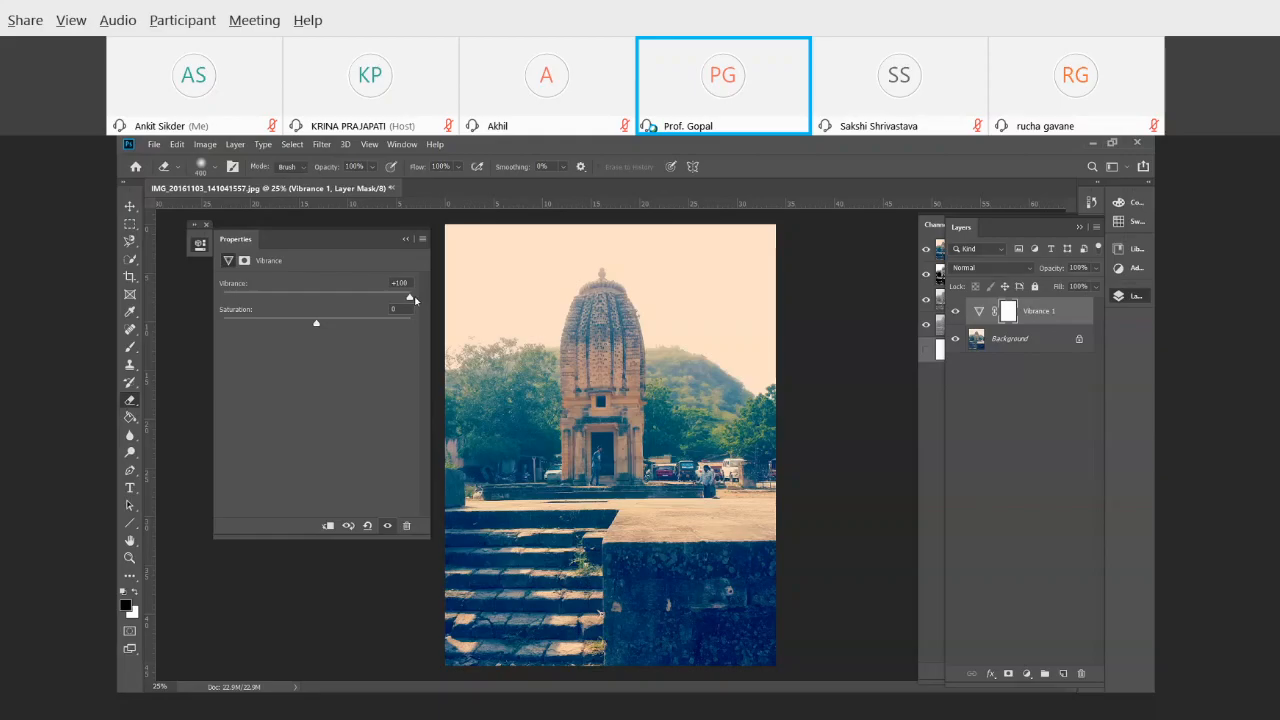
Test vibrance and saturation at -100 on the Vibrance 1 layer, finishing with vibrance +1 and saturation +100
{"action": "left_click_drag", "start_coordinate": [410, 297], "coordinate": [169, 312]}
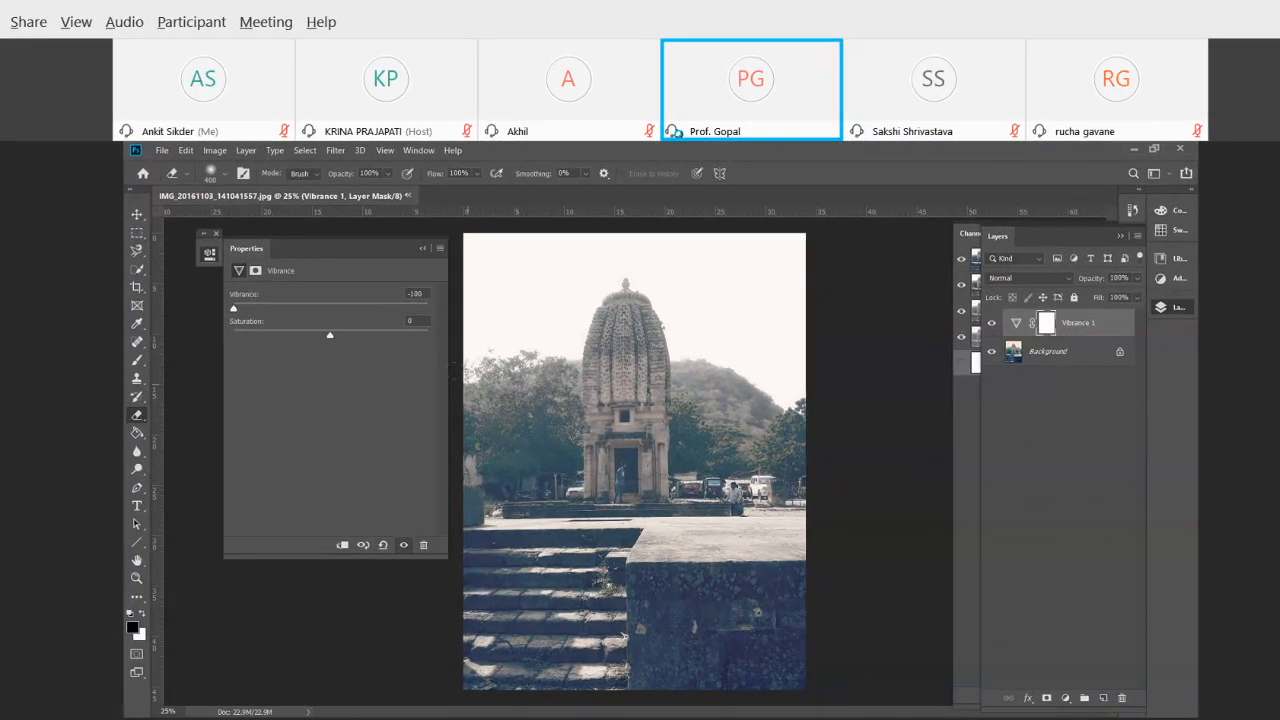
{"action": "key", "text": "ctrl+plus"}
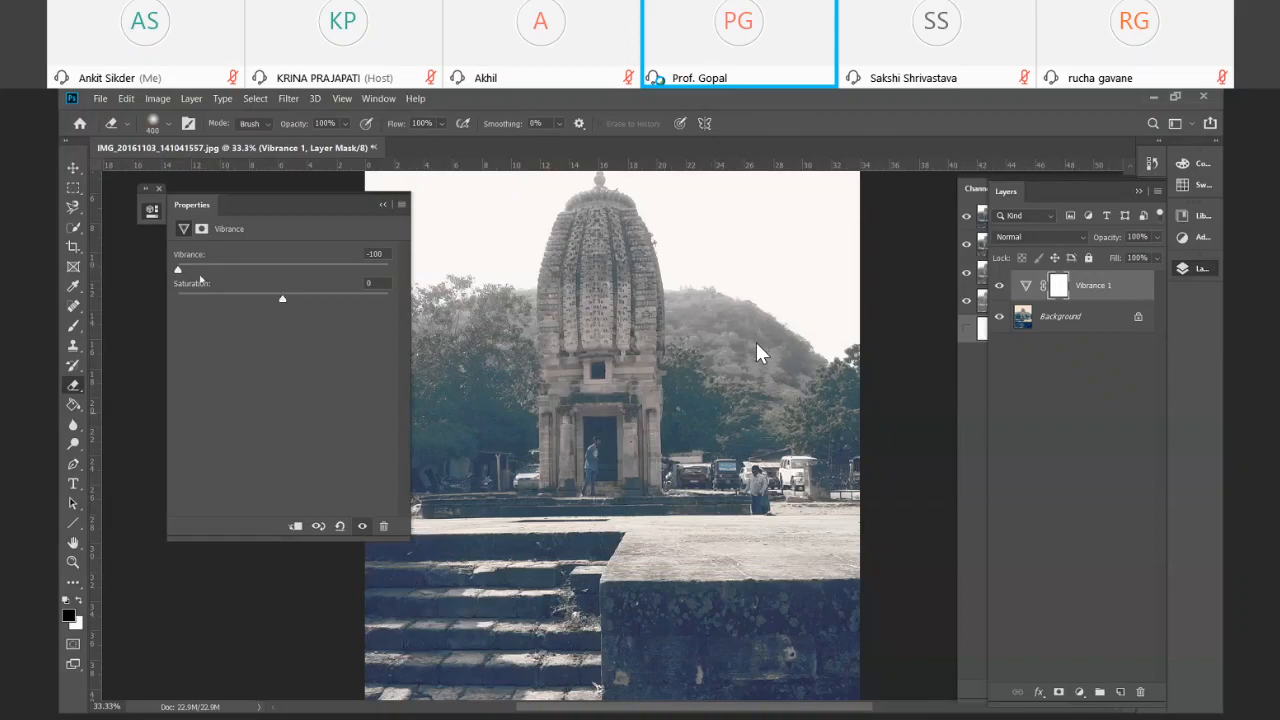
{"action": "left_click_drag", "start_coordinate": [191, 268], "coordinate": [118, 313]}
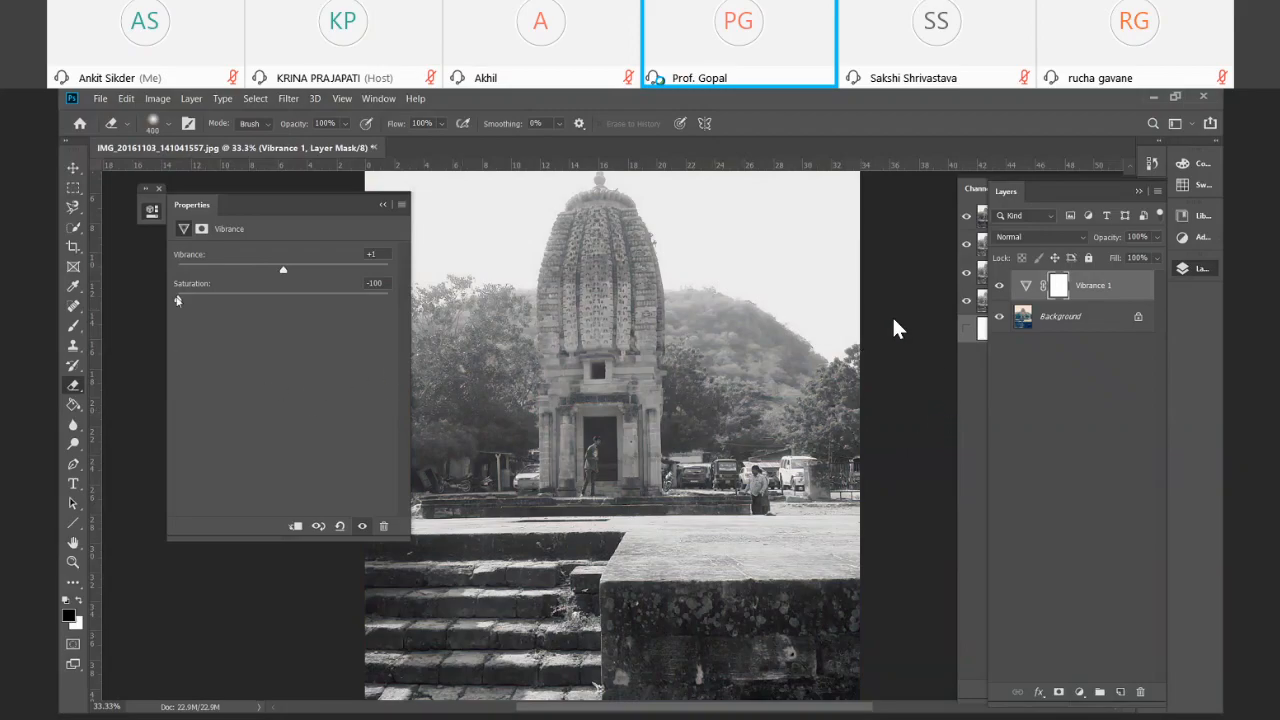
{"action": "left_click_drag", "start_coordinate": [178, 298], "coordinate": [390, 298]}
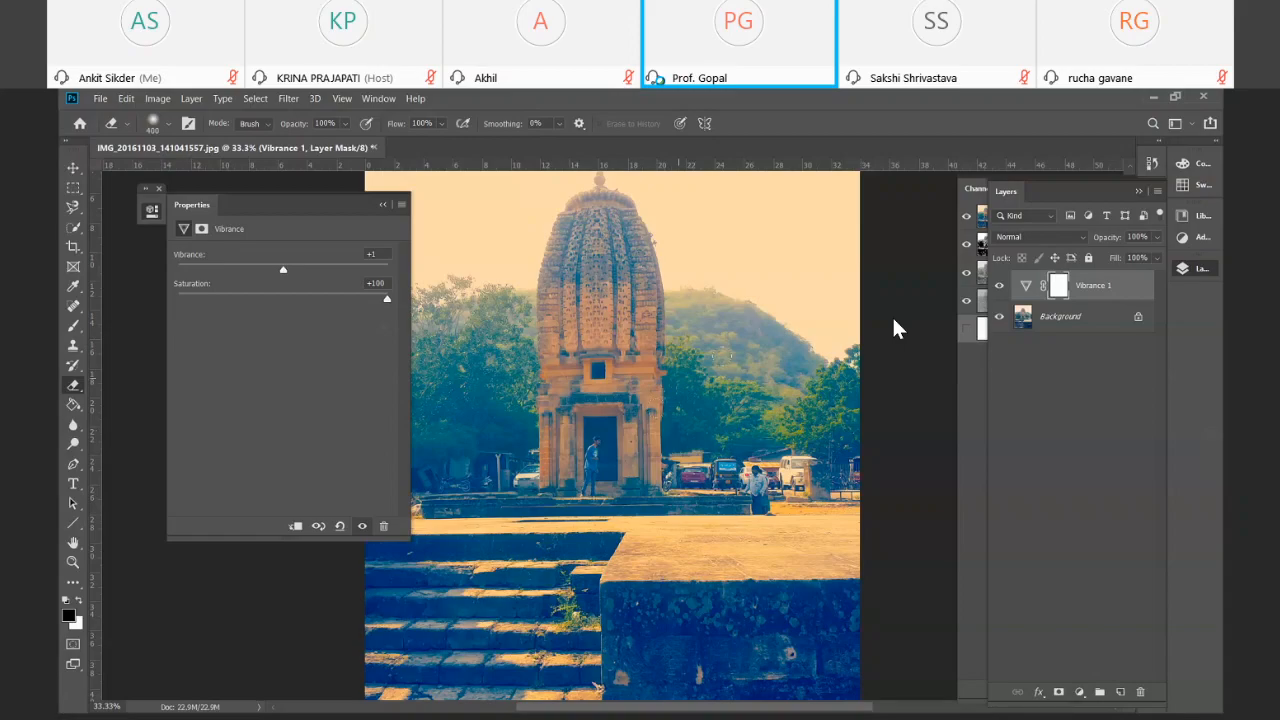
Duplicate the temple image with its layers as IMG_20161103_141041557 copy
{"action": "right_click", "coordinate": [288, 150]}
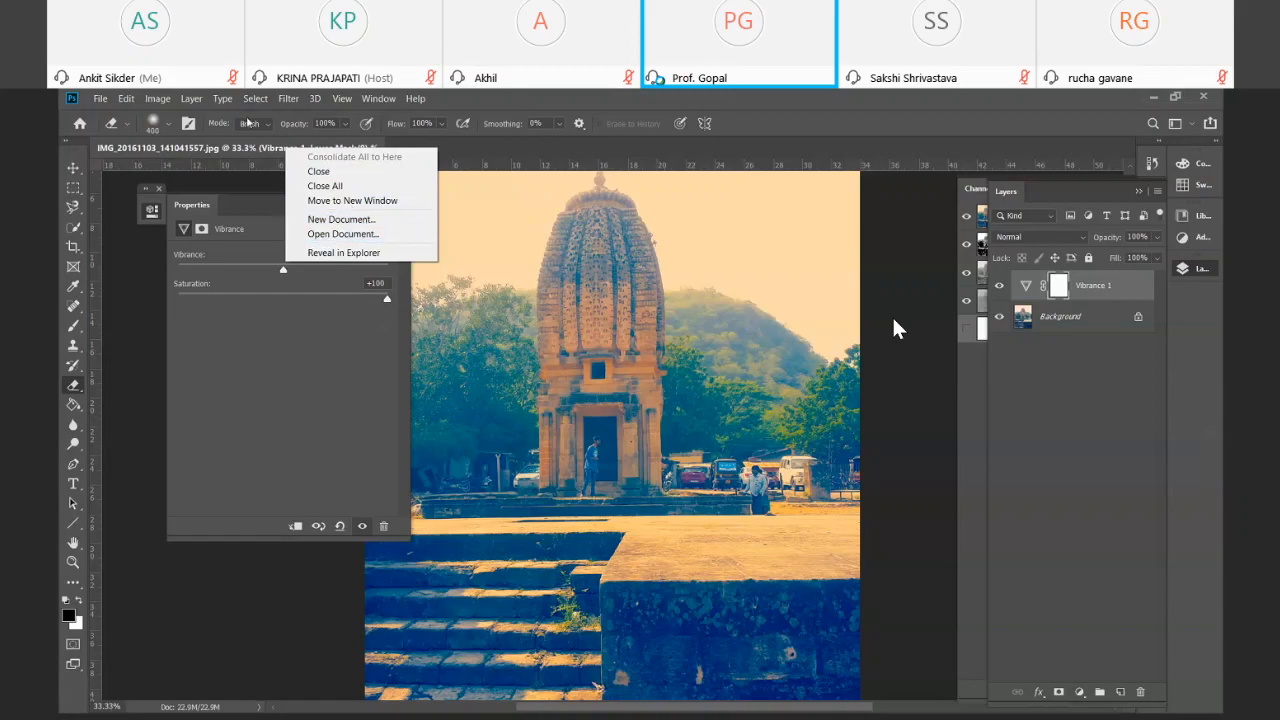
{"action": "left_click", "coordinate": [191, 98]}
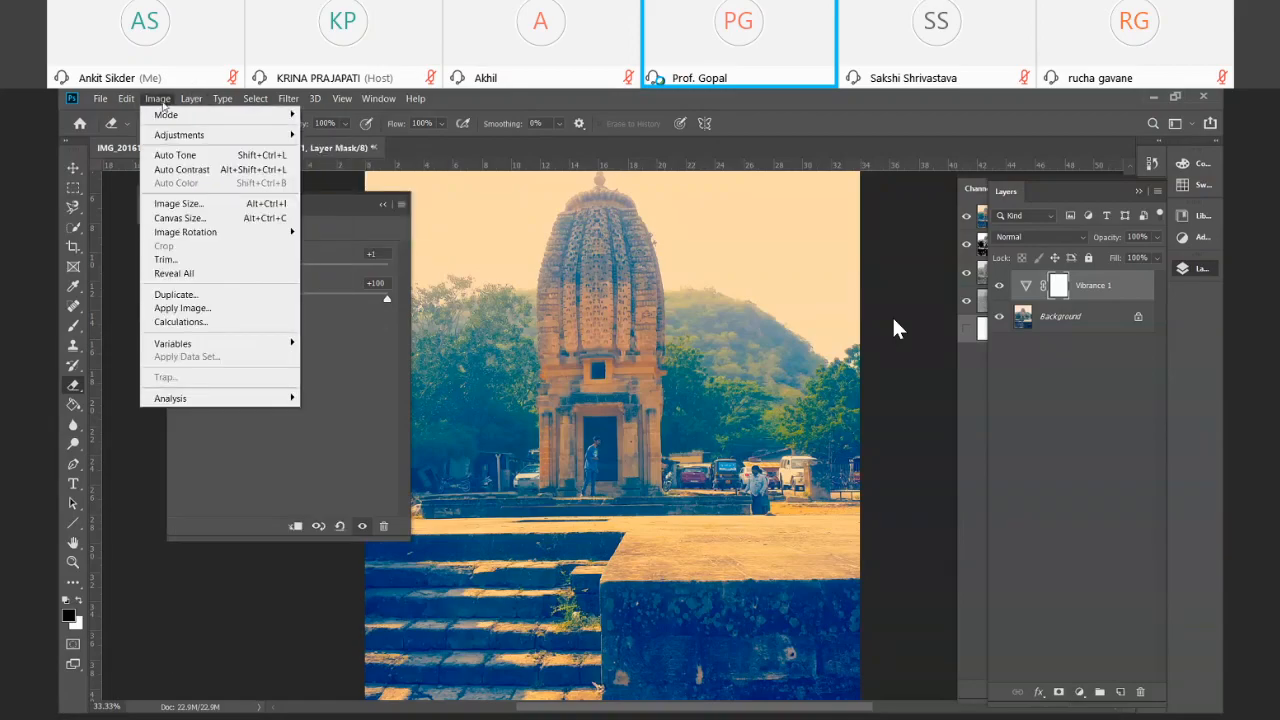
{"action": "left_click", "coordinate": [176, 294]}
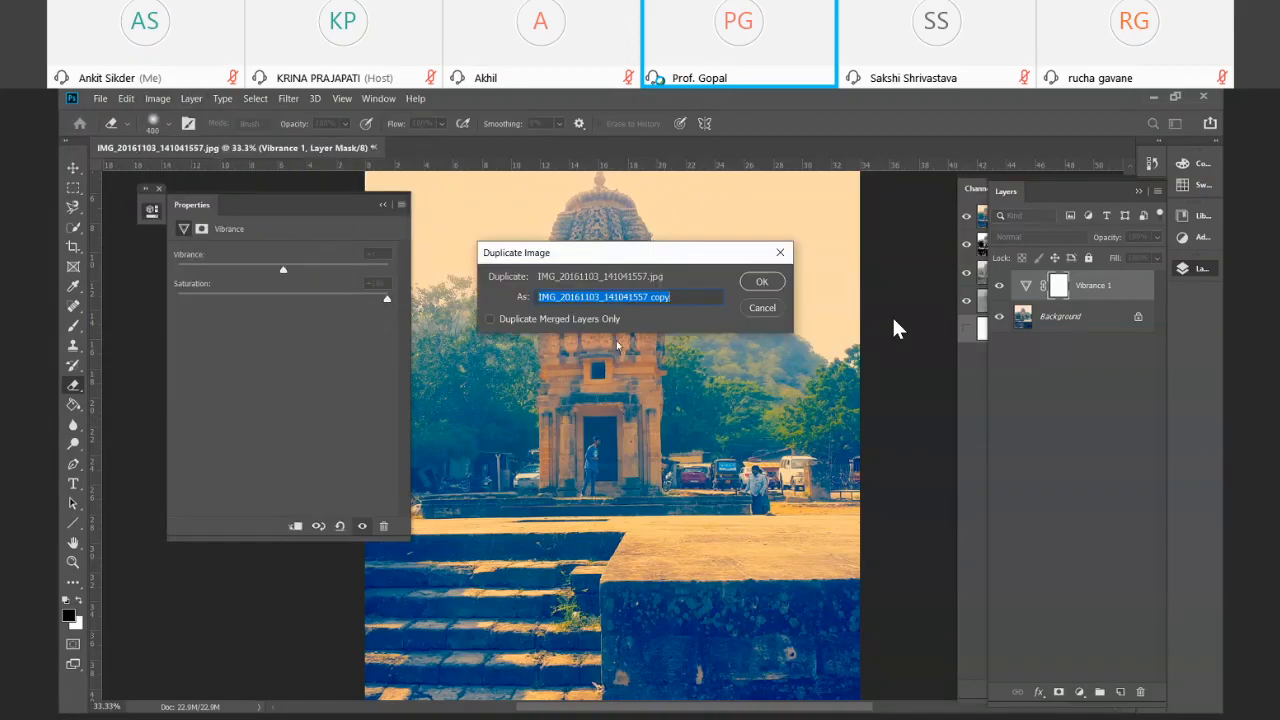
{"action": "left_click", "coordinate": [760, 281]}
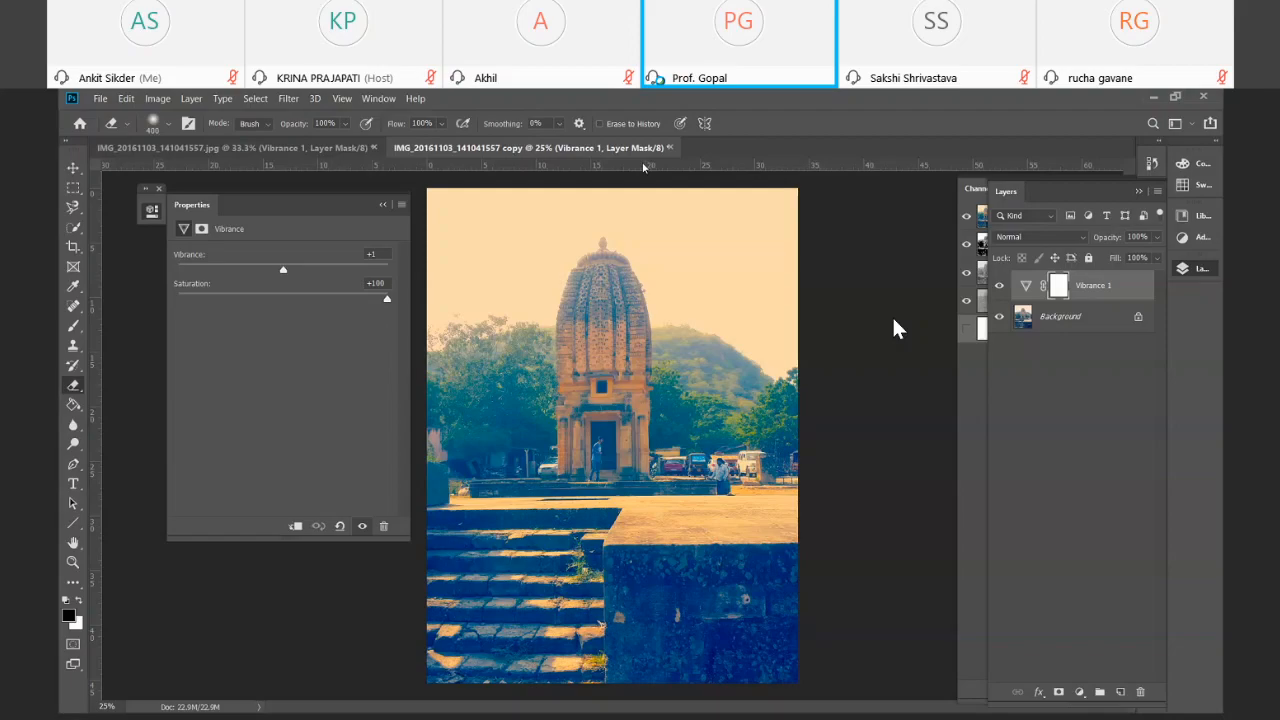
Arrange the two images as 2-up Vertical, collapse the Layers and Channels panels, and shrink the Properties panel between the images
{"action": "left_click", "coordinate": [378, 98]}
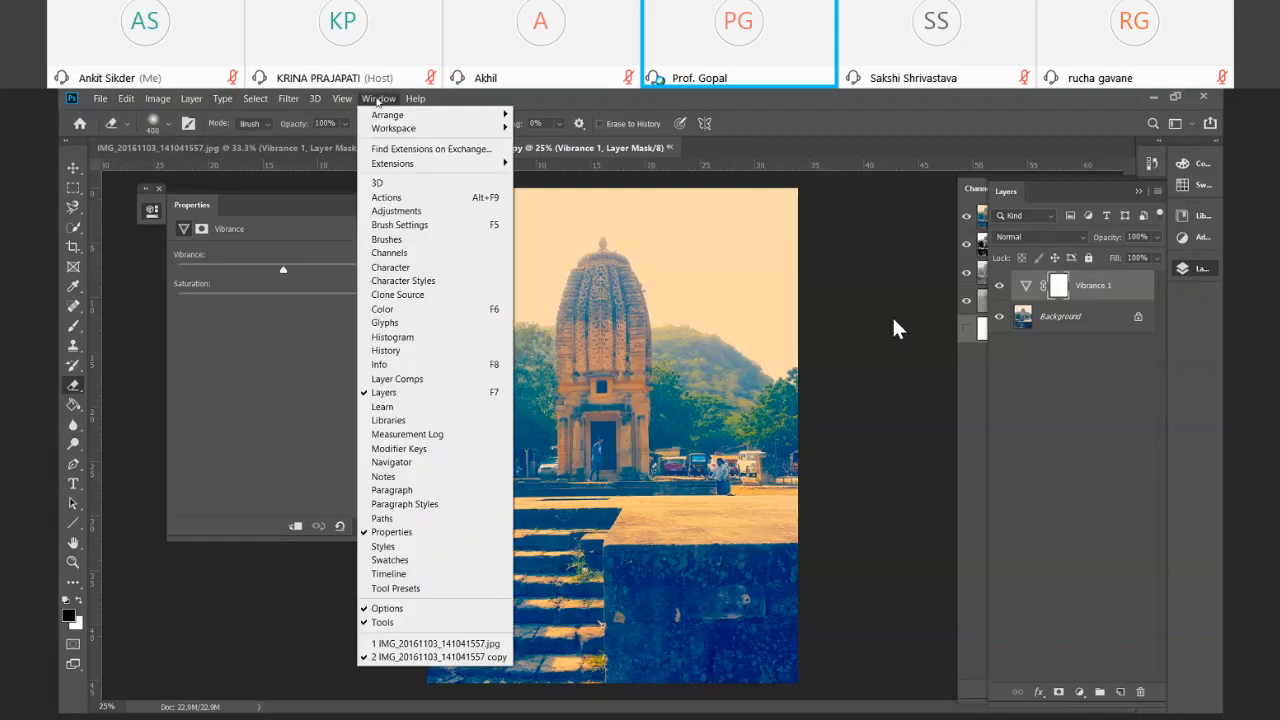
{"action": "mouse_move", "coordinate": [390, 115]}
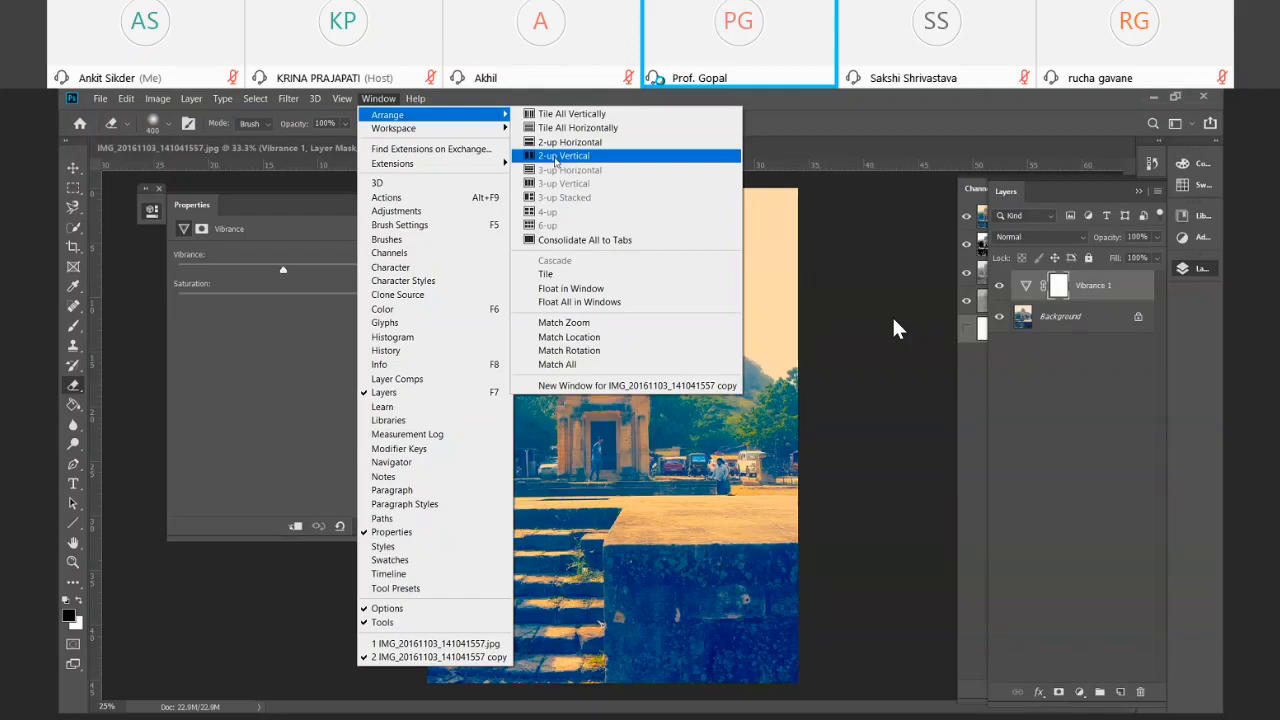
{"action": "left_click", "coordinate": [560, 156]}
{"action": "left_click_drag", "start_coordinate": [283, 208], "coordinate": [450, 355]}
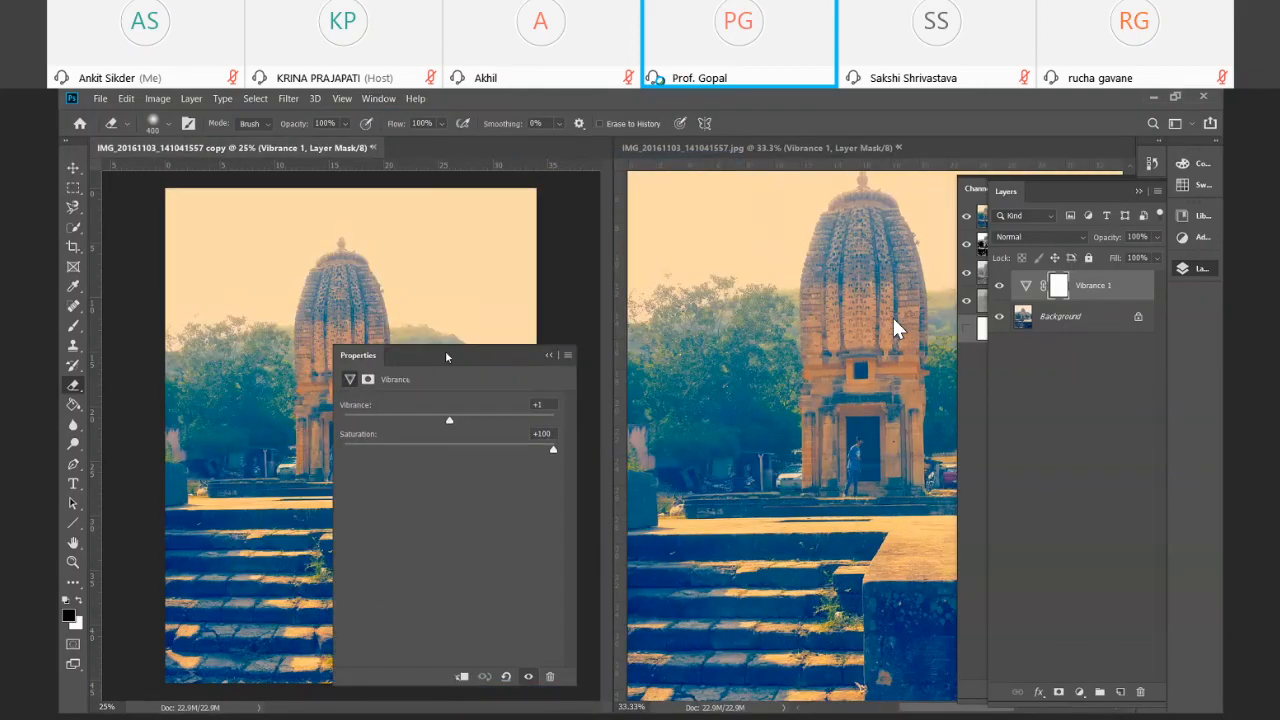
{"action": "left_click", "coordinate": [1137, 191]}
{"action": "left_click", "coordinate": [1109, 191]}
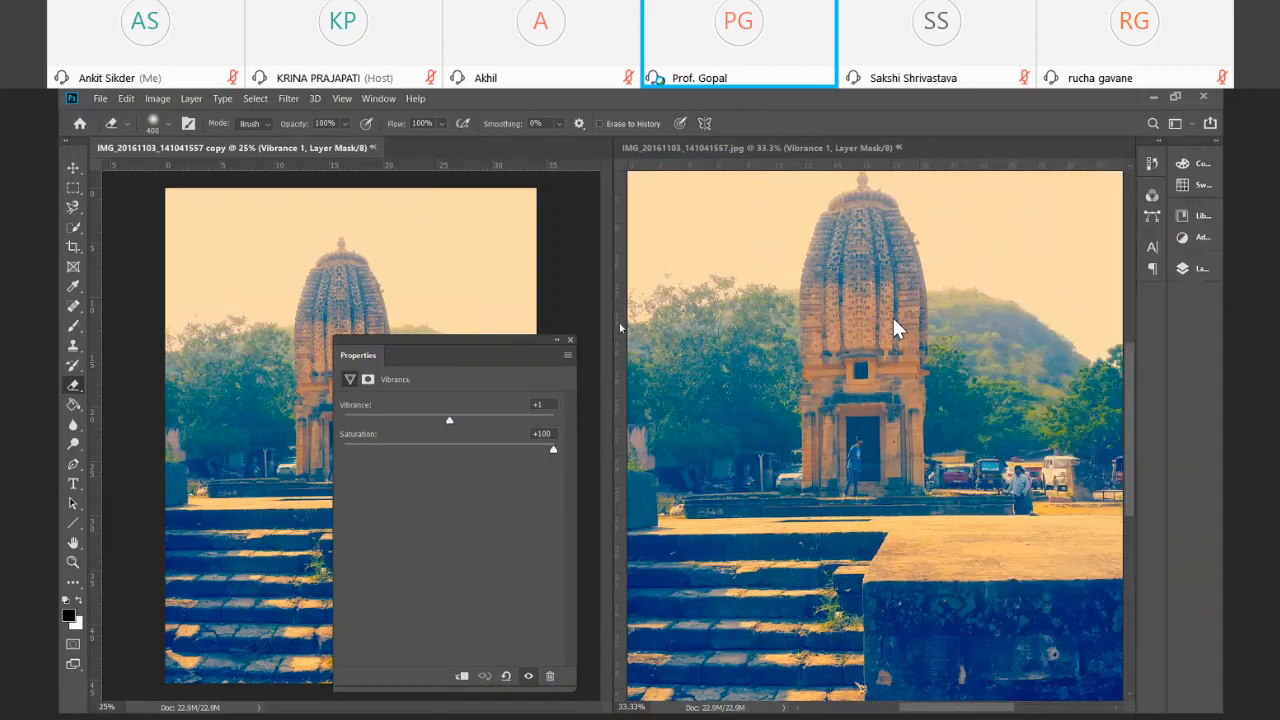
{"action": "left_click_drag", "start_coordinate": [470, 341], "coordinate": [660, 283]}
{"action": "left_click_drag", "start_coordinate": [757, 633], "coordinate": [748, 479]}
Set the copy's Vibrance 1 adjustment to vibrance +100 and saturation 0
{"action": "left_click", "coordinate": [711, 348]}
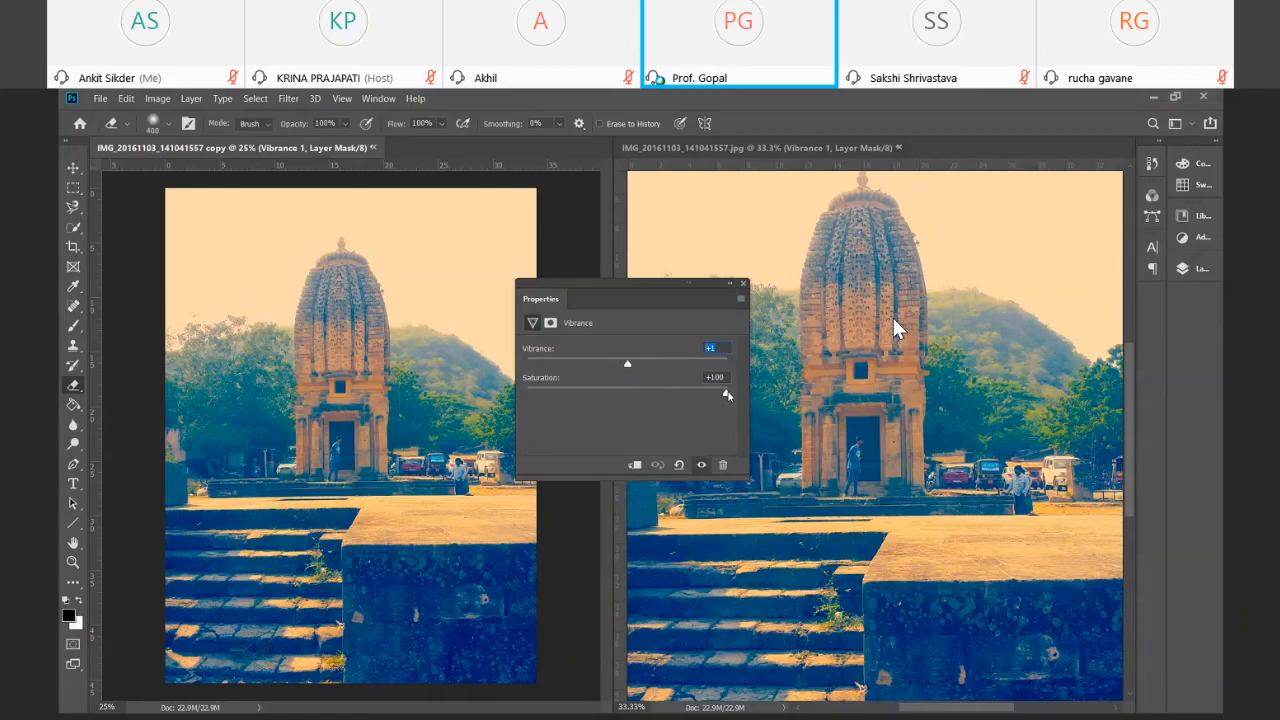
{"action": "left_click_drag", "start_coordinate": [727, 395], "coordinate": [628, 396]}
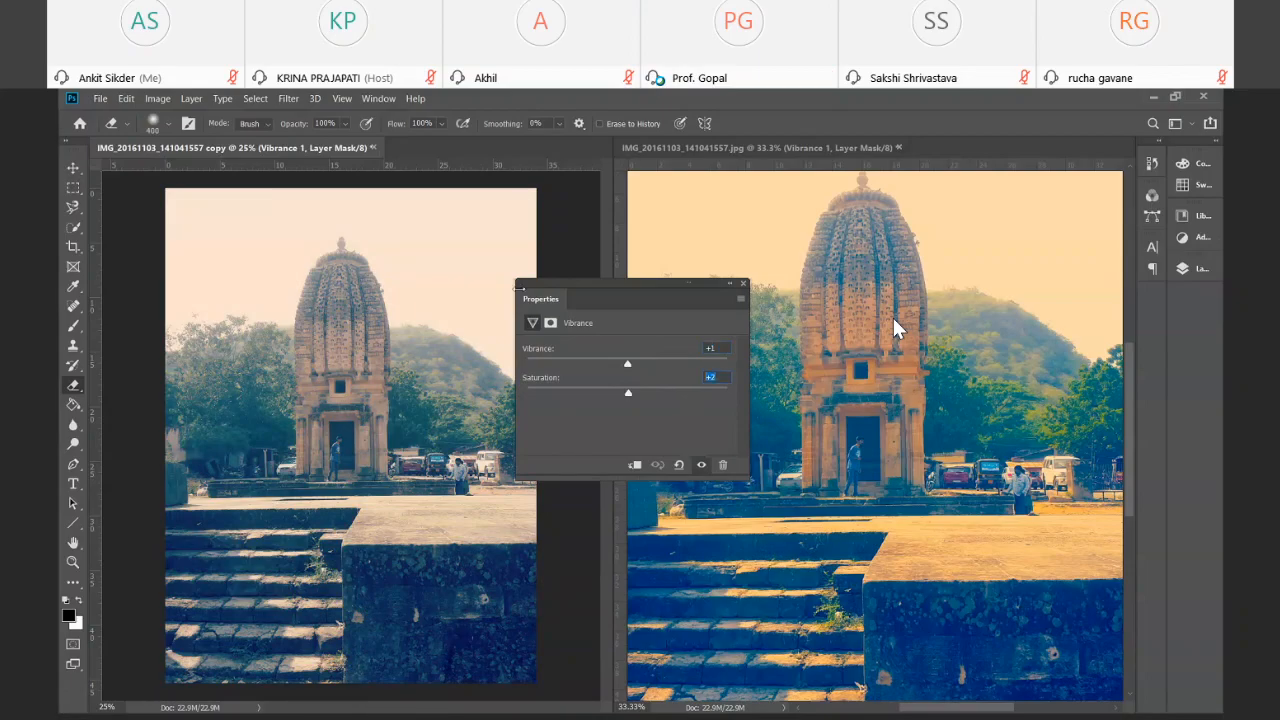
{"action": "left_click_drag", "start_coordinate": [653, 364], "coordinate": [727, 363]}
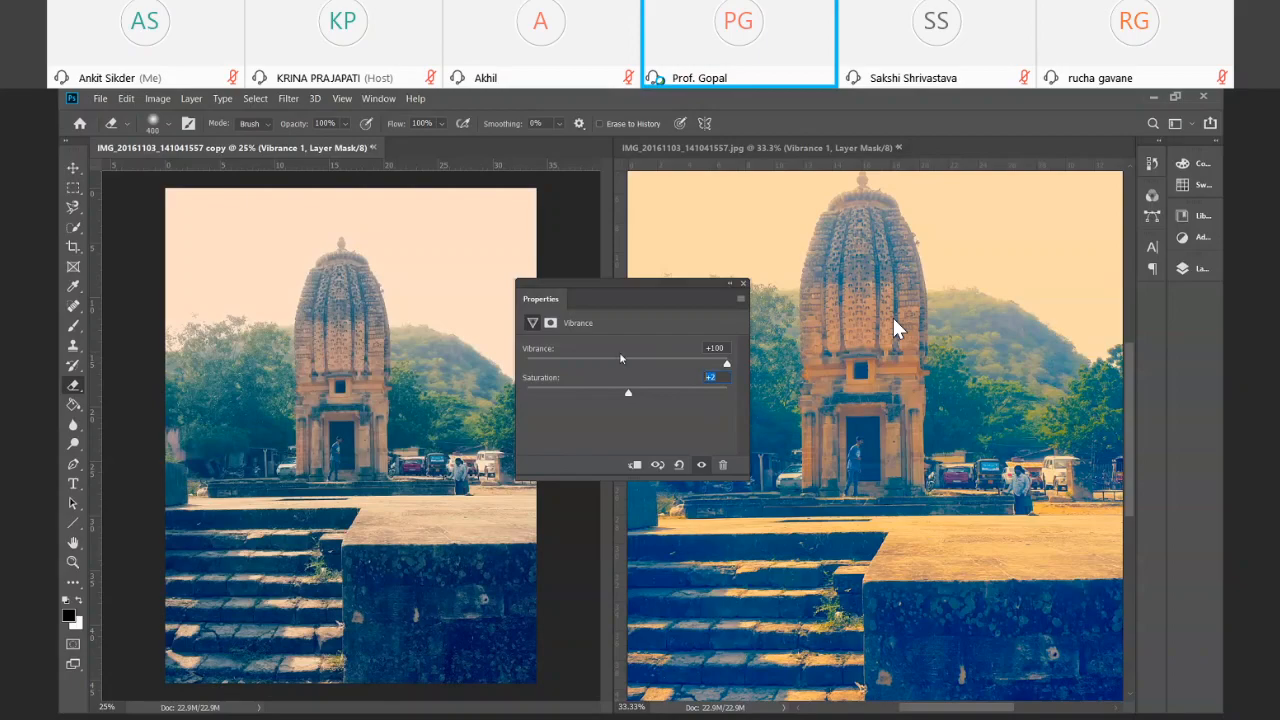
{"action": "left_click_drag", "start_coordinate": [629, 391], "coordinate": [627, 393]}
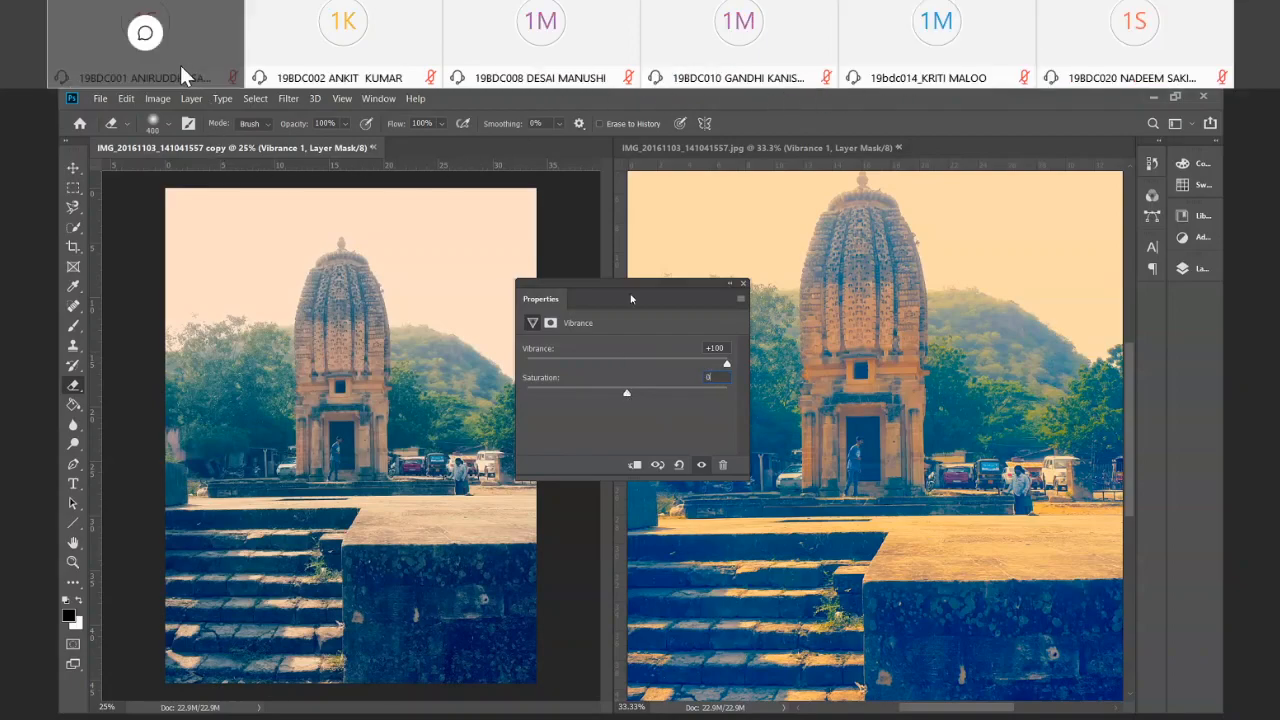
Show the original image at 25% zoom to match the copy and float the Properties panel between both images
{"action": "left_click_drag", "start_coordinate": [631, 286], "coordinate": [62, 245]}
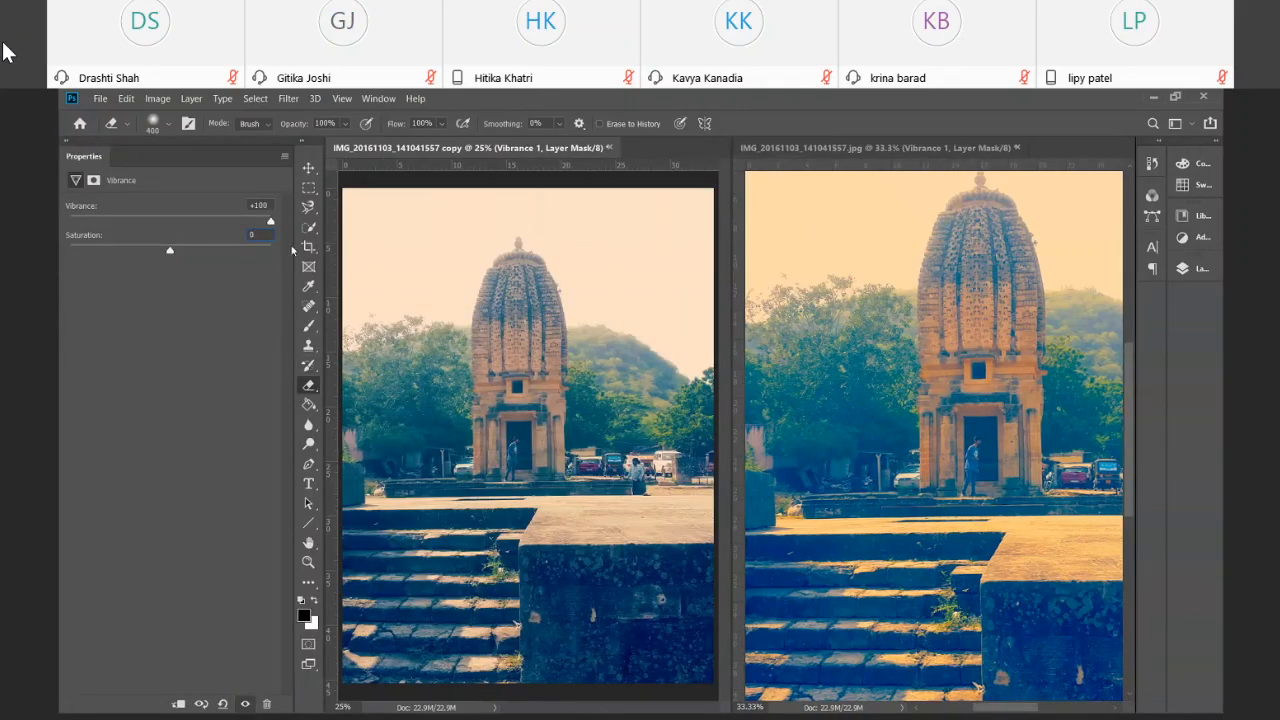
{"action": "left_click_drag", "start_coordinate": [82, 155], "coordinate": [551, 576]}
{"action": "left_click", "coordinate": [770, 245]}
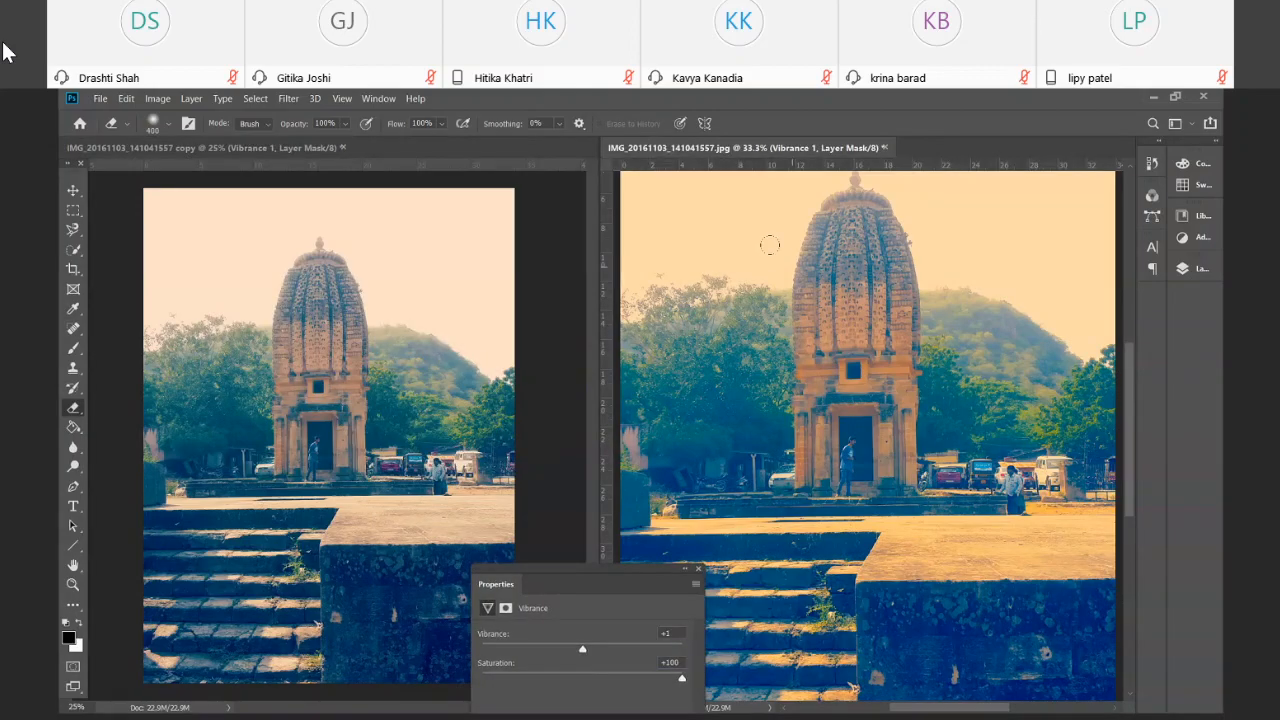
{"action": "key", "text": "ctrl+plus"}
{"action": "key", "text": "ctrl+minus"}
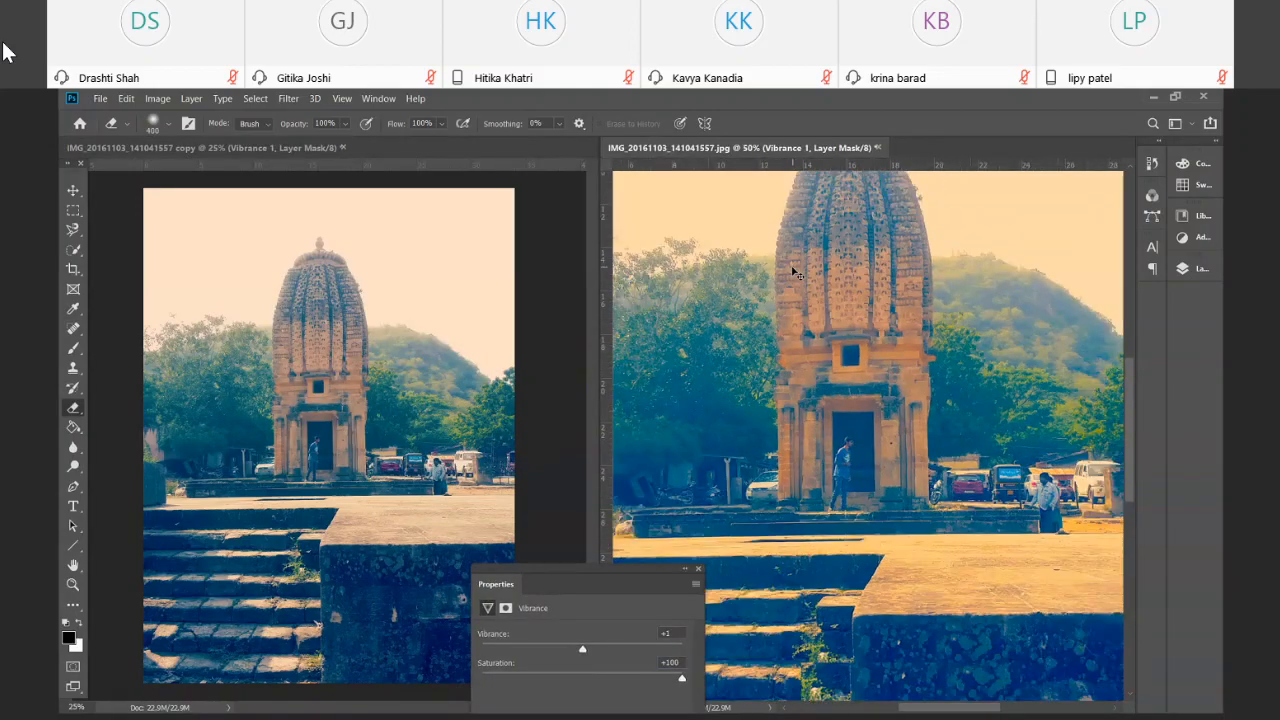
{"action": "key", "text": "ctrl+minus"}
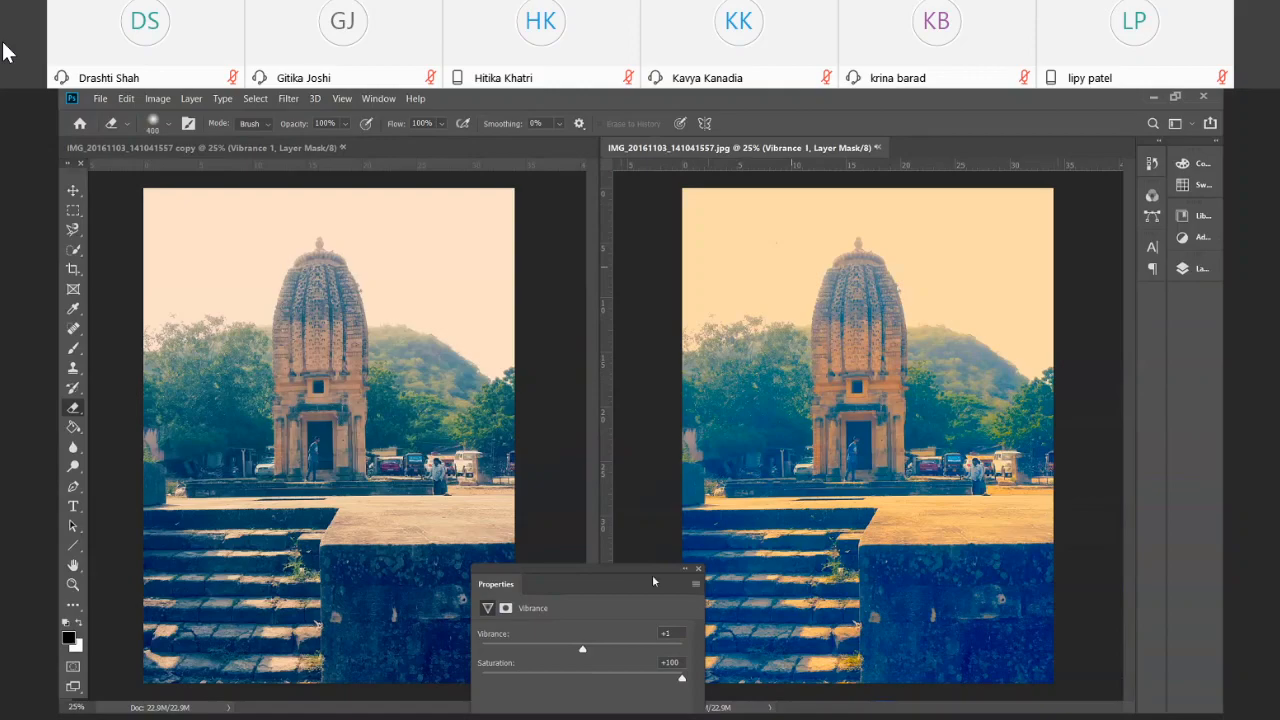
{"action": "left_click_drag", "start_coordinate": [648, 567], "coordinate": [654, 383]}
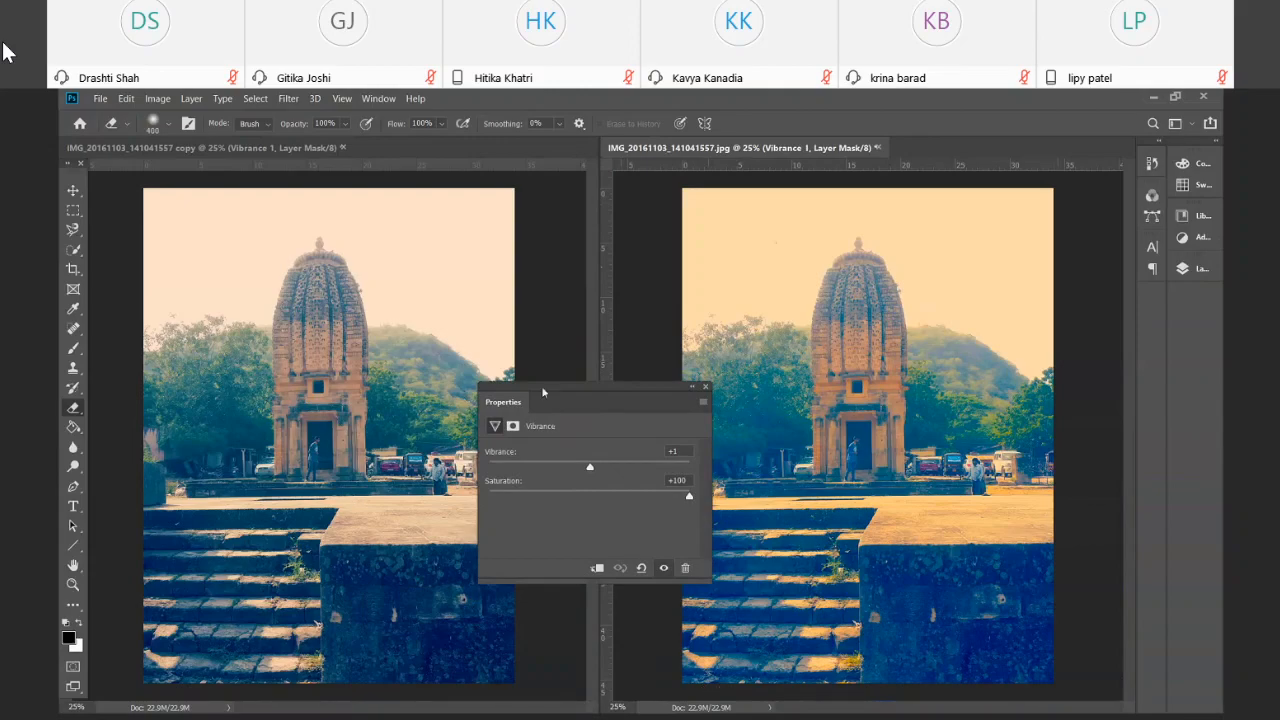
{"action": "left_click_drag", "start_coordinate": [547, 392], "coordinate": [595, 418]}
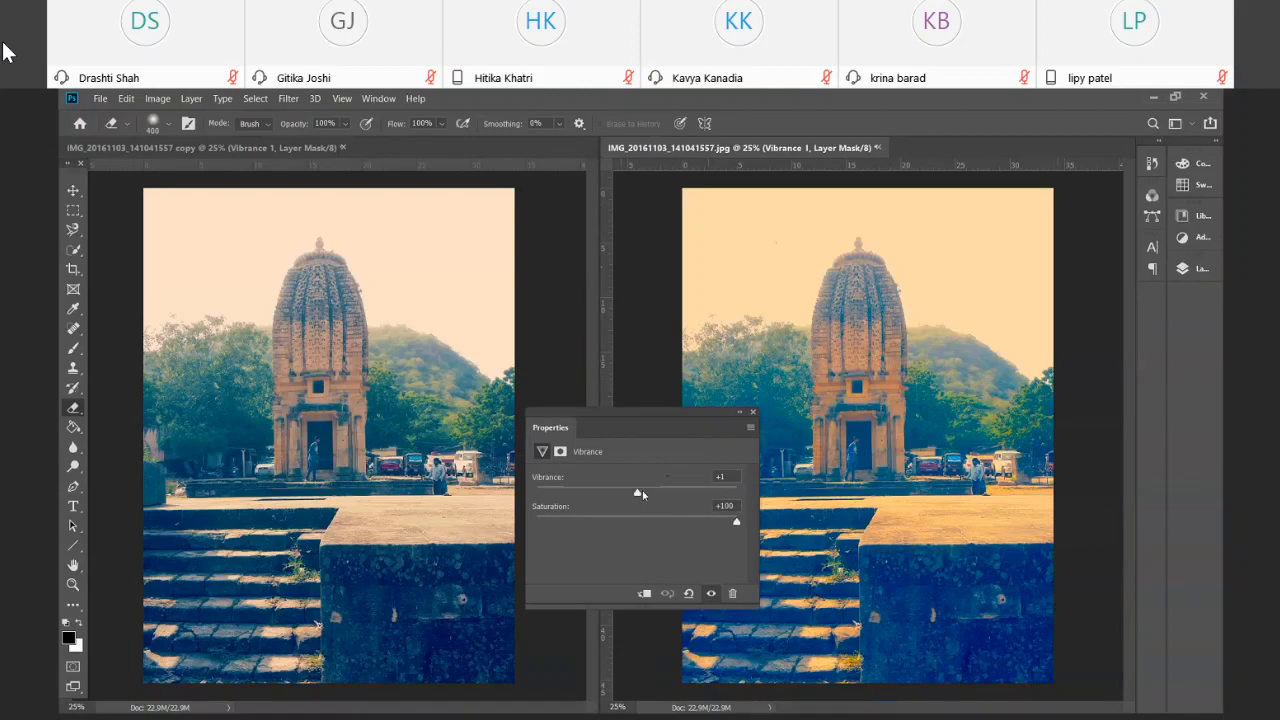
Set the original image's saturation to -100 and the copy's vibrance to -100
{"action": "left_click_drag", "start_coordinate": [736, 521], "coordinate": [492, 524]}
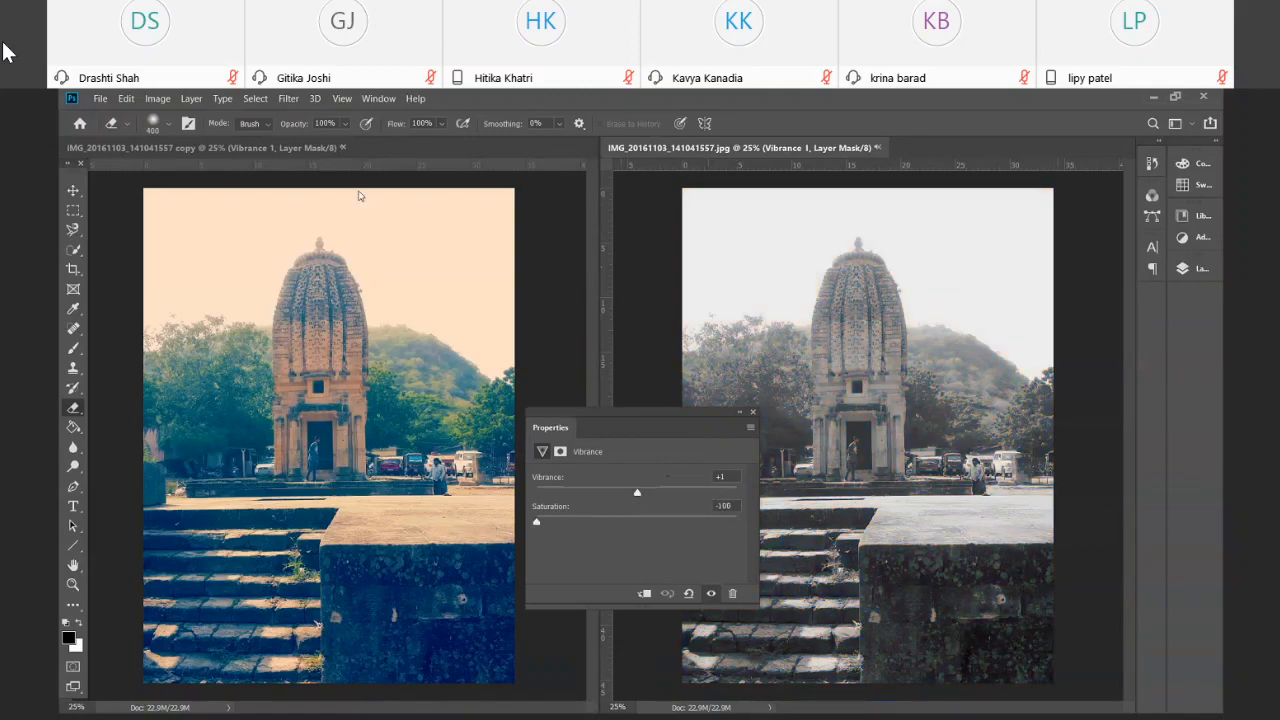
{"action": "left_click", "coordinate": [237, 147]}
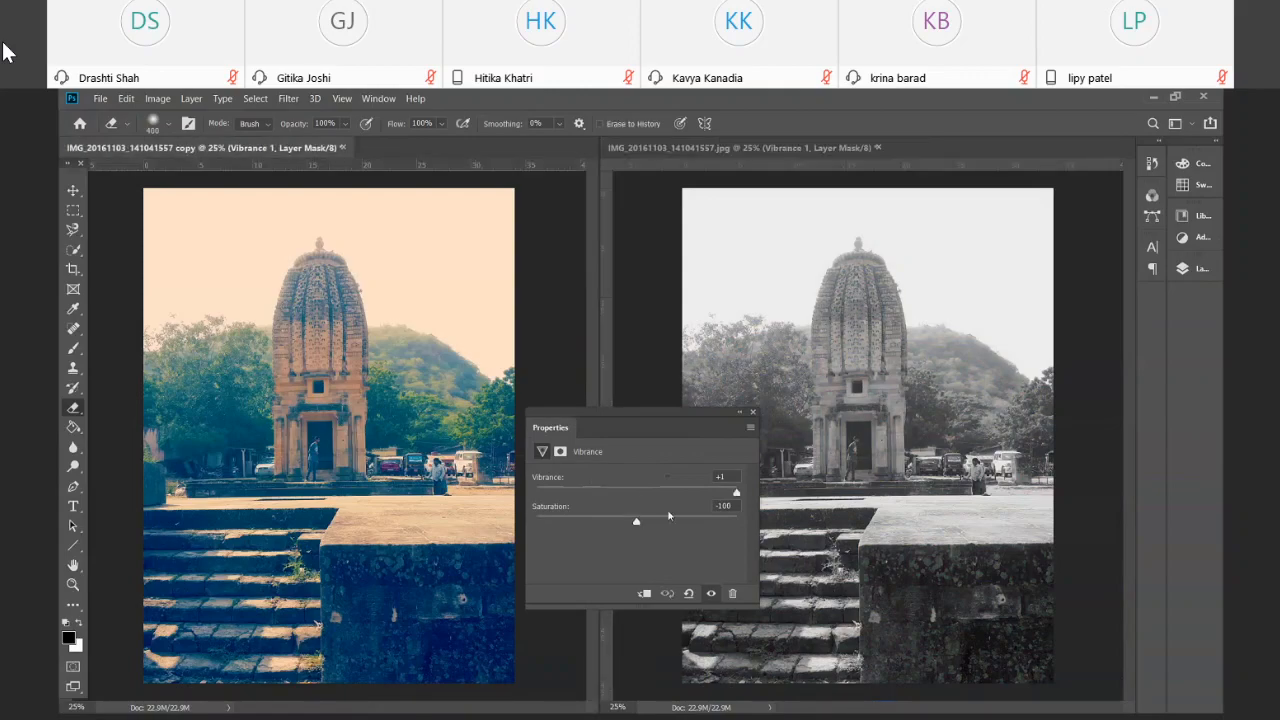
{"action": "left_click_drag", "start_coordinate": [736, 494], "coordinate": [464, 502]}
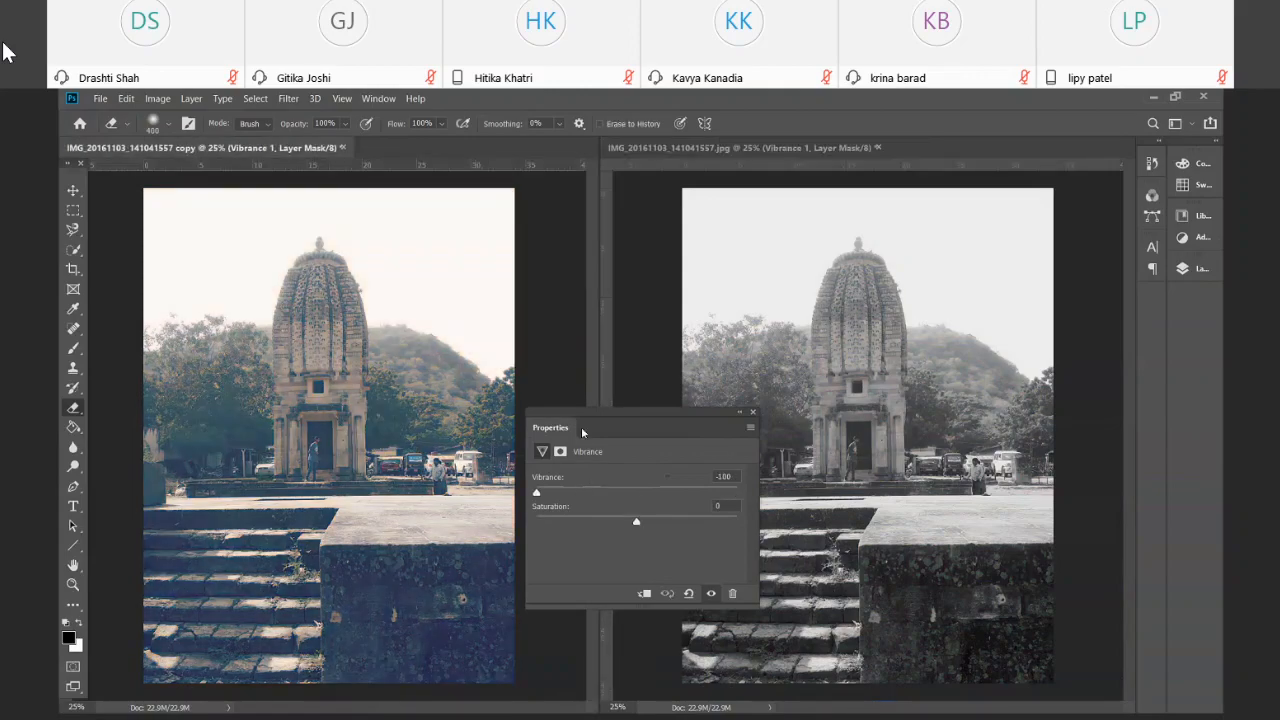
Move the Properties panel clear of the trees and hill to compare the copy with the original
{"action": "left_click_drag", "start_coordinate": [596, 416], "coordinate": [452, 567]}
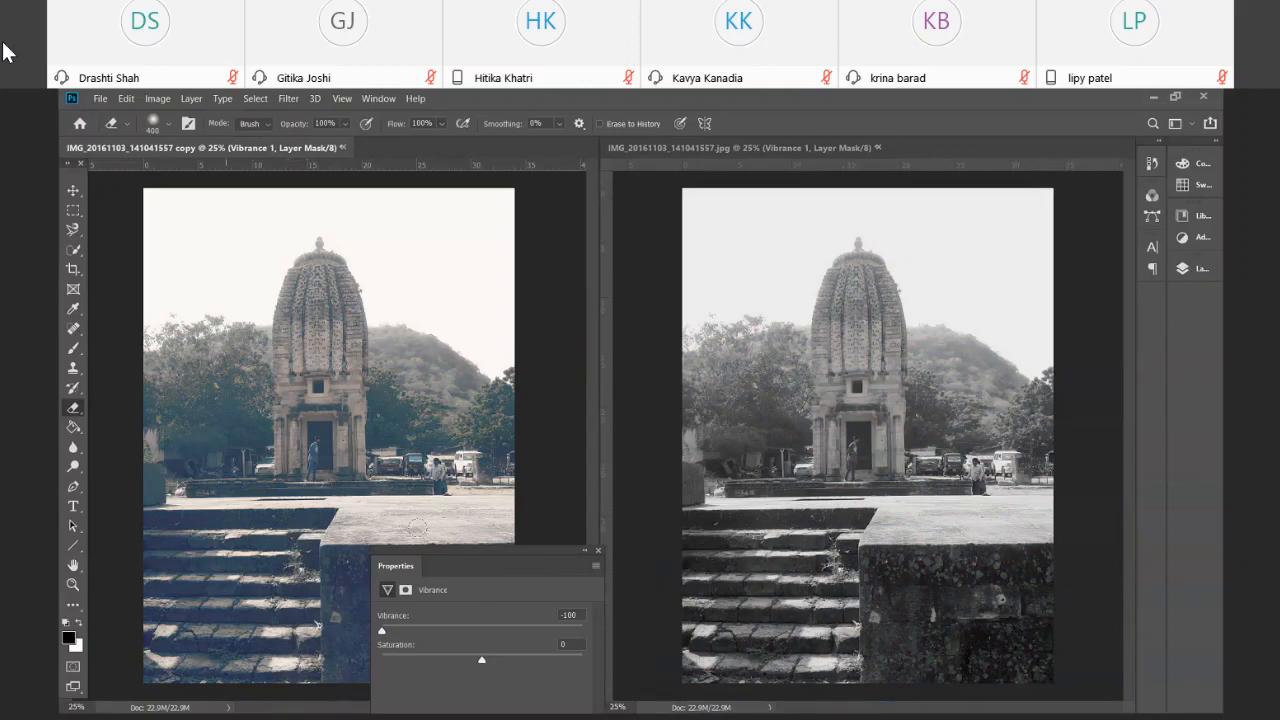
{"action": "left_click_drag", "start_coordinate": [440, 550], "coordinate": [475, 331]}
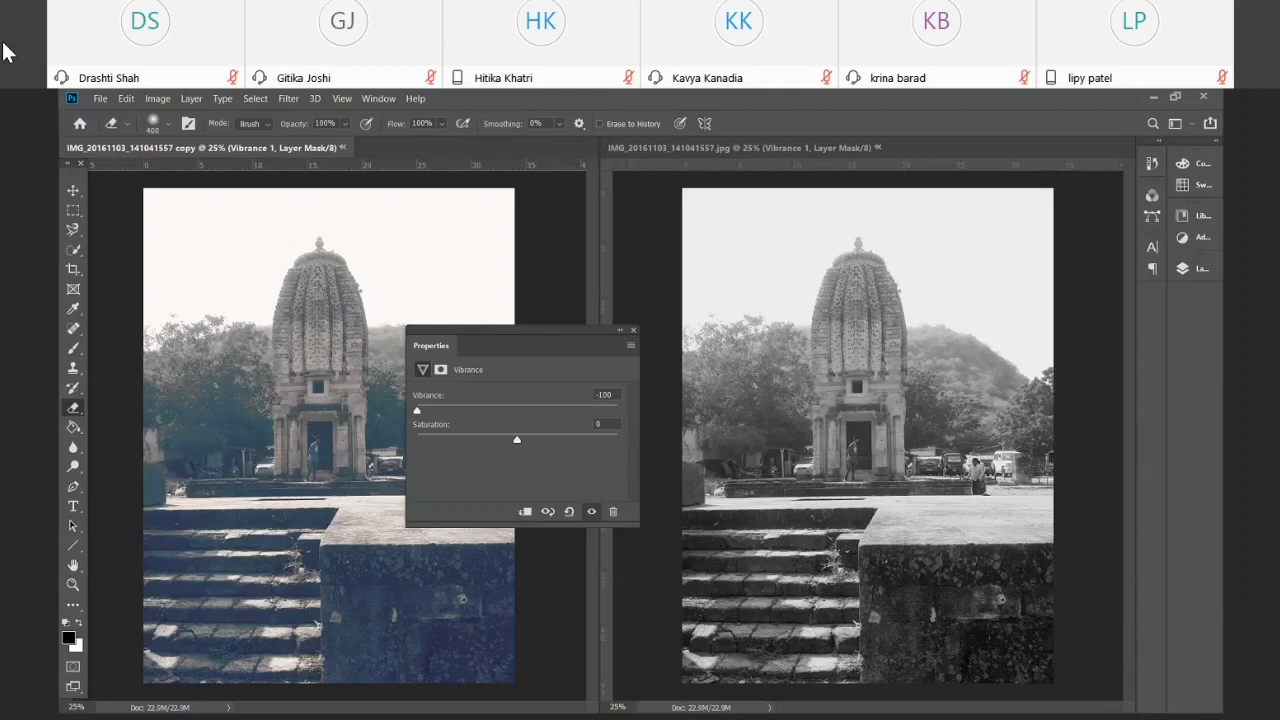
{"action": "left_click_drag", "start_coordinate": [590, 334], "coordinate": [605, 334]}
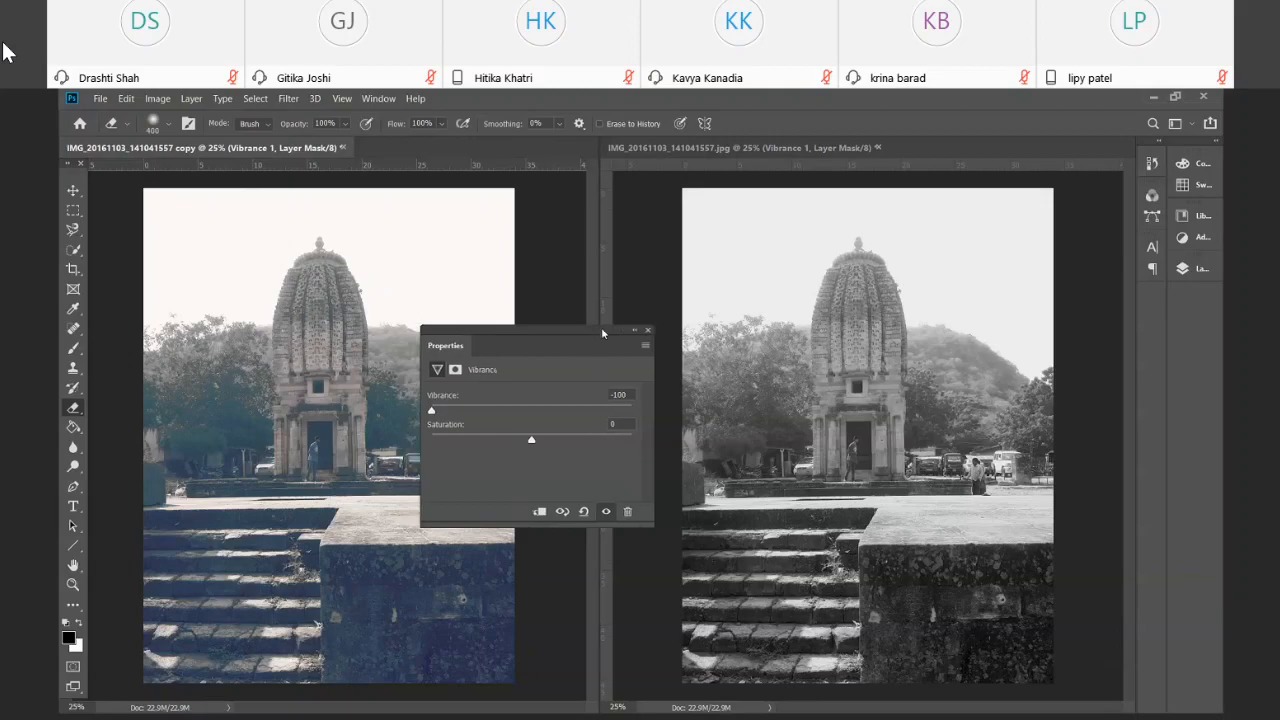
Select the original image's Vibrance 1 layer mask and erase across the whole picture with black as the background colour
{"action": "left_click", "coordinate": [1190, 268]}
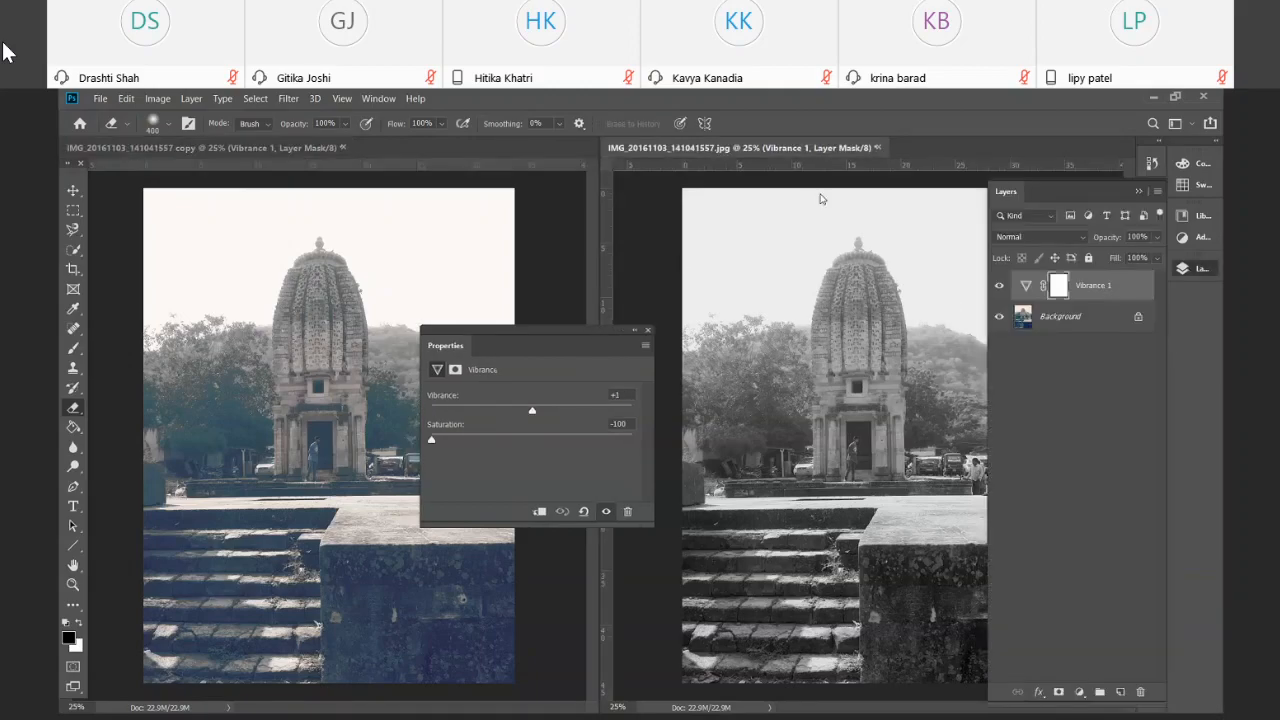
{"action": "left_click", "coordinate": [1058, 288]}
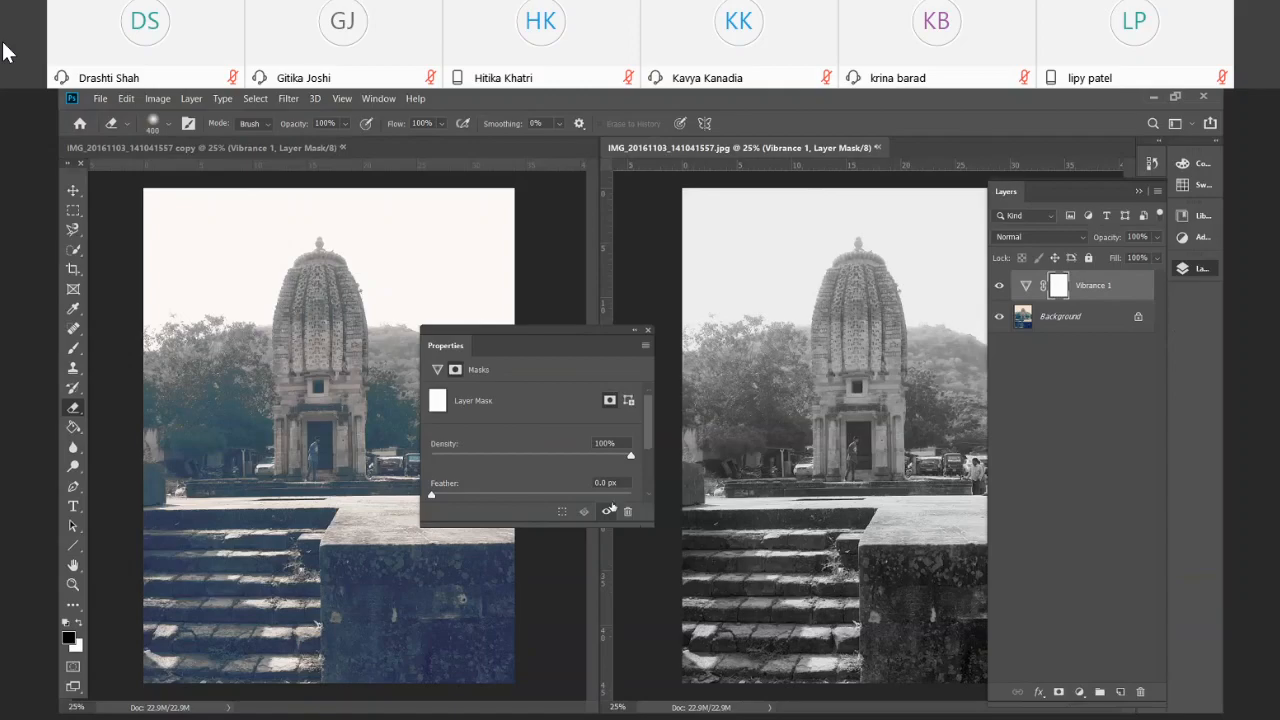
{"action": "left_click", "coordinate": [79, 624]}
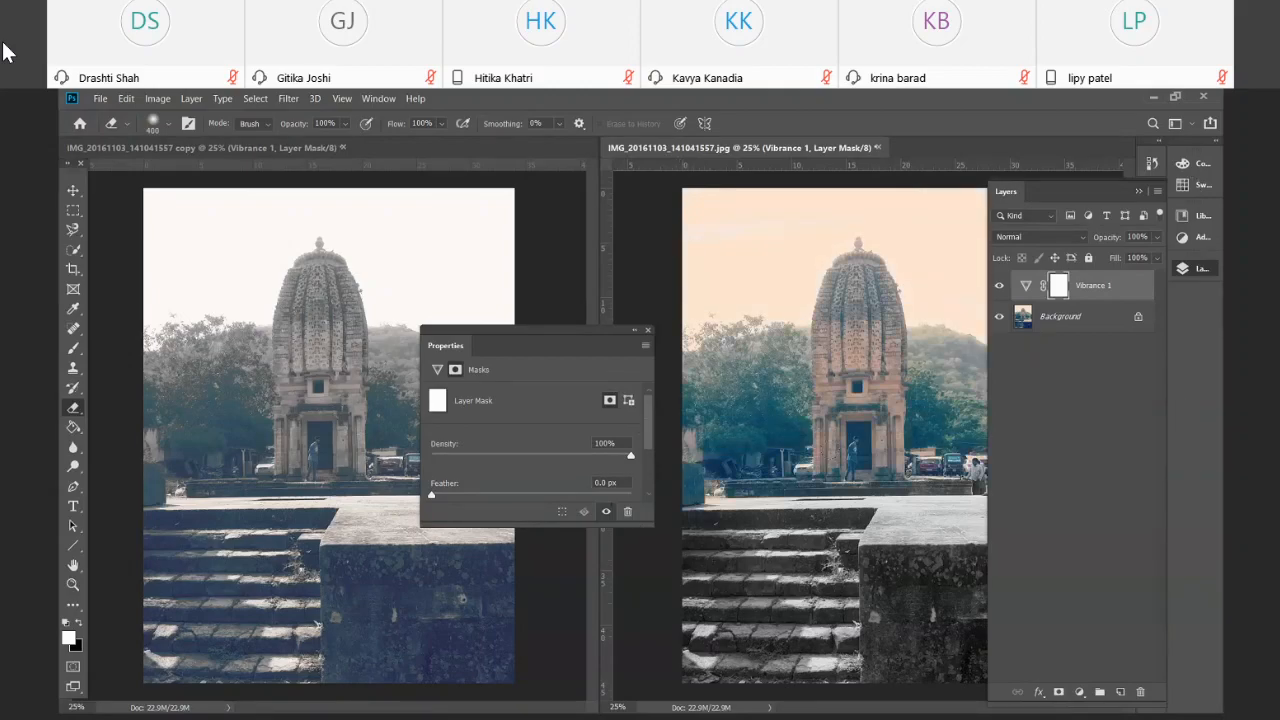
{"action": "left_click_drag", "start_coordinate": [729, 521], "coordinate": [734, 521]}
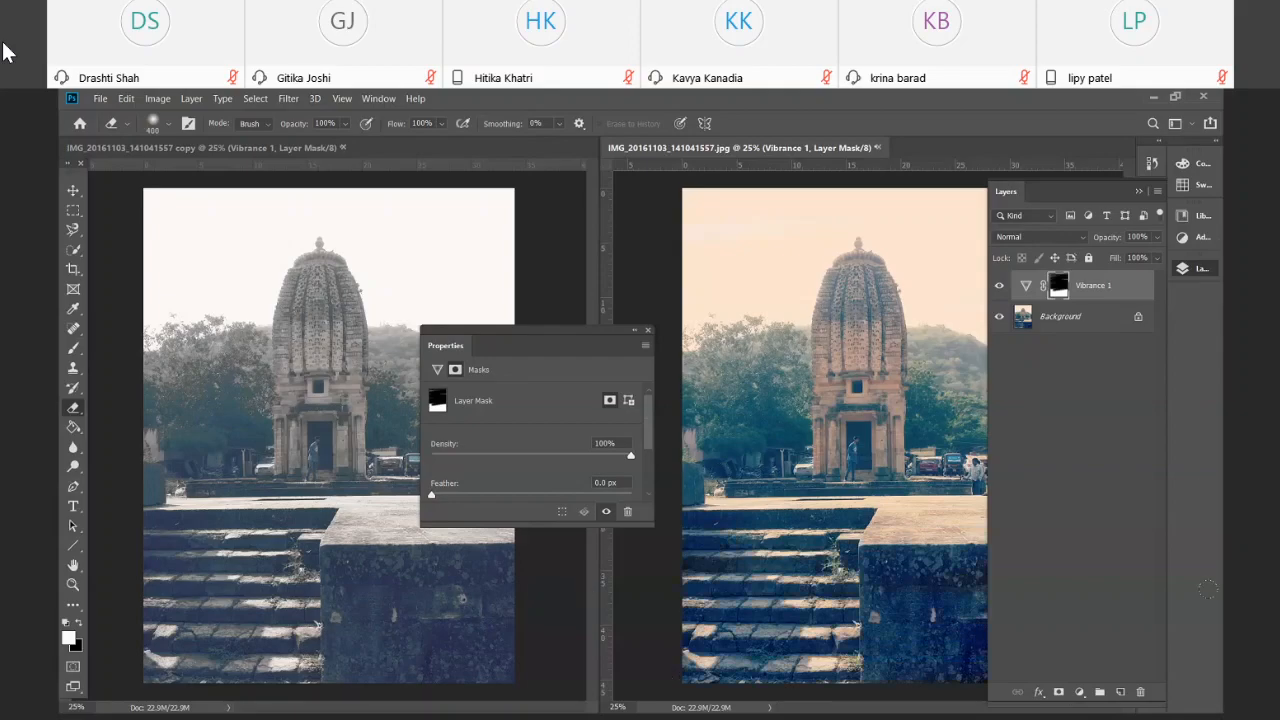
{"action": "left_click", "coordinate": [74, 211]}
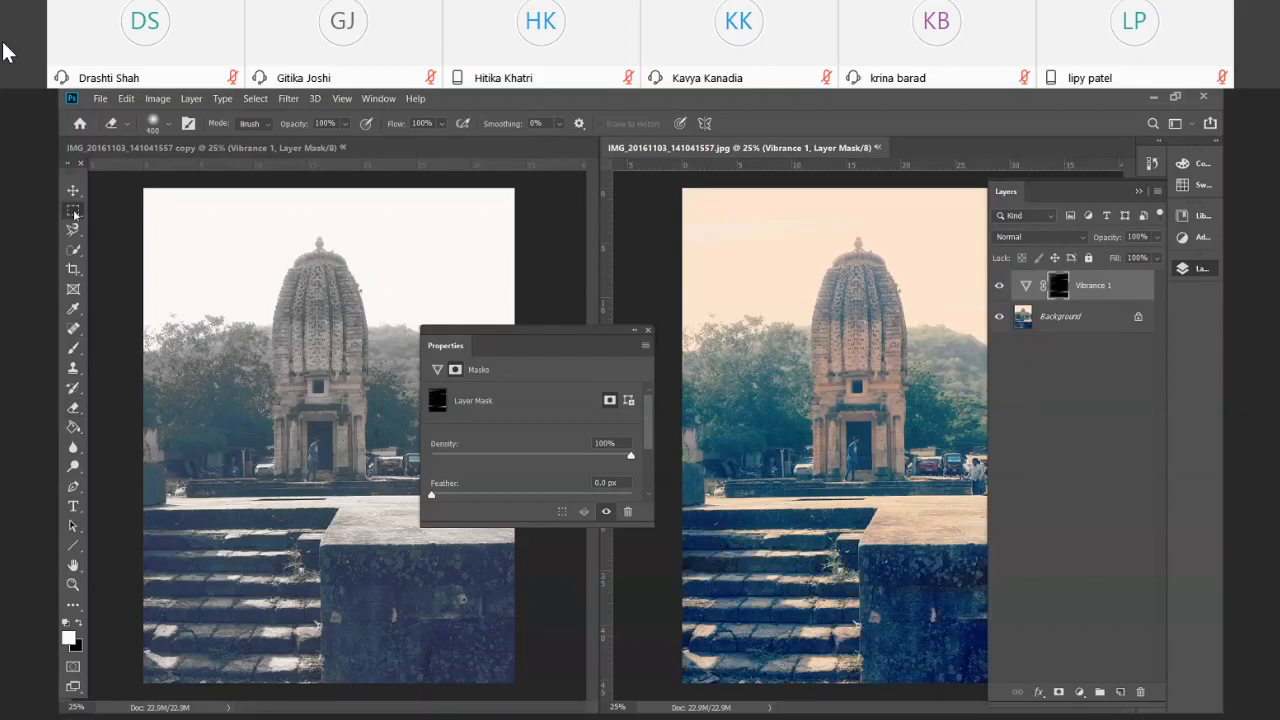
{"action": "mouse_move", "coordinate": [686, 197]}
{"action": "left_mouse_down"}
{"action": "mouse_move", "coordinate": [783, 410]}
{"action": "mouse_move", "coordinate": [803, 528]}
{"action": "left_mouse_up"}
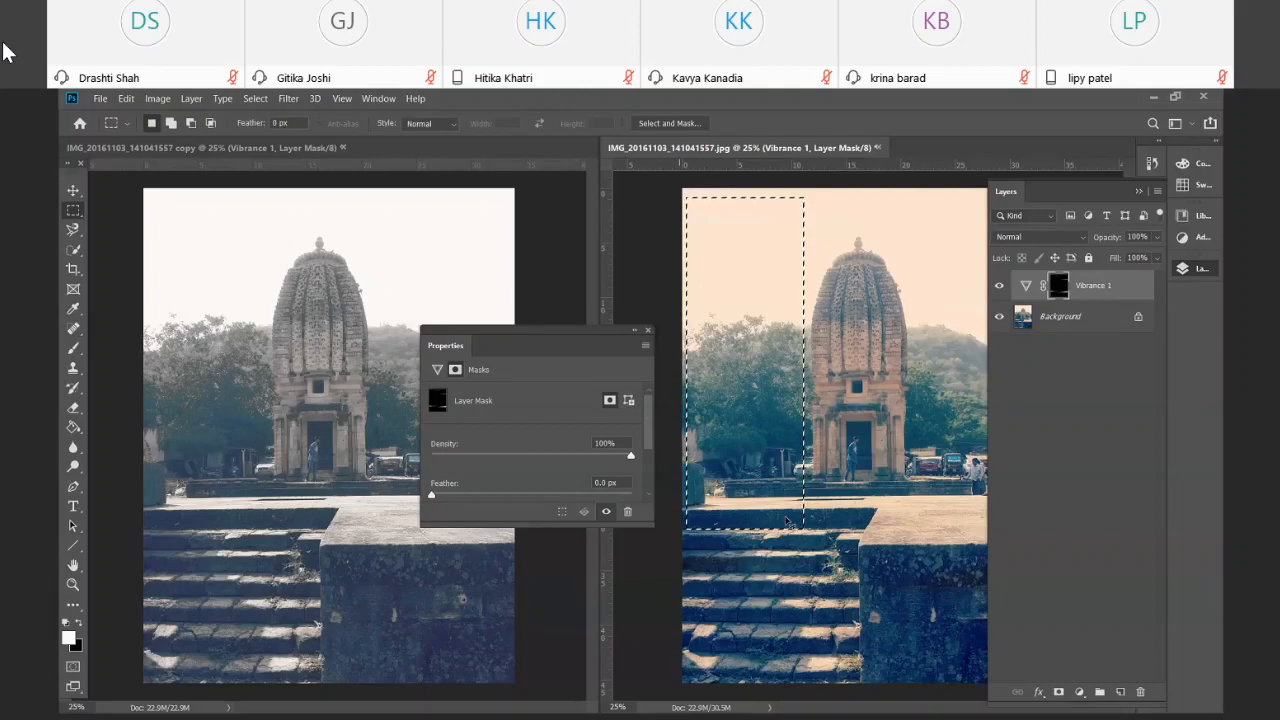
{"action": "key", "text": "ctrl+d"}
Invert the Vibrance 1 layer mask of the original image to white
{"action": "key", "text": "ctrl+i"}
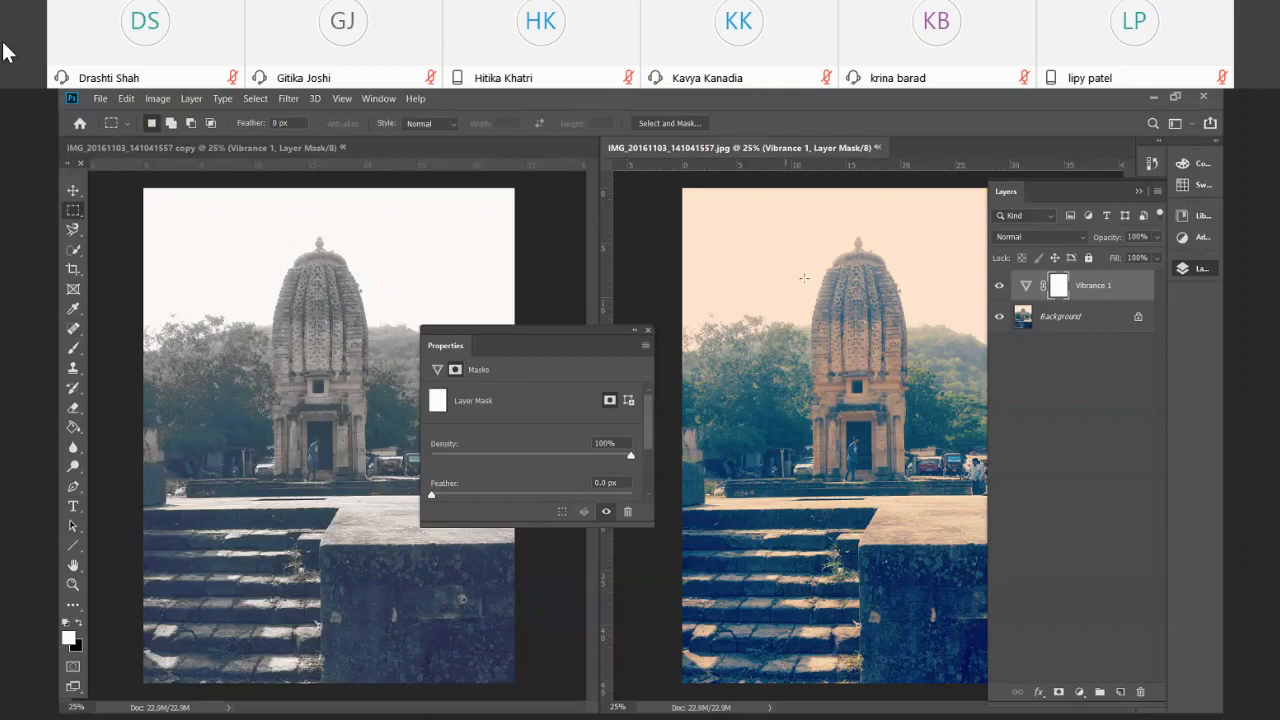
Fill a rectangle around the temple tower with black on the original's Vibrance 1 mask and toggle the layer's visibility to compare
{"action": "left_click_drag", "start_coordinate": [741, 250], "coordinate": [917, 446]}
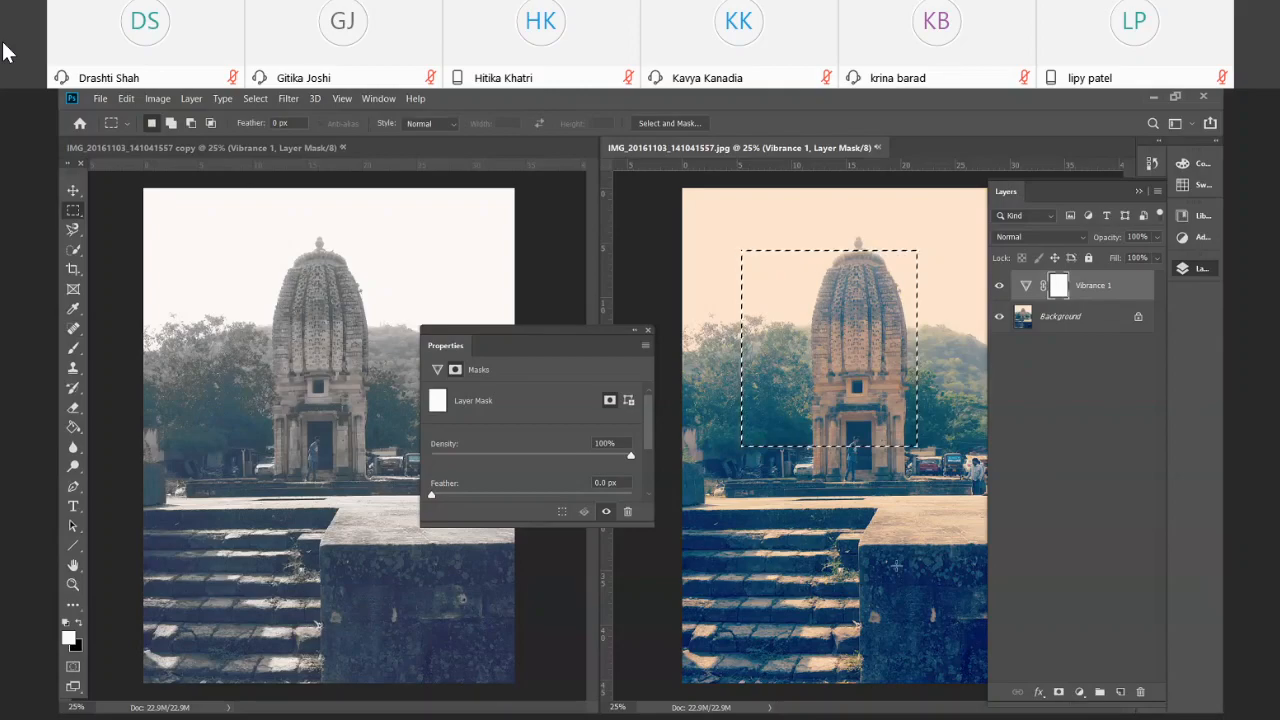
{"action": "key", "text": "ctrl+BackSpace"}
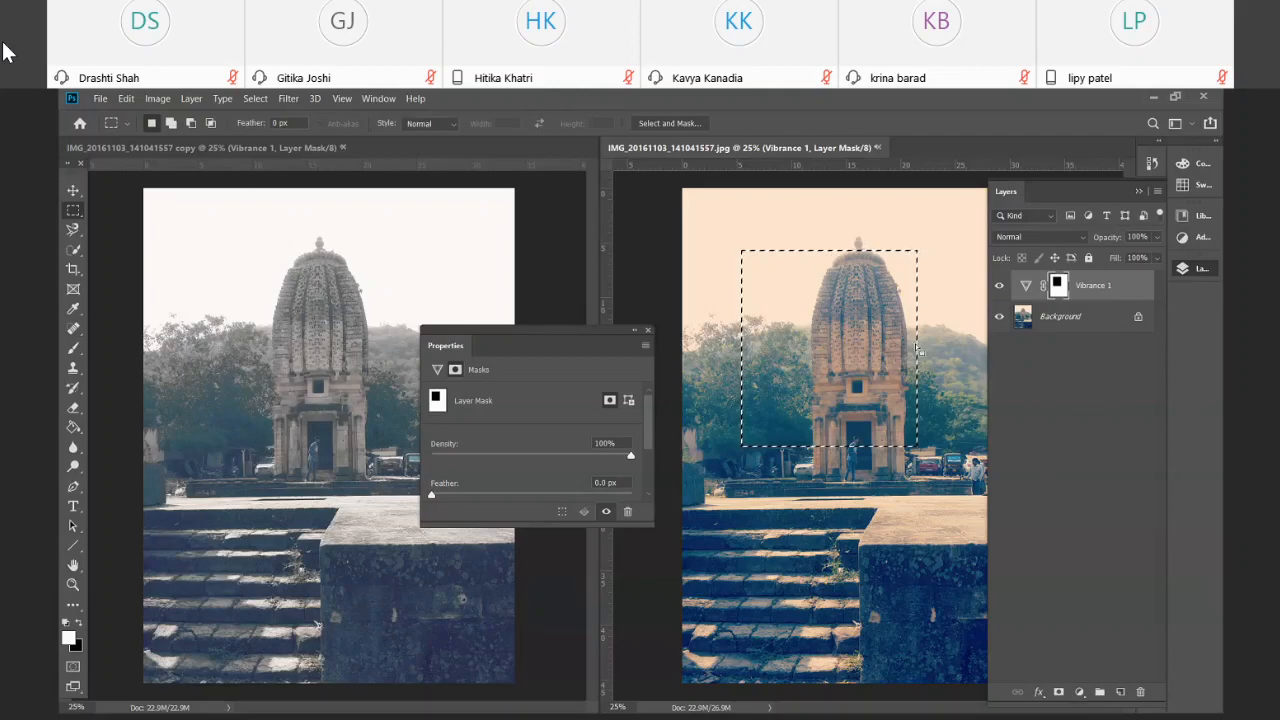
{"action": "left_click", "coordinate": [1002, 288]}
{"action": "left_click", "coordinate": [1002, 288]}
{"action": "left_click", "coordinate": [1002, 288]}
{"action": "left_click", "coordinate": [1002, 288]}
{"action": "left_click", "coordinate": [1002, 288]}
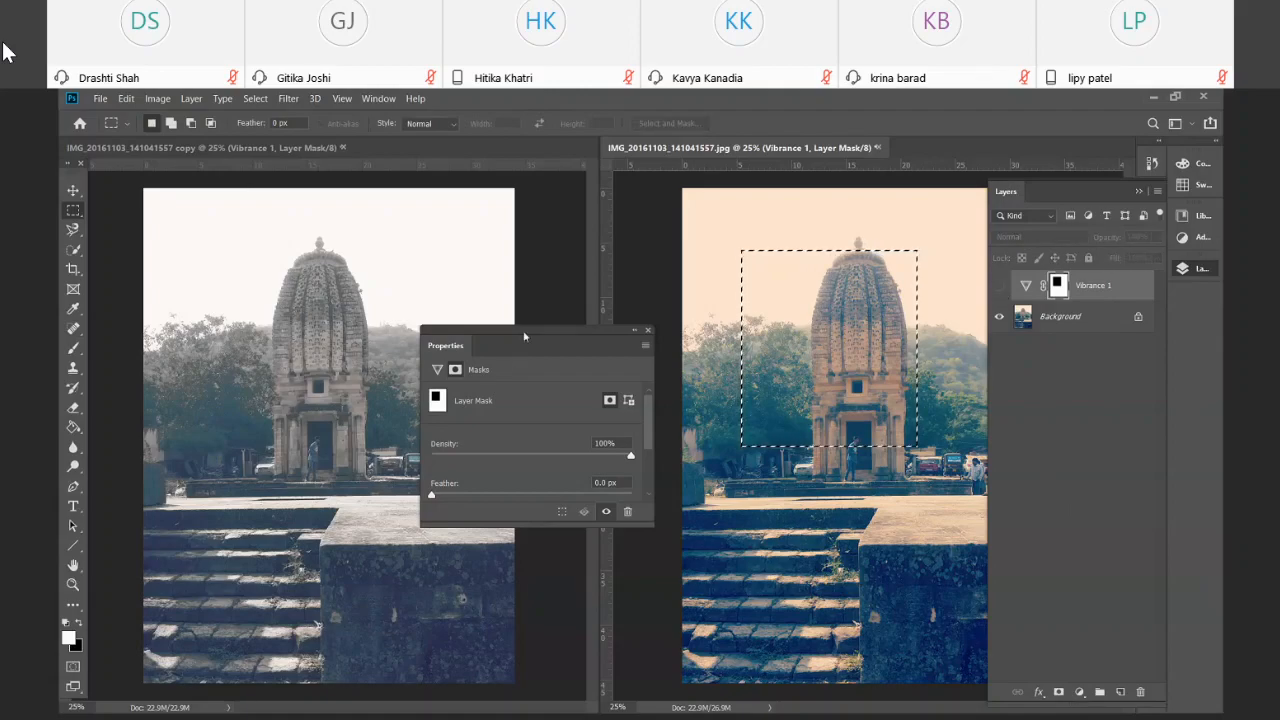
{"action": "left_click_drag", "start_coordinate": [524, 336], "coordinate": [535, 336]}
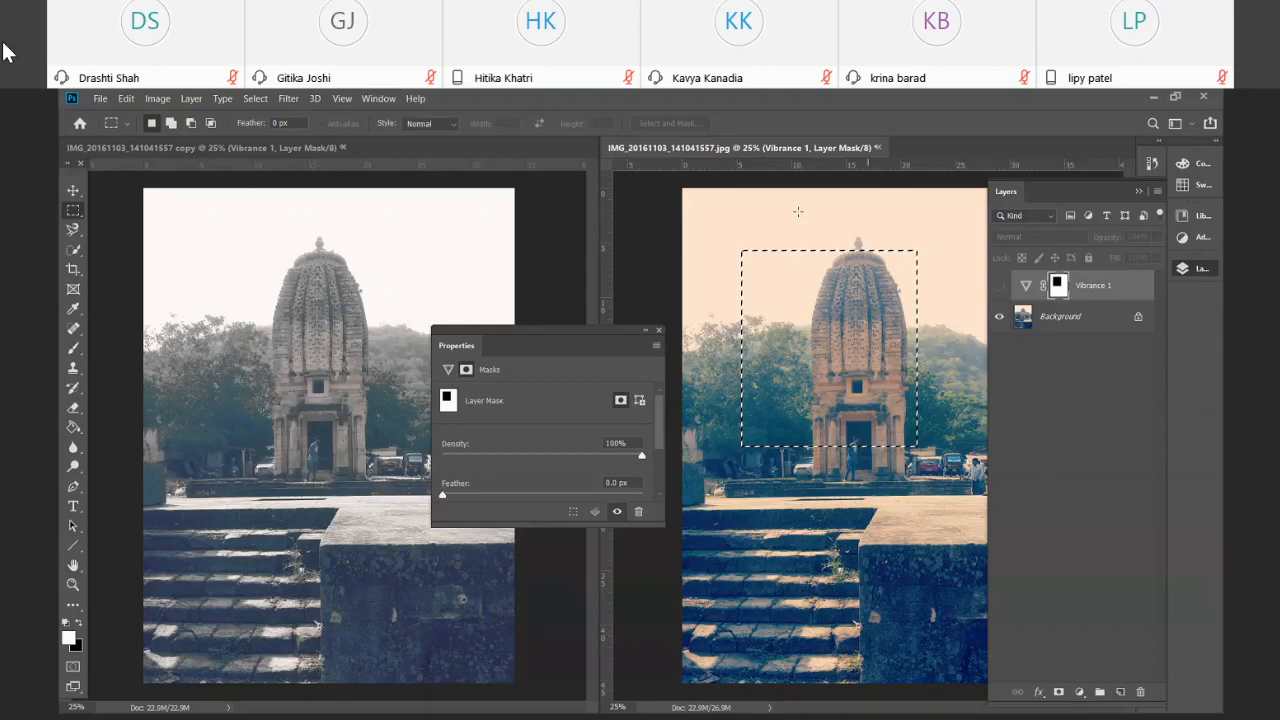
{"action": "left_click", "coordinate": [999, 286]}
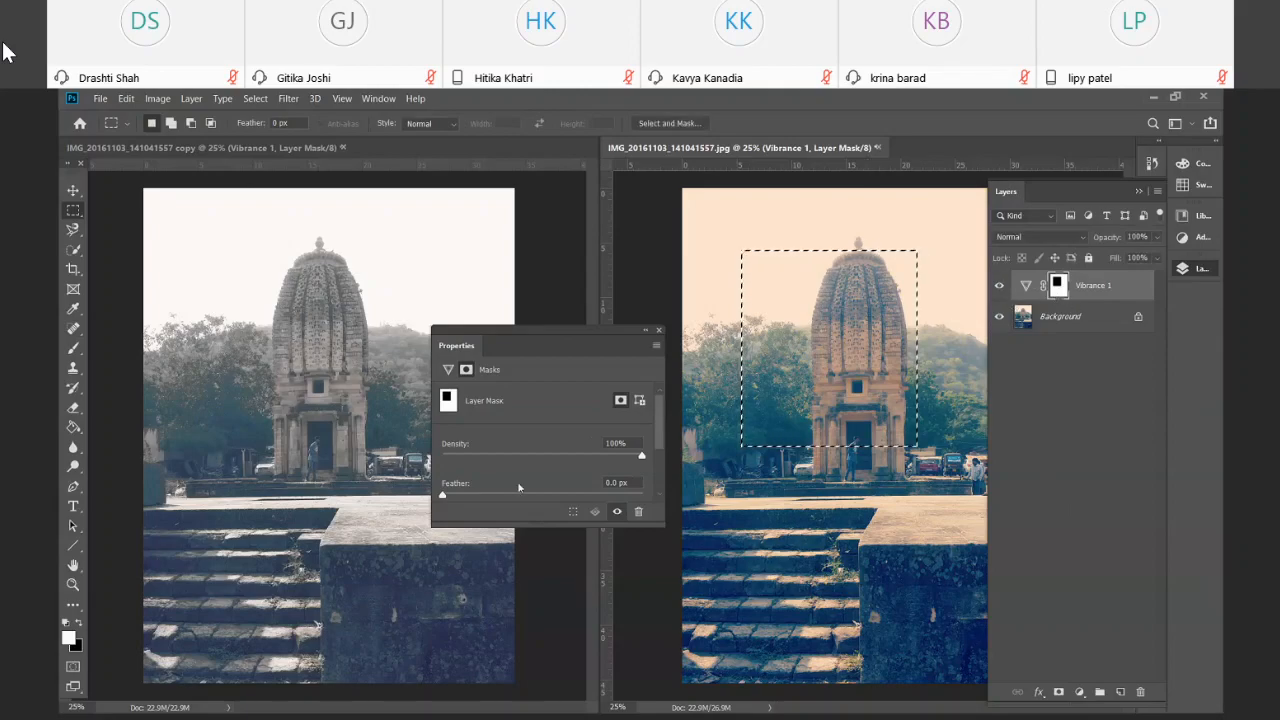
Set the original image's Vibrance 1 saturation to -100 and clear the rectangular selection around the tower
{"action": "left_click", "coordinate": [1026, 286]}
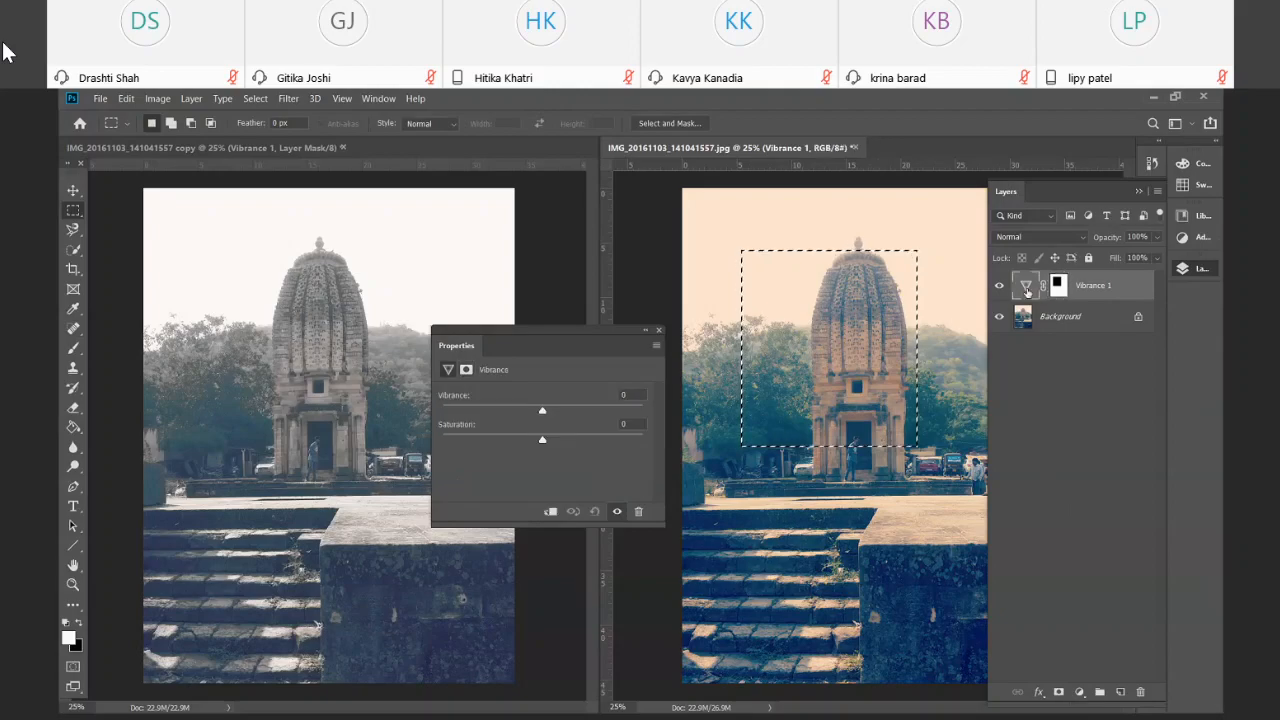
{"action": "left_click_drag", "start_coordinate": [545, 438], "coordinate": [385, 441]}
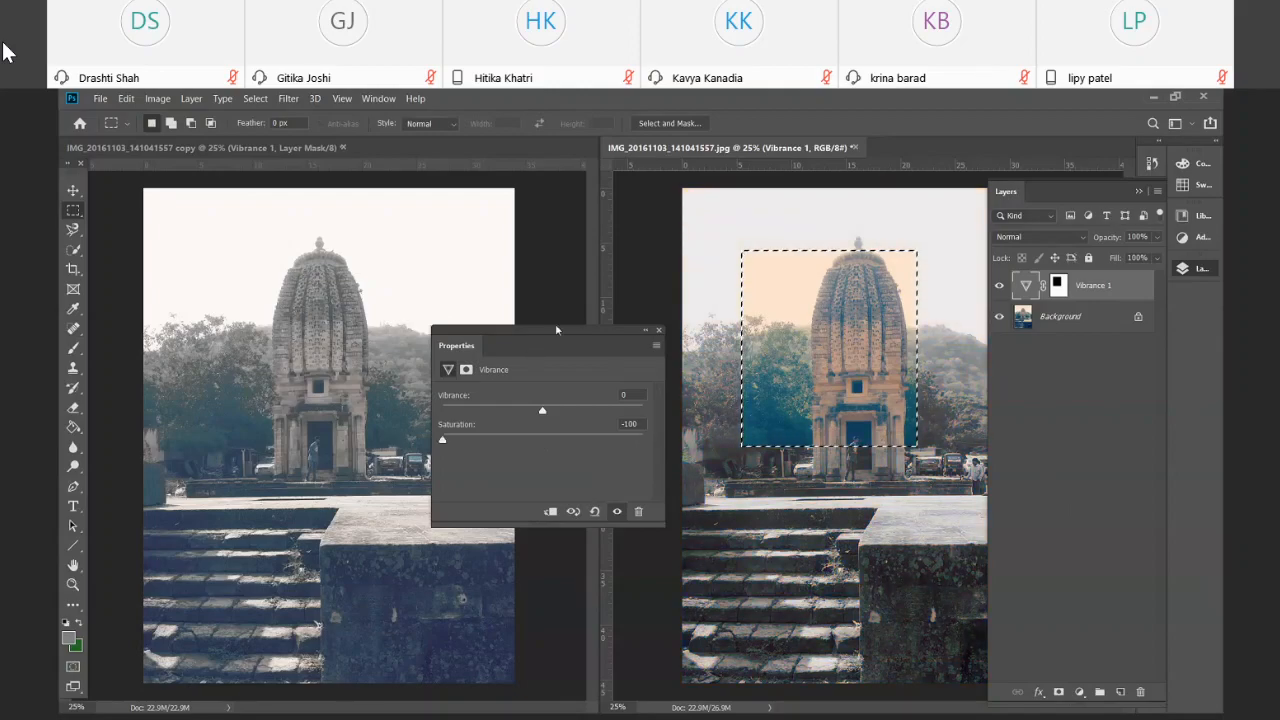
{"action": "left_click", "coordinate": [1074, 369]}
{"action": "left_click", "coordinate": [884, 311]}
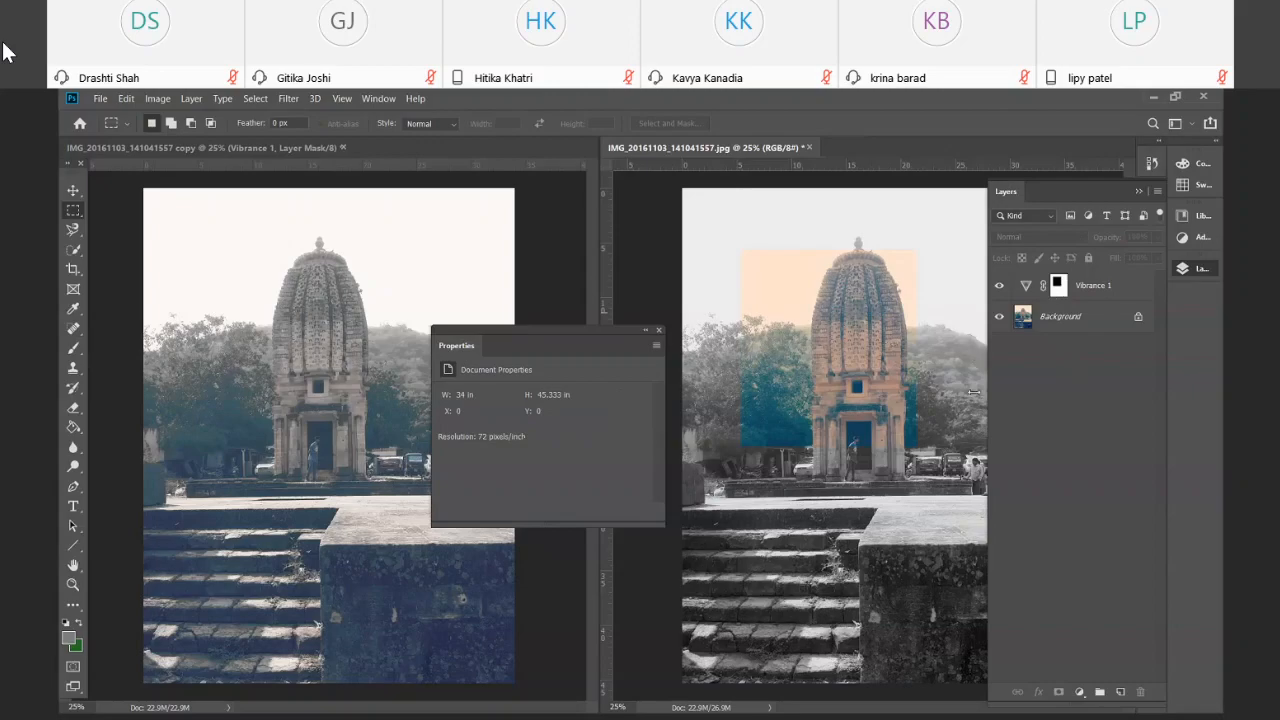
{"action": "left_click", "coordinate": [997, 285]}
Erase the black rectangle from the Vibrance 1 mask with white as the background colour to desaturate the temple area
{"action": "left_click", "coordinate": [74, 407]}
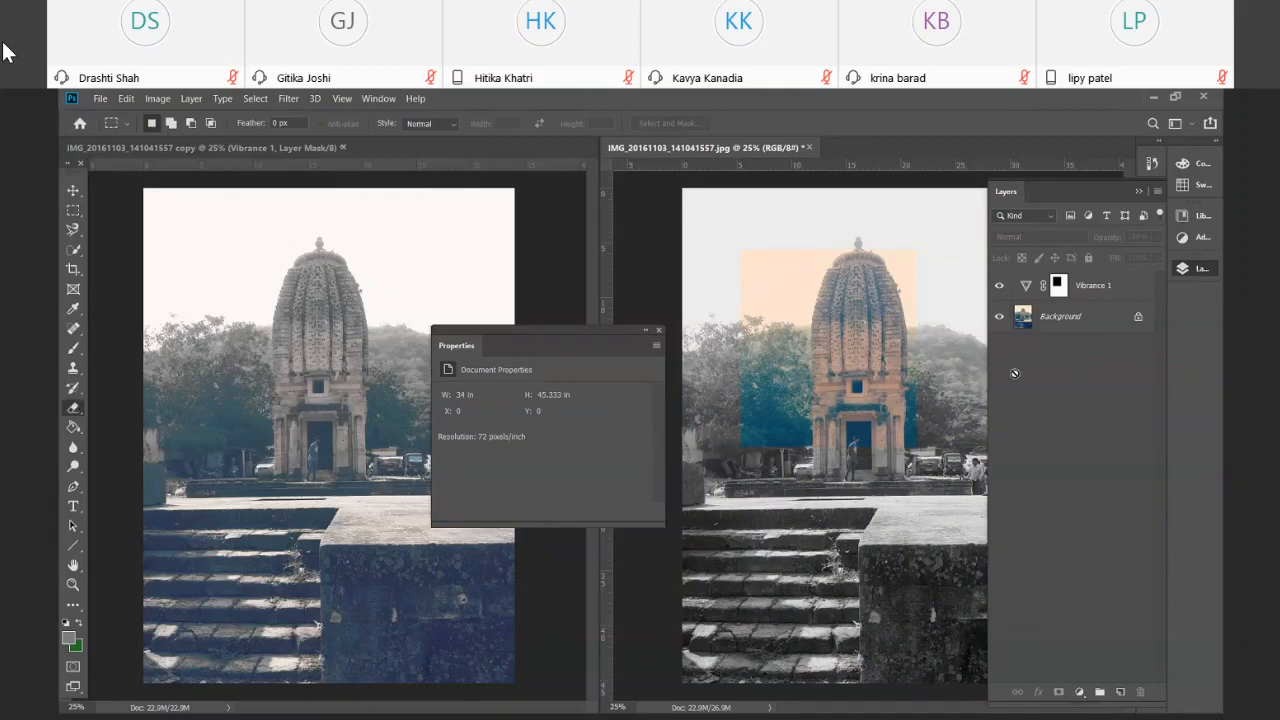
{"action": "left_click", "coordinate": [1068, 287]}
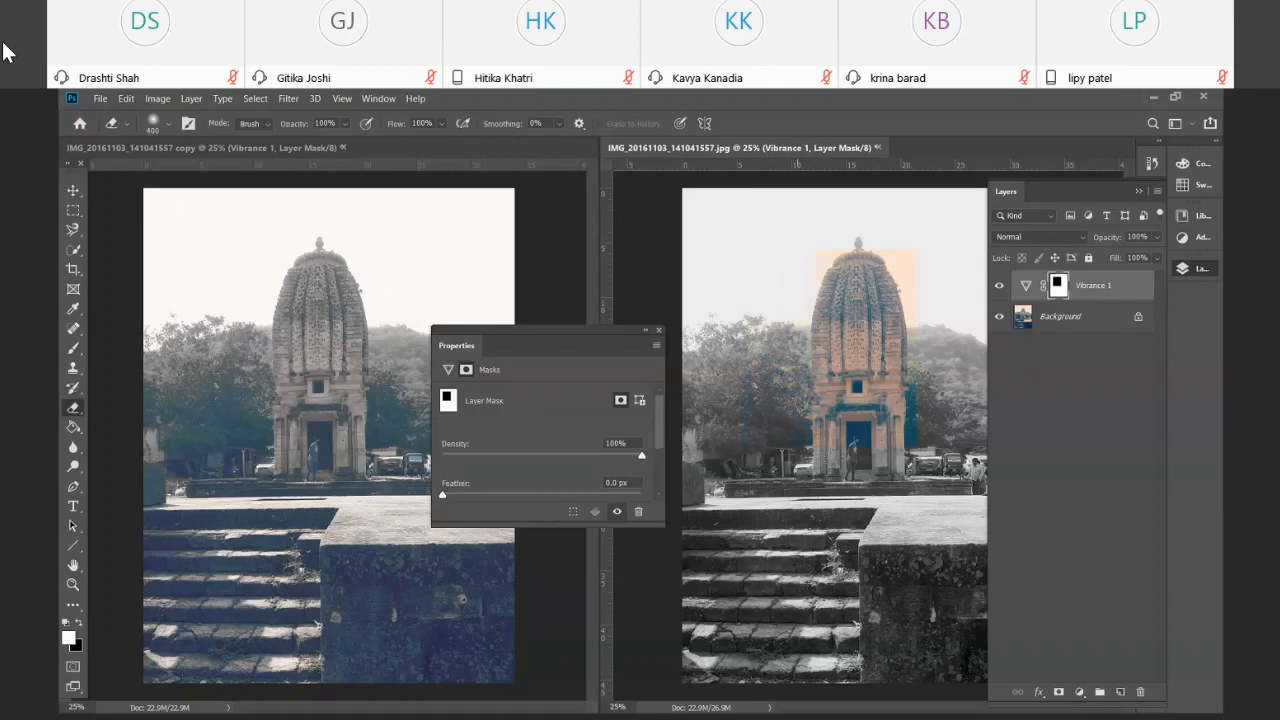
{"action": "key", "text": "x"}
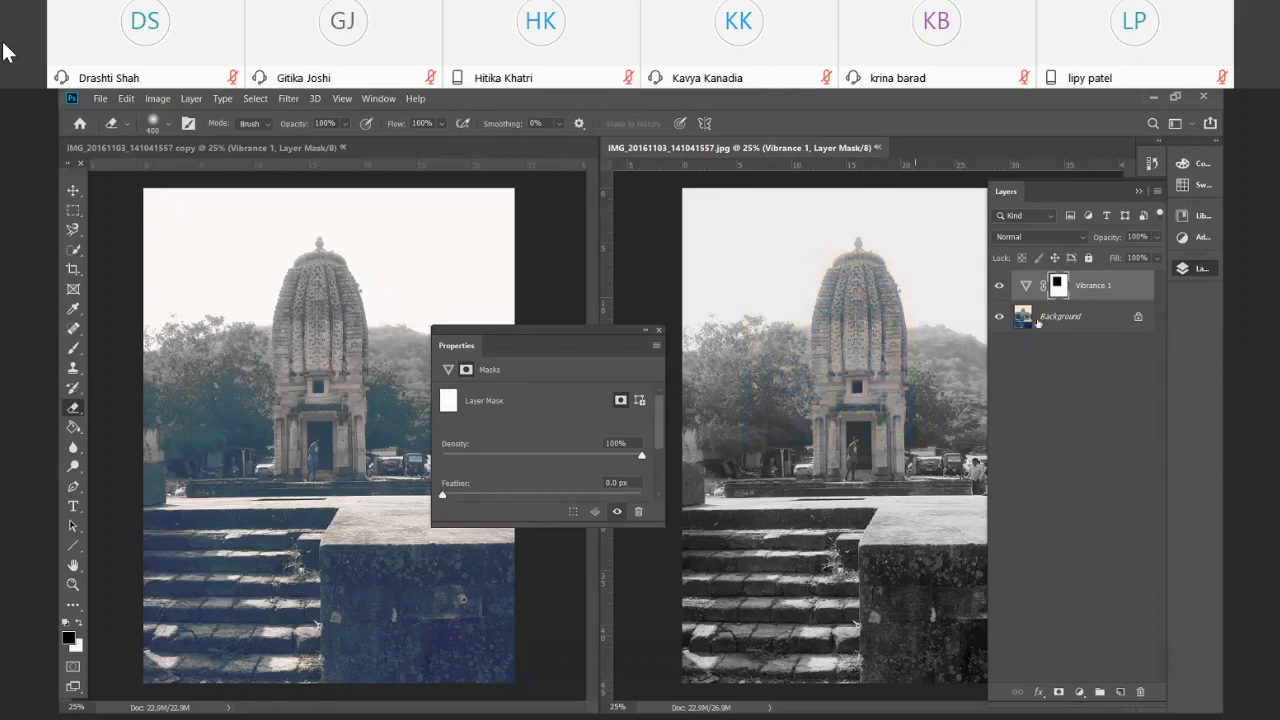
Erase over the shirt of the man in the doorway on the Vibrance 1 mask with black as background colour, reducing the eraser to 35 px
{"action": "left_click", "coordinate": [79, 622]}
{"action": "scroll", "coordinate": [829, 432], "scroll_direction": "up", "scroll_amount": 6}
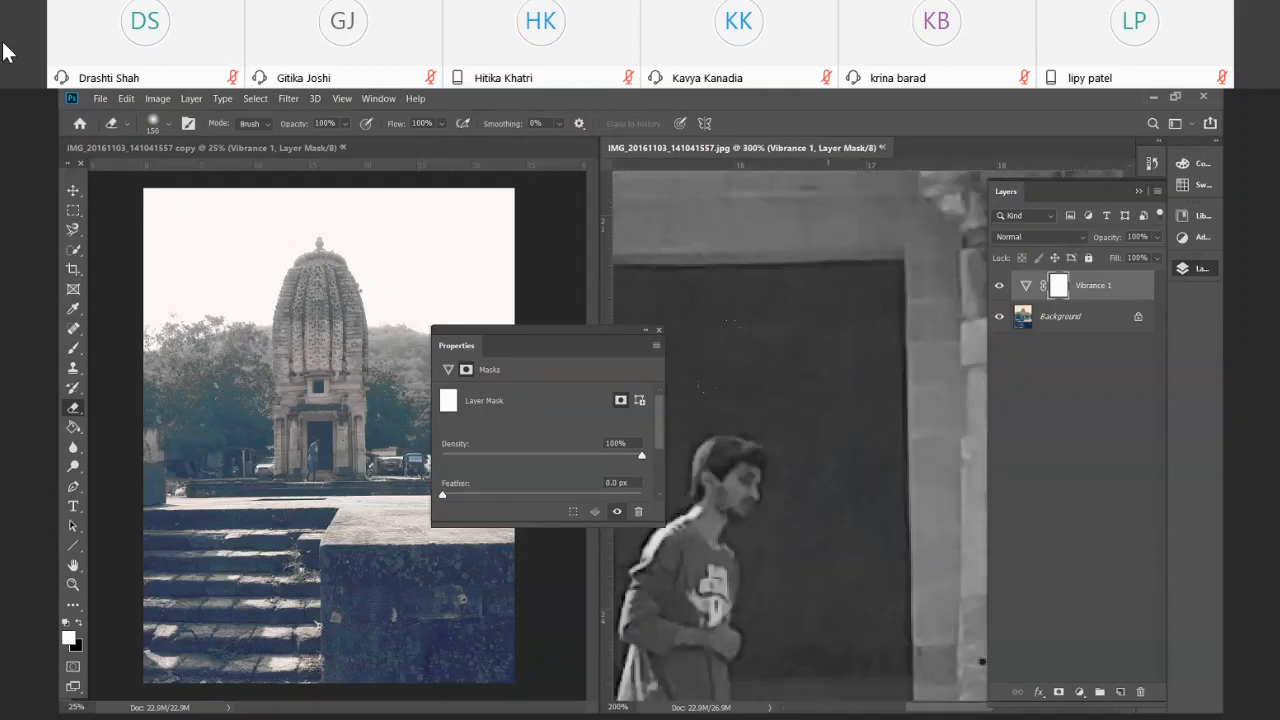
{"action": "scroll", "coordinate": [742, 418], "scroll_direction": "down", "scroll_amount": 1}
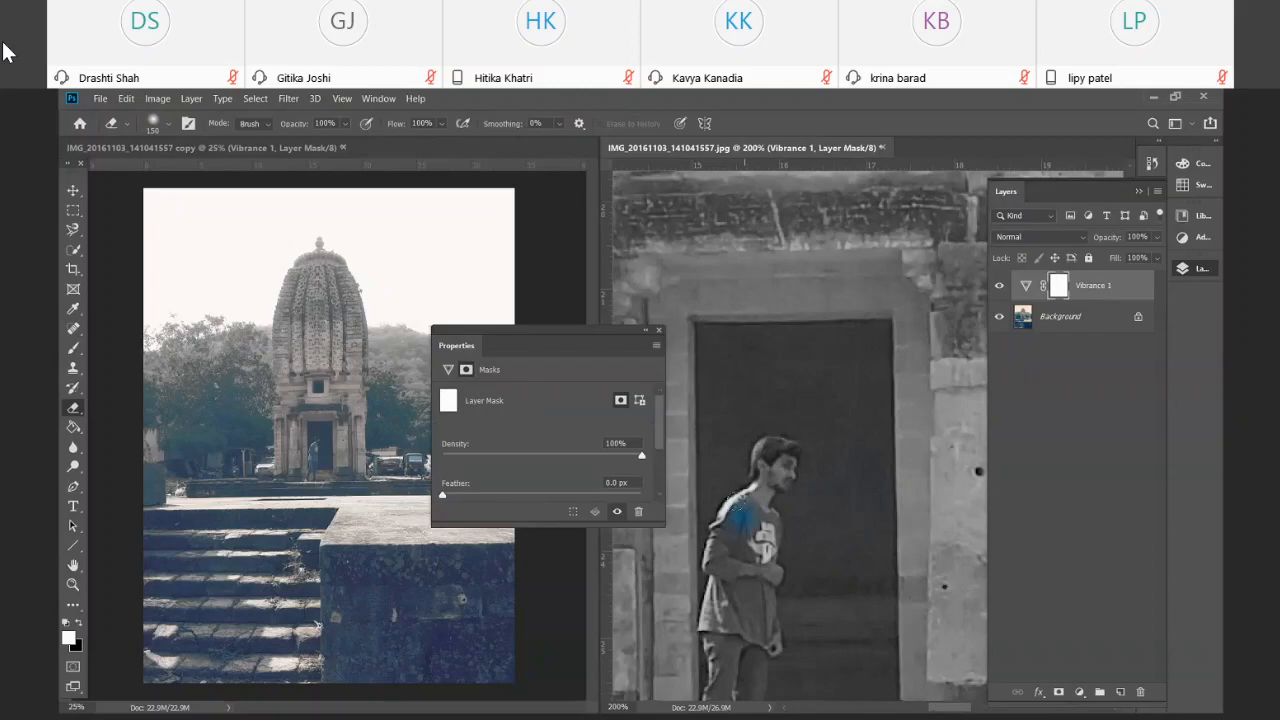
{"action": "left_click_drag", "start_coordinate": [750, 518], "coordinate": [757, 516]}
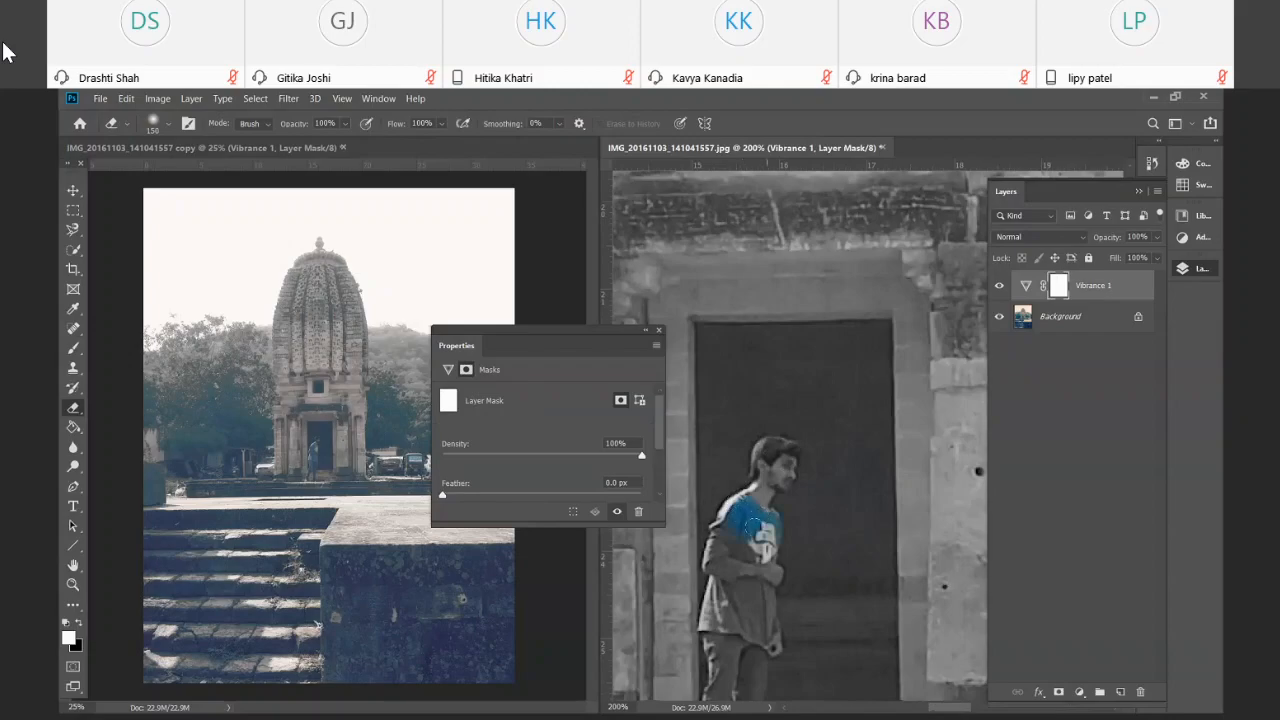
{"action": "key", "text": "bracketleft"}
{"action": "key", "text": "bracketleft"}
{"action": "key", "text": "bracketleft"}
{"action": "key", "text": "bracketleft"}
{"action": "key", "text": "bracketleft"}
{"action": "key", "text": "bracketleft"}
{"action": "key", "text": "bracketleft"}
{"action": "key", "text": "bracketleft"}
{"action": "key", "text": "bracketleft"}
{"action": "key", "text": "bracketleft"}
{"action": "left_click_drag", "start_coordinate": [716, 552], "coordinate": [721, 585]}
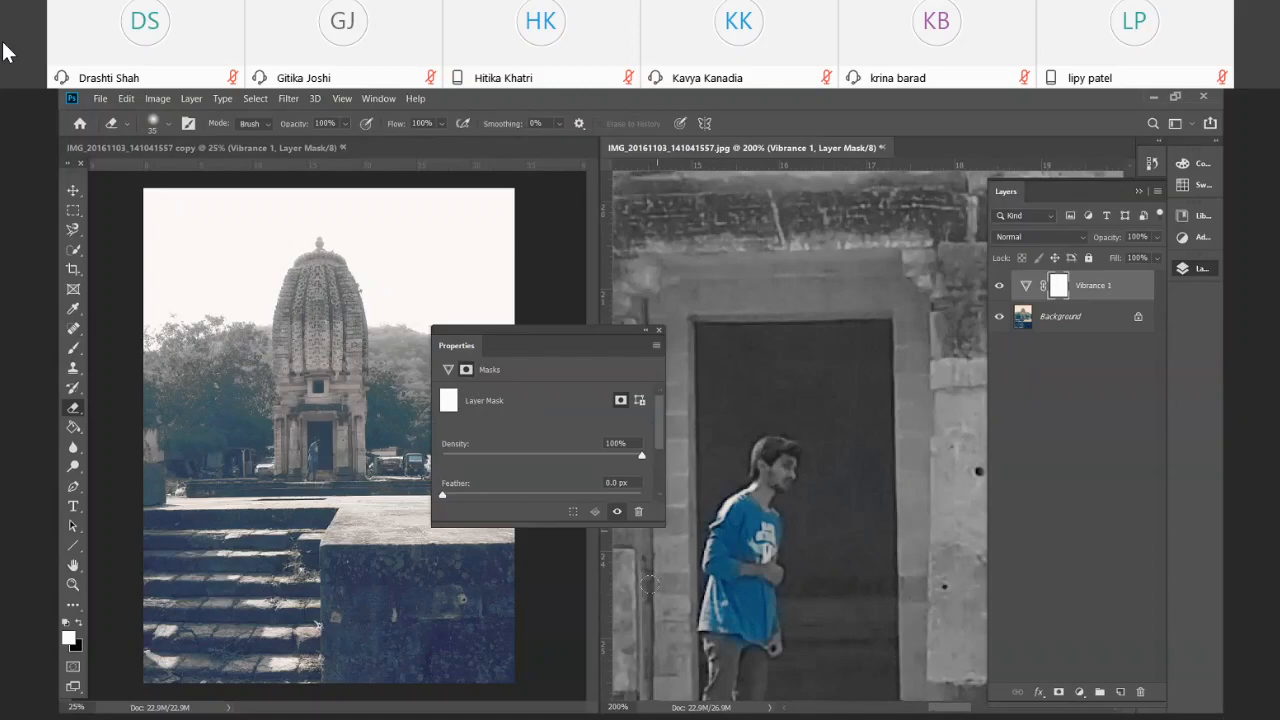
Compare the whole picture with and without the Vibrance 1 layer and inspect its mask on its own
{"action": "key", "text": "ctrl+minus"}
{"action": "key", "text": "ctrl+minus"}
{"action": "key", "text": "ctrl+minus"}
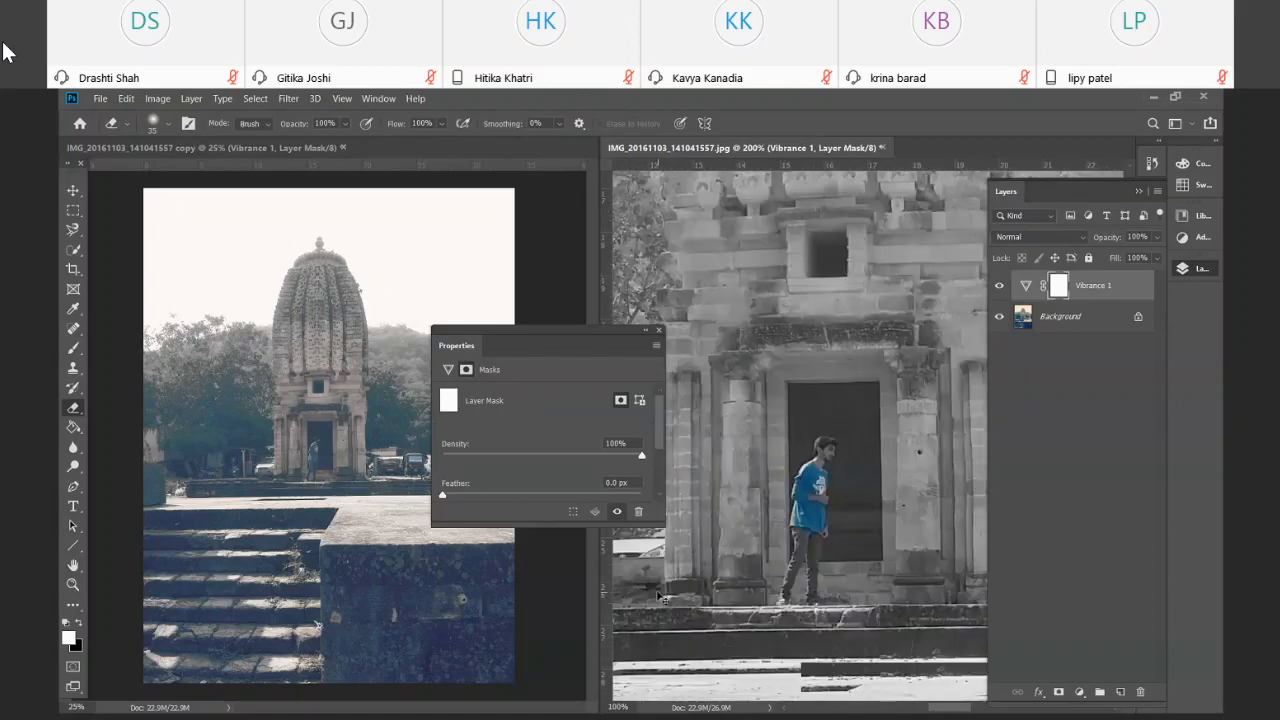
{"action": "key", "text": "ctrl+minus"}
{"action": "key", "text": "ctrl+minus"}
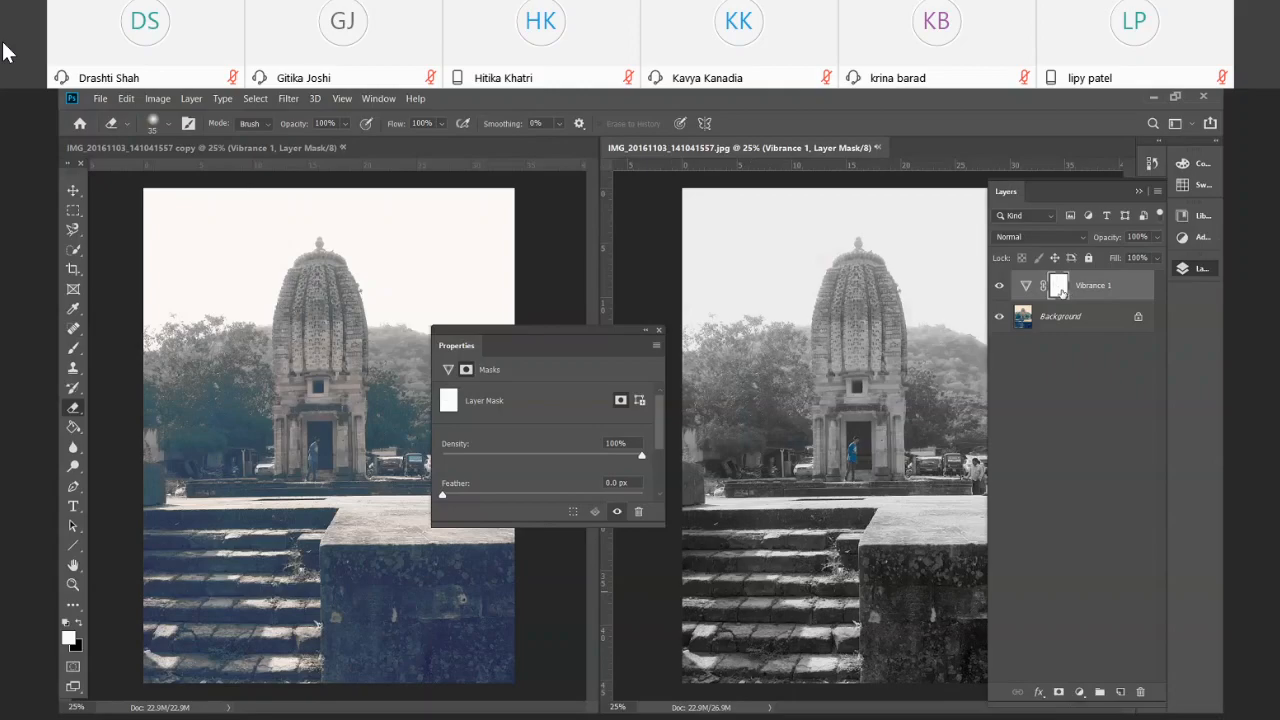
{"action": "left_click", "coordinate": [999, 288]}
{"action": "left_click", "coordinate": [999, 288]}
{"action": "left_click", "coordinate": [999, 288]}
{"action": "left_click", "coordinate": [999, 288]}
{"action": "left_click", "coordinate": [659, 331]}
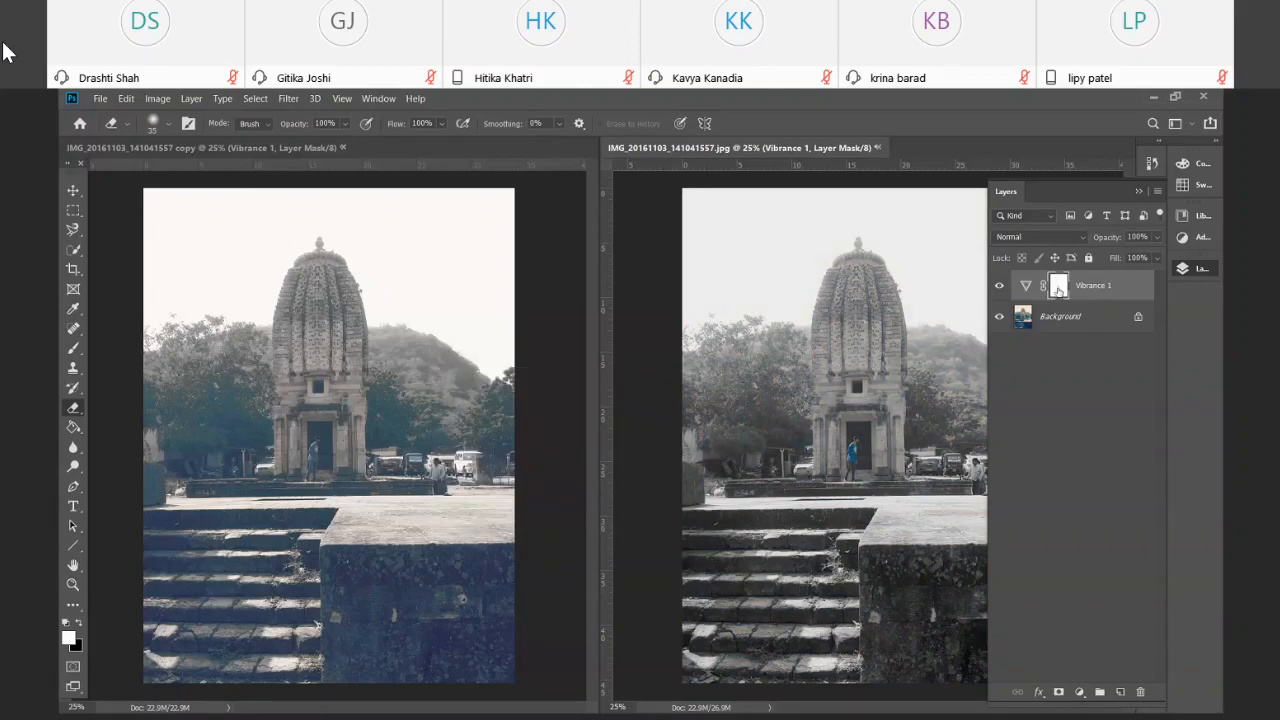
{"action": "left_click", "coordinate": [1058, 289], "text": "alt"}
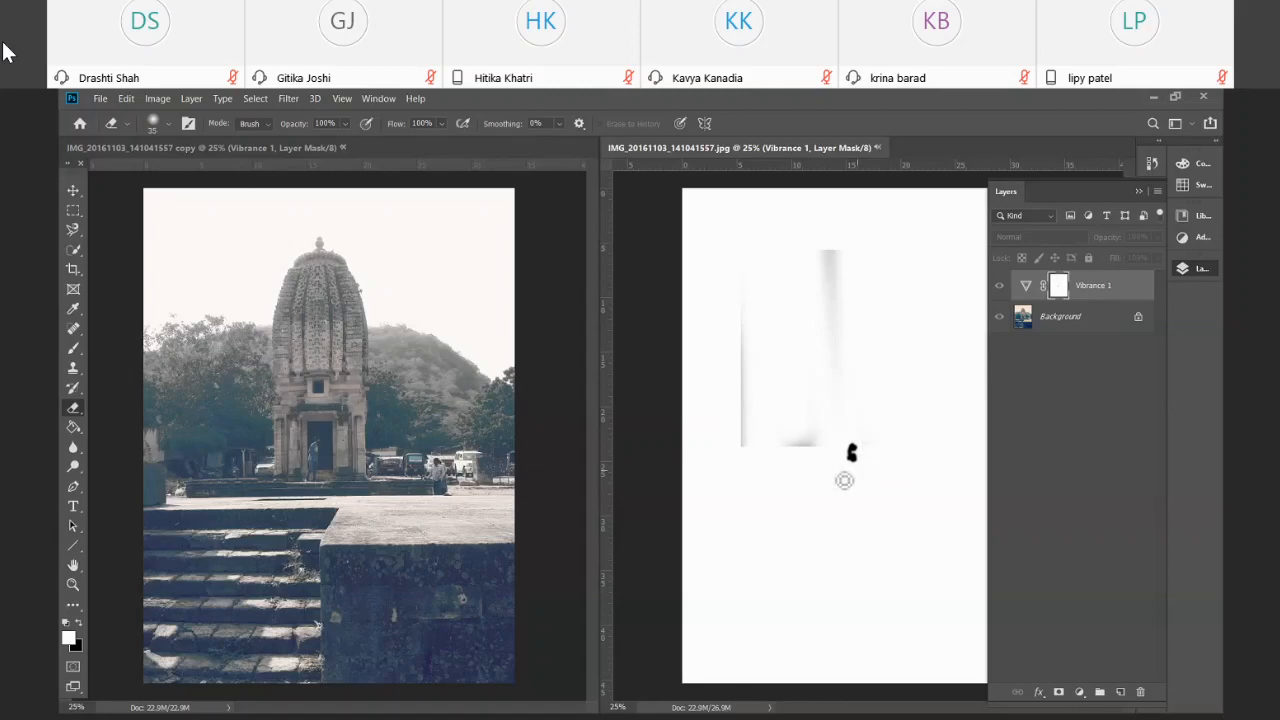
{"action": "left_click", "coordinate": [1072, 290], "text": "alt"}
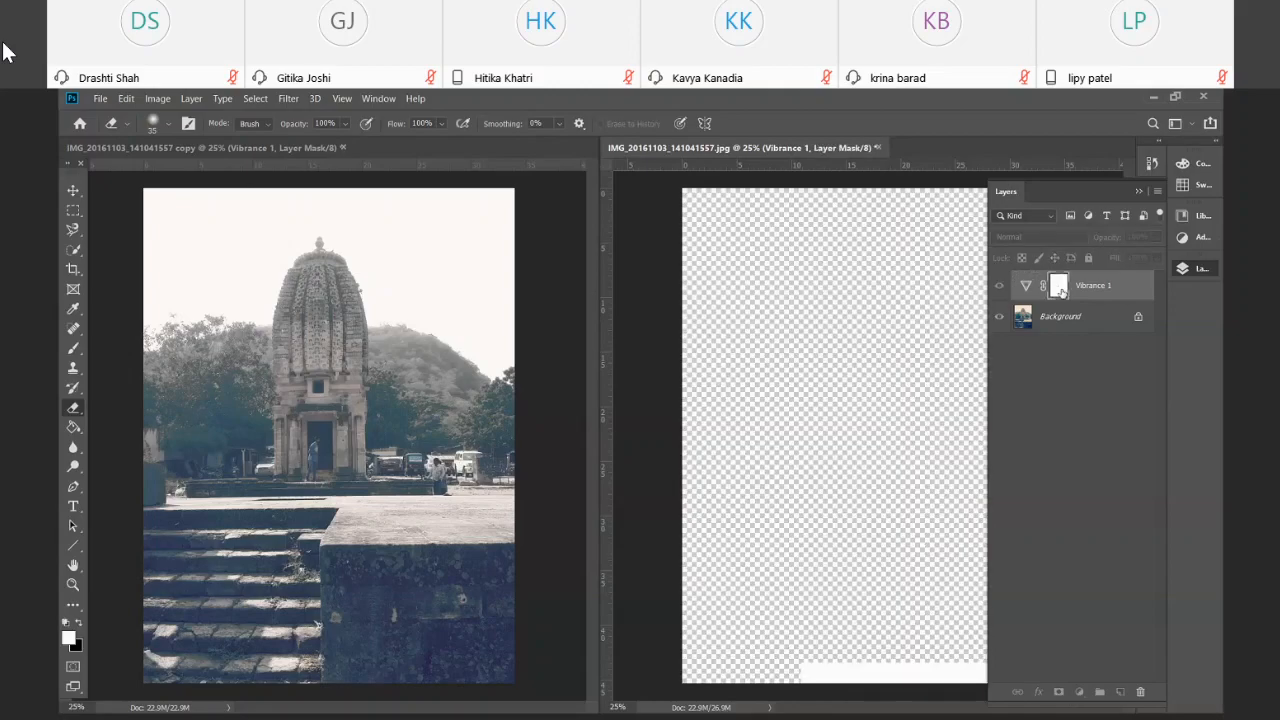
Delete the Vibrance 1 layer from the original image and from the copy, keeping both documents open
{"action": "left_click_drag", "start_coordinate": [1106, 284], "coordinate": [1141, 691]}
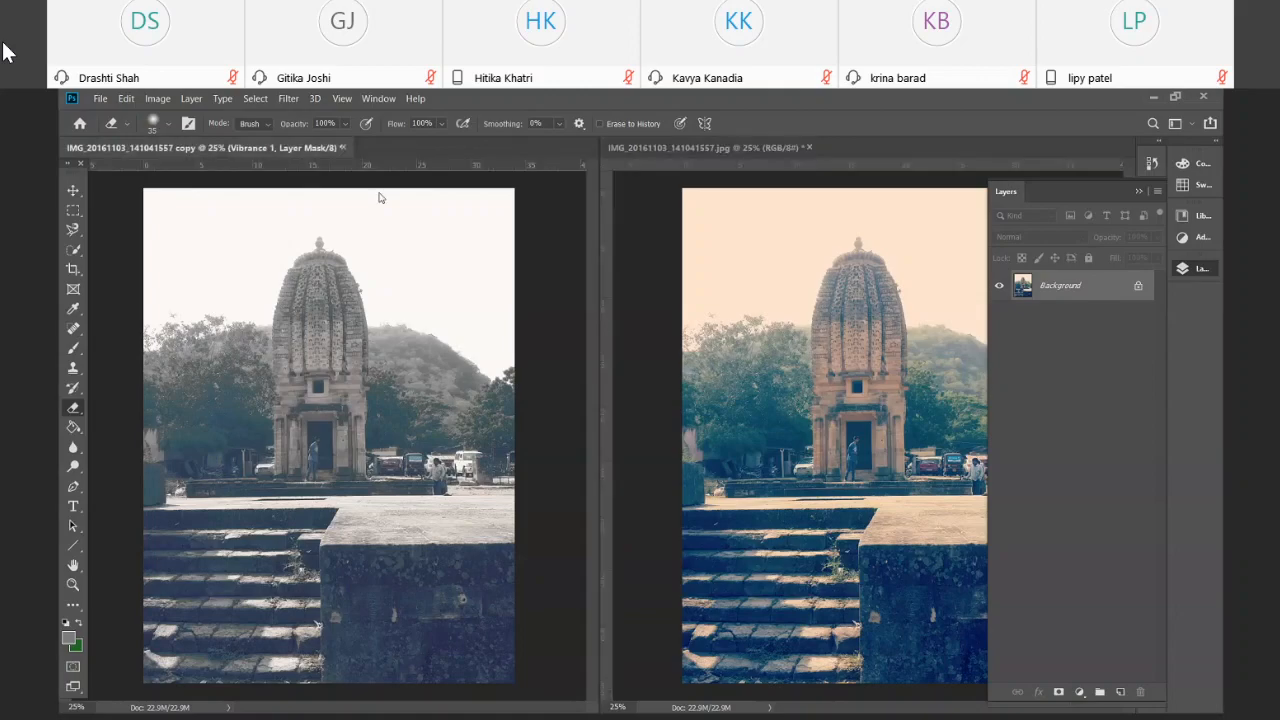
{"action": "left_click", "coordinate": [342, 148]}
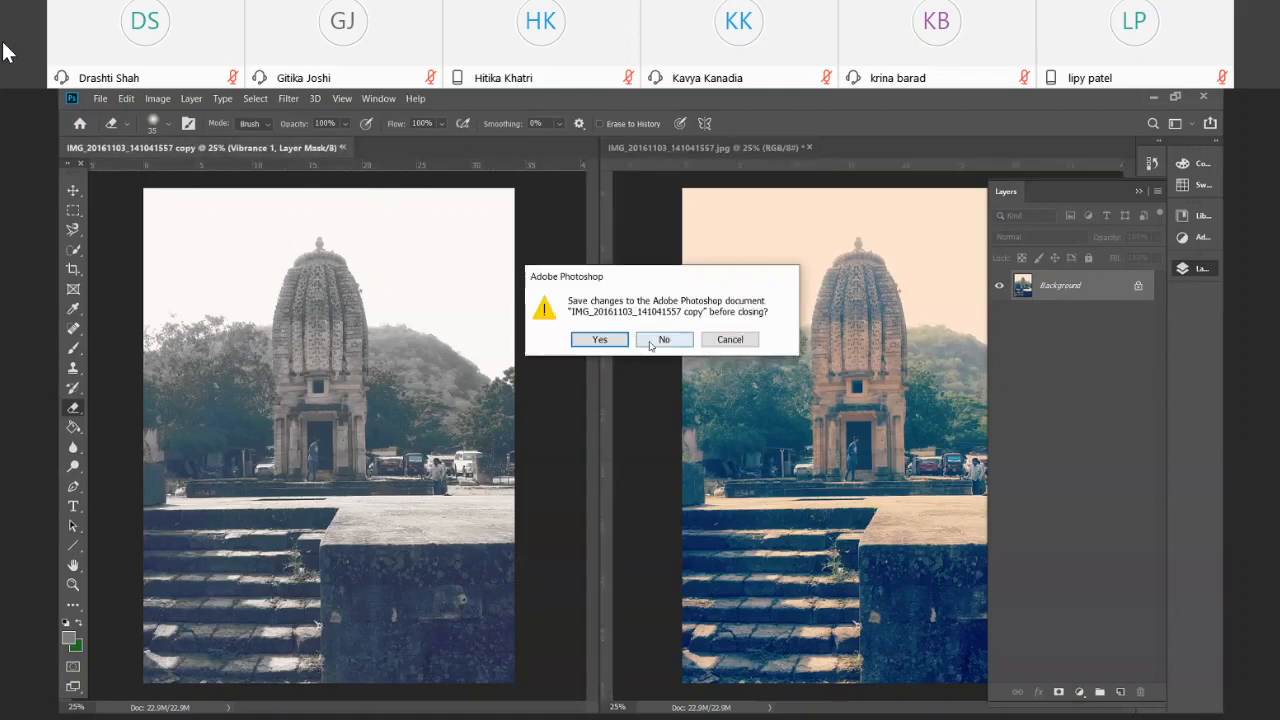
{"action": "left_click", "coordinate": [729, 340]}
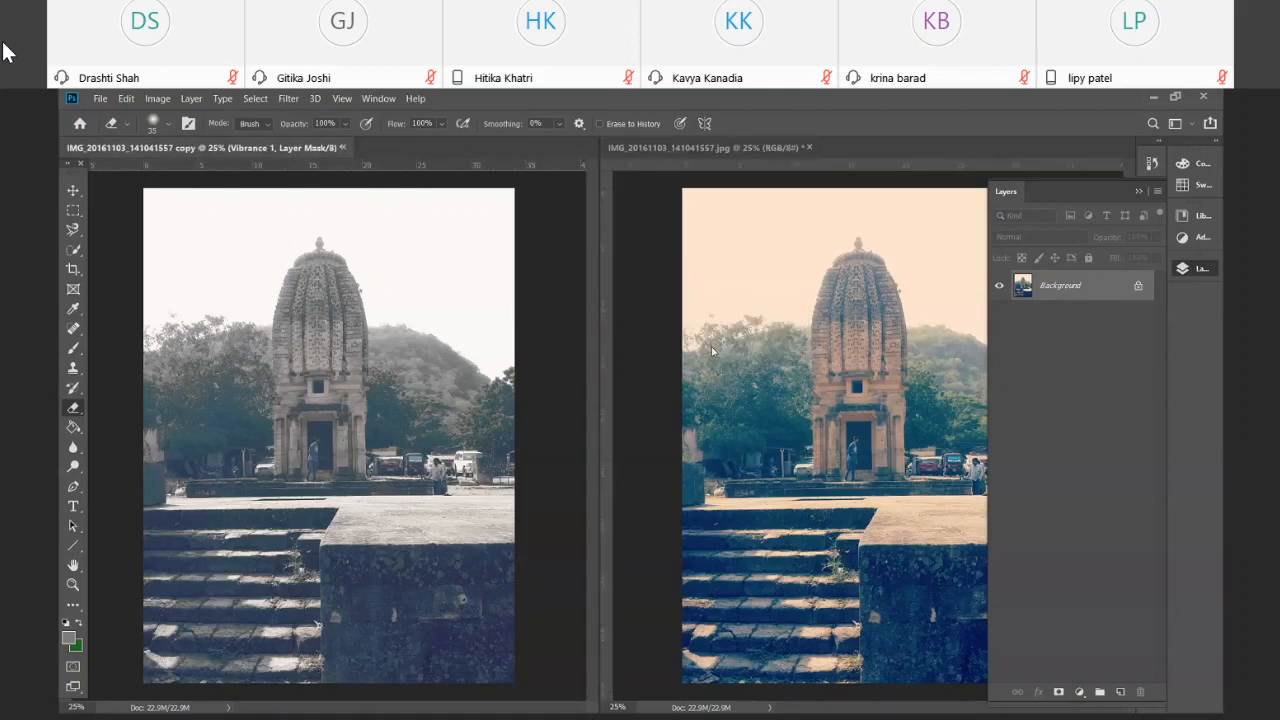
{"action": "left_click_drag", "start_coordinate": [1058, 286], "coordinate": [1143, 691]}
Add a Hue/Saturation adjustment layer to the copy and move its properties clear of the temple
{"action": "left_click", "coordinate": [1080, 692]}
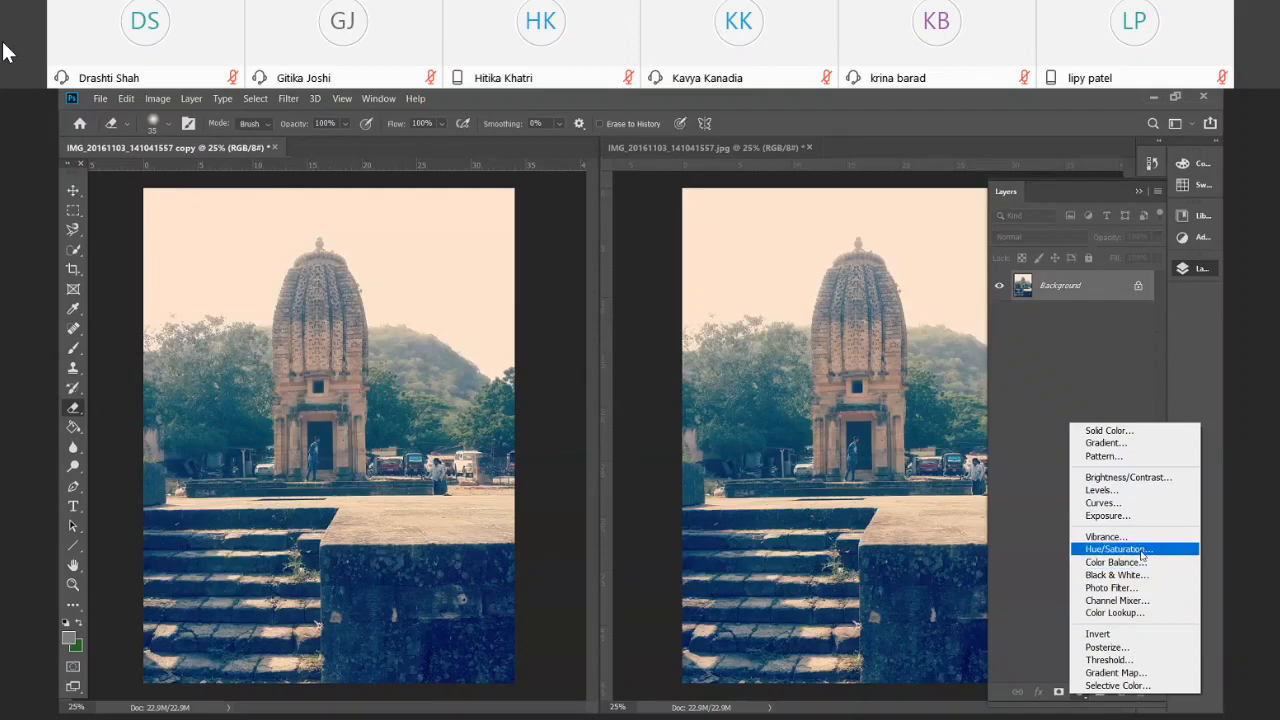
{"action": "left_click", "coordinate": [1120, 549]}
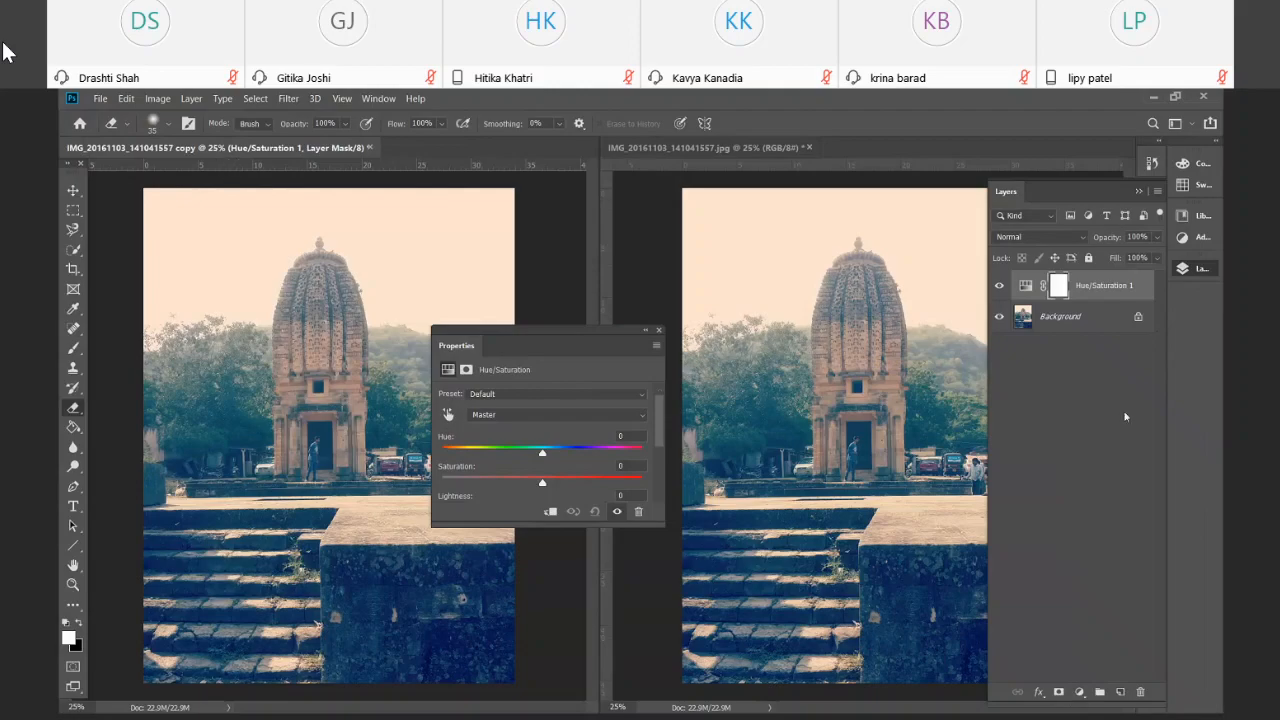
{"action": "left_click", "coordinate": [934, 296]}
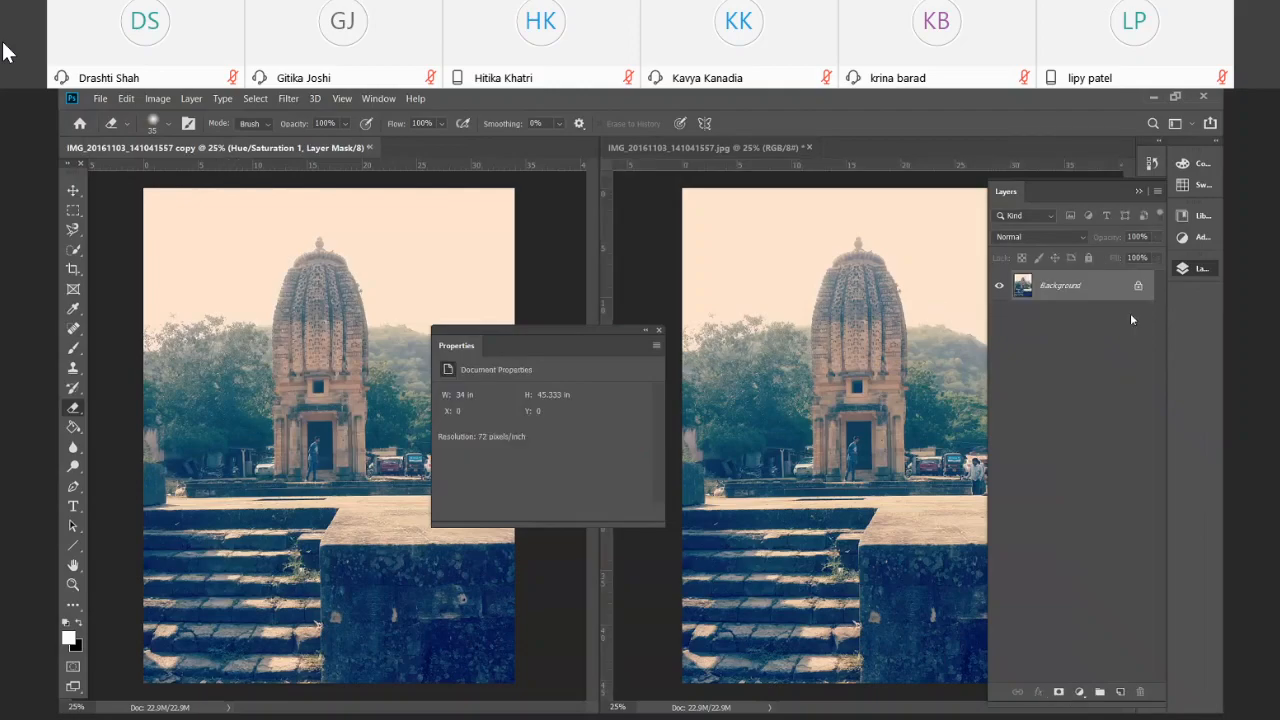
{"action": "left_click", "coordinate": [399, 274]}
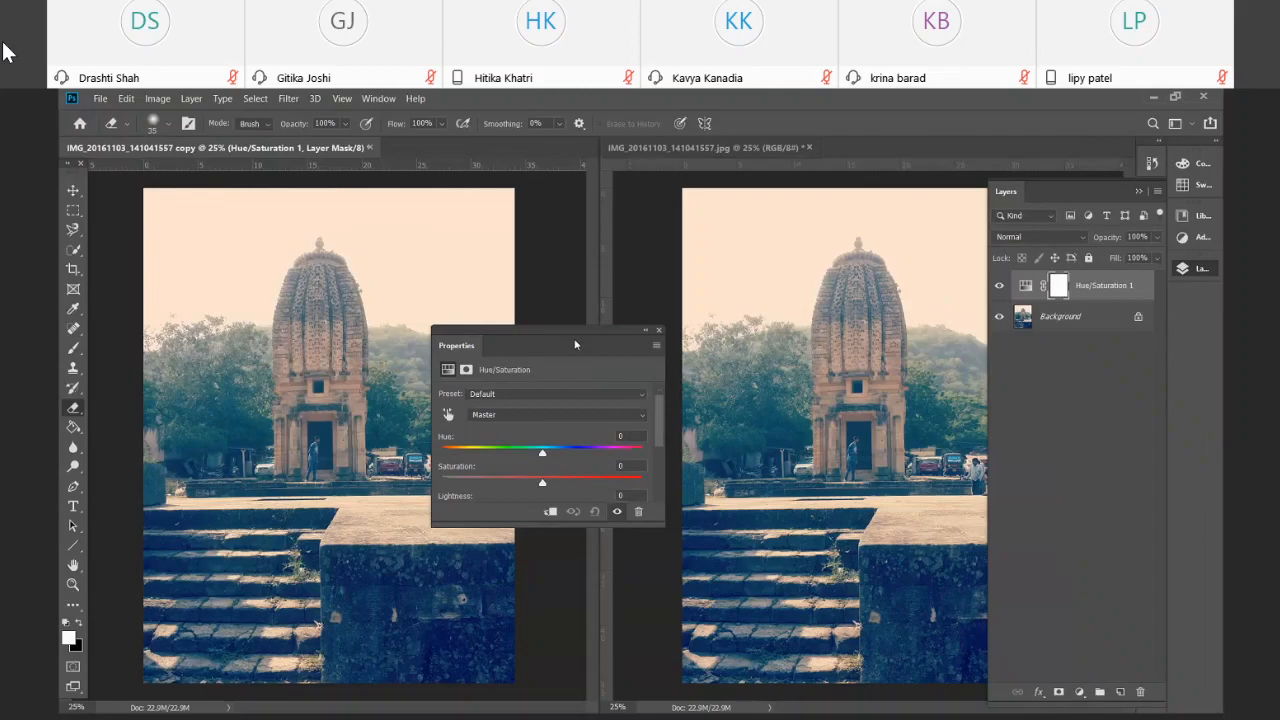
{"action": "left_click_drag", "start_coordinate": [577, 331], "coordinate": [670, 273]}
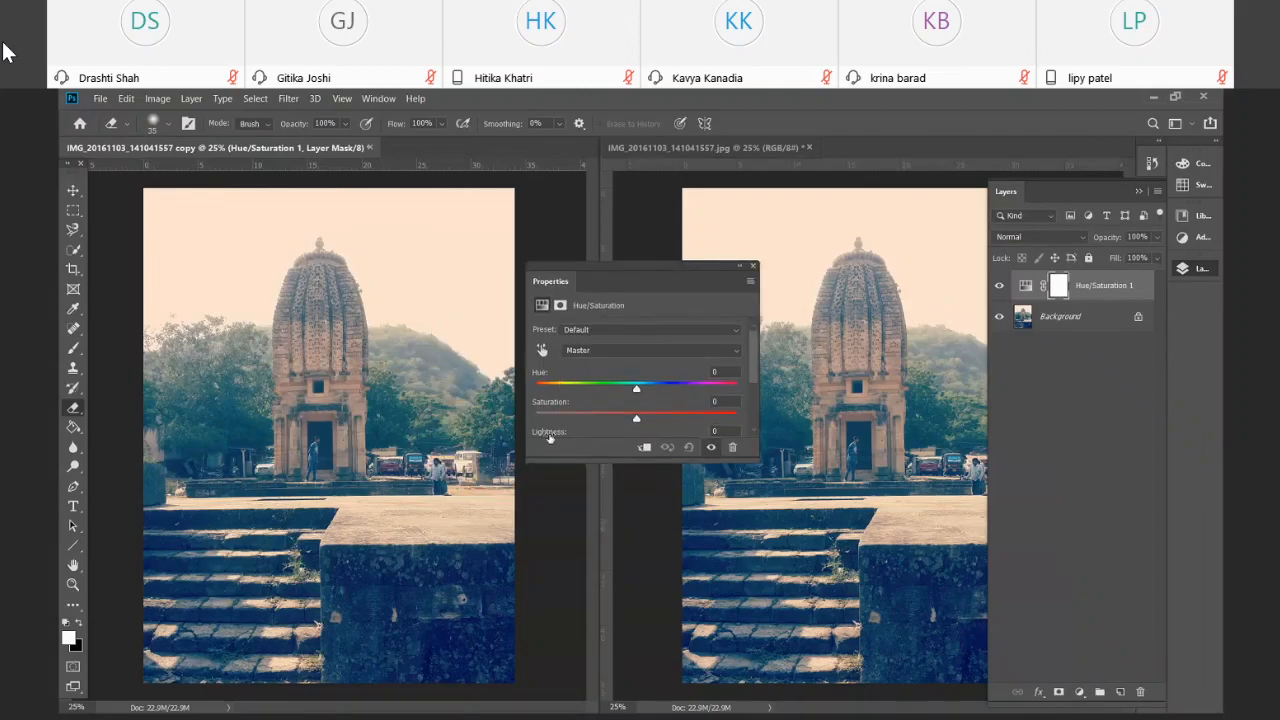
{"action": "left_click_drag", "start_coordinate": [614, 268], "coordinate": [594, 221]}
Try the copy's hue at -180 and saturation at +100, bringing them back to +1 and +2
{"action": "left_click_drag", "start_coordinate": [615, 342], "coordinate": [514, 357]}
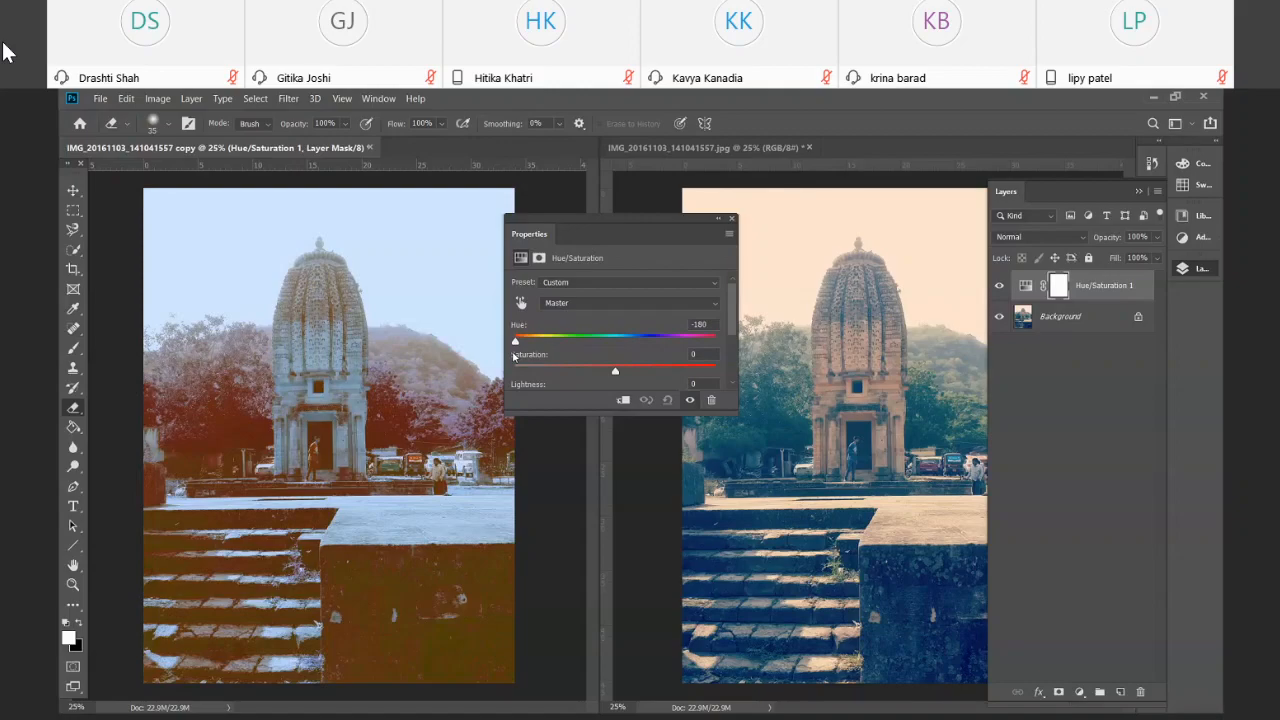
{"action": "left_click_drag", "start_coordinate": [514, 357], "coordinate": [612, 357]}
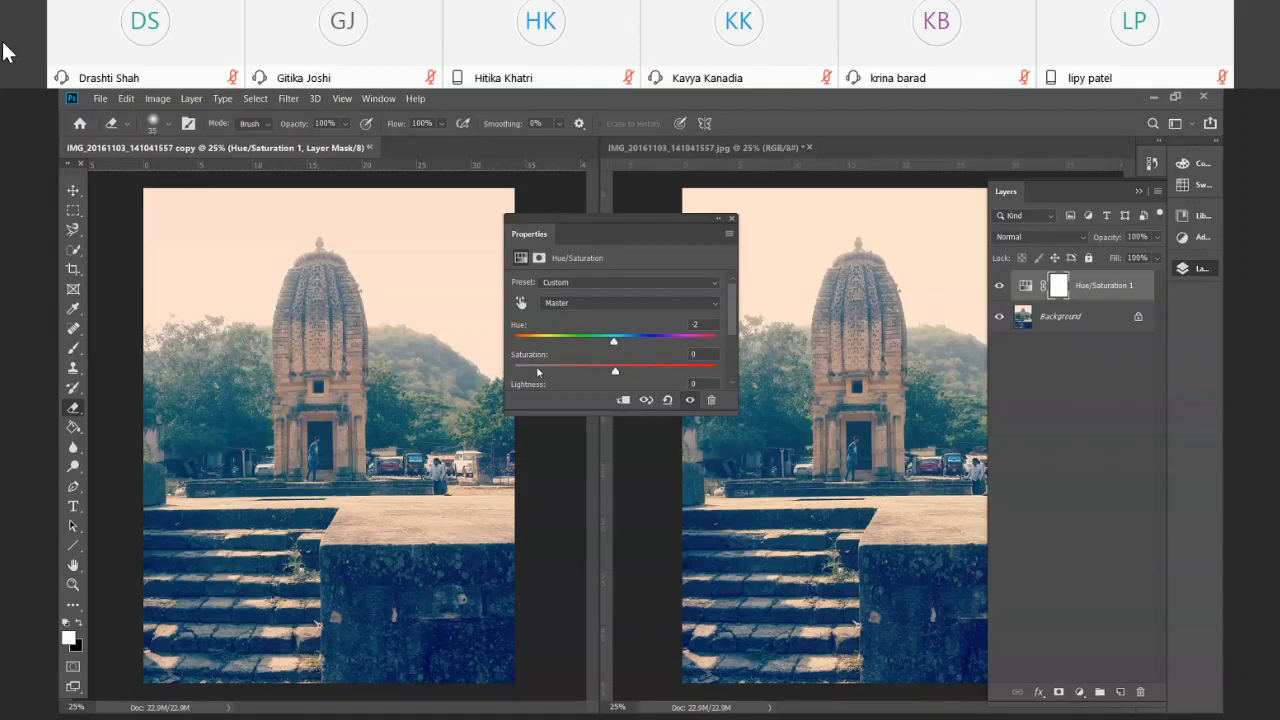
{"action": "mouse_move", "coordinate": [614, 342]}
{"action": "left_mouse_down"}
{"action": "mouse_move", "coordinate": [545, 343]}
{"action": "mouse_move", "coordinate": [616, 345]}
{"action": "left_mouse_up"}
{"action": "left_click_drag", "start_coordinate": [615, 372], "coordinate": [733, 378]}
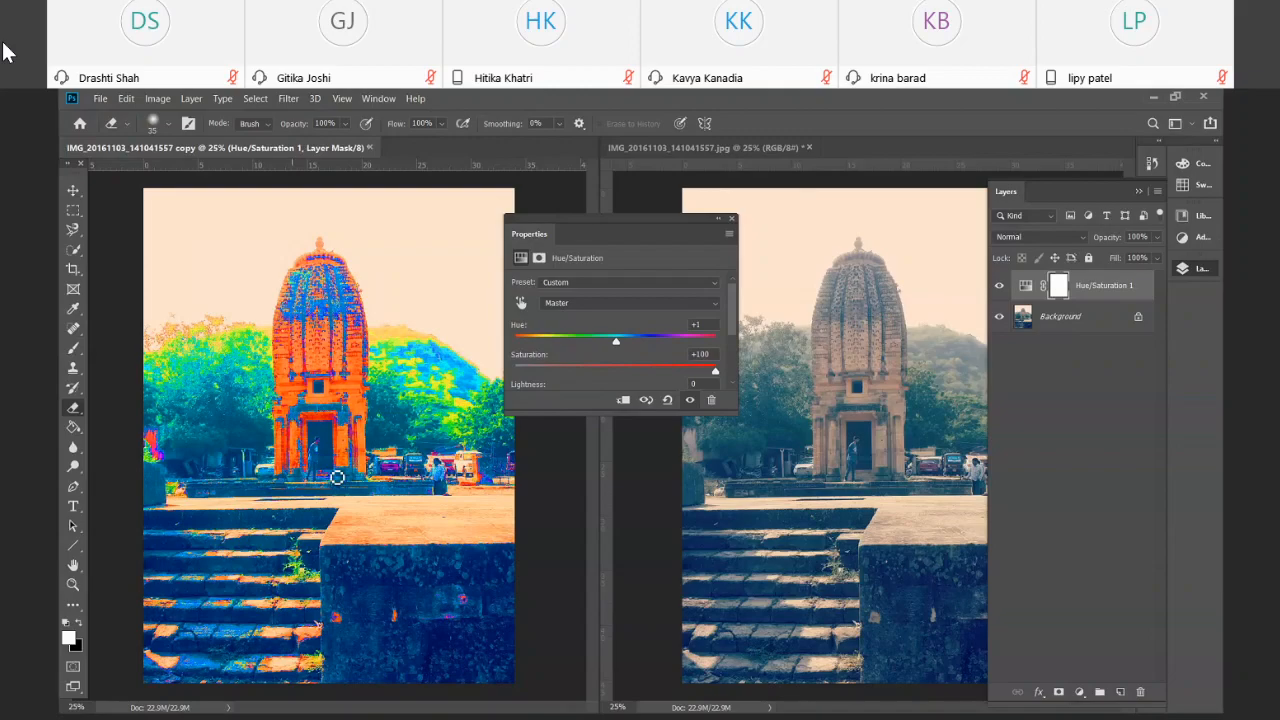
{"action": "left_click_drag", "start_coordinate": [710, 368], "coordinate": [617, 373]}
Enlarge the Hue/Saturation properties, try darker and lighter Lightness settings on the copy, and return Lightness to 0
{"action": "left_click_drag", "start_coordinate": [734, 412], "coordinate": [733, 545]}
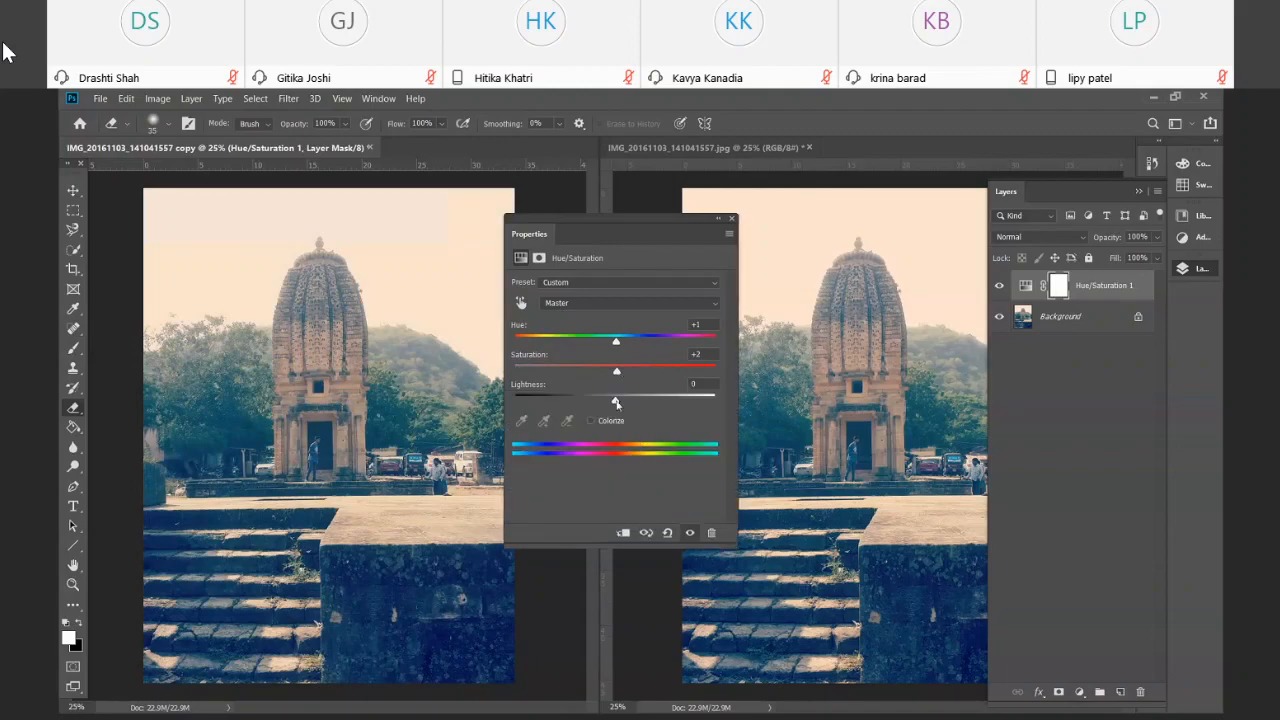
{"action": "left_click_drag", "start_coordinate": [614, 401], "coordinate": [588, 402]}
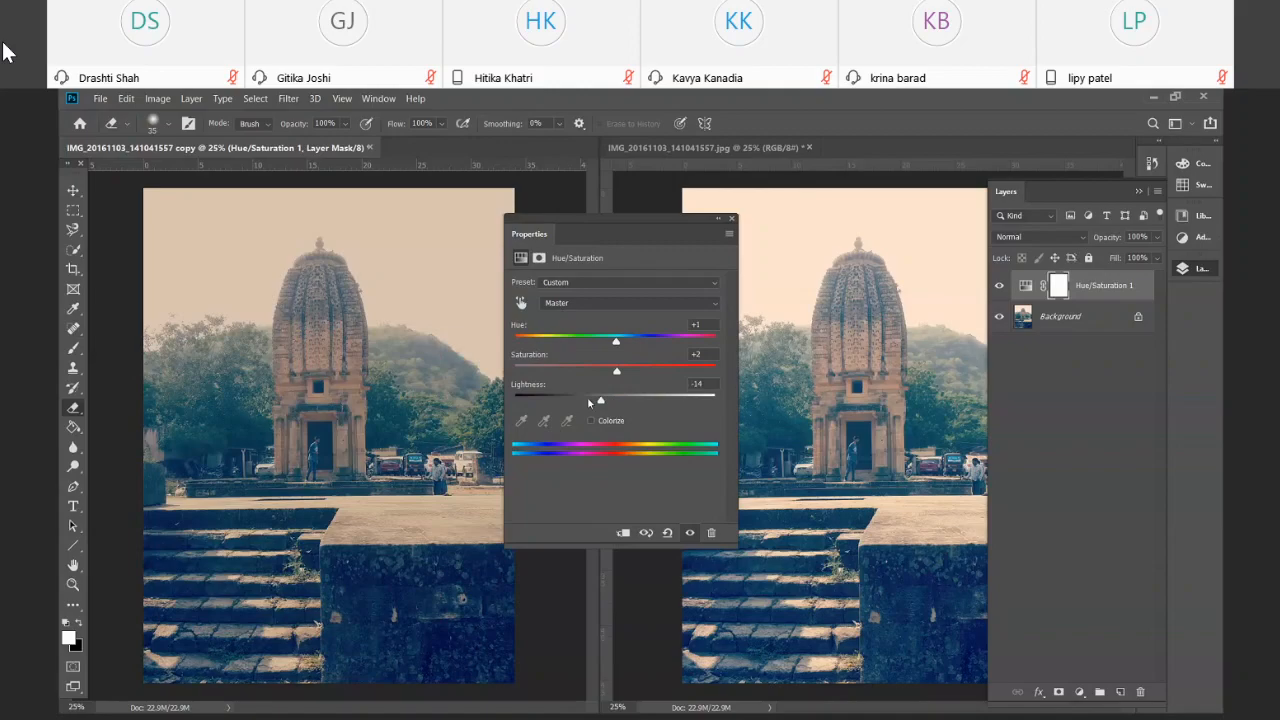
{"action": "left_click_drag", "start_coordinate": [587, 396], "coordinate": [750, 407]}
{"action": "mouse_move", "coordinate": [557, 405]}
{"action": "left_mouse_down"}
{"action": "mouse_move", "coordinate": [509, 414]}
{"action": "mouse_move", "coordinate": [720, 404]}
{"action": "mouse_move", "coordinate": [524, 400]}
{"action": "mouse_move", "coordinate": [614, 383]}
{"action": "left_mouse_up"}
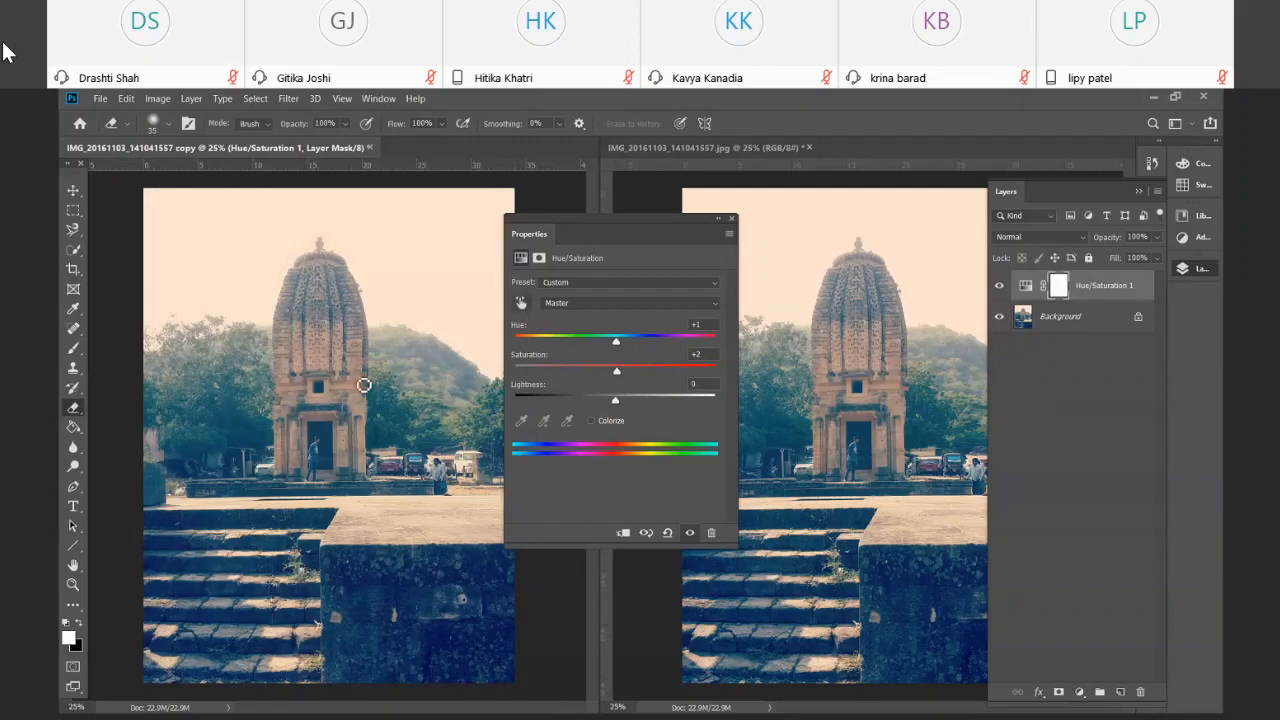
{"action": "left_click_drag", "start_coordinate": [603, 224], "coordinate": [626, 176]}
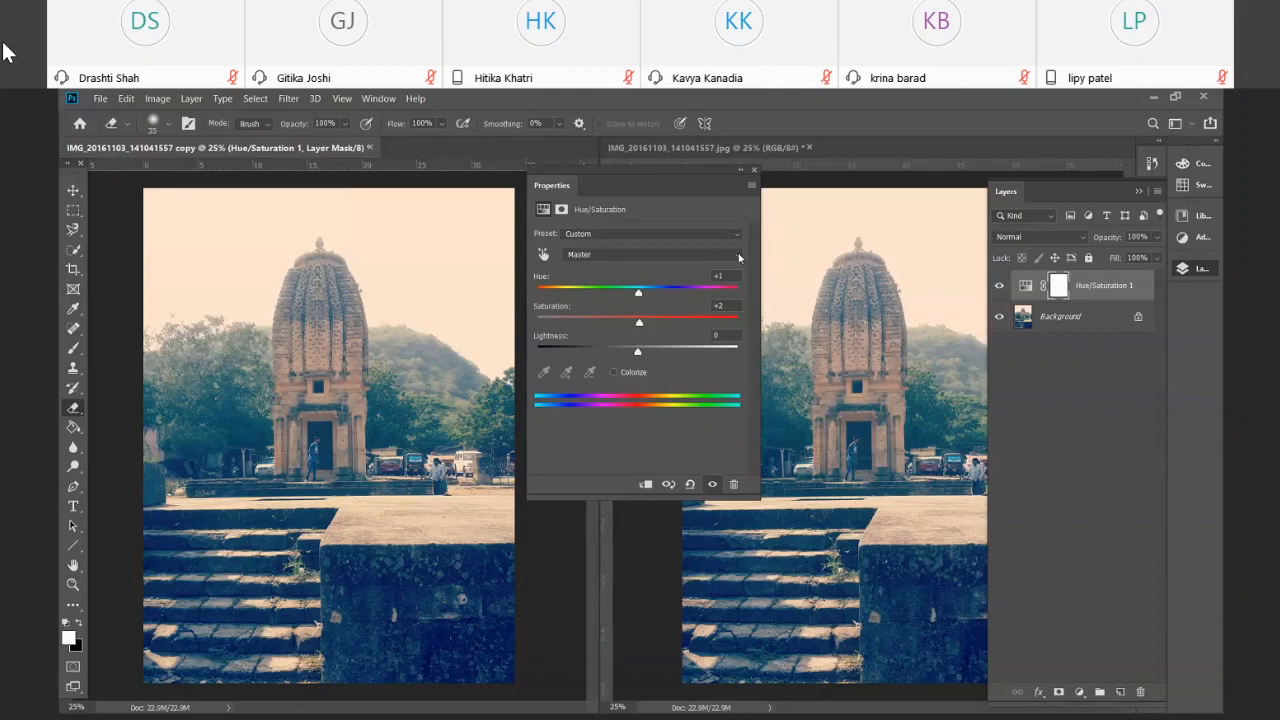
Set the hue of the Greens range to -2 on the temple copy and close the adjustment's properties
{"action": "left_click", "coordinate": [739, 258]}
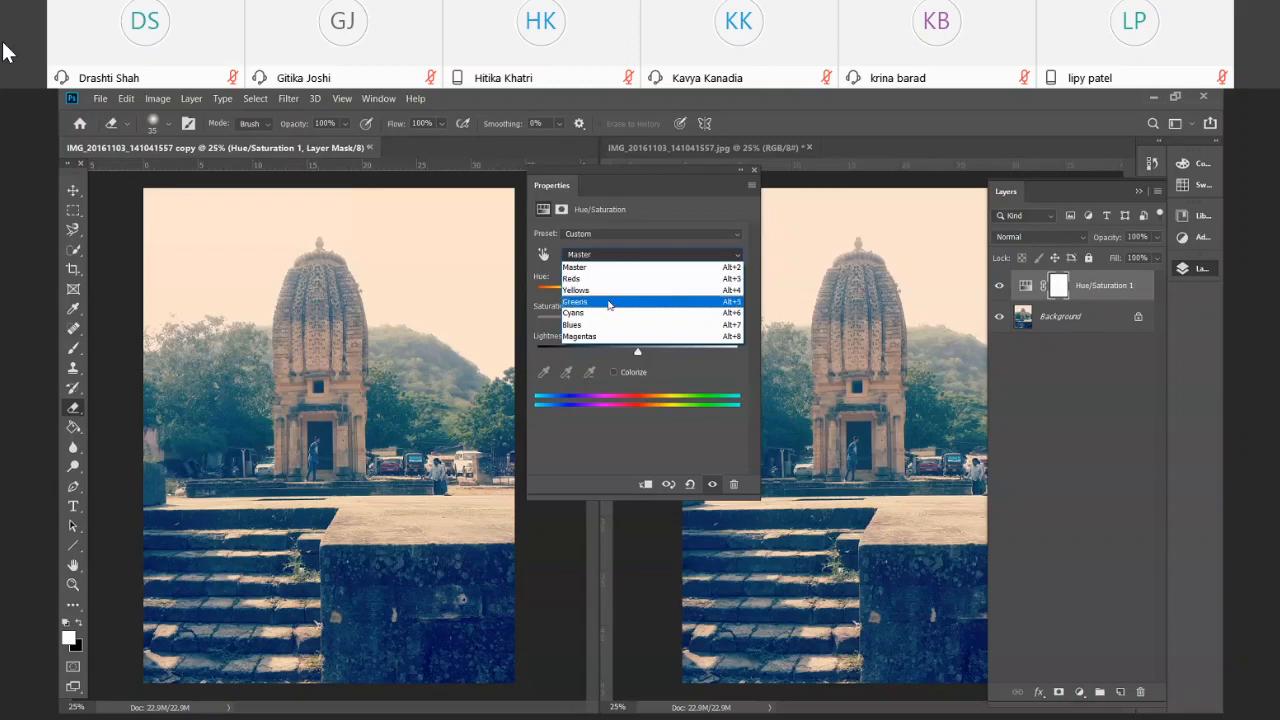
{"action": "left_click", "coordinate": [608, 304]}
{"action": "mouse_move", "coordinate": [637, 294]}
{"action": "left_mouse_down"}
{"action": "mouse_move", "coordinate": [533, 303]}
{"action": "mouse_move", "coordinate": [648, 310]}
{"action": "mouse_move", "coordinate": [548, 309]}
{"action": "mouse_move", "coordinate": [636, 296]}
{"action": "left_mouse_up"}
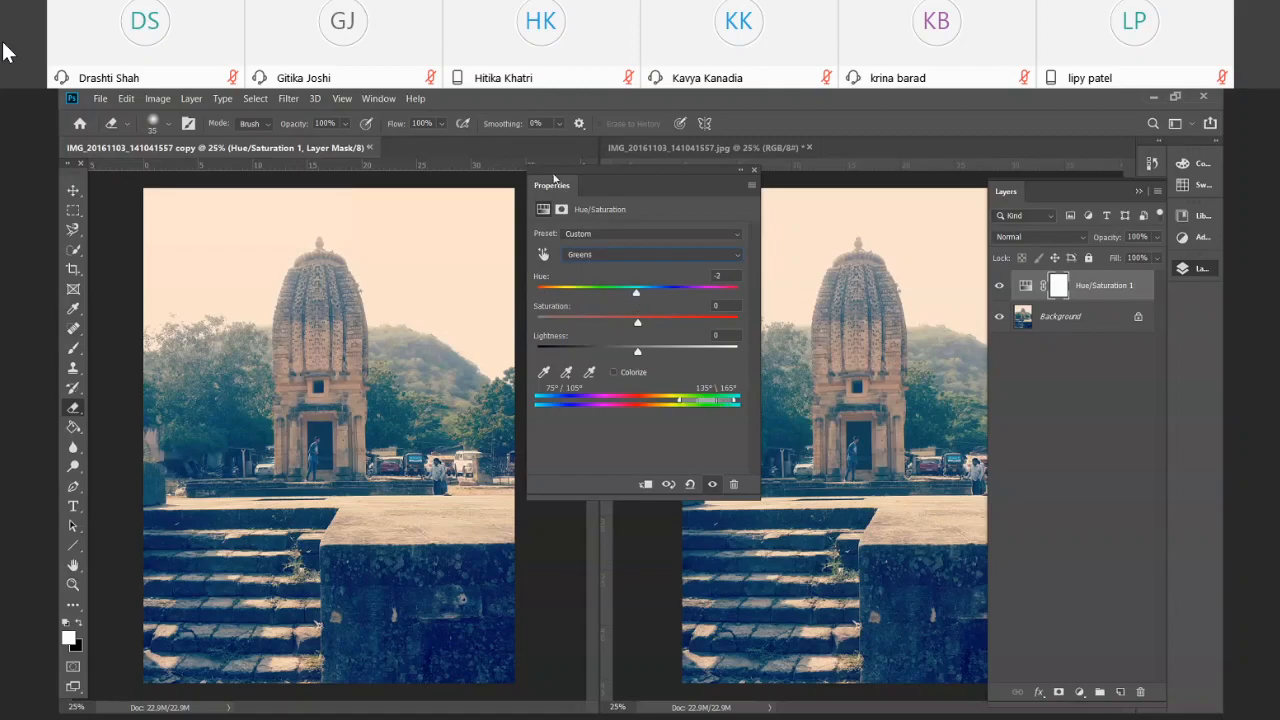
{"action": "left_click", "coordinate": [754, 173]}
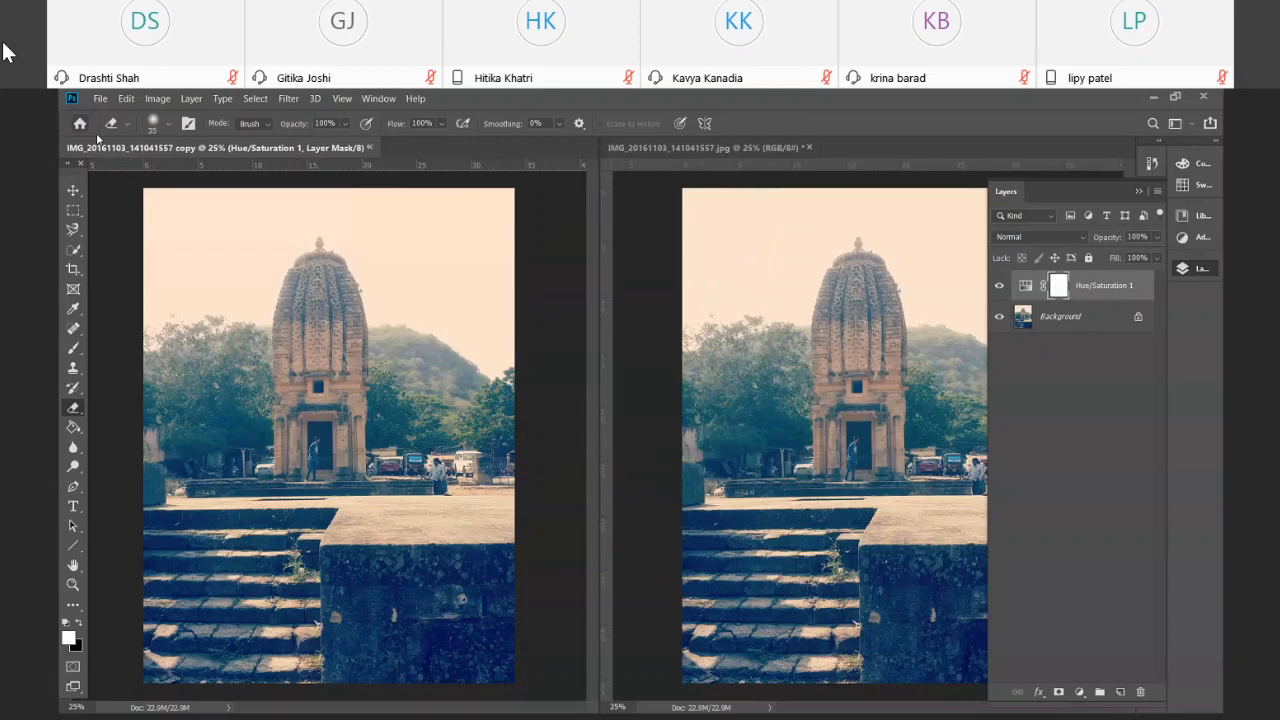
Close both temple documents without saving and open the brass plate photo IMG_4402.jpg
{"action": "left_click", "coordinate": [370, 148]}
{"action": "left_click", "coordinate": [662, 345]}
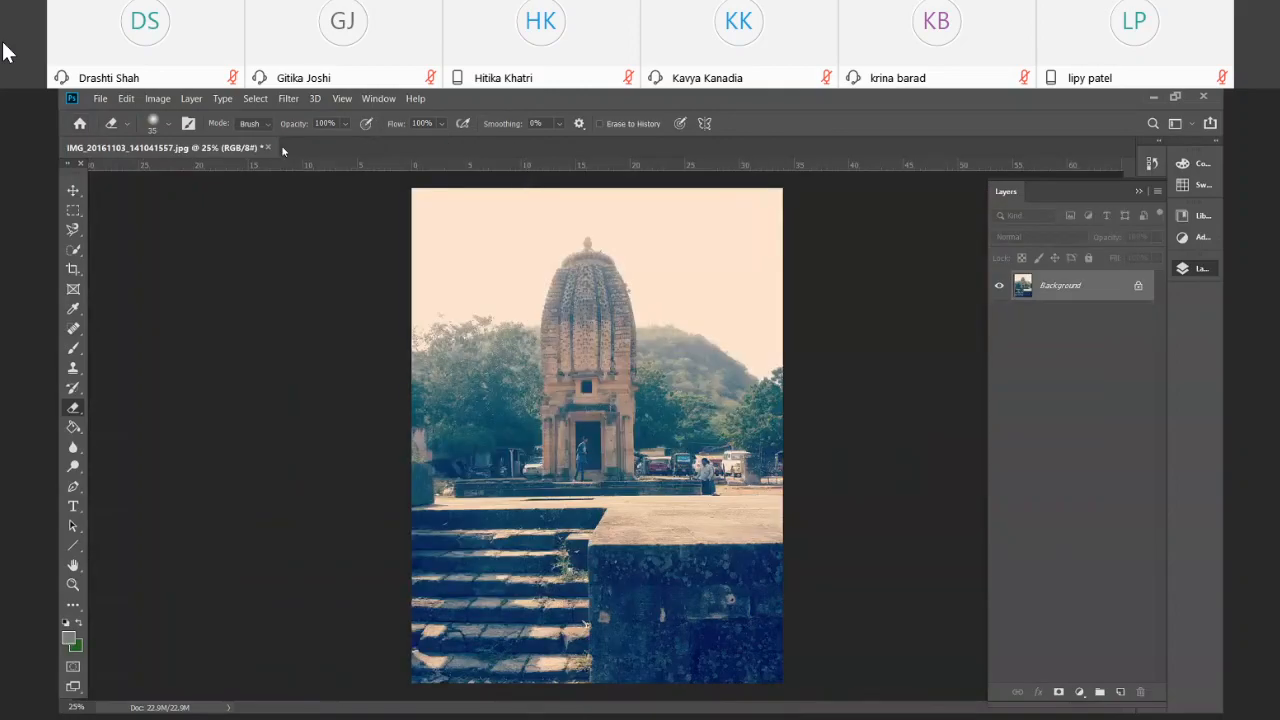
{"action": "left_click", "coordinate": [267, 147]}
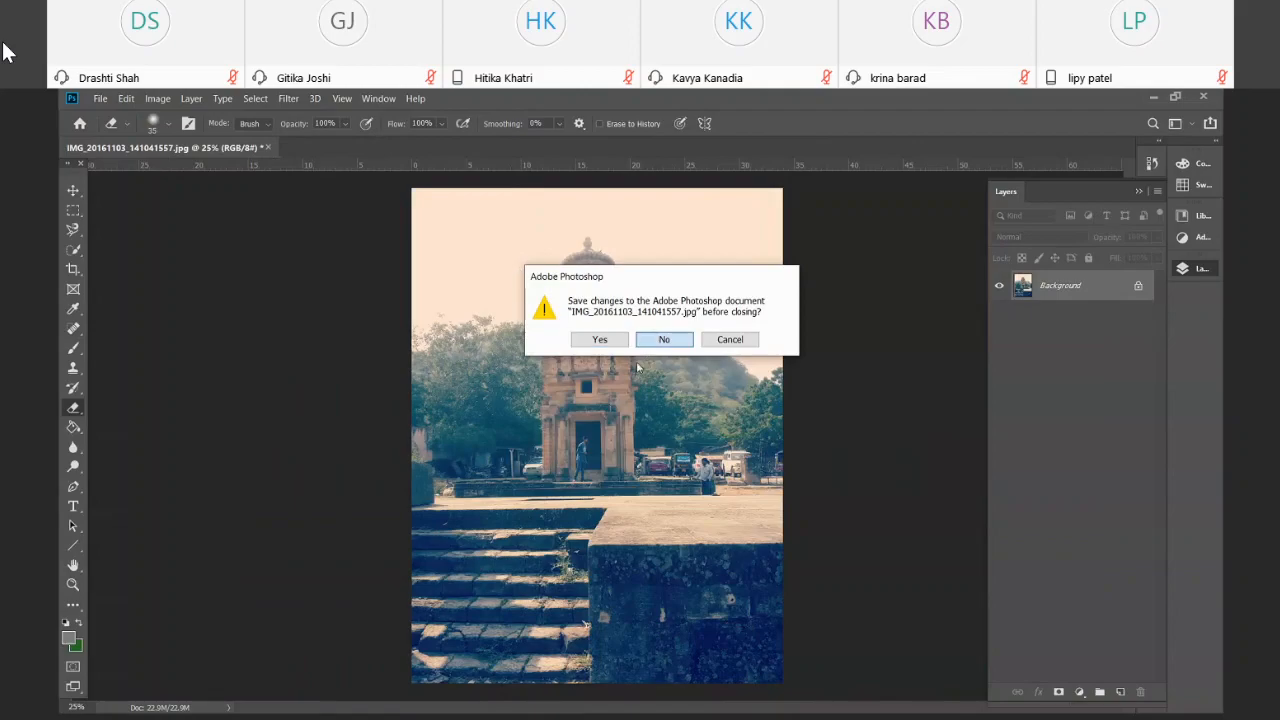
{"action": "left_click", "coordinate": [662, 340]}
{"action": "left_click", "coordinate": [506, 388]}
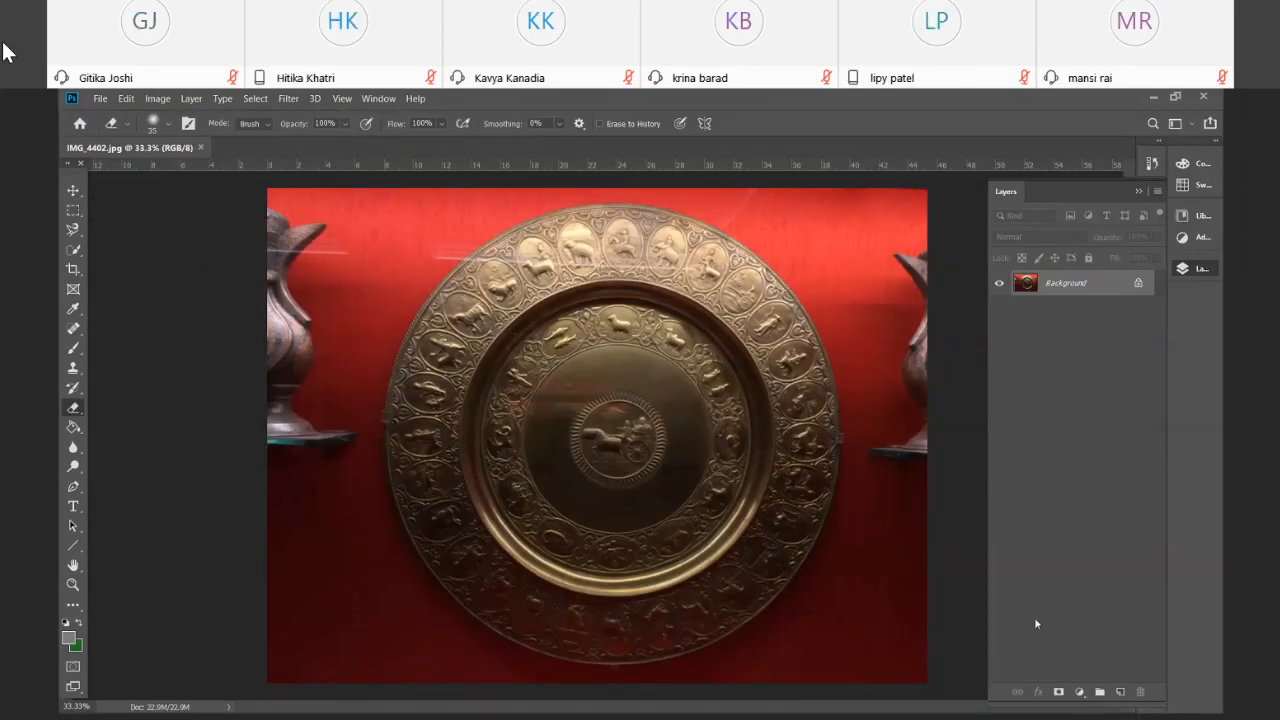
Add a Hue/Saturation adjustment layer to the plate photo and move its properties clear of the plate
{"action": "left_click", "coordinate": [1079, 691]}
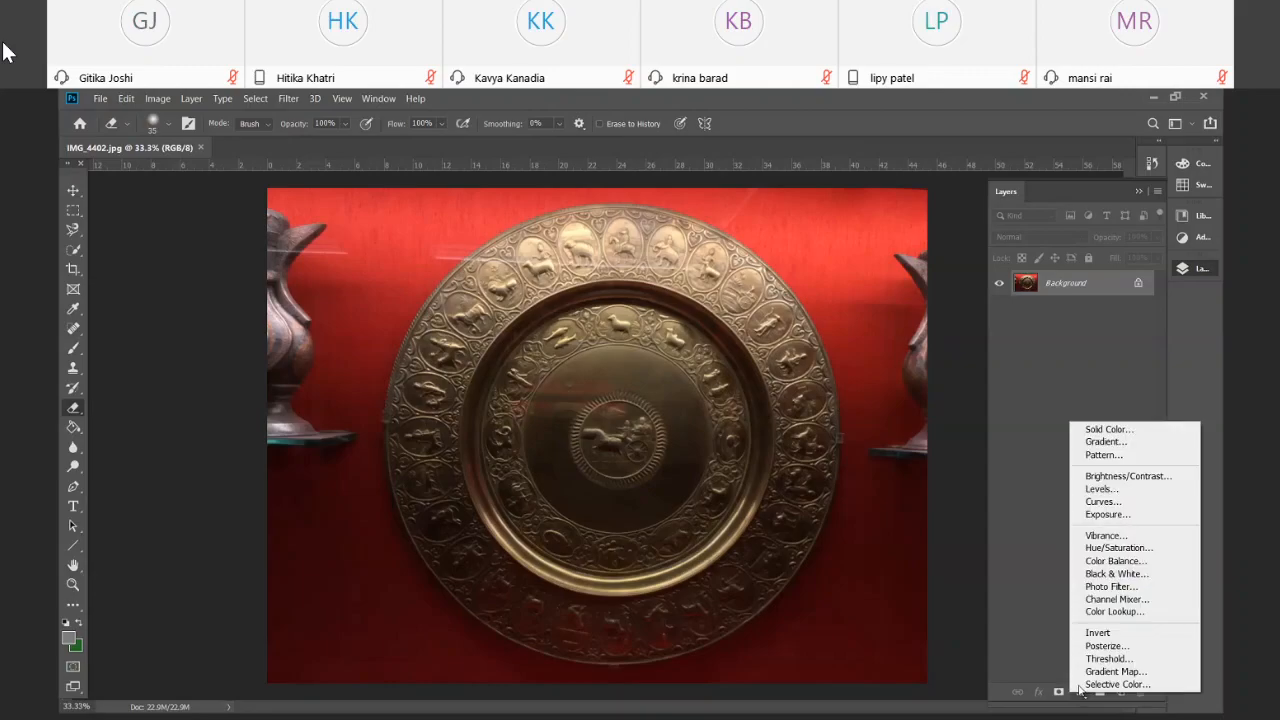
{"action": "left_click", "coordinate": [1116, 548]}
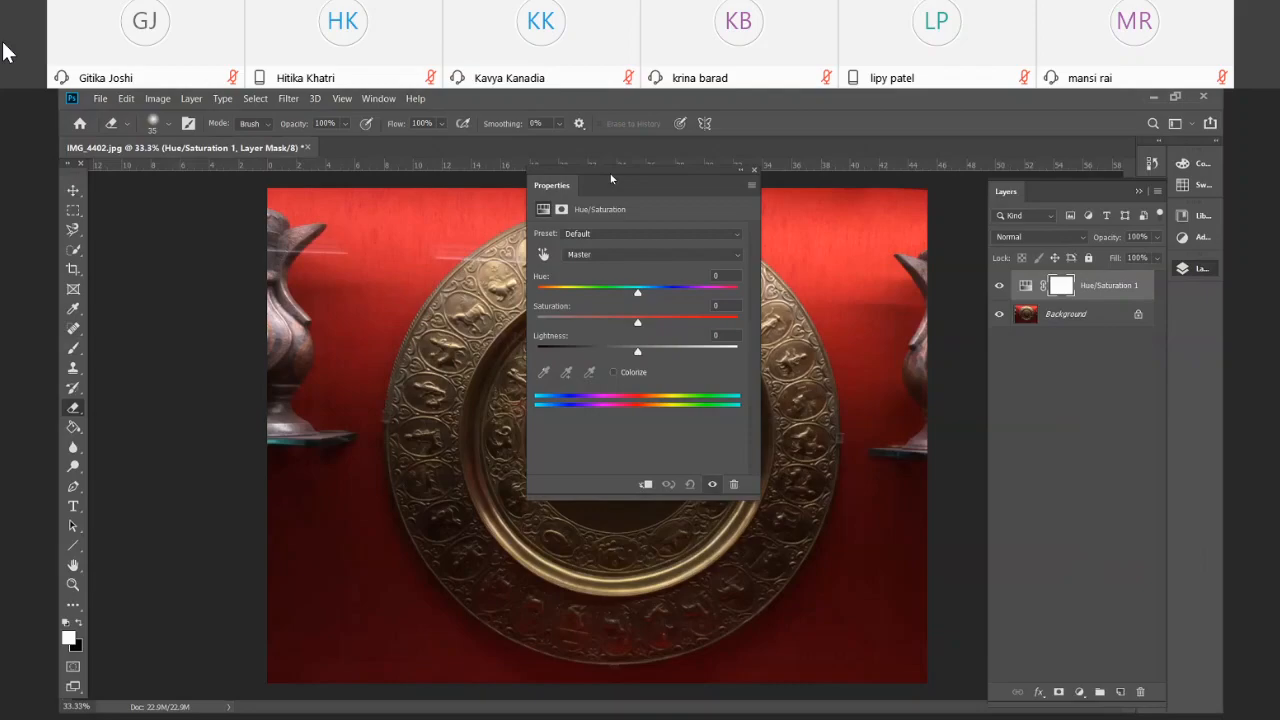
{"action": "left_click_drag", "start_coordinate": [631, 180], "coordinate": [948, 184]}
Restrict the adjustment to Reds and try stronger and weaker saturation, including -41, bringing it back to +2
{"action": "left_click", "coordinate": [1055, 258]}
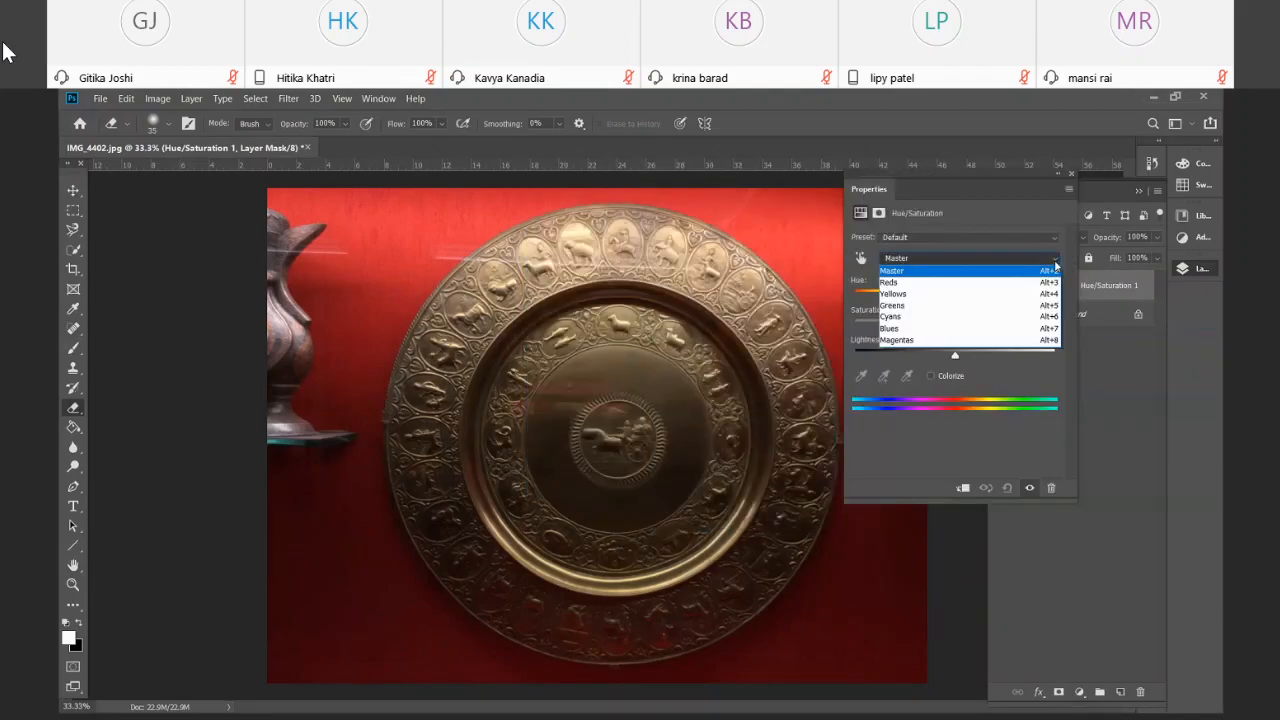
{"action": "left_click", "coordinate": [966, 286]}
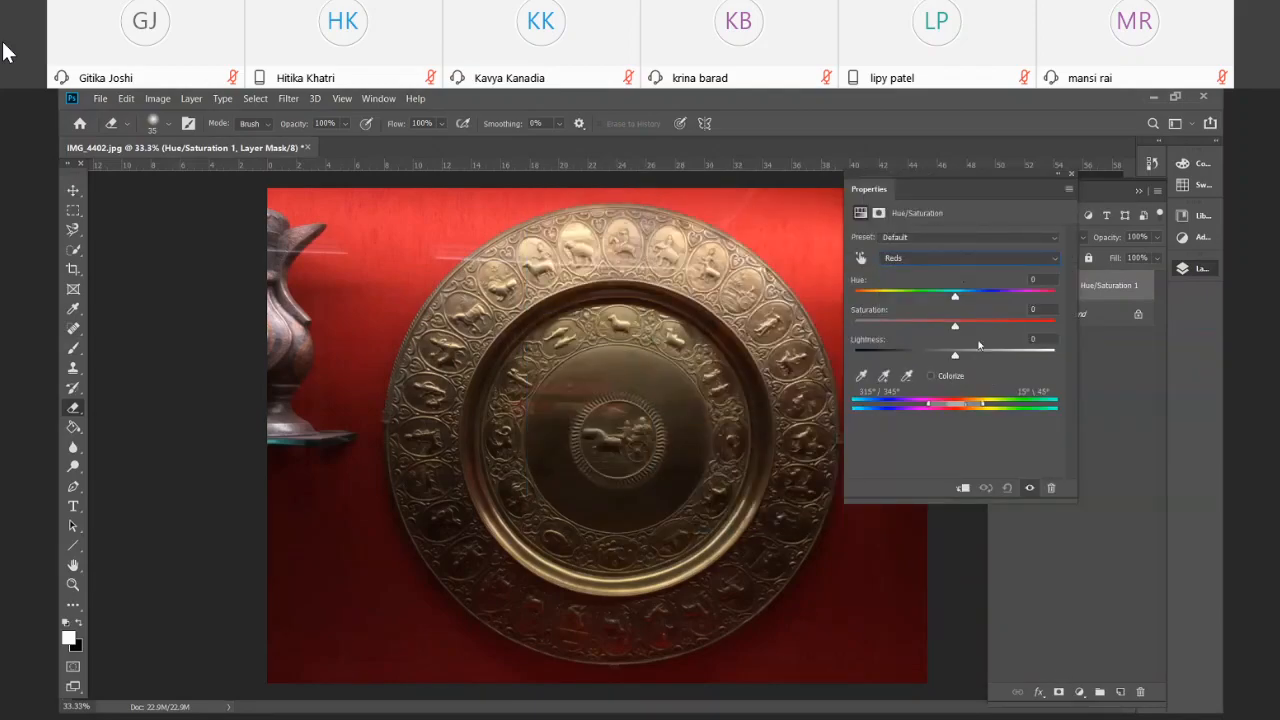
{"action": "left_click_drag", "start_coordinate": [955, 327], "coordinate": [1078, 338]}
{"action": "mouse_move", "coordinate": [965, 341]}
{"action": "left_mouse_down"}
{"action": "mouse_move", "coordinate": [836, 347]}
{"action": "mouse_move", "coordinate": [942, 343]}
{"action": "left_mouse_up"}
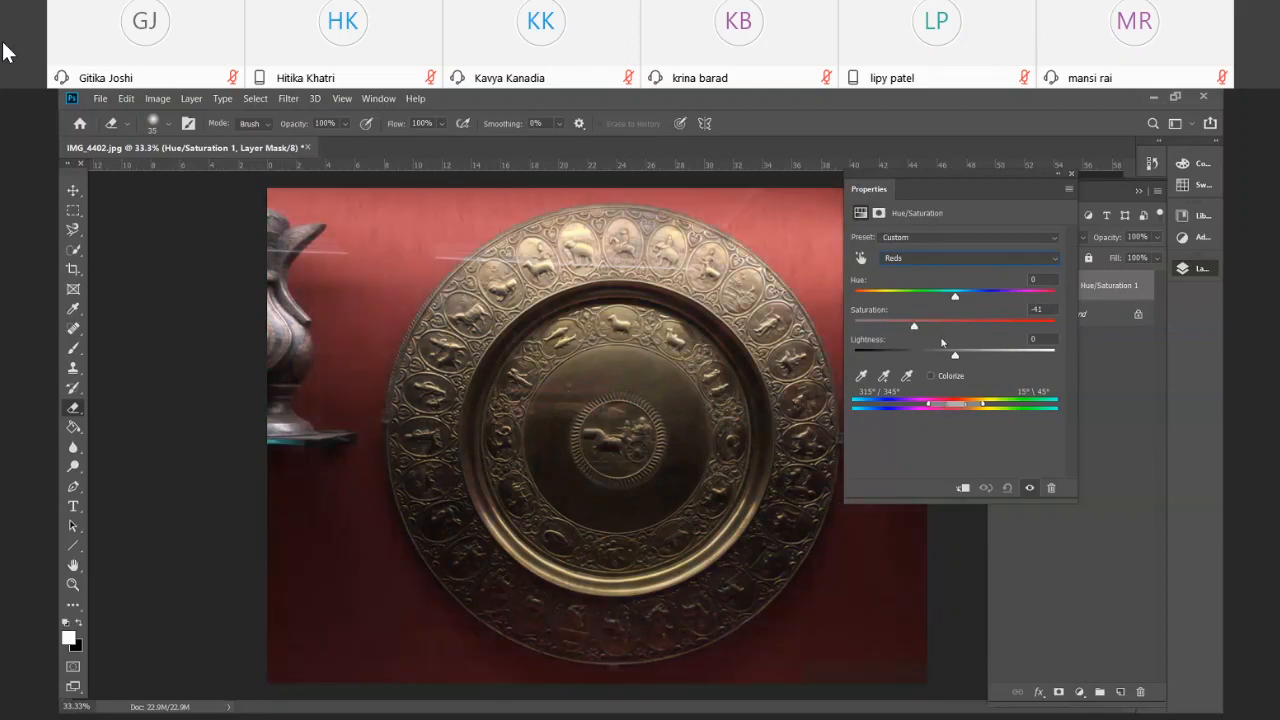
{"action": "left_click_drag", "start_coordinate": [942, 343], "coordinate": [985, 343]}
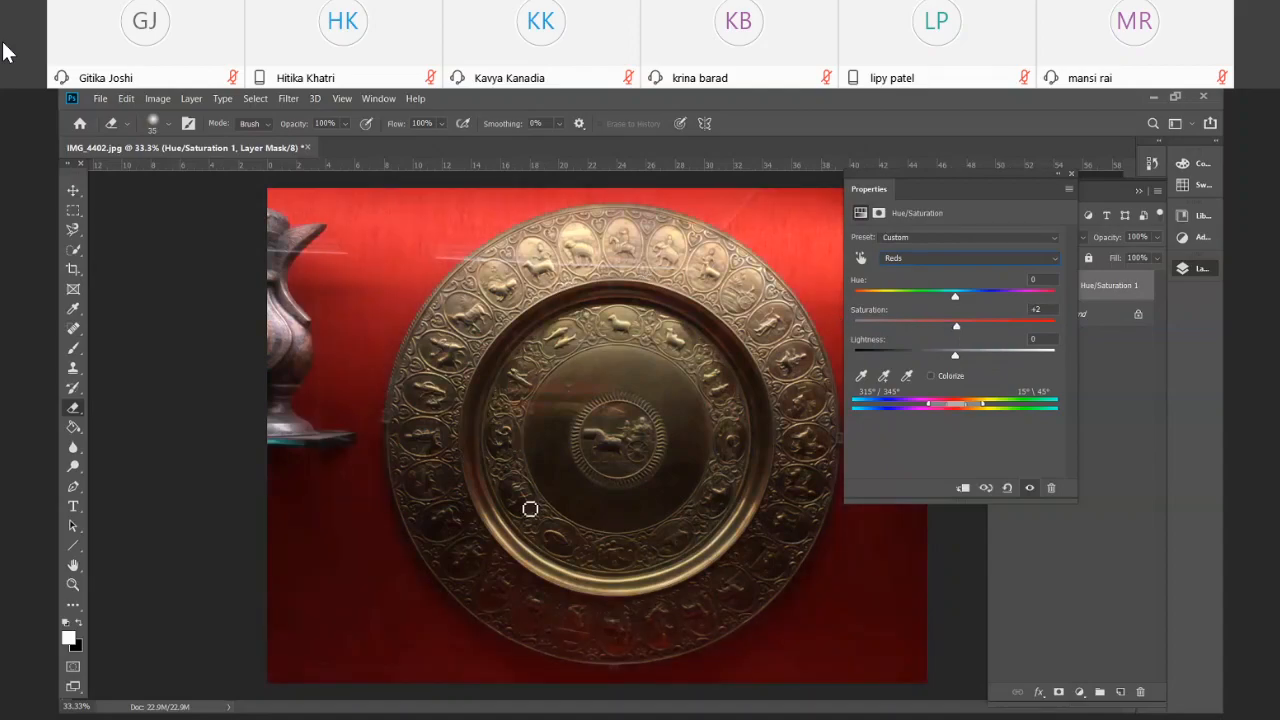
Set the Reds saturation to 0 and hue to -137, and collapse the adjustment's properties
{"action": "left_click_drag", "start_coordinate": [958, 328], "coordinate": [944, 297]}
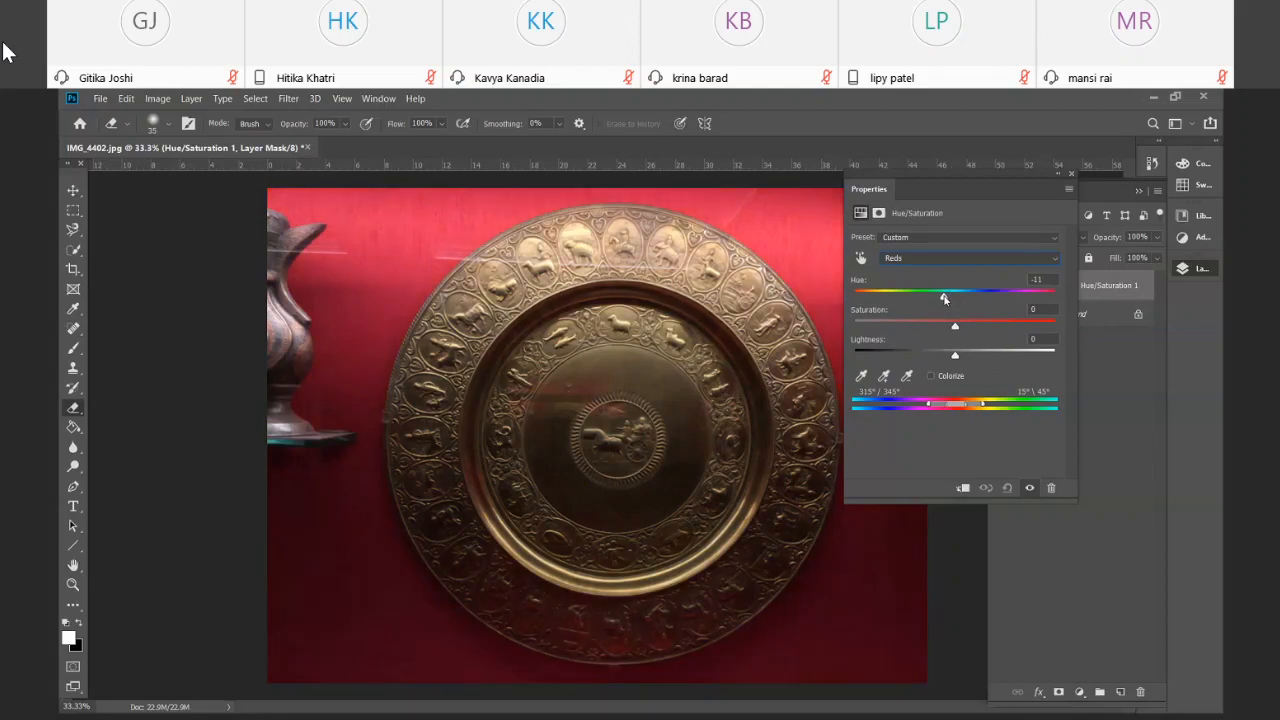
{"action": "left_click_drag", "start_coordinate": [944, 297], "coordinate": [872, 306]}
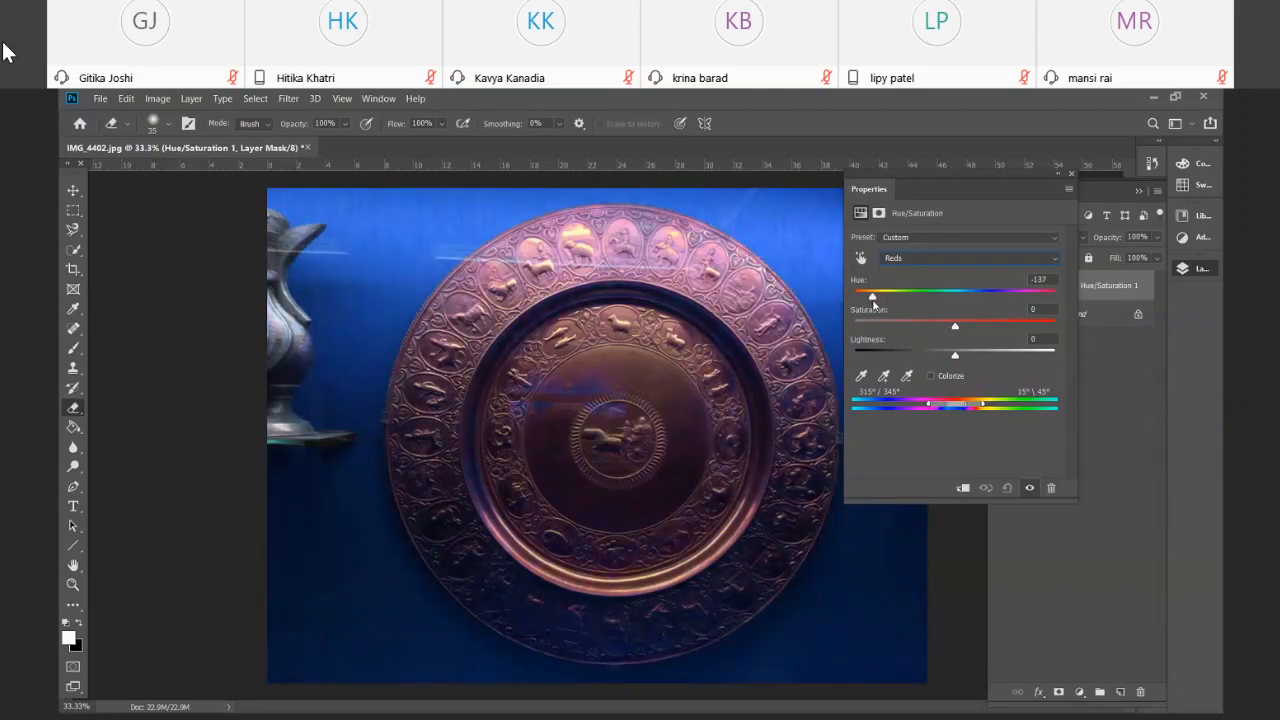
{"action": "left_click", "coordinate": [1062, 176]}
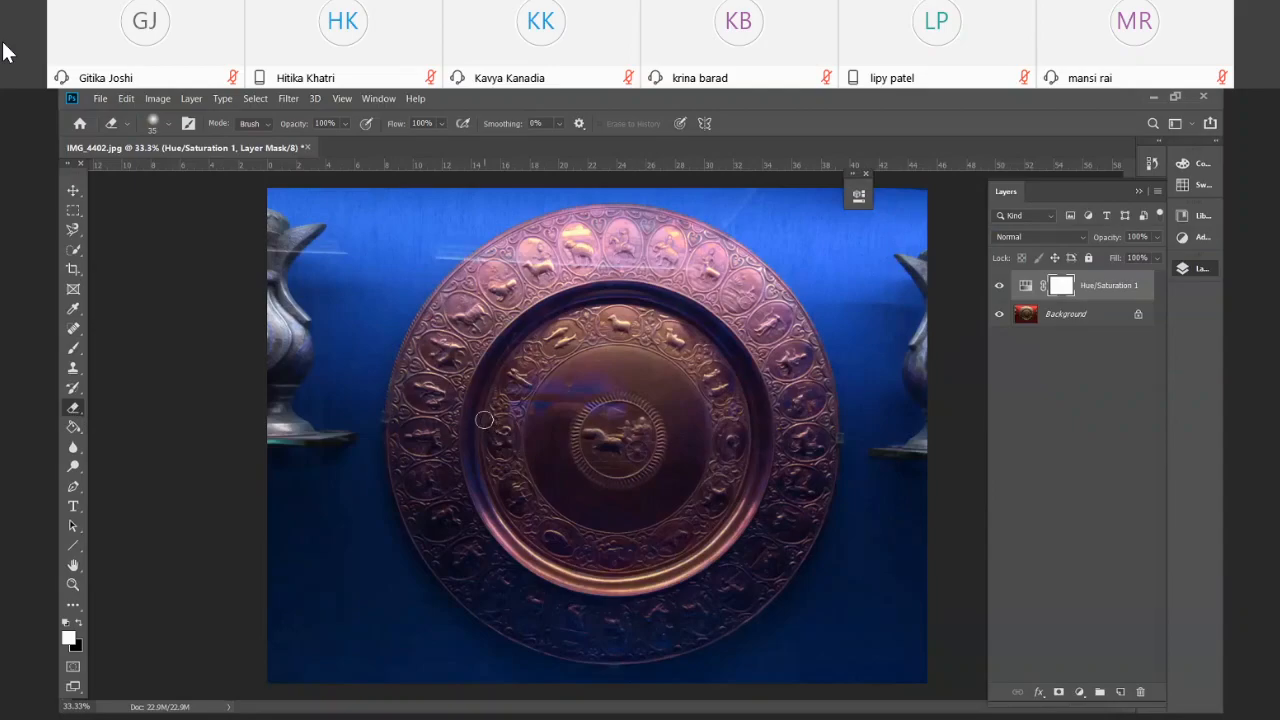
Enlarge the eraser brush to 200 for masking the plate
{"action": "key", "text": "bracketright"}
{"action": "key", "text": "bracketright"}
{"action": "key", "text": "bracketright"}
{"action": "key", "text": "bracketright"}
{"action": "key", "text": "bracketright"}
{"action": "key", "text": "bracketright"}
{"action": "key", "text": "bracketright"}
{"action": "key", "text": "bracketright"}
{"action": "key", "text": "bracketright"}
{"action": "key", "text": "bracketright"}
{"action": "key", "text": "bracketright"}
{"action": "key", "text": "bracketright"}
Try erasing the hue shift over the plate on the layer mask, and undo the strokes
{"action": "mouse_move", "coordinate": [566, 478]}
{"action": "left_mouse_down"}
{"action": "mouse_move", "coordinate": [560, 300]}
{"action": "mouse_move", "coordinate": [535, 340]}
{"action": "mouse_move", "coordinate": [515, 240]}
{"action": "mouse_move", "coordinate": [437, 331]}
{"action": "mouse_move", "coordinate": [402, 402]}
{"action": "mouse_move", "coordinate": [411, 503]}
{"action": "mouse_move", "coordinate": [471, 582]}
{"action": "mouse_move", "coordinate": [451, 488]}
{"action": "mouse_move", "coordinate": [449, 548]}
{"action": "mouse_move", "coordinate": [516, 280]}
{"action": "mouse_move", "coordinate": [508, 310]}
{"action": "mouse_move", "coordinate": [630, 230]}
{"action": "mouse_move", "coordinate": [730, 262]}
{"action": "mouse_move", "coordinate": [750, 295]}
{"action": "left_mouse_up"}
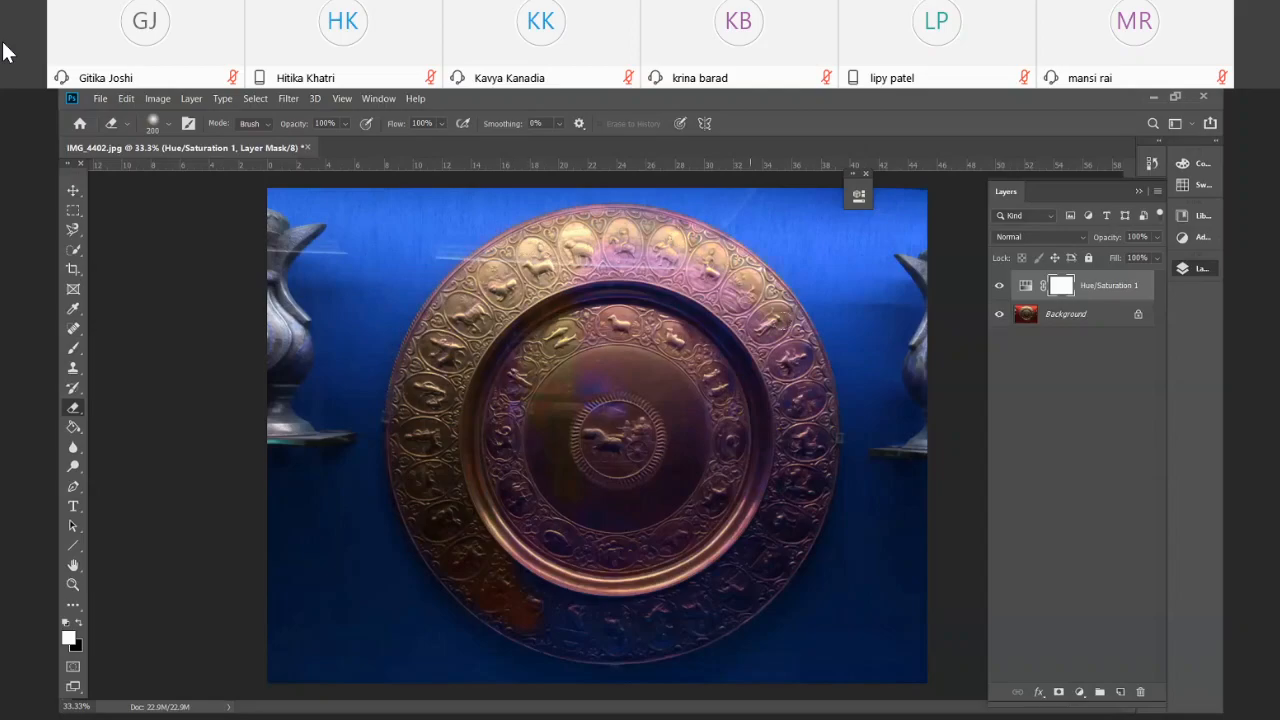
{"action": "mouse_move", "coordinate": [750, 300]}
{"action": "left_mouse_down"}
{"action": "mouse_move", "coordinate": [754, 417]}
{"action": "mouse_move", "coordinate": [490, 486]}
{"action": "mouse_move", "coordinate": [594, 296]}
{"action": "mouse_move", "coordinate": [738, 294]}
{"action": "mouse_move", "coordinate": [624, 398]}
{"action": "mouse_move", "coordinate": [564, 498]}
{"action": "mouse_move", "coordinate": [702, 564]}
{"action": "mouse_move", "coordinate": [680, 573]}
{"action": "mouse_move", "coordinate": [669, 540]}
{"action": "mouse_move", "coordinate": [716, 348]}
{"action": "mouse_move", "coordinate": [754, 476]}
{"action": "mouse_move", "coordinate": [786, 388]}
{"action": "left_mouse_up"}
{"action": "left_click_drag", "start_coordinate": [606, 208], "coordinate": [531, 171]}
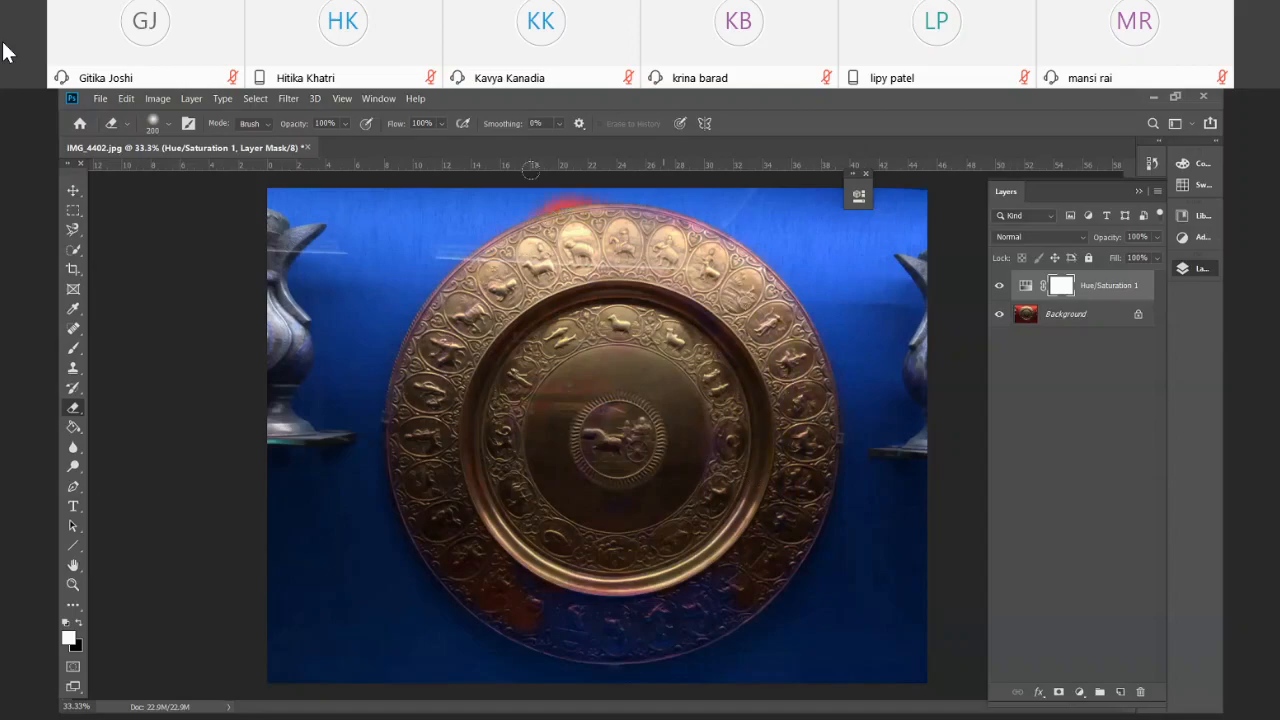
{"action": "key", "text": "ctrl+z"}
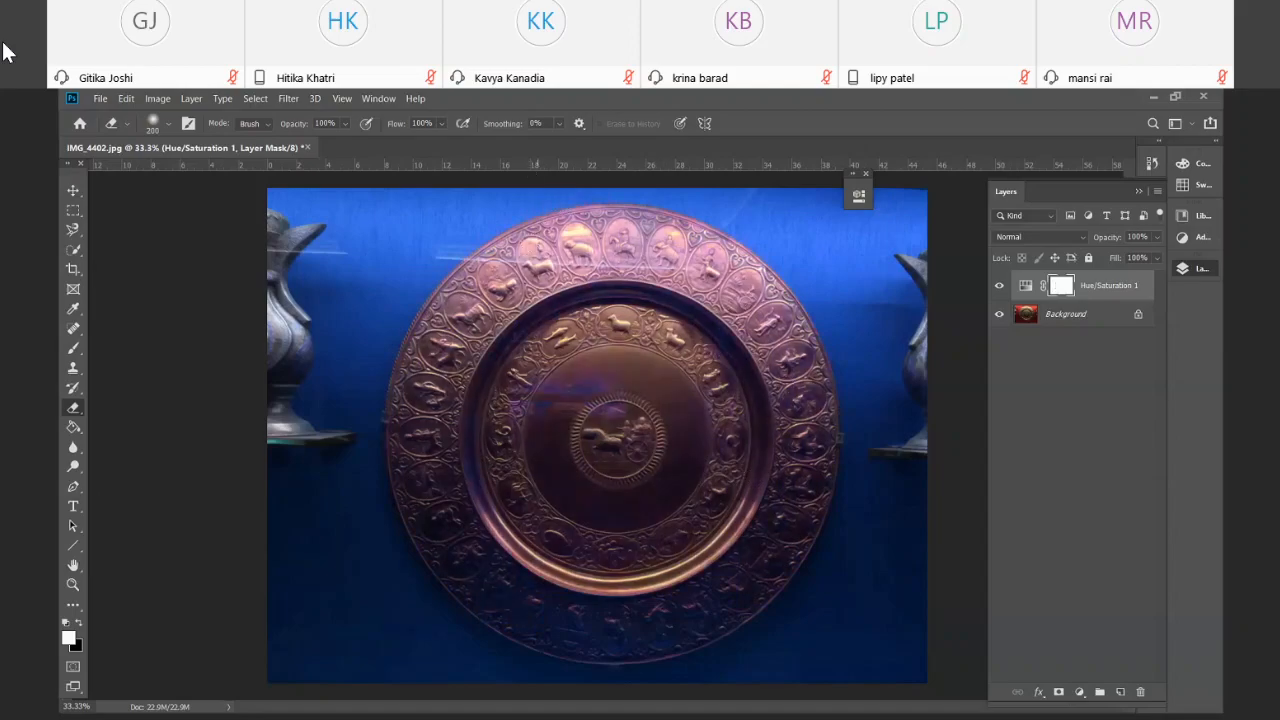
Erase the hue shift from the plate's outer ring and centre on the Hue/Saturation layer mask, sparing the backdrop
{"action": "mouse_move", "coordinate": [533, 247]}
{"action": "left_mouse_down"}
{"action": "mouse_move", "coordinate": [593, 225]}
{"action": "mouse_move", "coordinate": [693, 233]}
{"action": "mouse_move", "coordinate": [748, 278]}
{"action": "mouse_move", "coordinate": [791, 350]}
{"action": "left_mouse_up"}
{"action": "left_click_drag", "start_coordinate": [807, 480], "coordinate": [786, 548]}
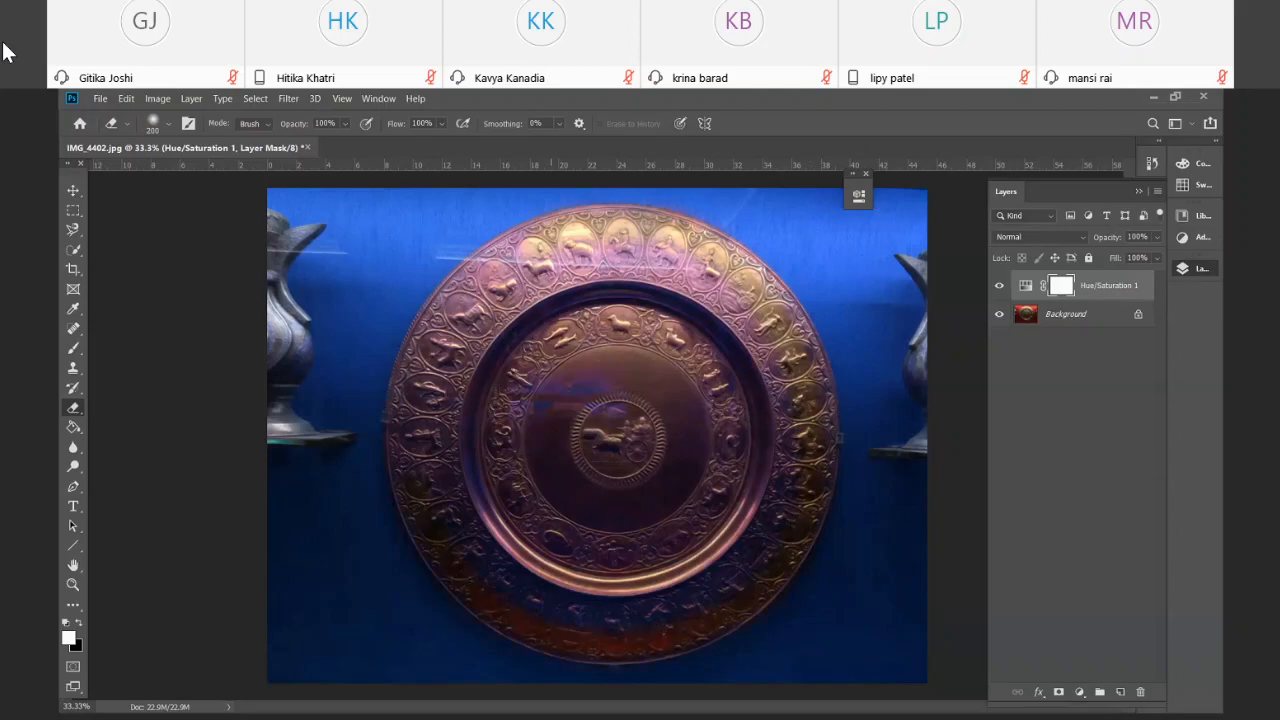
{"action": "mouse_move", "coordinate": [409, 368]}
{"action": "left_mouse_down"}
{"action": "mouse_move", "coordinate": [495, 274]}
{"action": "mouse_move", "coordinate": [566, 252]}
{"action": "left_mouse_up"}
{"action": "mouse_move", "coordinate": [455, 335]}
{"action": "left_mouse_down"}
{"action": "mouse_move", "coordinate": [492, 294]}
{"action": "mouse_move", "coordinate": [620, 265]}
{"action": "mouse_move", "coordinate": [668, 272]}
{"action": "mouse_move", "coordinate": [592, 252]}
{"action": "mouse_move", "coordinate": [696, 266]}
{"action": "mouse_move", "coordinate": [733, 530]}
{"action": "mouse_move", "coordinate": [505, 538]}
{"action": "mouse_move", "coordinate": [519, 575]}
{"action": "mouse_move", "coordinate": [670, 577]}
{"action": "mouse_move", "coordinate": [694, 400]}
{"action": "left_mouse_up"}
{"action": "left_click_drag", "start_coordinate": [499, 500], "coordinate": [533, 376]}
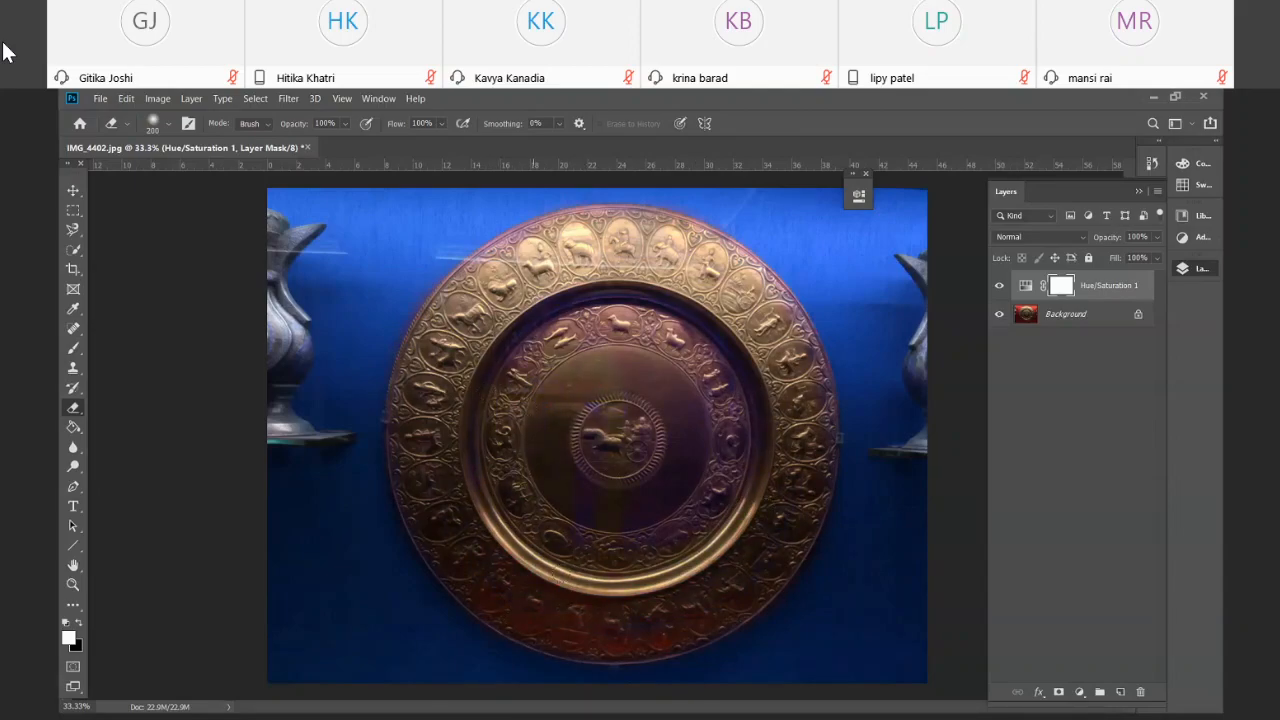
{"action": "mouse_move", "coordinate": [604, 353]}
{"action": "left_mouse_down"}
{"action": "mouse_move", "coordinate": [660, 365]}
{"action": "mouse_move", "coordinate": [588, 340]}
{"action": "left_mouse_up"}
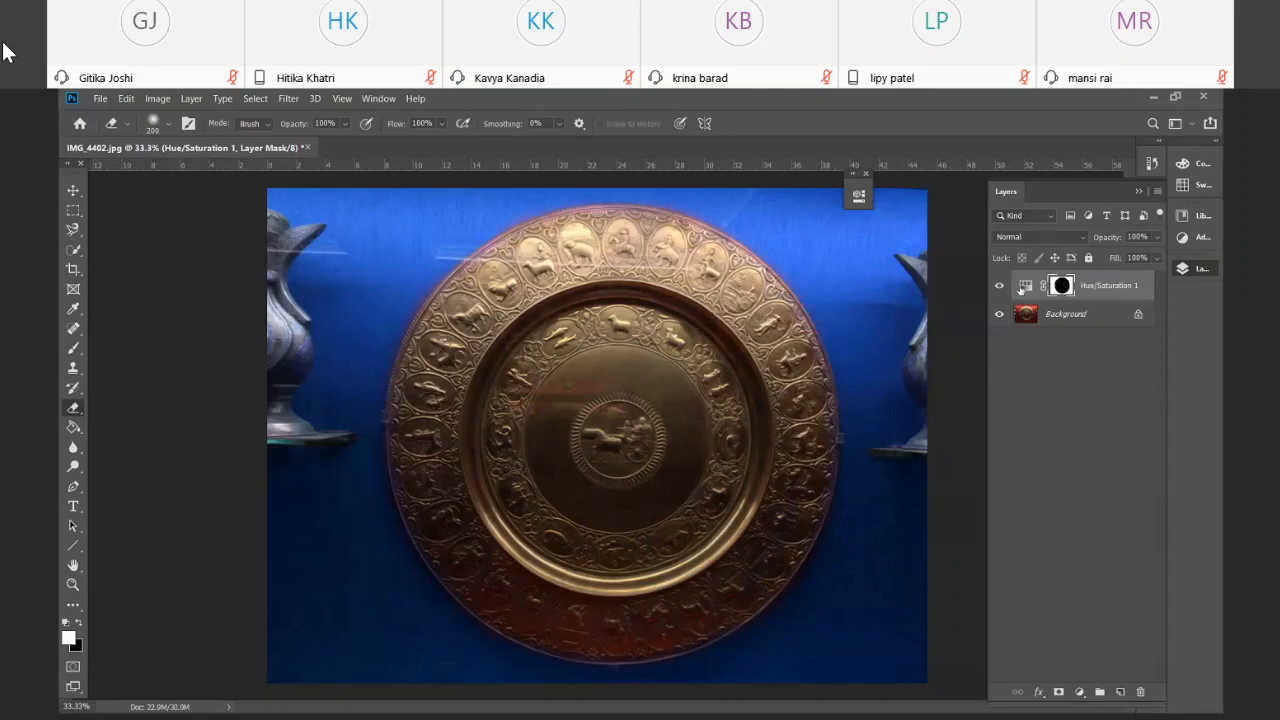
Reopen the Hue/Saturation adjustment and set its Reds range to hue -102, saturation +100 and lightness -74
{"action": "double_click", "coordinate": [1025, 287]}
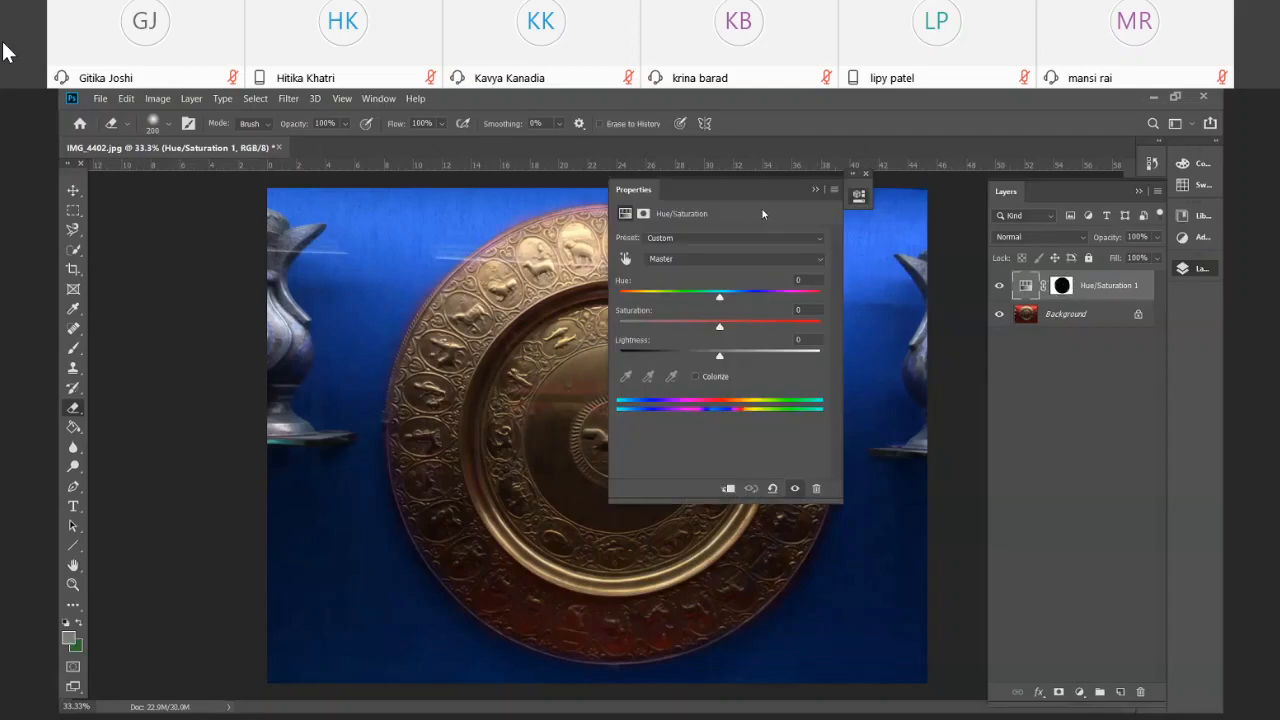
{"action": "left_click", "coordinate": [785, 260]}
{"action": "left_click", "coordinate": [700, 285]}
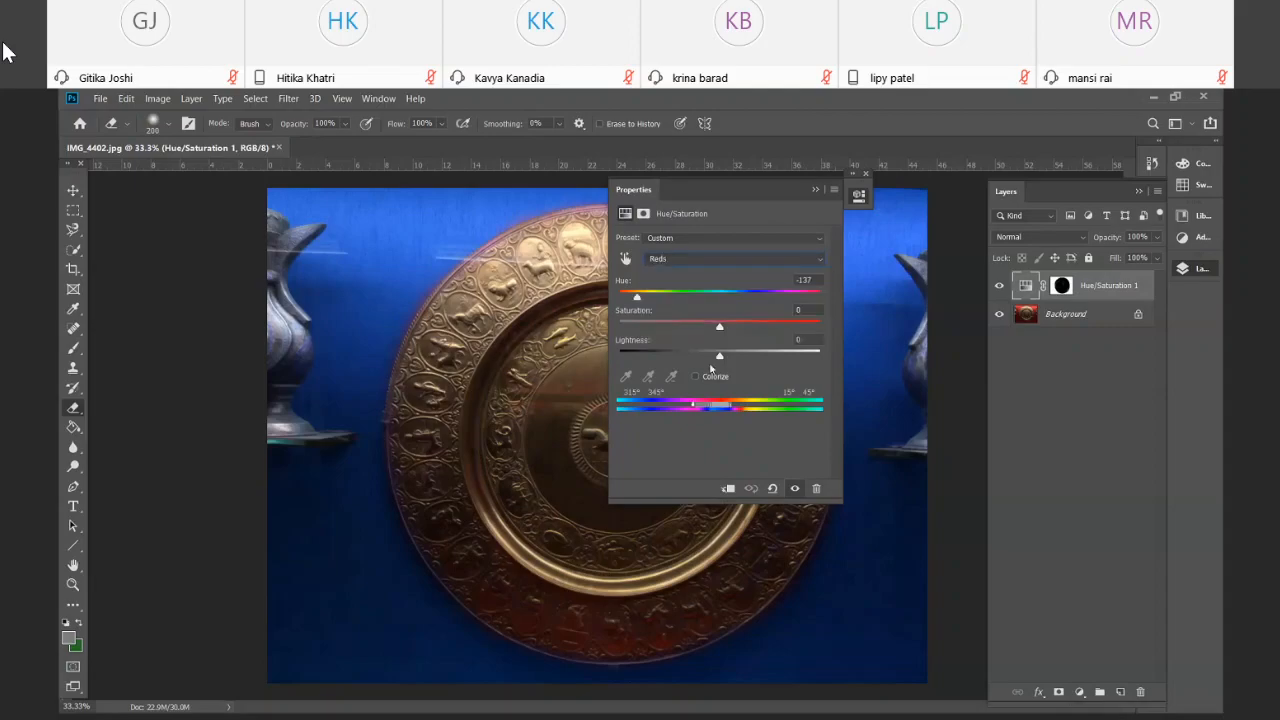
{"action": "left_click_drag", "start_coordinate": [637, 299], "coordinate": [651, 299]}
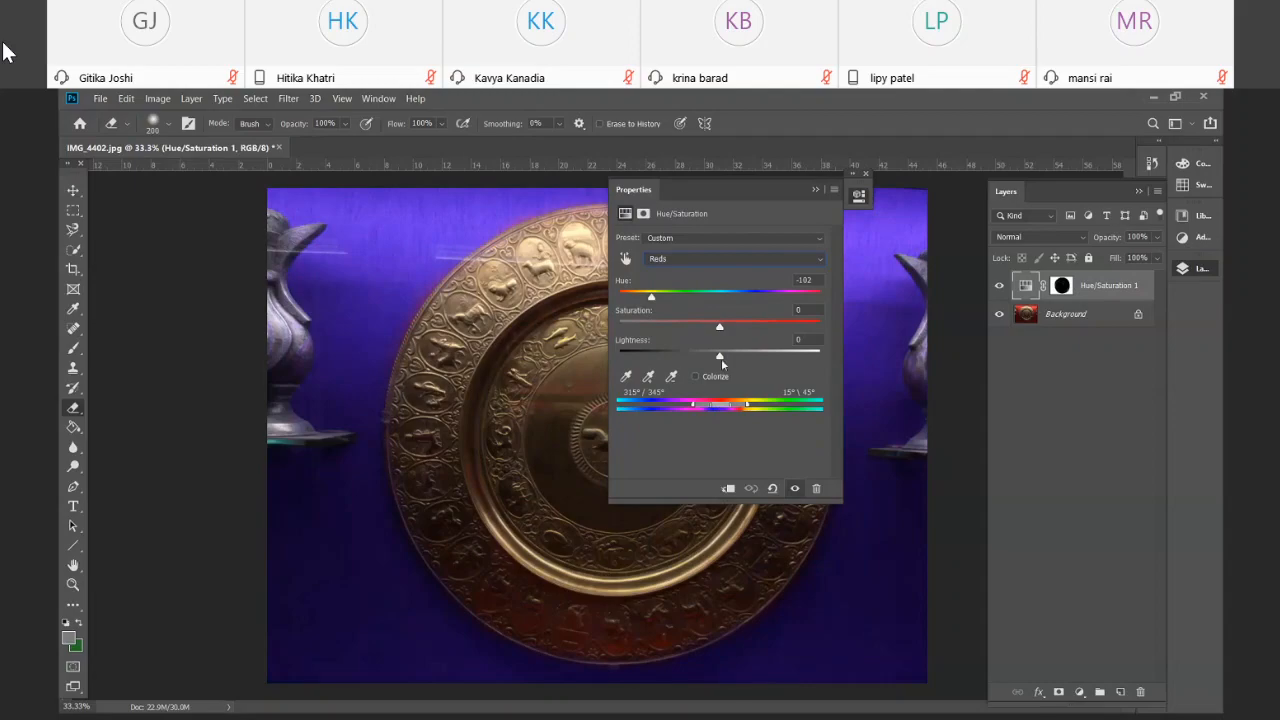
{"action": "left_click_drag", "start_coordinate": [720, 358], "coordinate": [821, 326]}
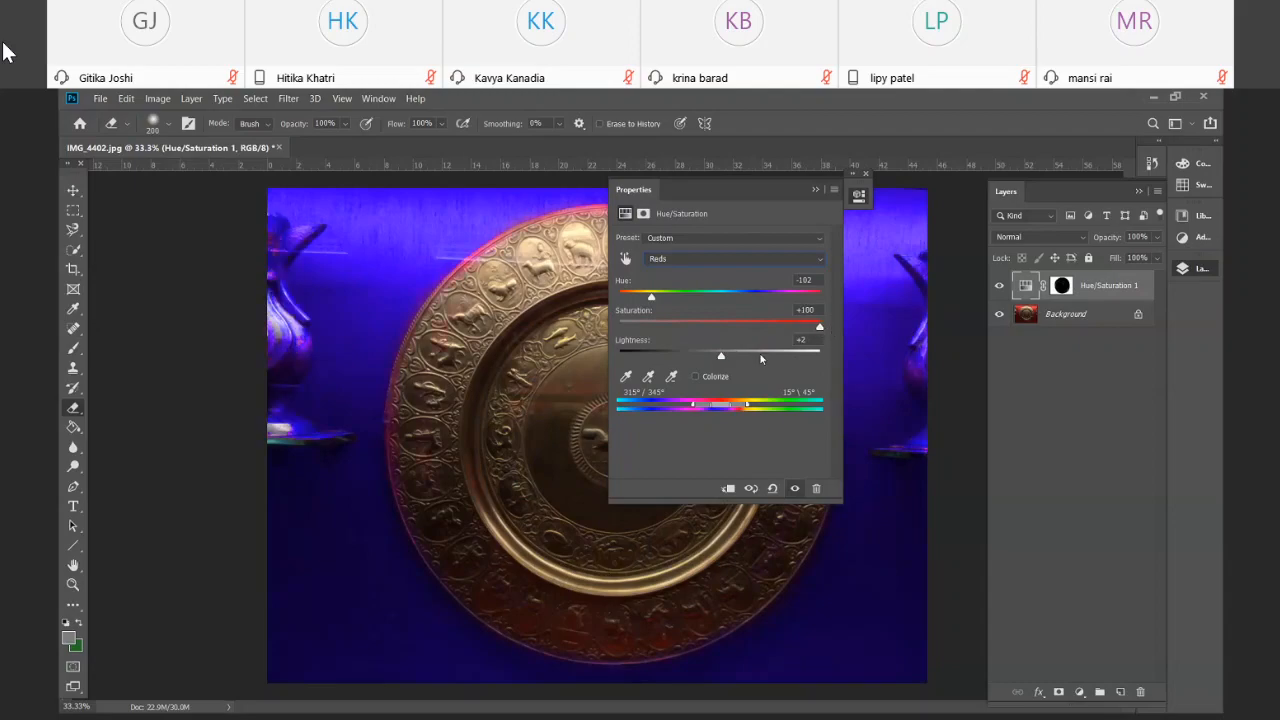
{"action": "left_click_drag", "start_coordinate": [721, 357], "coordinate": [645, 358]}
Dock the Hue/Saturation properties with the Layers panel and set the Reds lightness to -79 and hue to +136
{"action": "left_click_drag", "start_coordinate": [709, 186], "coordinate": [1022, 193]}
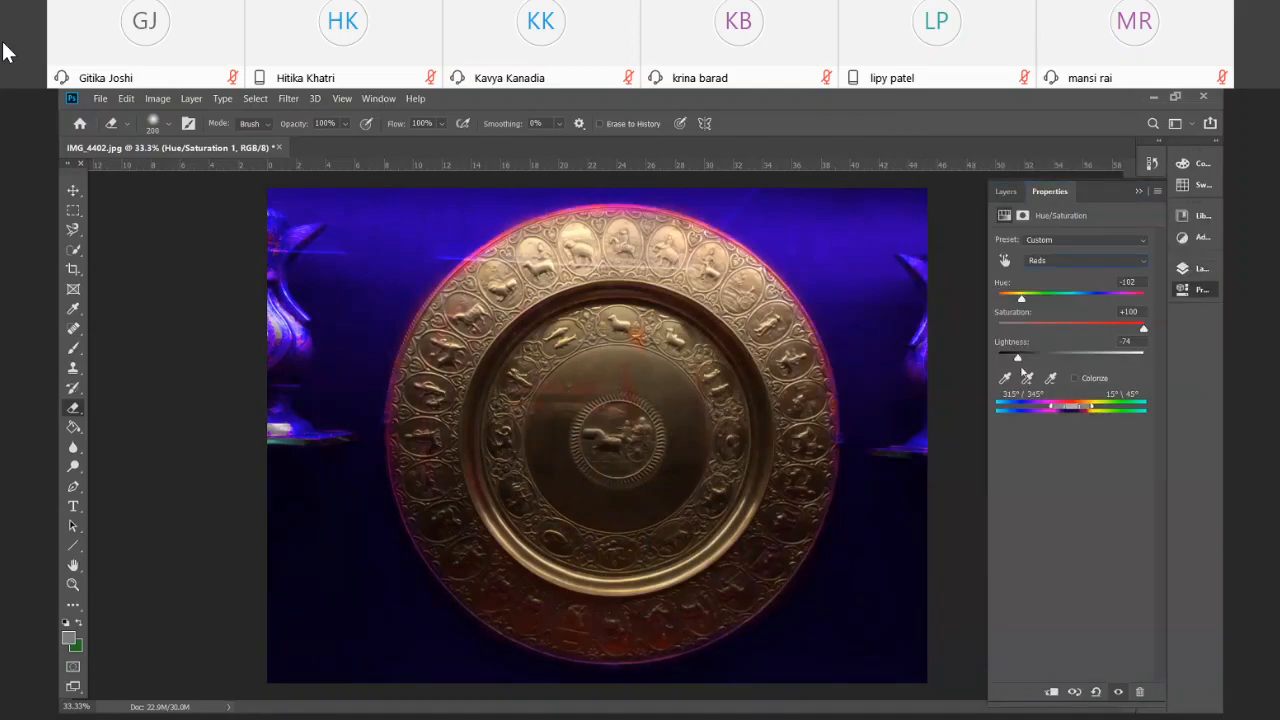
{"action": "left_click_drag", "start_coordinate": [1017, 360], "coordinate": [1014, 360]}
{"action": "left_click_drag", "start_coordinate": [1024, 302], "coordinate": [1133, 291]}
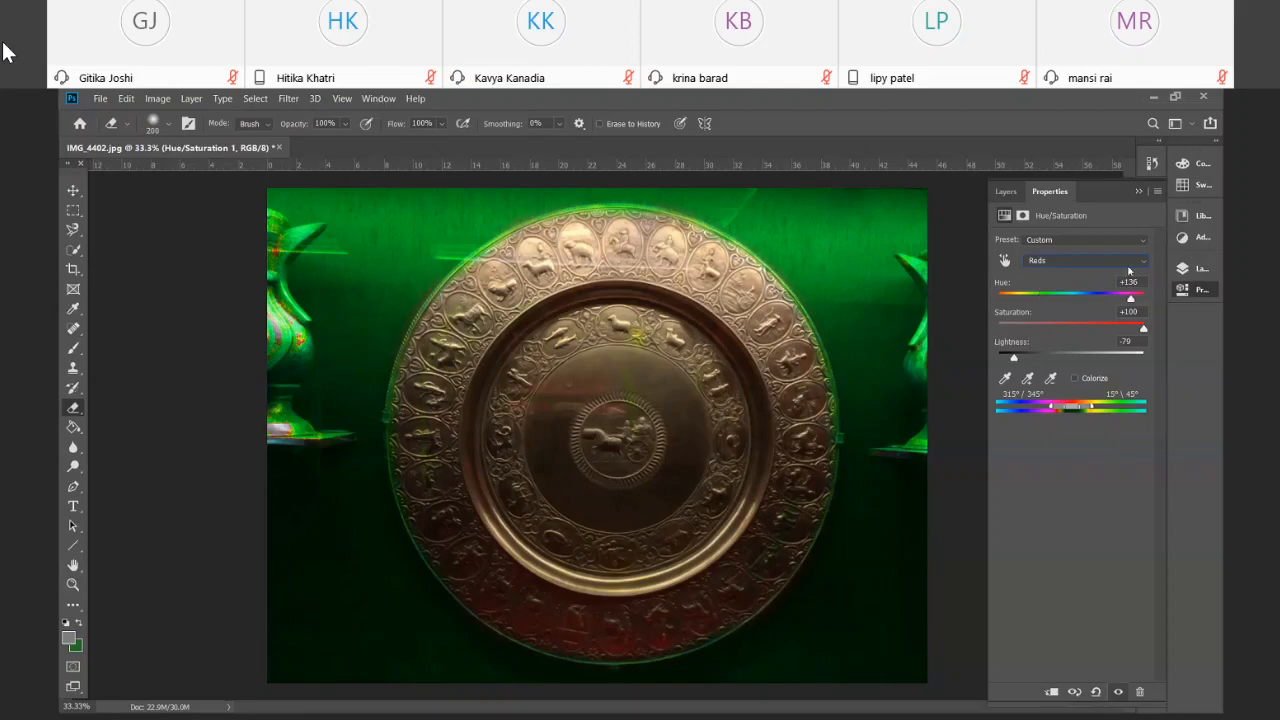
Look through the available colour ranges, keep Reds, and set its hue to +113
{"action": "left_click", "coordinate": [1148, 264]}
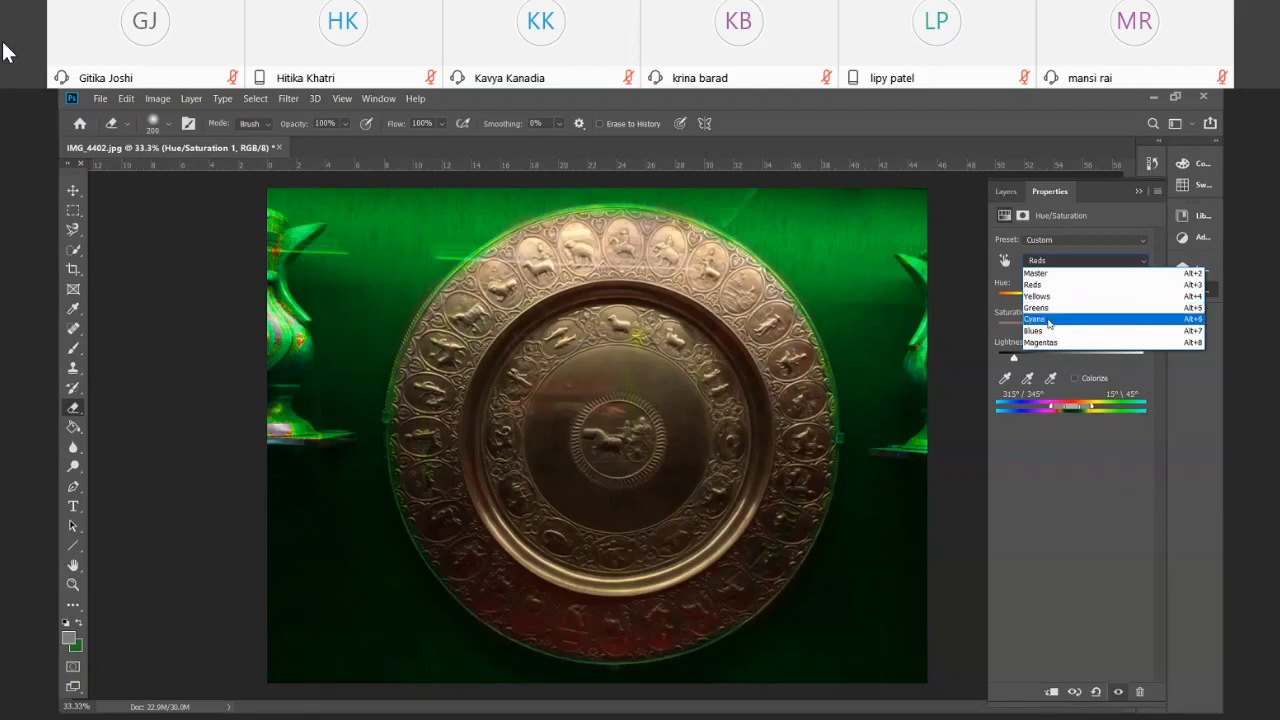
{"action": "left_click", "coordinate": [1033, 504]}
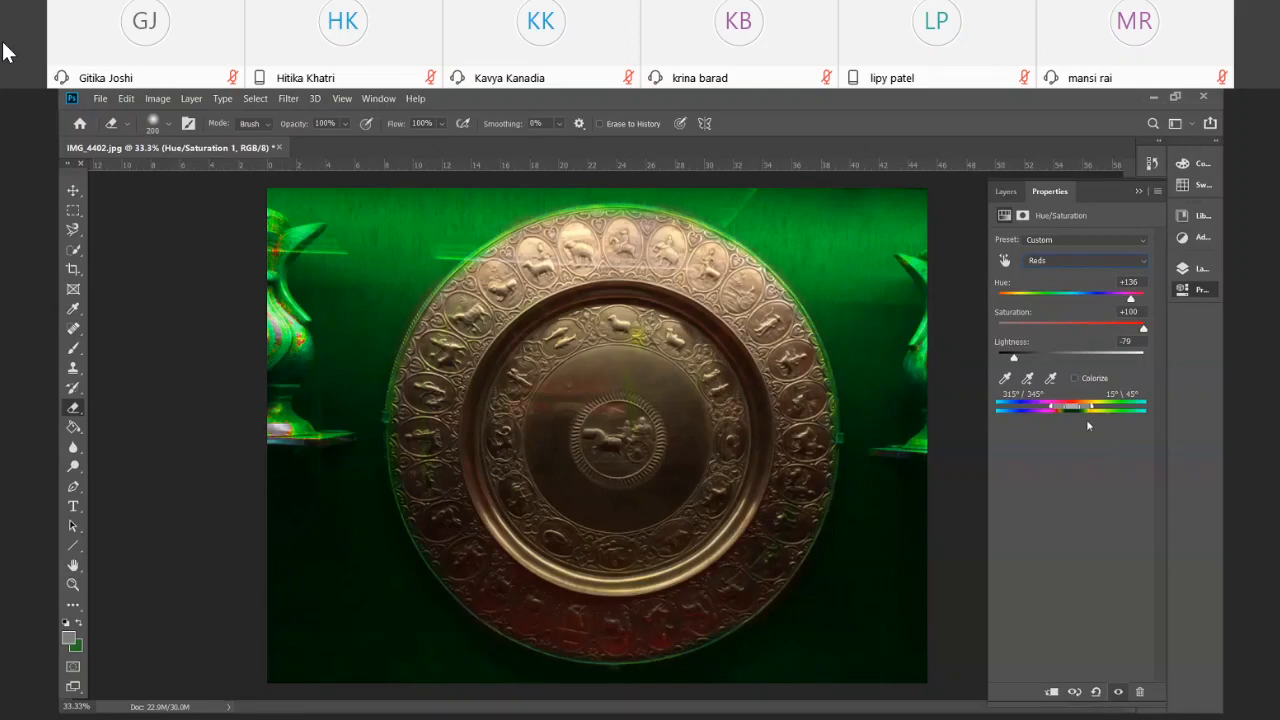
{"action": "left_click_drag", "start_coordinate": [1132, 302], "coordinate": [1131, 311]}
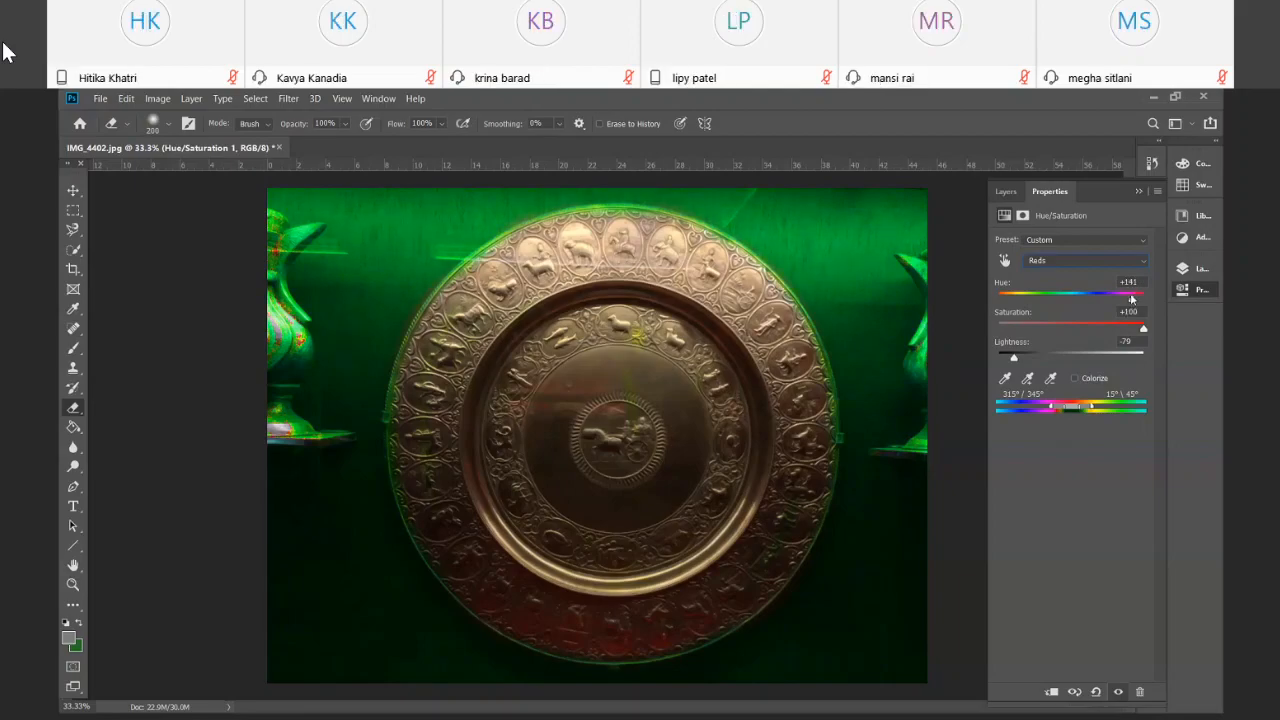
{"action": "left_click_drag", "start_coordinate": [1132, 299], "coordinate": [1123, 299]}
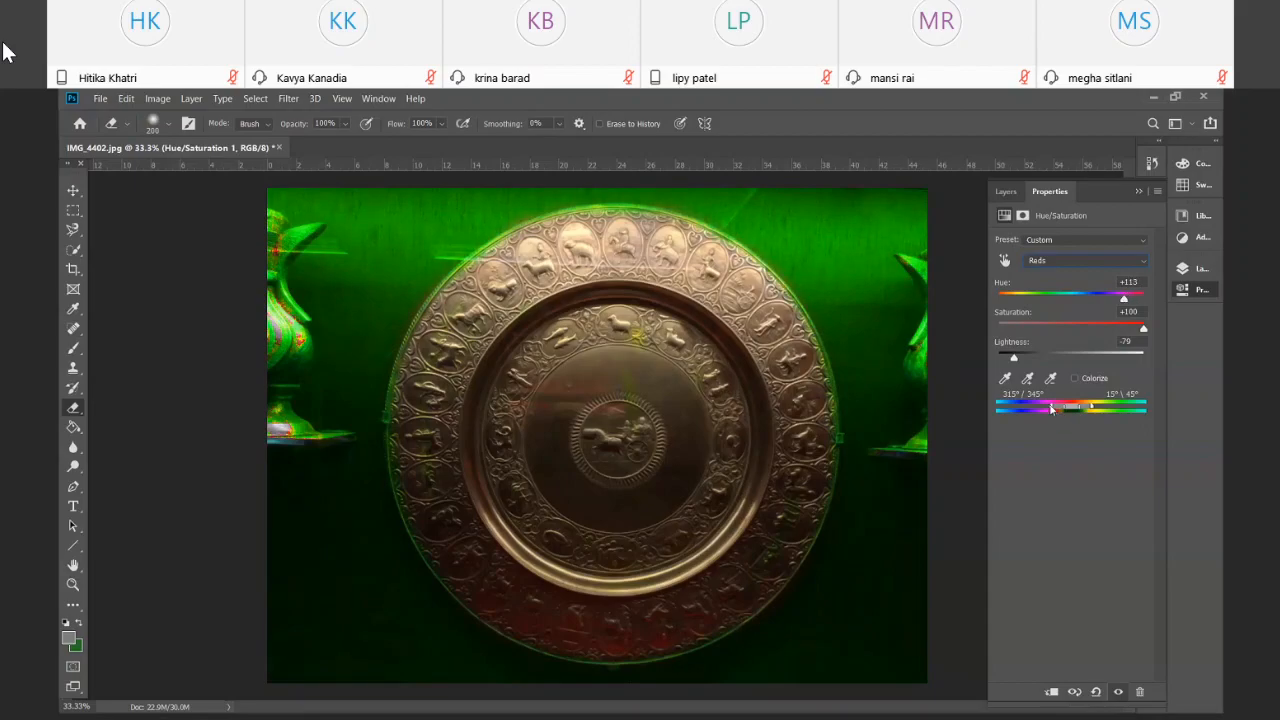
Widen the Reds range's outer limits to 275° and 84°, and set its hue to +32
{"action": "mouse_move", "coordinate": [1050, 408]}
{"action": "left_mouse_down"}
{"action": "mouse_move", "coordinate": [1020, 412]}
{"action": "mouse_move", "coordinate": [1034, 408]}
{"action": "left_mouse_up"}
{"action": "left_click_drag", "start_coordinate": [1091, 407], "coordinate": [1114, 408]}
{"action": "left_click_drag", "start_coordinate": [1123, 301], "coordinate": [1094, 306]}
{"action": "mouse_move", "coordinate": [1034, 407]}
{"action": "left_mouse_down"}
{"action": "mouse_move", "coordinate": [1021, 410]}
{"action": "mouse_move", "coordinate": [1036, 410]}
{"action": "left_mouse_up"}
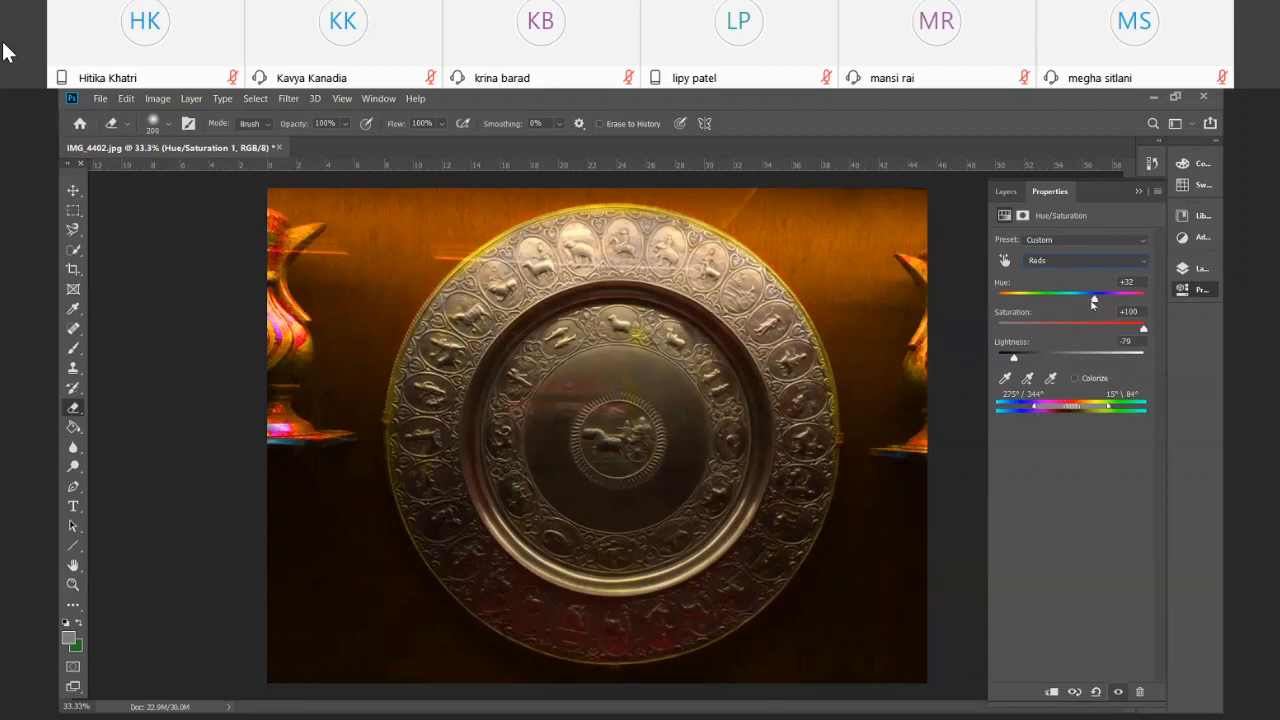
Set the Reds hue to +36, narrow the range's lower outer limit to 306°, and collapse the properties
{"action": "mouse_move", "coordinate": [1093, 302]}
{"action": "left_mouse_down"}
{"action": "mouse_move", "coordinate": [1073, 302]}
{"action": "mouse_move", "coordinate": [1097, 299]}
{"action": "left_mouse_up"}
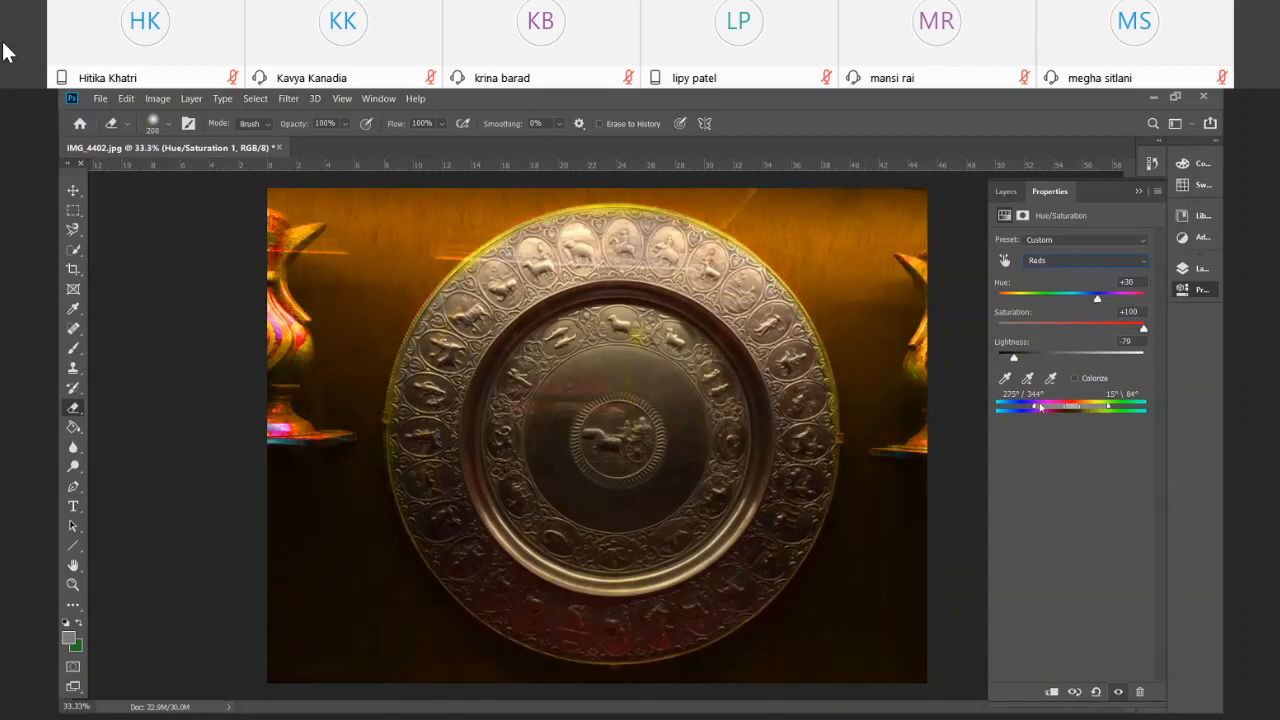
{"action": "mouse_move", "coordinate": [1050, 406]}
{"action": "left_mouse_down"}
{"action": "mouse_move", "coordinate": [1036, 410]}
{"action": "mouse_move", "coordinate": [1054, 410]}
{"action": "left_mouse_up"}
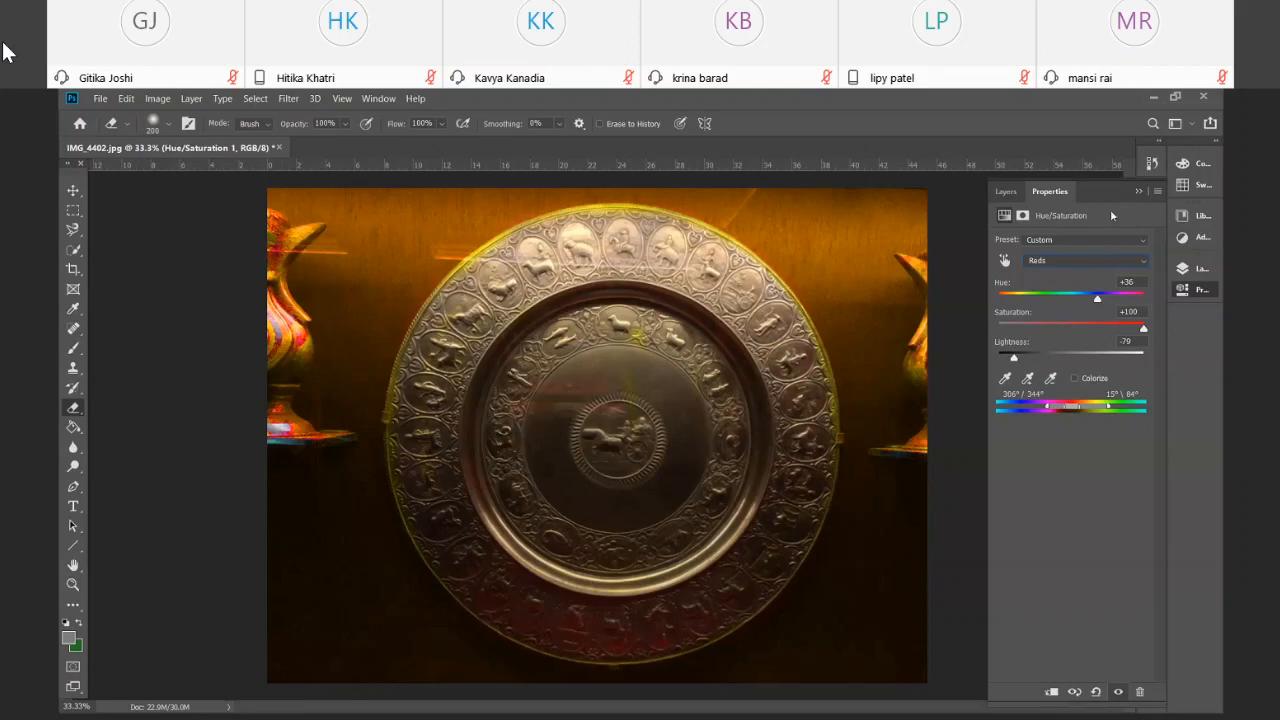
{"action": "left_click", "coordinate": [1138, 191]}
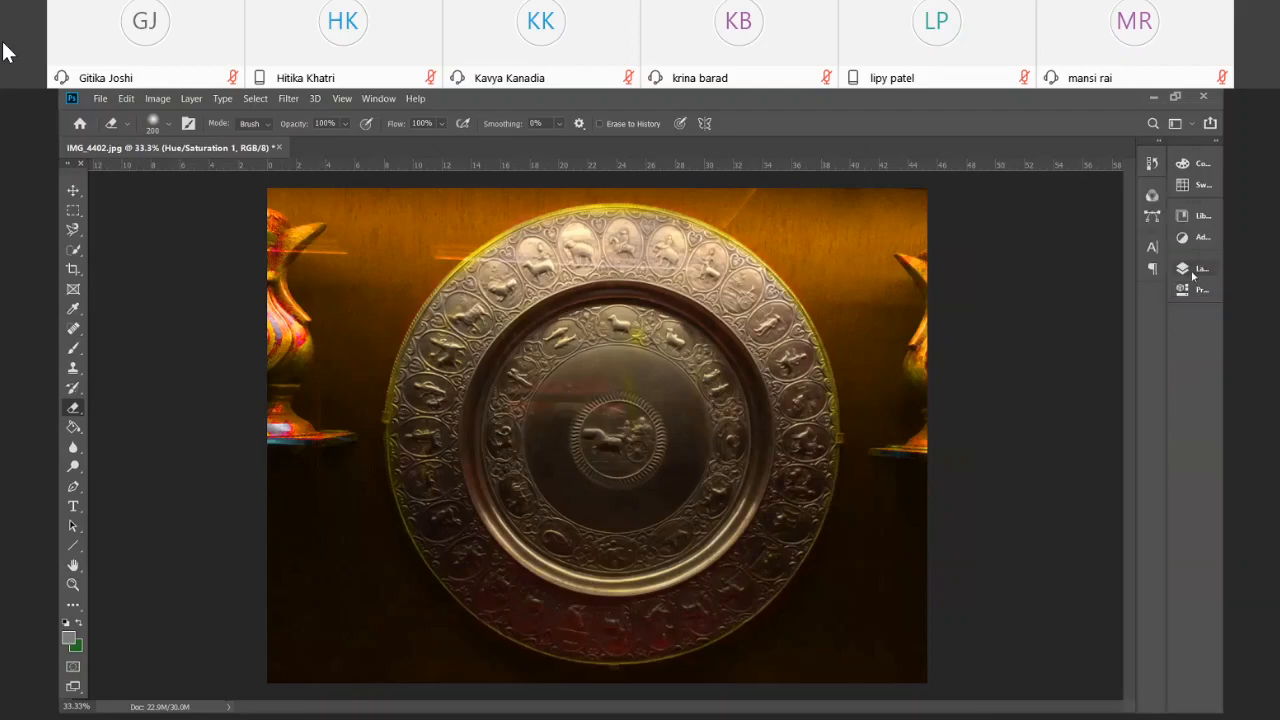
Delete the Hue/Saturation adjustment layer and add a Color Balance adjustment layer above the Background
{"action": "left_click", "coordinate": [1192, 273]}
{"action": "left_click", "coordinate": [1079, 692]}
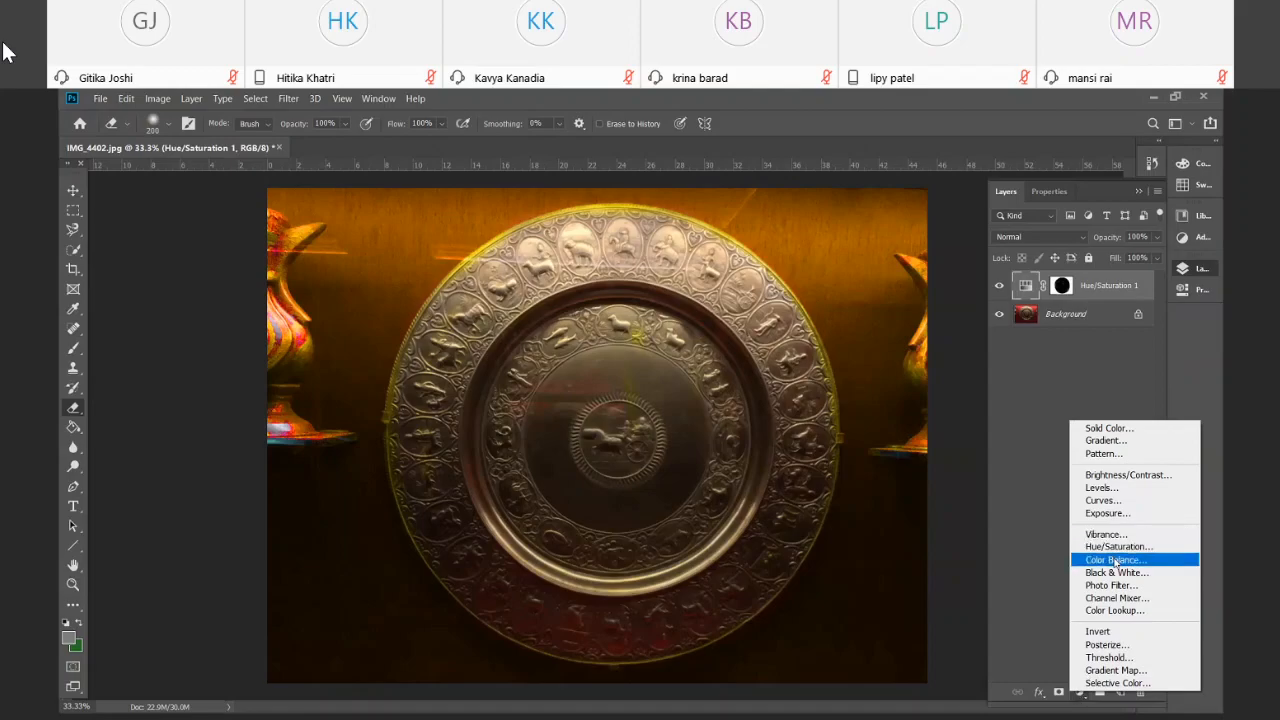
{"action": "left_click", "coordinate": [1046, 403]}
{"action": "left_click_drag", "start_coordinate": [1104, 289], "coordinate": [1140, 692]}
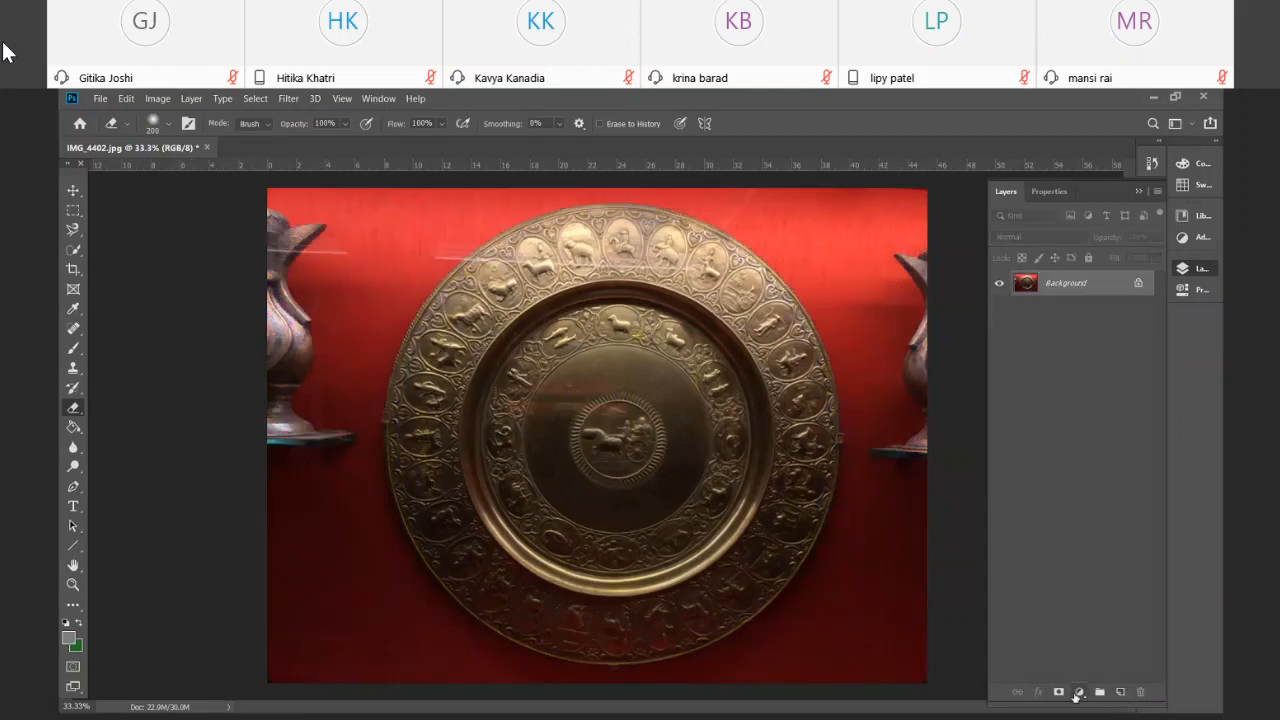
{"action": "left_click", "coordinate": [1077, 695]}
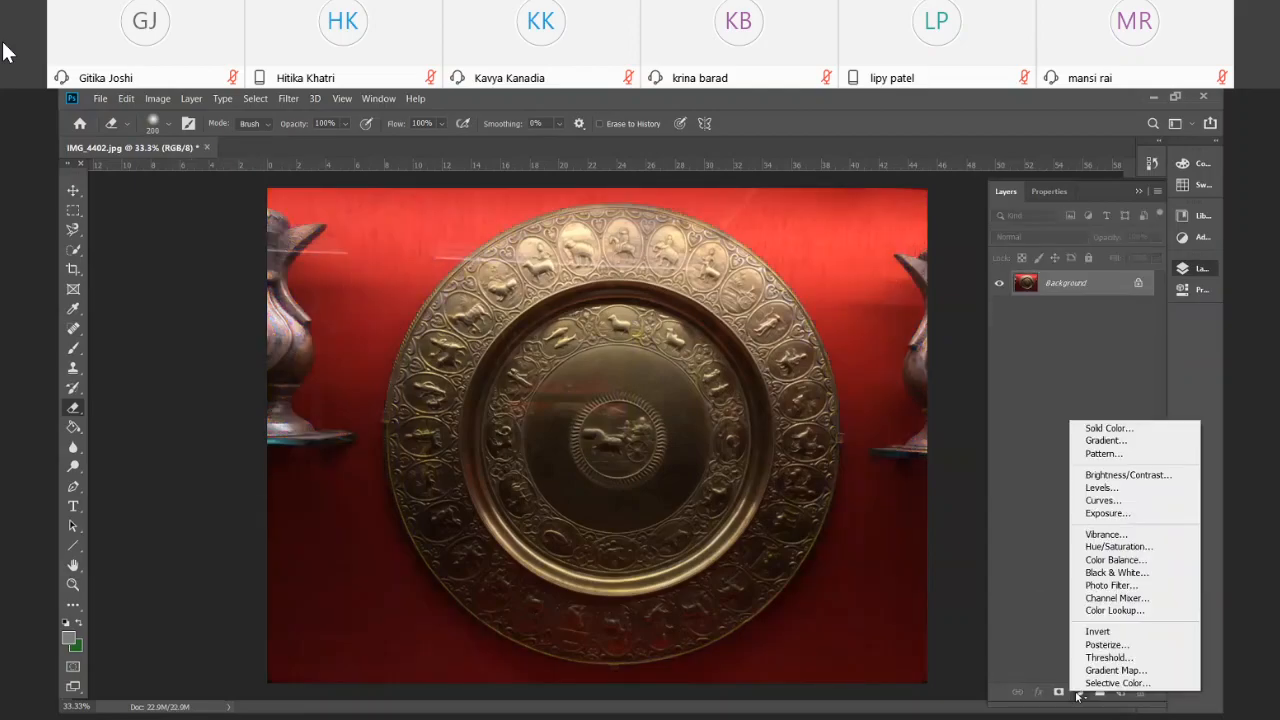
{"action": "left_click", "coordinate": [1126, 558]}
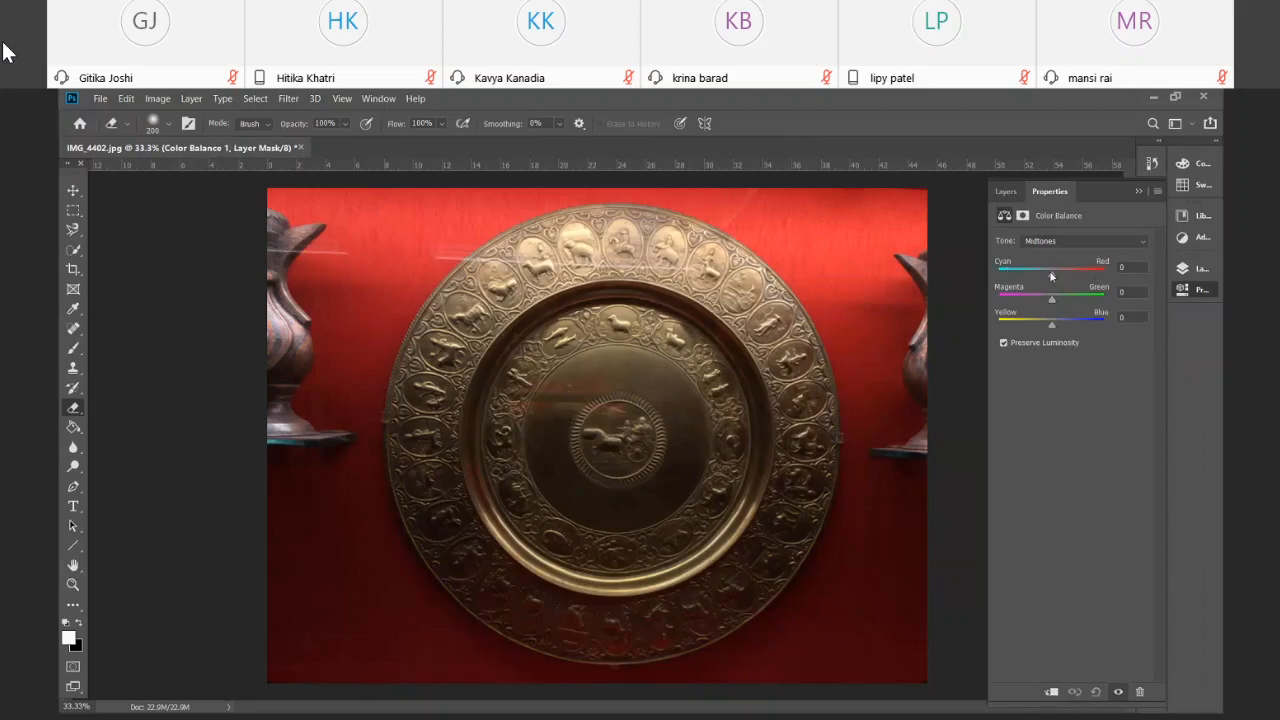
Try the midtones at full cyan and full green, and settle on Cyan–Red -2, Magenta–Green +4 and Yellow–Blue +4
{"action": "left_click_drag", "start_coordinate": [1051, 276], "coordinate": [992, 287]}
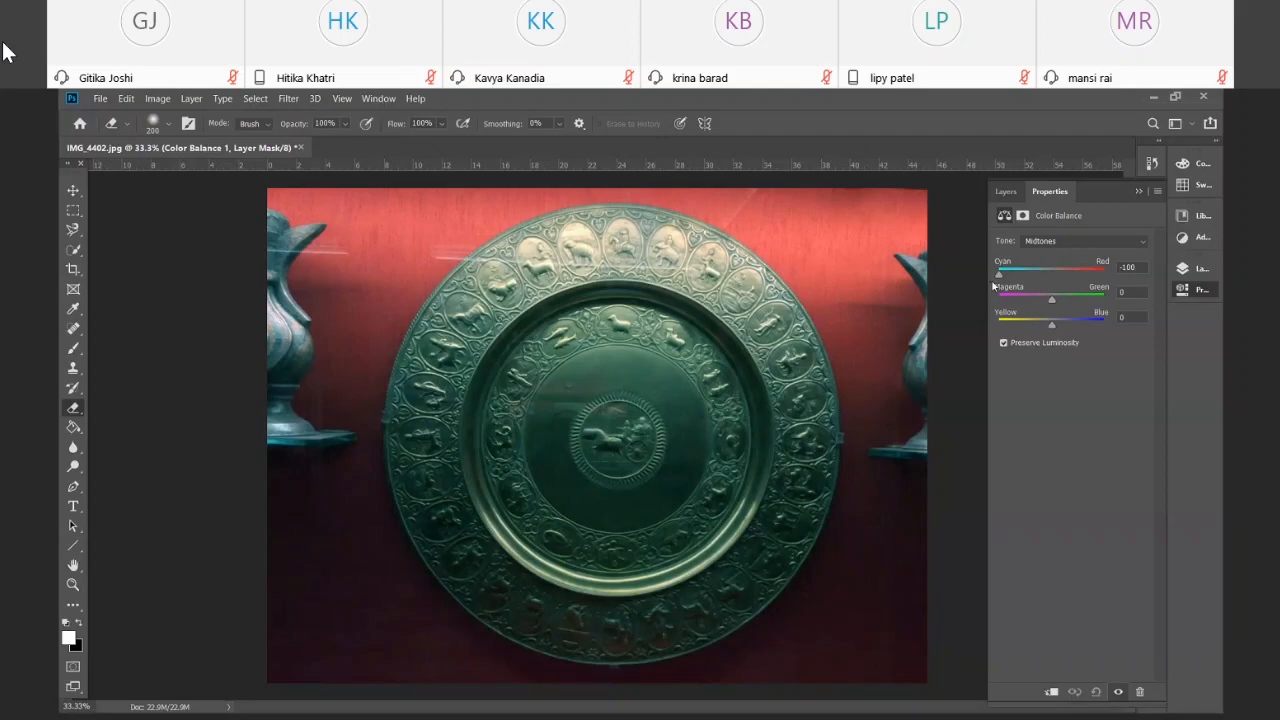
{"action": "left_click_drag", "start_coordinate": [1001, 278], "coordinate": [1118, 300]}
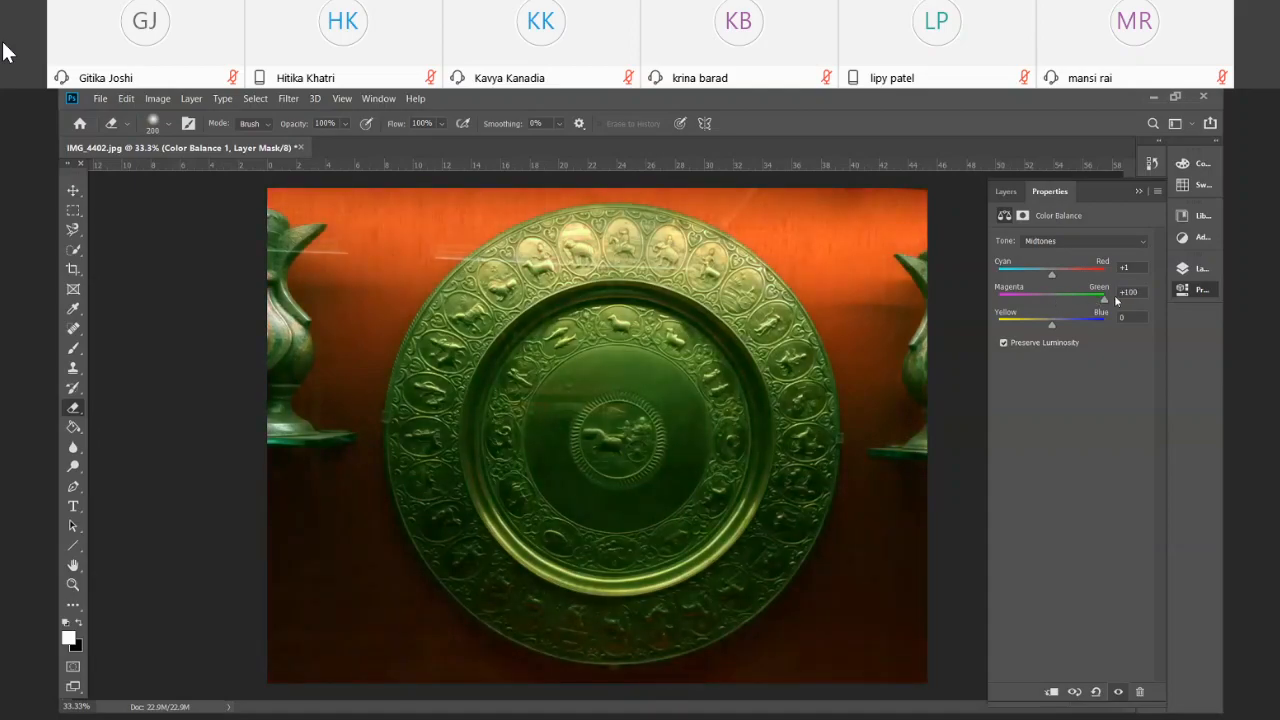
{"action": "left_click_drag", "start_coordinate": [1116, 301], "coordinate": [1087, 304]}
{"action": "left_click_drag", "start_coordinate": [1086, 302], "coordinate": [1055, 326]}
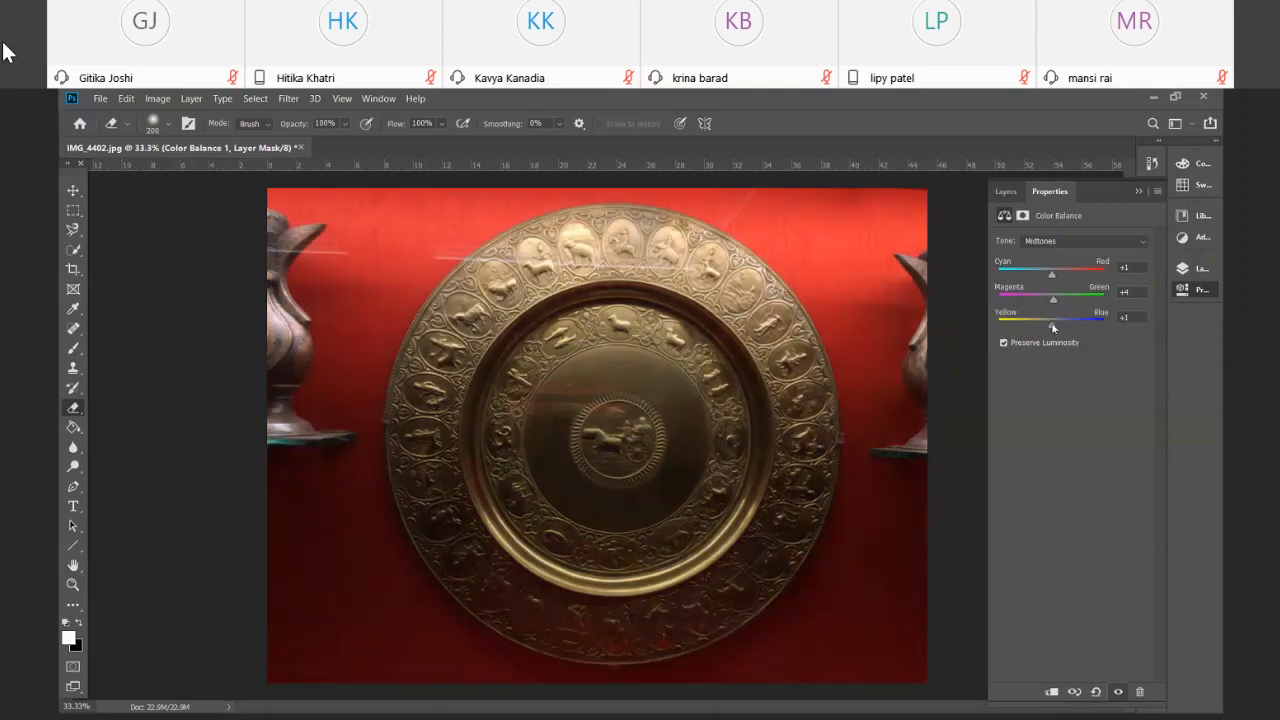
{"action": "left_click_drag", "start_coordinate": [1053, 276], "coordinate": [1051, 278]}
Set the Color Balance shadows to Cyan–Red +17 and the highlights to Yellow–Blue -51
{"action": "left_click", "coordinate": [1144, 240]}
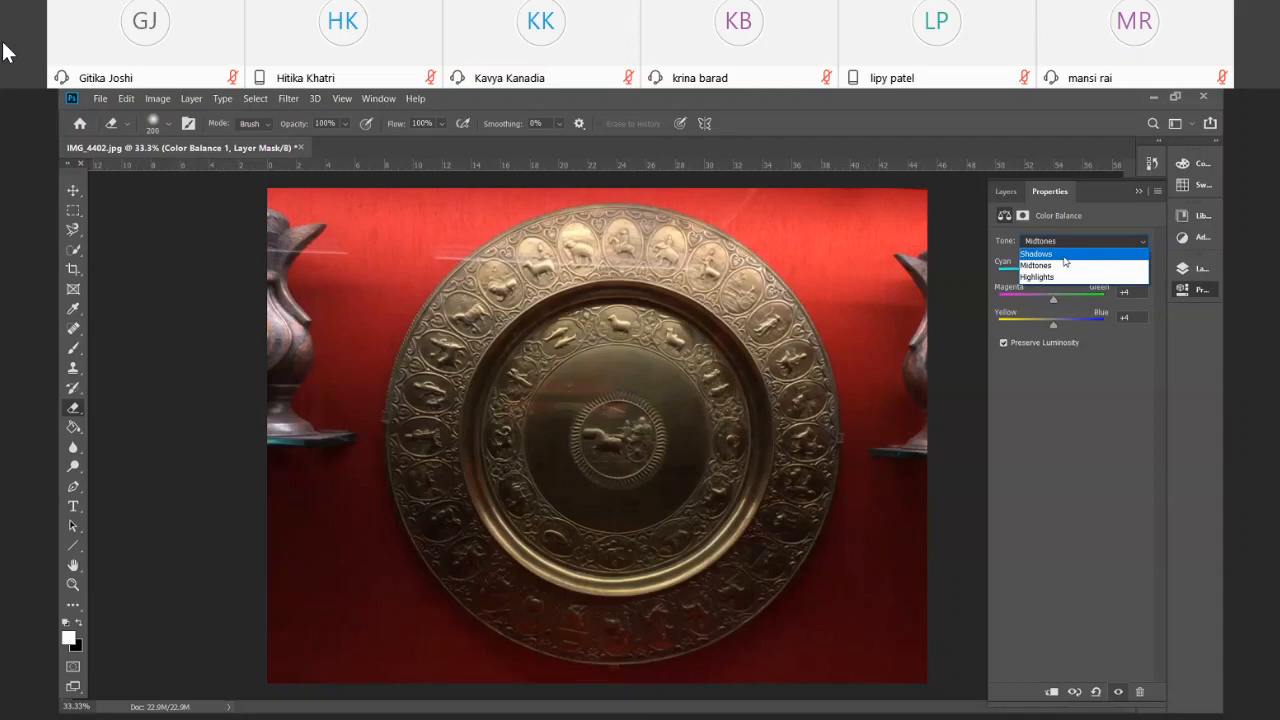
{"action": "left_click", "coordinate": [1040, 254]}
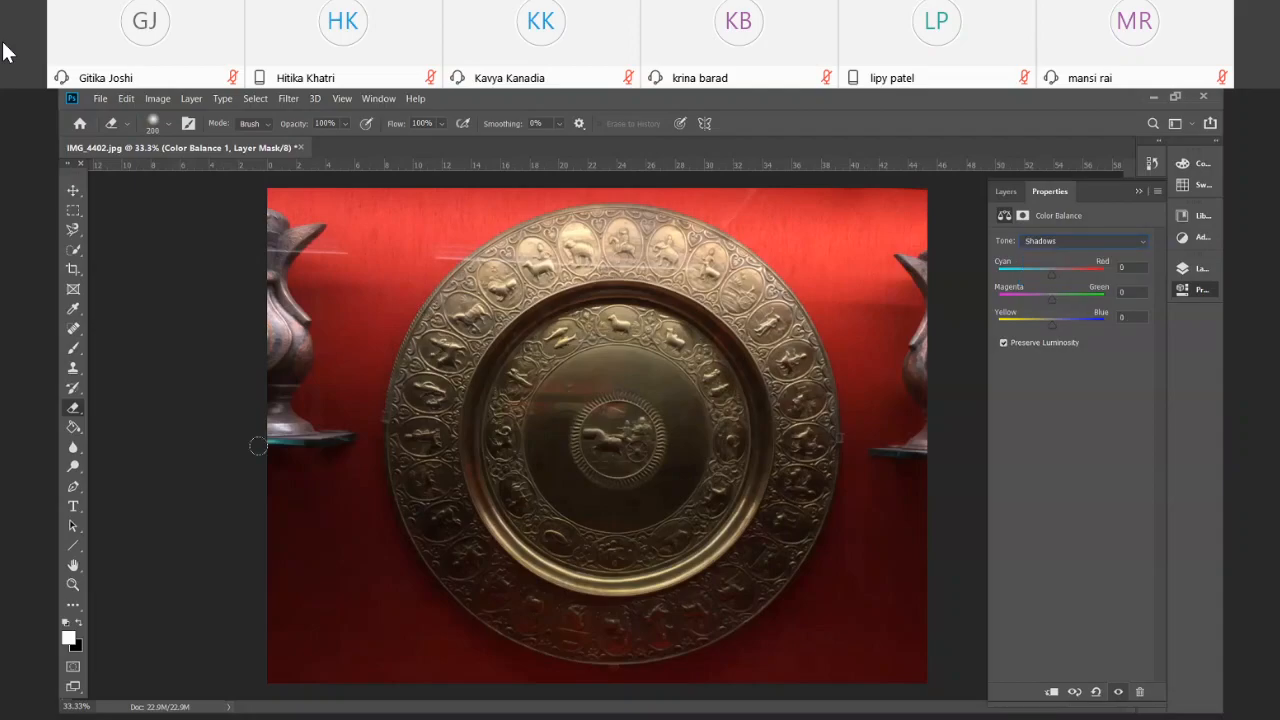
{"action": "left_click_drag", "start_coordinate": [1051, 274], "coordinate": [1059, 274]}
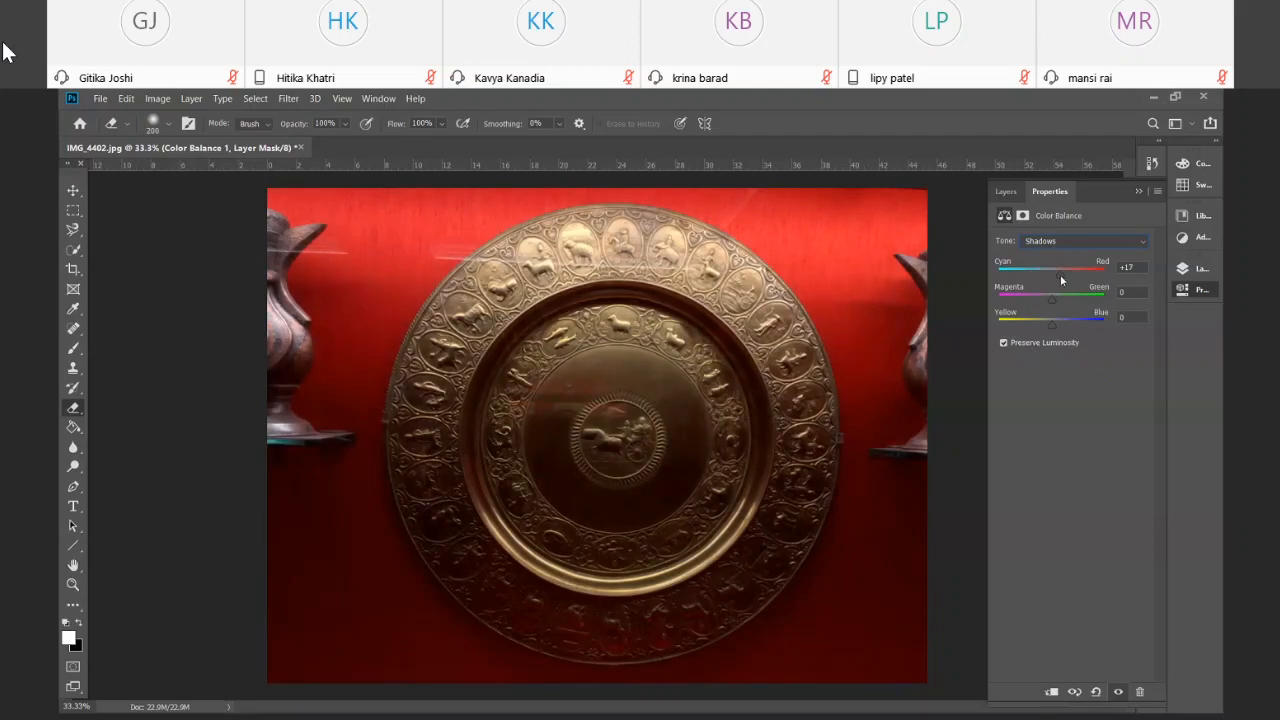
{"action": "left_click", "coordinate": [1085, 244]}
{"action": "left_click", "coordinate": [1078, 281]}
{"action": "left_click_drag", "start_coordinate": [1051, 326], "coordinate": [1024, 328]}
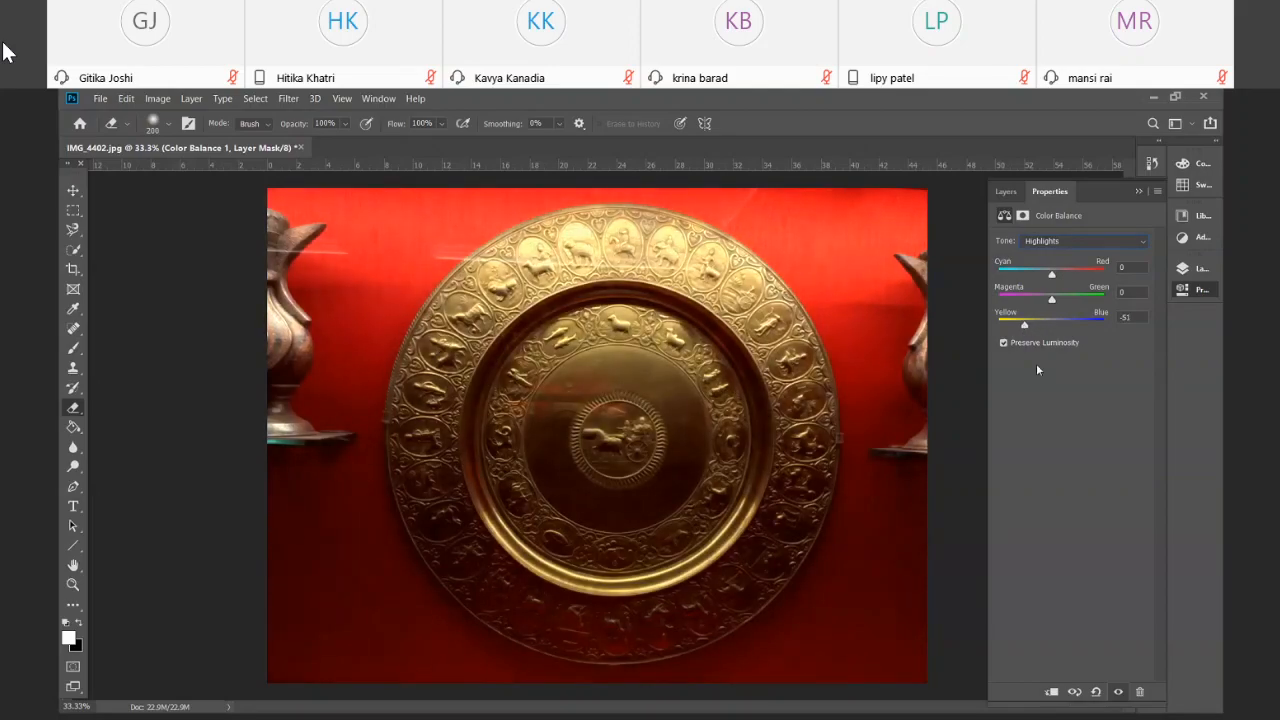
Compare the plate photo repeatedly with and without the Color Balance adjustment
{"action": "left_click", "coordinate": [1118, 692]}
{"action": "left_click", "coordinate": [1118, 692]}
{"action": "left_click", "coordinate": [1118, 692]}
{"action": "left_click", "coordinate": [1118, 692]}
{"action": "left_click", "coordinate": [1118, 692]}
{"action": "left_click", "coordinate": [1118, 692]}
{"action": "left_click", "coordinate": [1118, 692]}
{"action": "left_click", "coordinate": [1118, 692]}
{"action": "left_click", "coordinate": [1118, 692]}
{"action": "left_click", "coordinate": [1118, 692]}
Set the Color Balance highlights to Yellow–Blue -68 and the shadows to Yellow–Blue +12
{"action": "left_click_drag", "start_coordinate": [1024, 325], "coordinate": [1016, 327]}
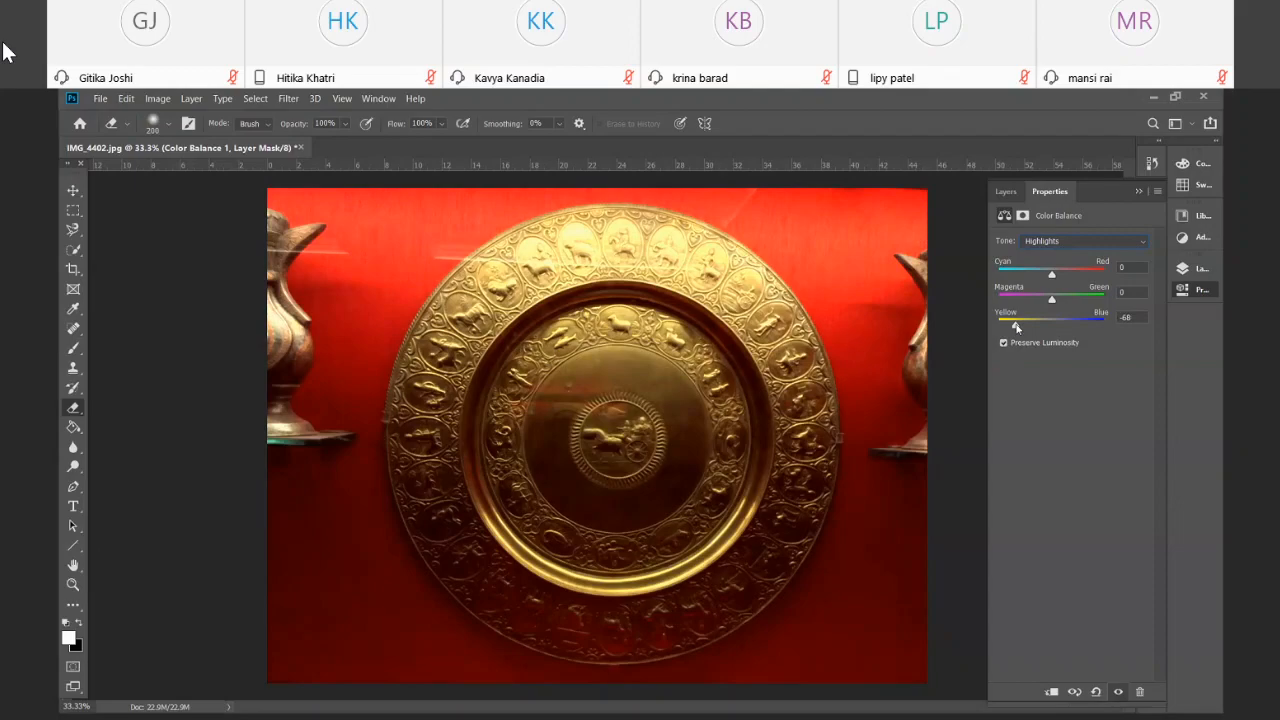
{"action": "left_click", "coordinate": [1080, 241]}
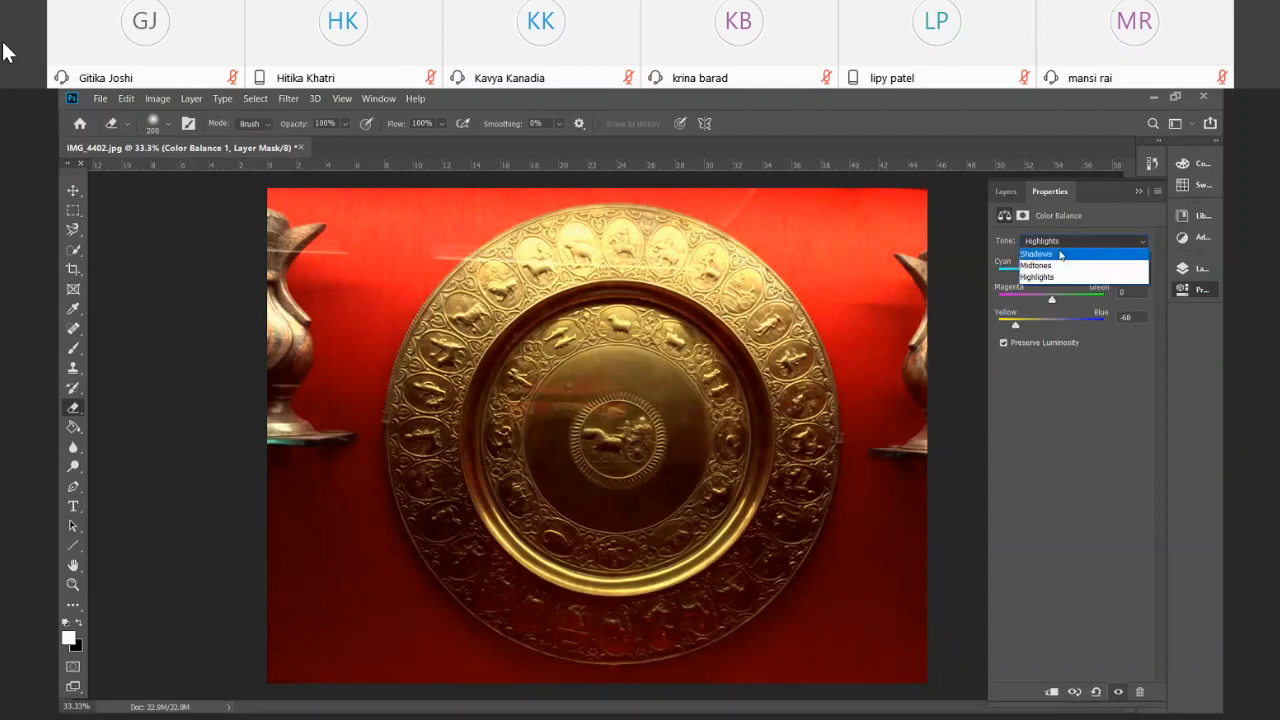
{"action": "key", "text": "Return"}
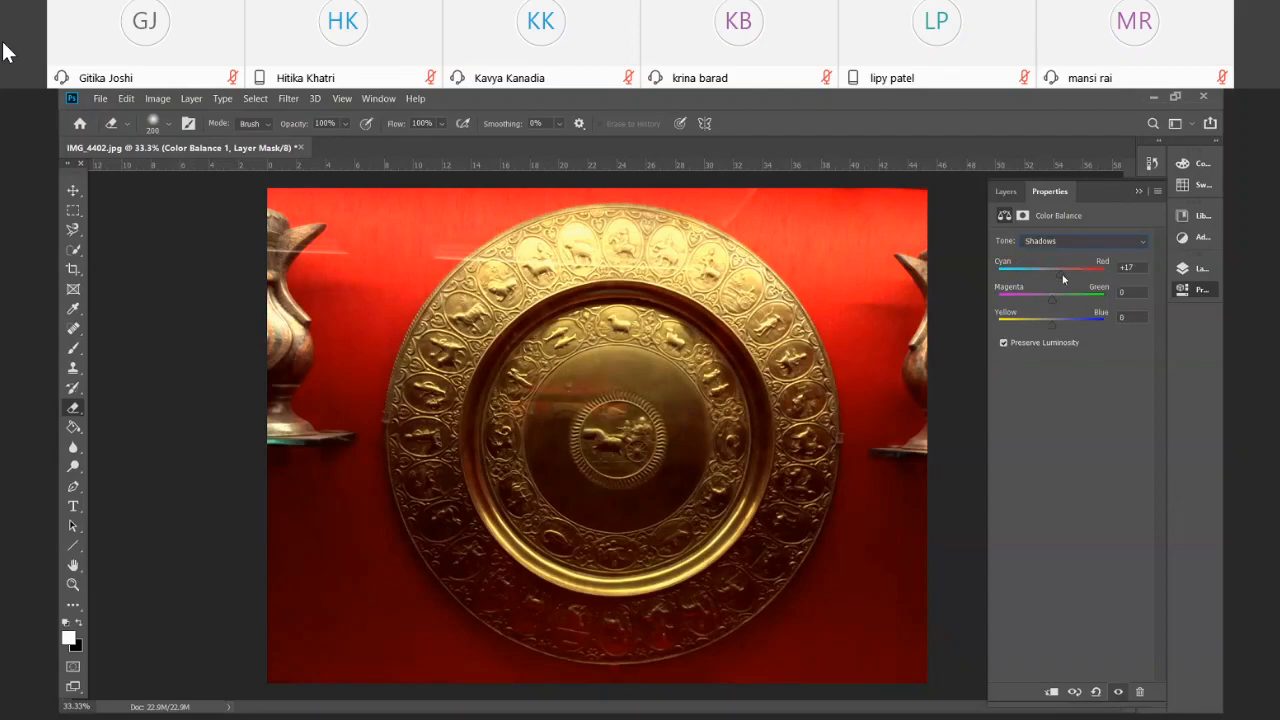
{"action": "left_click_drag", "start_coordinate": [1062, 278], "coordinate": [1063, 278]}
{"action": "left_click_drag", "start_coordinate": [1053, 326], "coordinate": [1059, 327]}
Duplicate the plate image as a second document and arrange both documents side by side
{"action": "right_click", "coordinate": [197, 152]}
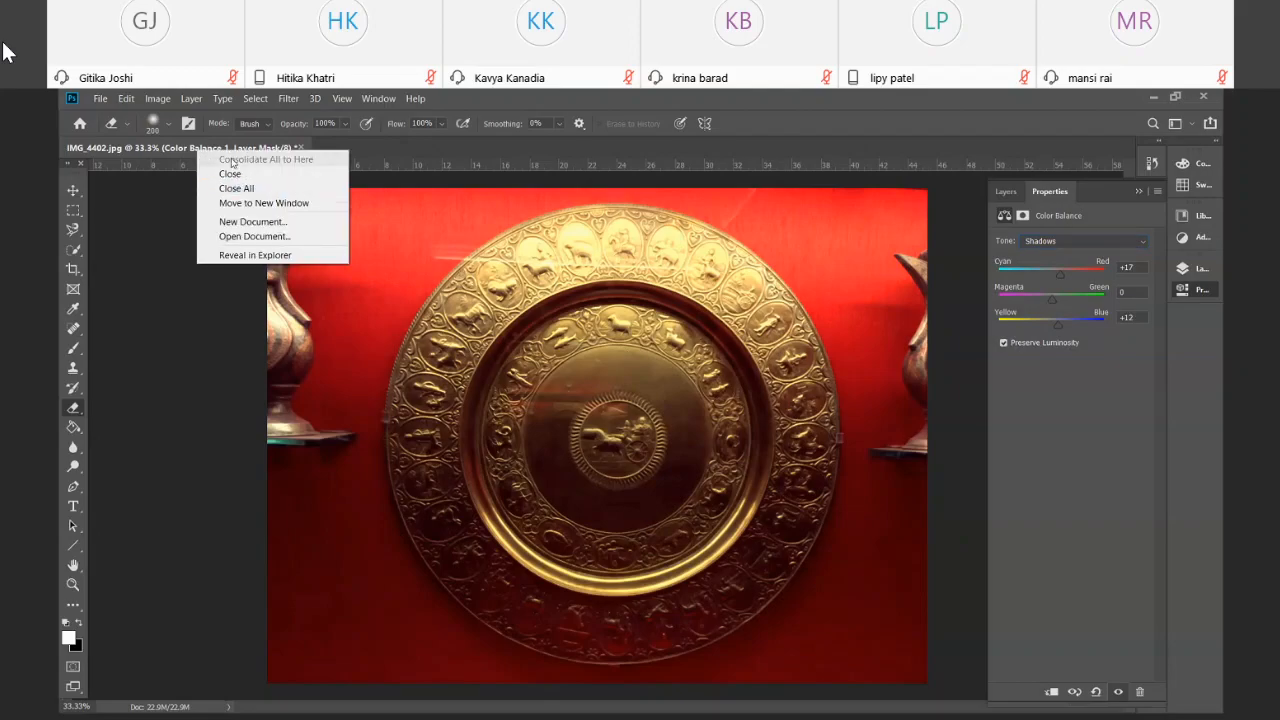
{"action": "left_click", "coordinate": [141, 204]}
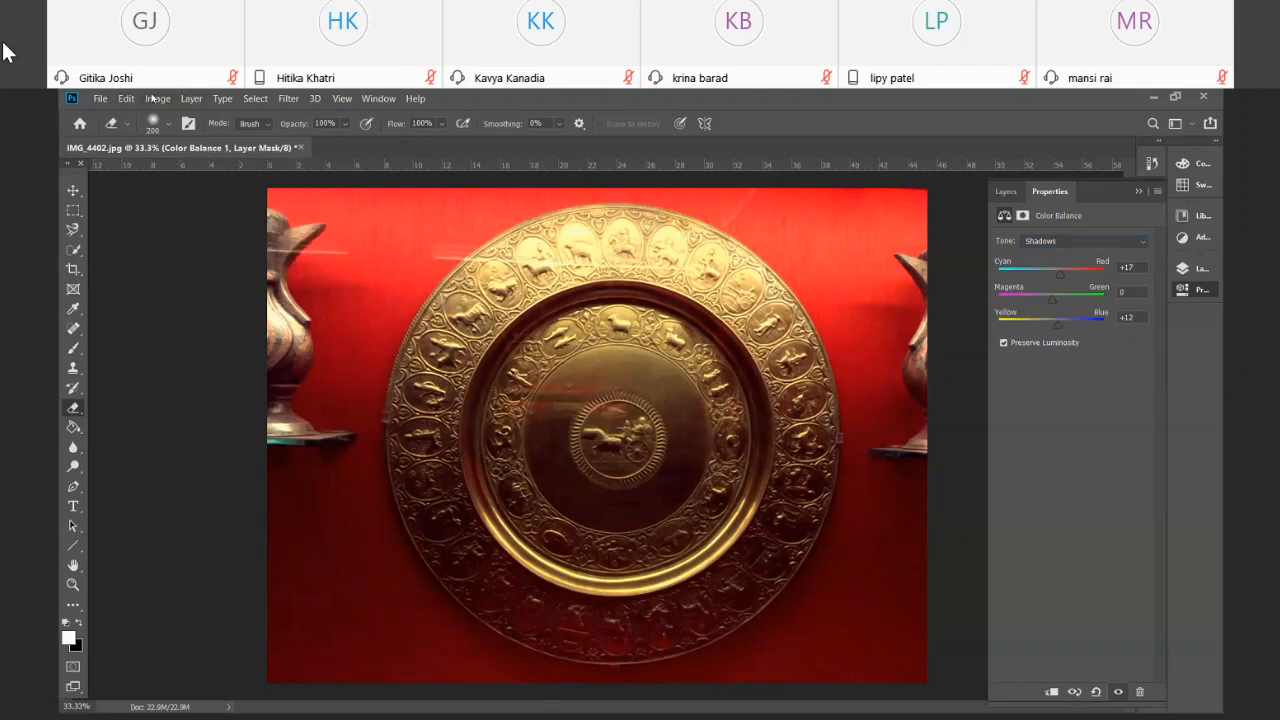
{"action": "left_click", "coordinate": [157, 98]}
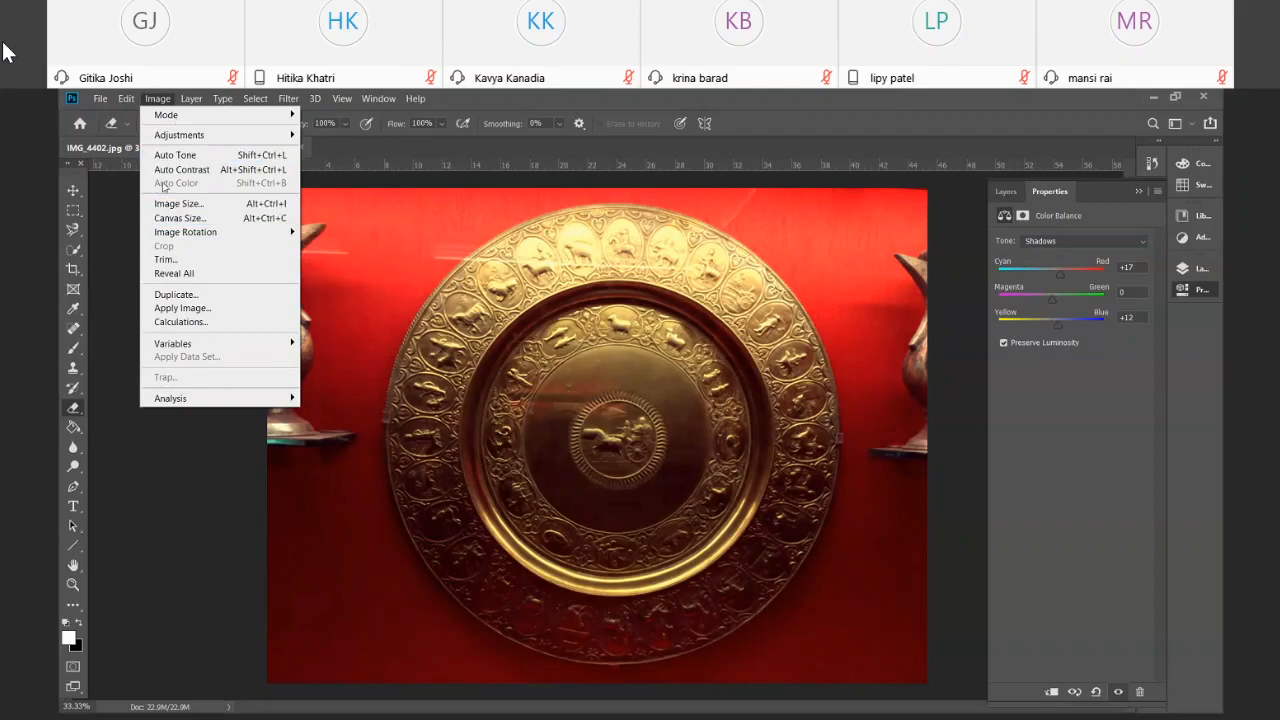
{"action": "left_click", "coordinate": [168, 296]}
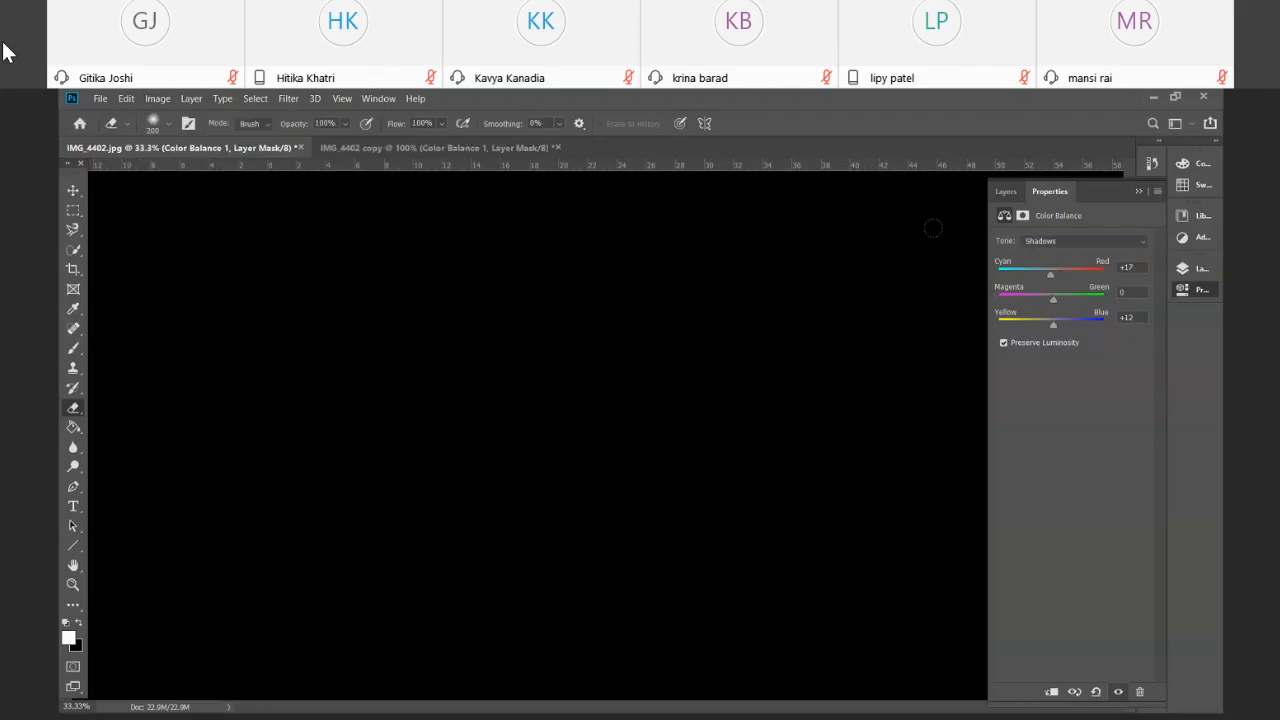
{"action": "left_click", "coordinate": [378, 98]}
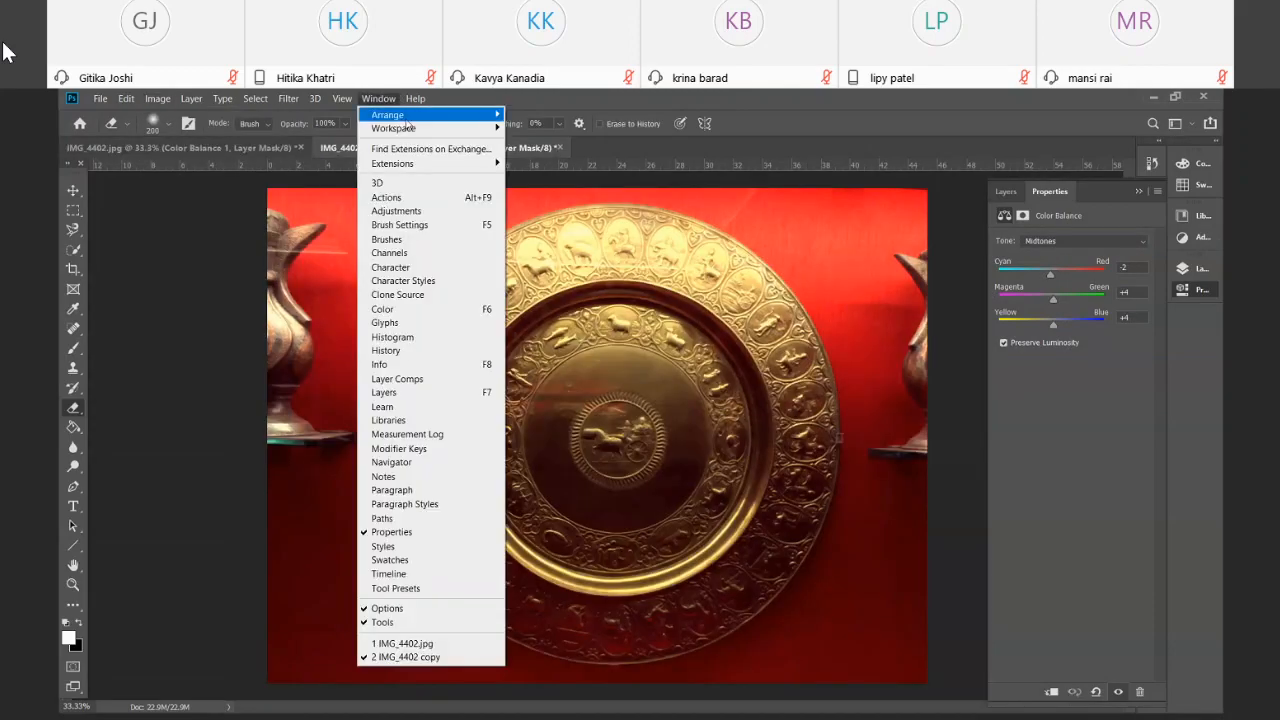
{"action": "mouse_move", "coordinate": [406, 119]}
{"action": "left_click", "coordinate": [555, 157]}
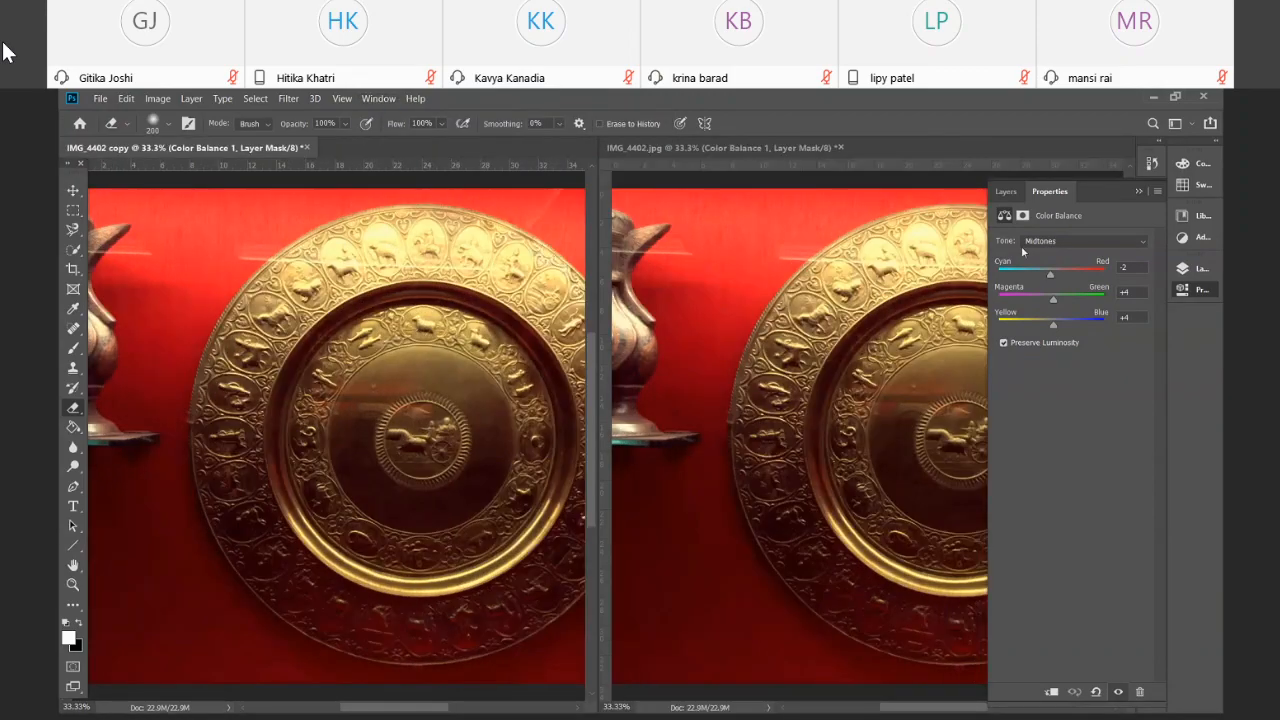
Delete the Color Balance layer from the original IMG_4402.jpg document, keeping it in the copy
{"action": "left_click", "coordinate": [736, 149]}
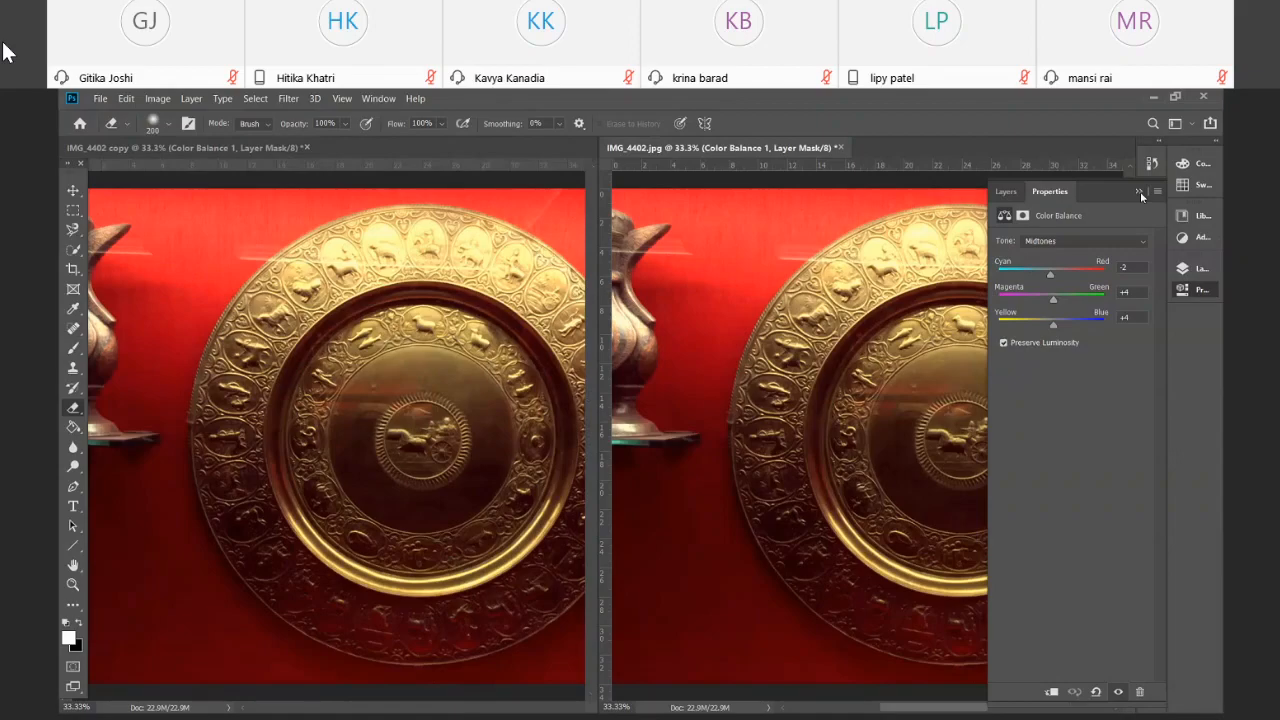
{"action": "left_click", "coordinate": [1138, 191]}
{"action": "left_click", "coordinate": [1190, 268]}
{"action": "left_click_drag", "start_coordinate": [1115, 286], "coordinate": [1140, 692]}
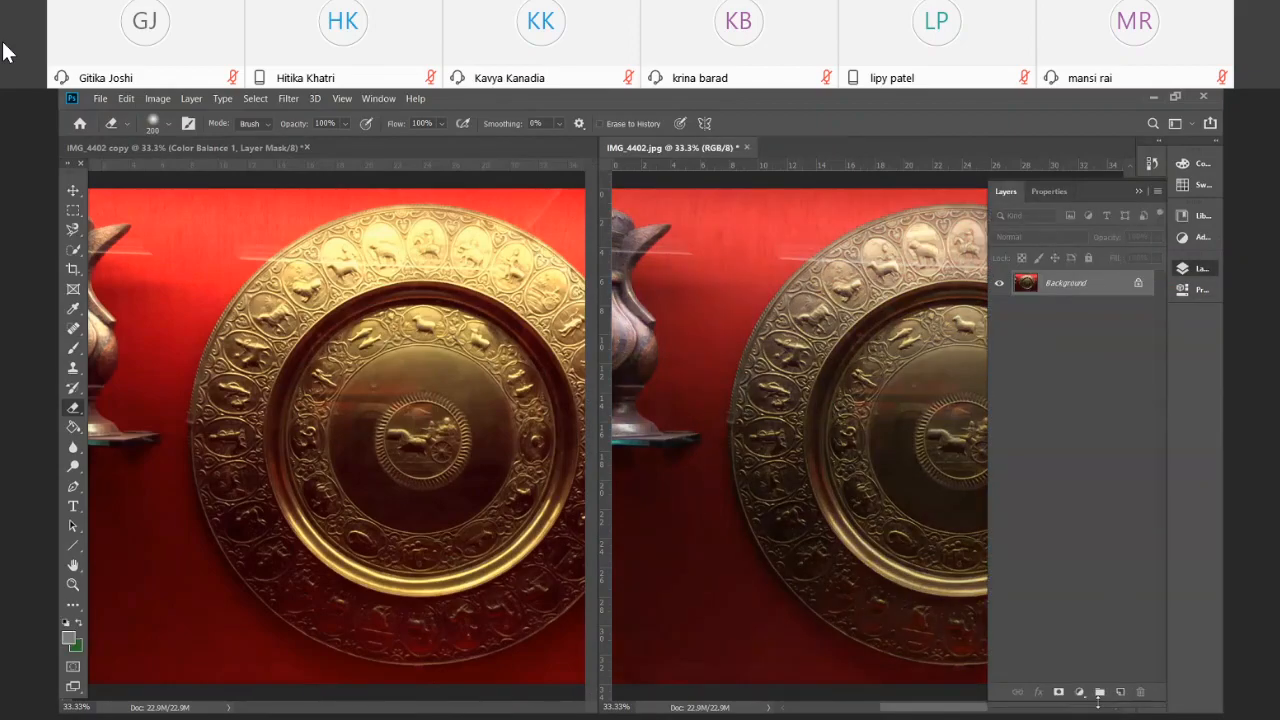
Add a Brightness/Contrast adjustment layer to IMG_4402.jpg, set its contrast to 90, and collapse the properties
{"action": "left_click", "coordinate": [1079, 692]}
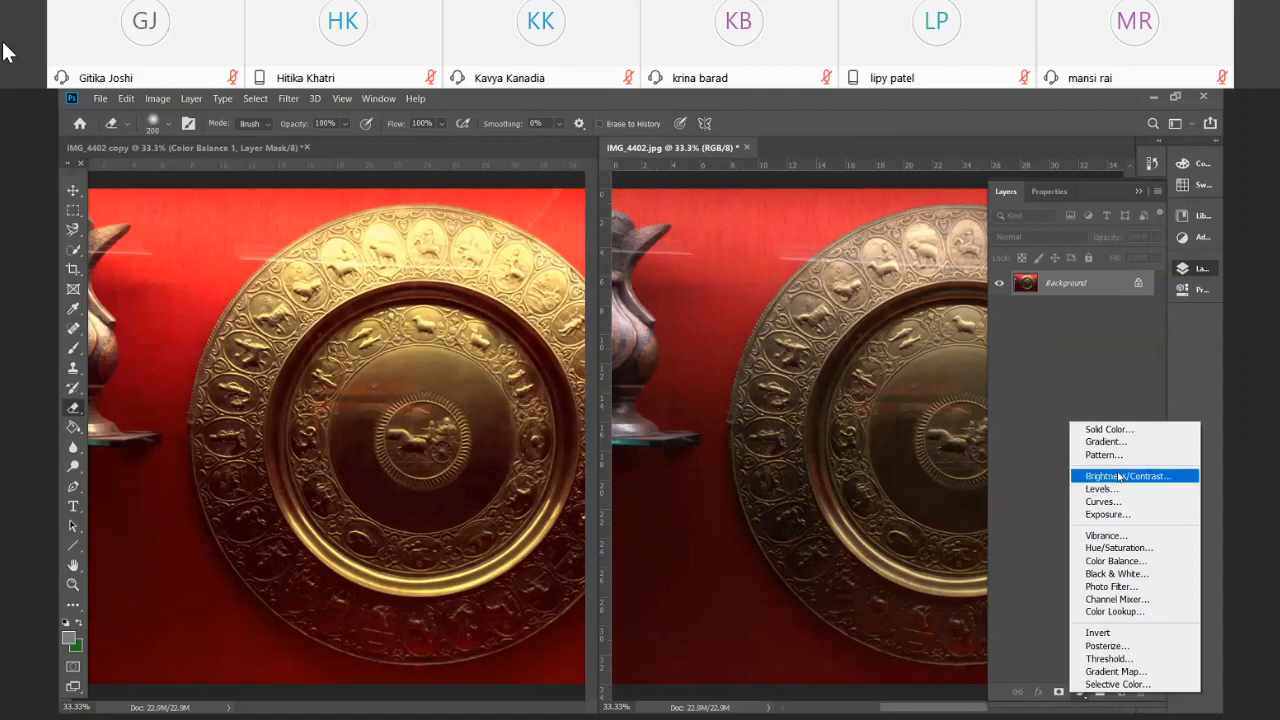
{"action": "left_click", "coordinate": [1119, 477]}
{"action": "left_click_drag", "start_coordinate": [1075, 311], "coordinate": [1139, 316]}
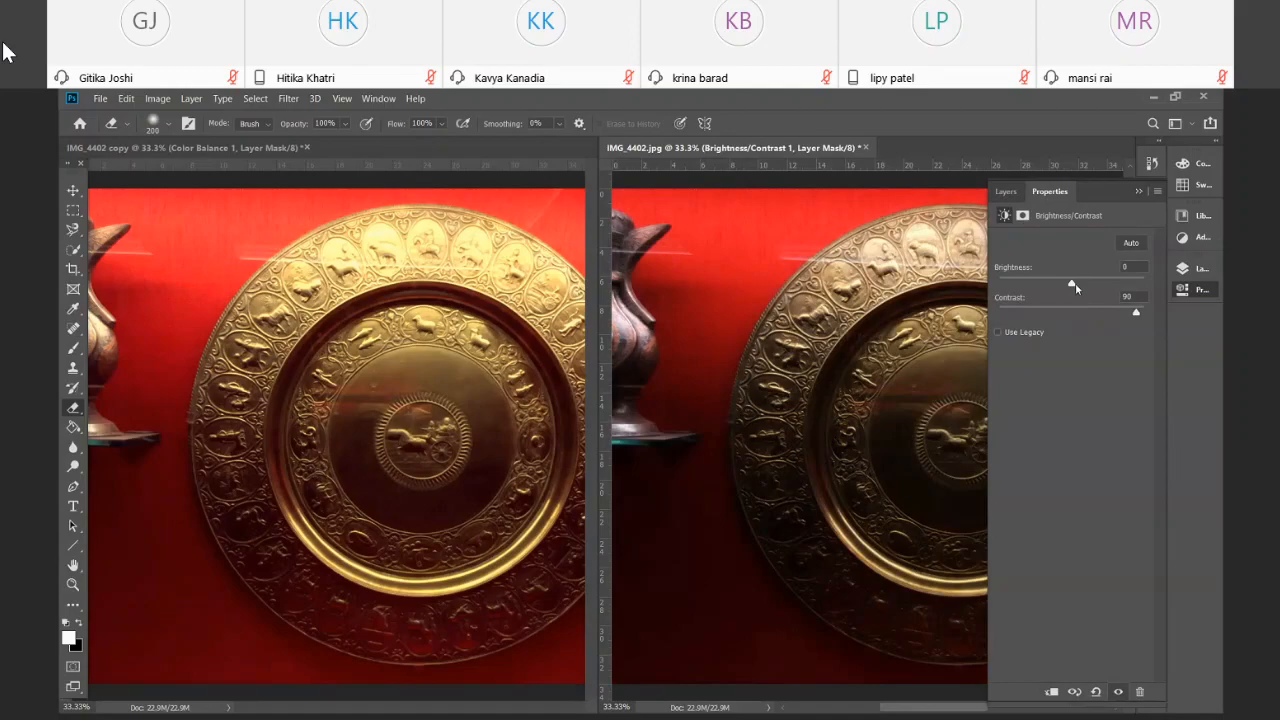
{"action": "left_click", "coordinate": [1138, 191]}
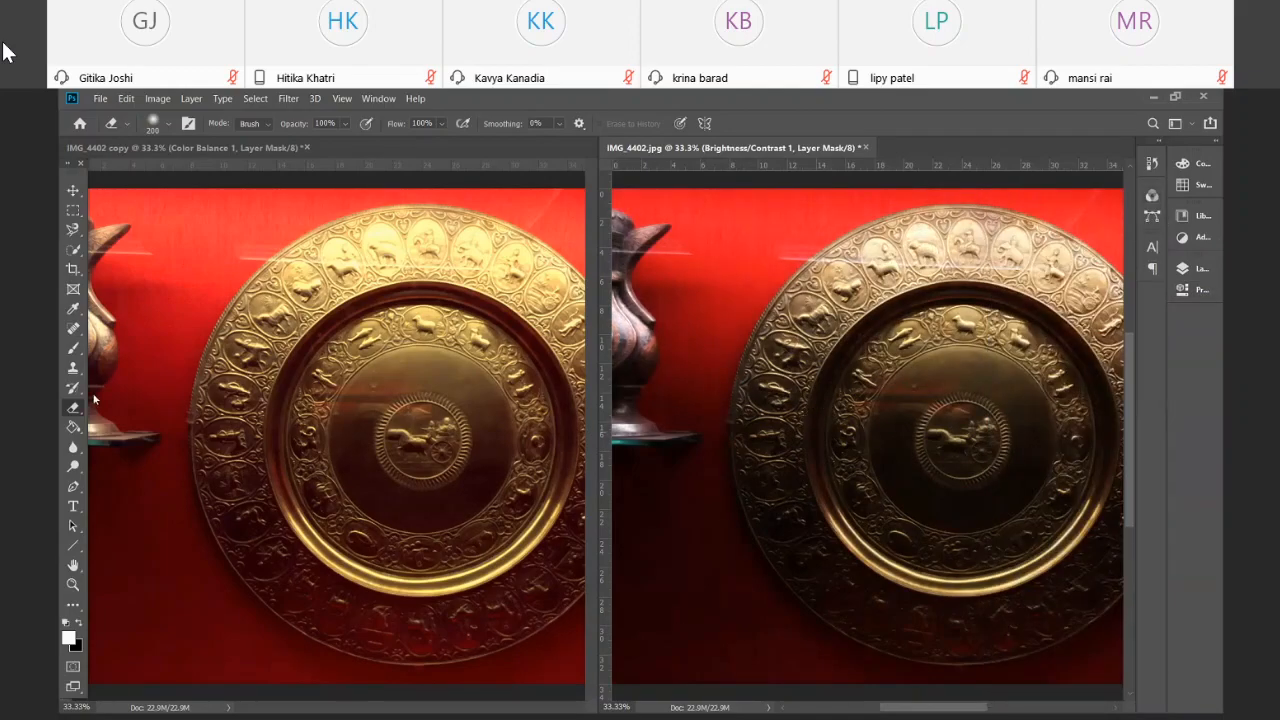
Add a Brightness/Contrast adjustment layer above Color Balance in the copied document and set its contrast to 57
{"action": "left_click", "coordinate": [72, 565]}
{"action": "left_click_drag", "start_coordinate": [962, 442], "coordinate": [888, 445]}
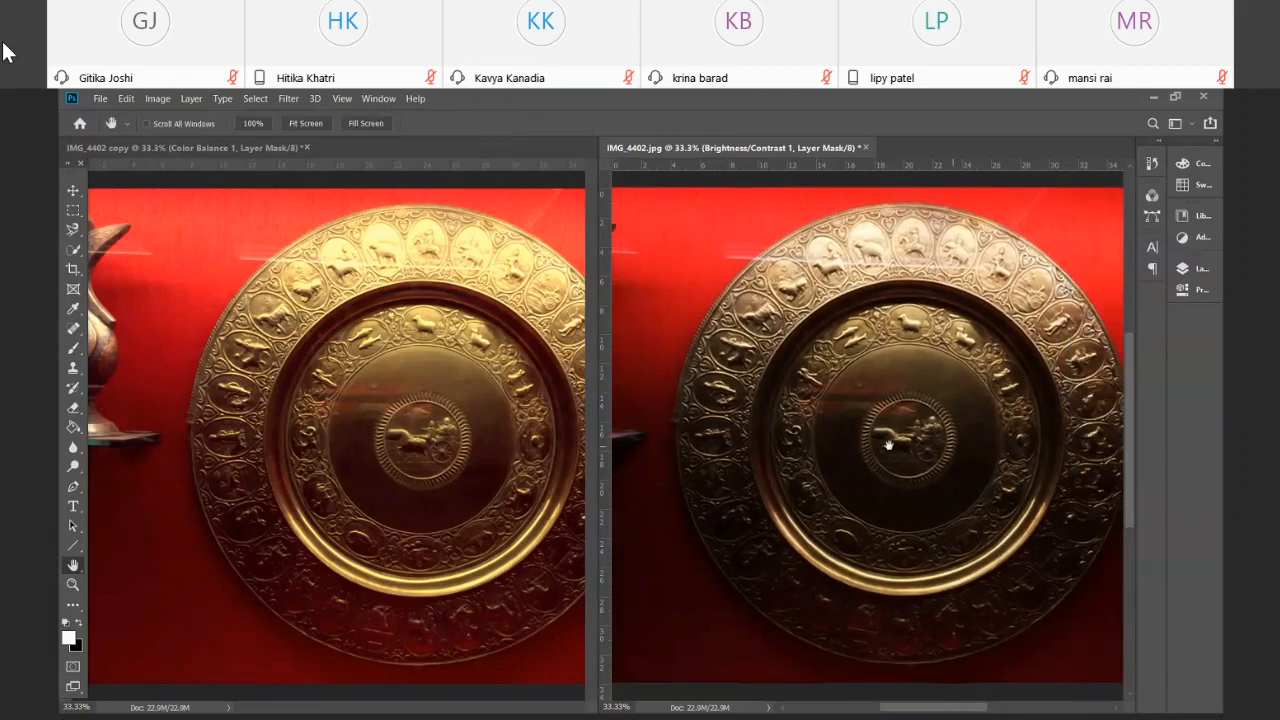
{"action": "left_click", "coordinate": [435, 438]}
{"action": "left_click_drag", "start_coordinate": [435, 438], "coordinate": [380, 428]}
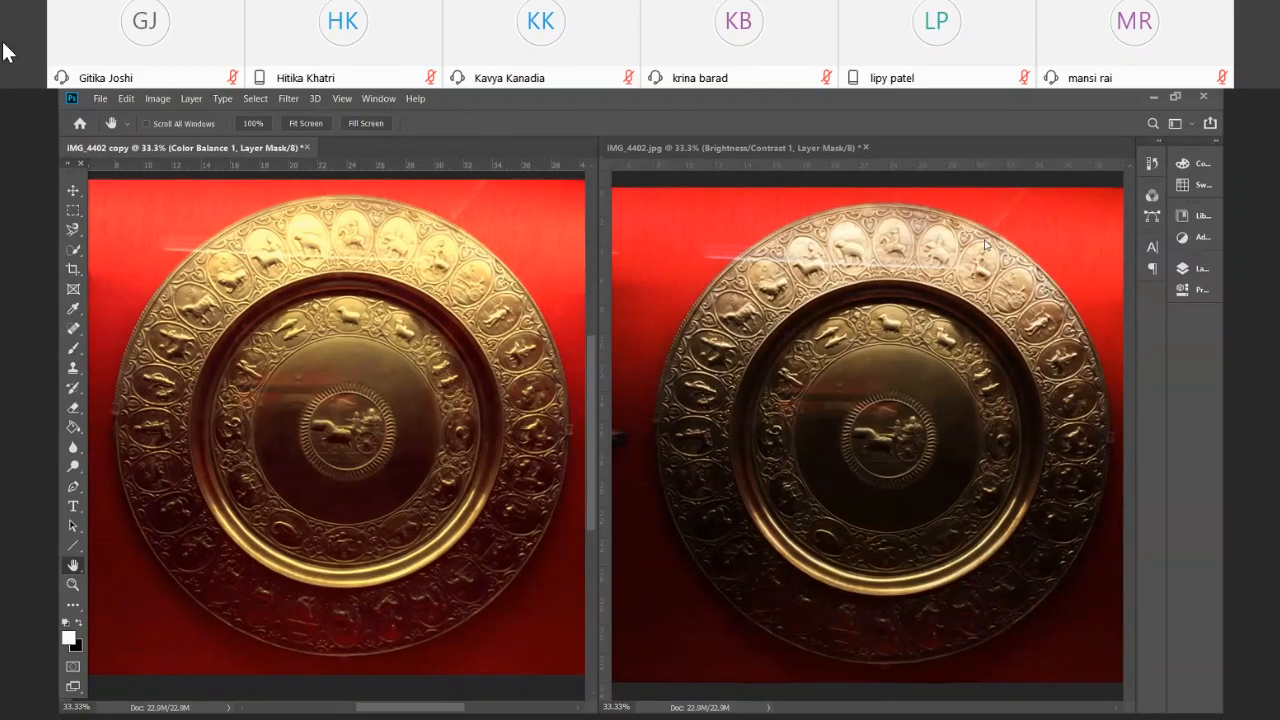
{"action": "left_click_drag", "start_coordinate": [324, 362], "coordinate": [320, 403]}
{"action": "left_click", "coordinate": [1183, 268]}
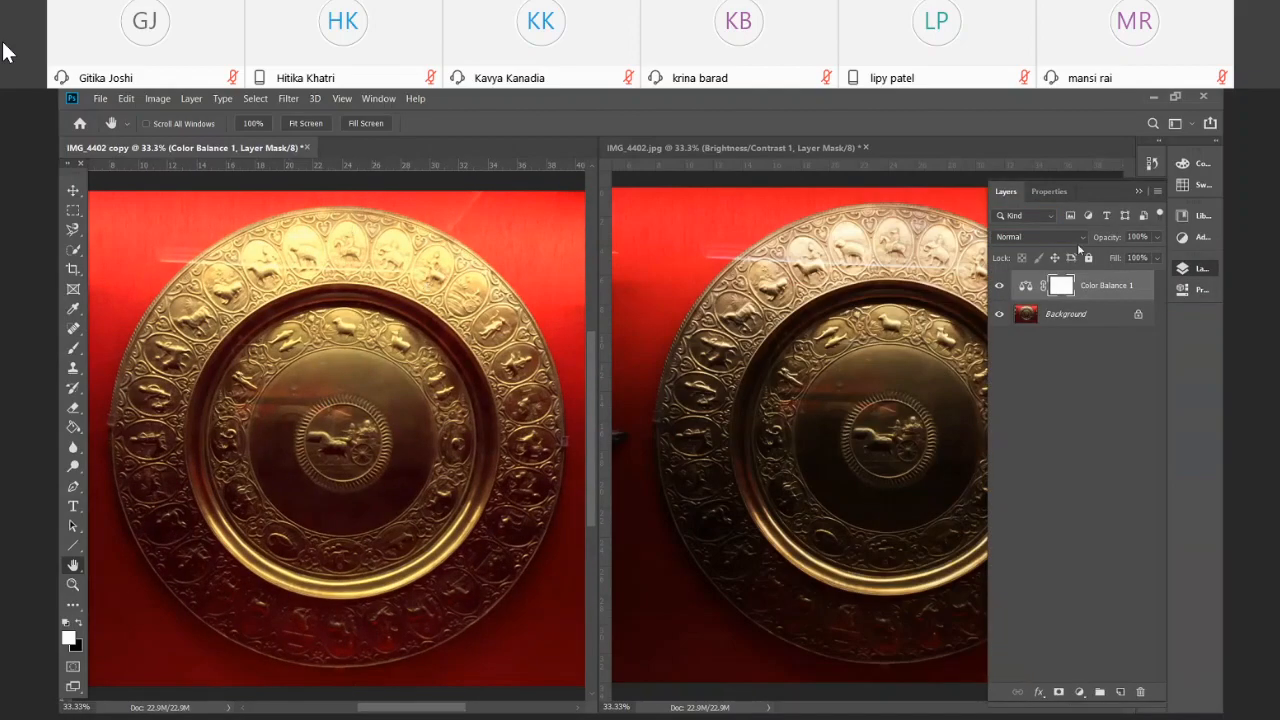
{"action": "left_click", "coordinate": [1079, 692]}
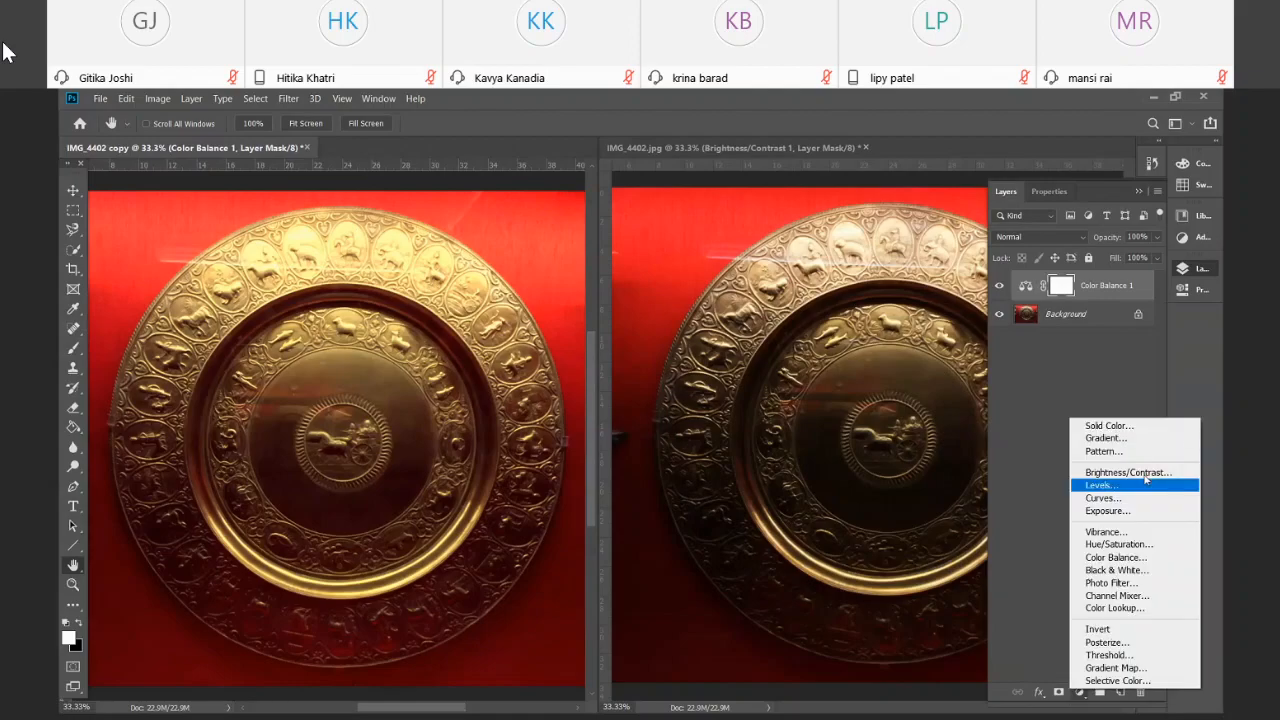
{"action": "left_click", "coordinate": [1144, 472]}
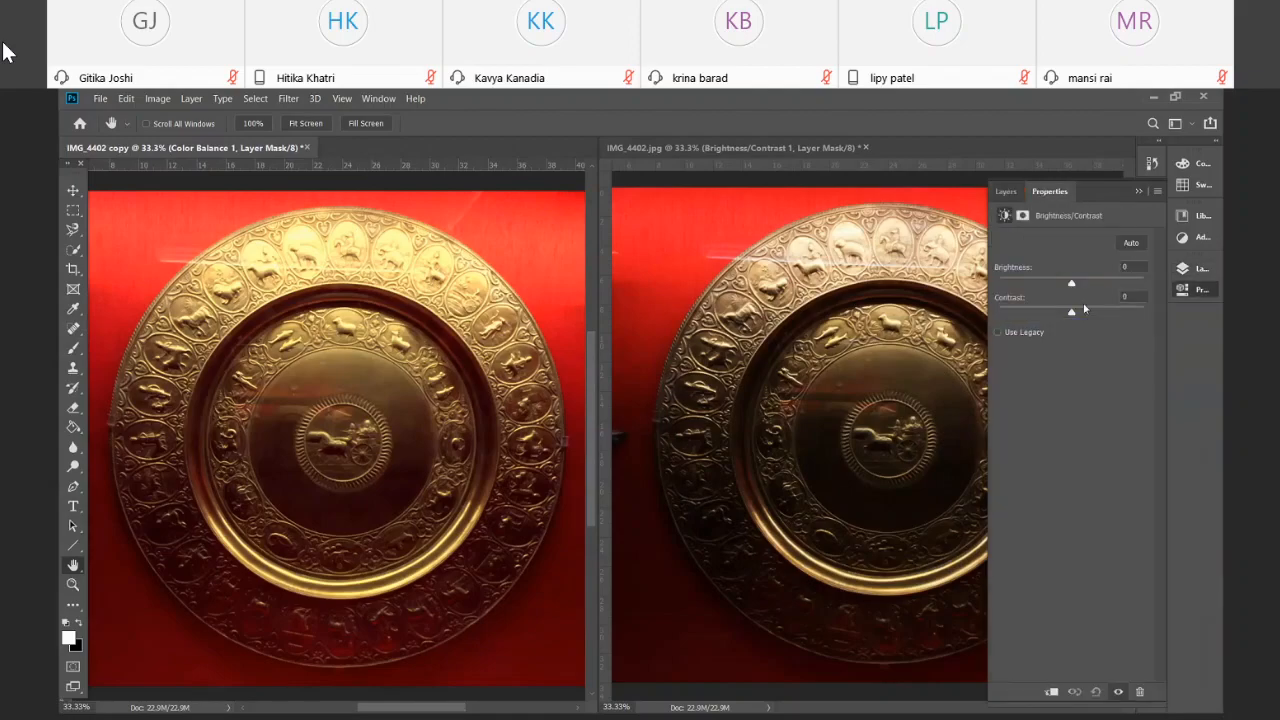
{"action": "left_click_drag", "start_coordinate": [1077, 313], "coordinate": [1112, 313]}
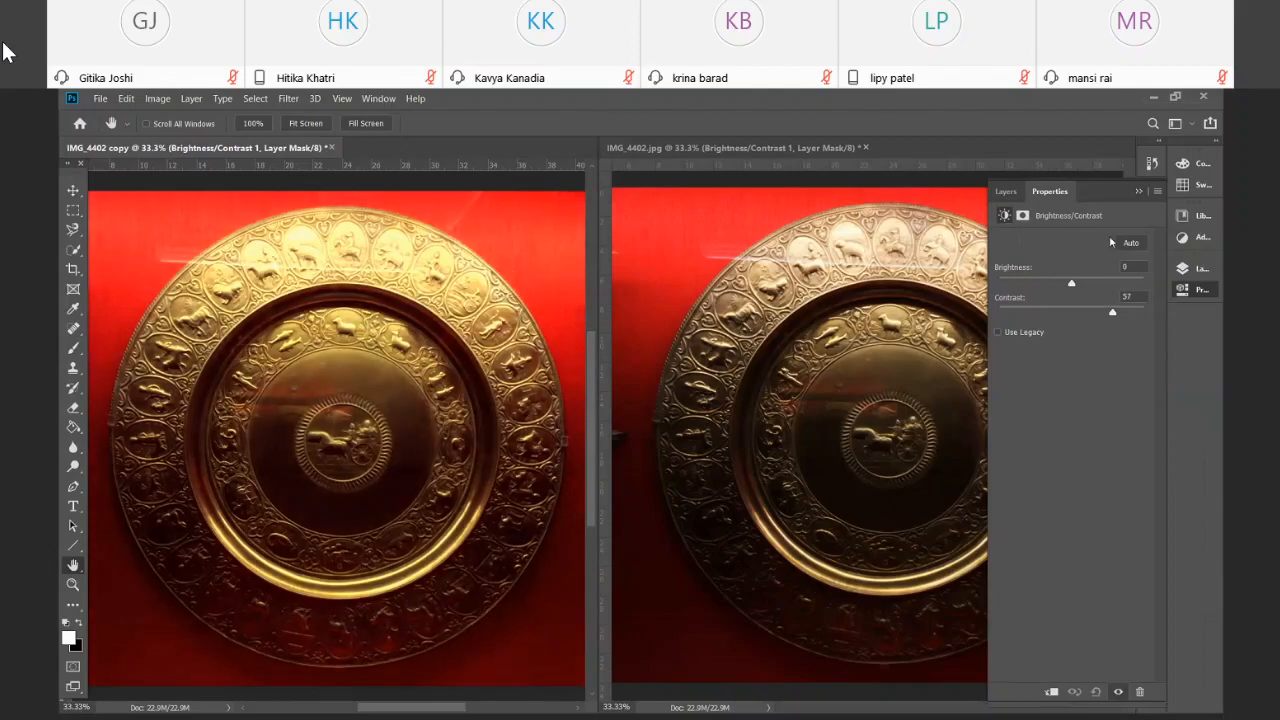
{"action": "left_click", "coordinate": [1180, 292]}
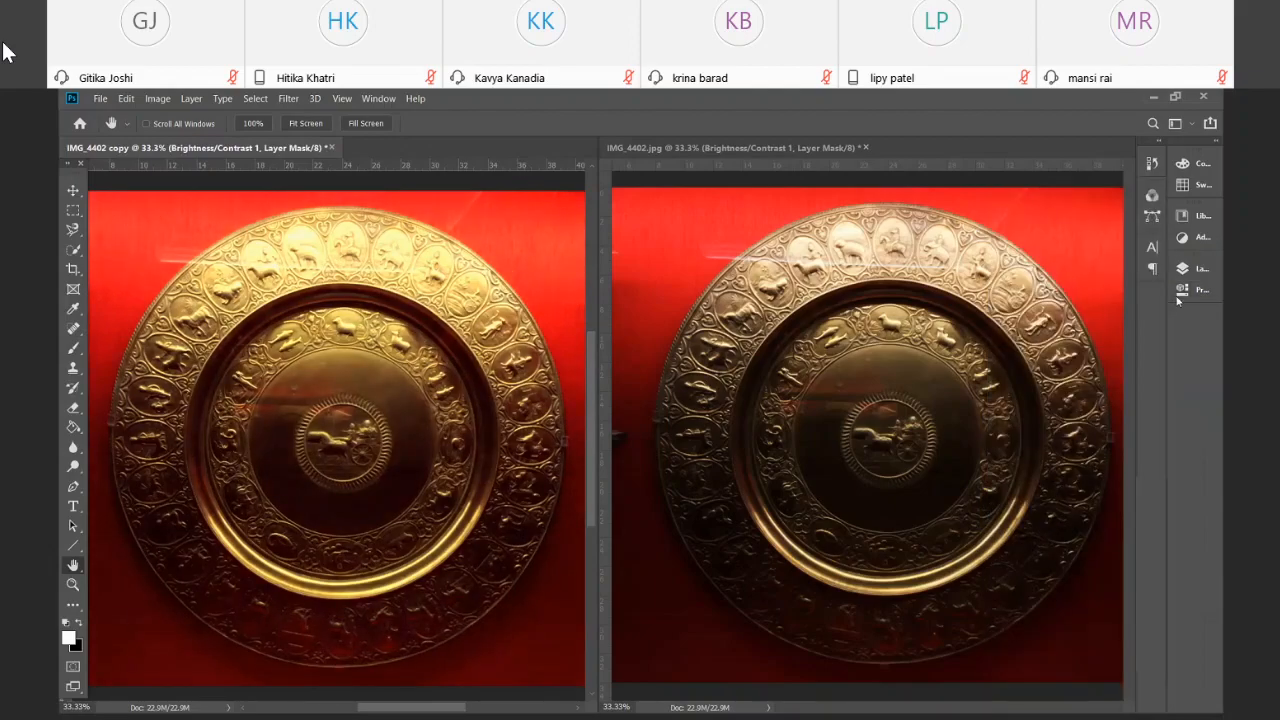
Compare the copy with its Color Balance and Brightness/Contrast layers hidden and shown in turn
{"action": "left_click", "coordinate": [1183, 268]}
{"action": "left_click", "coordinate": [999, 317]}
{"action": "left_click", "coordinate": [999, 317]}
{"action": "left_click", "coordinate": [999, 286]}
{"action": "left_click", "coordinate": [999, 286]}
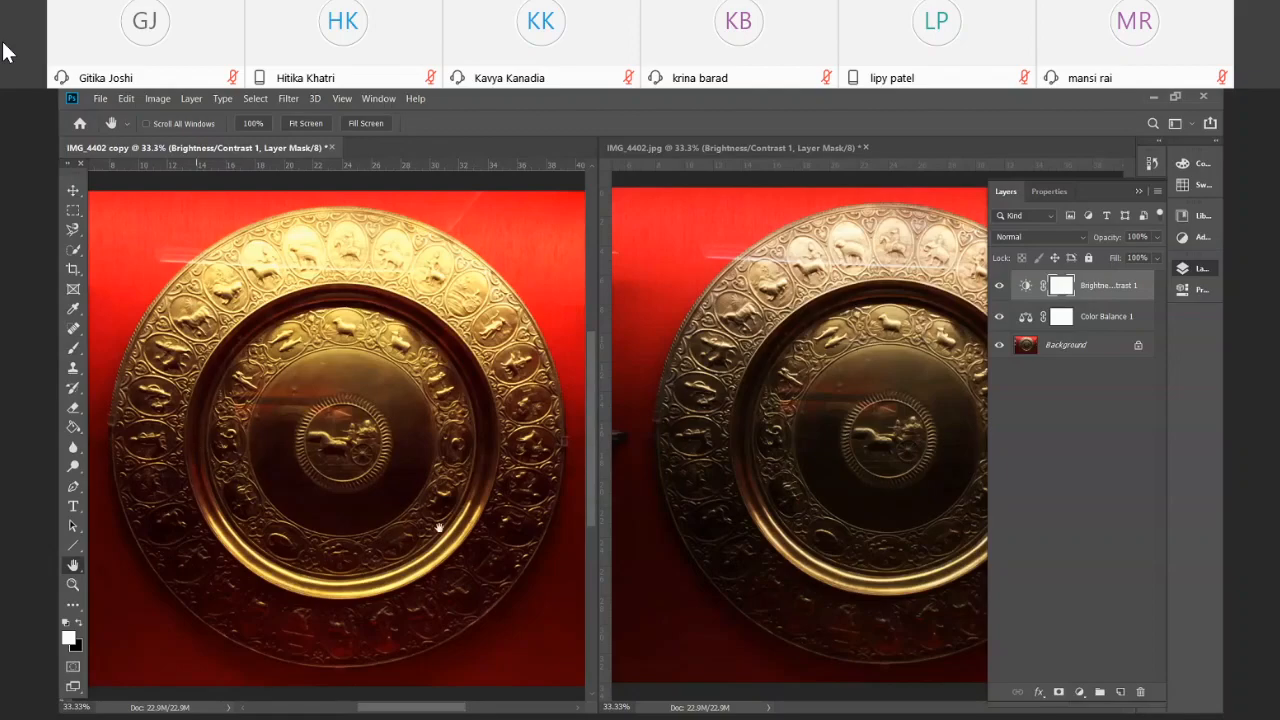
{"action": "left_click", "coordinate": [1210, 270]}
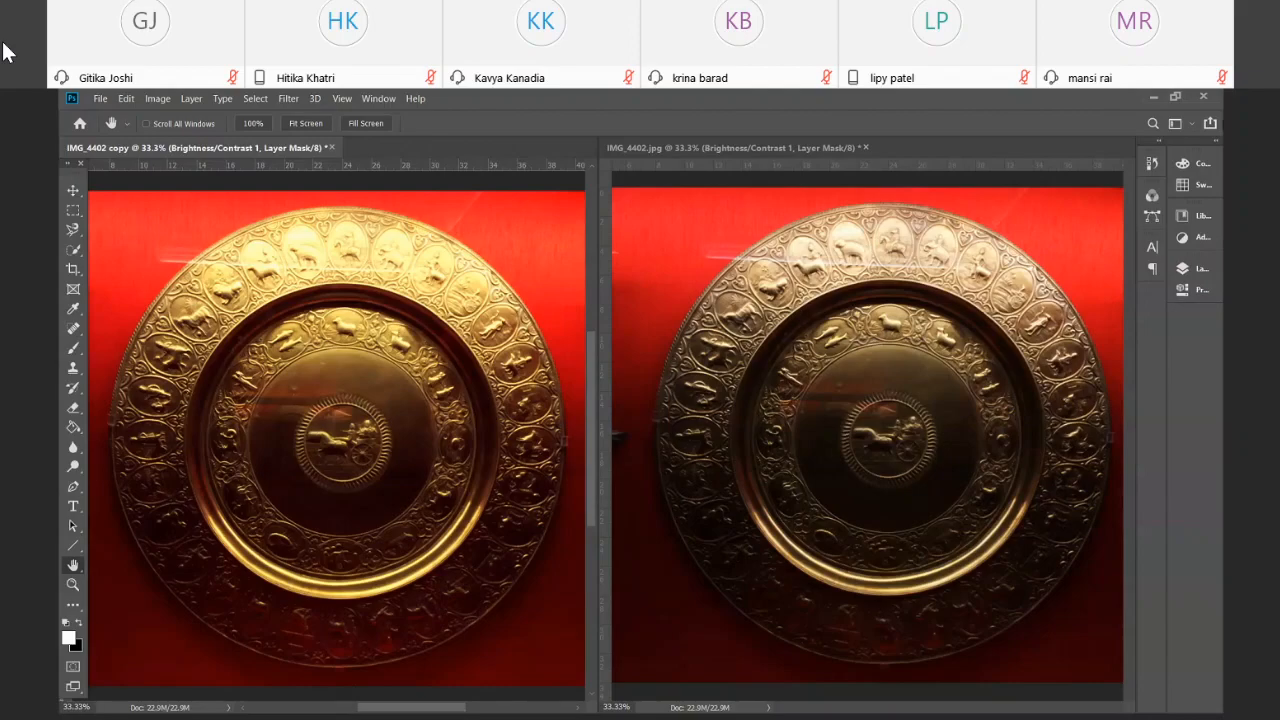
{"action": "left_click", "coordinate": [1190, 268]}
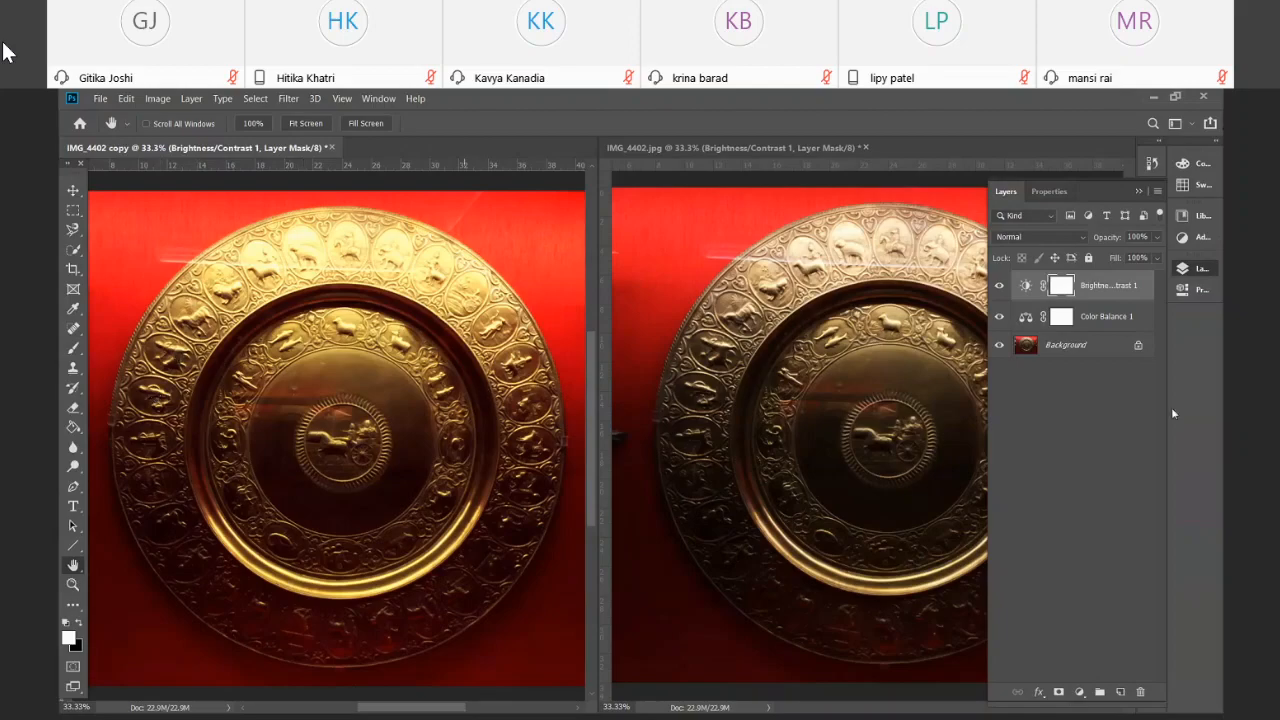
{"action": "left_click", "coordinate": [1068, 346]}
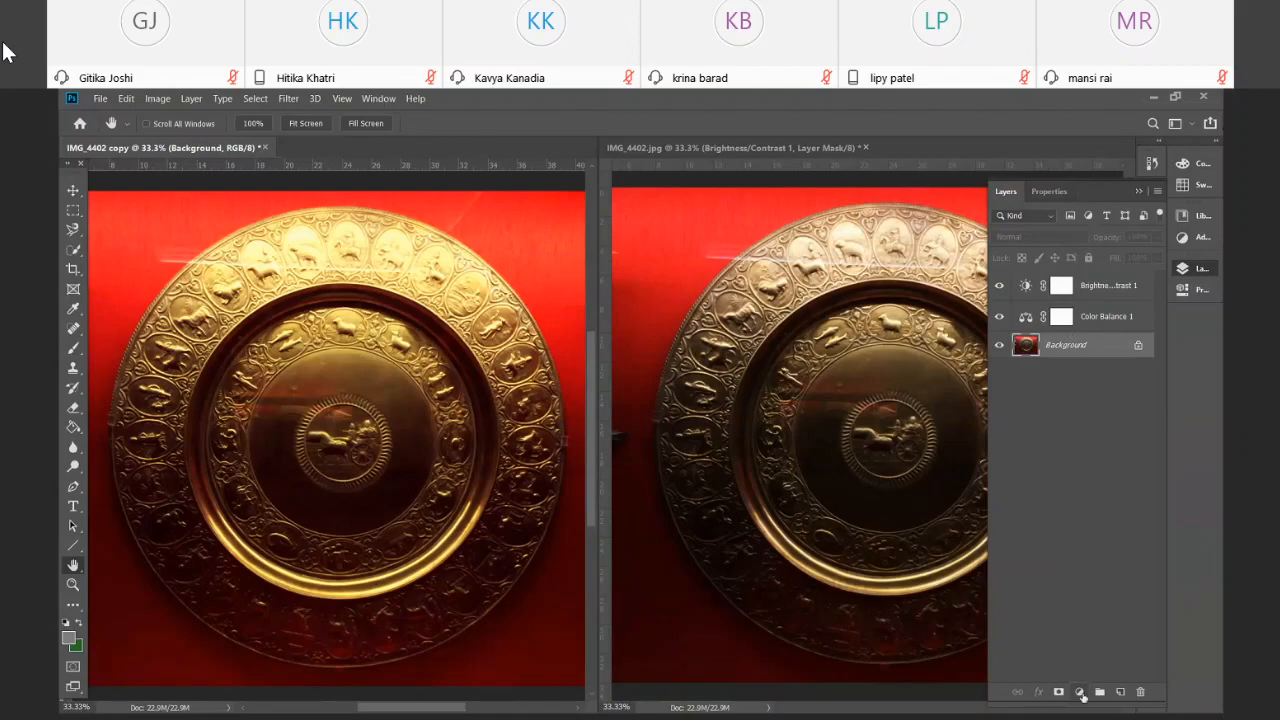
{"action": "left_click", "coordinate": [1080, 692]}
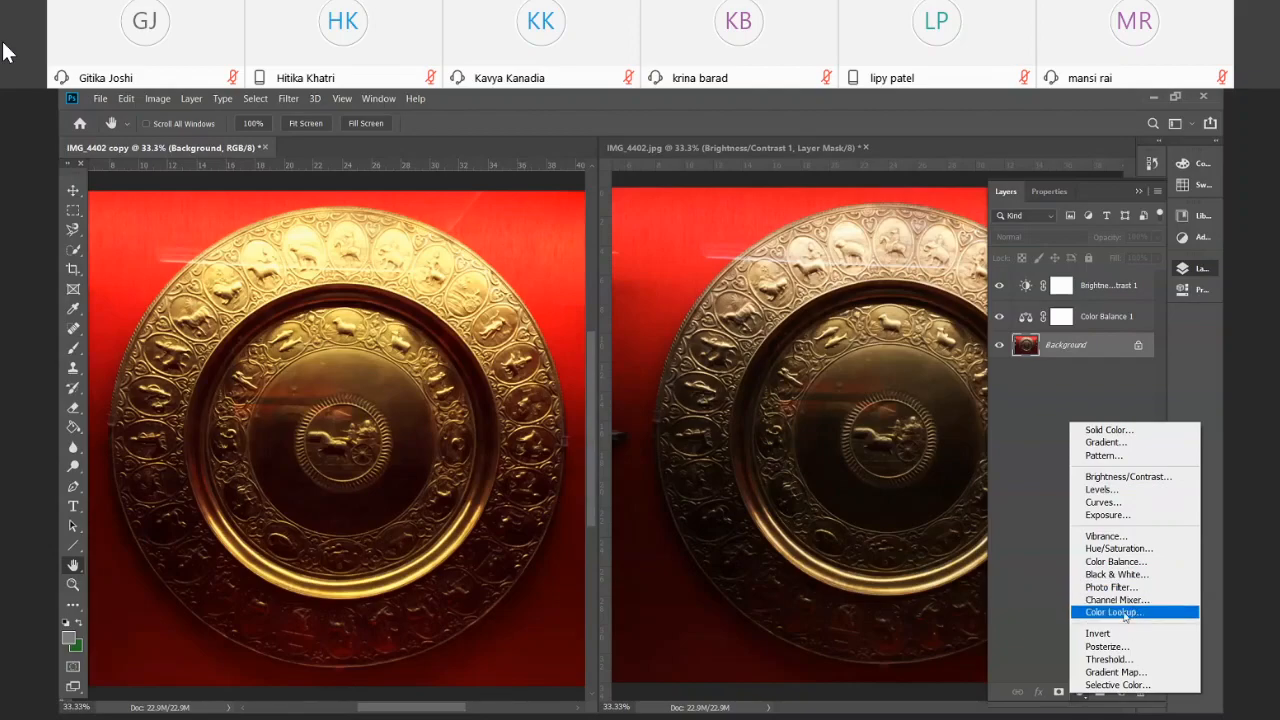
{"action": "left_click", "coordinate": [1112, 393]}
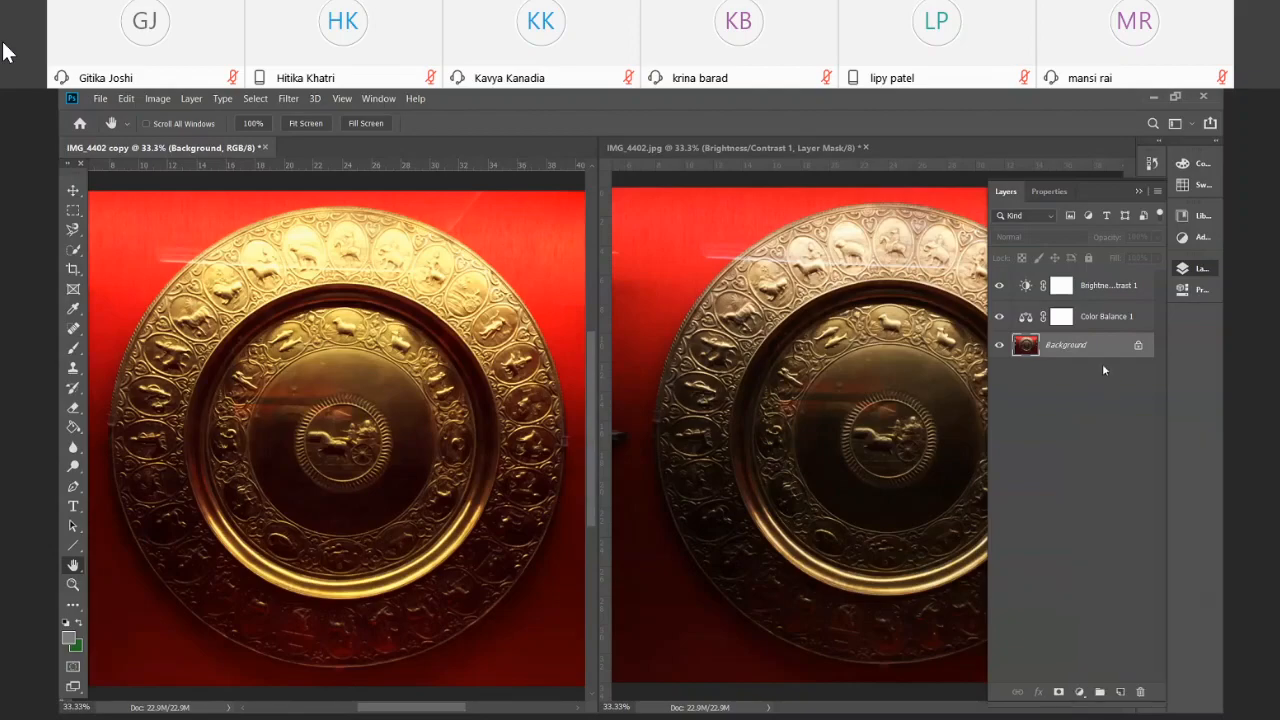
{"action": "right_click", "coordinate": [1078, 350]}
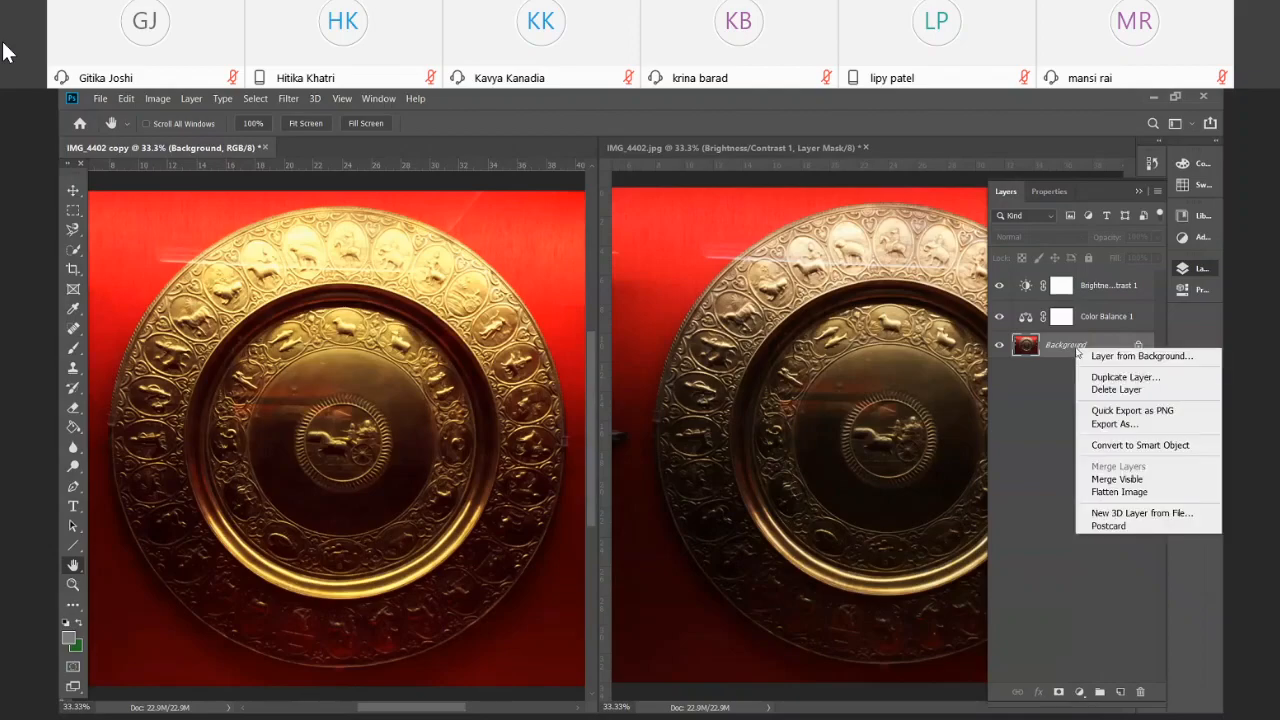
{"action": "left_click", "coordinate": [1046, 353]}
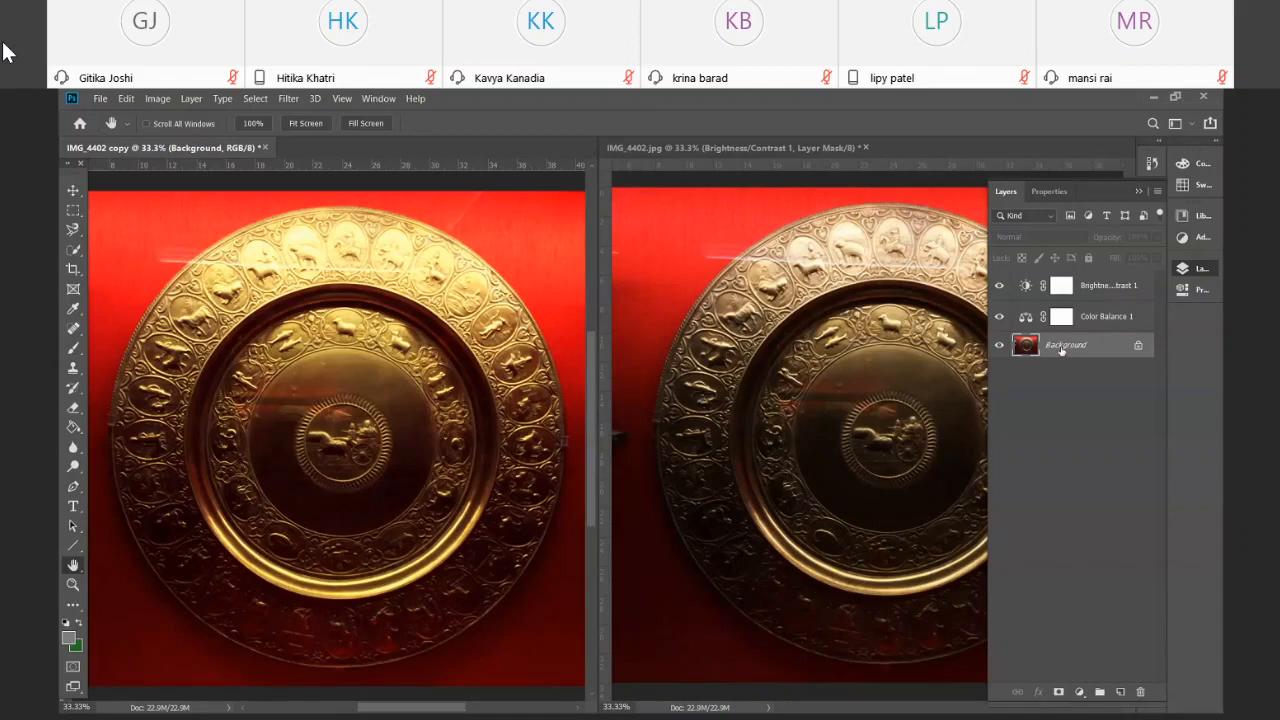
Duplicate the Background layer in the copied document and check the duplicate by hiding and showing it
{"action": "right_click", "coordinate": [1061, 350]}
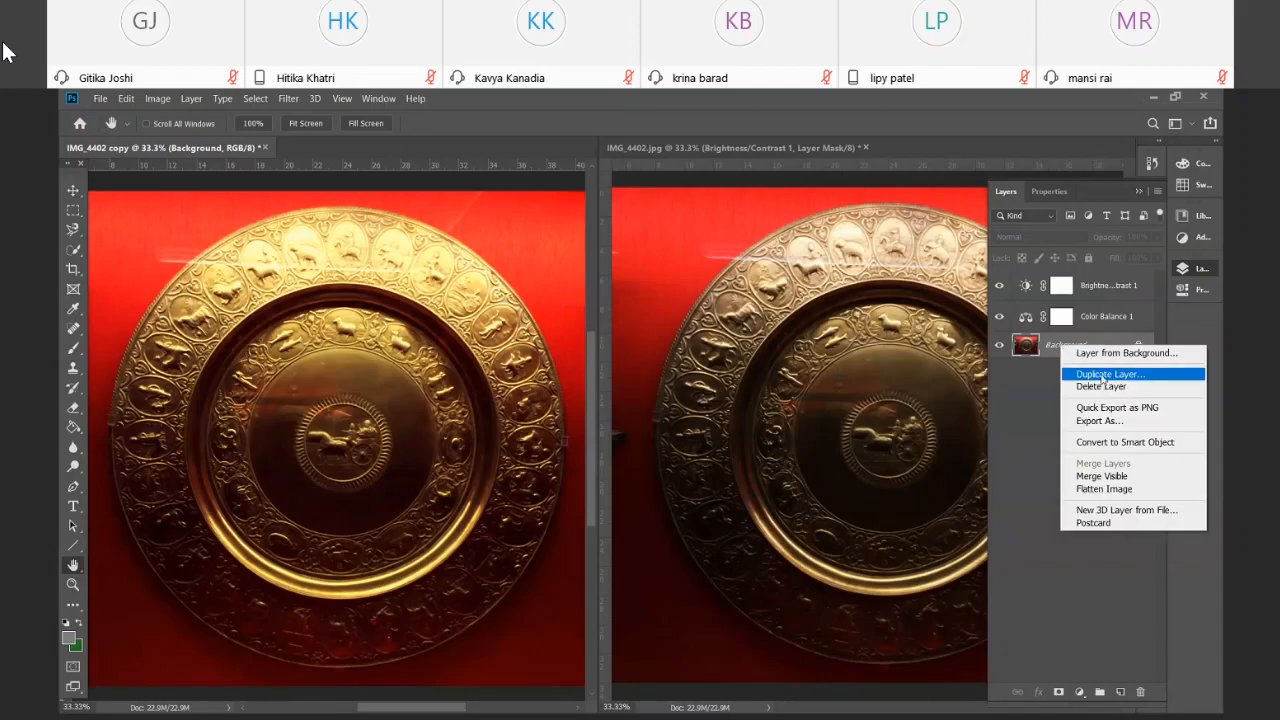
{"action": "left_click", "coordinate": [1100, 373]}
{"action": "left_click", "coordinate": [766, 258]}
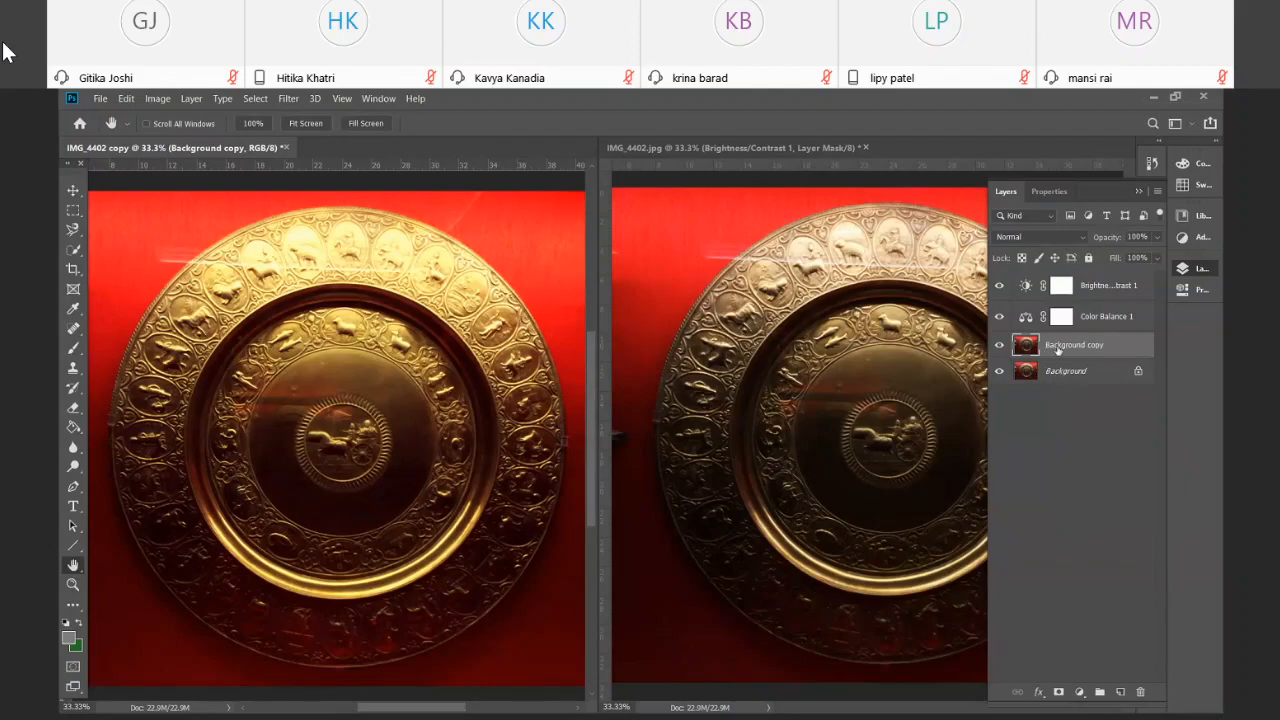
{"action": "left_click", "coordinate": [998, 346]}
{"action": "left_click", "coordinate": [998, 346]}
{"action": "left_click", "coordinate": [998, 346]}
{"action": "left_click", "coordinate": [998, 346]}
Start a Shadows/Highlights adjustment on the Background copy layer and show its additional options
{"action": "left_click", "coordinate": [158, 99]}
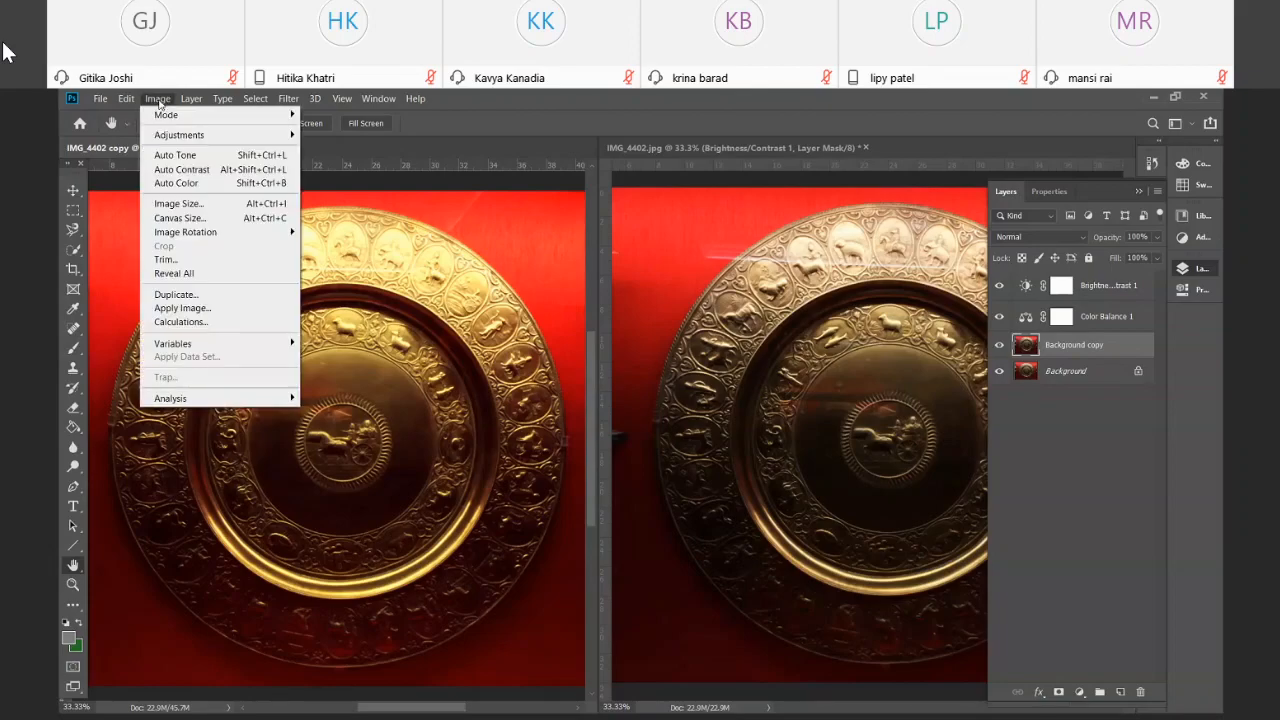
{"action": "mouse_move", "coordinate": [186, 137]}
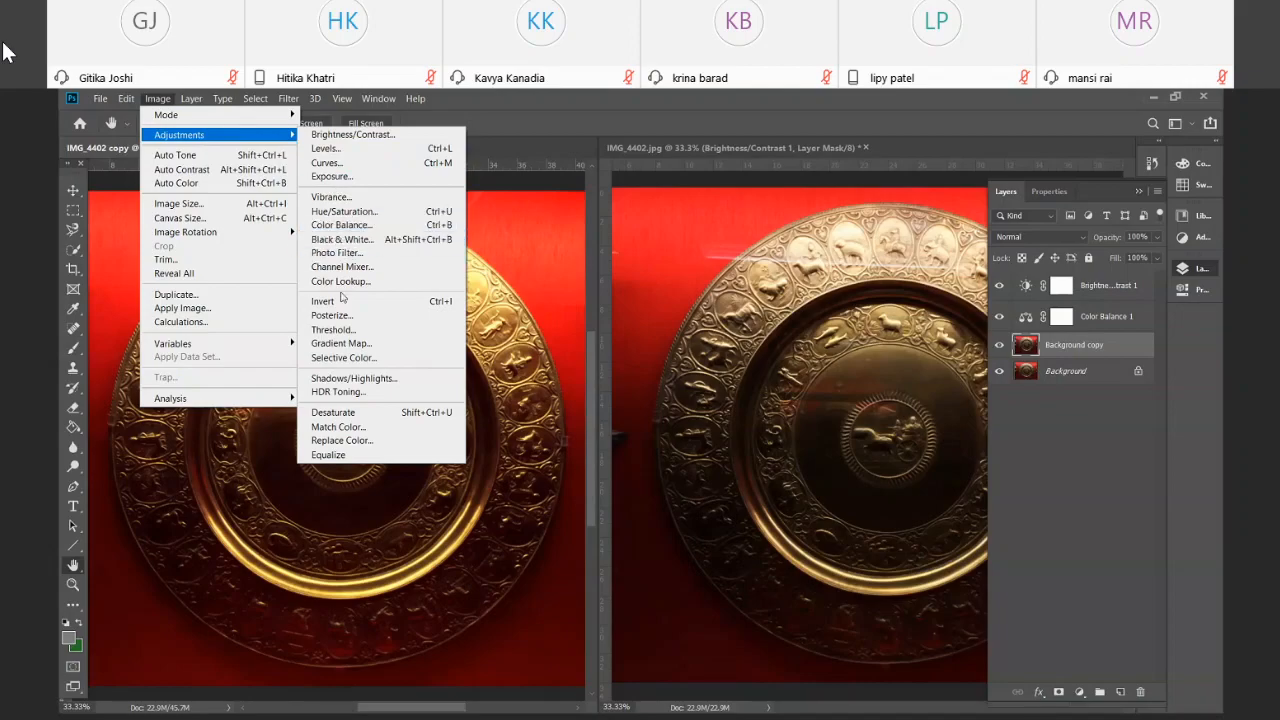
{"action": "left_click", "coordinate": [389, 379]}
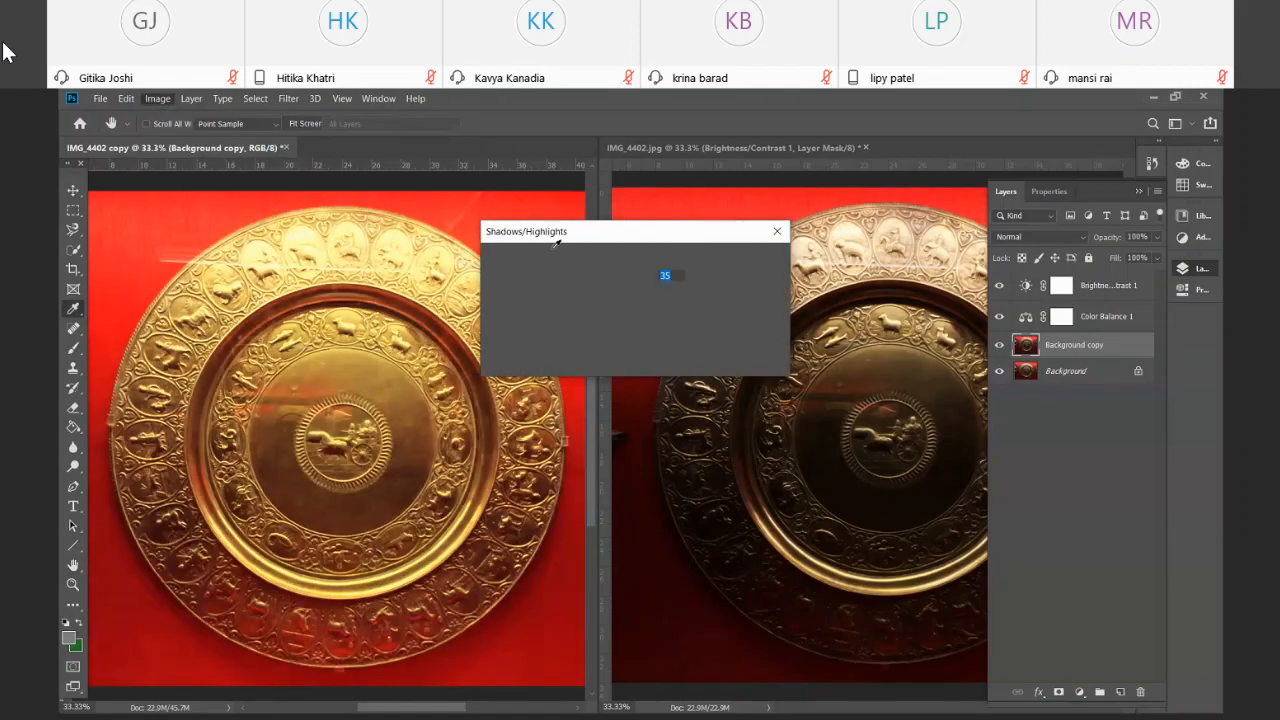
{"action": "left_click_drag", "start_coordinate": [573, 235], "coordinate": [637, 115]}
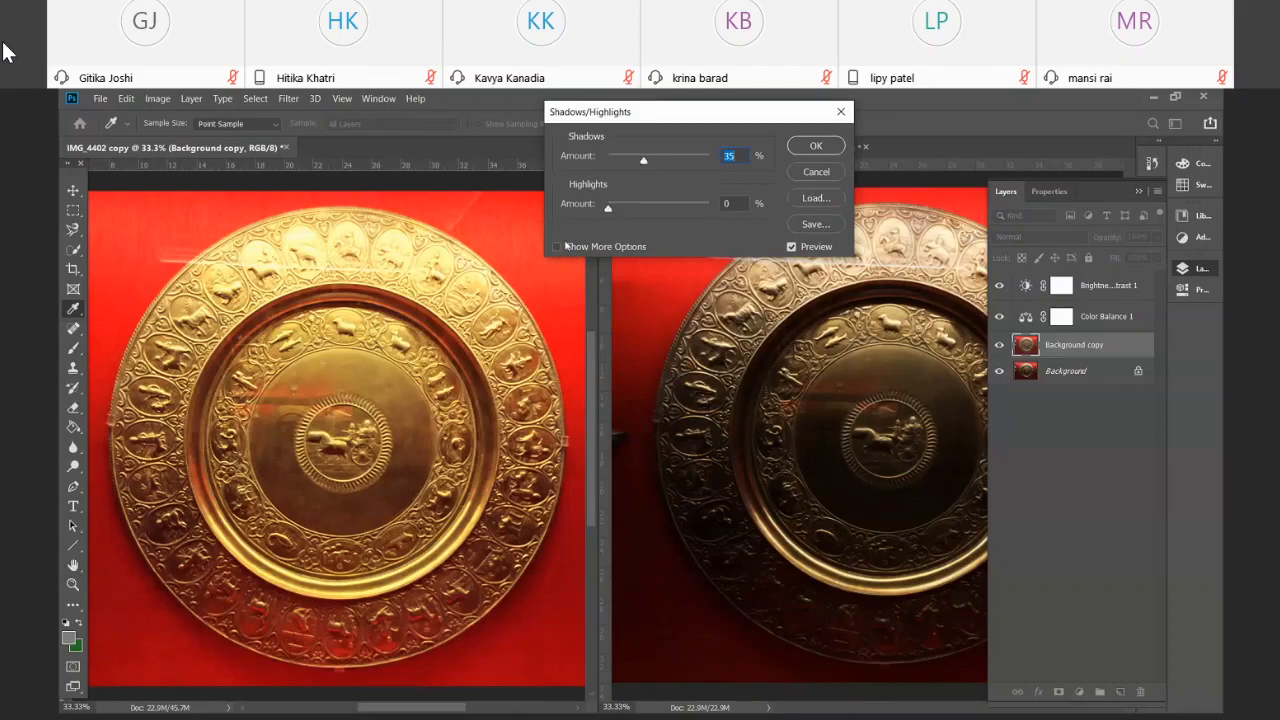
{"action": "left_click", "coordinate": [559, 247]}
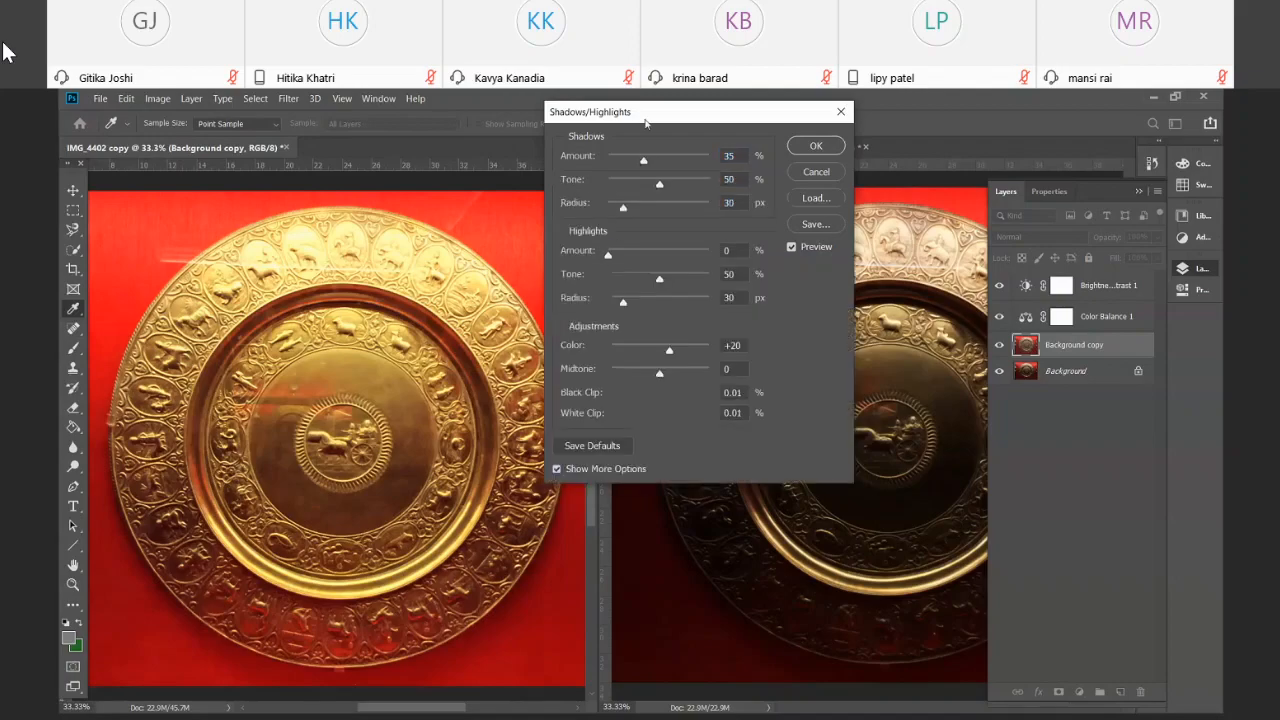
Set the amount, tone and radius of both shadows and highlights to 0, and the color adjustment to -4
{"action": "left_click_drag", "start_coordinate": [647, 113], "coordinate": [677, 168]}
{"action": "left_click_drag", "start_coordinate": [672, 216], "coordinate": [586, 220]}
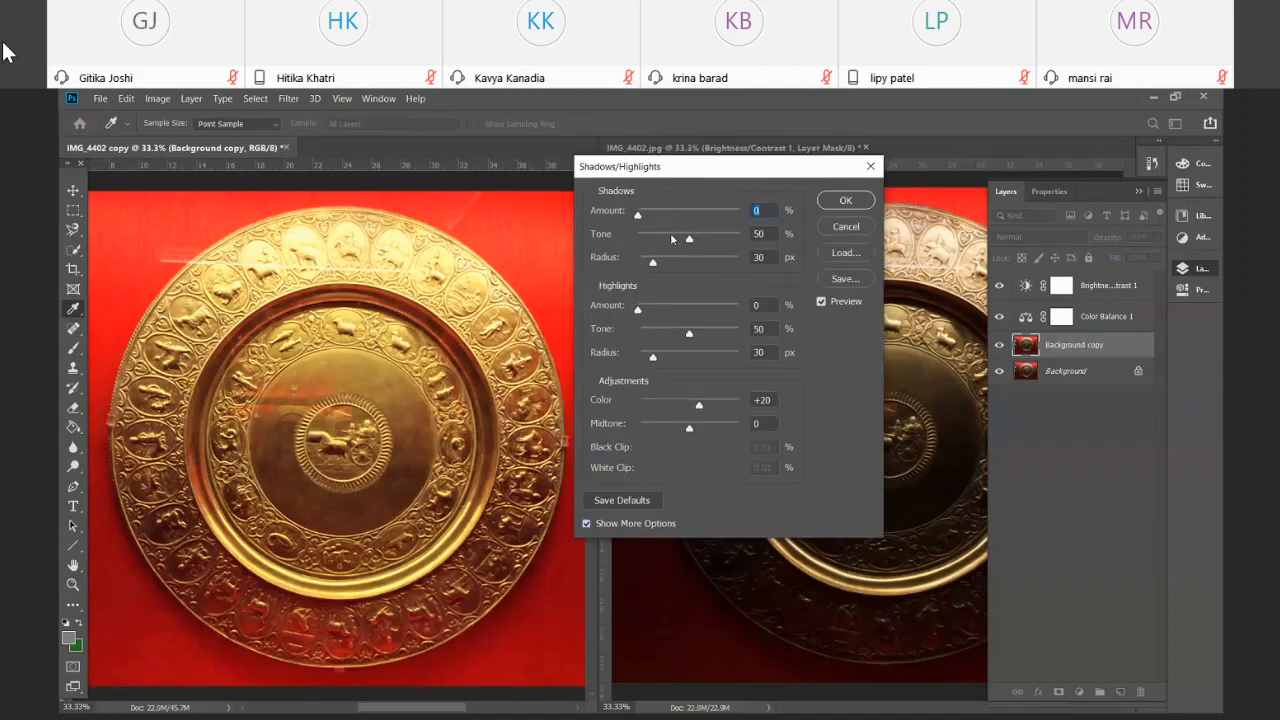
{"action": "left_click_drag", "start_coordinate": [688, 240], "coordinate": [637, 260]}
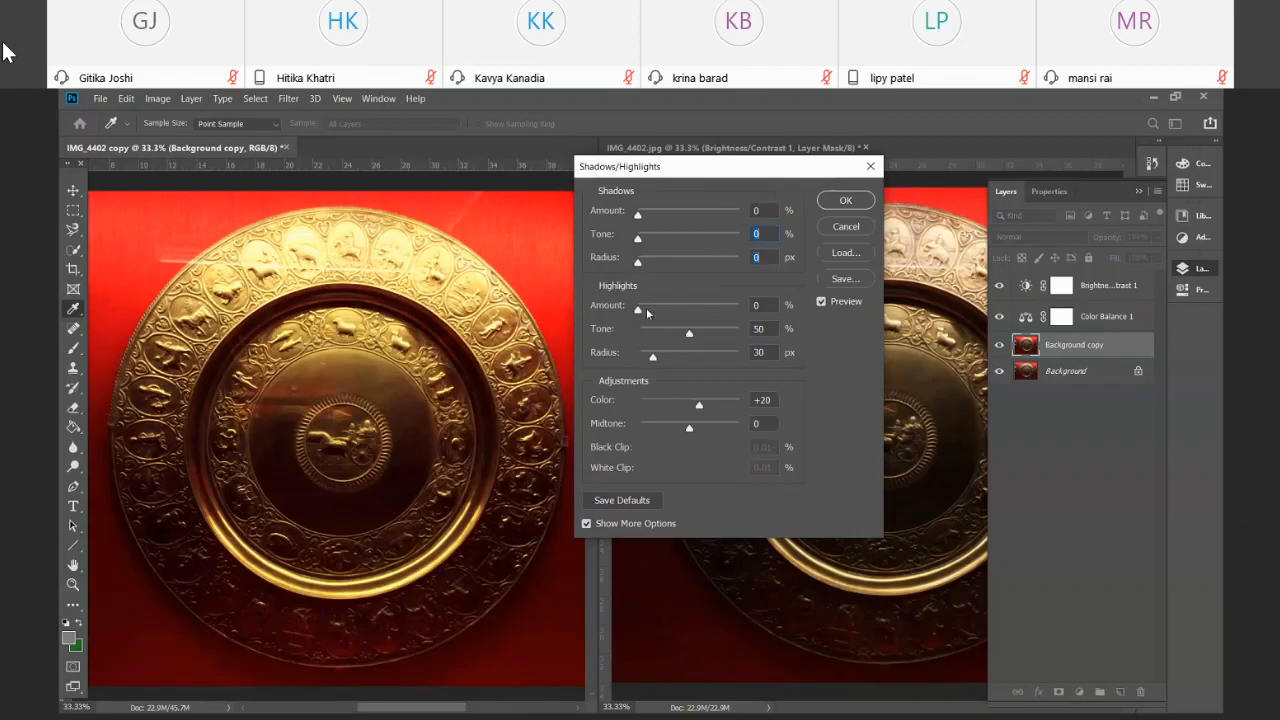
{"action": "left_click_drag", "start_coordinate": [688, 335], "coordinate": [607, 379]}
{"action": "left_click", "coordinate": [758, 400]}
{"action": "double_click", "coordinate": [760, 400]}
{"action": "left_click_drag", "start_coordinate": [699, 405], "coordinate": [688, 411]}
Set the shadows amount to 21%, tone to 24% and radius to 49 px
{"action": "left_click_drag", "start_coordinate": [638, 214], "coordinate": [638, 241]}
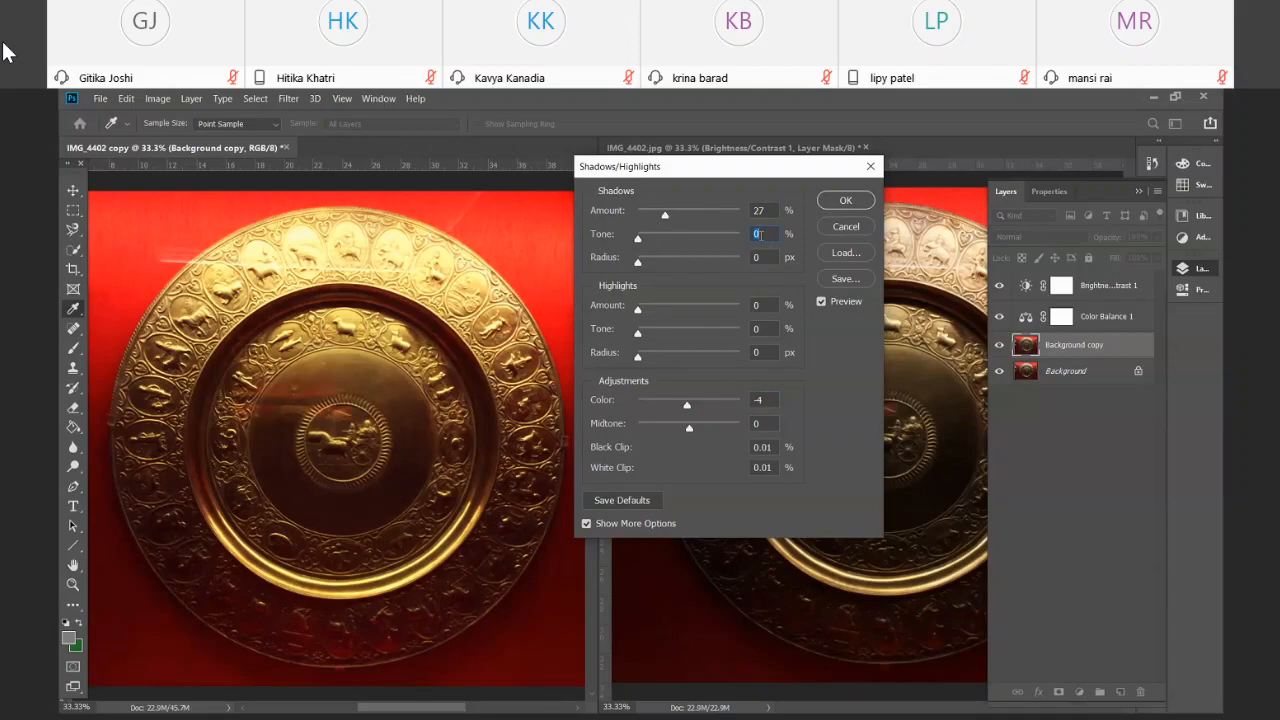
{"action": "left_click_drag", "start_coordinate": [667, 218], "coordinate": [654, 217]}
{"action": "left_click_drag", "start_coordinate": [654, 216], "coordinate": [649, 238]}
{"action": "left_click_drag", "start_coordinate": [649, 238], "coordinate": [664, 240]}
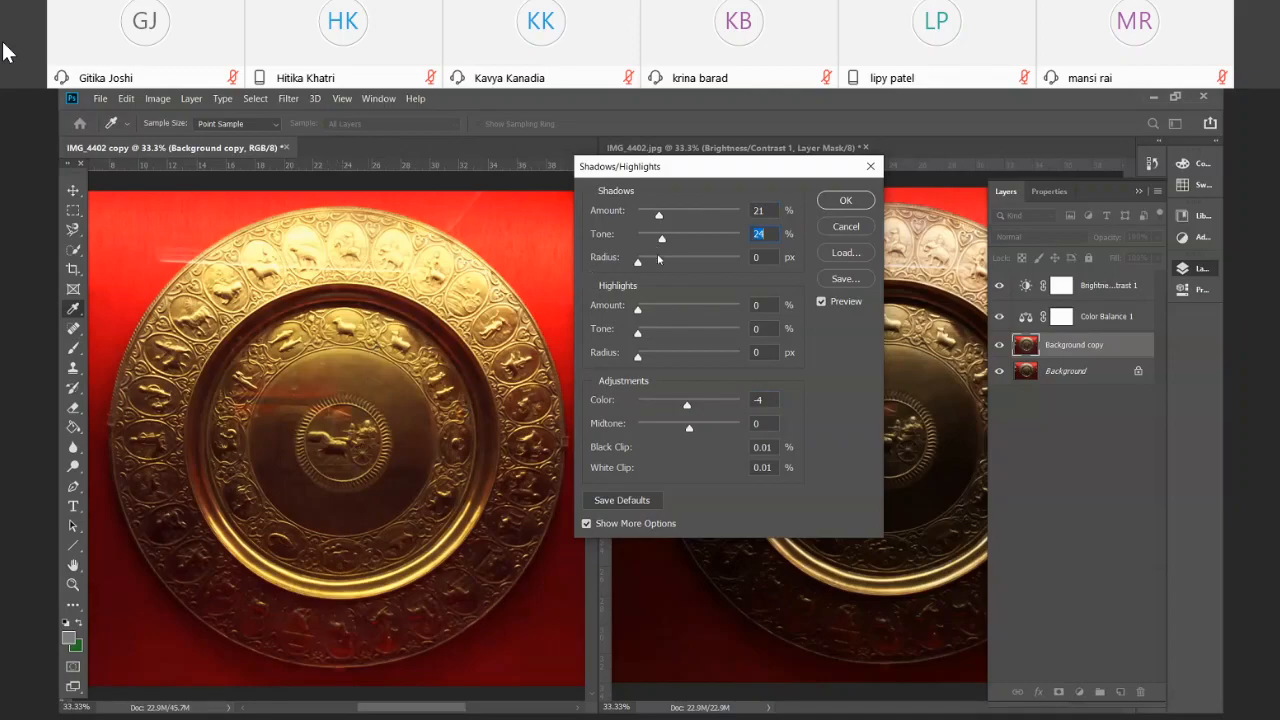
{"action": "left_click_drag", "start_coordinate": [638, 262], "coordinate": [664, 266]}
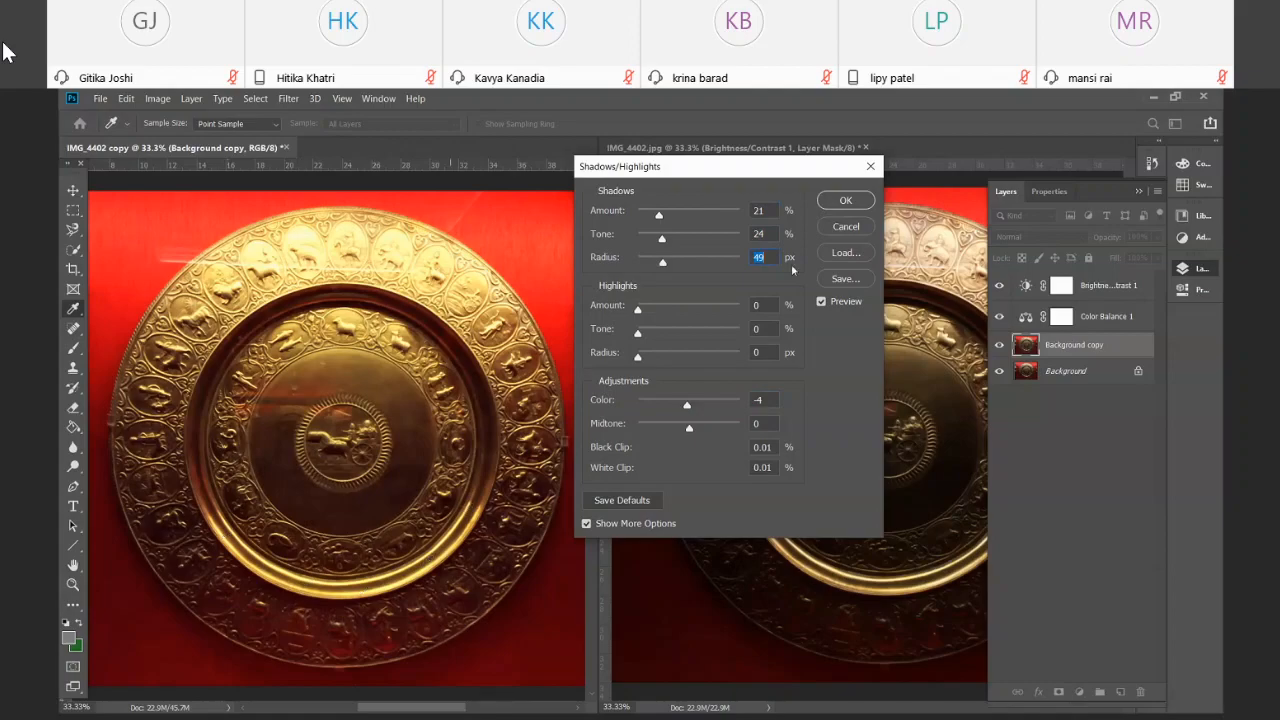
Compare the plate with and without the shadow adjustment by repeatedly switching the preview off and on
{"action": "left_click", "coordinate": [822, 302]}
{"action": "left_click", "coordinate": [822, 302]}
{"action": "left_click", "coordinate": [822, 302]}
{"action": "left_click", "coordinate": [822, 302]}
{"action": "left_click", "coordinate": [822, 302]}
{"action": "left_click", "coordinate": [822, 302]}
{"action": "left_click", "coordinate": [822, 302]}
{"action": "left_click", "coordinate": [822, 302]}
{"action": "left_click", "coordinate": [822, 302]}
{"action": "left_click", "coordinate": [822, 302]}
{"action": "left_click", "coordinate": [822, 302]}
{"action": "left_click", "coordinate": [822, 302]}
{"action": "left_click", "coordinate": [822, 302]}
{"action": "left_click", "coordinate": [822, 302]}
{"action": "left_click", "coordinate": [822, 302]}
{"action": "left_click", "coordinate": [822, 302]}
{"action": "left_click", "coordinate": [822, 302]}
{"action": "left_click", "coordinate": [822, 302]}
{"action": "left_click", "coordinate": [822, 302]}
{"action": "left_click", "coordinate": [822, 302]}
Set the midtone adjustment to +33 and compare the plate with the preview off and on
{"action": "left_click_drag", "start_coordinate": [688, 428], "coordinate": [706, 428]}
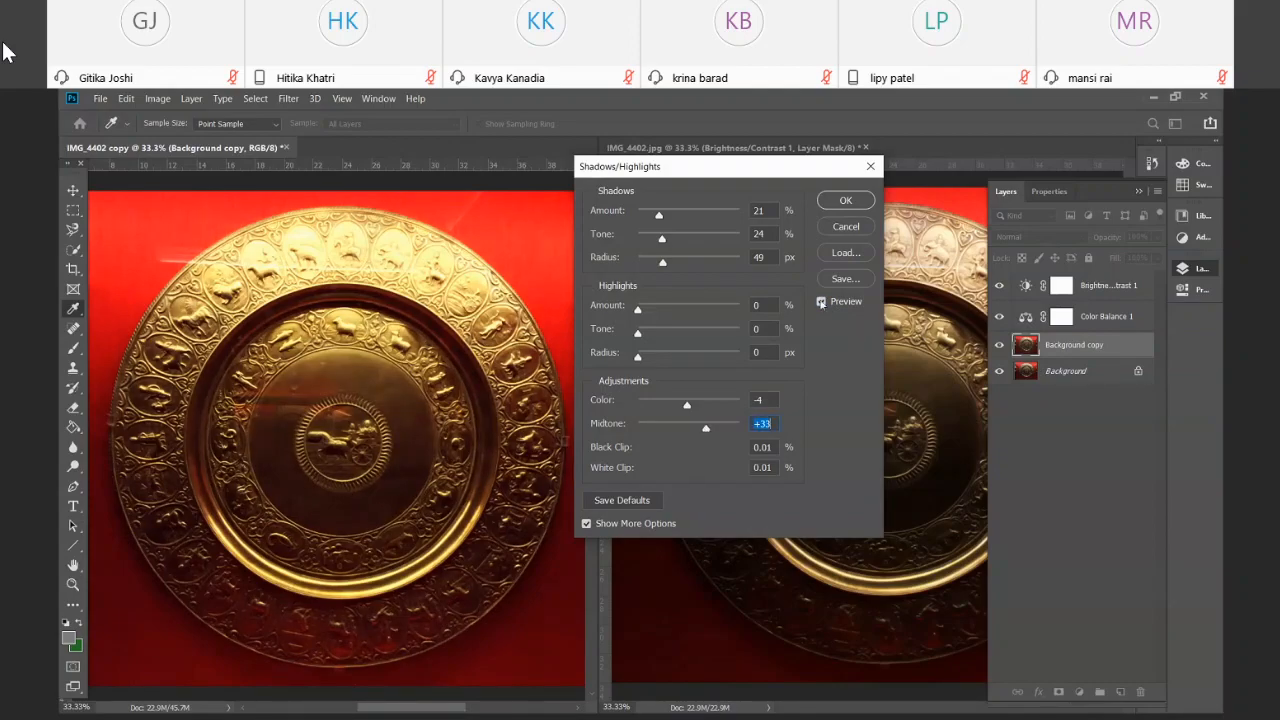
{"action": "left_click", "coordinate": [821, 301]}
{"action": "left_click", "coordinate": [821, 301]}
{"action": "left_click", "coordinate": [821, 301]}
{"action": "left_click", "coordinate": [821, 301]}
{"action": "left_click", "coordinate": [821, 301]}
{"action": "left_click", "coordinate": [821, 301]}
{"action": "left_click", "coordinate": [821, 301]}
{"action": "left_click", "coordinate": [821, 301]}
{"action": "left_click", "coordinate": [821, 301]}
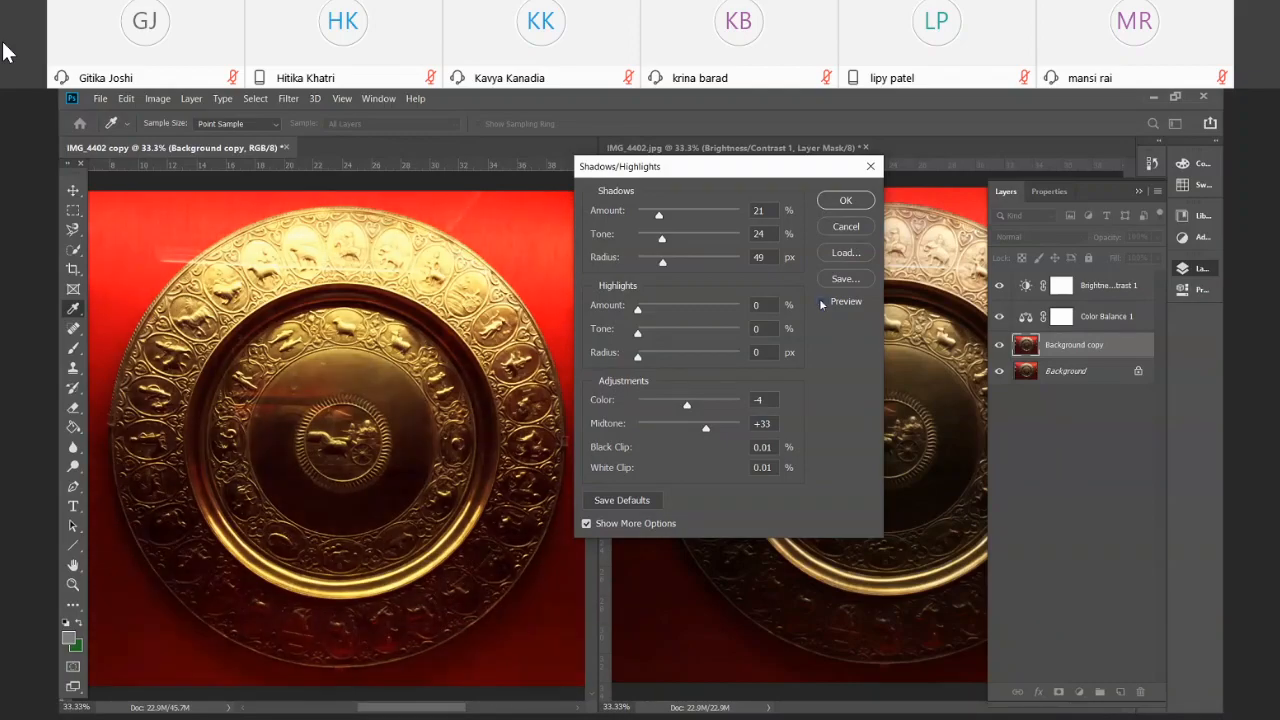
{"action": "left_click", "coordinate": [821, 301]}
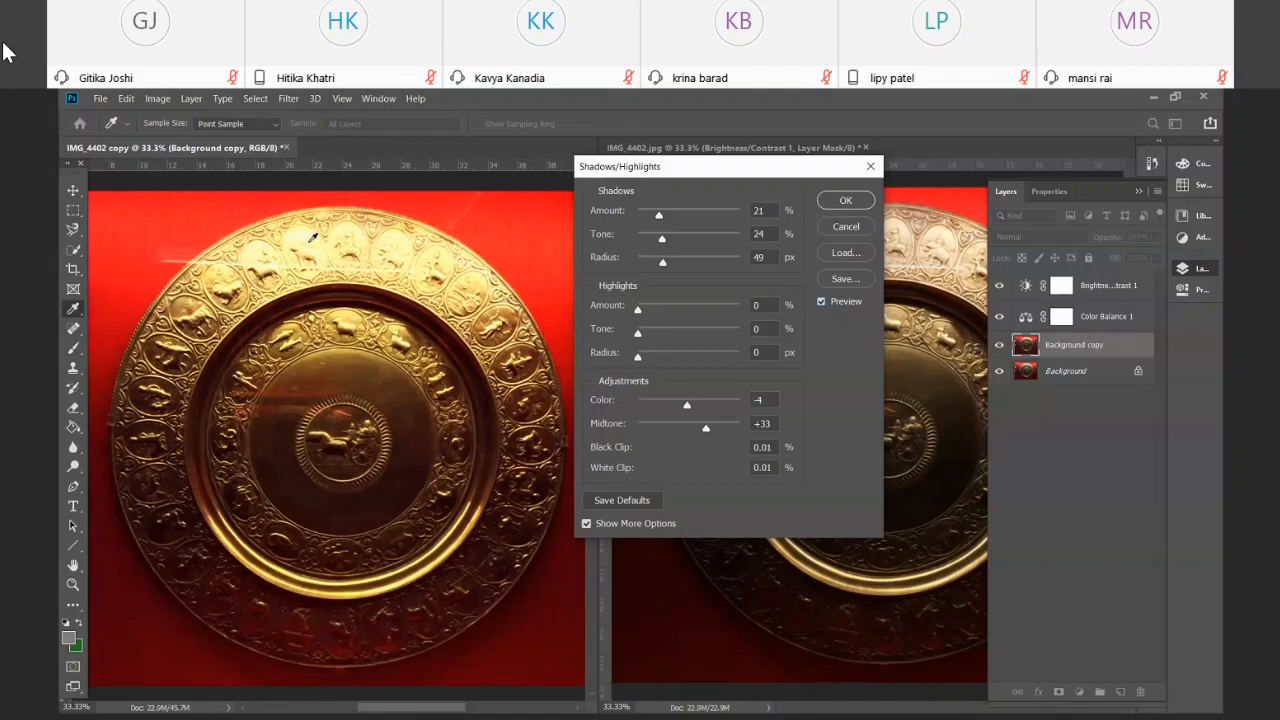
Set the highlights amount to 27% and tone to 53%, and check their effect with the preview off and on
{"action": "left_click_drag", "start_coordinate": [638, 311], "coordinate": [703, 331]}
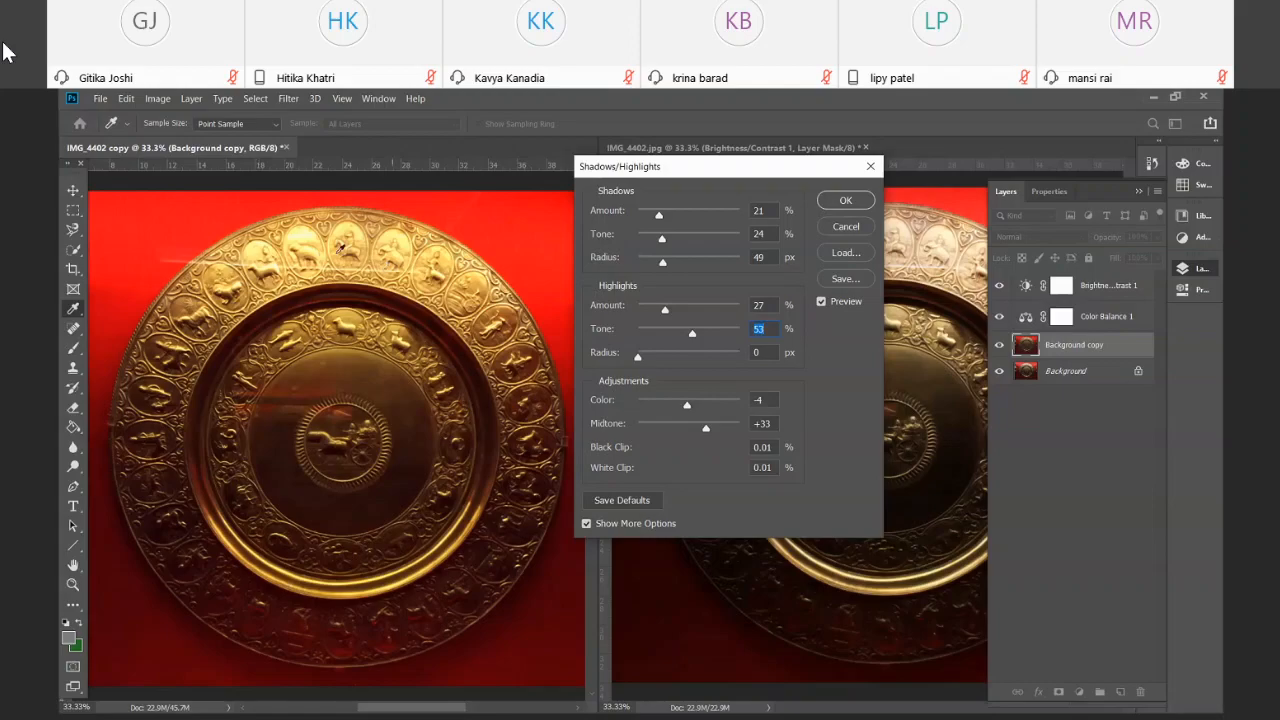
{"action": "left_click", "coordinate": [822, 302]}
{"action": "left_click", "coordinate": [822, 302]}
{"action": "left_click", "coordinate": [822, 302]}
{"action": "left_click", "coordinate": [822, 302]}
{"action": "left_click", "coordinate": [822, 301]}
{"action": "left_click", "coordinate": [822, 301]}
{"action": "left_click", "coordinate": [822, 301]}
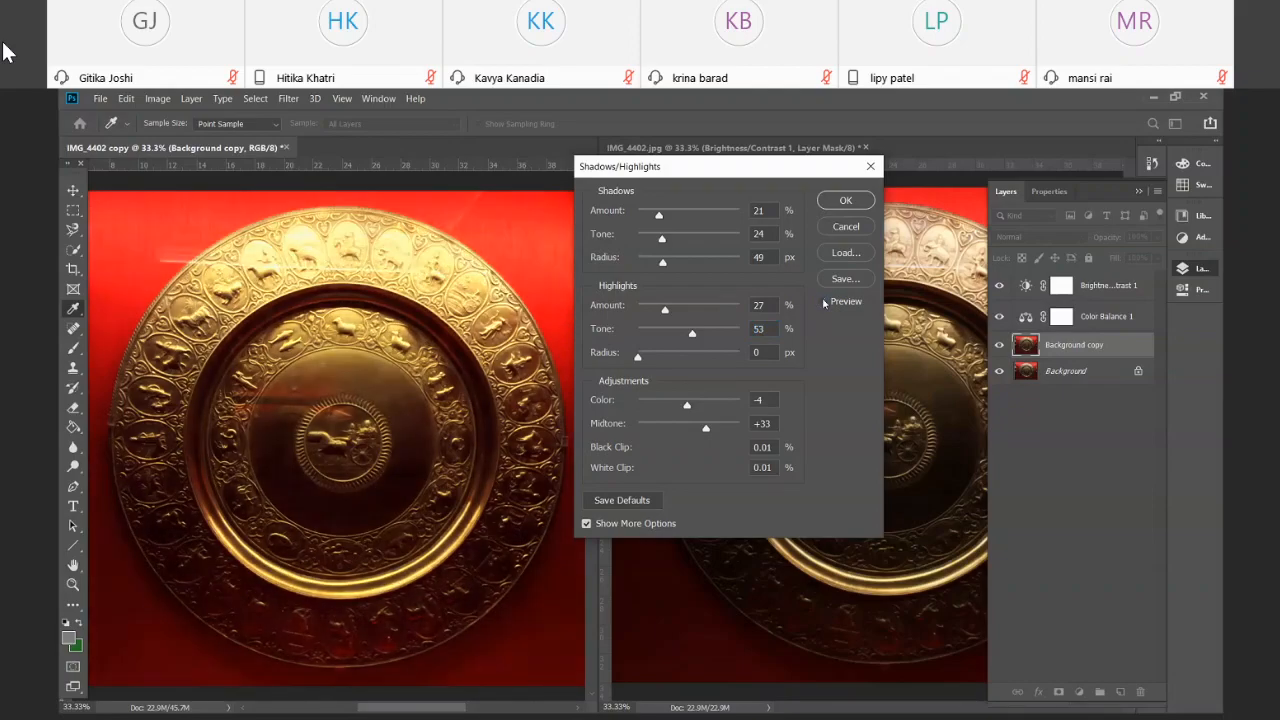
{"action": "left_click", "coordinate": [822, 302]}
{"action": "left_click", "coordinate": [822, 301]}
{"action": "left_click", "coordinate": [822, 301]}
{"action": "left_click", "coordinate": [822, 301]}
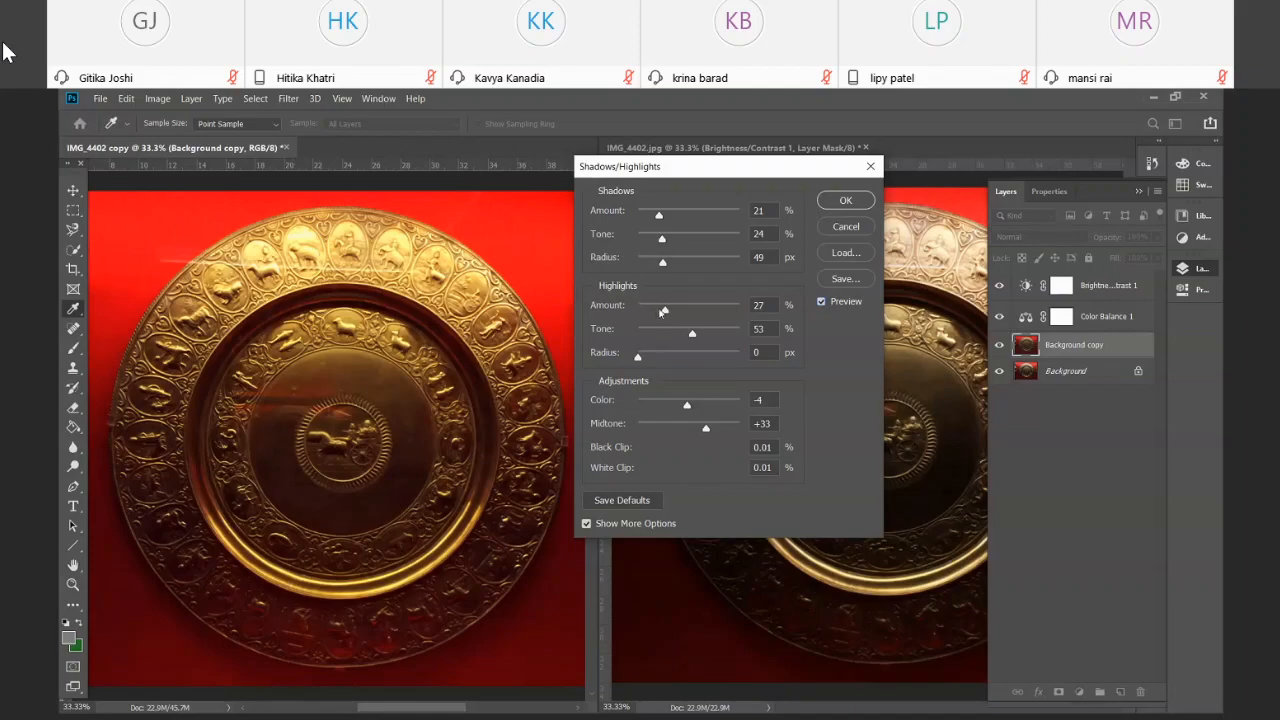
Set the highlights radius to 31 px and compare the full Shadows/Highlights correction with the preview off and on
{"action": "left_click_drag", "start_coordinate": [637, 356], "coordinate": [654, 357]}
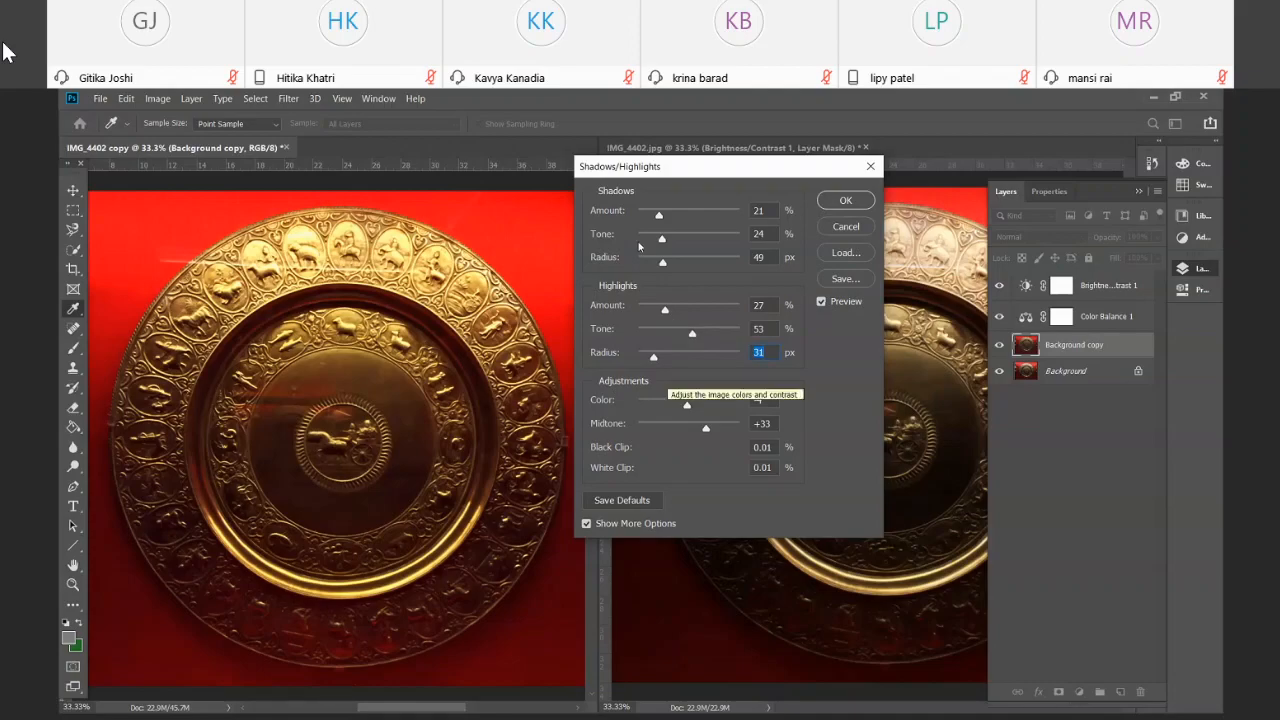
{"action": "left_click_drag", "start_coordinate": [697, 168], "coordinate": [727, 162]}
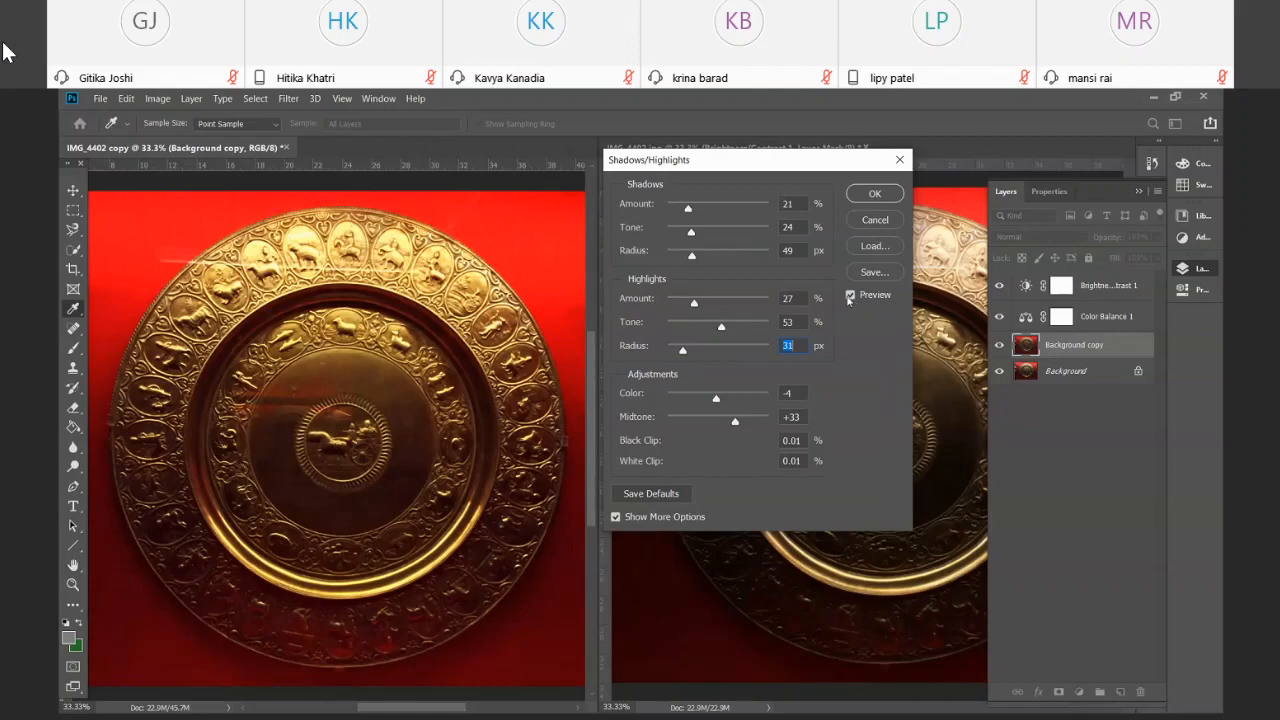
{"action": "left_click", "coordinate": [849, 296]}
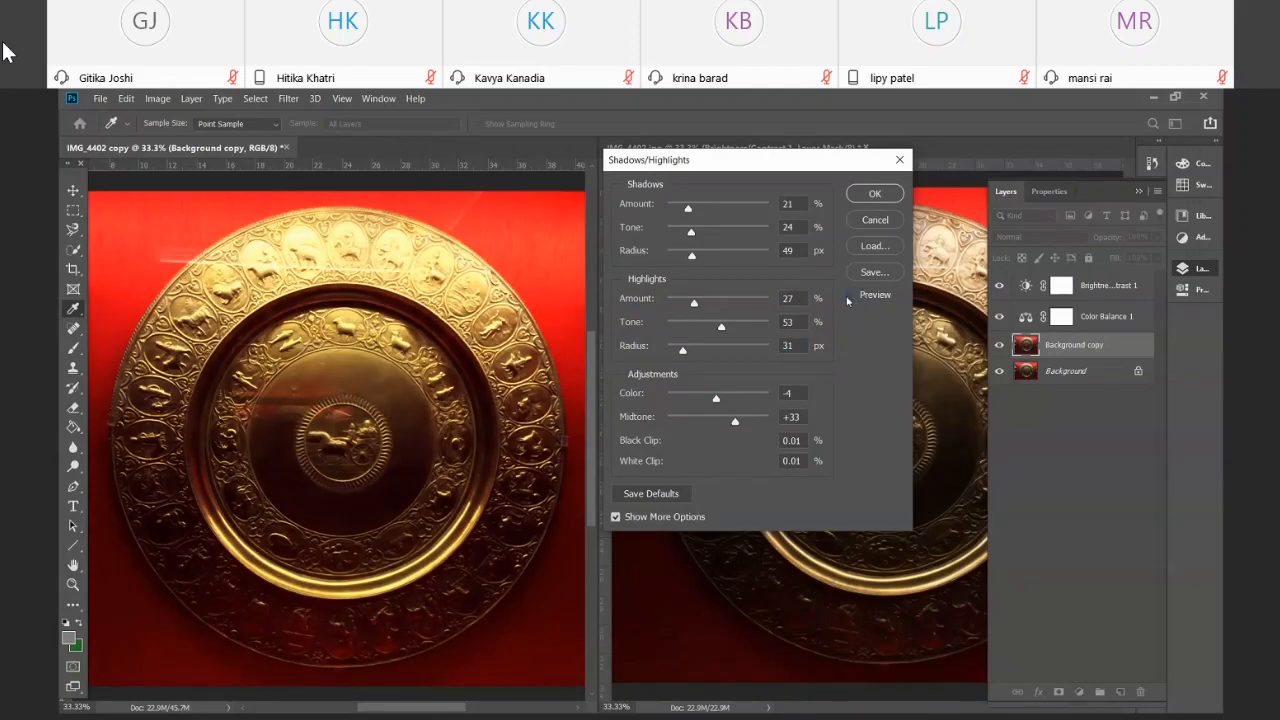
{"action": "left_click", "coordinate": [849, 296]}
{"action": "left_click", "coordinate": [849, 296]}
{"action": "left_click", "coordinate": [849, 296]}
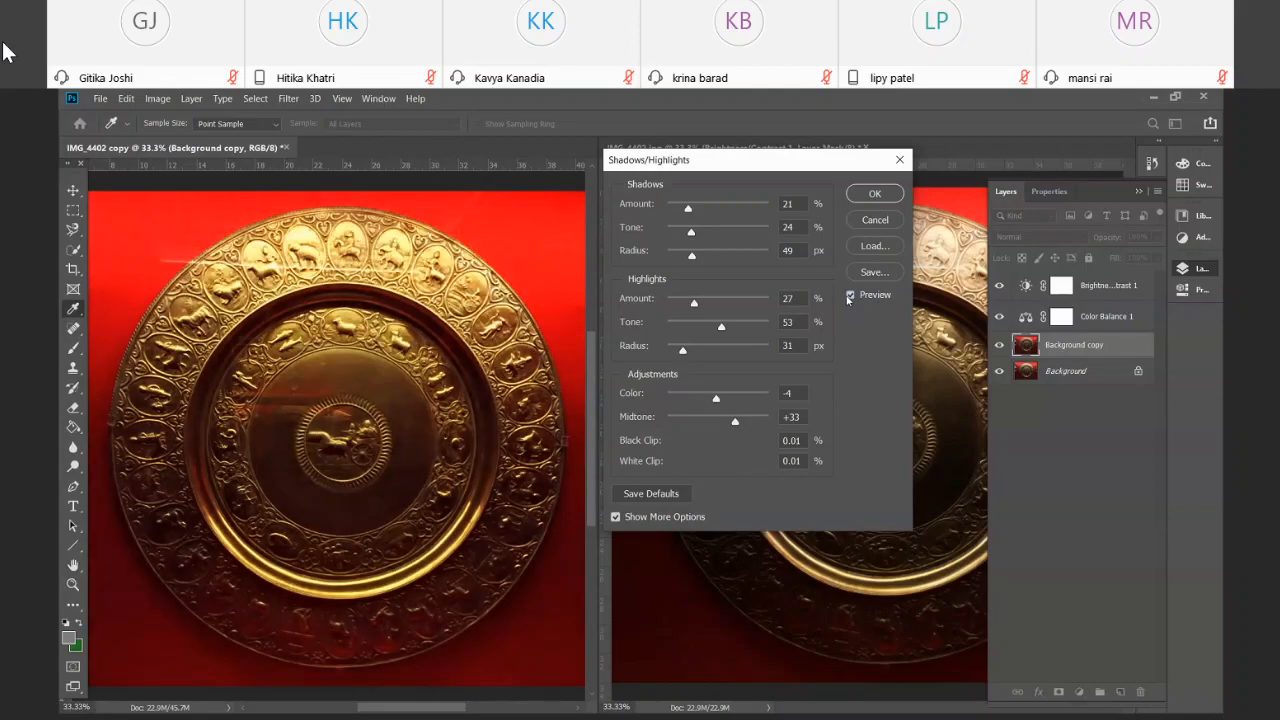
{"action": "left_click", "coordinate": [849, 296]}
{"action": "left_click", "coordinate": [849, 296]}
{"action": "left_click", "coordinate": [849, 296]}
{"action": "left_click", "coordinate": [849, 296]}
{"action": "left_click", "coordinate": [849, 296]}
{"action": "left_click", "coordinate": [849, 296]}
{"action": "left_click", "coordinate": [849, 296]}
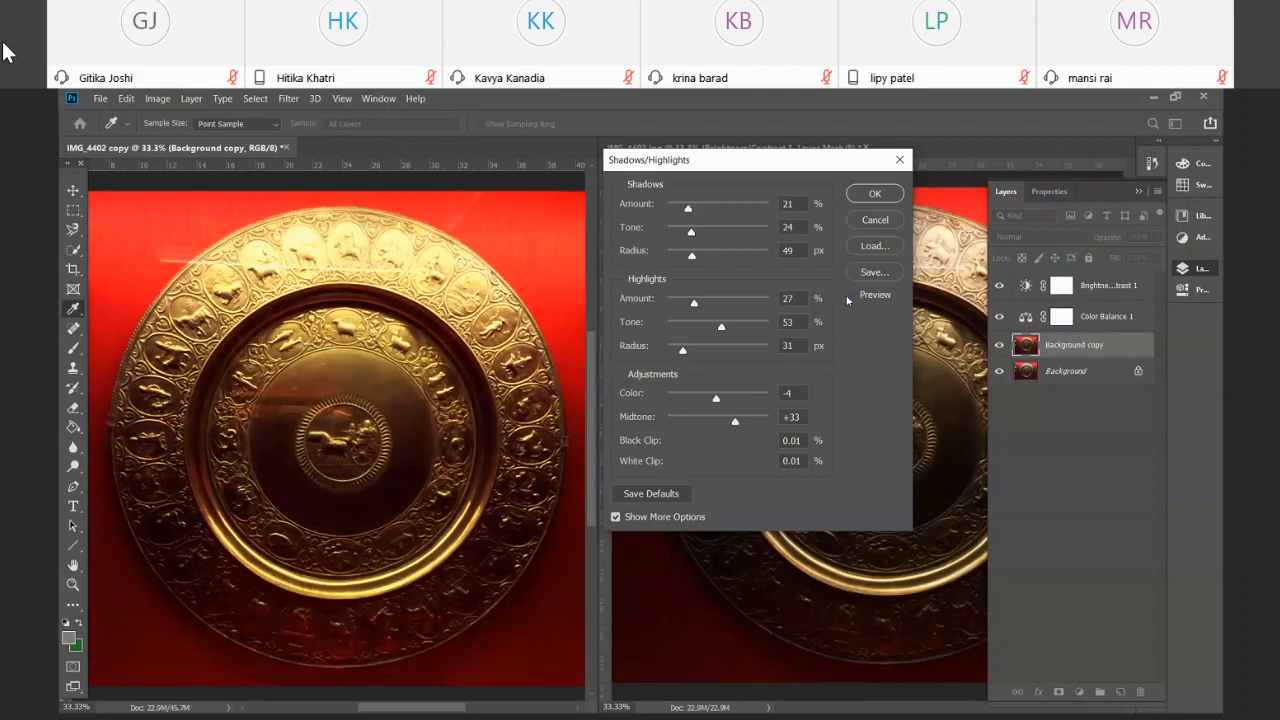
{"action": "left_click", "coordinate": [849, 296]}
{"action": "left_click", "coordinate": [849, 296]}
{"action": "left_click", "coordinate": [849, 296]}
{"action": "left_click", "coordinate": [849, 296]}
{"action": "left_click", "coordinate": [849, 296]}
{"action": "left_click", "coordinate": [849, 296]}
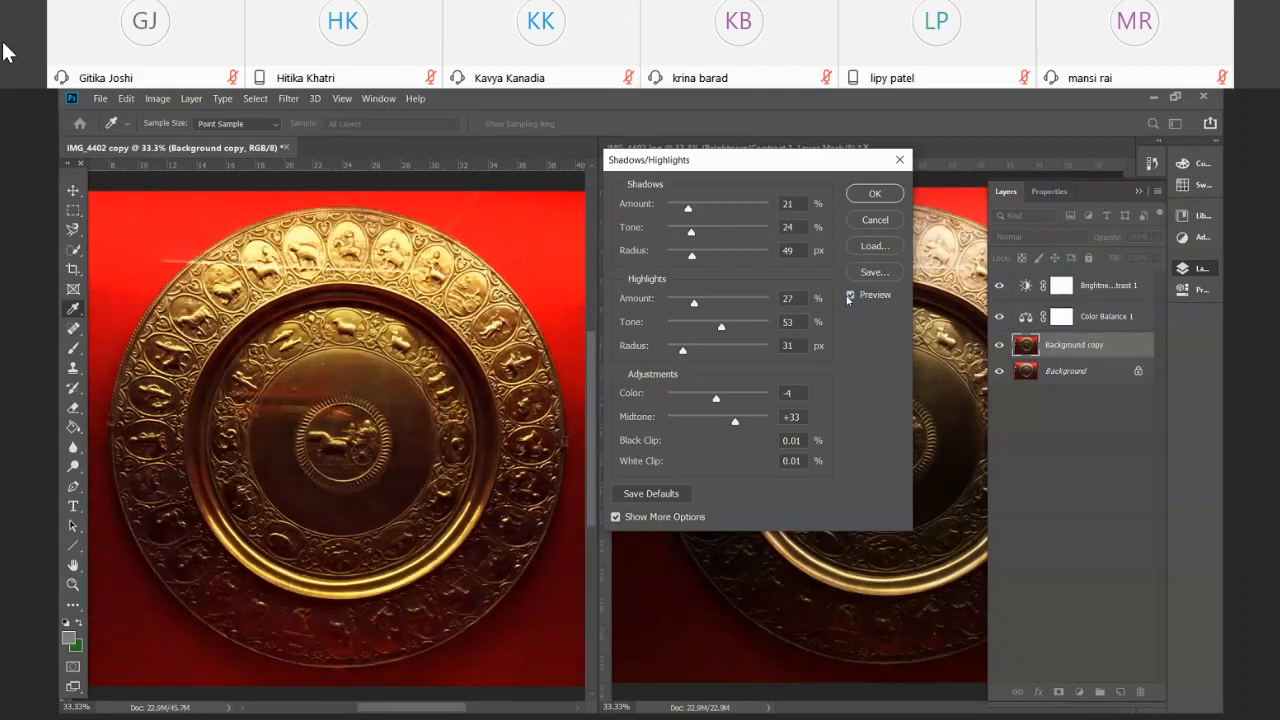
{"action": "left_click", "coordinate": [849, 296]}
{"action": "left_click", "coordinate": [849, 296]}
Apply the Shadows/Highlights settings to the Background copy layer
{"action": "left_click_drag", "start_coordinate": [692, 160], "coordinate": [676, 630]}
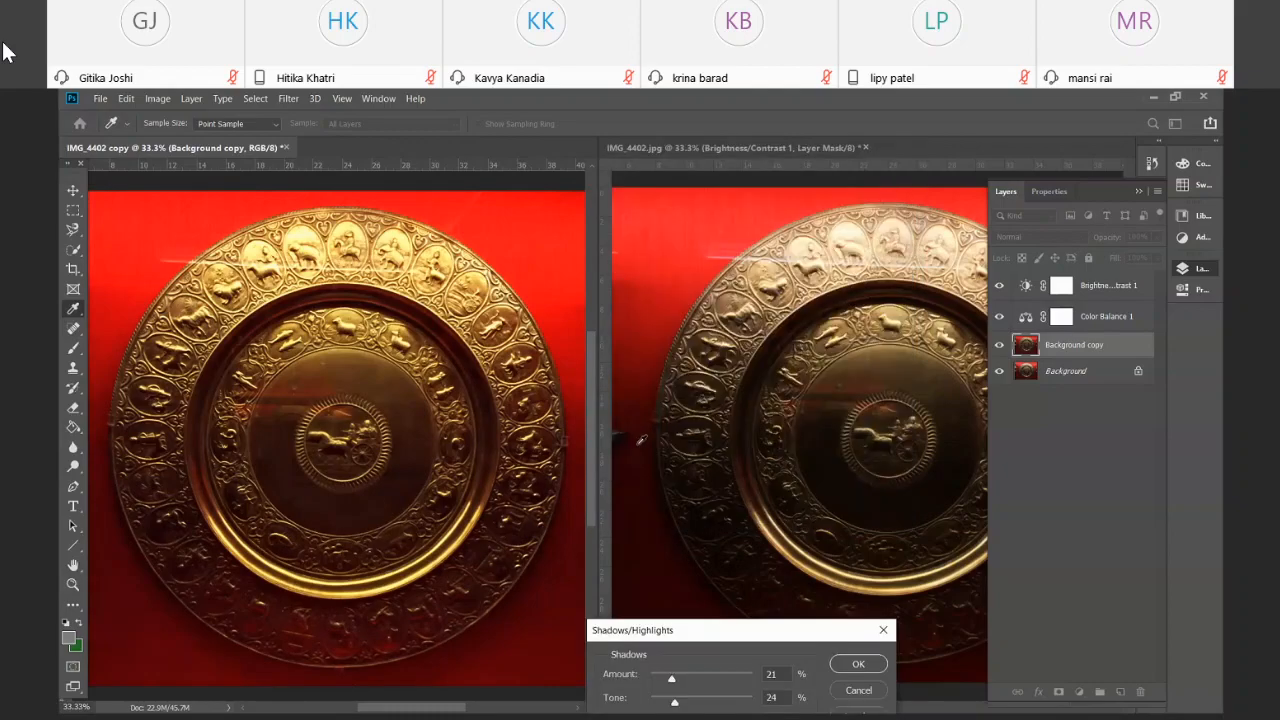
{"action": "key", "text": "ctrl+minus"}
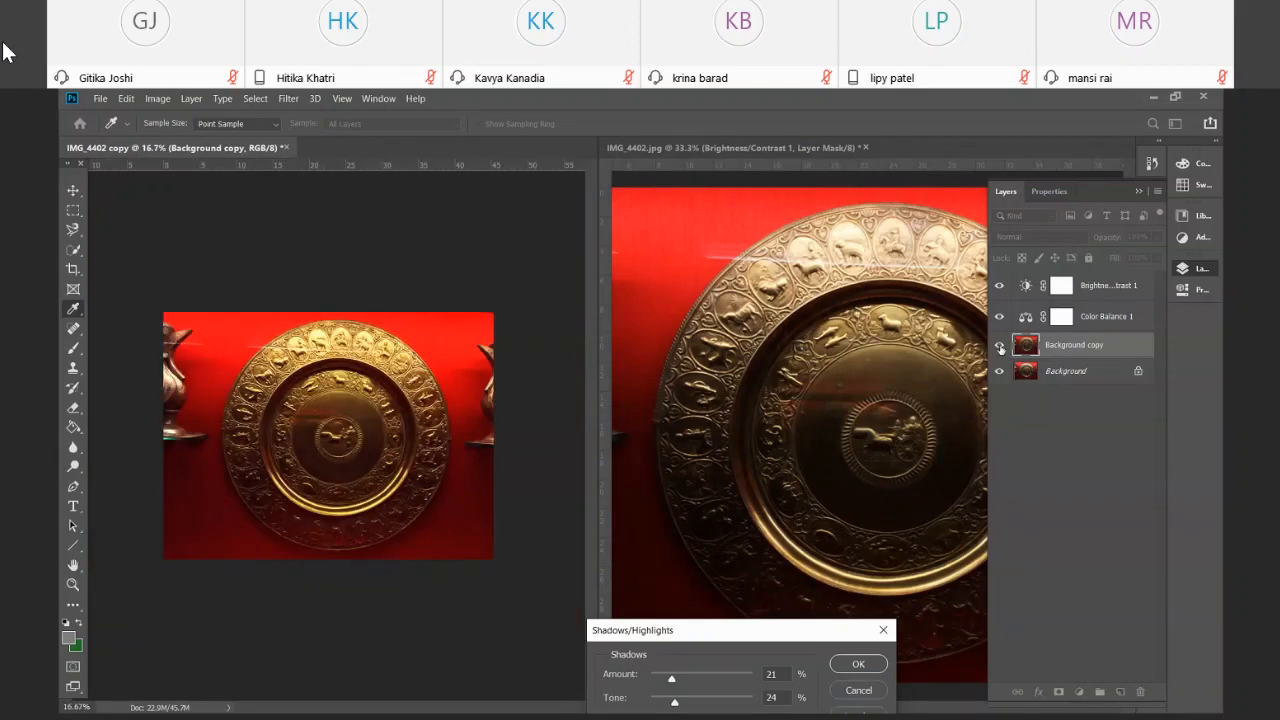
{"action": "left_click", "coordinate": [764, 363]}
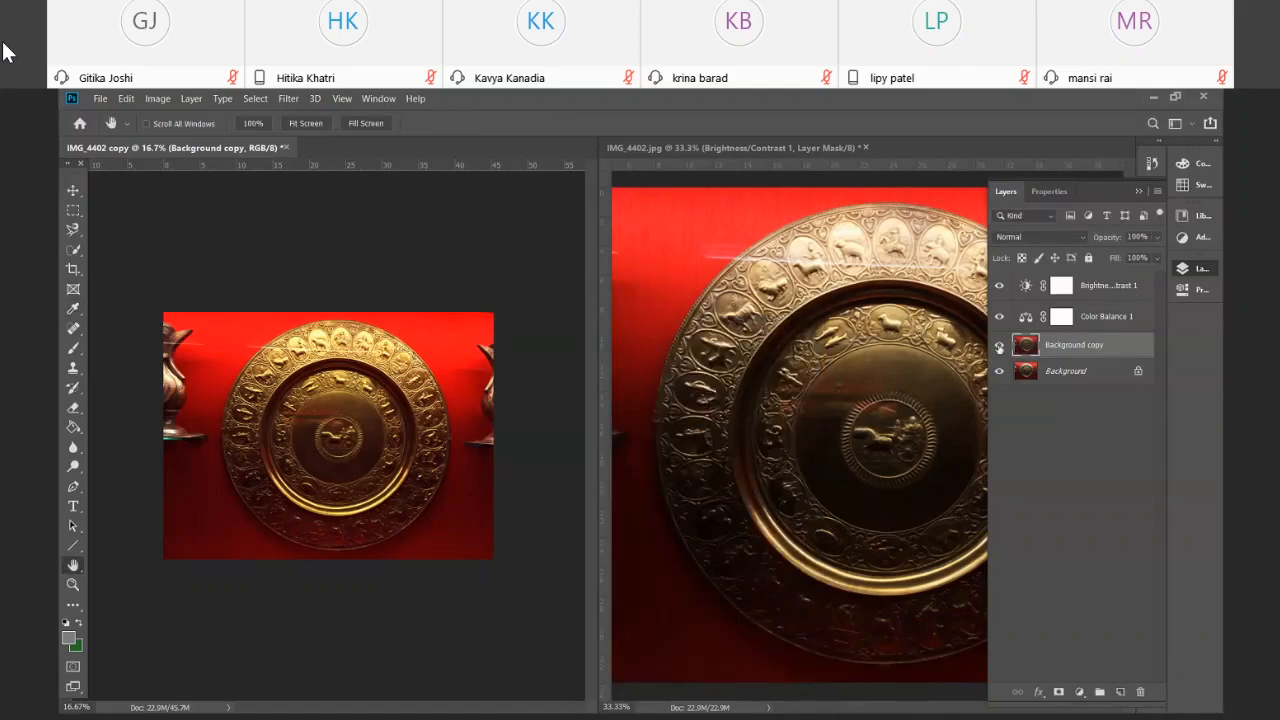
Compare the corrected photo with the Background copy layer hidden and shown, and view the IMG_4402.jpg document unobstructed
{"action": "left_click", "coordinate": [998, 346]}
{"action": "left_click", "coordinate": [998, 346]}
{"action": "left_click", "coordinate": [998, 346]}
{"action": "left_click", "coordinate": [998, 346]}
{"action": "left_click", "coordinate": [998, 346]}
{"action": "left_click", "coordinate": [998, 346]}
{"action": "left_click", "coordinate": [998, 346]}
{"action": "left_click", "coordinate": [998, 346]}
{"action": "left_click", "coordinate": [998, 346]}
{"action": "left_click", "coordinate": [998, 346]}
{"action": "left_click", "coordinate": [1138, 191]}
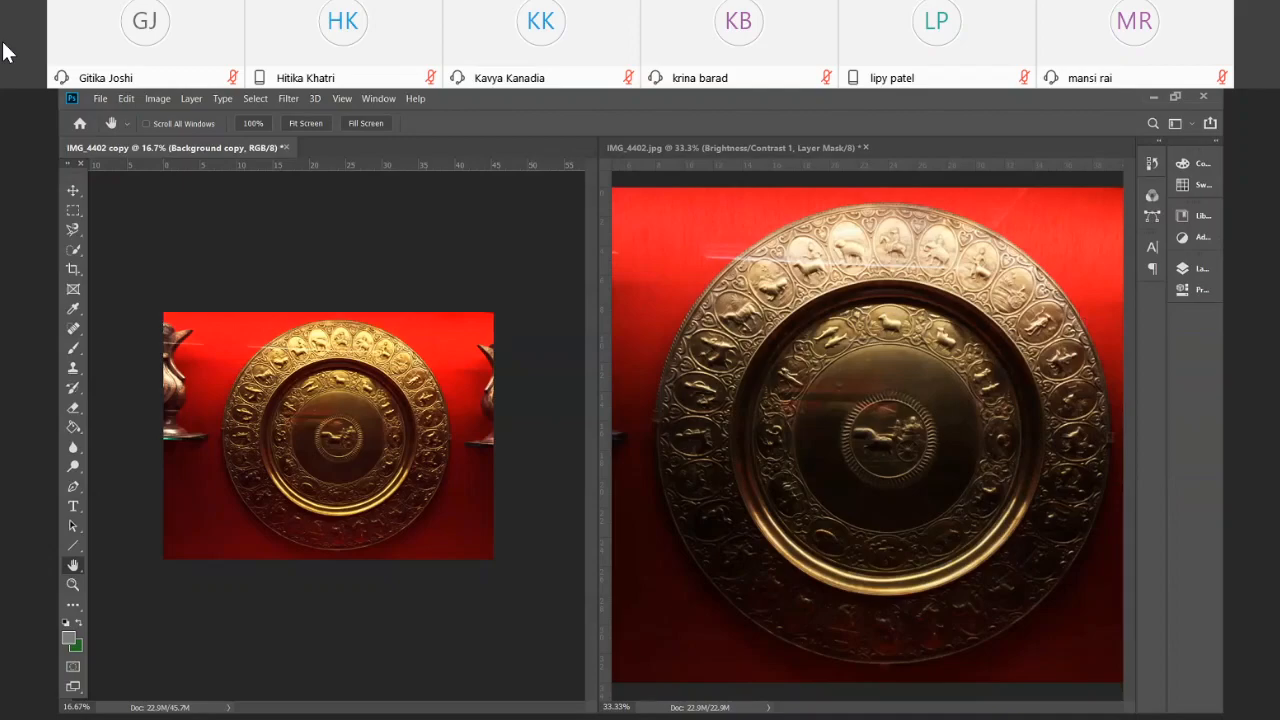
{"action": "left_click", "coordinate": [1183, 268]}
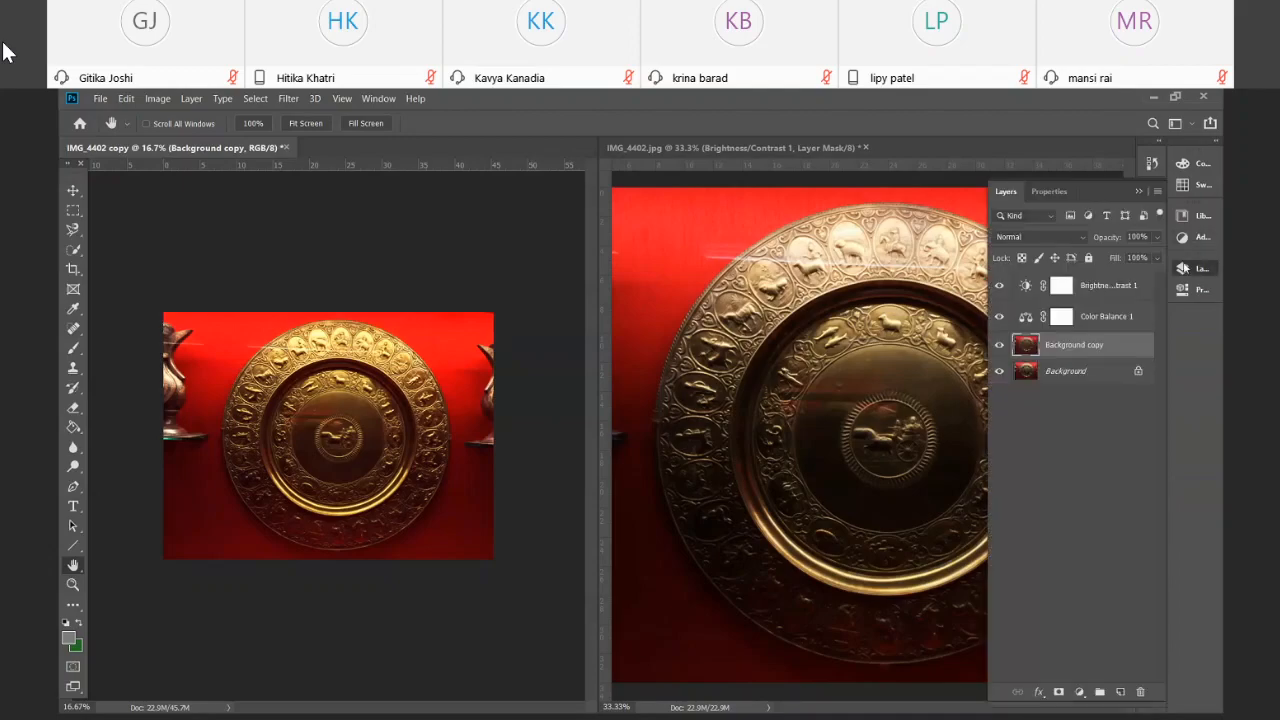
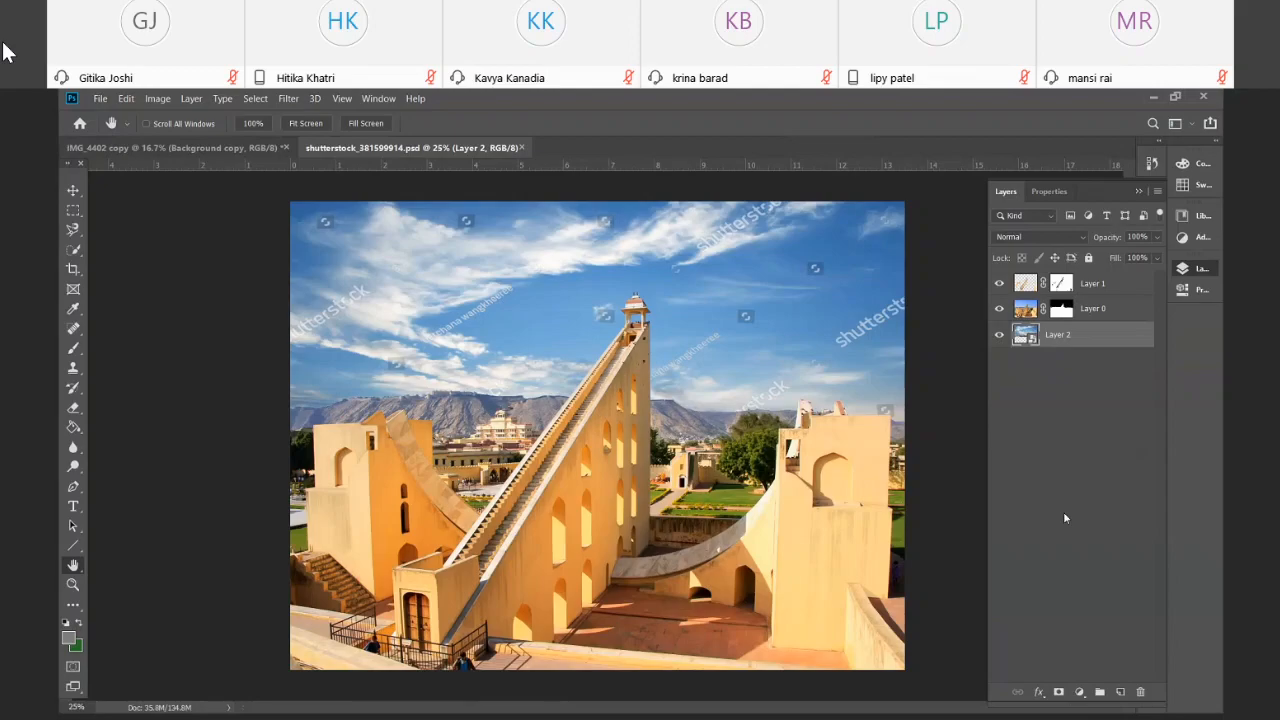
Hide Layer 1 and Layer 2 and disable Layer 0's mask to show the original monument photo
{"action": "left_click", "coordinate": [998, 284]}
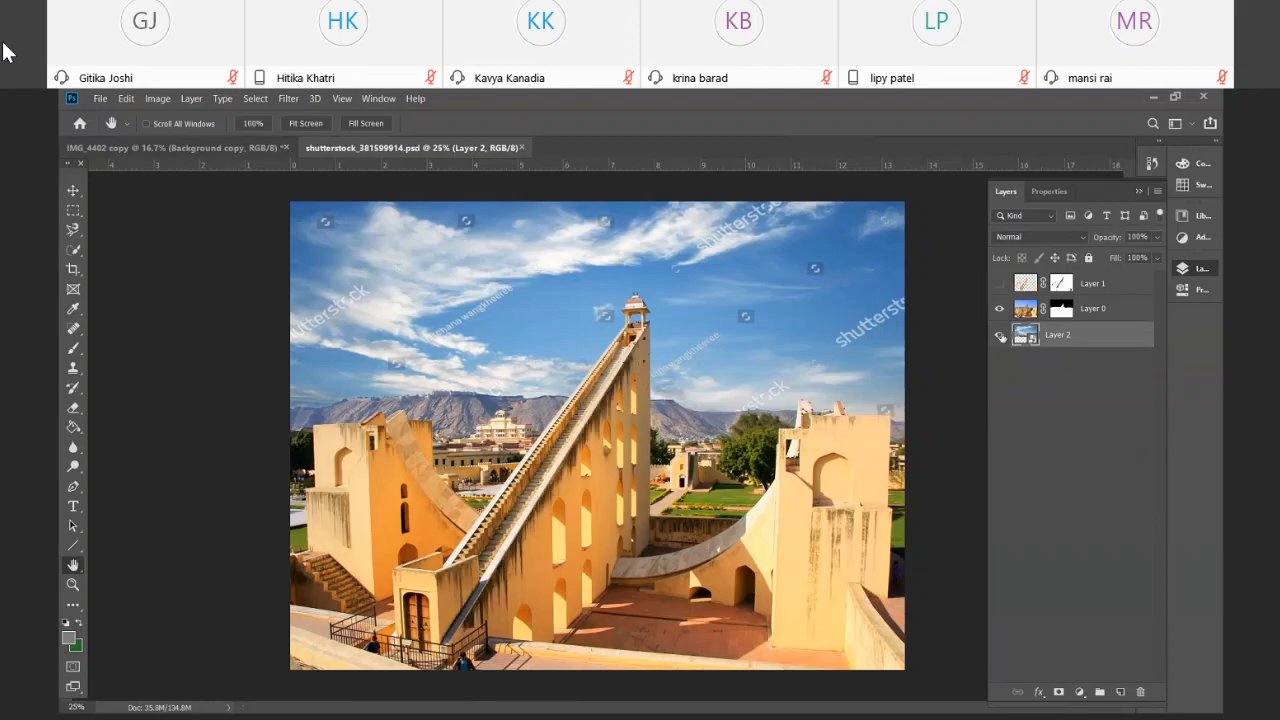
{"action": "left_click", "coordinate": [999, 335]}
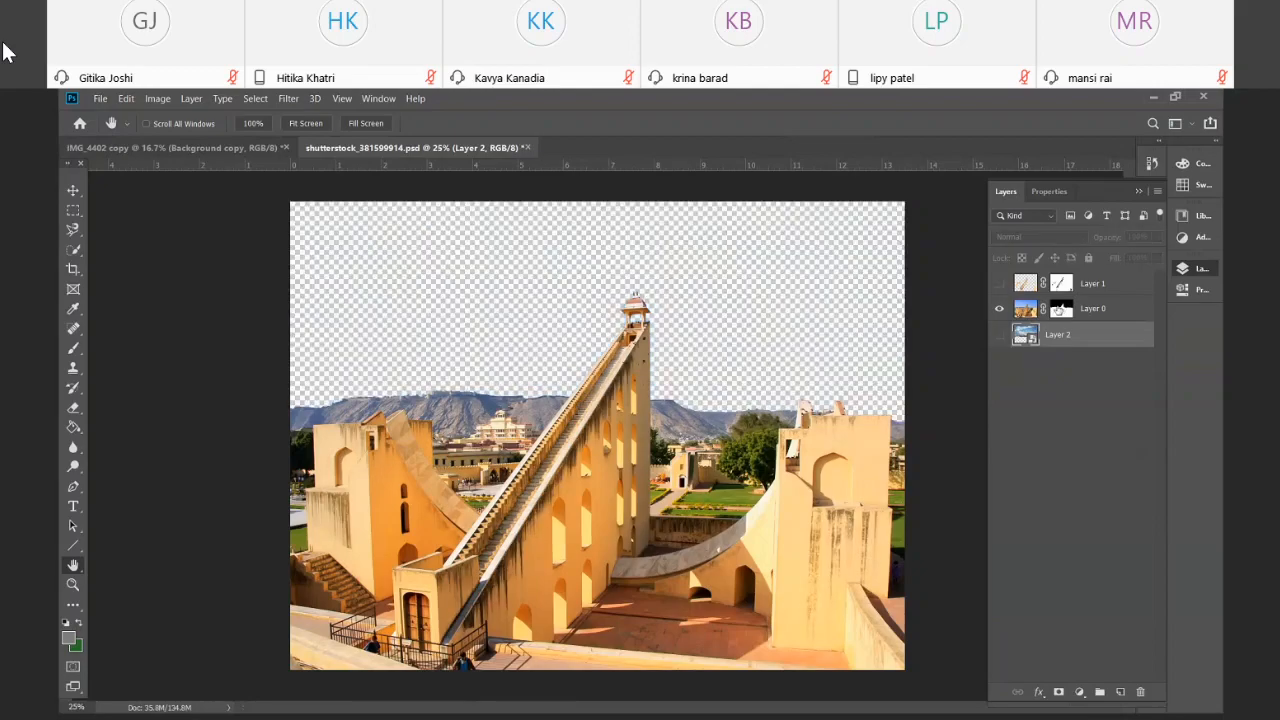
{"action": "left_click", "coordinate": [1058, 310], "text": "shift"}
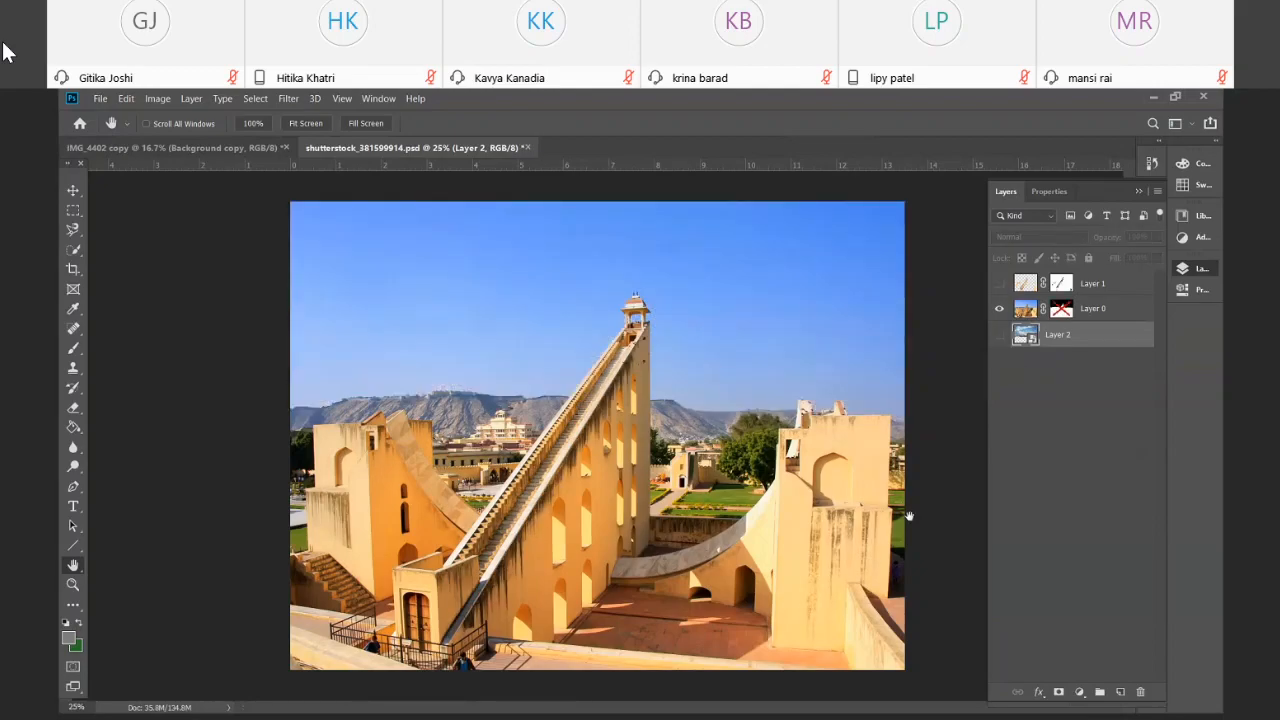
Examine the stains and weathering on the monument's staircase walls and arches in the original photo at close range
{"action": "left_click", "coordinate": [74, 586]}
{"action": "left_click", "coordinate": [621, 462]}
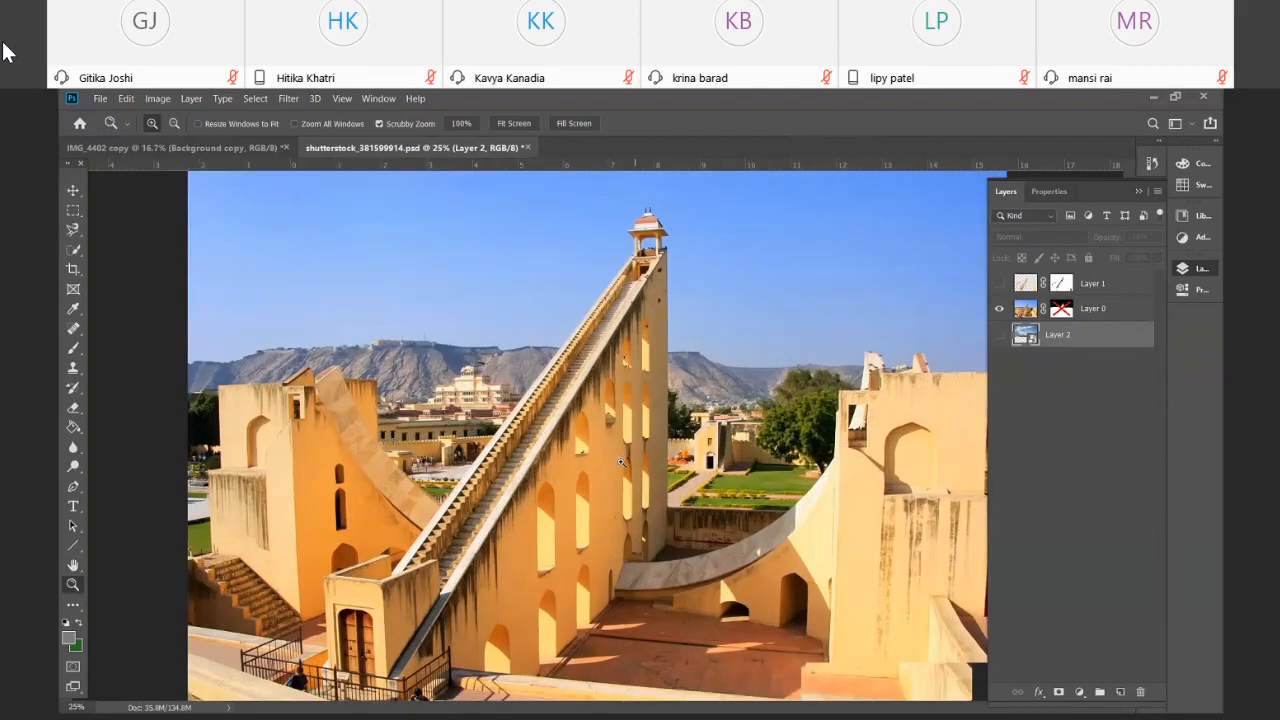
{"action": "left_click", "coordinate": [621, 462]}
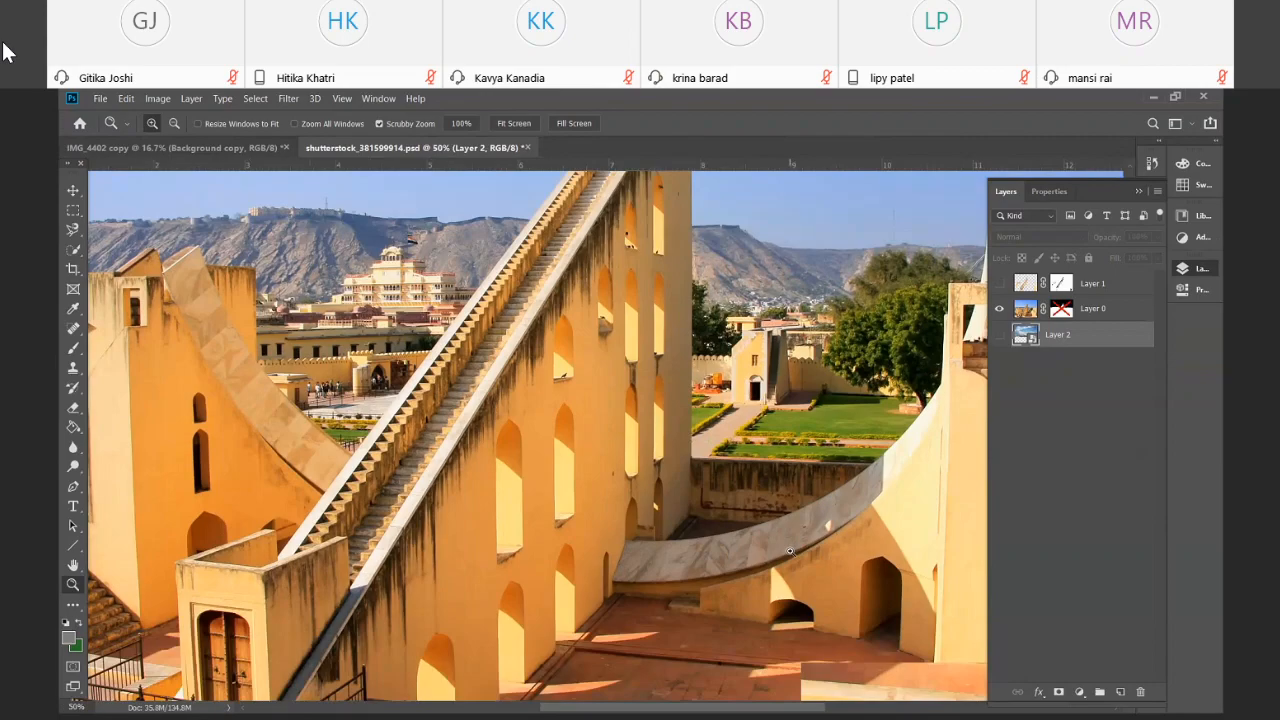
{"action": "scroll", "coordinate": [790, 552], "scroll_direction": "up", "scroll_amount": 4}
{"action": "scroll", "coordinate": [718, 390], "scroll_direction": "down", "scroll_amount": 2}
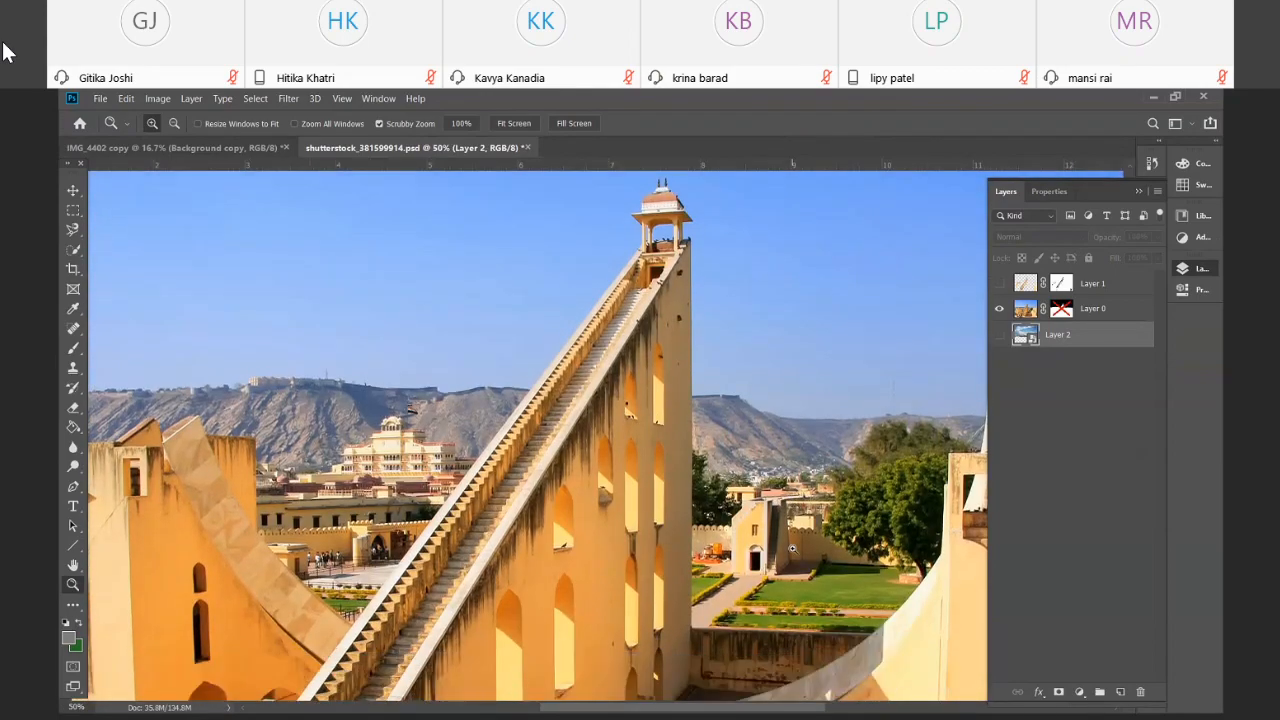
{"action": "left_click", "coordinate": [618, 336]}
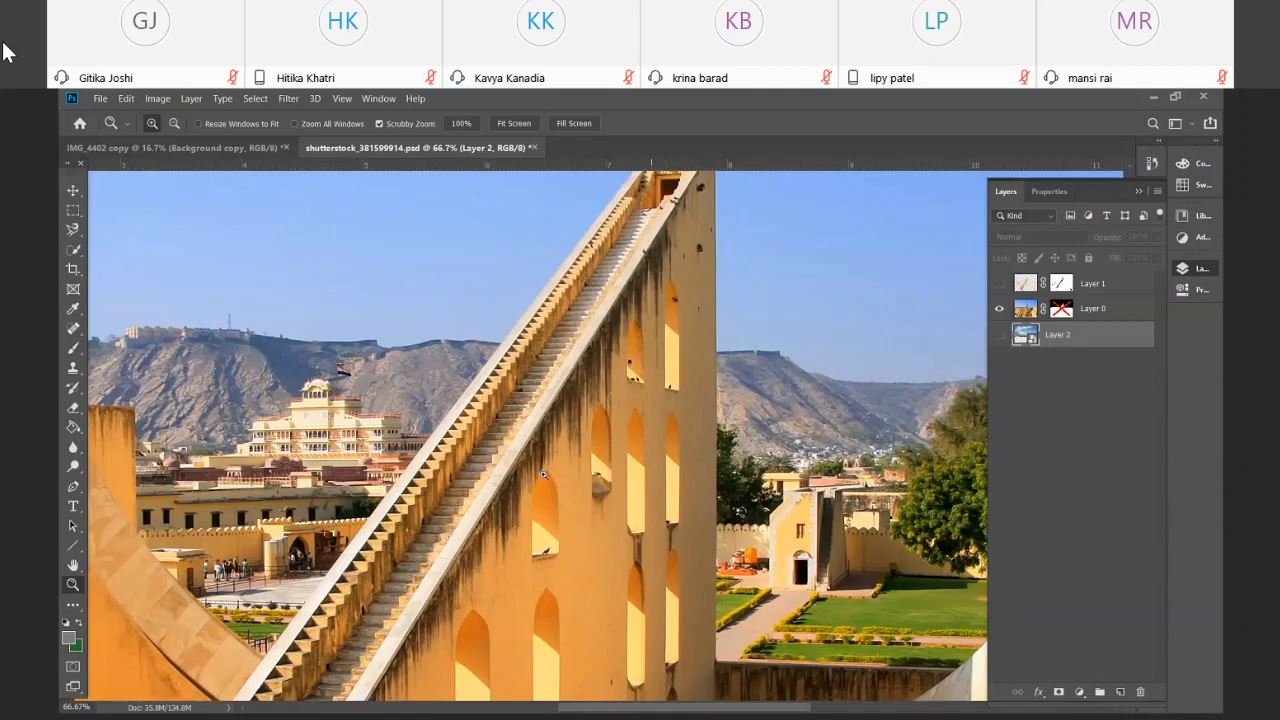
{"action": "scroll", "coordinate": [485, 569], "scroll_direction": "down", "scroll_amount": 10}
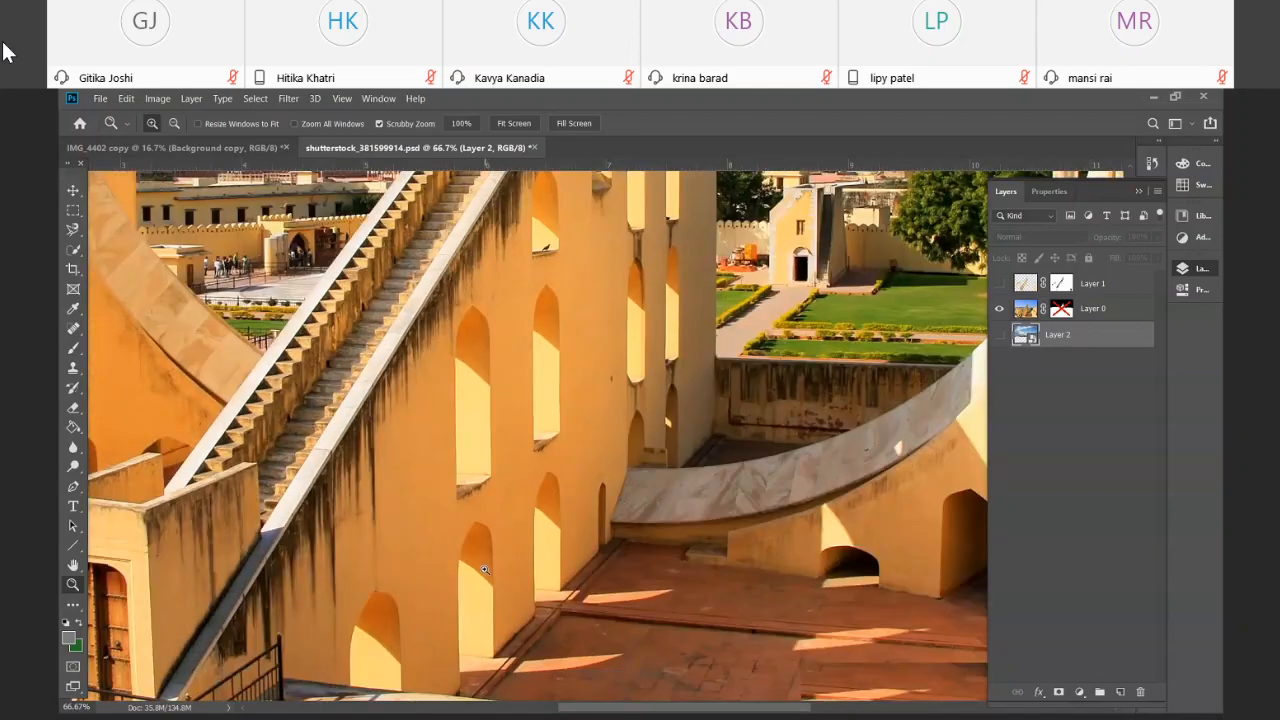
{"action": "scroll", "coordinate": [485, 569], "scroll_direction": "up", "scroll_amount": 5}
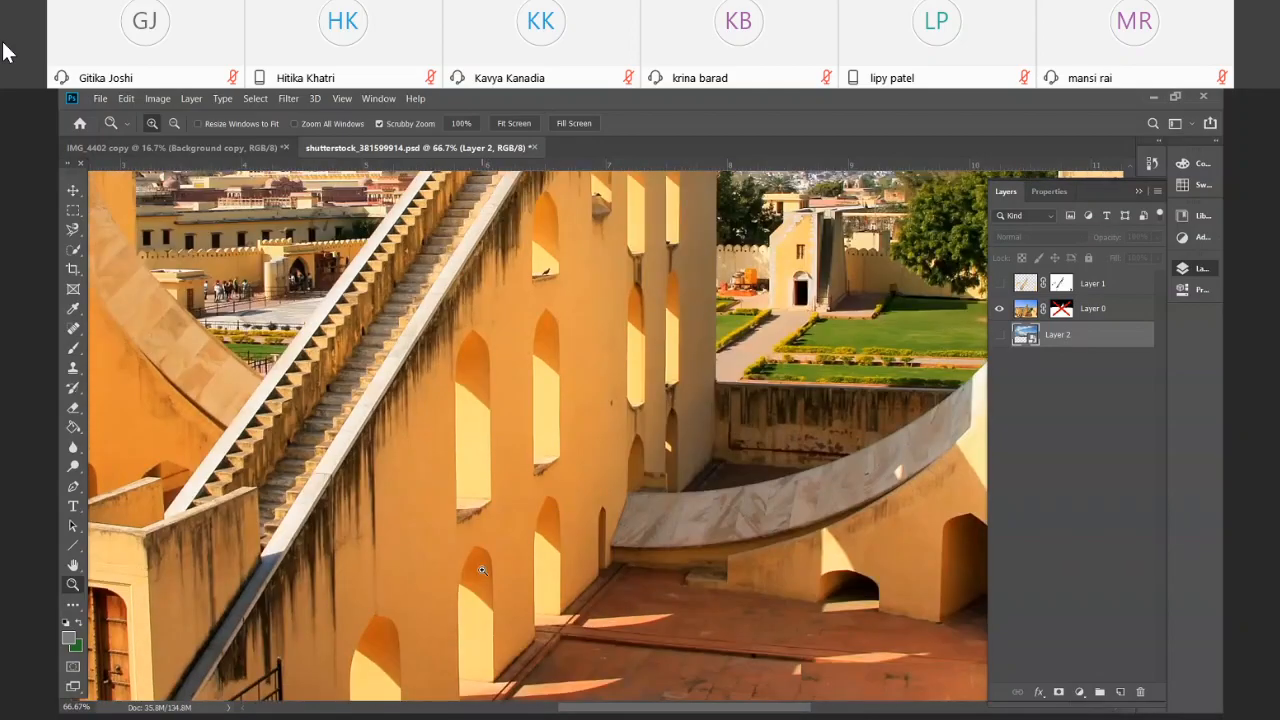
{"action": "scroll", "coordinate": [488, 569], "scroll_direction": "up", "scroll_amount": 1}
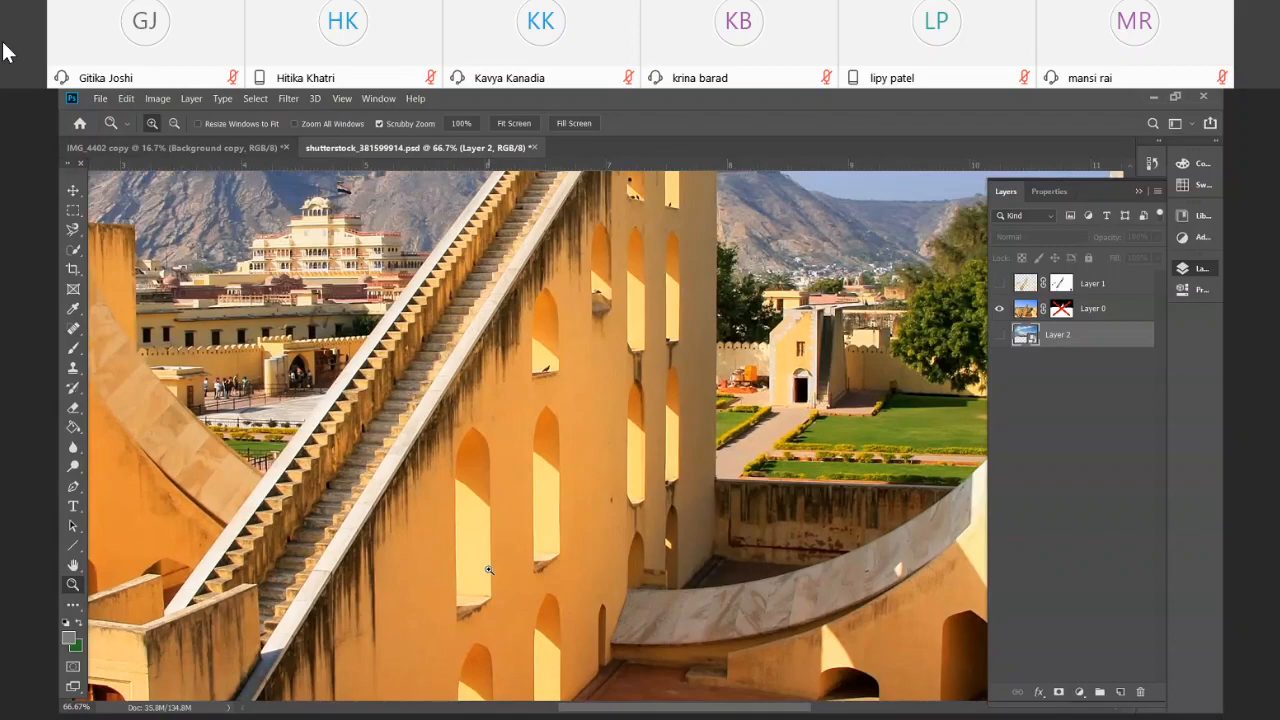
{"action": "scroll", "coordinate": [488, 569], "scroll_direction": "up", "scroll_amount": 8}
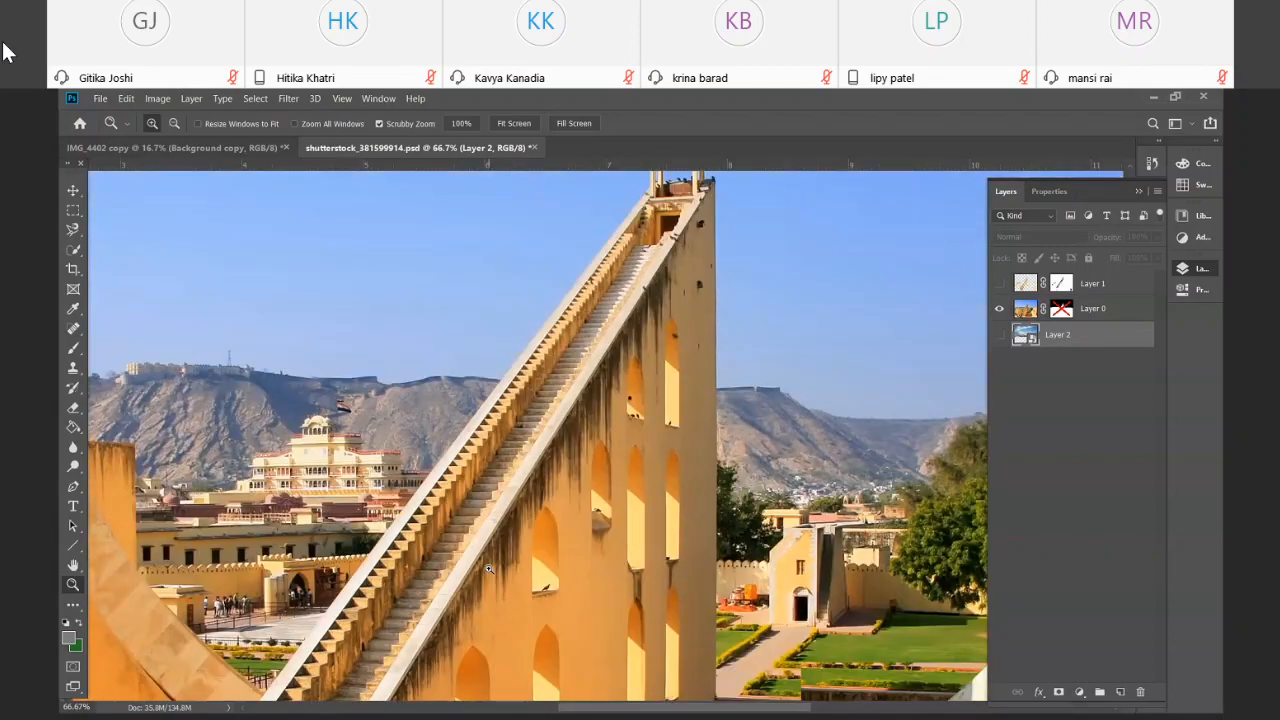
{"action": "left_click_drag", "start_coordinate": [565, 592], "coordinate": [529, 460]}
{"action": "scroll", "coordinate": [591, 590], "scroll_direction": "down", "scroll_amount": 2}
{"action": "scroll", "coordinate": [591, 590], "scroll_direction": "down", "scroll_amount": 2}
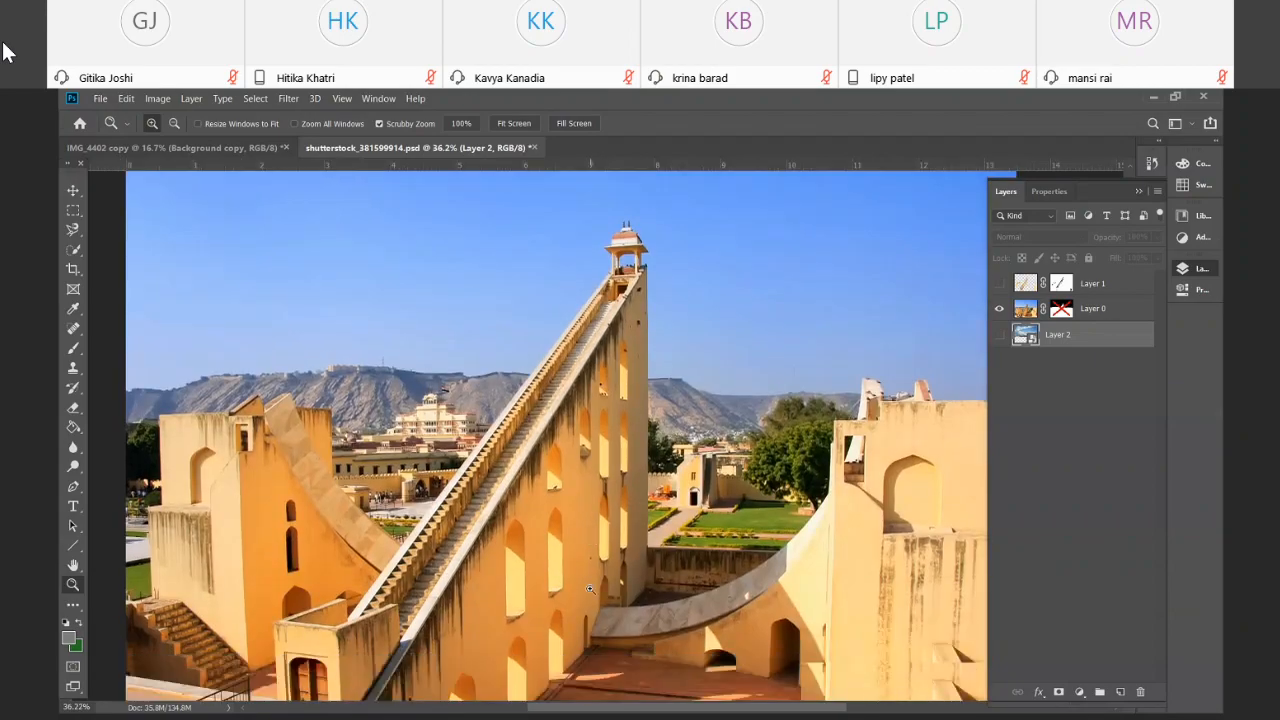
{"action": "left_click_drag", "start_coordinate": [591, 590], "coordinate": [561, 516]}
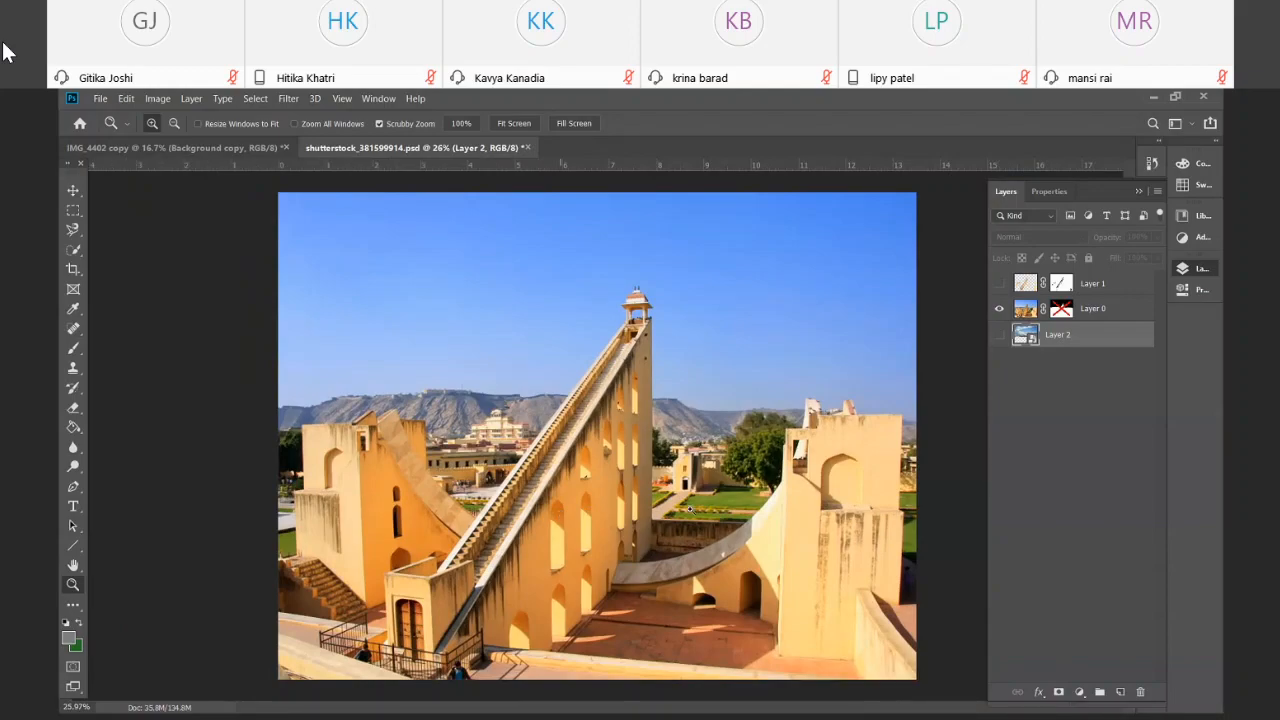
{"action": "left_click_drag", "start_coordinate": [620, 432], "coordinate": [634, 493]}
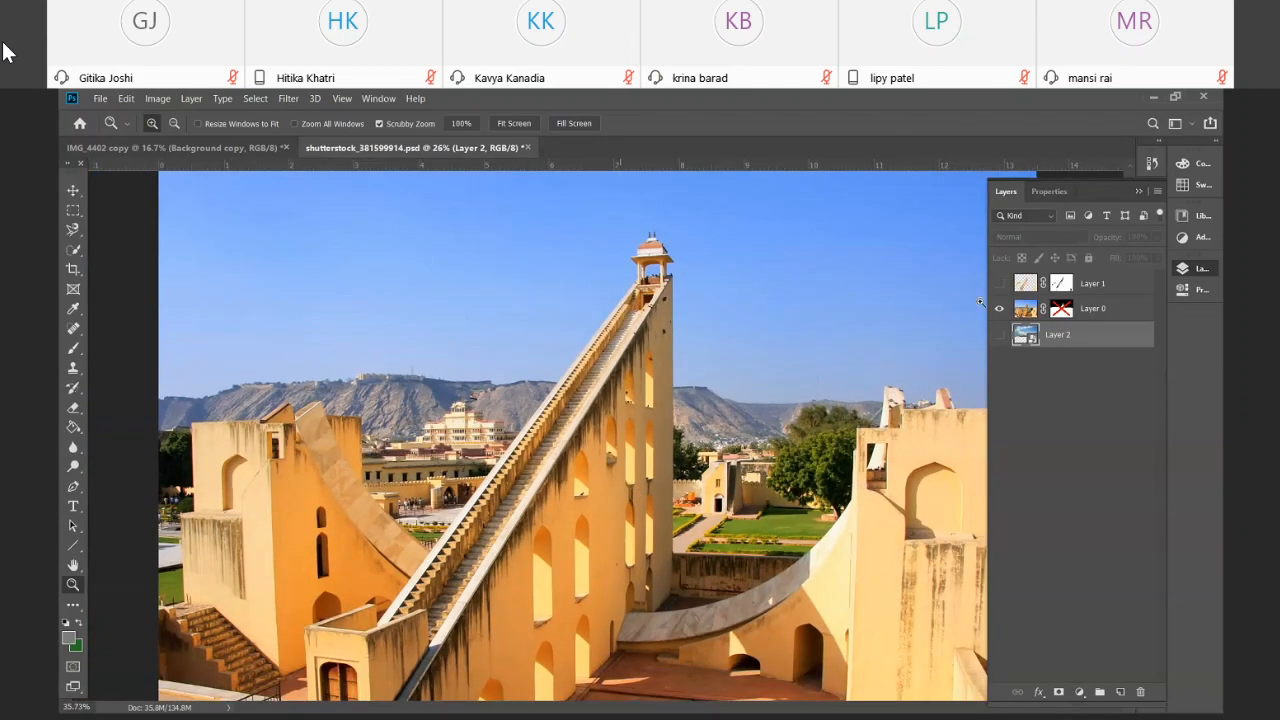
Show Layer 1 and inspect the retouched staircase wall, arches and curved side building up close
{"action": "left_click", "coordinate": [1000, 285]}
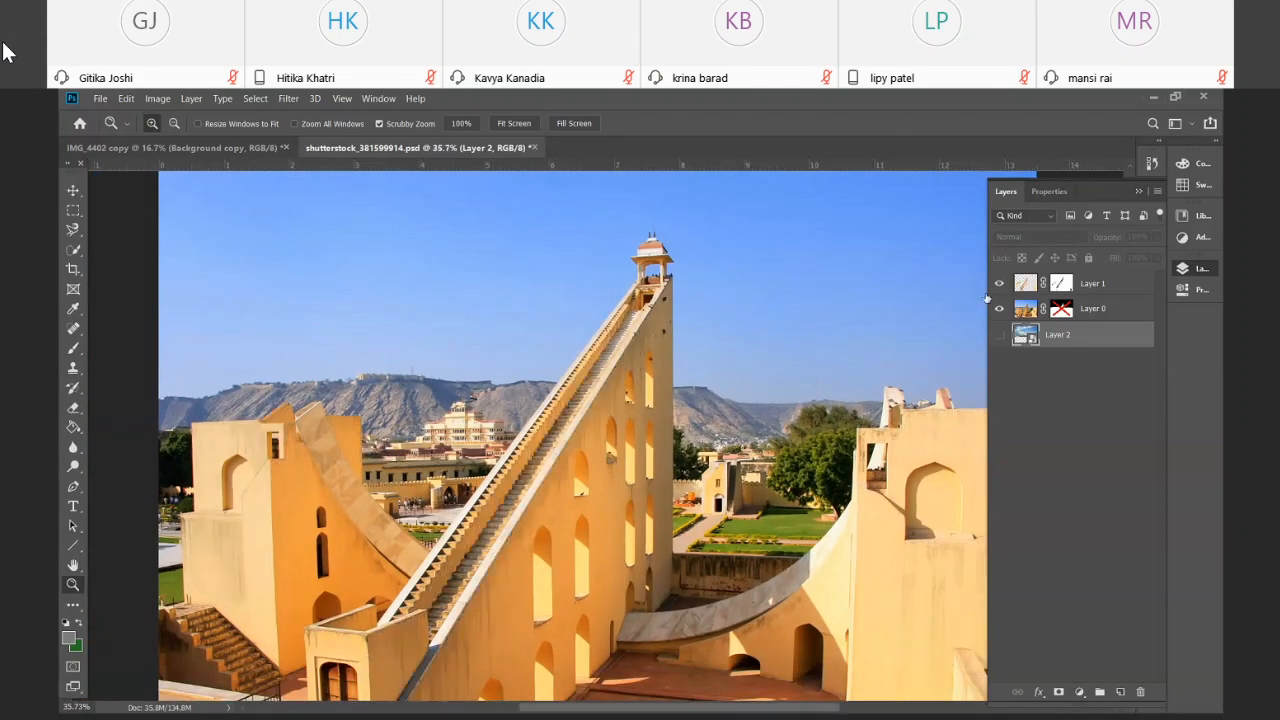
{"action": "left_click_drag", "start_coordinate": [670, 451], "coordinate": [646, 543]}
{"action": "scroll", "coordinate": [646, 543], "scroll_direction": "down", "scroll_amount": 10}
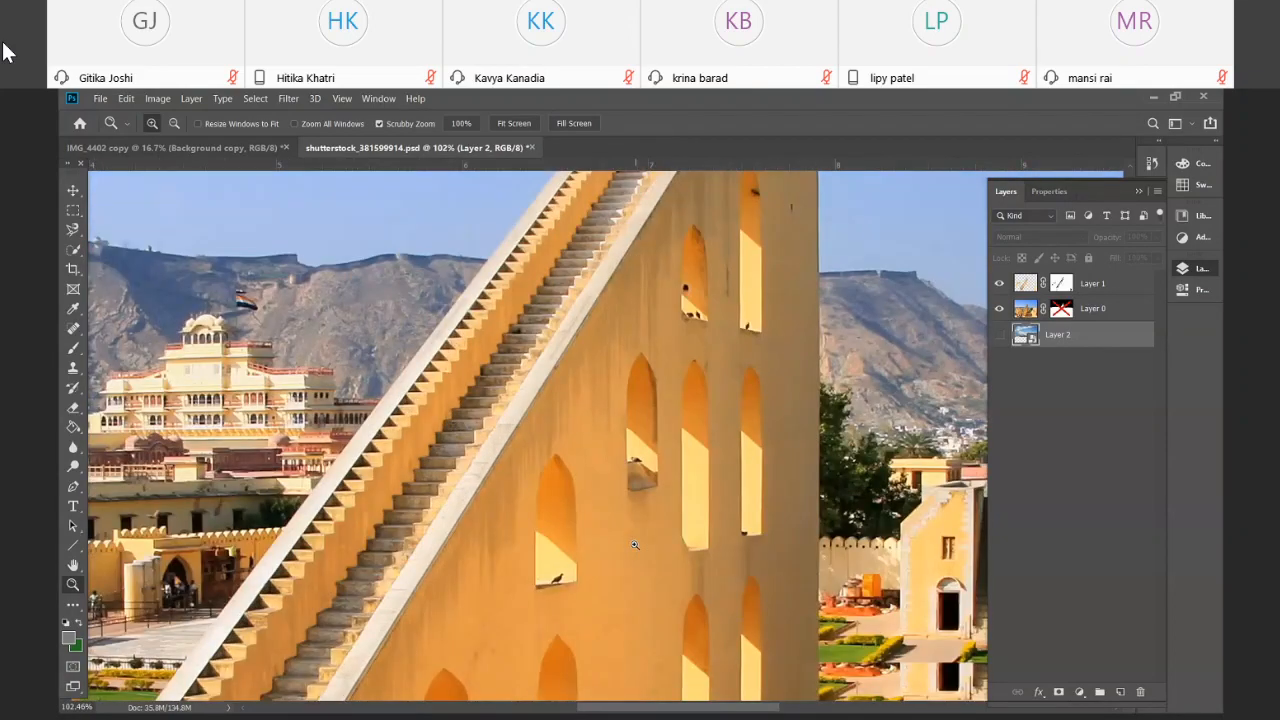
{"action": "scroll", "coordinate": [629, 548], "scroll_direction": "down", "scroll_amount": 5}
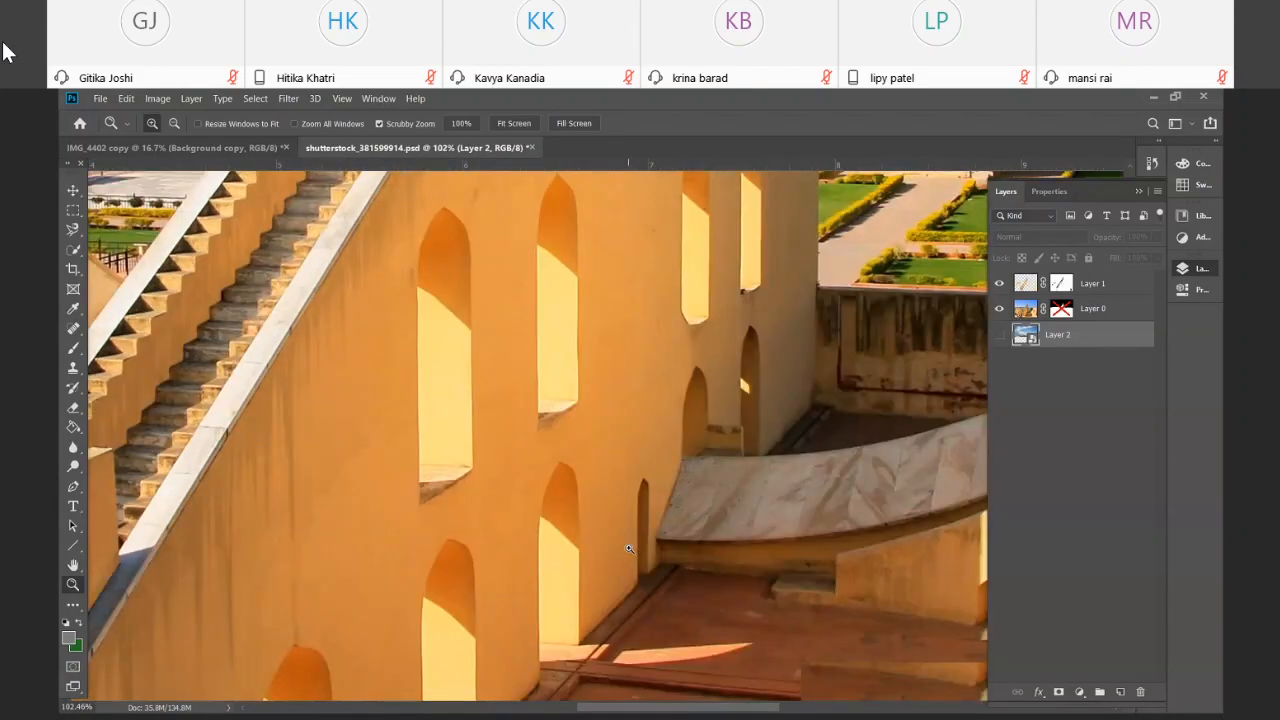
{"action": "key", "text": "h"}
{"action": "left_click_drag", "start_coordinate": [303, 483], "coordinate": [943, 340]}
{"action": "left_click_drag", "start_coordinate": [768, 397], "coordinate": [963, 337]}
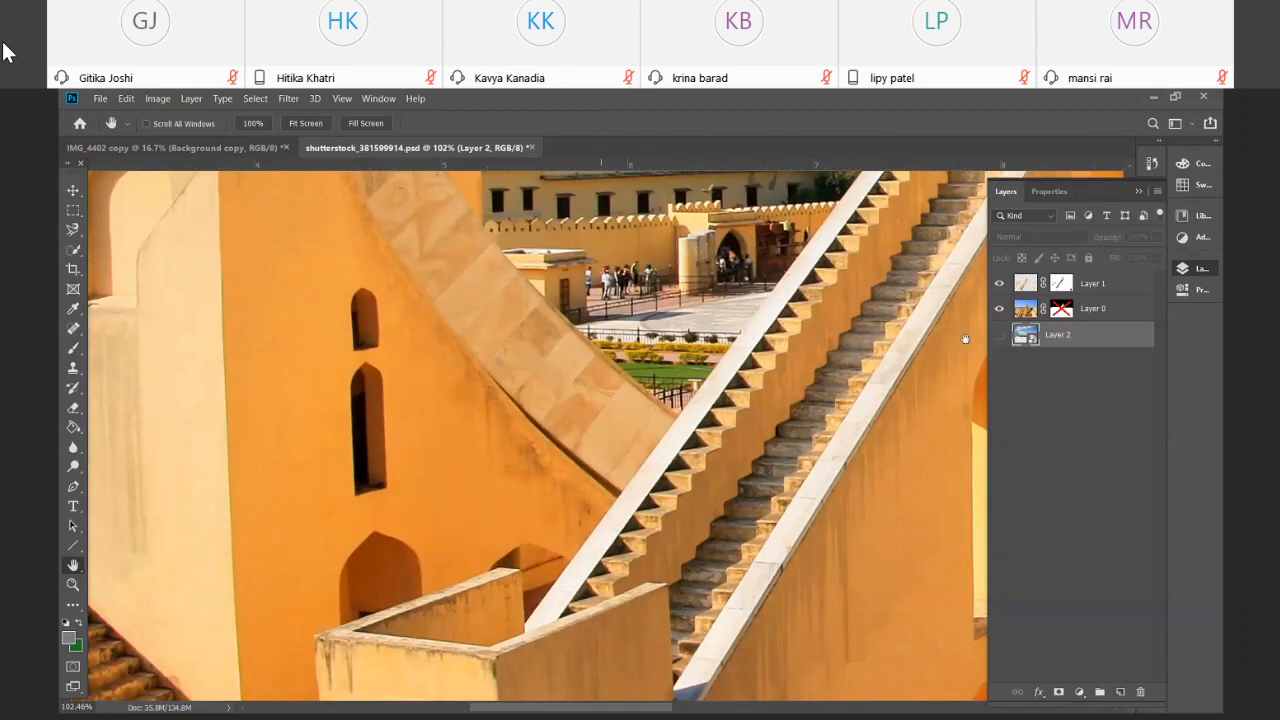
{"action": "left_click_drag", "start_coordinate": [507, 352], "coordinate": [793, 487]}
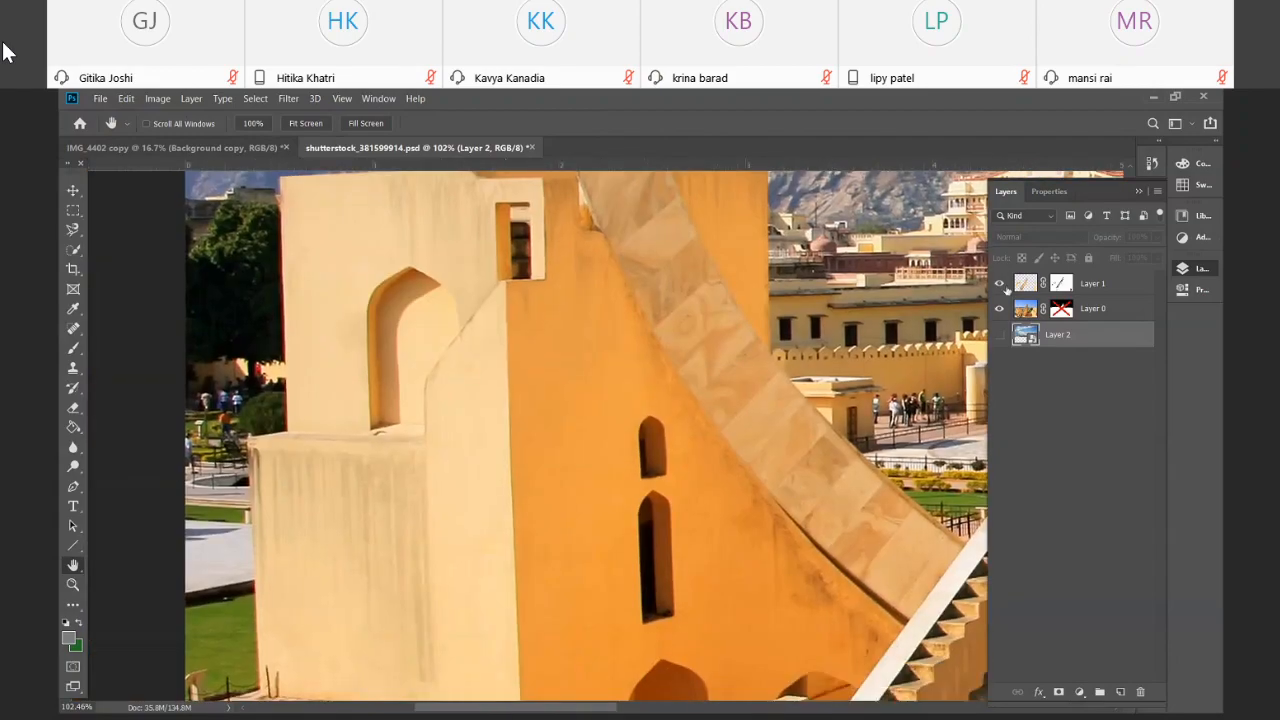
Compare the side building's arched facade and curved ramp with Layer 1 hidden and shown
{"action": "left_click", "coordinate": [999, 284]}
{"action": "left_click", "coordinate": [1000, 285]}
{"action": "left_click", "coordinate": [1000, 285]}
{"action": "left_click", "coordinate": [1000, 285]}
{"action": "left_click", "coordinate": [1000, 285]}
{"action": "left_click", "coordinate": [1000, 285]}
Compare the stained wall below the large arched niche with Layer 1 hidden and shown, and return to the whole photo
{"action": "left_click_drag", "start_coordinate": [700, 278], "coordinate": [698, 424]}
{"action": "scroll", "coordinate": [652, 373], "scroll_direction": "down", "scroll_amount": 10}
{"action": "scroll", "coordinate": [652, 373], "scroll_direction": "right", "scroll_amount": 5}
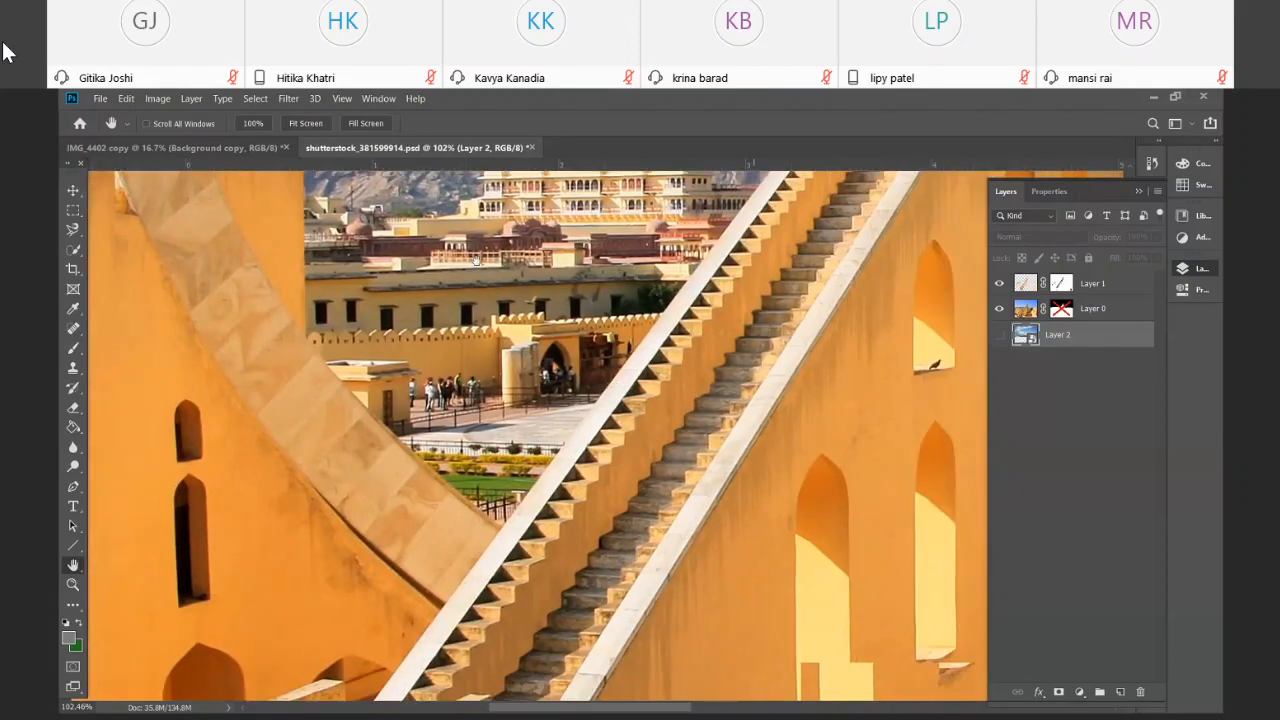
{"action": "scroll", "coordinate": [619, 396], "scroll_direction": "right", "scroll_amount": 10}
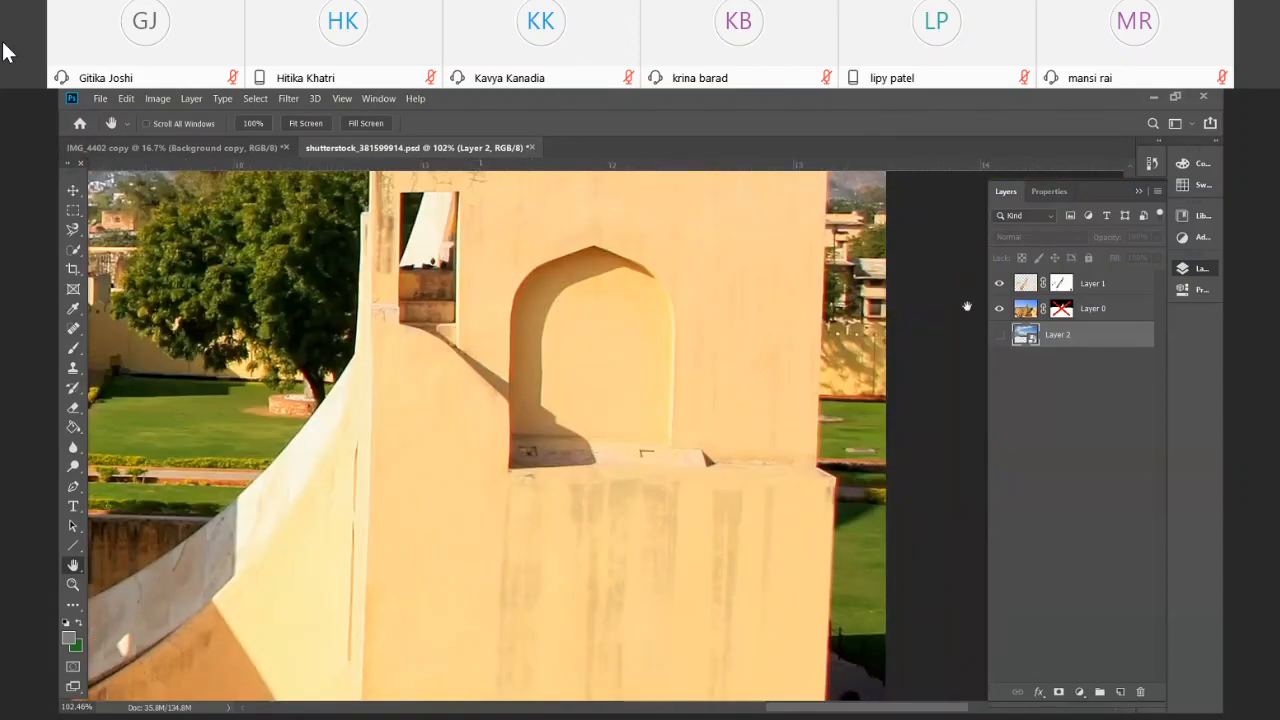
{"action": "left_click", "coordinate": [999, 284]}
{"action": "left_click", "coordinate": [999, 284]}
{"action": "left_click", "coordinate": [999, 285]}
{"action": "left_click", "coordinate": [999, 285]}
{"action": "left_click", "coordinate": [999, 285]}
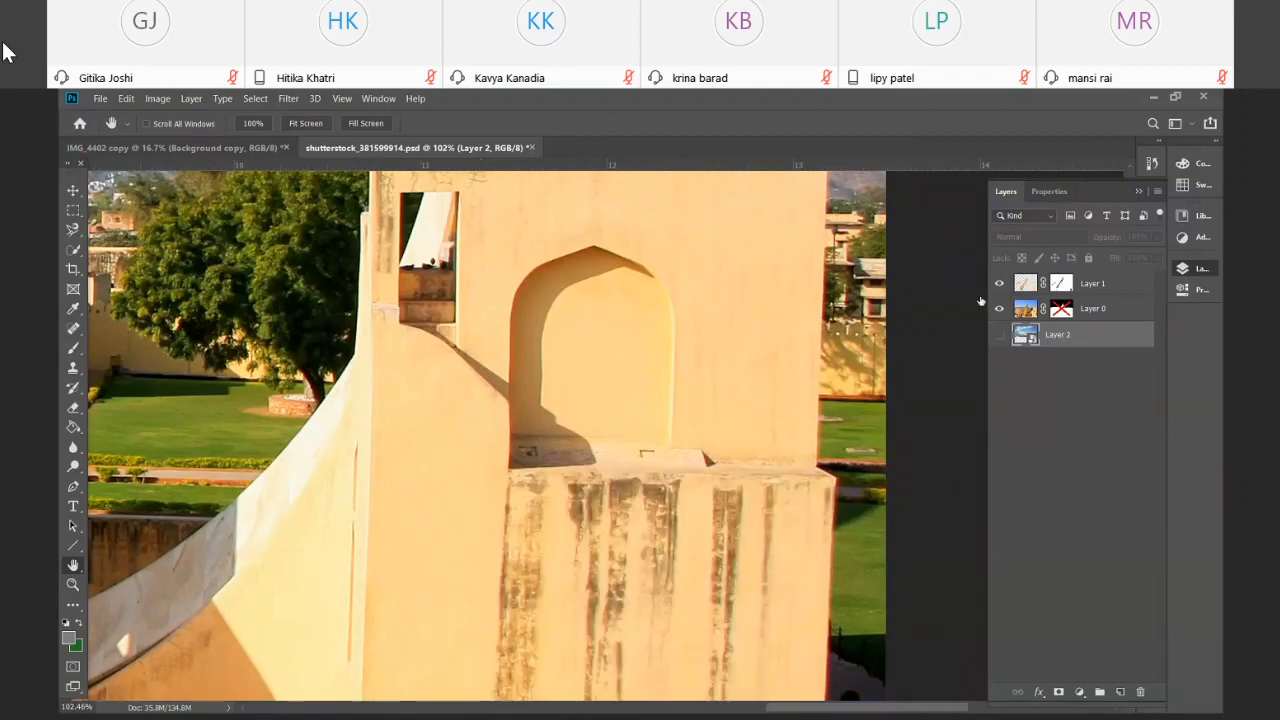
{"action": "scroll", "coordinate": [520, 534], "scroll_direction": "down", "scroll_amount": 5}
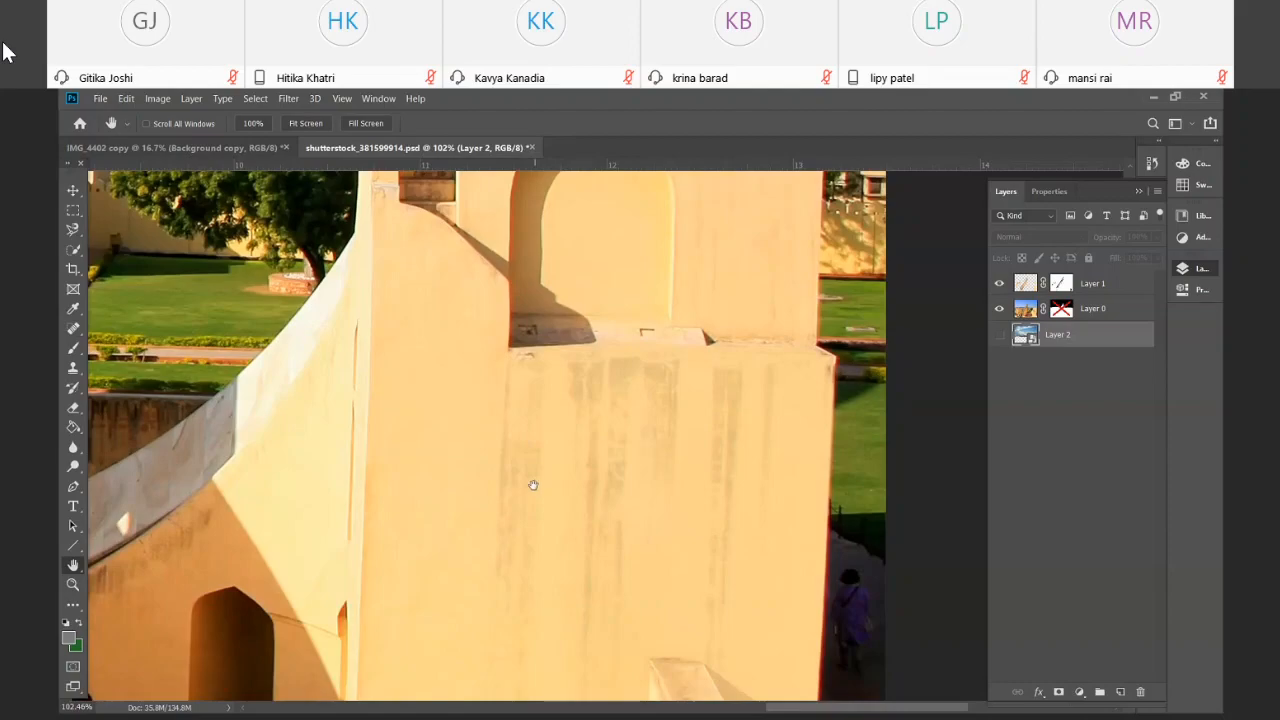
{"action": "scroll", "coordinate": [533, 485], "scroll_direction": "down", "scroll_amount": 2}
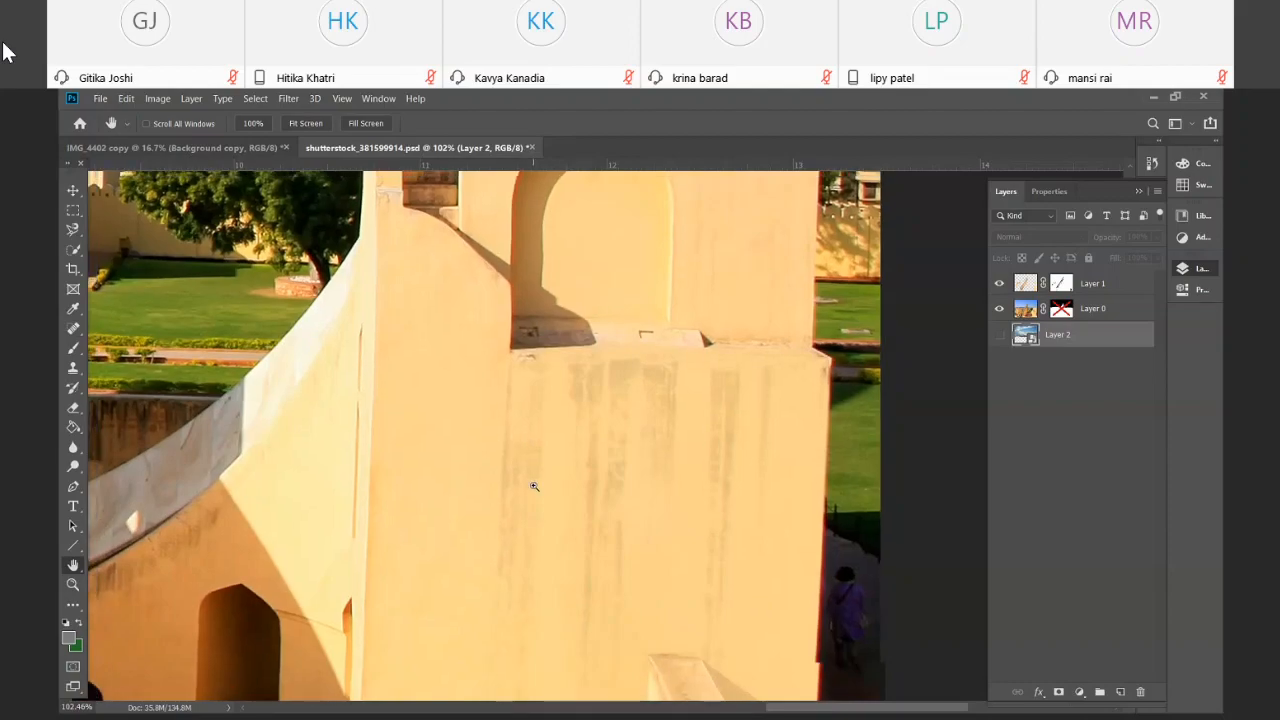
{"action": "scroll", "coordinate": [534, 486], "scroll_direction": "down", "scroll_amount": 2}
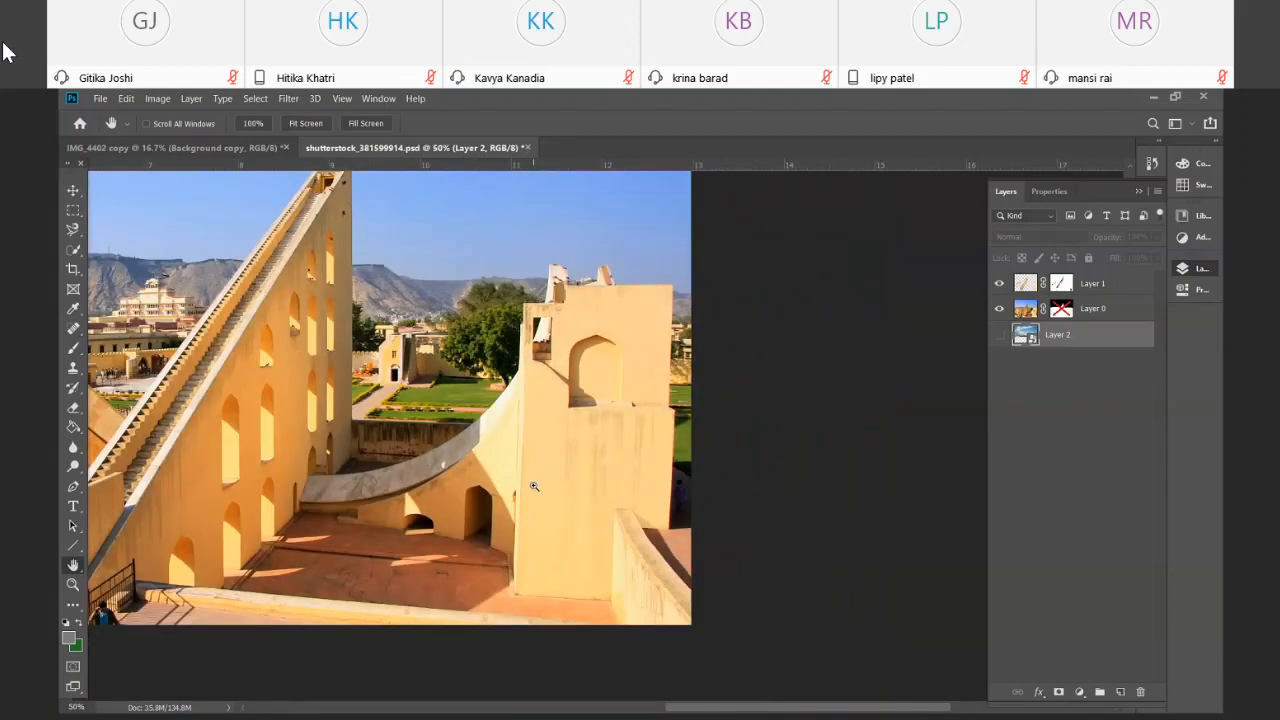
{"action": "scroll", "coordinate": [534, 486], "scroll_direction": "down", "scroll_amount": 1}
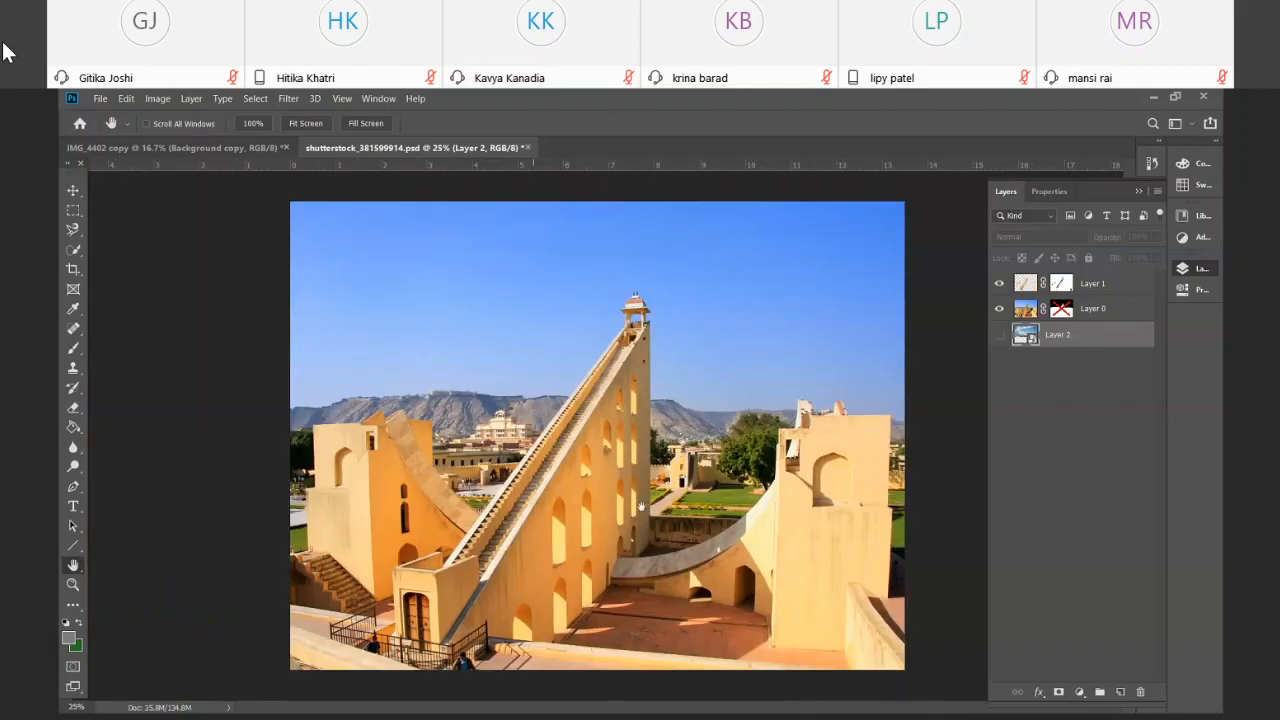
Select Layer 1, isolate it by hiding Layer 0, and look over its painted wall patches
{"action": "left_click", "coordinate": [1106, 286]}
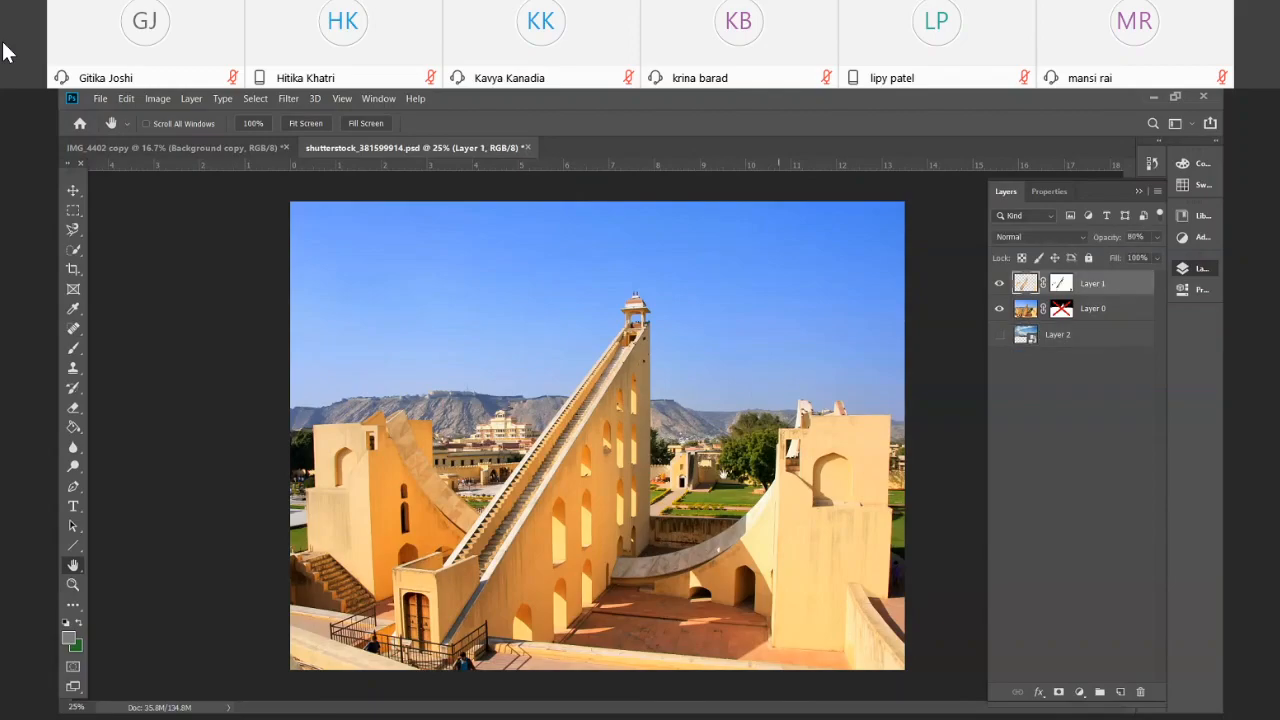
{"action": "key", "text": "z"}
{"action": "left_click_drag", "start_coordinate": [578, 470], "coordinate": [554, 443]}
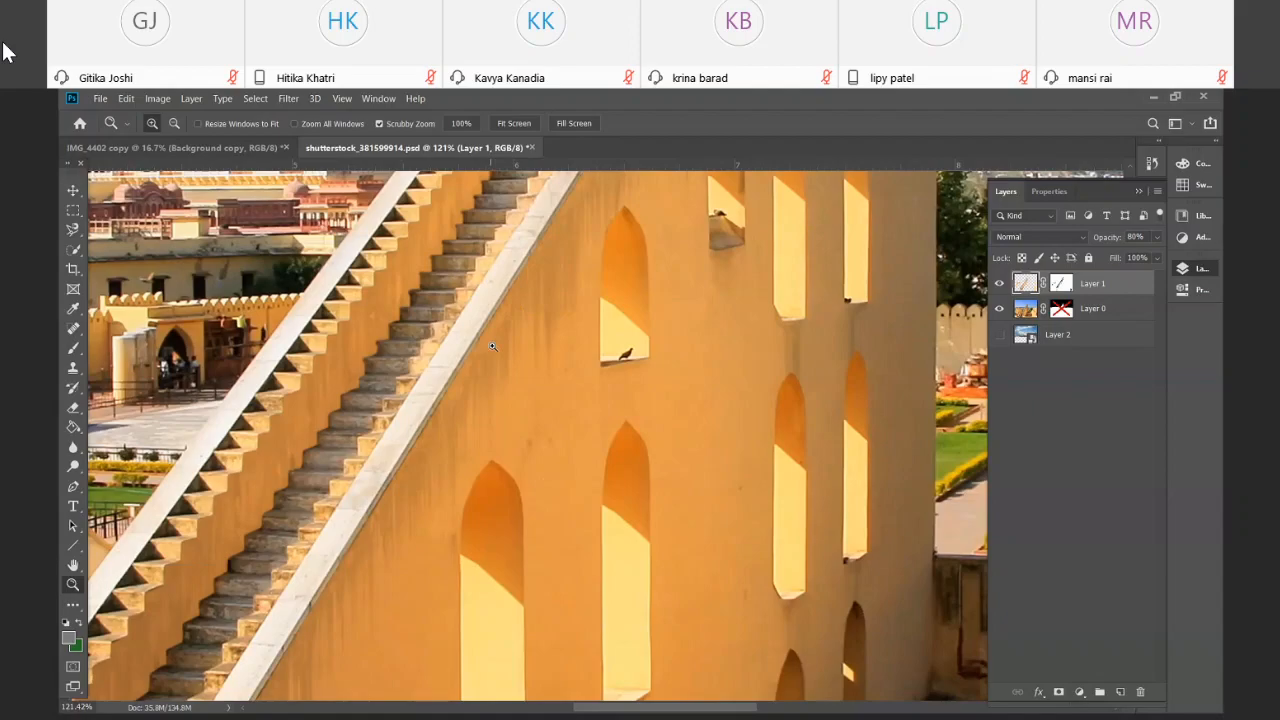
{"action": "left_click", "coordinate": [998, 308]}
{"action": "left_click", "coordinate": [999, 334]}
{"action": "left_click", "coordinate": [999, 334]}
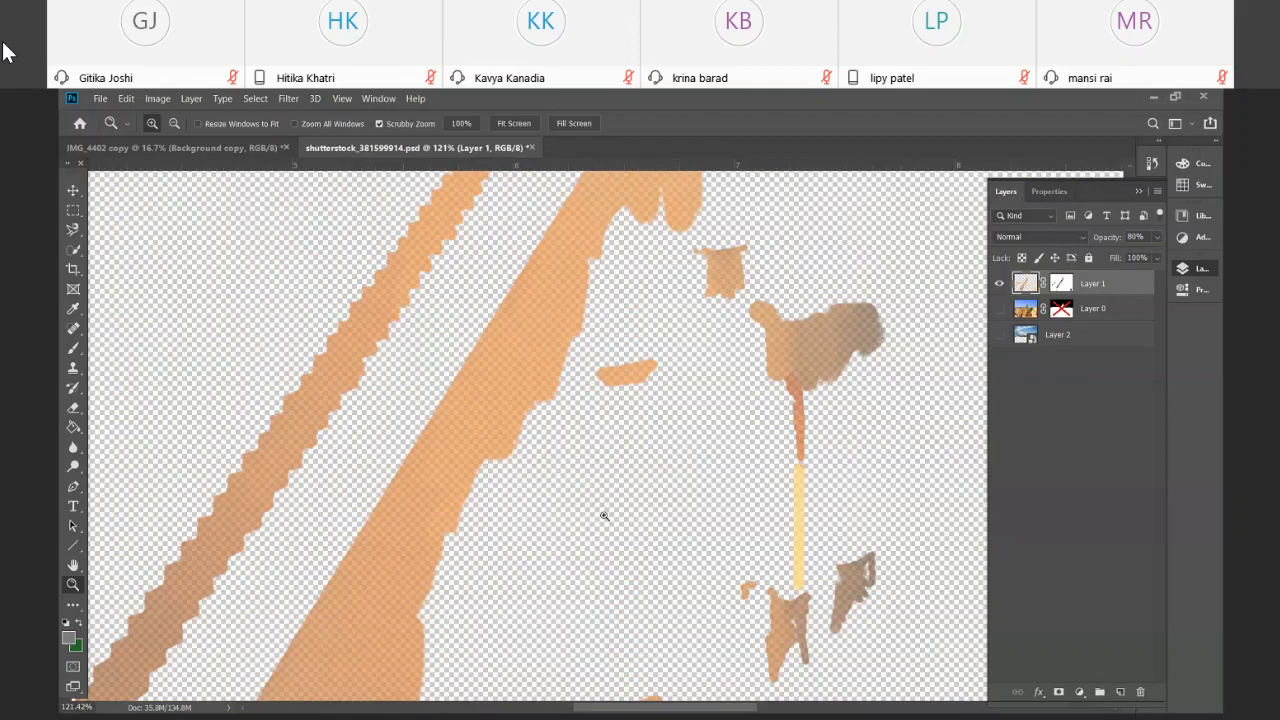
{"action": "scroll", "coordinate": [605, 517], "scroll_direction": "up", "scroll_amount": 5}
{"action": "scroll", "coordinate": [605, 517], "scroll_direction": "up", "scroll_amount": 3}
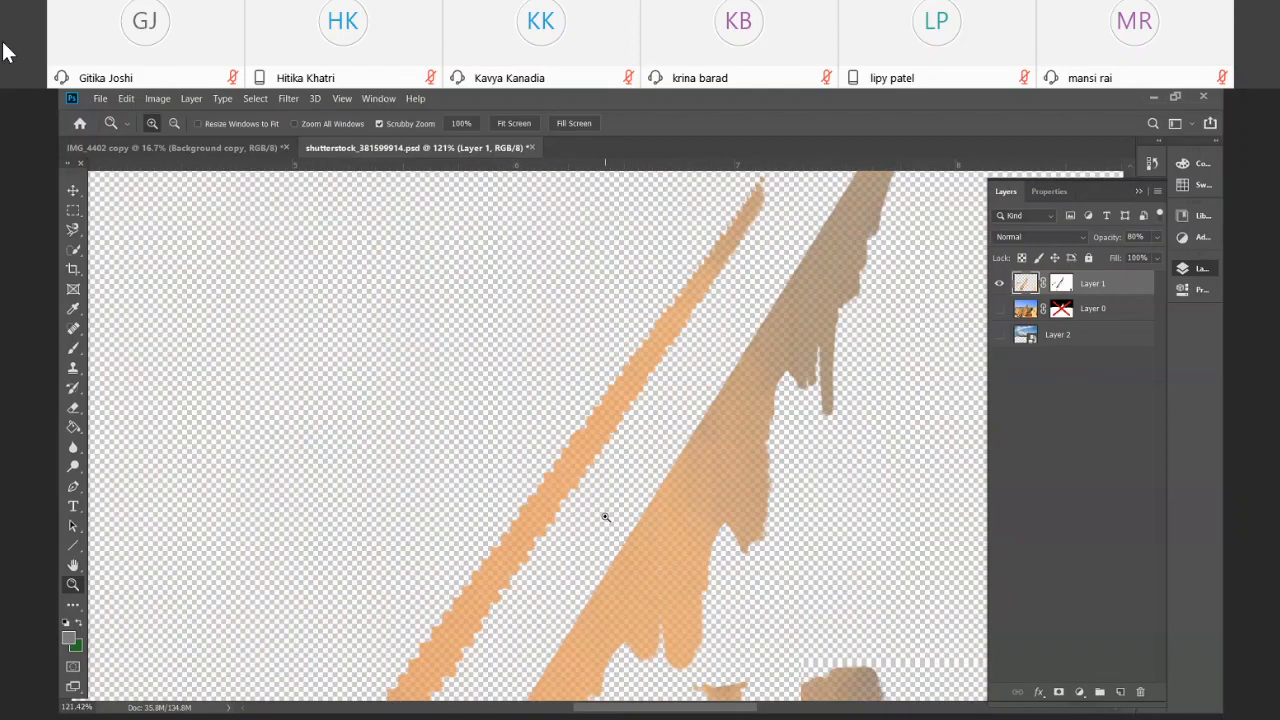
{"action": "scroll", "coordinate": [605, 517], "scroll_direction": "up", "scroll_amount": 2}
{"action": "scroll", "coordinate": [605, 517], "scroll_direction": "down", "scroll_amount": 6}
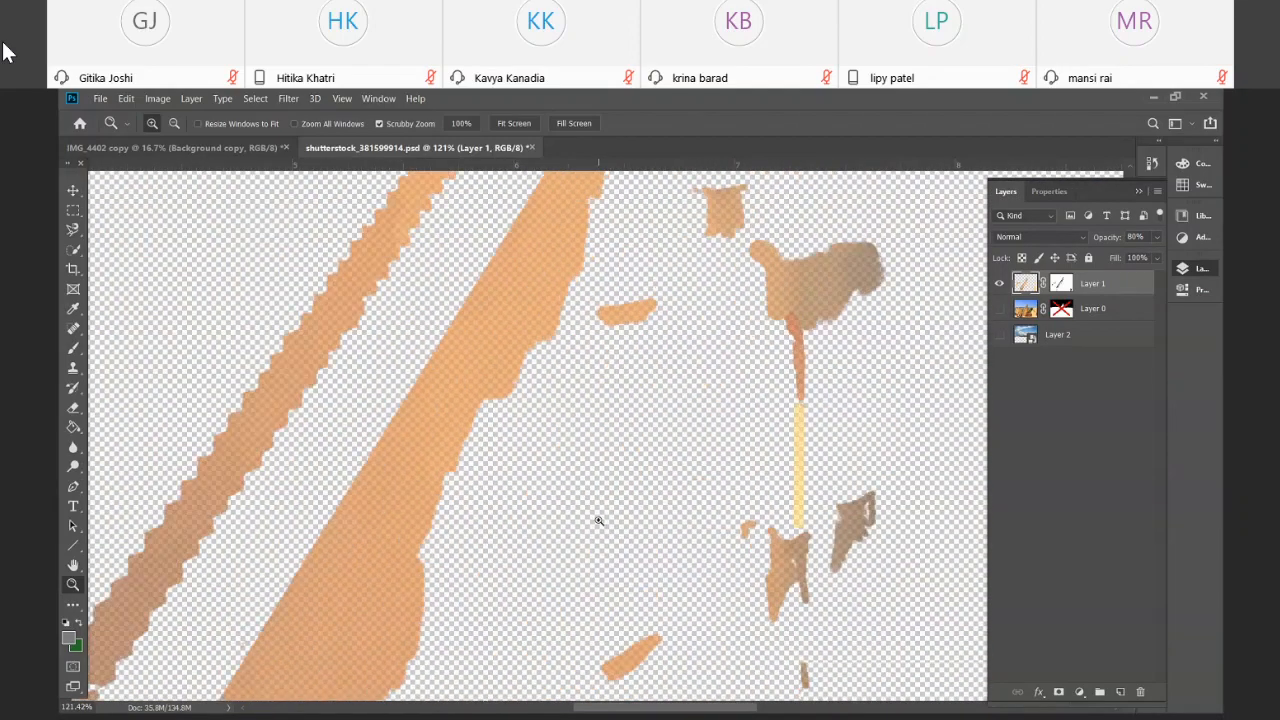
Set Layer 1's opacity to 100% and review the painted patches along the staircase
{"action": "left_click", "coordinate": [1157, 237]}
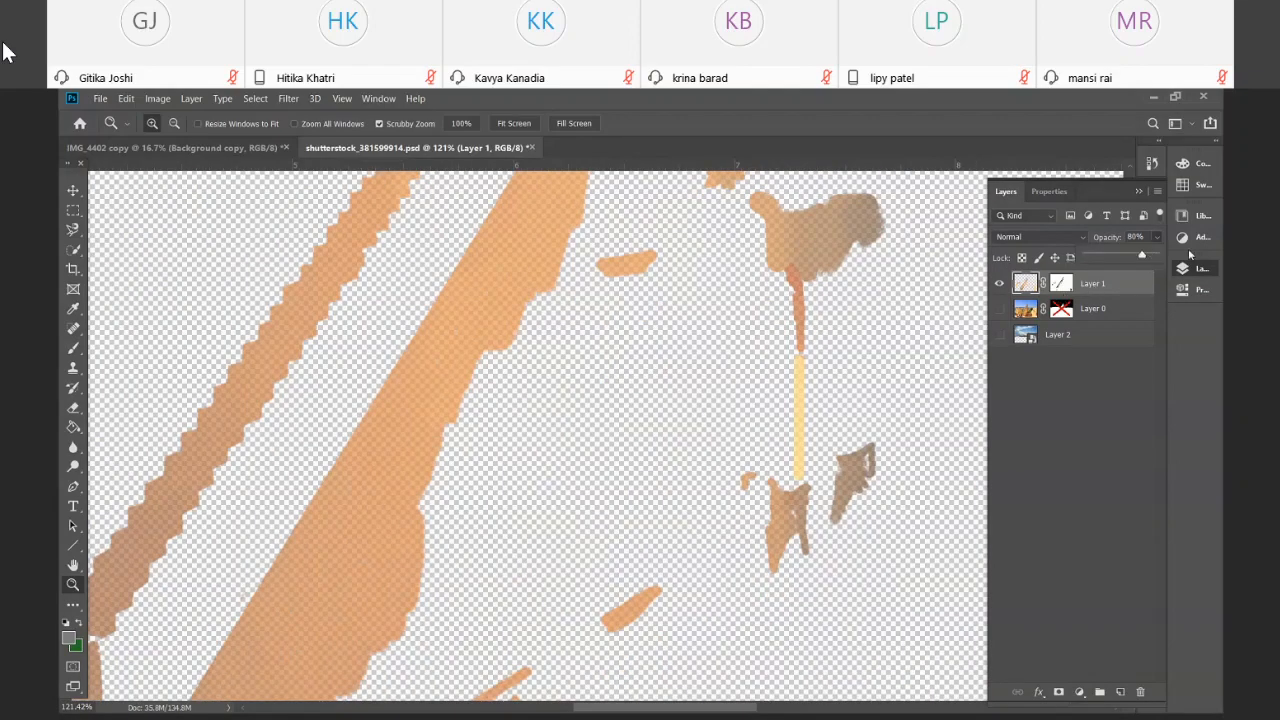
{"action": "left_click_drag", "start_coordinate": [1141, 258], "coordinate": [1156, 255]}
{"action": "scroll", "coordinate": [500, 471], "scroll_direction": "down", "scroll_amount": 5}
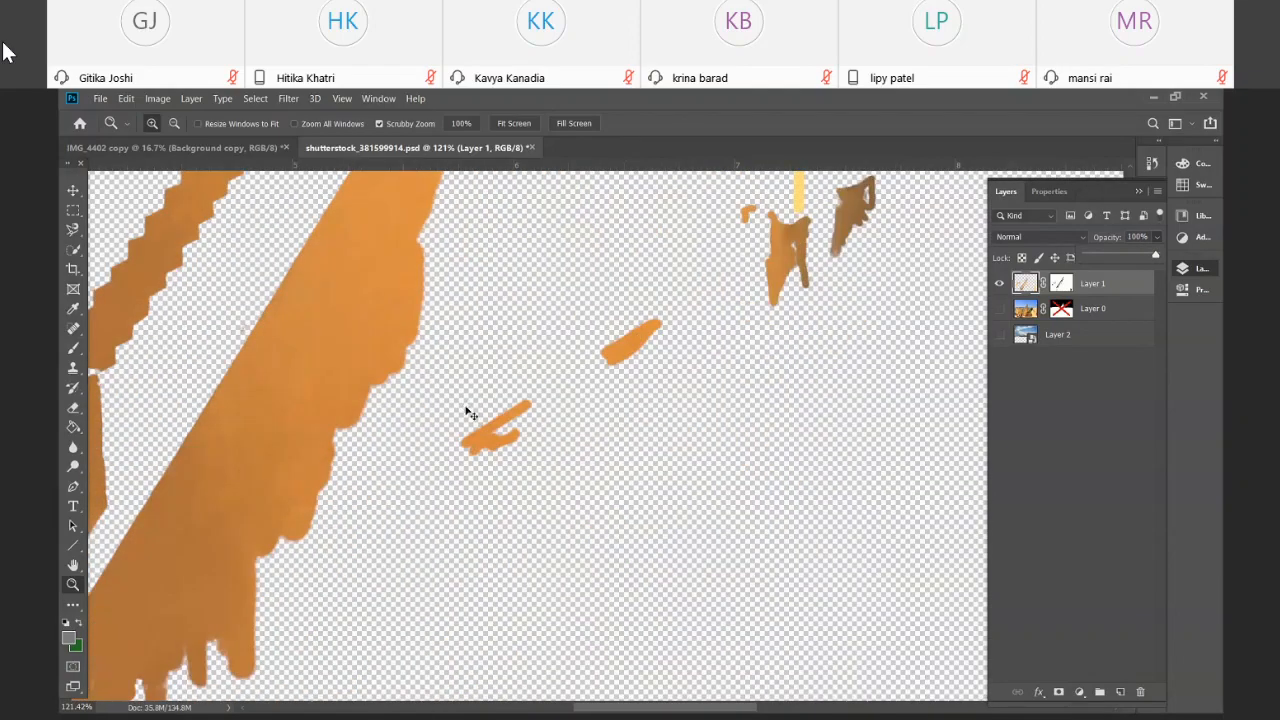
{"action": "key", "text": "ctrl+minus"}
{"action": "key", "text": "ctrl+minus"}
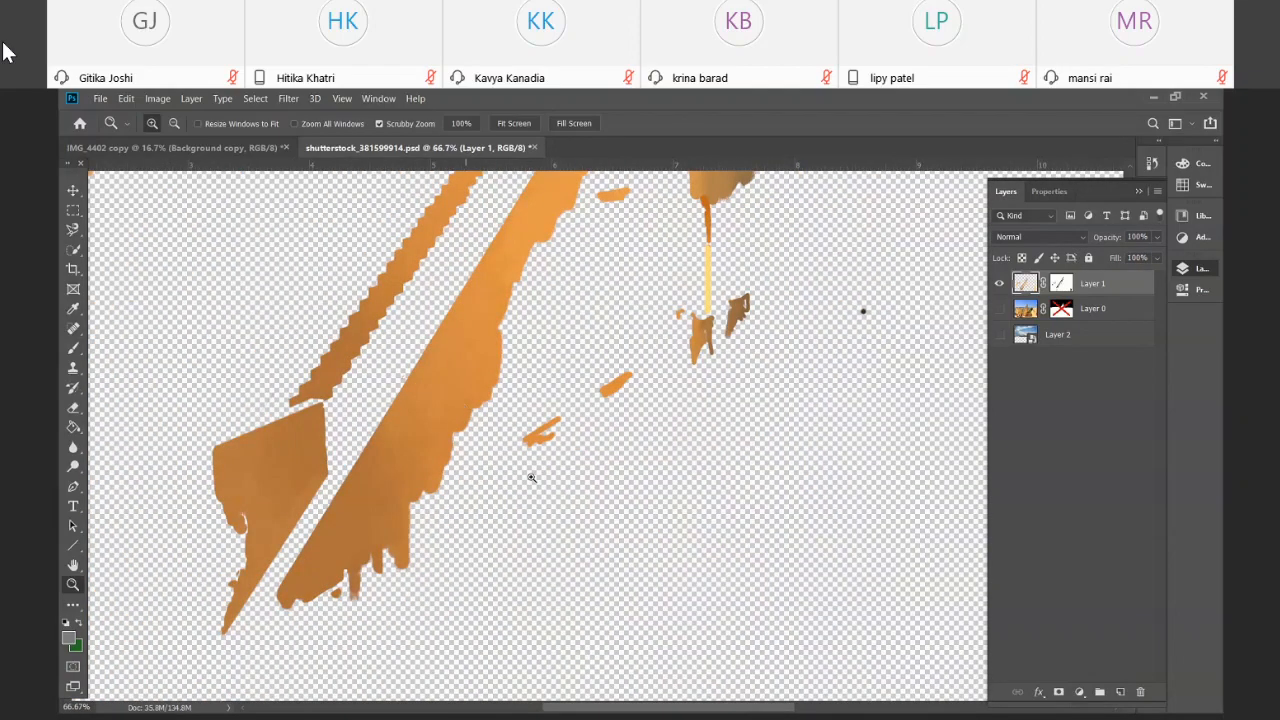
{"action": "scroll", "coordinate": [530, 480], "scroll_direction": "up", "scroll_amount": 1}
{"action": "scroll", "coordinate": [530, 480], "scroll_direction": "up", "scroll_amount": 1}
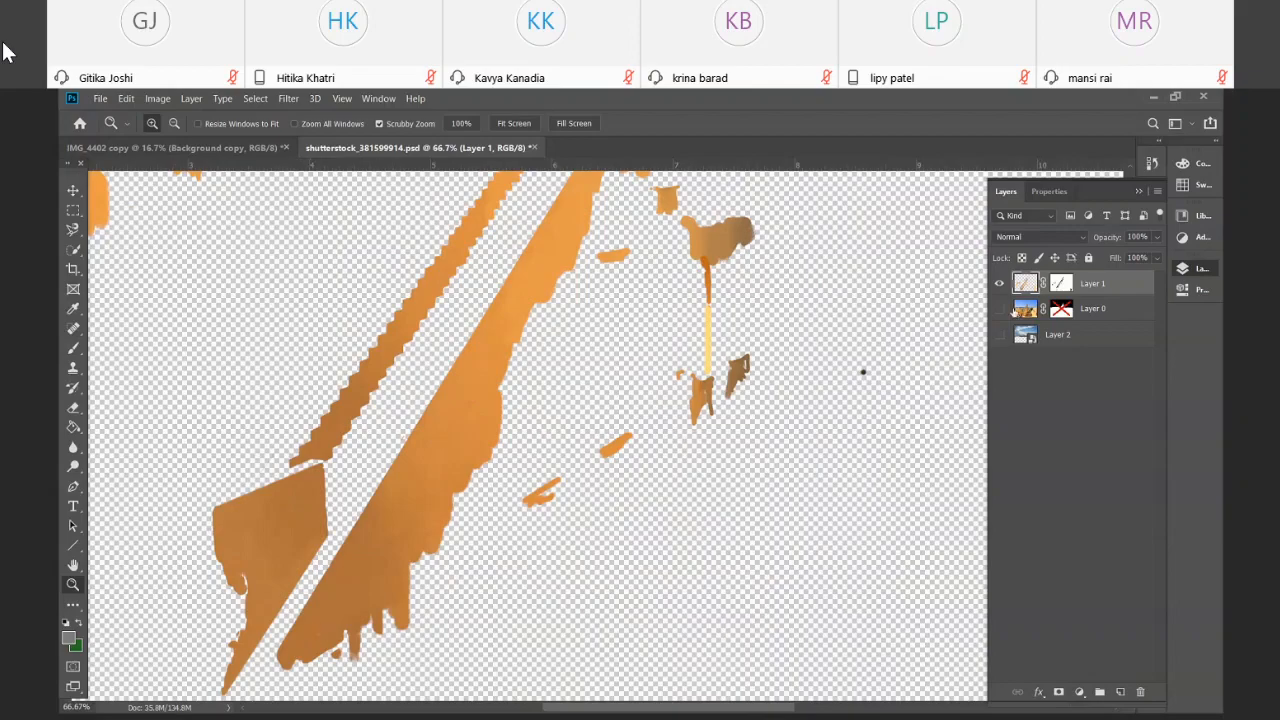
Compare Layer 1's painted patches with Layer 0 shown and hidden, leaving Layer 0 visible
{"action": "left_click", "coordinate": [999, 310]}
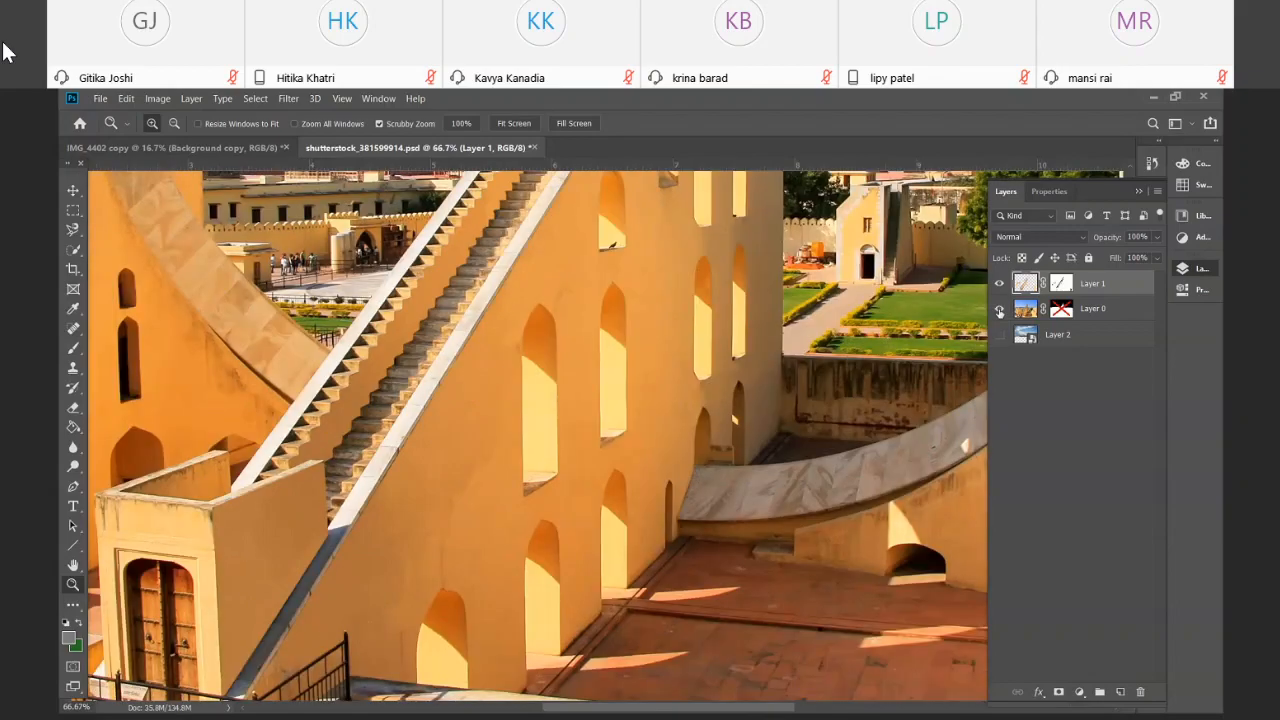
{"action": "left_click", "coordinate": [999, 311]}
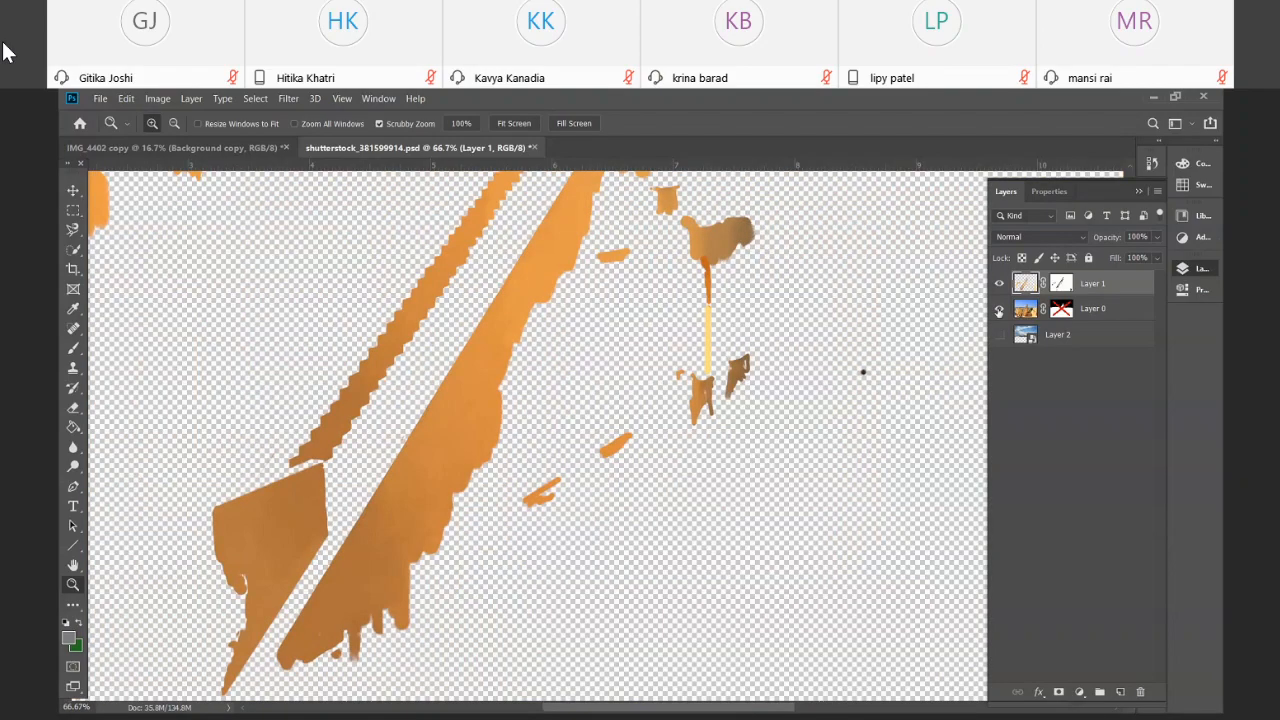
{"action": "left_click", "coordinate": [999, 311]}
Compare the staircase walls and the side building with Layer 1 hidden and shown, leaving Layer 1 visible
{"action": "scroll", "coordinate": [475, 545], "scroll_direction": "up", "scroll_amount": 10}
{"action": "scroll", "coordinate": [476, 546], "scroll_direction": "up", "scroll_amount": 4}
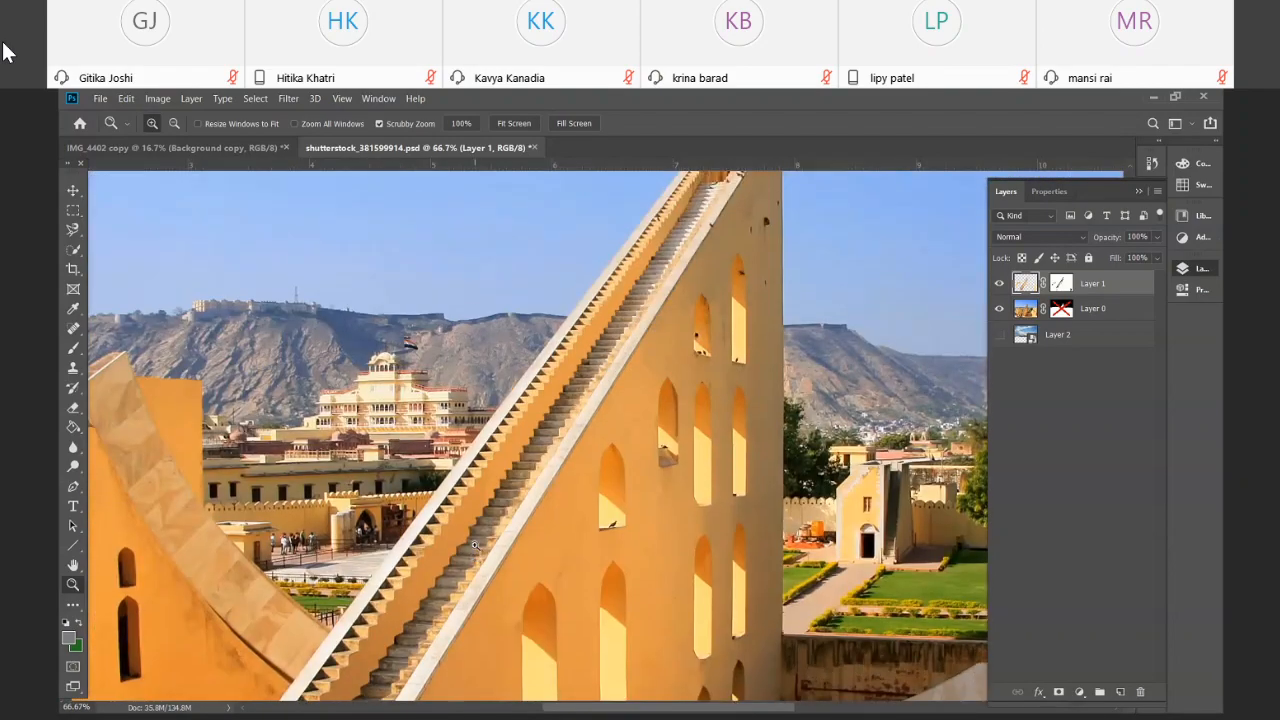
{"action": "scroll", "coordinate": [476, 556], "scroll_direction": "left", "scroll_amount": 10}
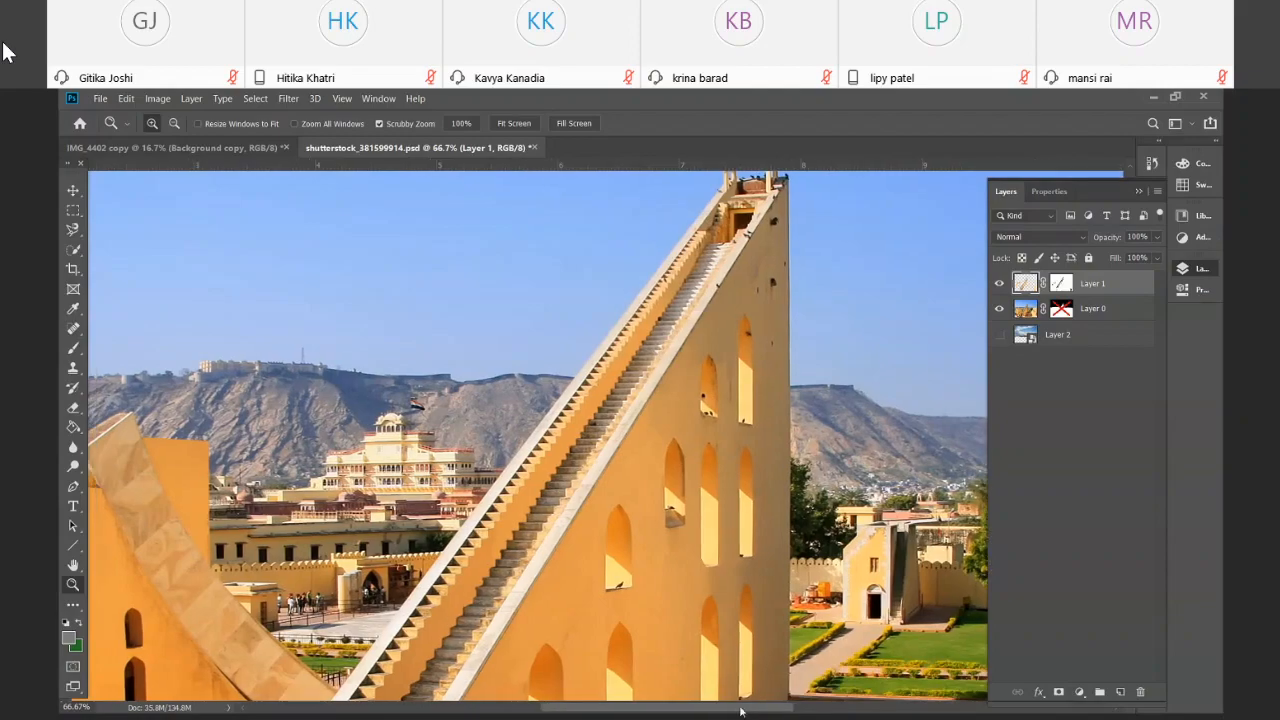
{"action": "scroll", "coordinate": [632, 598], "scroll_direction": "down", "scroll_amount": 10}
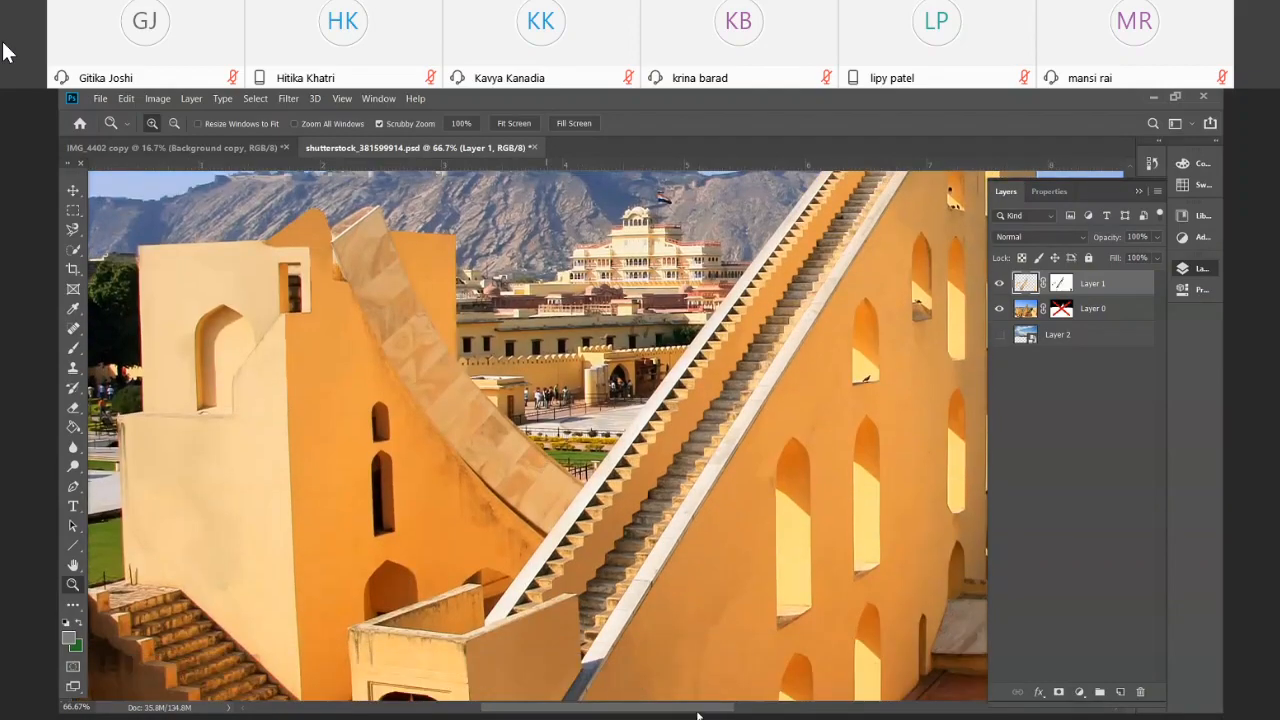
{"action": "left_click_drag", "start_coordinate": [699, 708], "coordinate": [684, 708]}
{"action": "scroll", "coordinate": [563, 490], "scroll_direction": "down", "scroll_amount": 3}
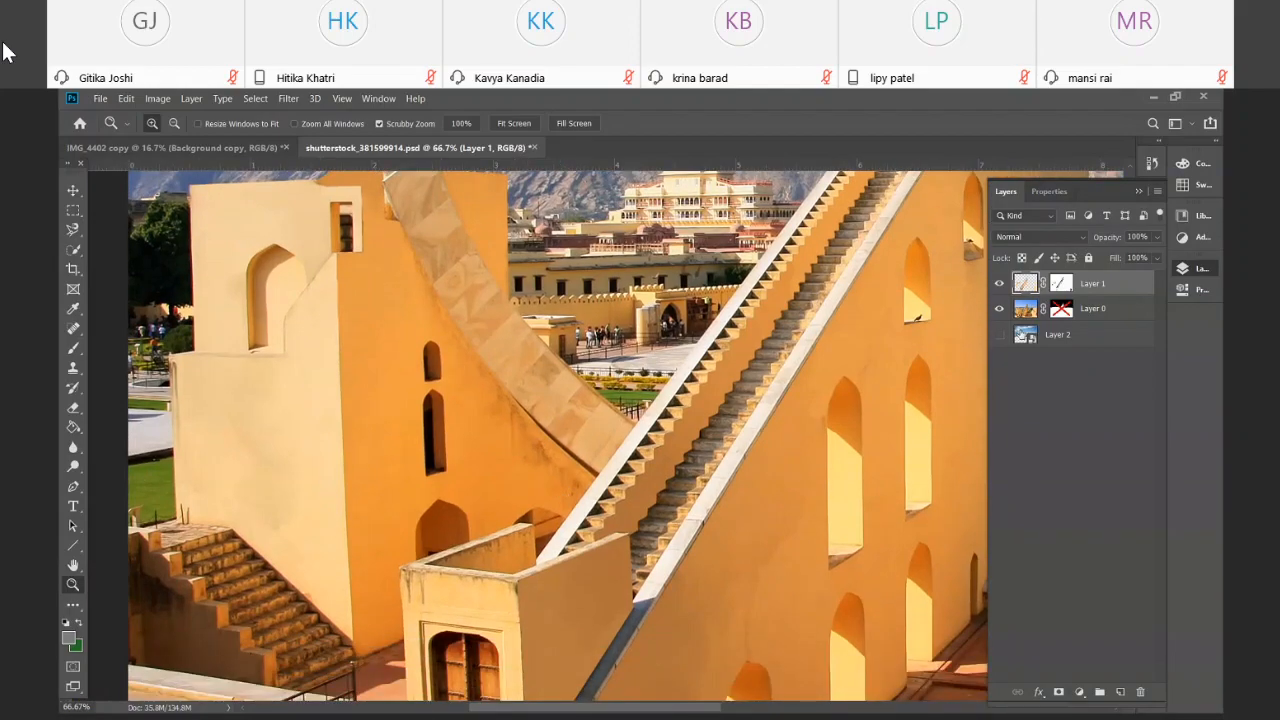
{"action": "left_click", "coordinate": [999, 284]}
{"action": "left_click", "coordinate": [1000, 286]}
{"action": "left_click", "coordinate": [1000, 286]}
{"action": "left_click", "coordinate": [1000, 286]}
{"action": "left_click", "coordinate": [1000, 286]}
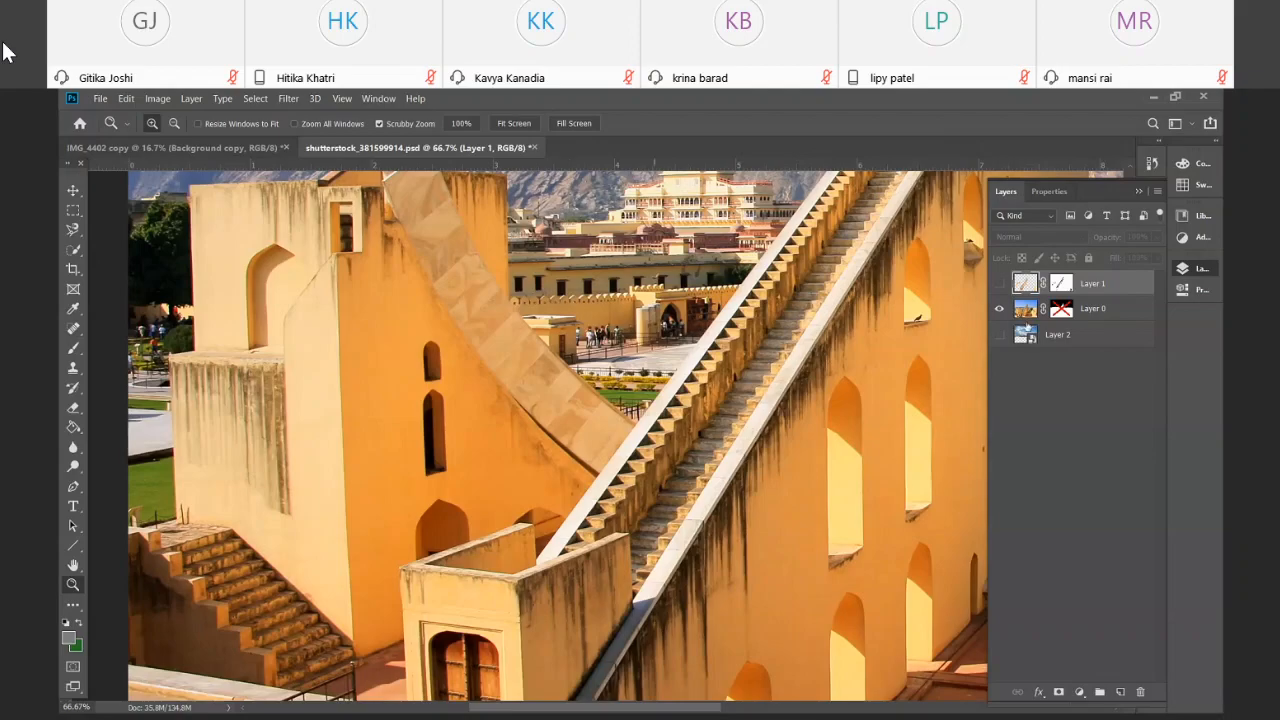
{"action": "left_click", "coordinate": [999, 284]}
{"action": "left_click", "coordinate": [999, 284]}
{"action": "left_click", "coordinate": [999, 284]}
Look over the retouched walls and arched niches, and lower Layer 1's opacity to 80%
{"action": "scroll", "coordinate": [525, 399], "scroll_direction": "up", "scroll_amount": 2}
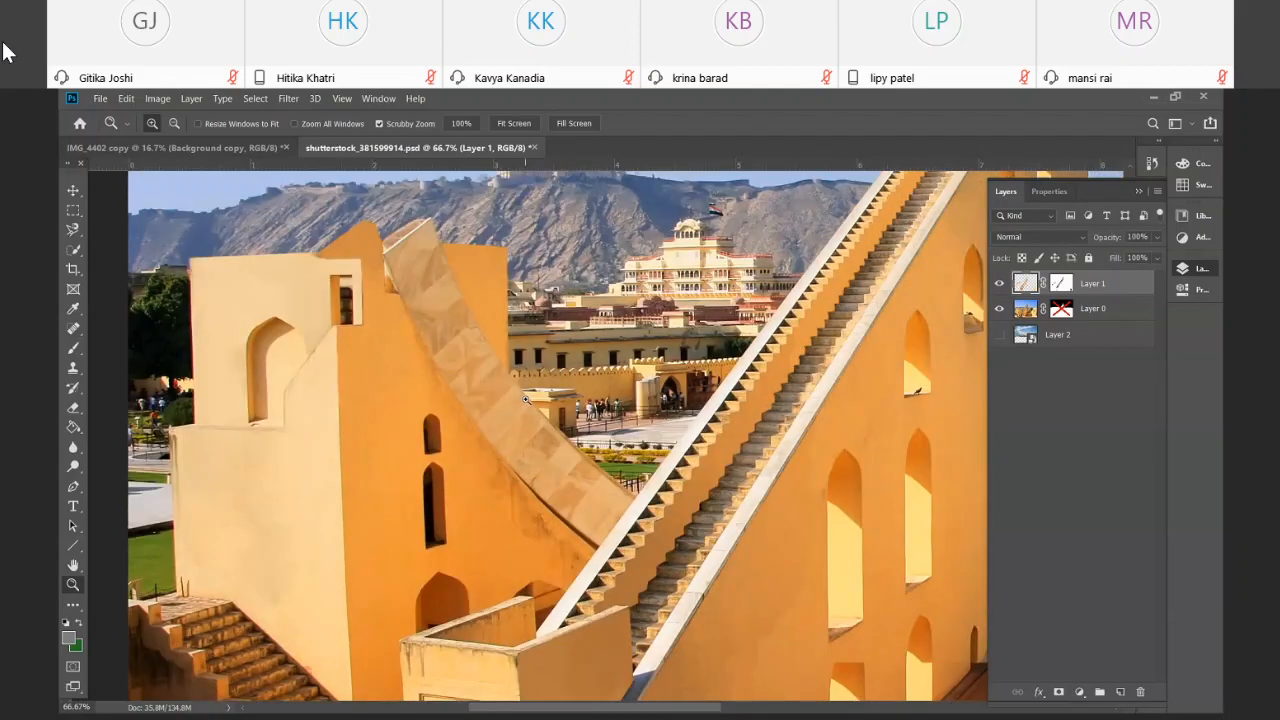
{"action": "scroll", "coordinate": [525, 399], "scroll_direction": "up", "scroll_amount": 1}
{"action": "left_click_drag", "start_coordinate": [658, 709], "coordinate": [781, 715]}
{"action": "scroll", "coordinate": [547, 561], "scroll_direction": "down", "scroll_amount": 2}
{"action": "scroll", "coordinate": [547, 561], "scroll_direction": "down", "scroll_amount": 2}
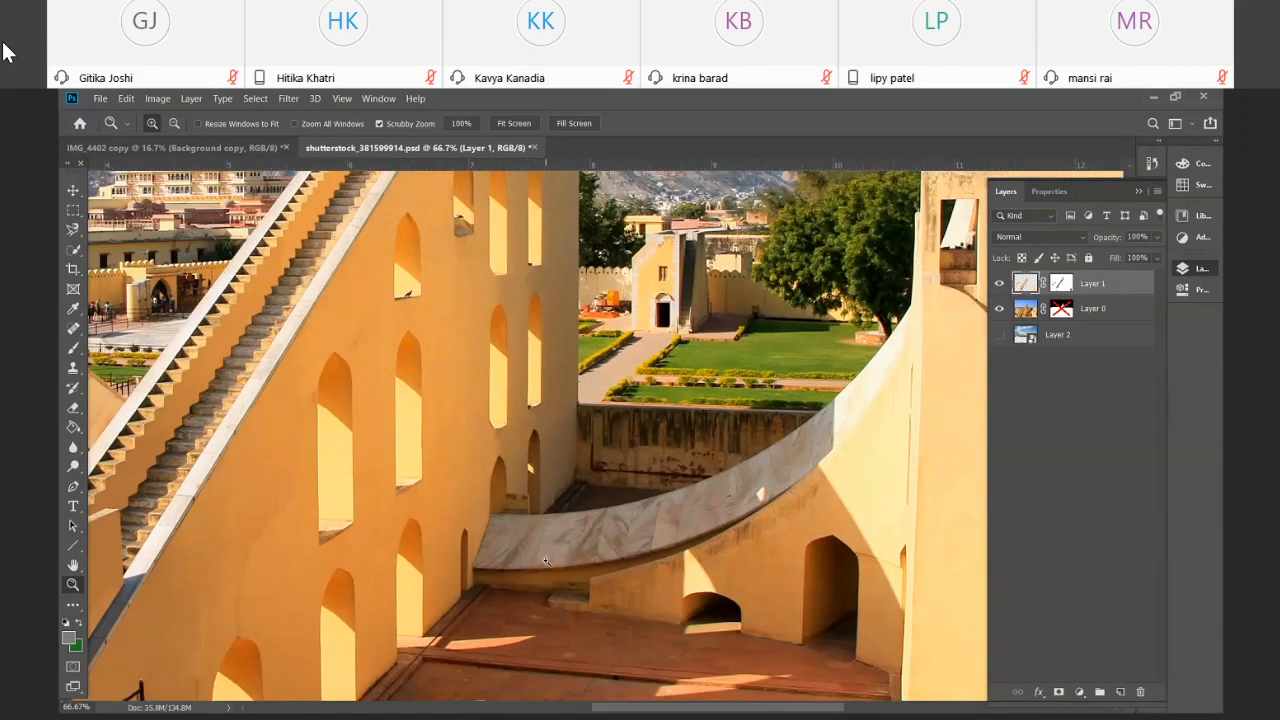
{"action": "scroll", "coordinate": [542, 560], "scroll_direction": "up", "scroll_amount": 6}
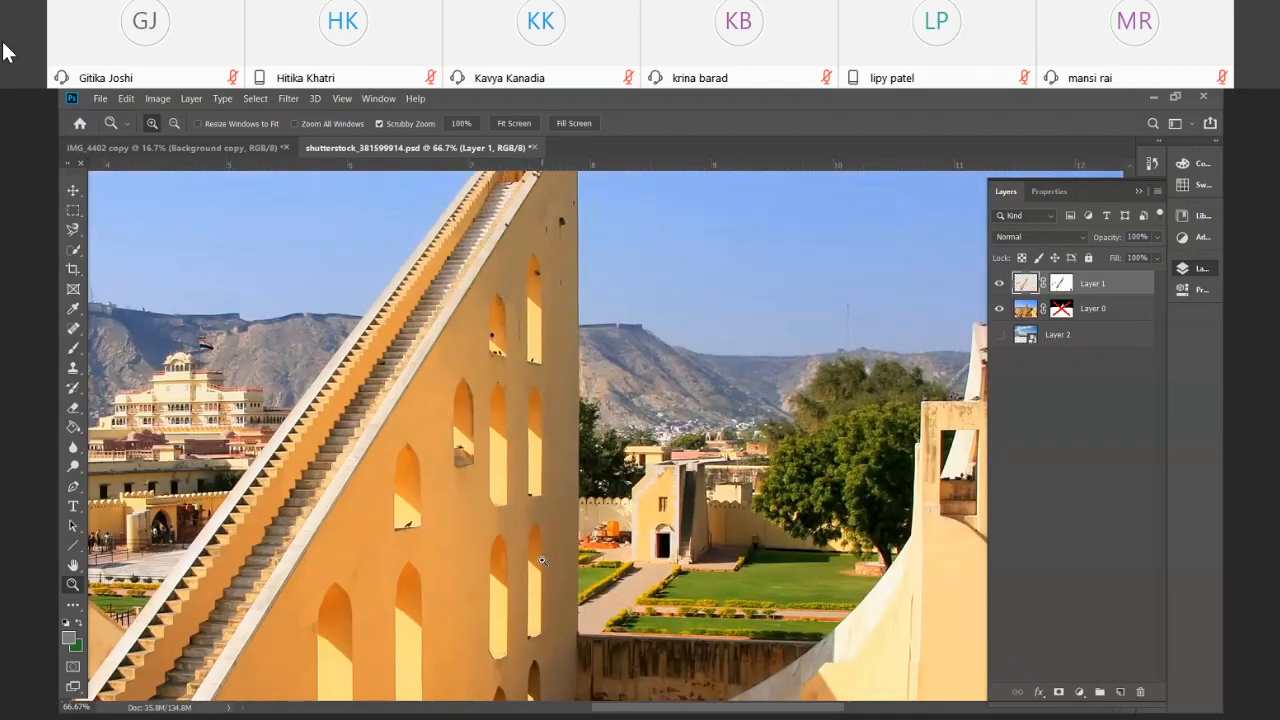
{"action": "scroll", "coordinate": [542, 560], "scroll_direction": "up", "scroll_amount": 1}
{"action": "left_click", "coordinate": [1157, 238]}
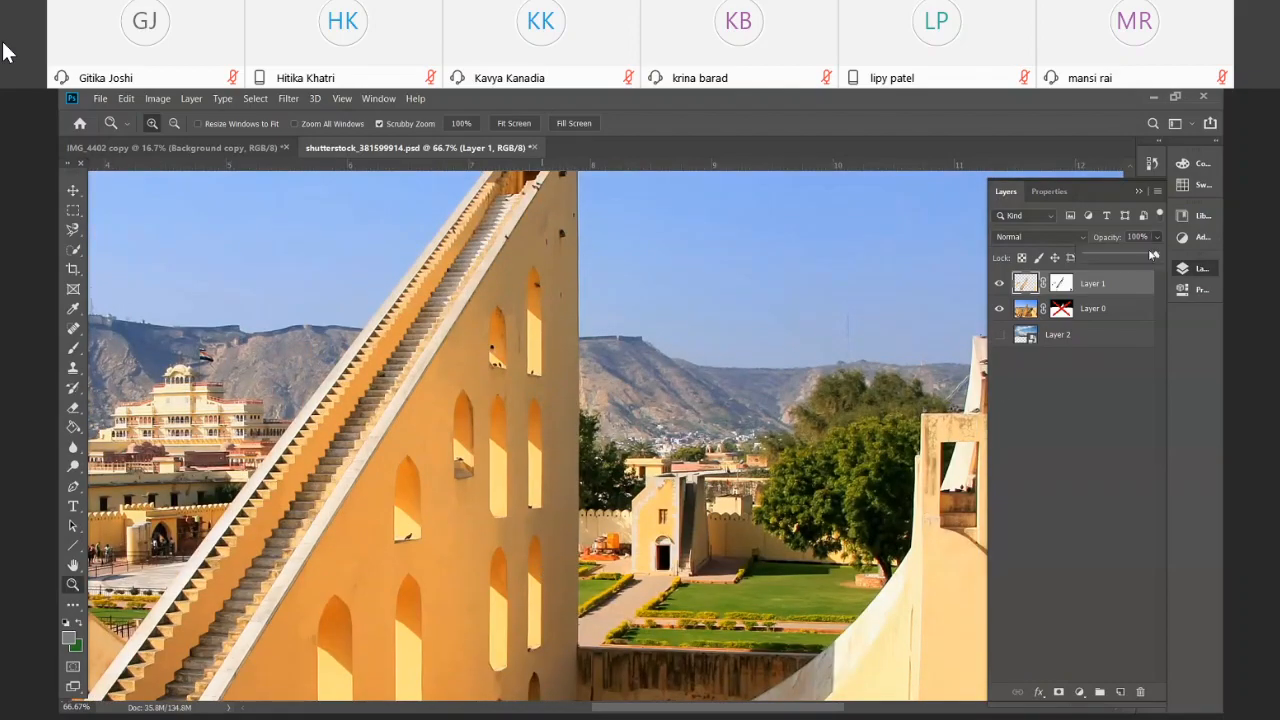
{"action": "left_click_drag", "start_coordinate": [1155, 257], "coordinate": [1143, 257]}
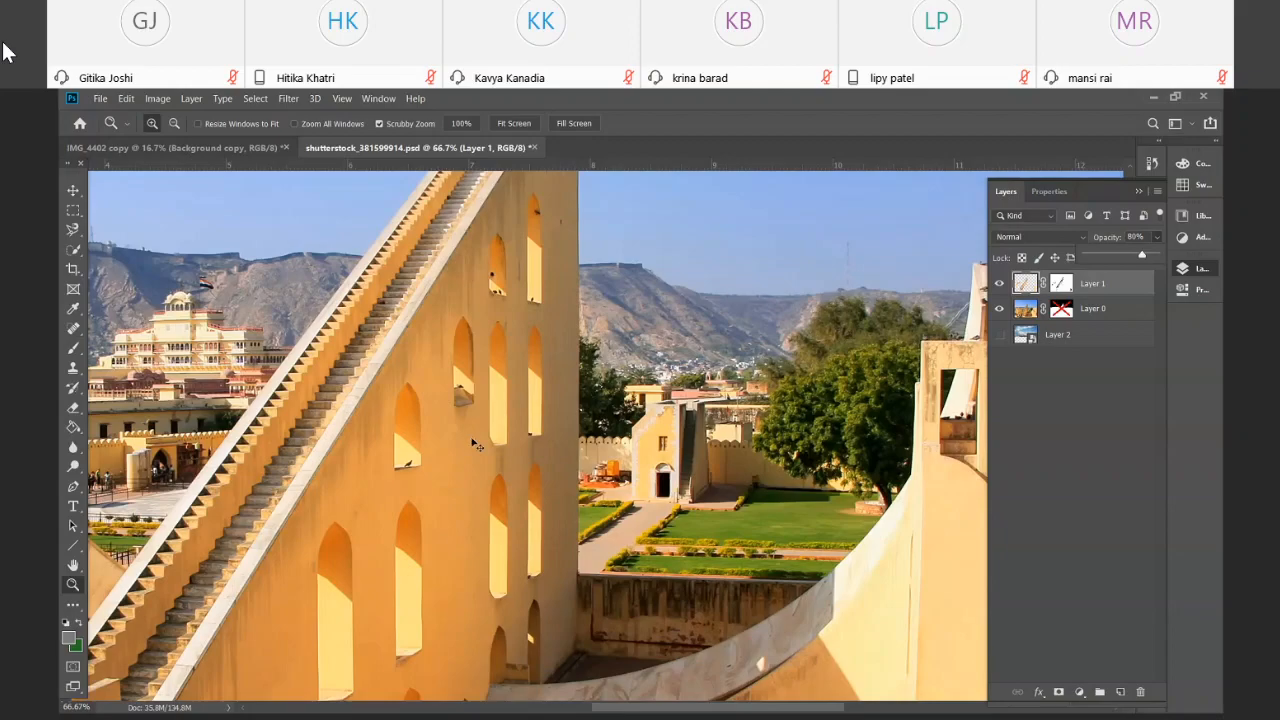
Isolate the cloudy sky image on Layer 2 by hiding Layer 0 and Layer 1, with the whole canvas in view
{"action": "key", "text": "ctrl+minus"}
{"action": "key", "text": "ctrl+minus"}
{"action": "key", "text": "ctrl+minus"}
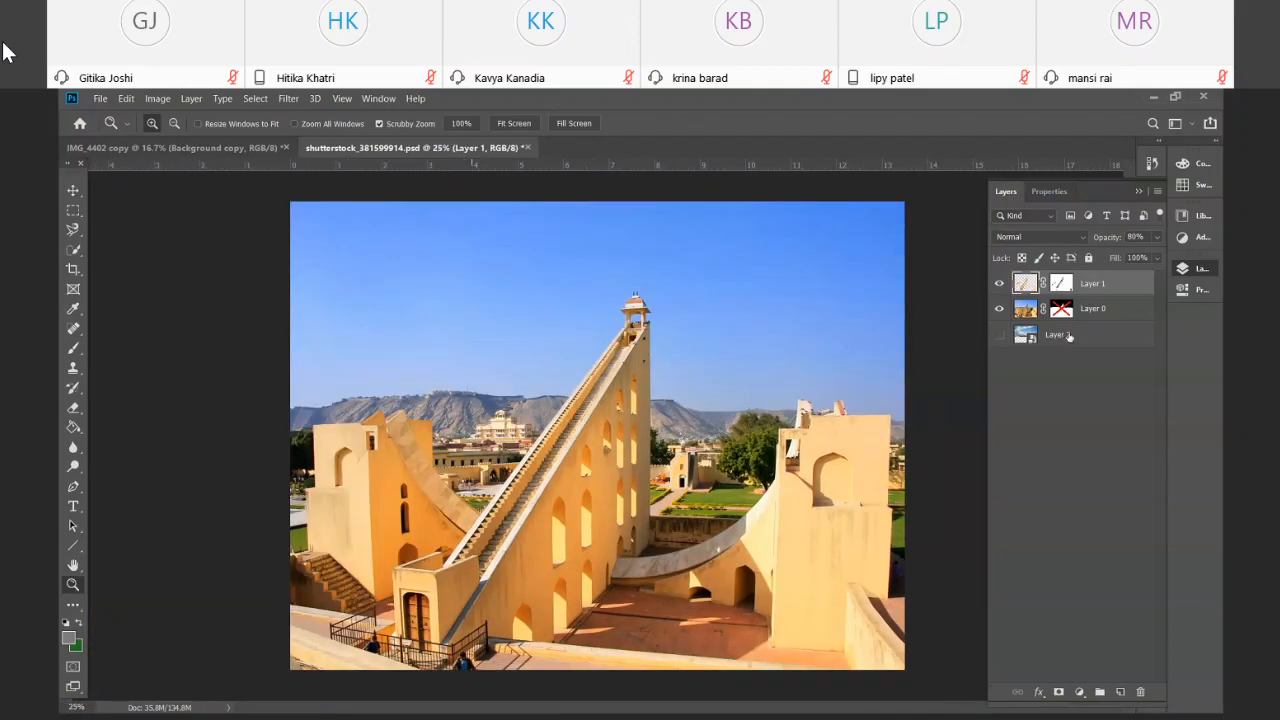
{"action": "left_click", "coordinate": [998, 308]}
{"action": "left_click", "coordinate": [998, 283]}
{"action": "left_click", "coordinate": [998, 334]}
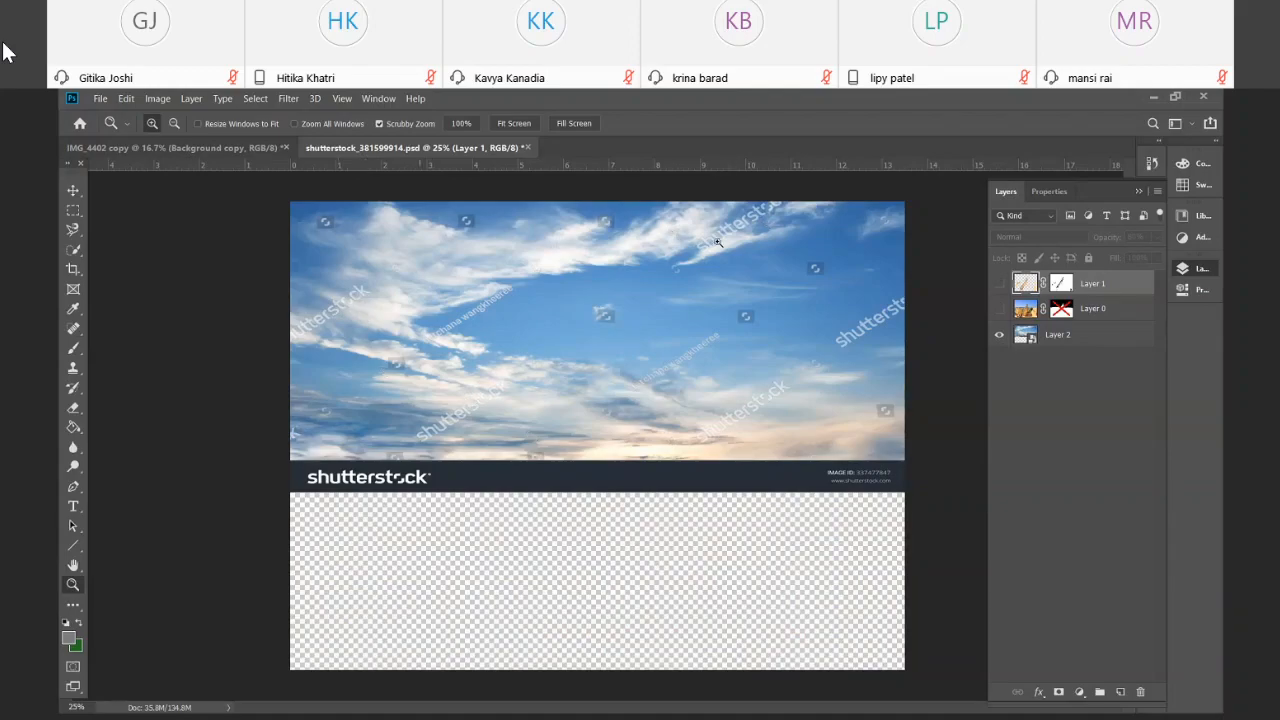
Show Layer 0 in place of Layer 2 and enable its layer mask to cut out the sky
{"action": "left_click", "coordinate": [998, 310]}
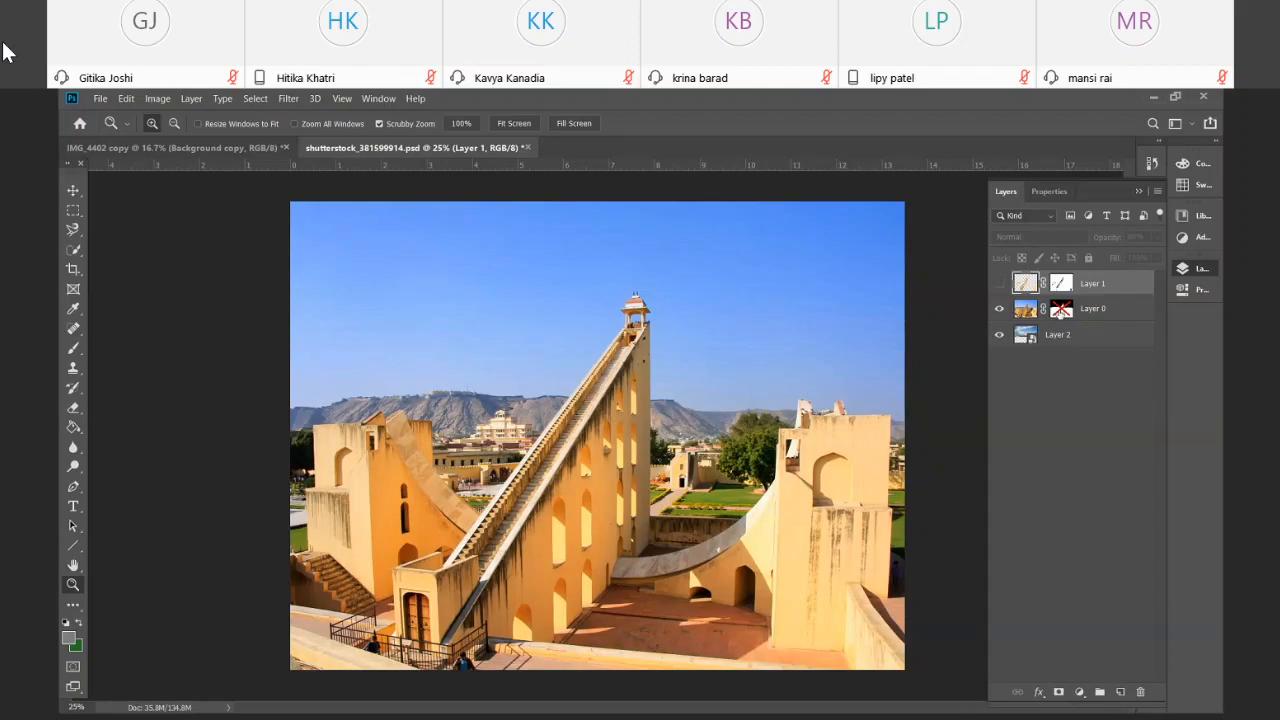
{"action": "left_click", "coordinate": [999, 335]}
{"action": "left_click", "coordinate": [1063, 311], "text": "shift"}
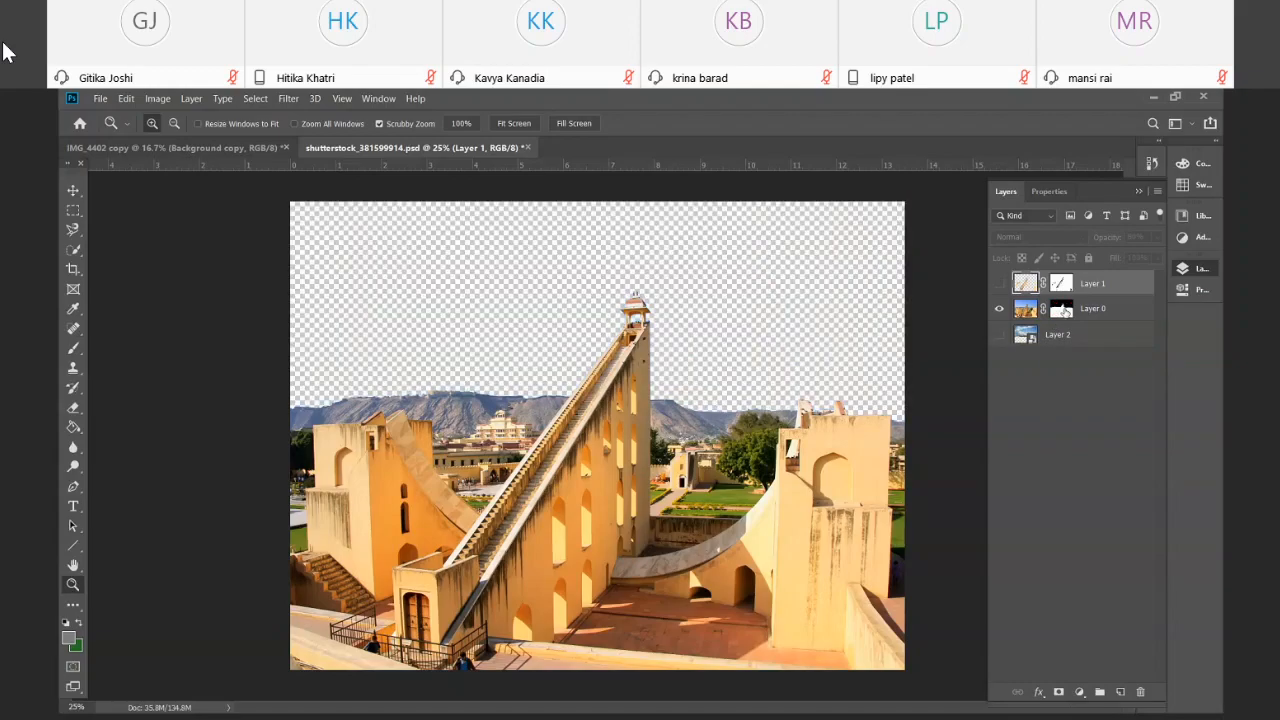
Display Layer 0's layer mask on its own and examine its black-and-white edge along the hills, tower and rooftops
{"action": "left_click", "coordinate": [1062, 309], "text": "alt"}
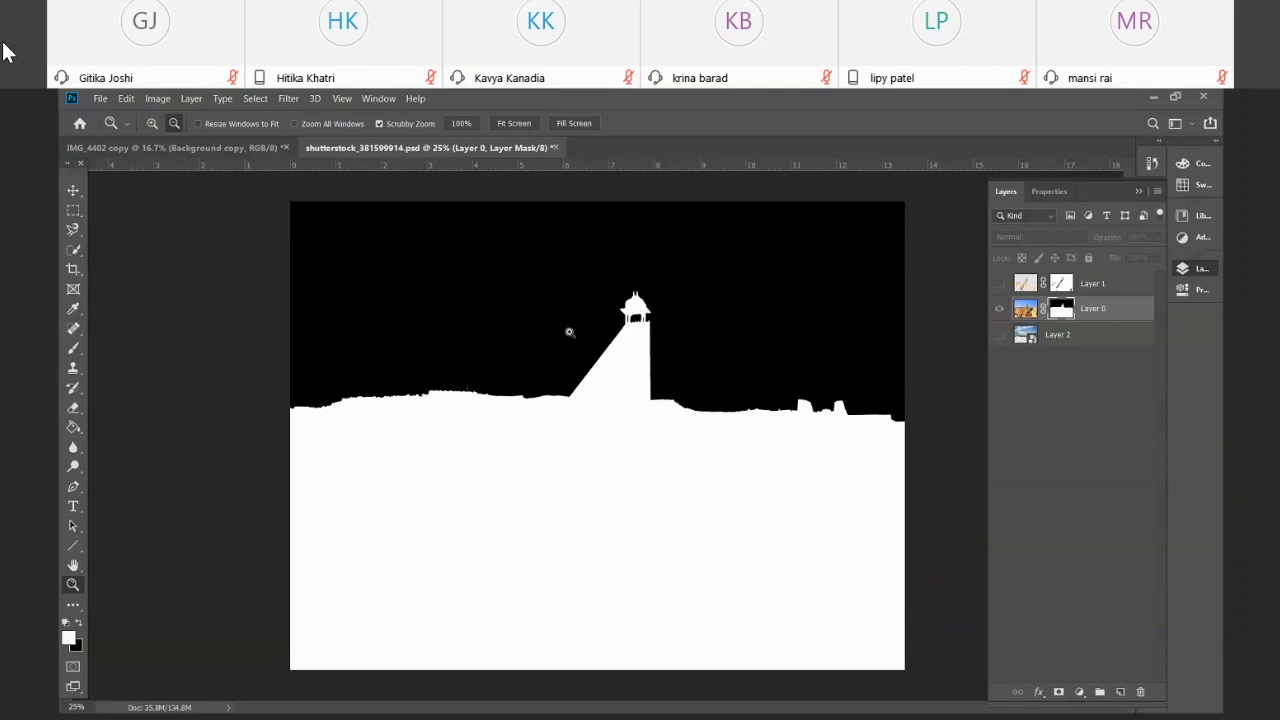
{"action": "left_click_drag", "start_coordinate": [392, 427], "coordinate": [431, 454]}
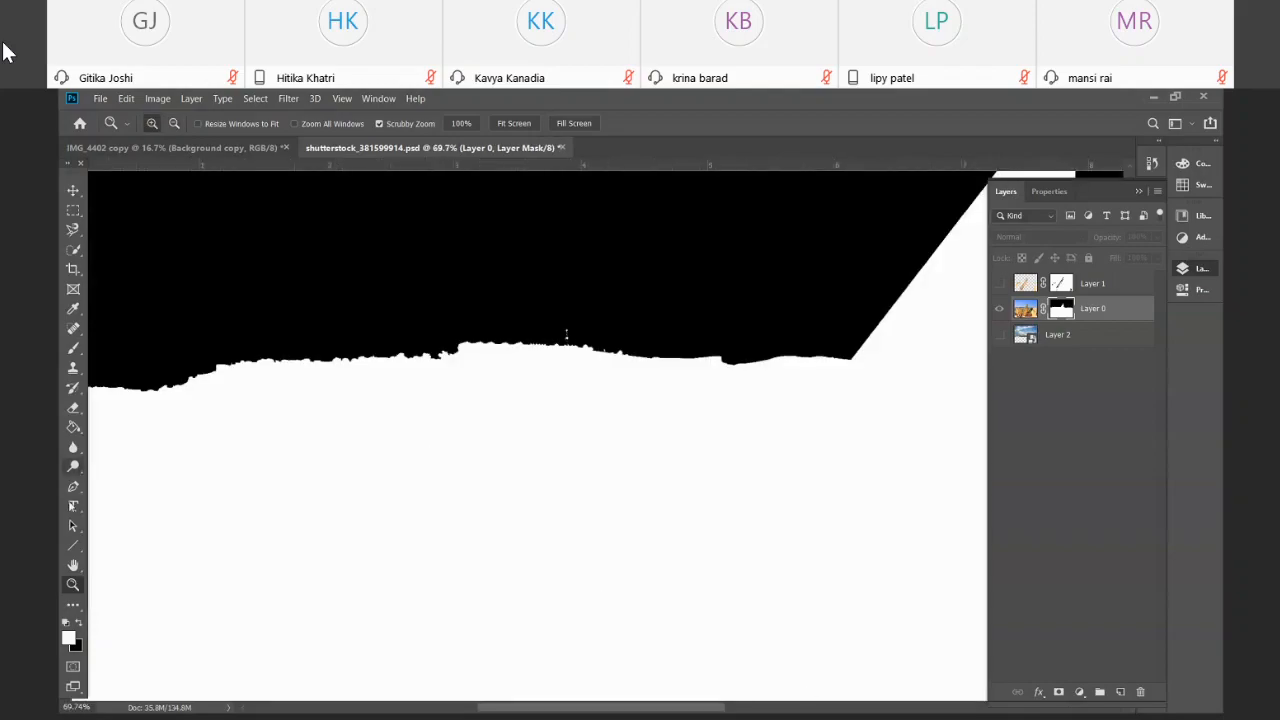
{"action": "left_click", "coordinate": [73, 565]}
{"action": "left_click_drag", "start_coordinate": [140, 540], "coordinate": [85, 399]}
{"action": "left_click_drag", "start_coordinate": [633, 455], "coordinate": [173, 509]}
{"action": "left_click_drag", "start_coordinate": [526, 509], "coordinate": [814, 526]}
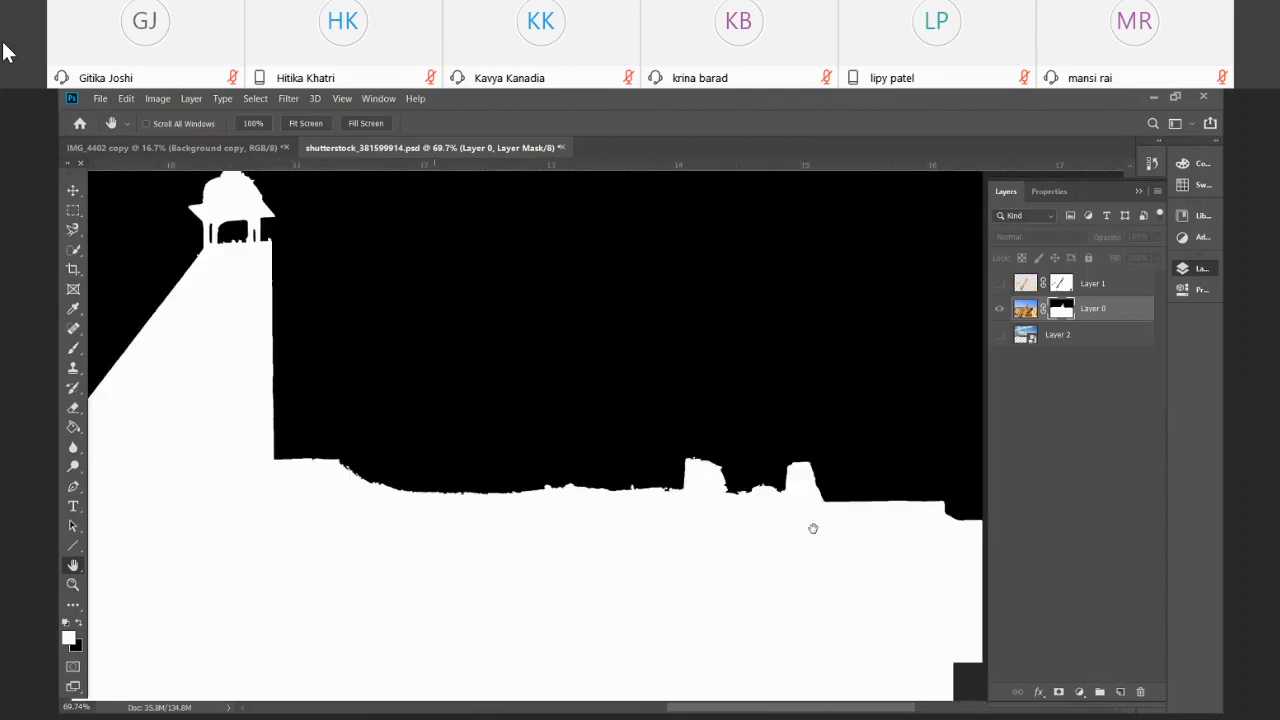
{"action": "left_click_drag", "start_coordinate": [420, 440], "coordinate": [506, 523]}
{"action": "left_click_drag", "start_coordinate": [103, 628], "coordinate": [346, 514]}
{"action": "left_click_drag", "start_coordinate": [218, 520], "coordinate": [541, 524]}
{"action": "left_click_drag", "start_coordinate": [391, 554], "coordinate": [73, 516]}
{"action": "mouse_move", "coordinate": [744, 494]}
{"action": "left_mouse_down"}
{"action": "mouse_move", "coordinate": [363, 411]}
{"action": "mouse_move", "coordinate": [331, 426]}
{"action": "mouse_move", "coordinate": [737, 503]}
{"action": "left_mouse_up"}
{"action": "left_click_drag", "start_coordinate": [416, 501], "coordinate": [890, 495]}
{"action": "left_click_drag", "start_coordinate": [397, 463], "coordinate": [40, 572]}
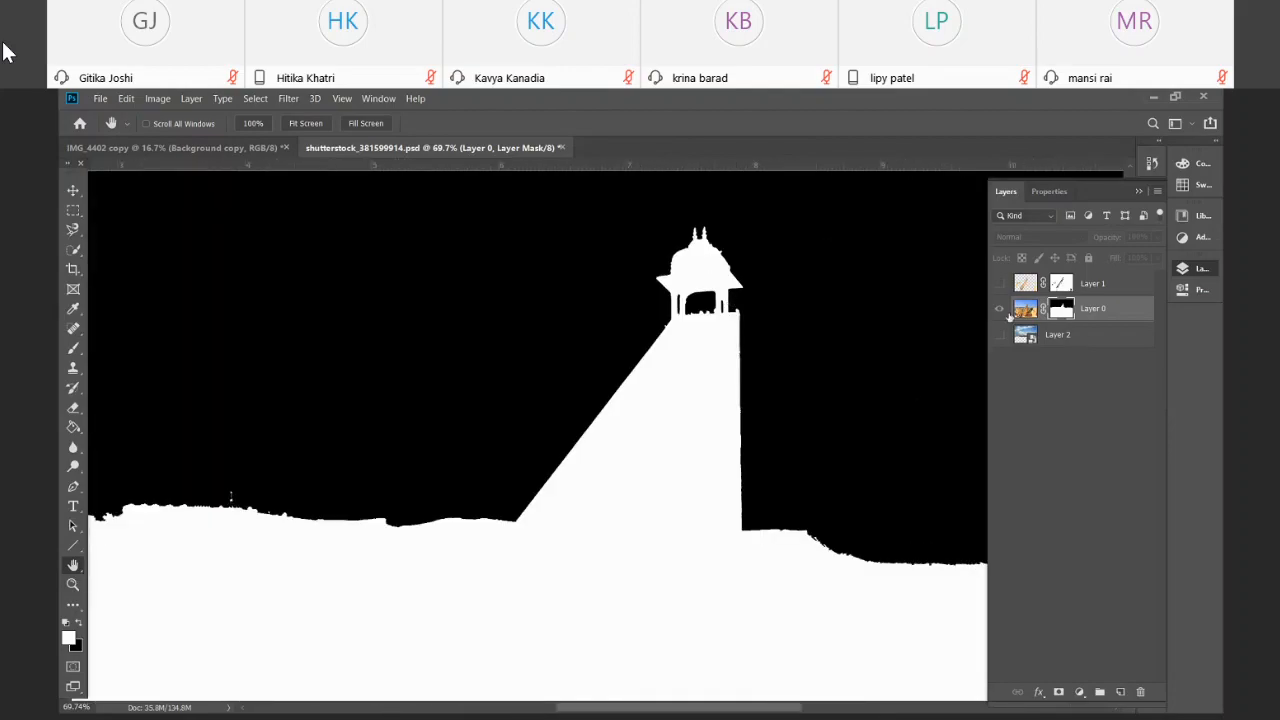
Return from the mask view to the photo and compare Layer 0 with its mask disabled and enabled, leaving it enabled
{"action": "left_click", "coordinate": [1060, 311], "text": "shift"}
{"action": "left_click", "coordinate": [1064, 310], "text": "shift"}
{"action": "left_click", "coordinate": [1064, 310], "text": "alt"}
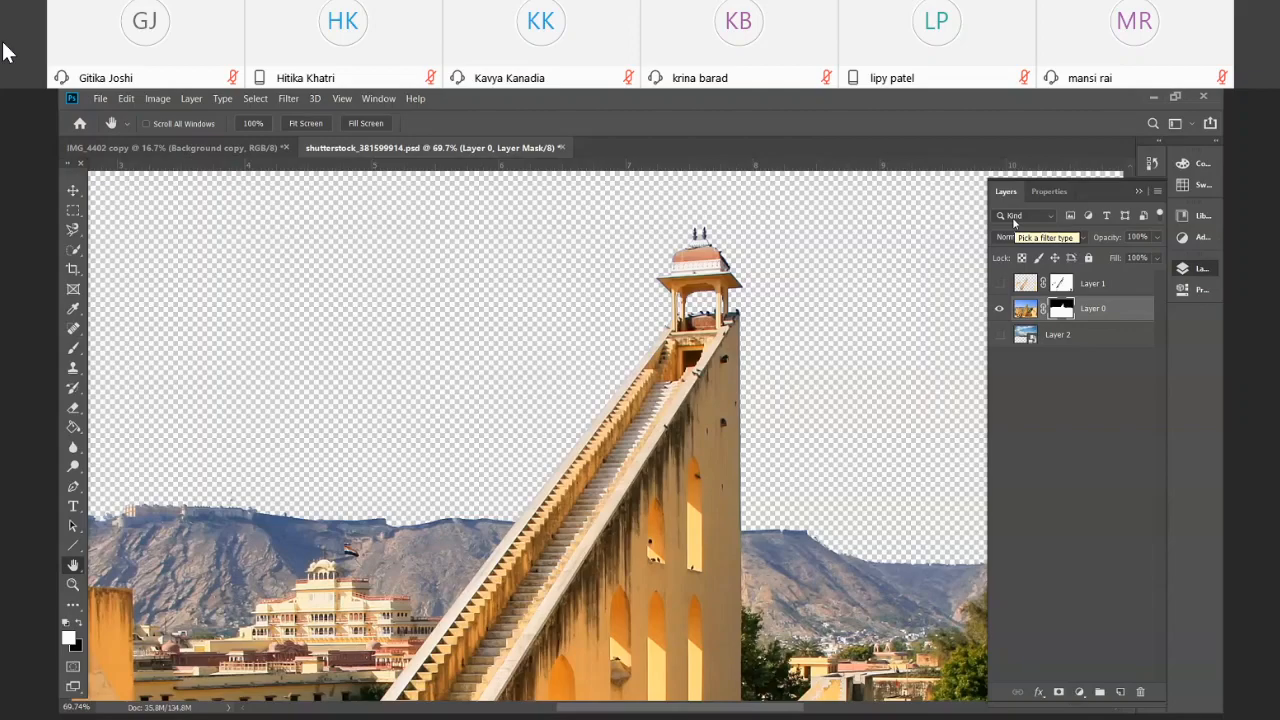
{"action": "left_click", "coordinate": [1054, 312], "text": "shift"}
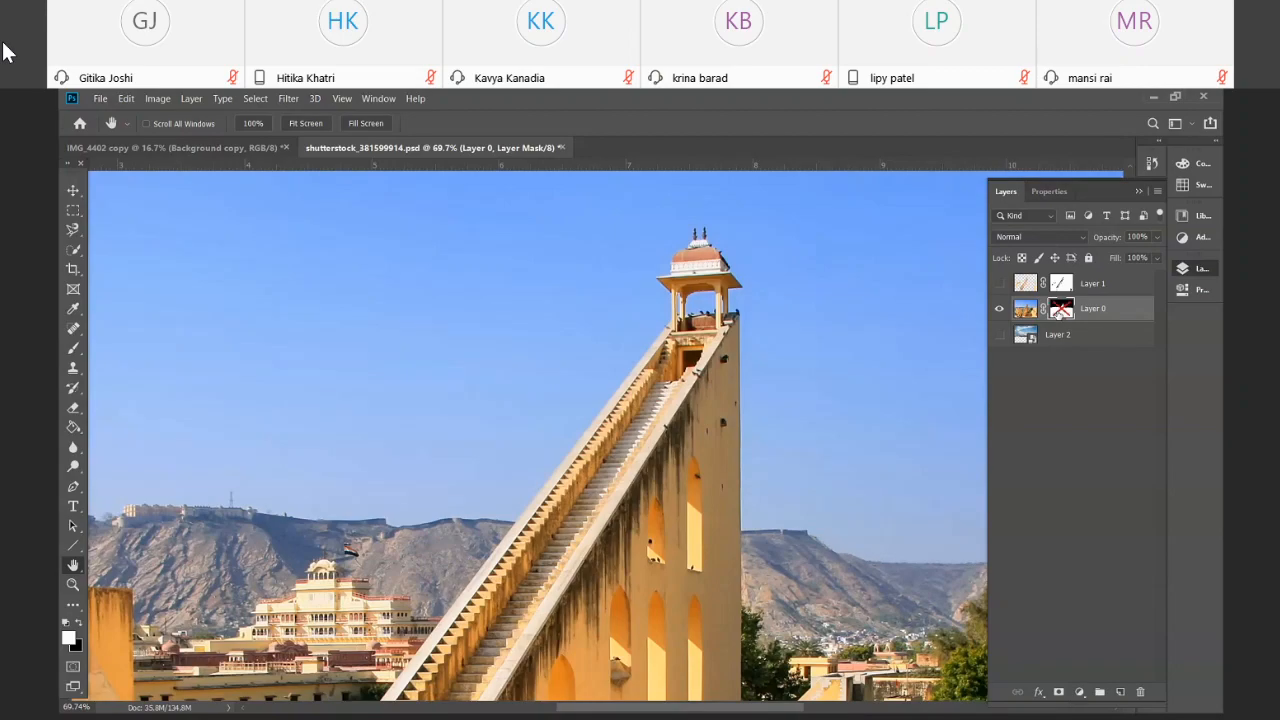
{"action": "left_click", "coordinate": [1059, 314], "text": "shift"}
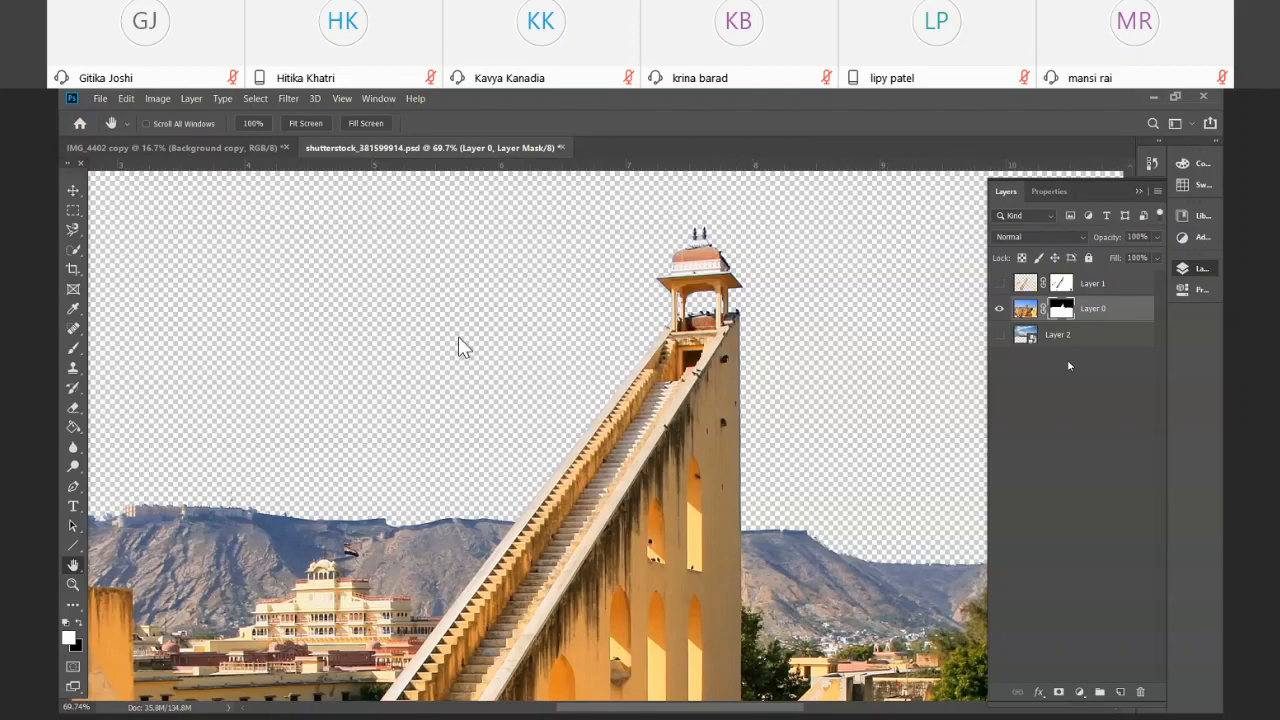
Show Layer 1 again and inspect the cut-out edge along the hills, rooftops and tower
{"action": "left_click", "coordinate": [999, 284]}
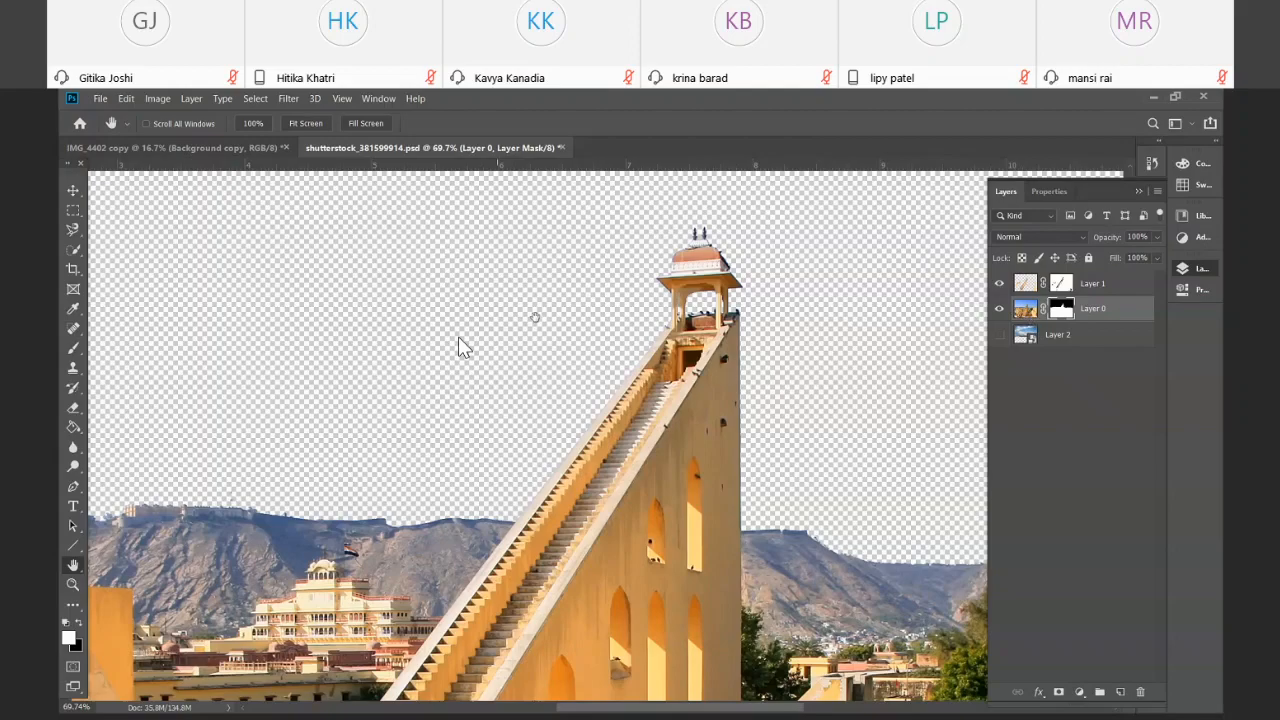
{"action": "left_click_drag", "start_coordinate": [536, 318], "coordinate": [205, 368]}
{"action": "left_click_drag", "start_coordinate": [698, 475], "coordinate": [430, 448]}
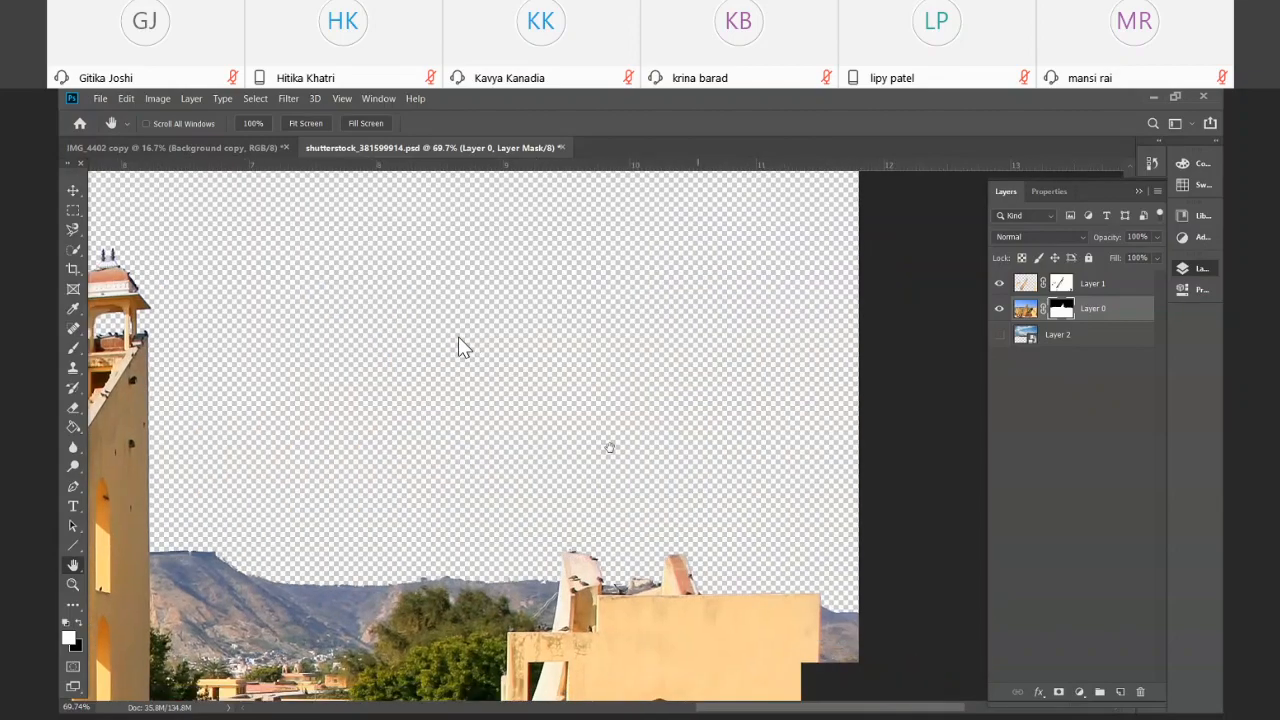
{"action": "left_click_drag", "start_coordinate": [610, 447], "coordinate": [953, 416]}
{"action": "left_click_drag", "start_coordinate": [426, 444], "coordinate": [869, 434]}
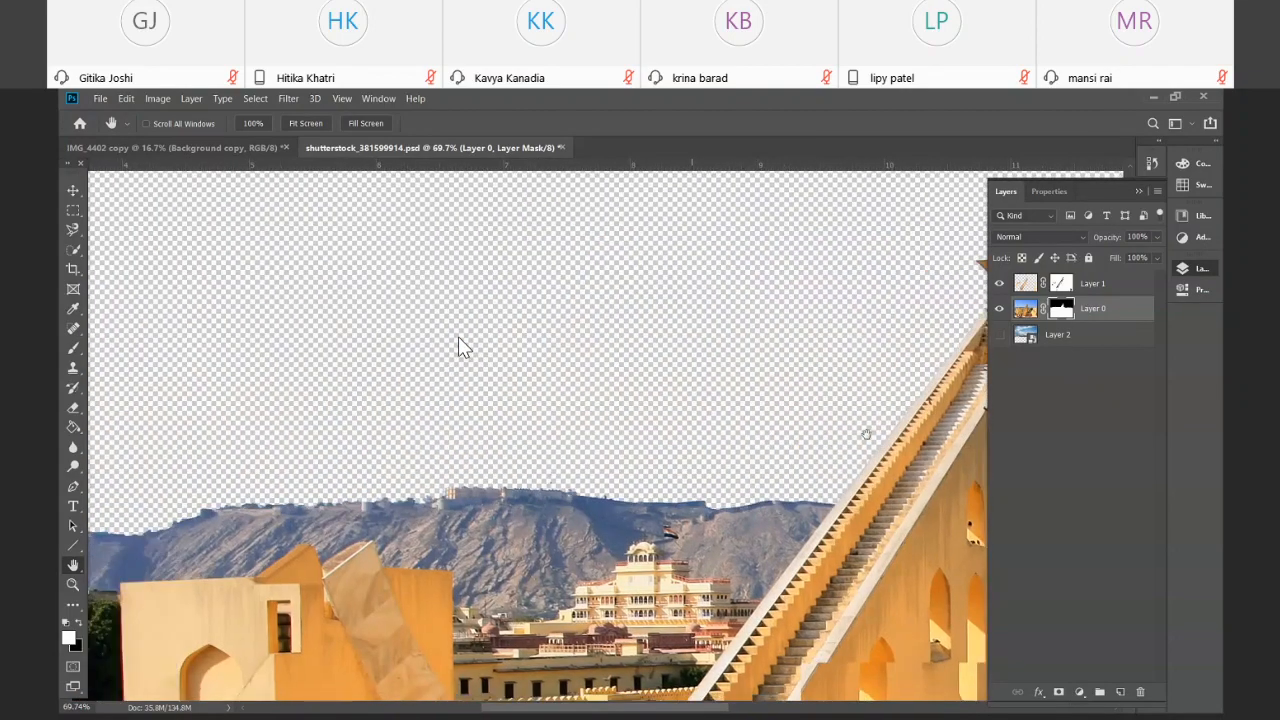
{"action": "left_click_drag", "start_coordinate": [486, 503], "coordinate": [637, 423]}
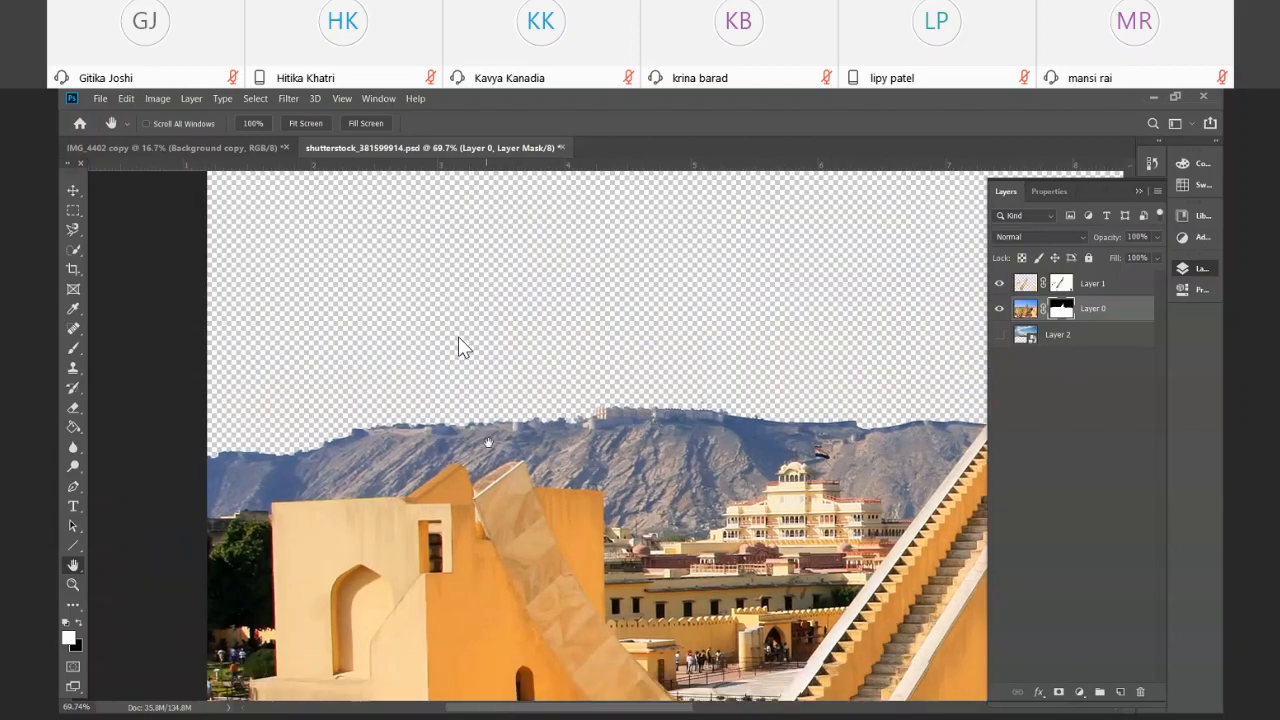
{"action": "left_click_drag", "start_coordinate": [846, 400], "coordinate": [405, 448]}
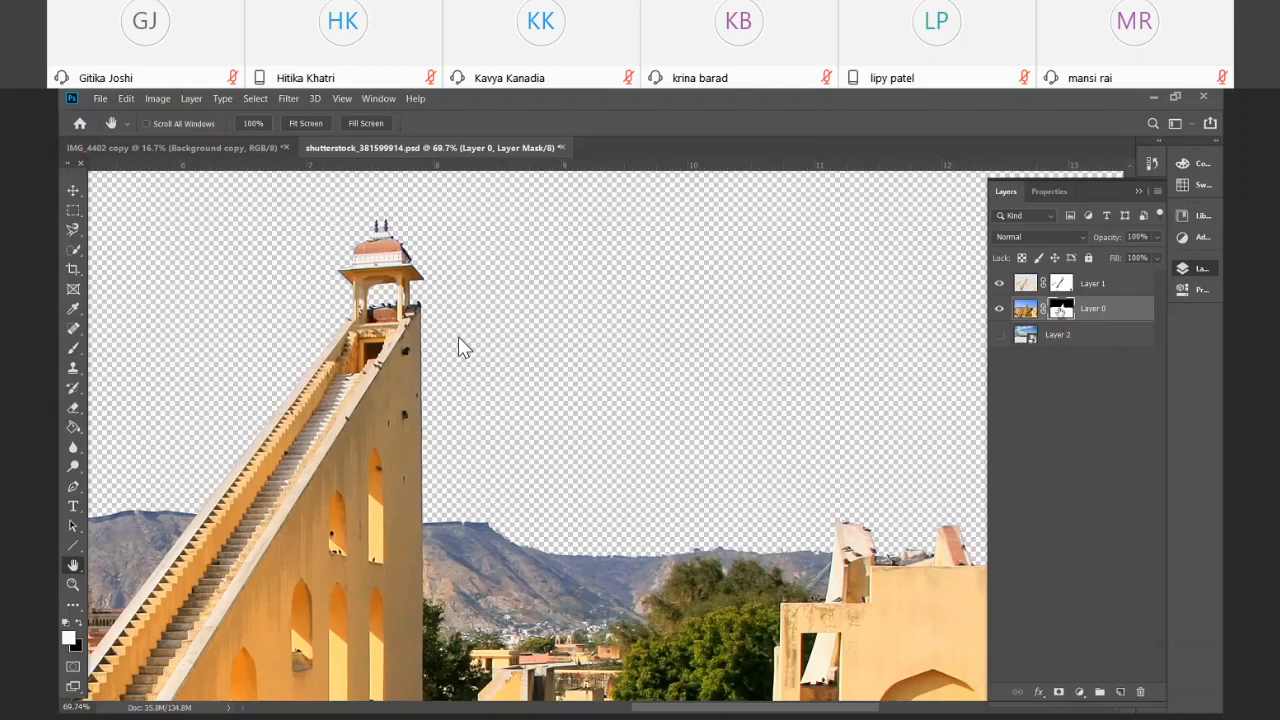
Try the Eraser on Layer 0's mask over the upper tower wall with white as foreground, and undo the stroke
{"action": "left_click", "coordinate": [73, 408]}
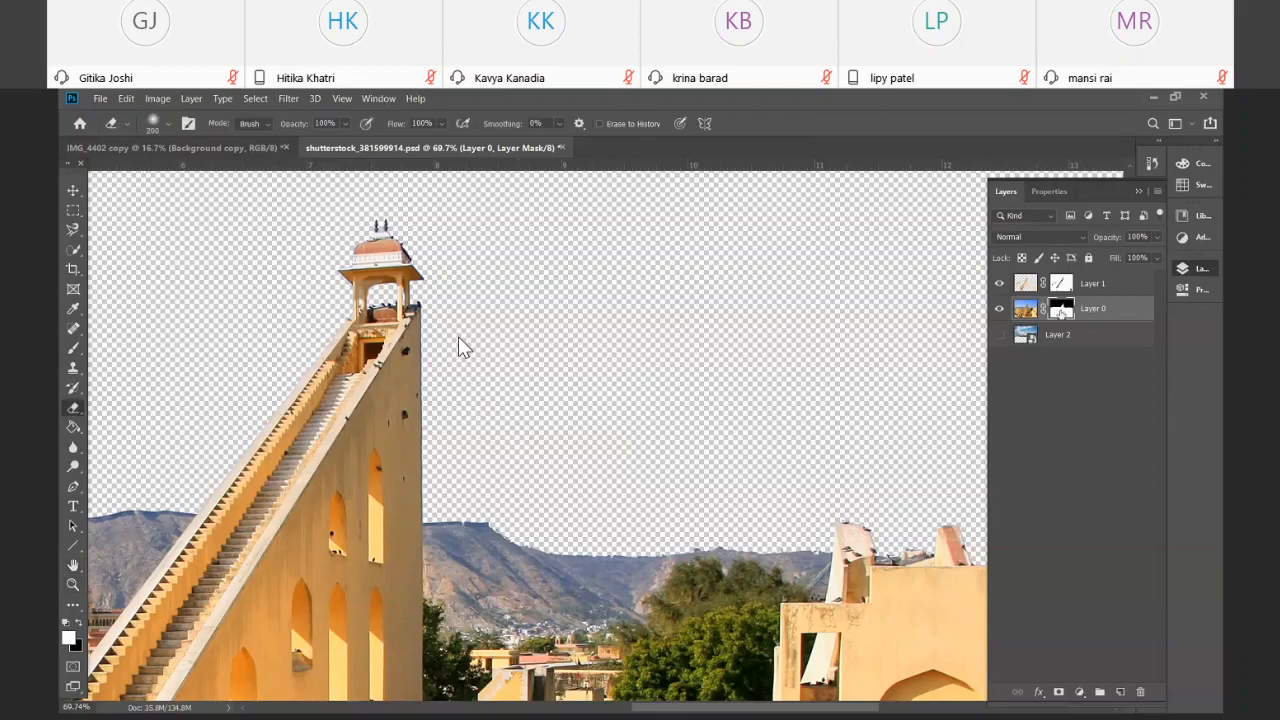
{"action": "mouse_move", "coordinate": [420, 362]}
{"action": "left_mouse_down"}
{"action": "mouse_move", "coordinate": [400, 400]}
{"action": "mouse_move", "coordinate": [428, 358]}
{"action": "left_mouse_up"}
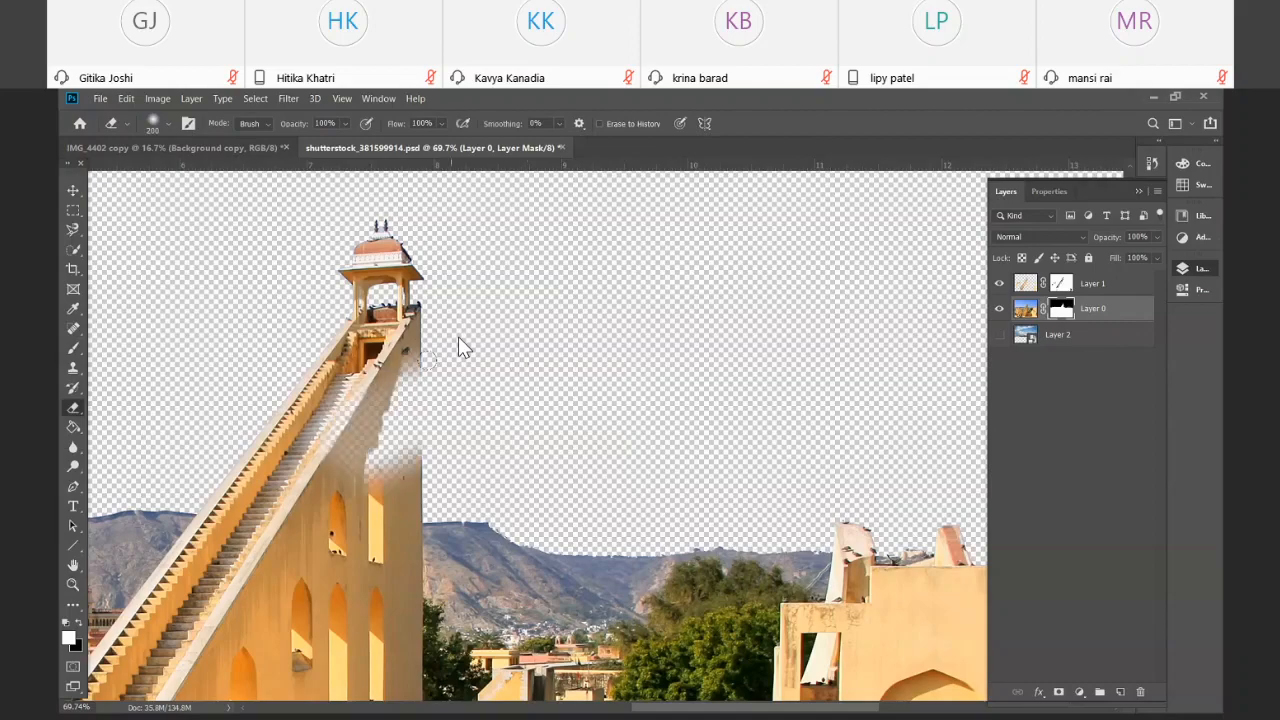
{"action": "key", "text": "ctrl+z"}
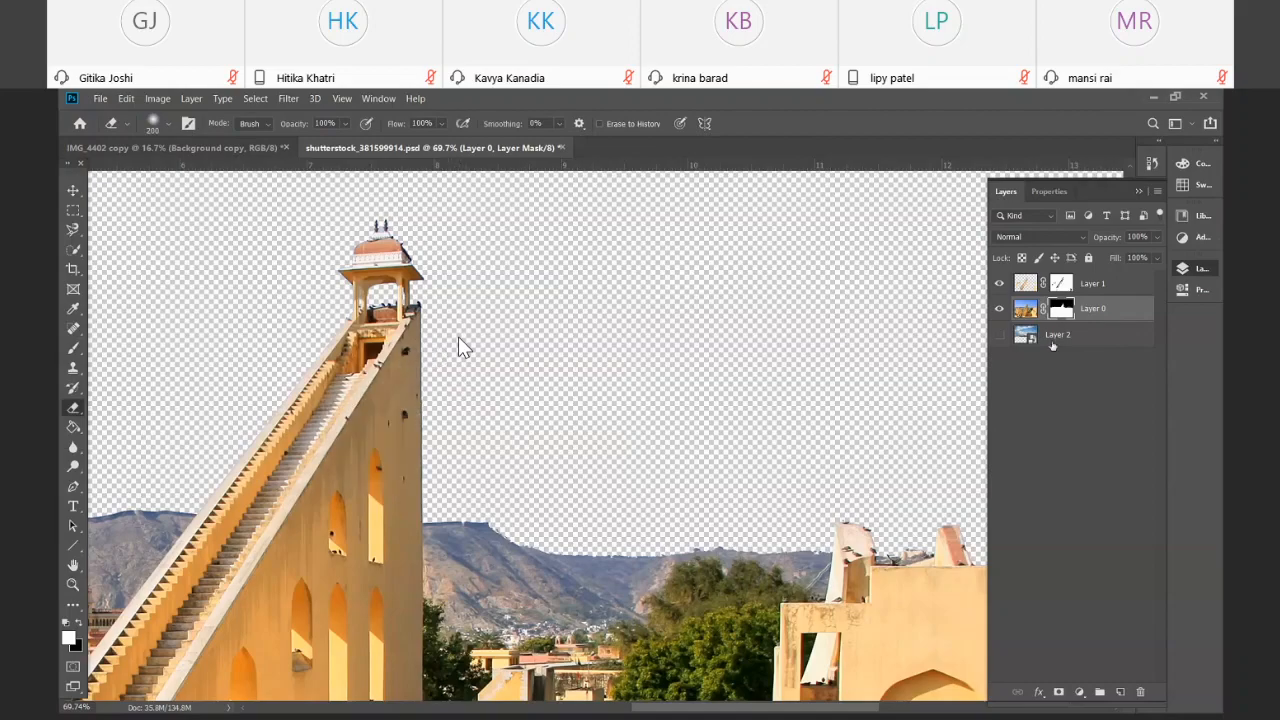
Swap the foreground and background colors, erase on Layer 0's mask in the sky beside the tower, and undo the stroke
{"action": "left_click", "coordinate": [79, 624]}
{"action": "mouse_move", "coordinate": [450, 422]}
{"action": "left_mouse_down"}
{"action": "mouse_move", "coordinate": [489, 338]}
{"action": "mouse_move", "coordinate": [366, 411]}
{"action": "mouse_move", "coordinate": [408, 440]}
{"action": "mouse_move", "coordinate": [418, 476]}
{"action": "mouse_move", "coordinate": [548, 390]}
{"action": "left_mouse_up"}
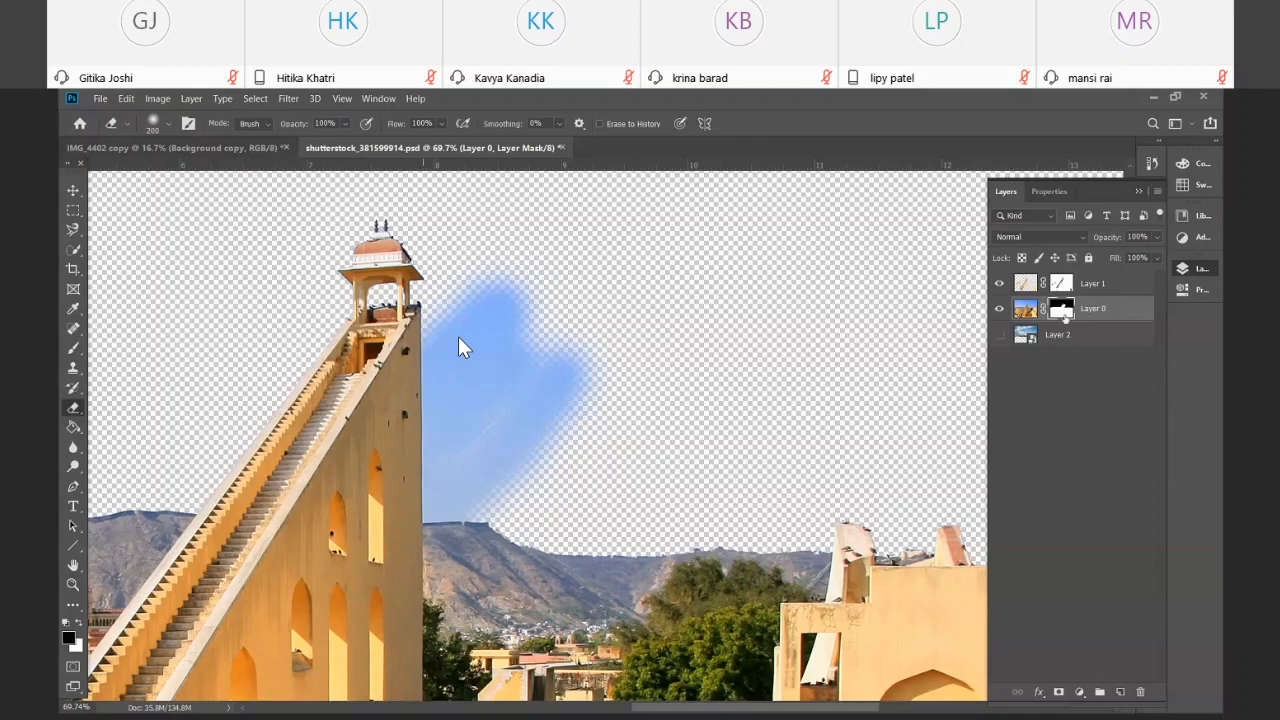
{"action": "key", "text": "ctrl+z"}
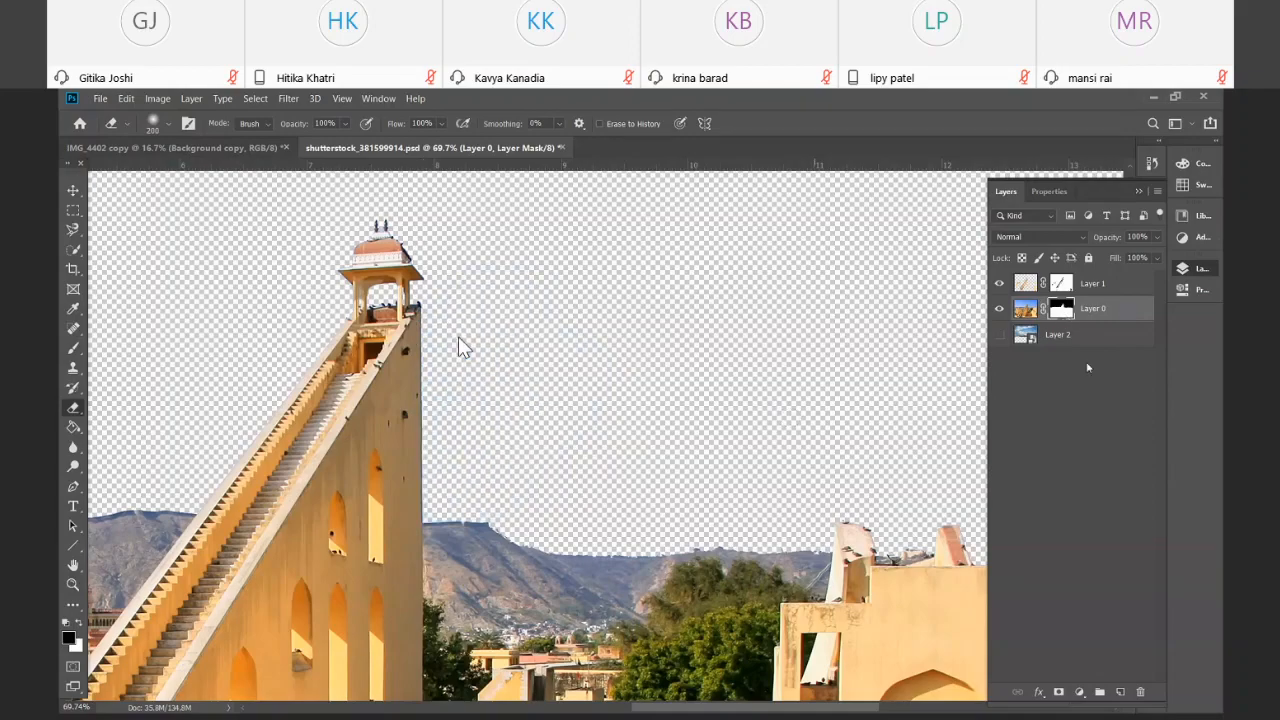
Show Layer 2's cloudy sky behind the masked monument and activate the Move tool
{"action": "left_click", "coordinate": [999, 336]}
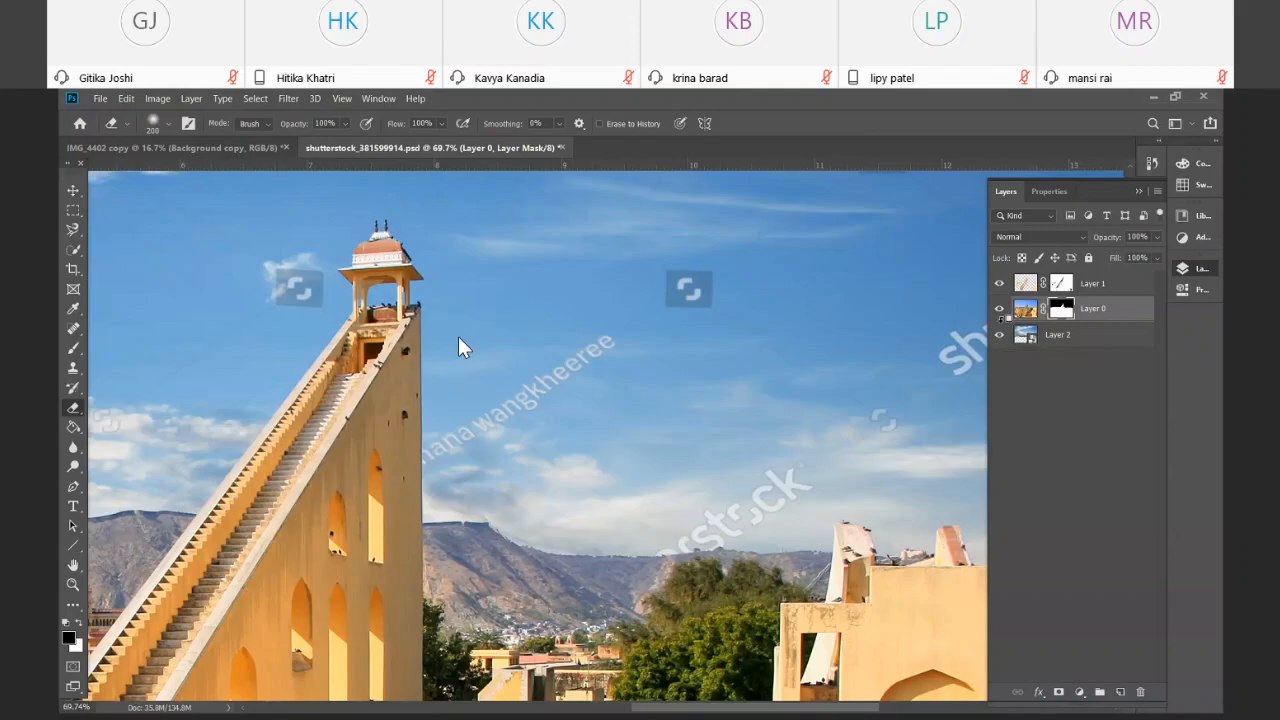
{"action": "key", "text": "v"}
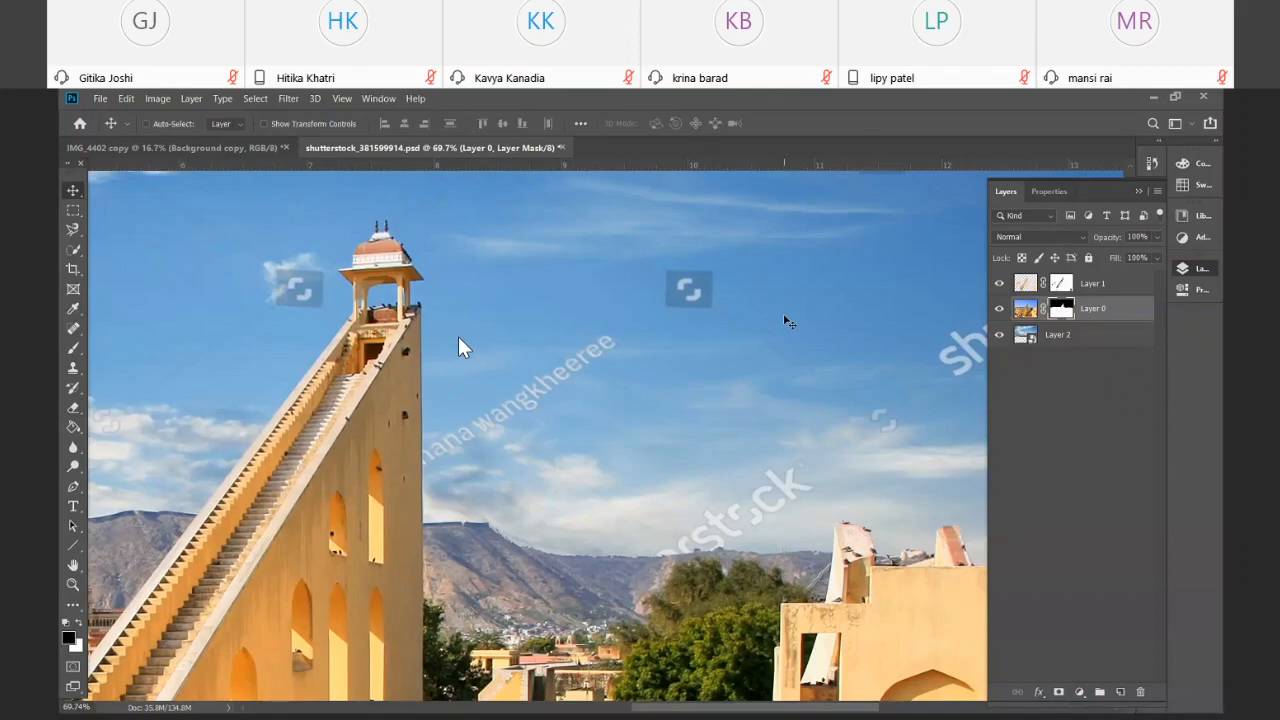
View the whole monument photo and toggle Layer 1's visibility repeatedly to compare the wall before and after retouching
{"action": "key", "text": "ctrl+minus"}
{"action": "key", "text": "ctrl+minus"}
{"action": "key", "text": "ctrl+minus"}
{"action": "key", "text": "ctrl+minus"}
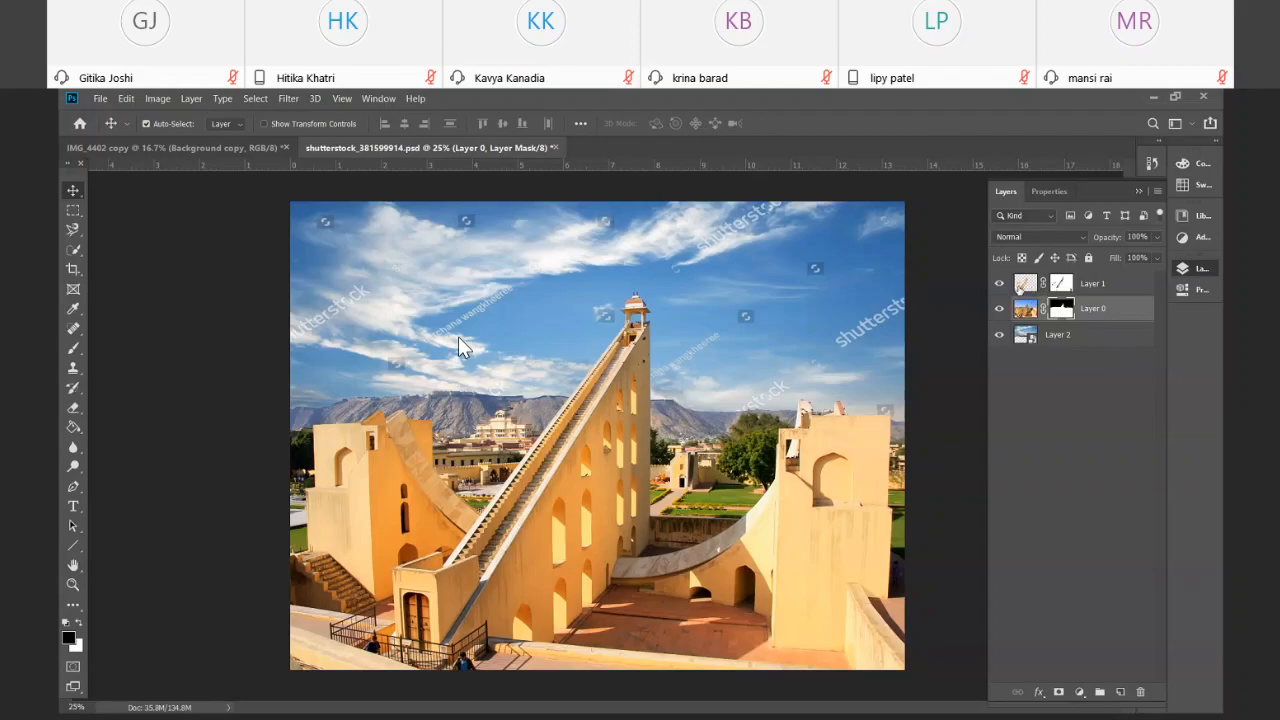
{"action": "left_click", "coordinate": [999, 289]}
{"action": "left_click", "coordinate": [999, 289]}
{"action": "left_click", "coordinate": [999, 289]}
{"action": "left_click", "coordinate": [999, 289]}
{"action": "left_click", "coordinate": [999, 289]}
{"action": "left_click", "coordinate": [999, 289]}
Close shutterstock_381599914.psd without saving the changes and open the garden composite XzuXNac 2.psd
{"action": "left_click", "coordinate": [557, 148]}
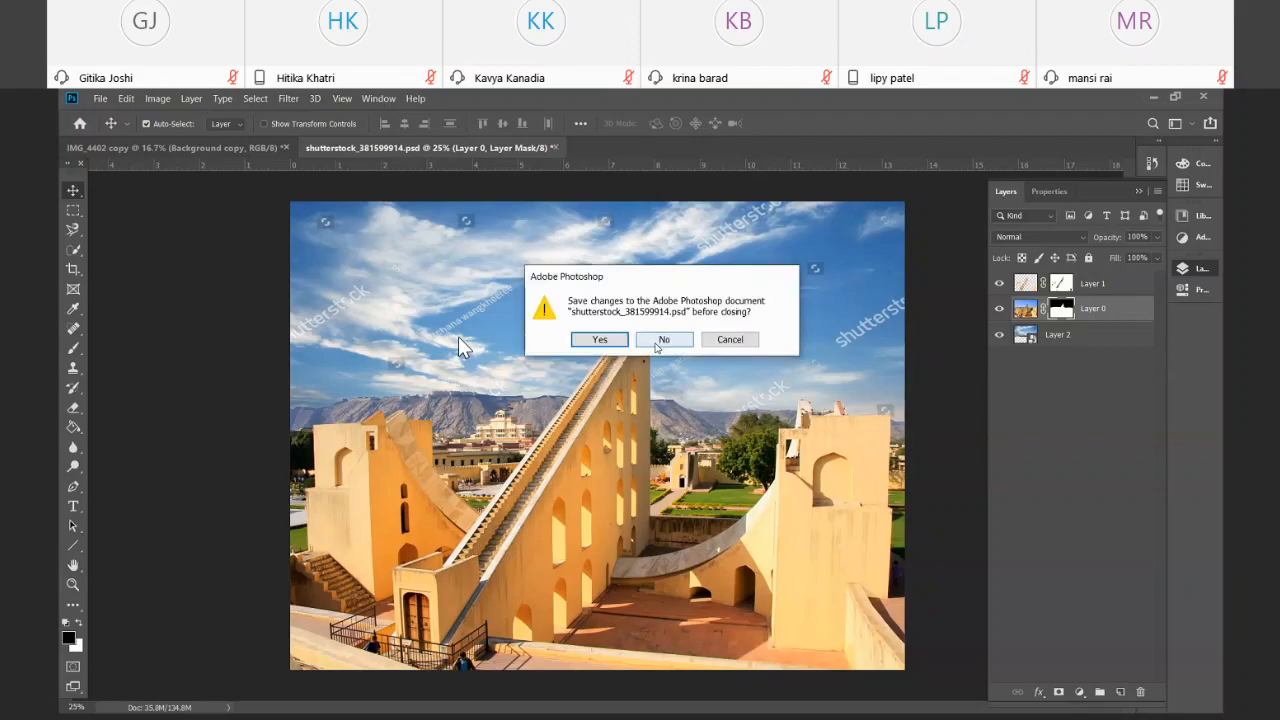
{"action": "left_click", "coordinate": [662, 340]}
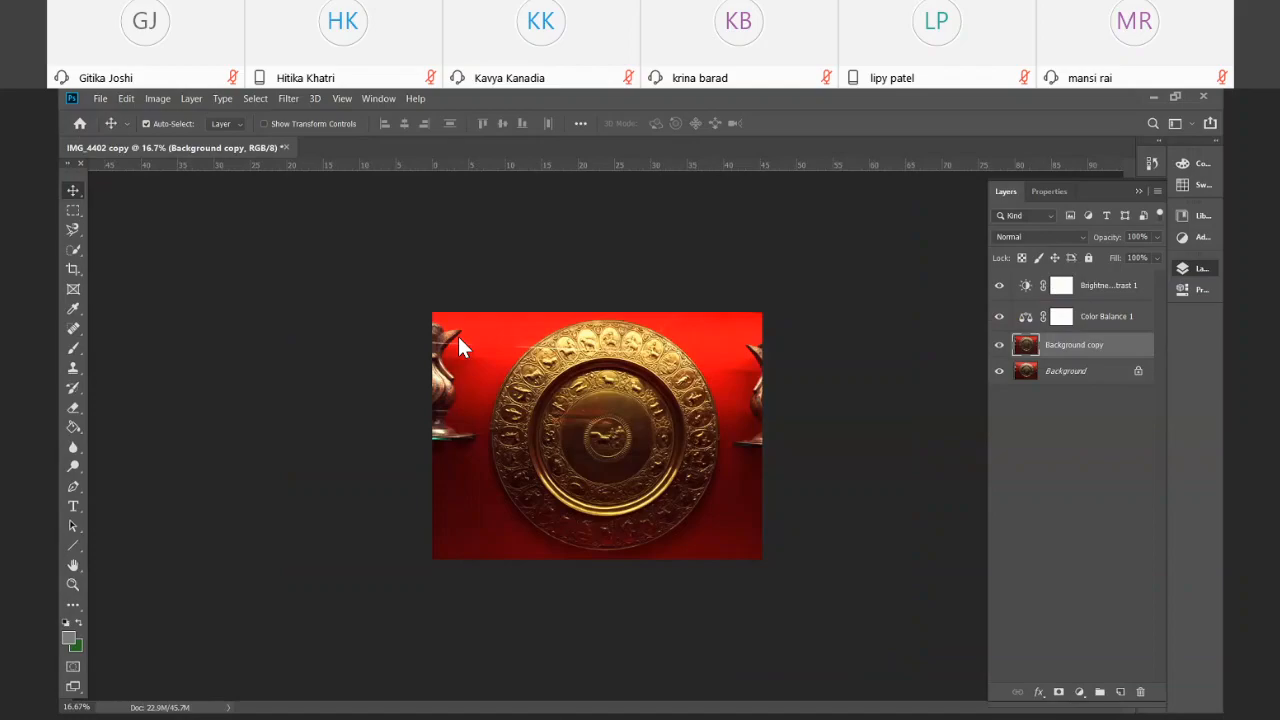
{"action": "left_click", "coordinate": [304, 606]}
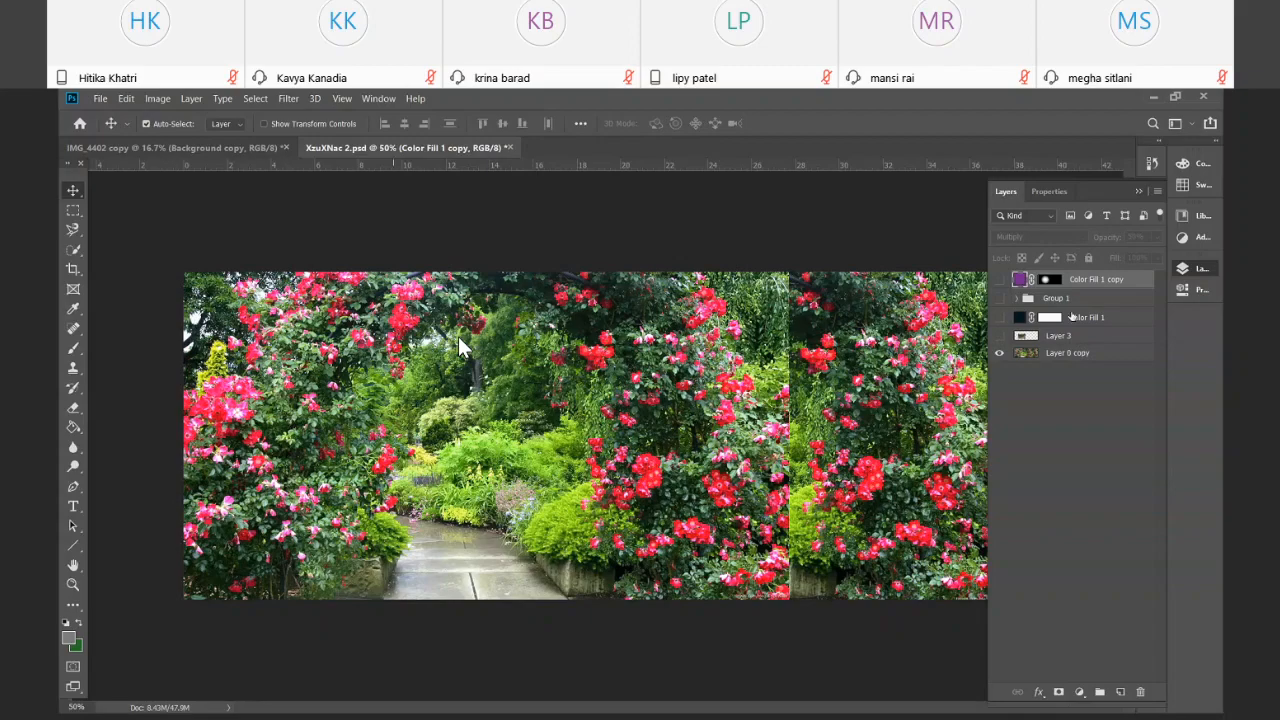
Toggle Layer 3 on and off to compare the garden path with and without the added rose bushes, leaving it shown
{"action": "left_click", "coordinate": [999, 336]}
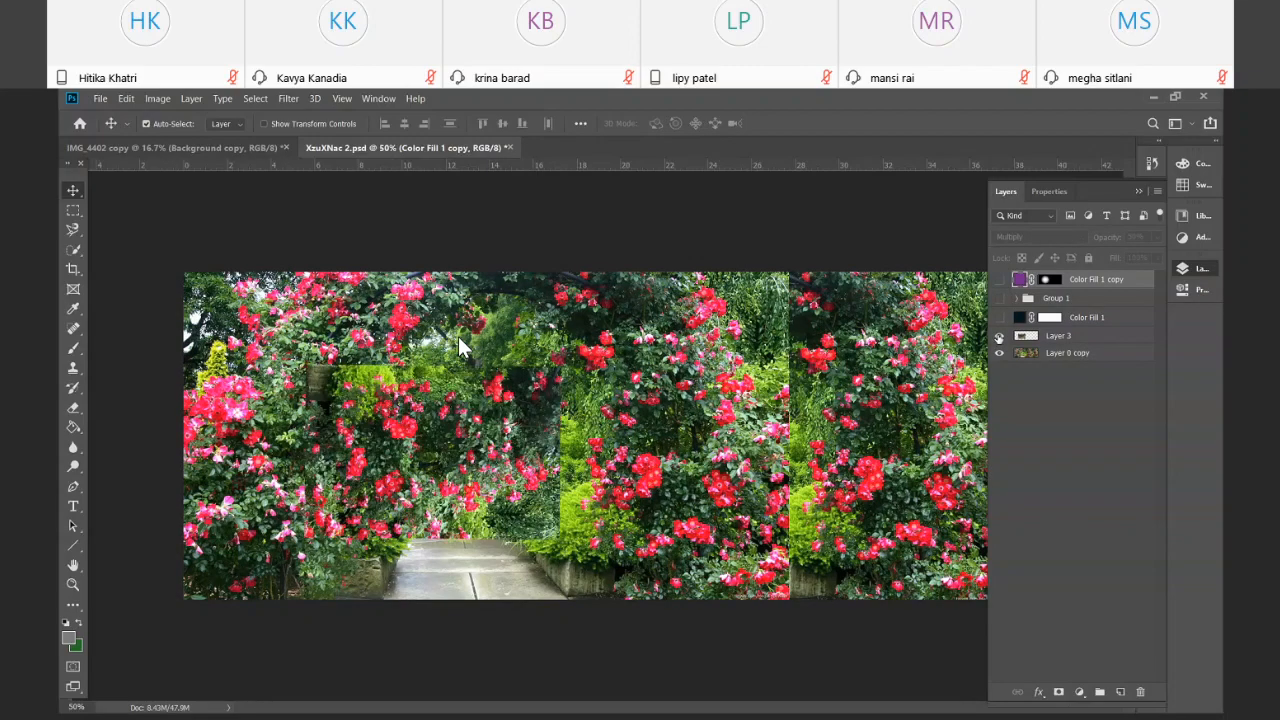
{"action": "left_click", "coordinate": [999, 337]}
{"action": "left_click", "coordinate": [999, 337]}
{"action": "left_click", "coordinate": [999, 337]}
{"action": "left_click", "coordinate": [999, 337]}
Toggle the Color Fill 1 layer on and off to compare its darkening effect on the garden, leaving it shown
{"action": "left_click", "coordinate": [999, 318]}
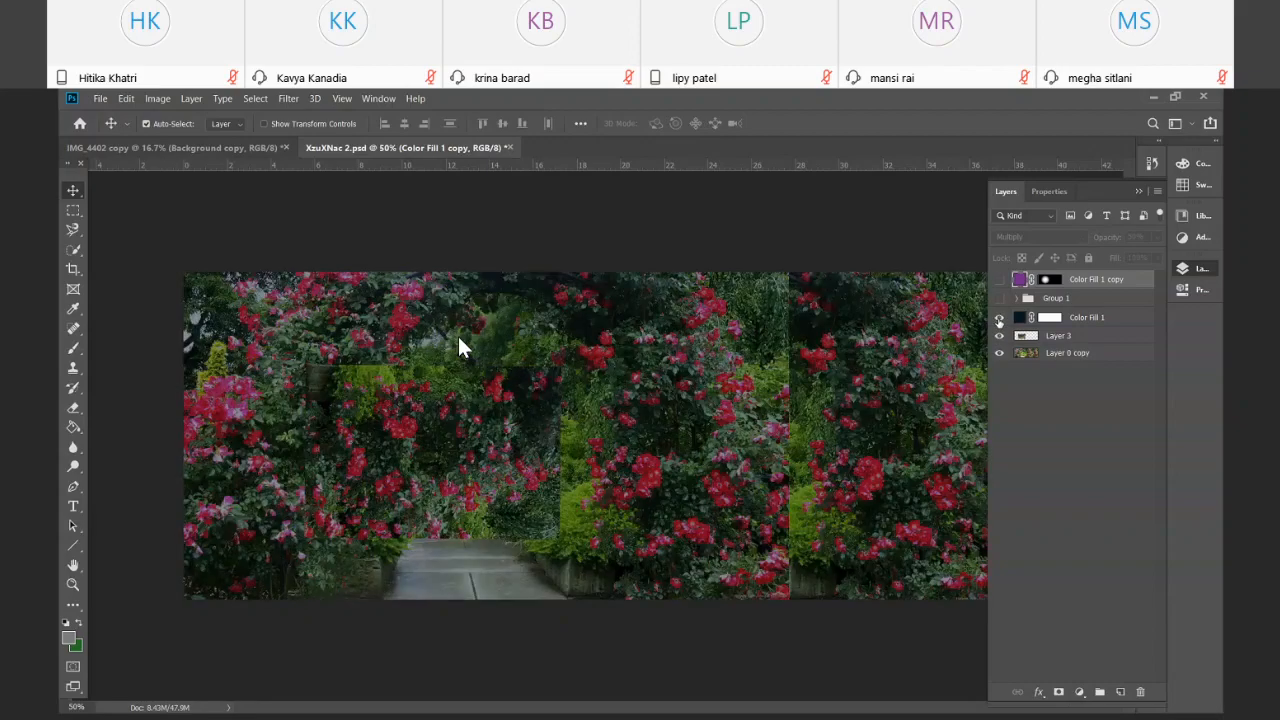
{"action": "left_click", "coordinate": [999, 318]}
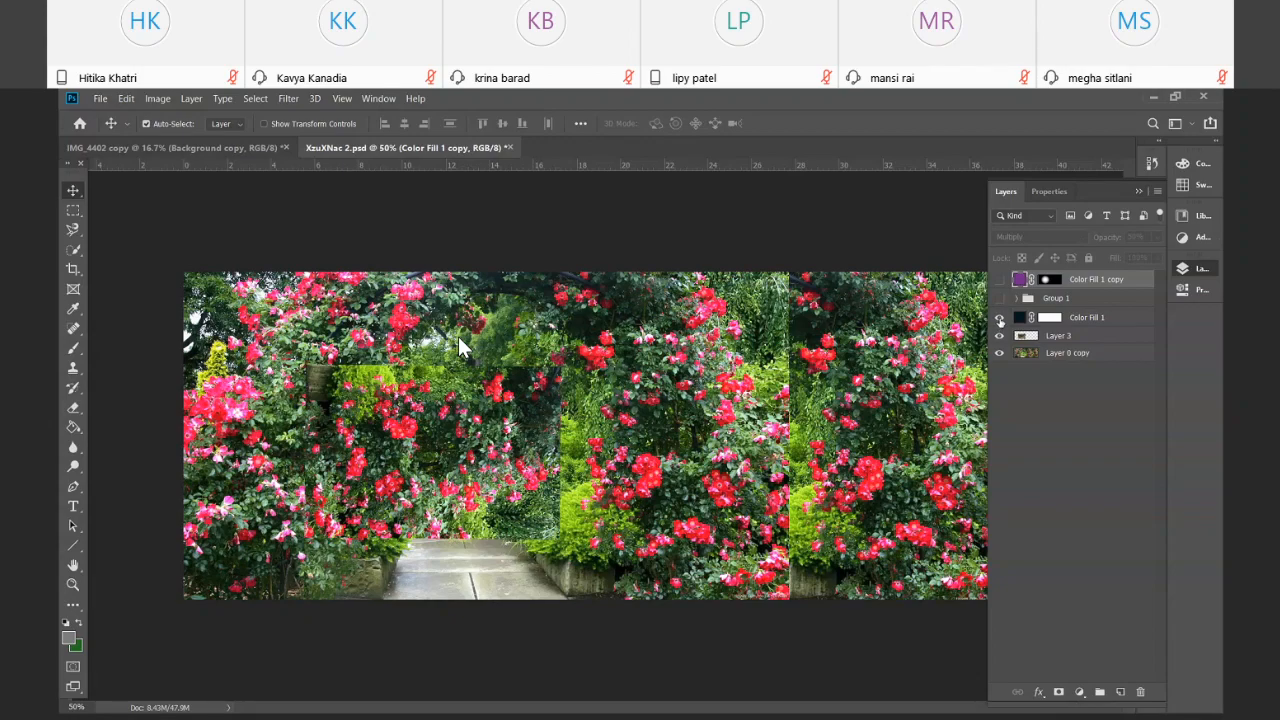
{"action": "left_click", "coordinate": [999, 318]}
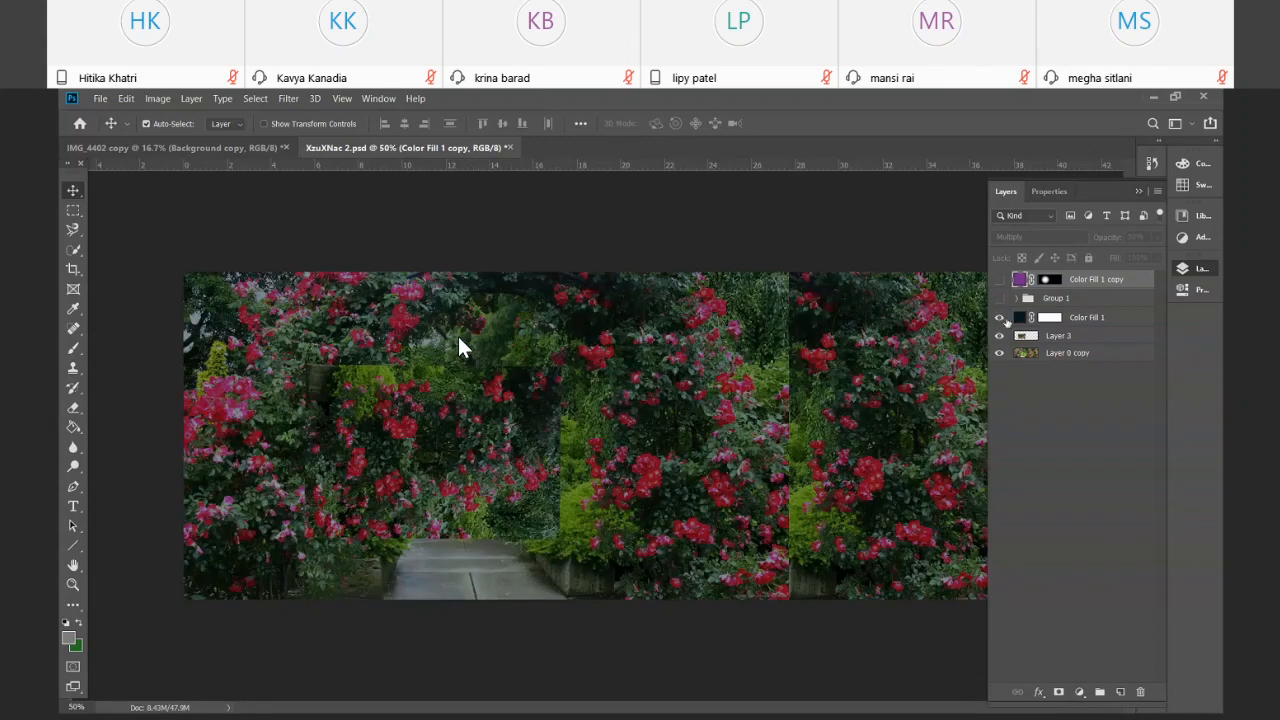
{"action": "left_click", "coordinate": [999, 318]}
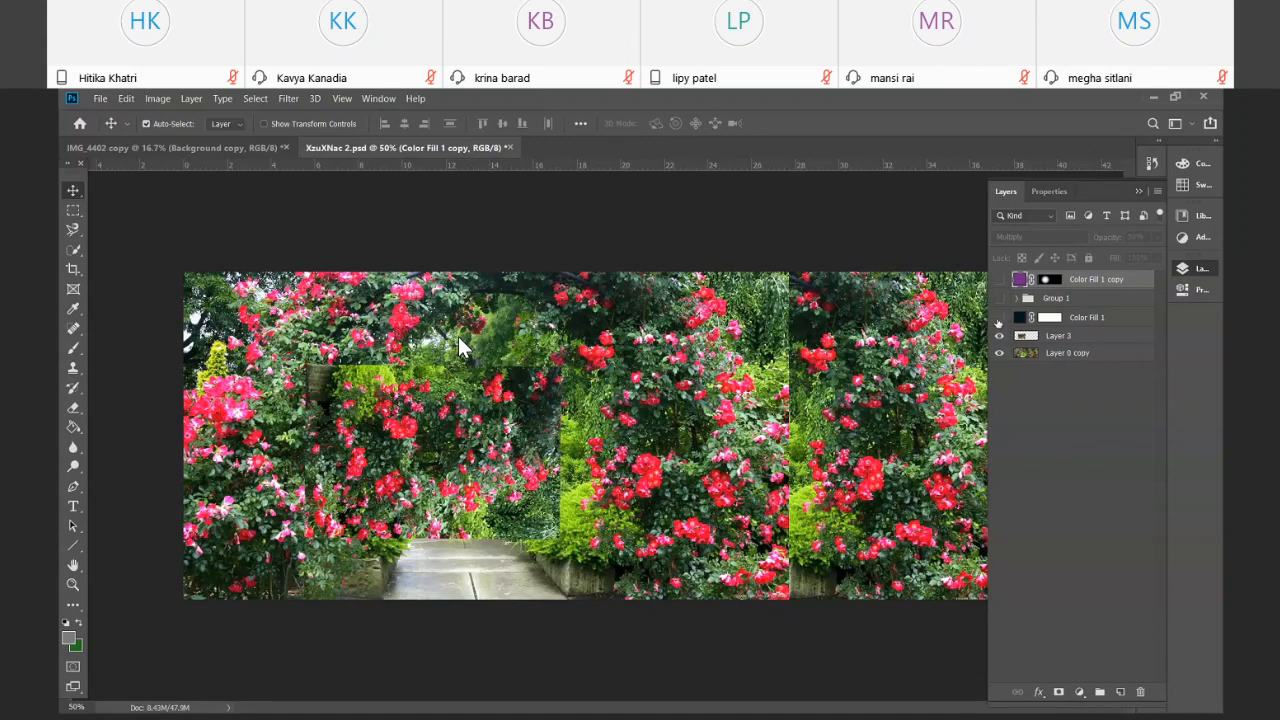
{"action": "left_click", "coordinate": [999, 318]}
Show and expand Group 1 with the flower ring, and hide its Layer 1 copy and Layer 2 copy
{"action": "left_click", "coordinate": [999, 299]}
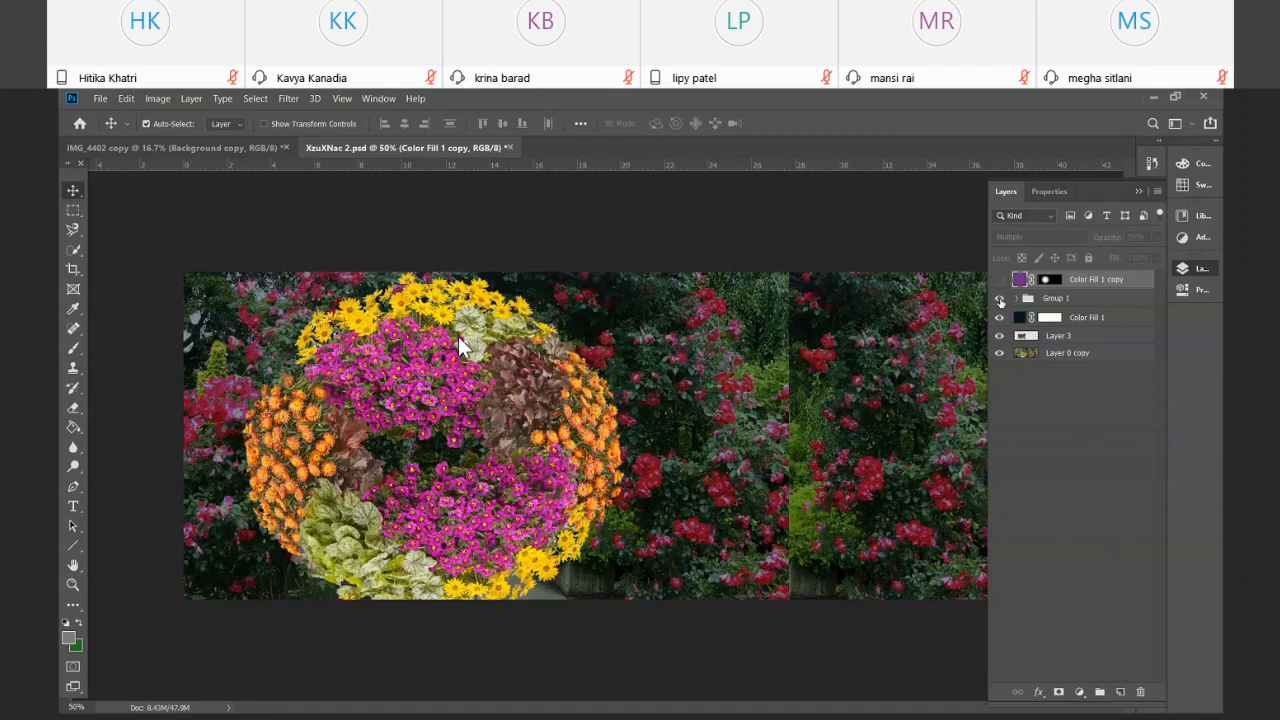
{"action": "left_click", "coordinate": [1016, 299]}
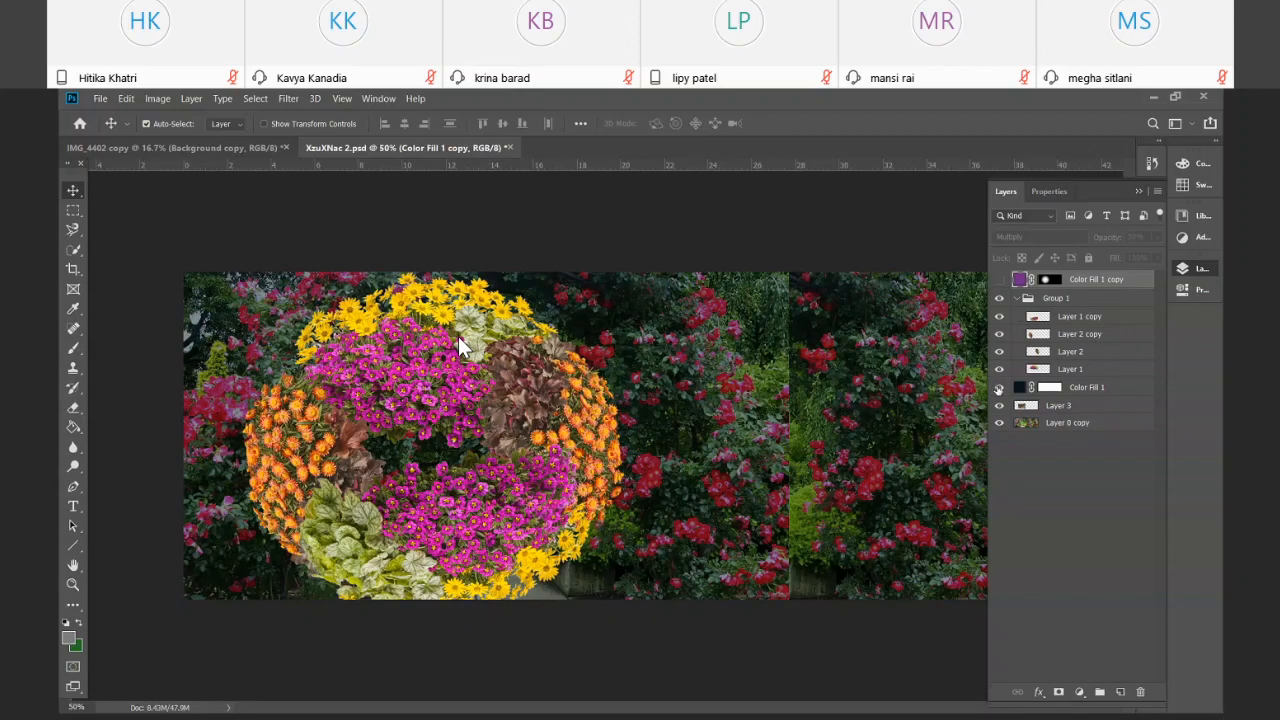
{"action": "left_click", "coordinate": [999, 316]}
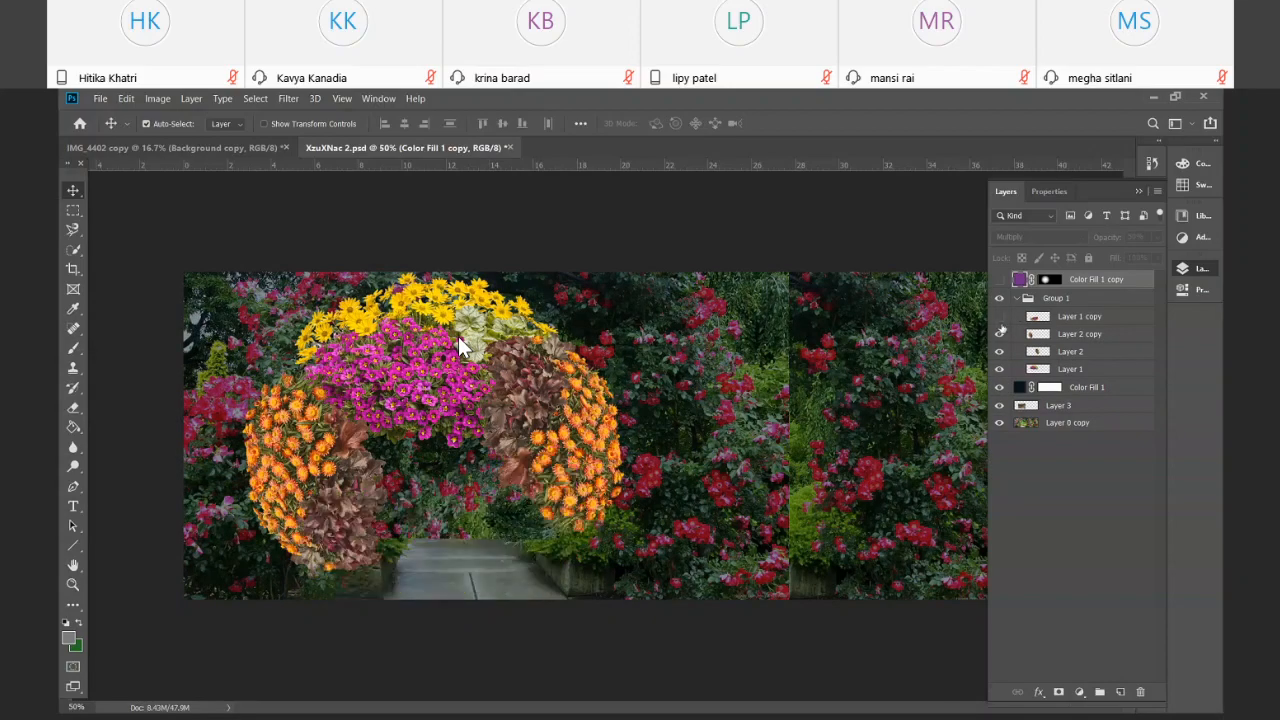
{"action": "left_click", "coordinate": [999, 340]}
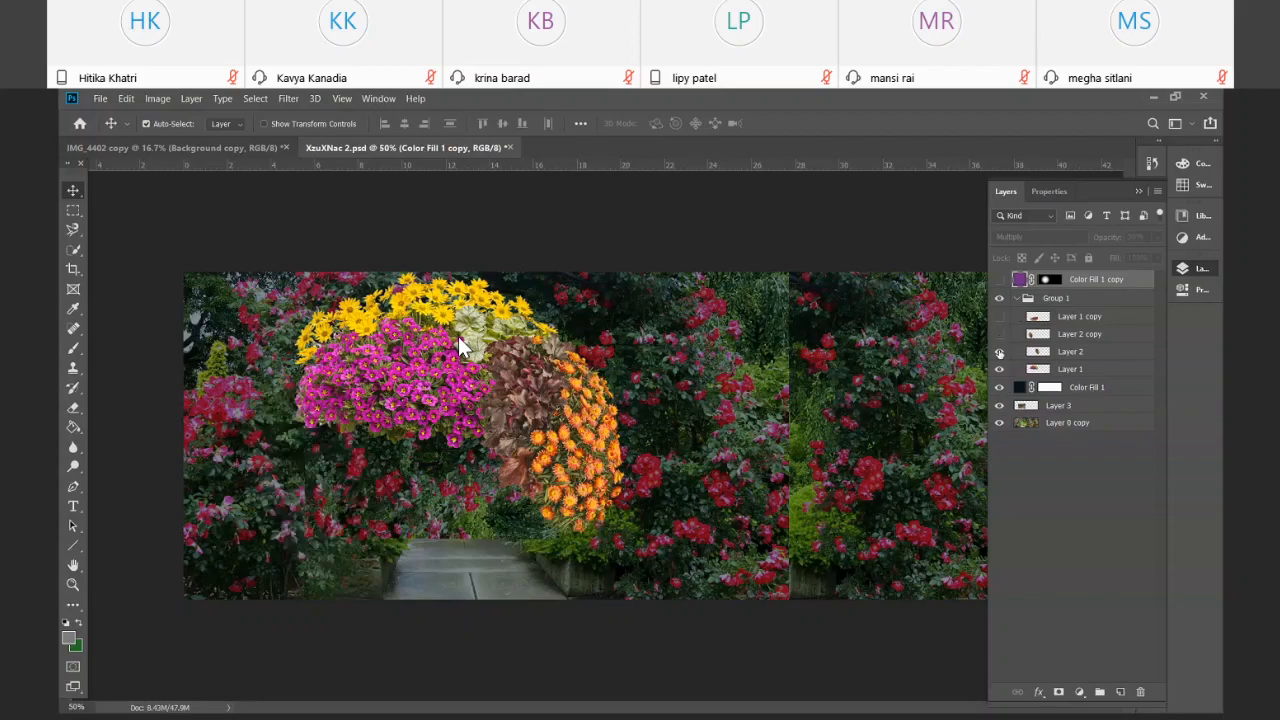
Hide Layer 2 and Layer 1 in Group 1, and show Layer 1, Layer 2, Layer 2 copy and Layer 1 copy one by one
{"action": "left_click", "coordinate": [999, 351]}
{"action": "left_click", "coordinate": [999, 369]}
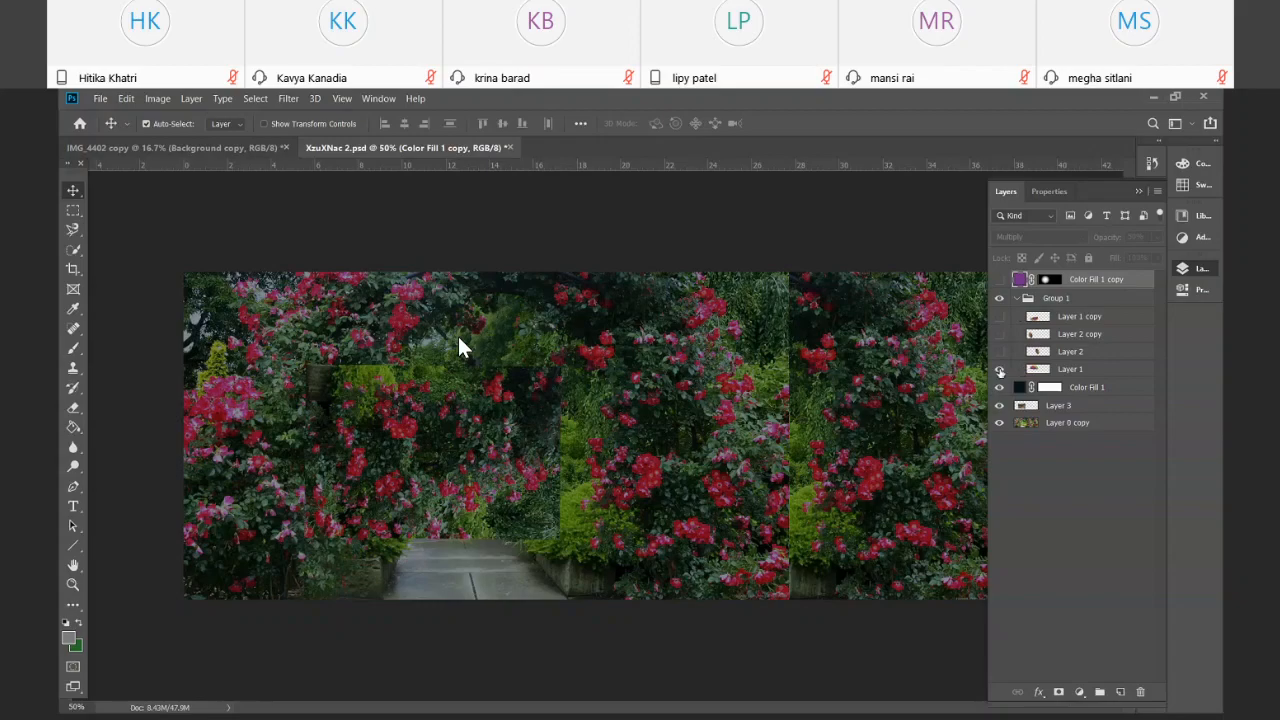
{"action": "left_click", "coordinate": [999, 370]}
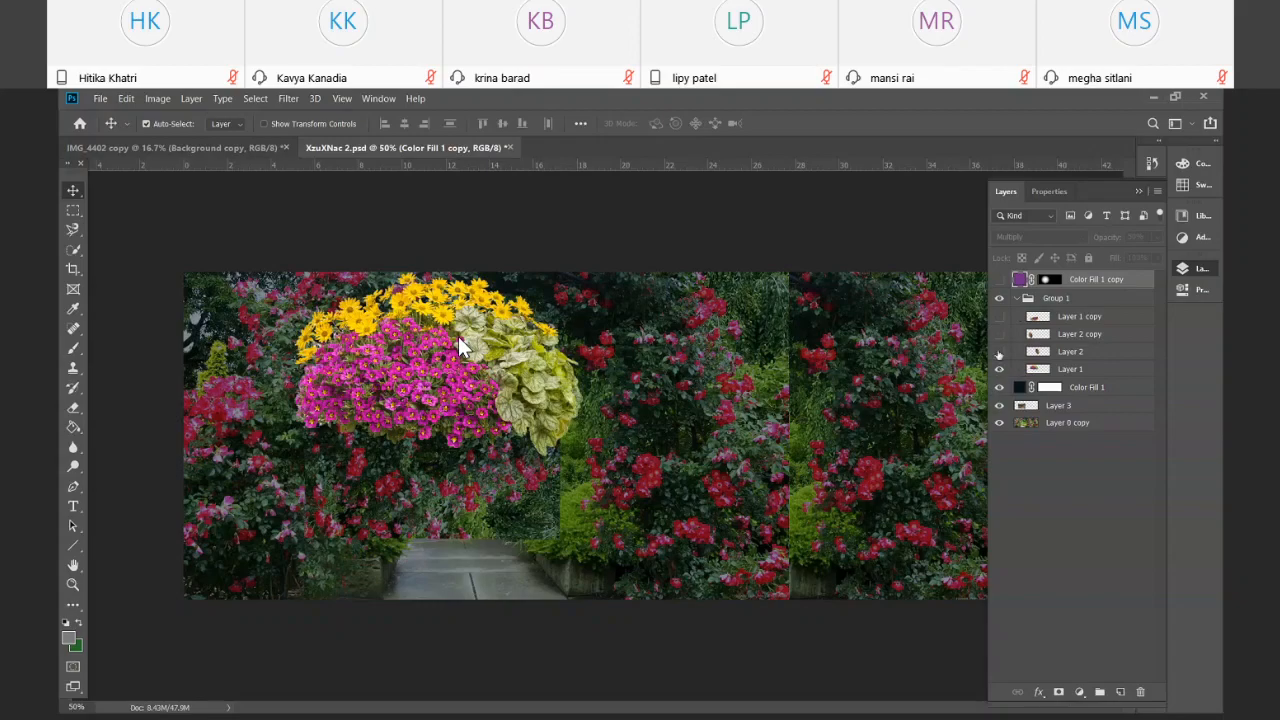
{"action": "left_click", "coordinate": [999, 352]}
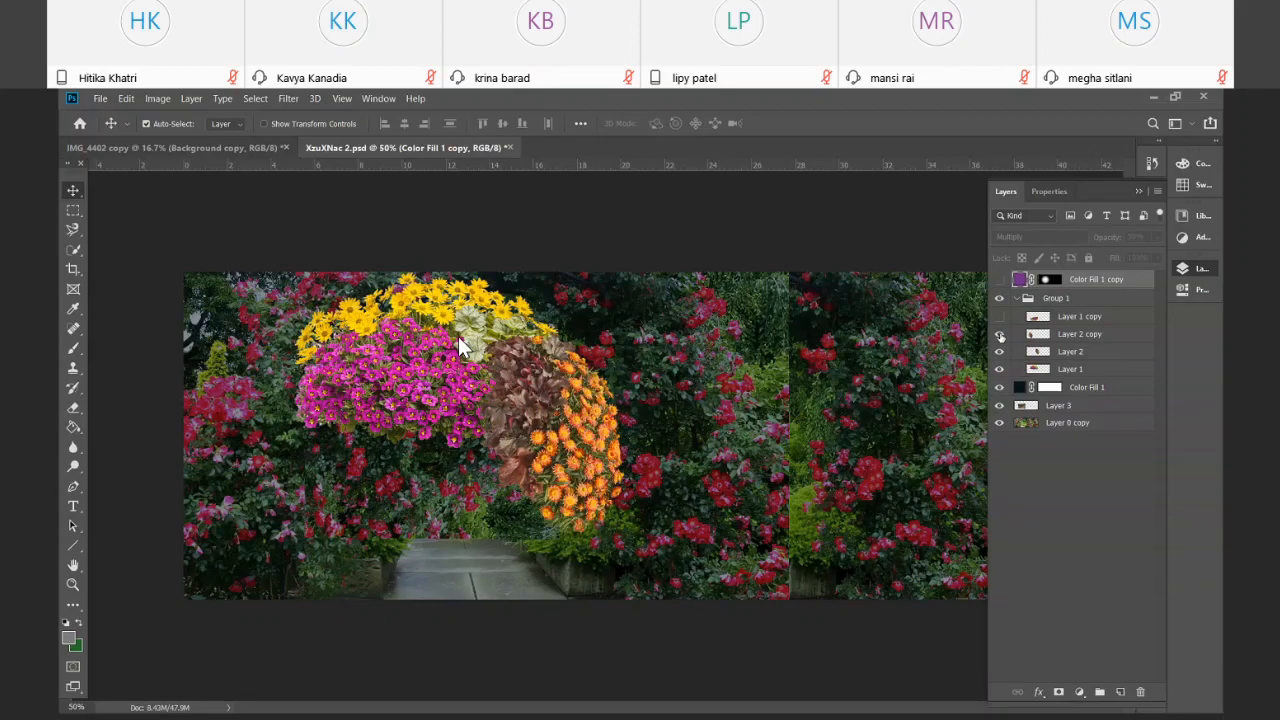
{"action": "left_click", "coordinate": [999, 334]}
{"action": "left_click", "coordinate": [999, 334]}
{"action": "left_click", "coordinate": [999, 334]}
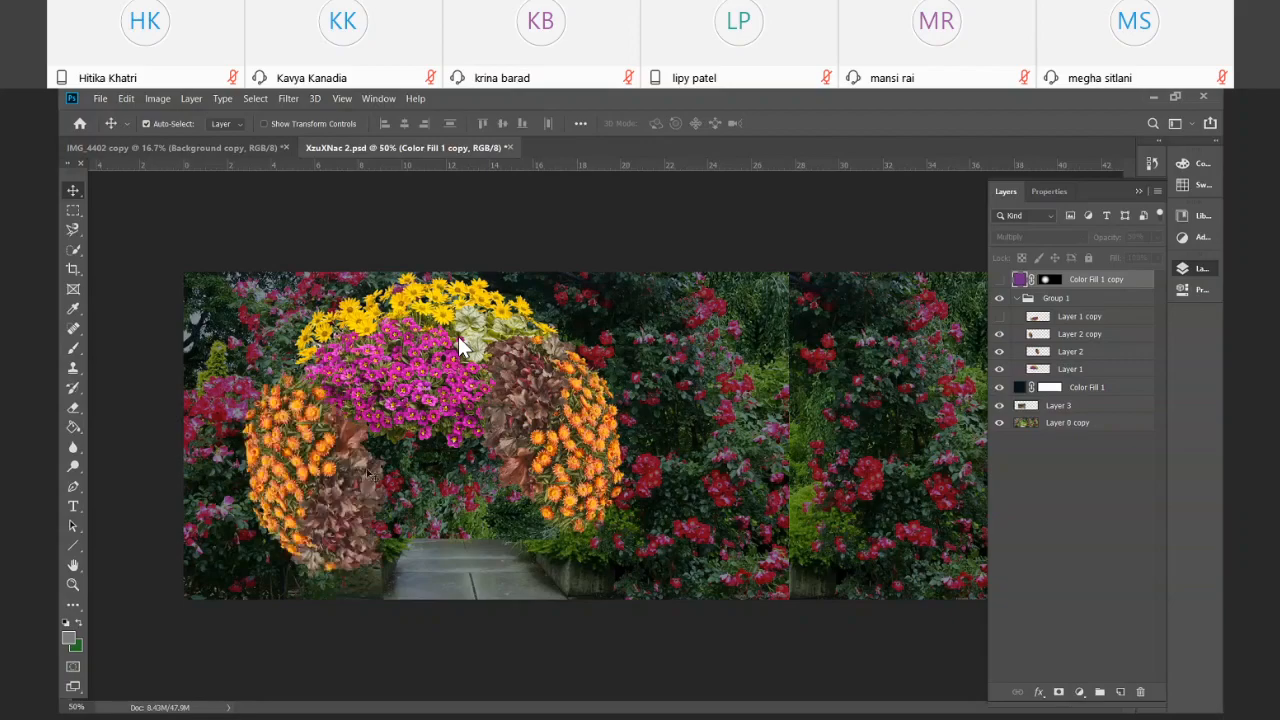
{"action": "left_click", "coordinate": [999, 316]}
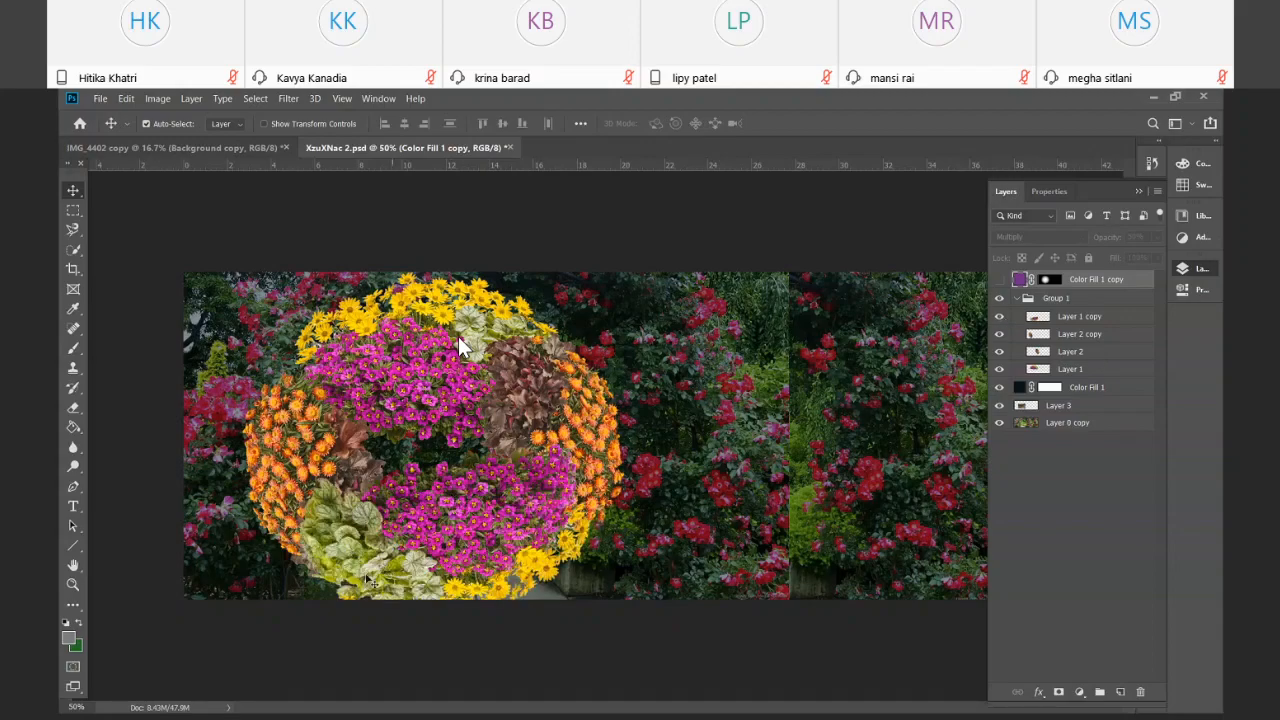
Collapse Group 1 and toggle its visibility to compare the image with and without the flower ring
{"action": "left_click", "coordinate": [1017, 298]}
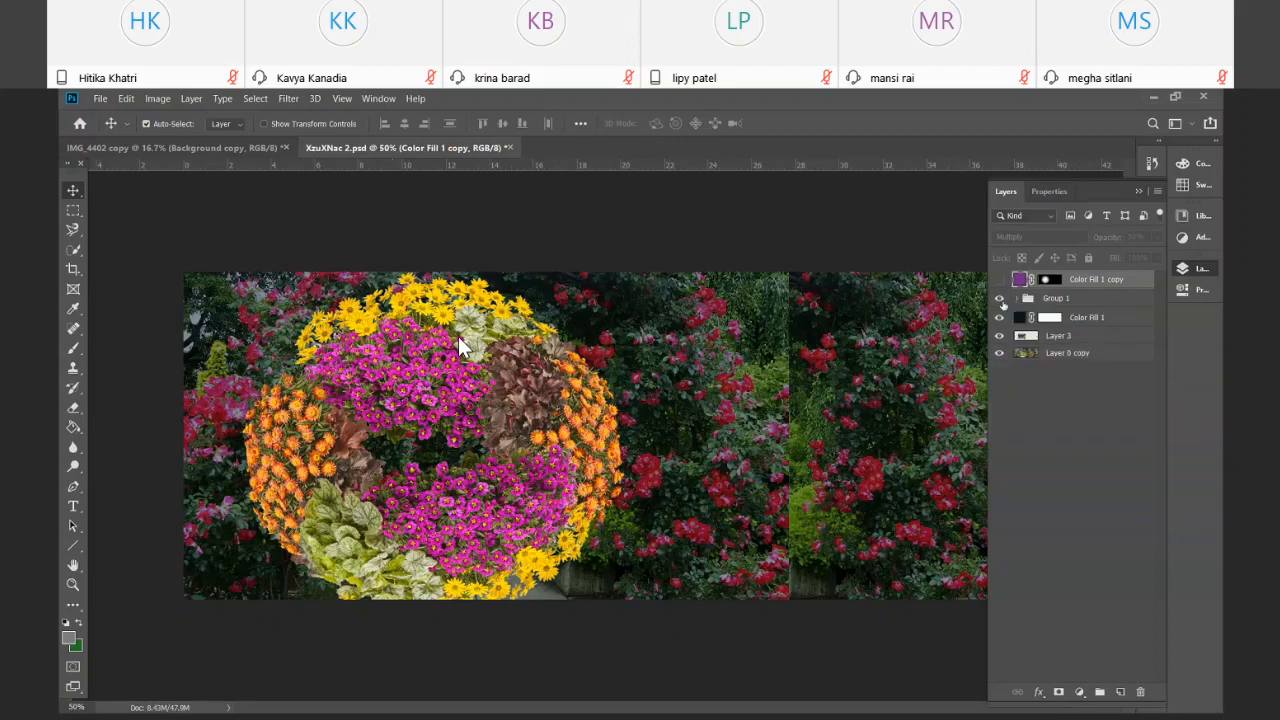
{"action": "left_click", "coordinate": [998, 299]}
{"action": "left_click", "coordinate": [998, 299]}
{"action": "left_click", "coordinate": [998, 299]}
{"action": "left_click", "coordinate": [998, 299]}
Examine the edges and blending of the yellow flowers, pale leaves and magenta flowers in the ring up close
{"action": "key", "text": "z"}
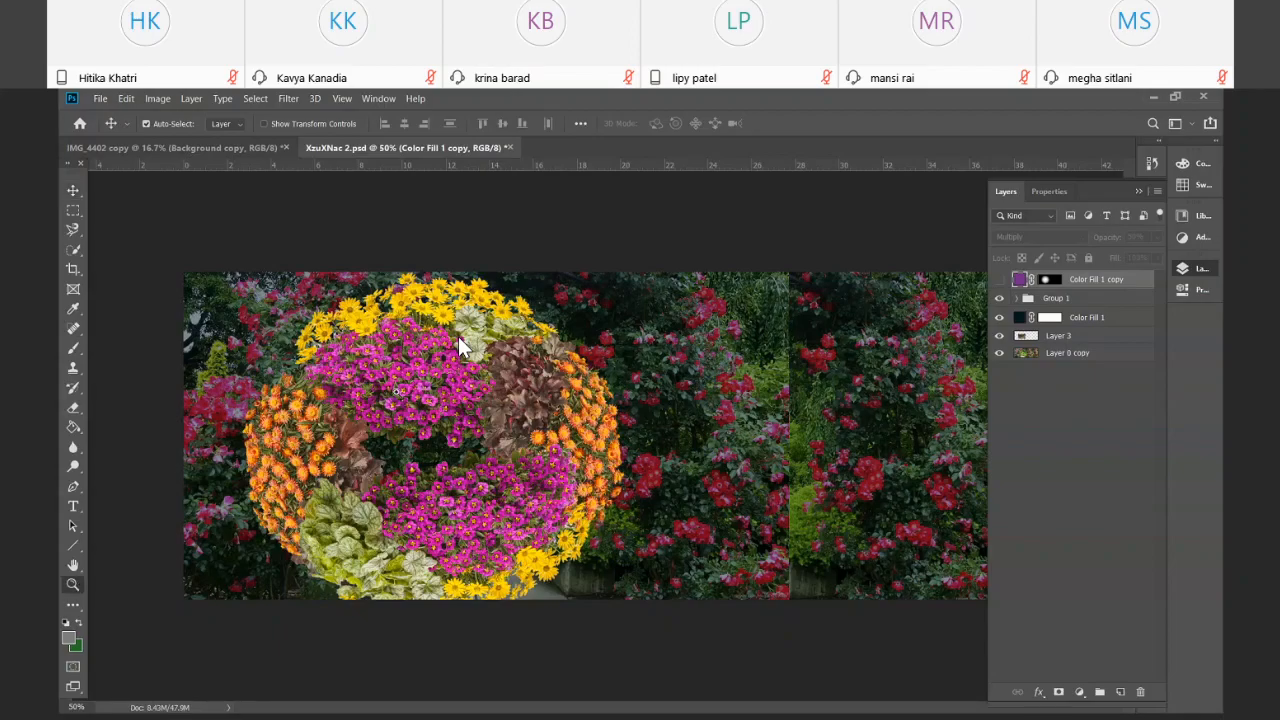
{"action": "left_click", "coordinate": [460, 345]}
{"action": "left_click_drag", "start_coordinate": [416, 403], "coordinate": [408, 403]}
{"action": "scroll", "coordinate": [632, 298], "scroll_direction": "down", "scroll_amount": 3}
{"action": "scroll", "coordinate": [632, 298], "scroll_direction": "up", "scroll_amount": 3}
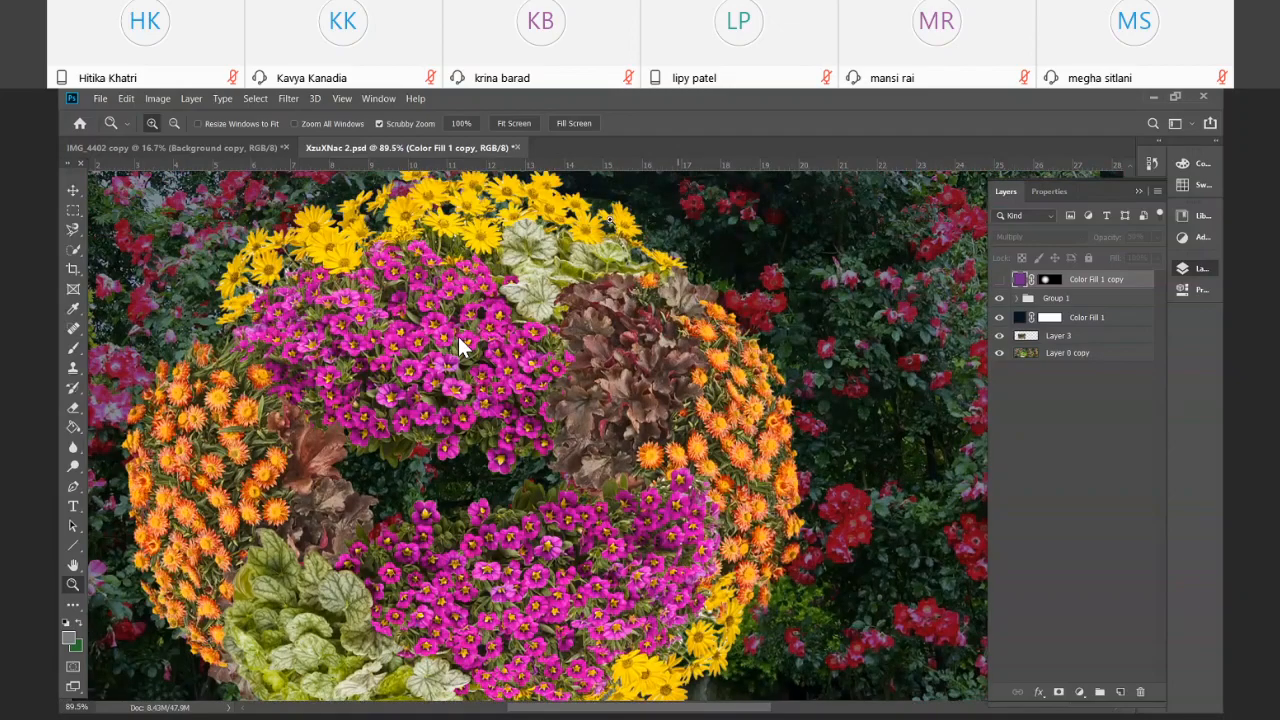
{"action": "left_click", "coordinate": [460, 345]}
{"action": "scroll", "coordinate": [648, 264], "scroll_direction": "up", "scroll_amount": 3}
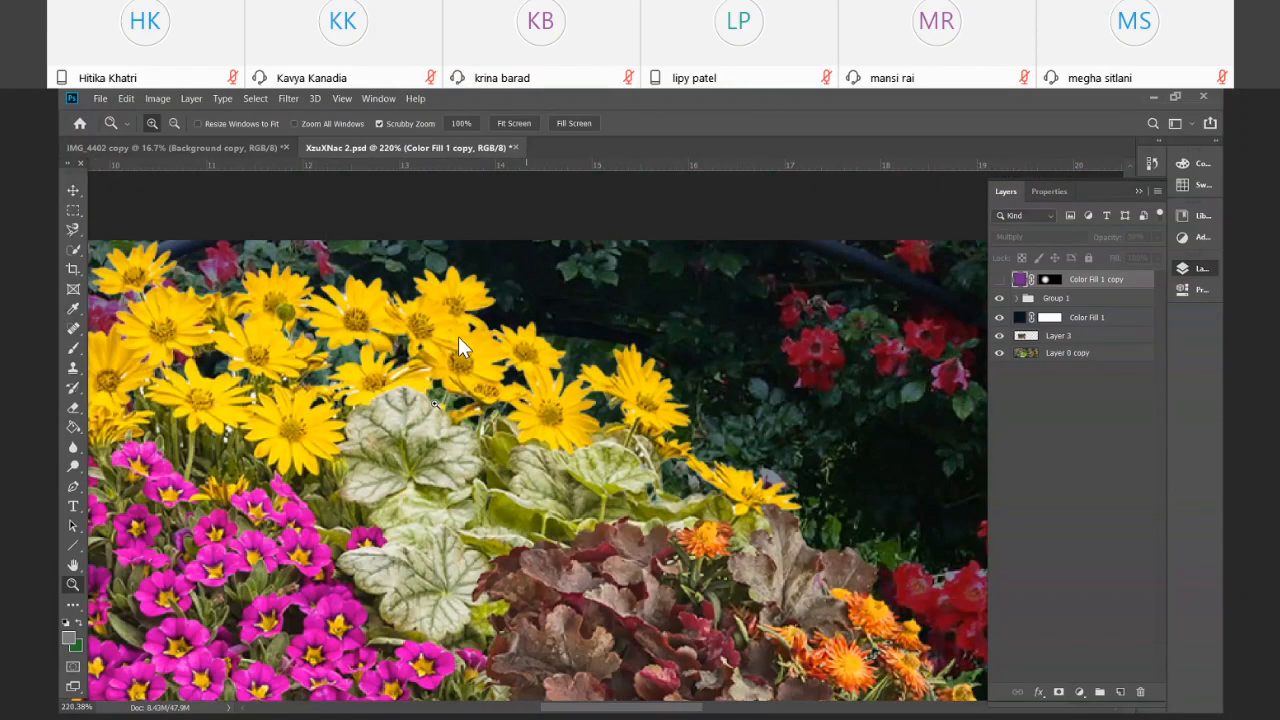
{"action": "left_click", "coordinate": [460, 345]}
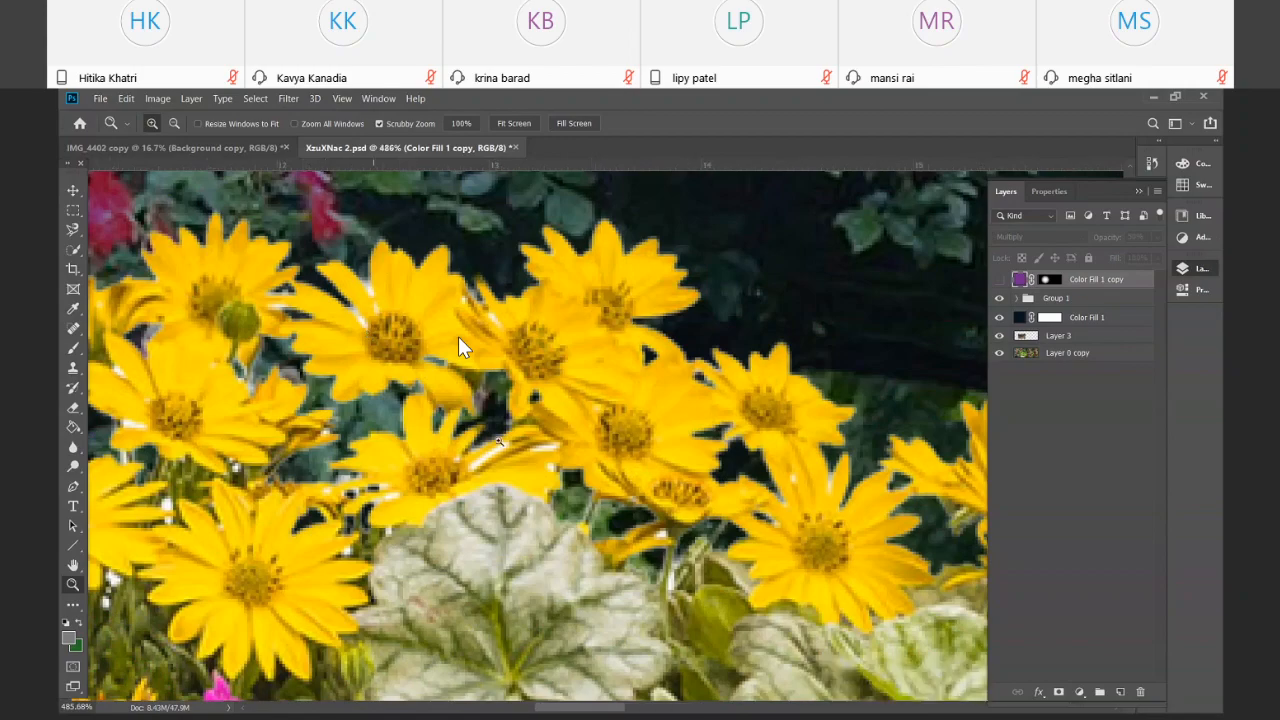
{"action": "scroll", "coordinate": [460, 345], "scroll_direction": "down", "scroll_amount": 1}
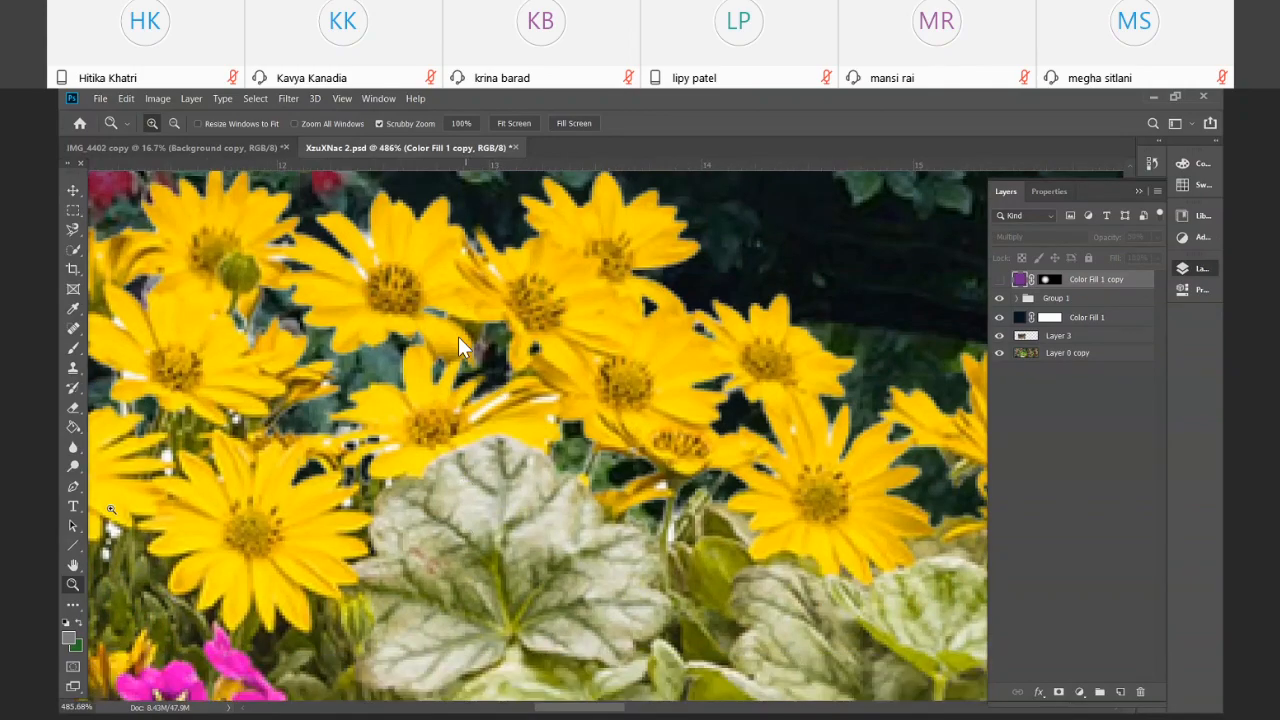
{"action": "left_click", "coordinate": [76, 565]}
{"action": "left_click_drag", "start_coordinate": [474, 431], "coordinate": [632, 483]}
{"action": "left_click_drag", "start_coordinate": [96, 351], "coordinate": [329, 256]}
{"action": "scroll", "coordinate": [460, 345], "scroll_direction": "down", "scroll_amount": 5}
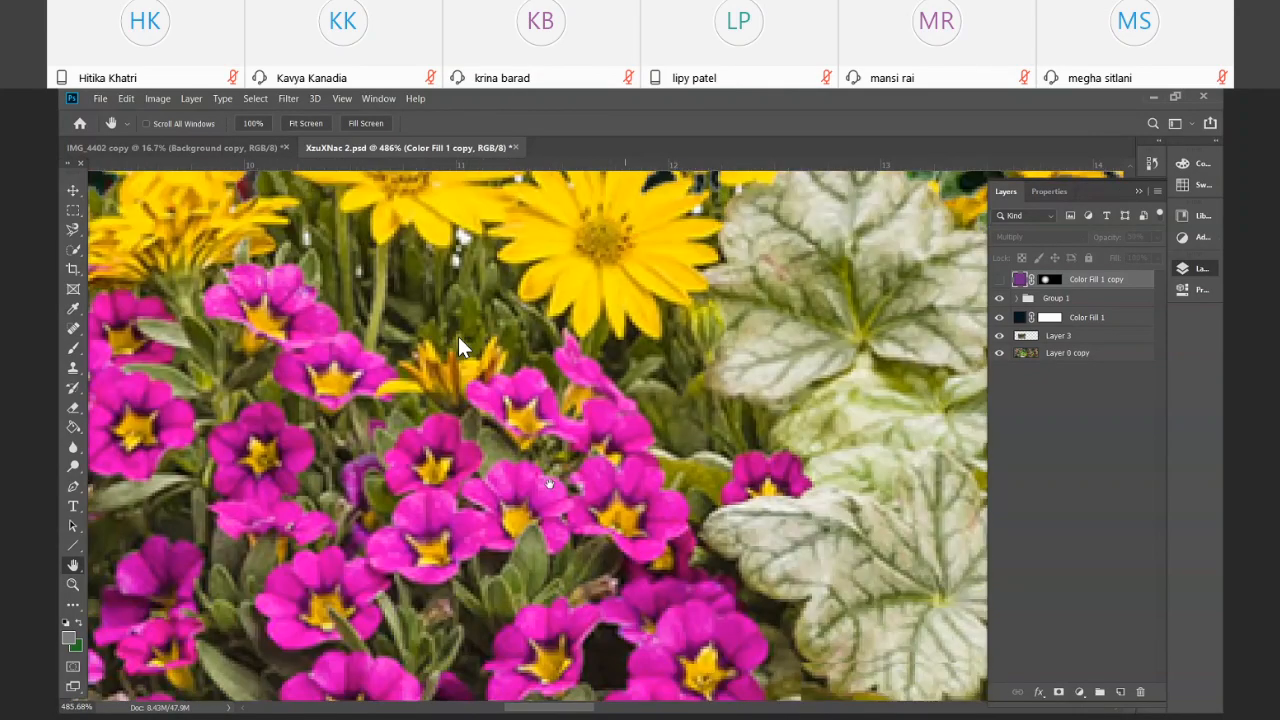
{"action": "left_click_drag", "start_coordinate": [549, 484], "coordinate": [554, 262]}
{"action": "left_click_drag", "start_coordinate": [594, 445], "coordinate": [554, 262]}
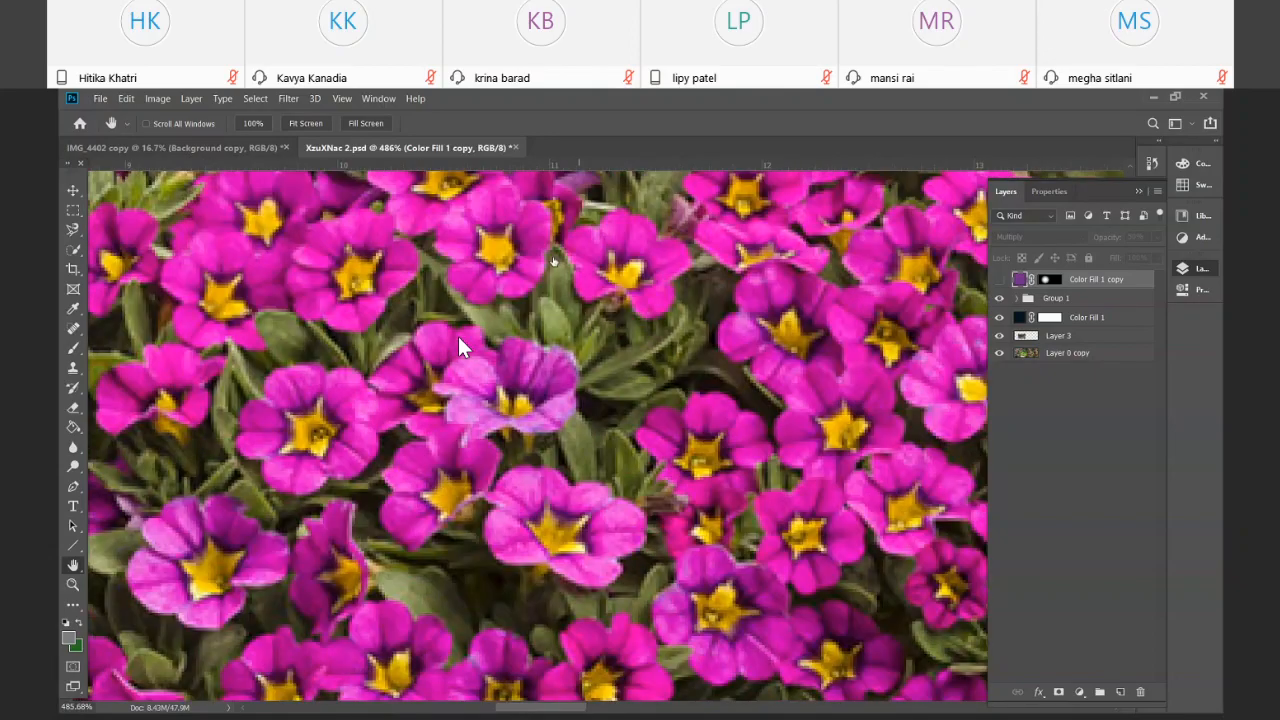
Toggle the Color Fill 1 copy layer repeatedly to compare the ring with and without its shading, leaving the layer visible
{"action": "left_click", "coordinate": [997, 281]}
{"action": "left_click", "coordinate": [997, 281]}
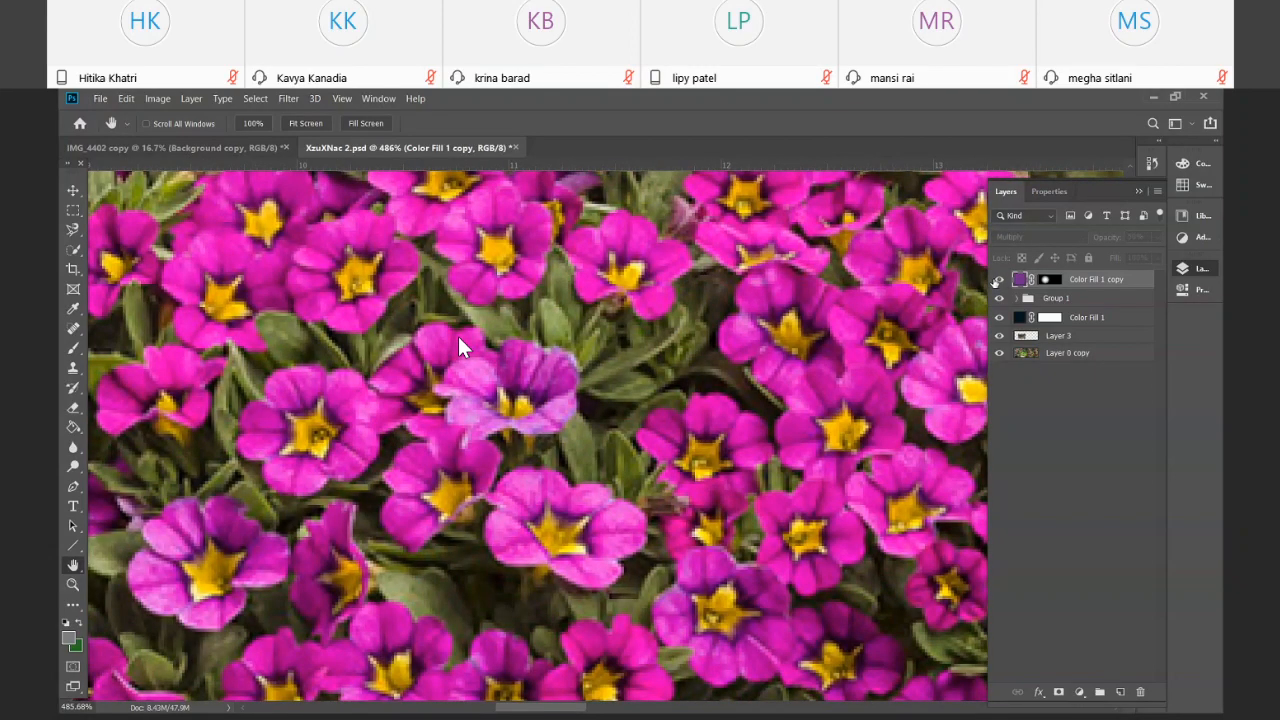
{"action": "left_click", "coordinate": [997, 281]}
{"action": "left_click_drag", "start_coordinate": [541, 605], "coordinate": [507, 439]}
{"action": "key", "text": "z"}
{"action": "left_click_drag", "start_coordinate": [618, 510], "coordinate": [534, 378]}
{"action": "left_click", "coordinate": [1000, 281]}
{"action": "left_click", "coordinate": [1000, 281]}
{"action": "left_click", "coordinate": [1000, 281]}
{"action": "left_click", "coordinate": [1000, 281]}
{"action": "left_click", "coordinate": [1000, 281]}
{"action": "left_click", "coordinate": [999, 281]}
{"action": "left_click", "coordinate": [999, 281]}
{"action": "left_click", "coordinate": [999, 281]}
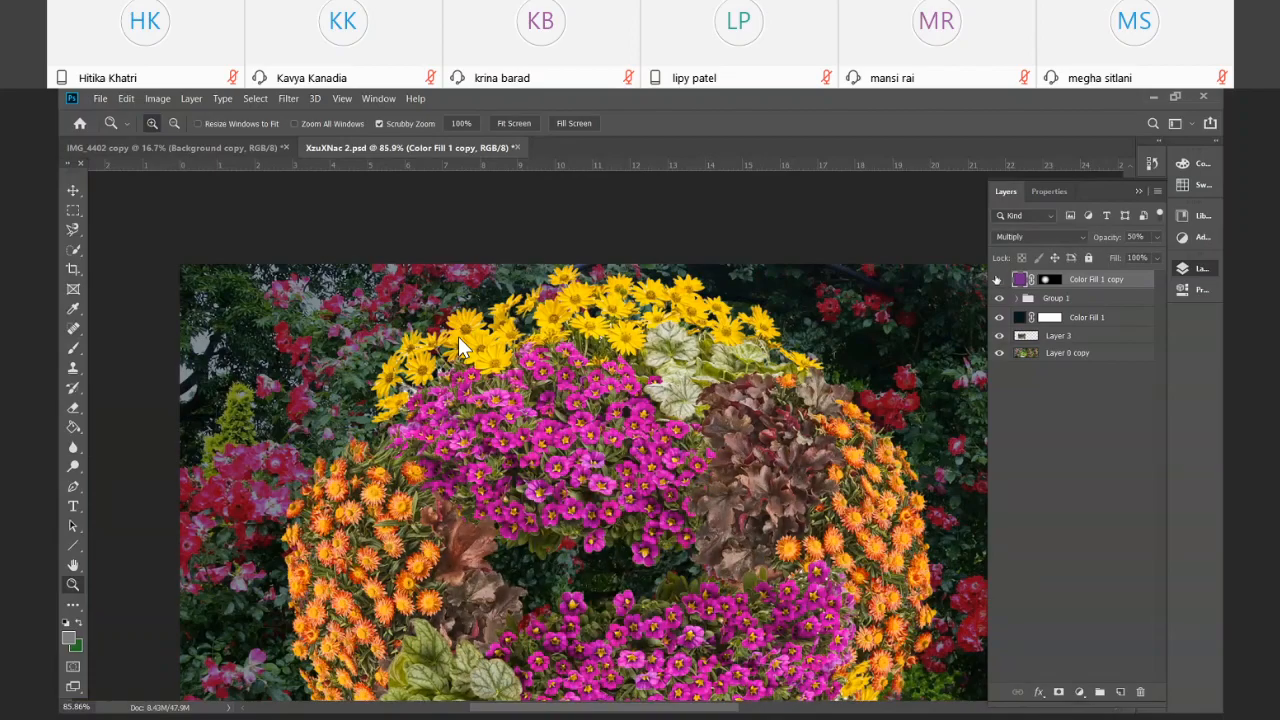
{"action": "left_click", "coordinate": [997, 281]}
Hide the Color Fill 1 layer to view the rose background without its dark tint
{"action": "scroll", "coordinate": [739, 496], "scroll_direction": "down", "scroll_amount": 2}
{"action": "left_click_drag", "start_coordinate": [739, 496], "coordinate": [724, 469]}
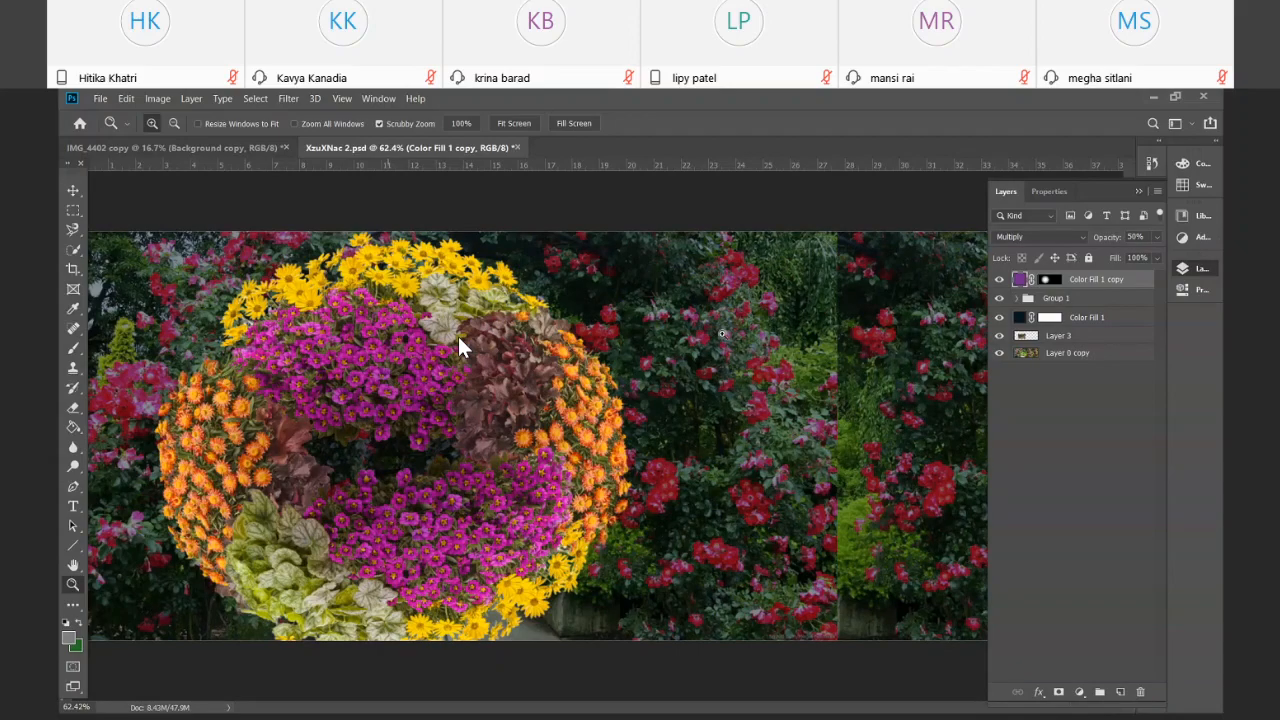
{"action": "left_click", "coordinate": [996, 320]}
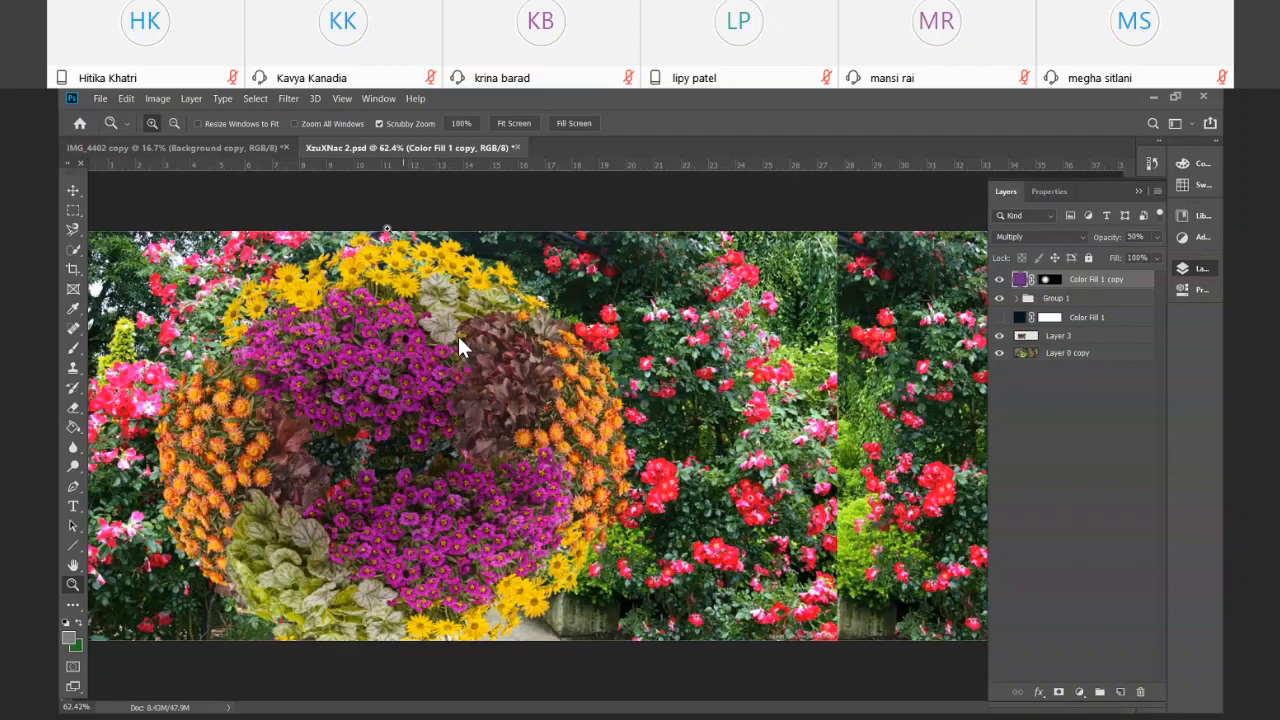
Close XzuXNac 2.psd without saving and bring up pg 15 F1907.271fol297vg.psd
{"action": "left_click", "coordinate": [516, 148]}
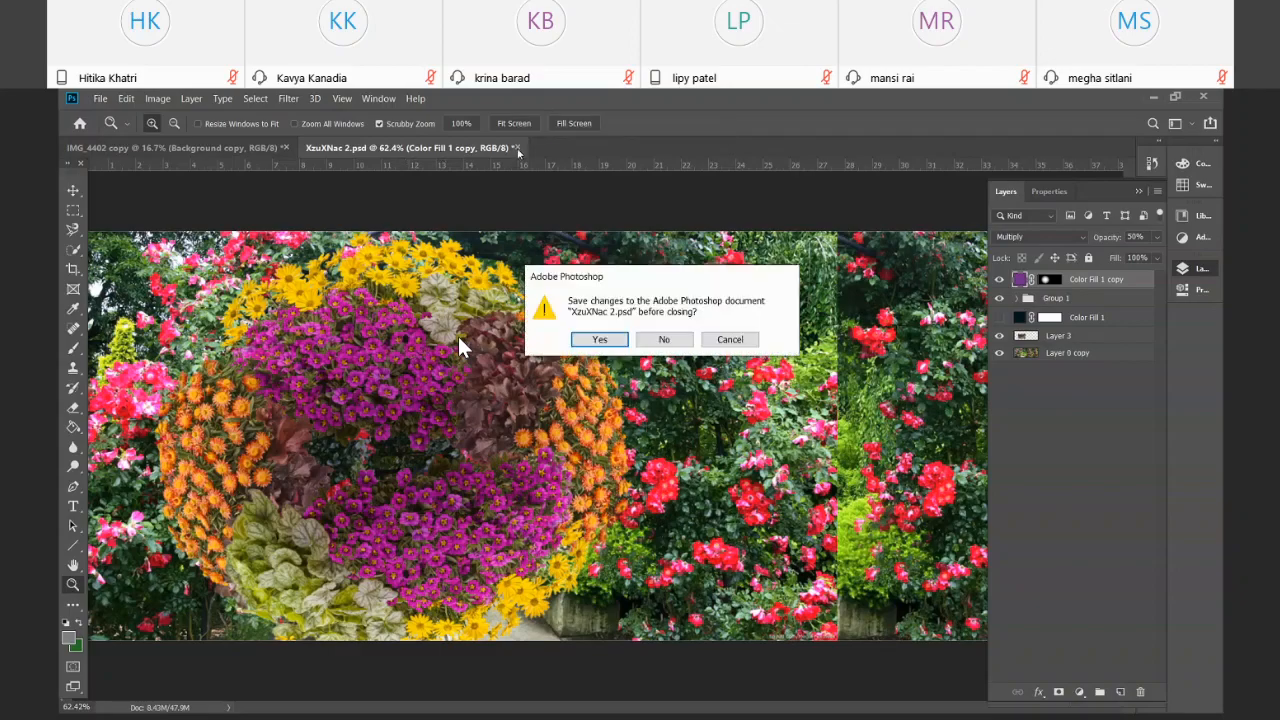
{"action": "left_click", "coordinate": [666, 340]}
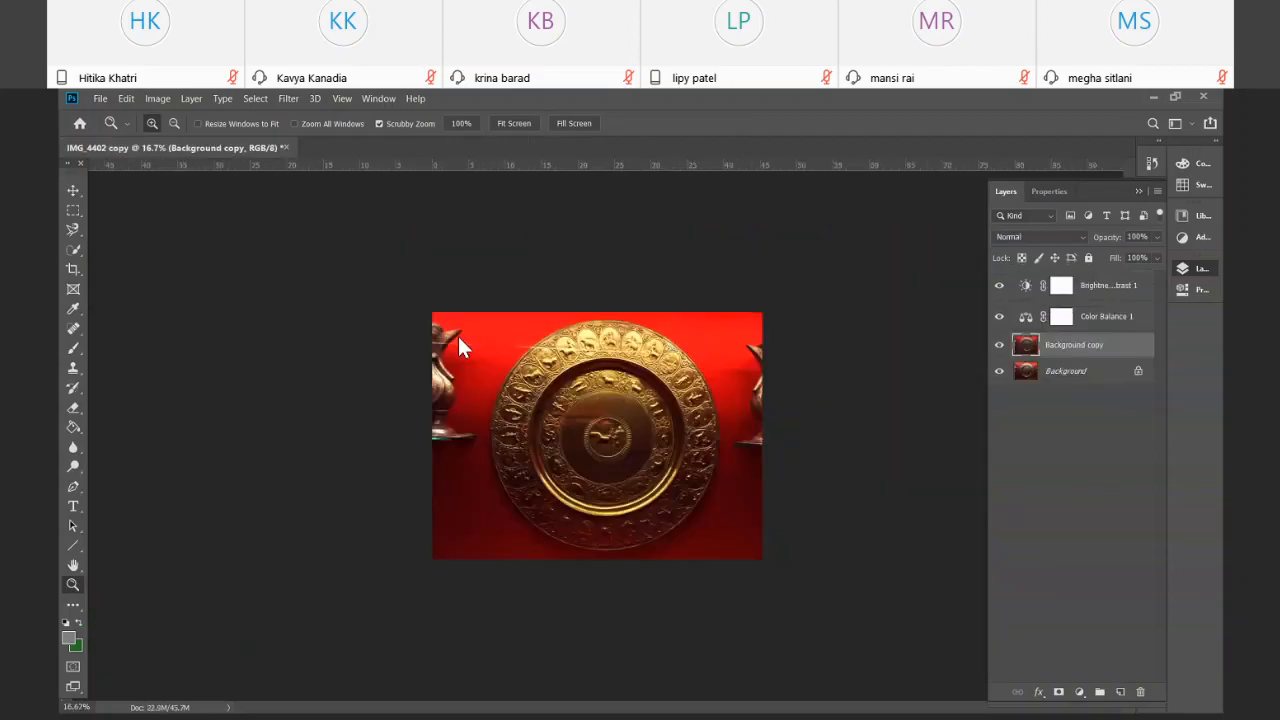
{"action": "key", "text": "alt+Tab"}
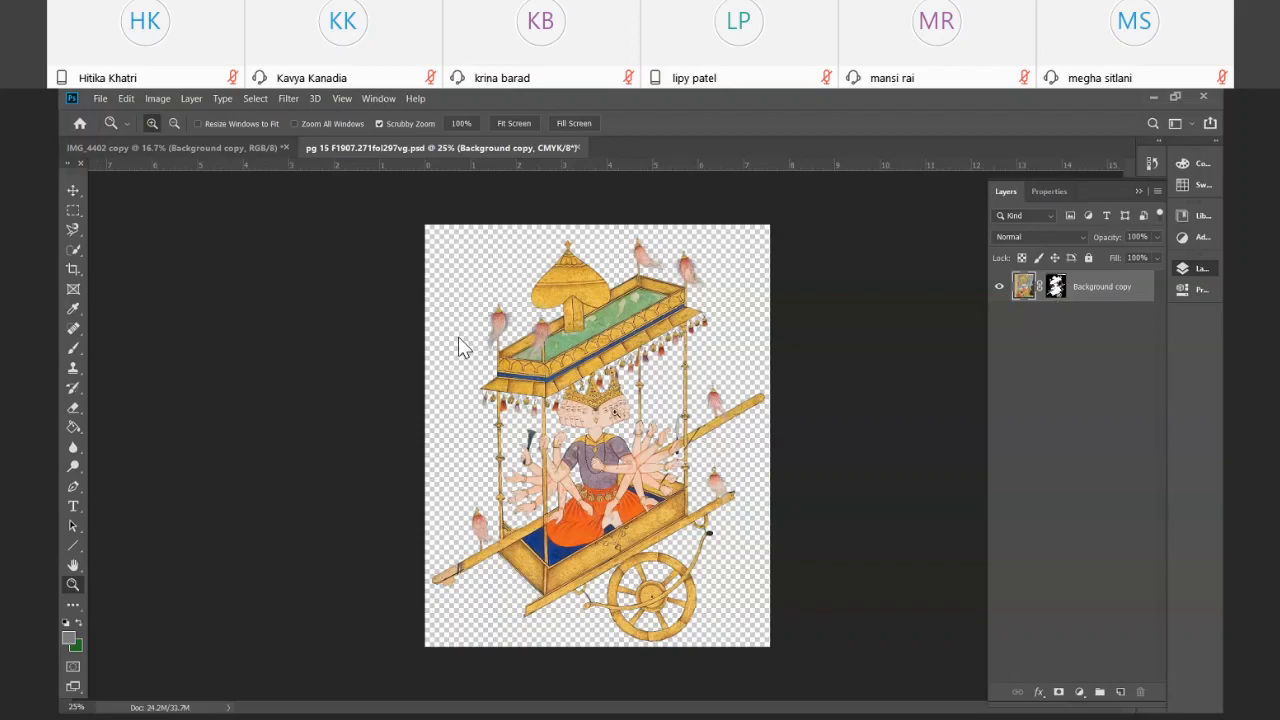
Examine the masked cut-out of the golden chariot and many-headed figure from the canopy down to the wheel
{"action": "left_click_drag", "start_coordinate": [460, 345], "coordinate": [460, 345]}
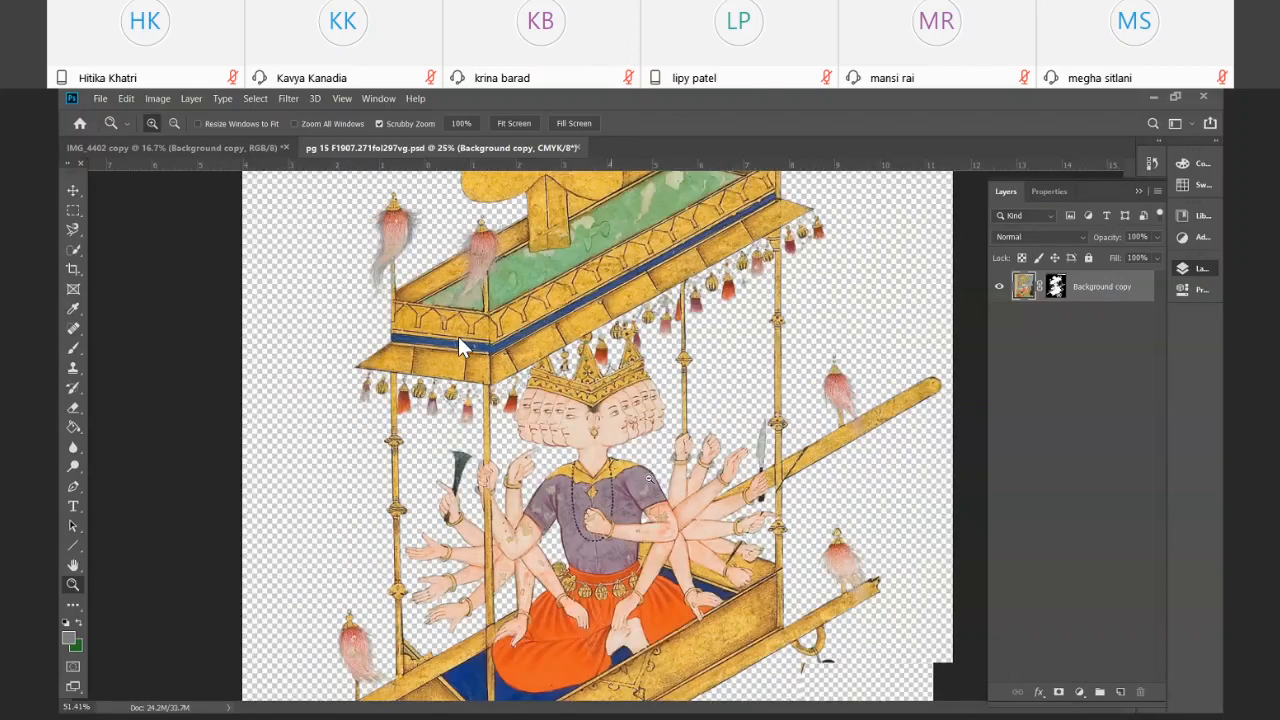
{"action": "scroll", "coordinate": [649, 479], "scroll_direction": "up", "scroll_amount": 5}
{"action": "scroll", "coordinate": [650, 450], "scroll_direction": "down", "scroll_amount": 6}
{"action": "scroll", "coordinate": [655, 420], "scroll_direction": "up", "scroll_amount": 1}
{"action": "scroll", "coordinate": [672, 387], "scroll_direction": "up", "scroll_amount": 3}
{"action": "scroll", "coordinate": [672, 388], "scroll_direction": "up", "scroll_amount": 3}
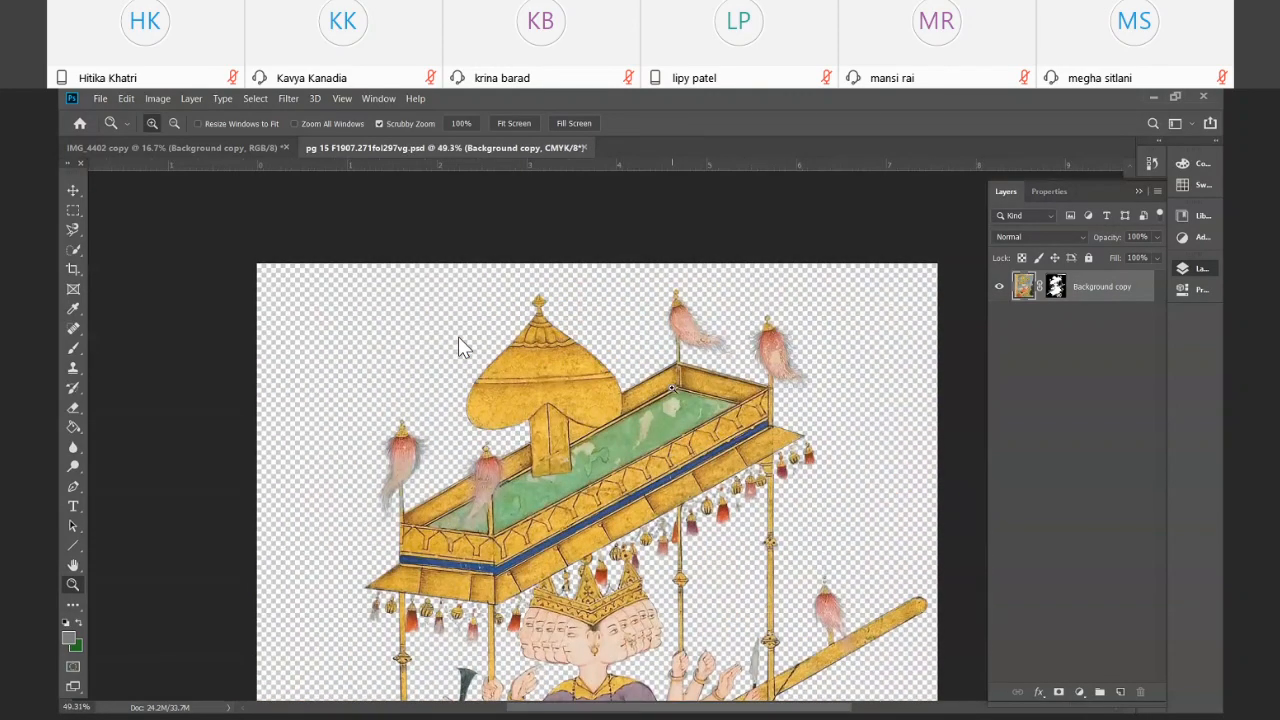
{"action": "scroll", "coordinate": [460, 345], "scroll_direction": "down", "scroll_amount": 15}
{"action": "scroll", "coordinate": [460, 345], "scroll_direction": "up", "scroll_amount": 1}
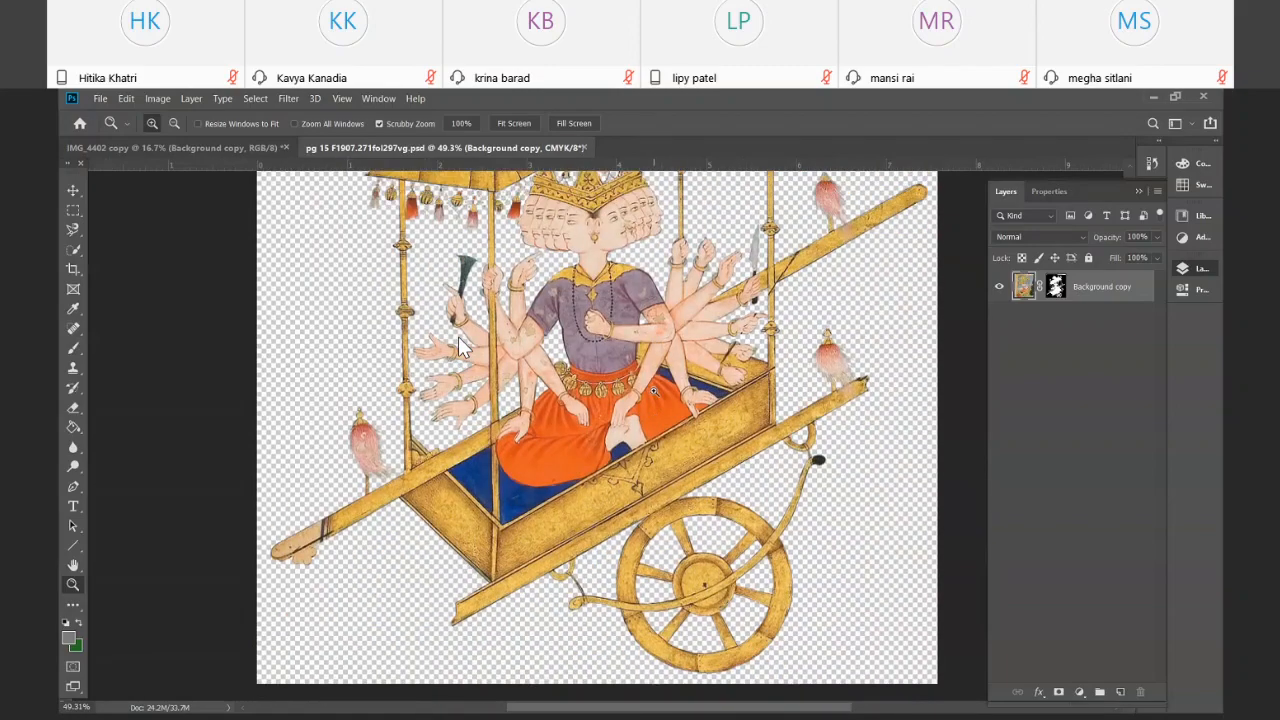
{"action": "scroll", "coordinate": [460, 345], "scroll_direction": "up", "scroll_amount": 3}
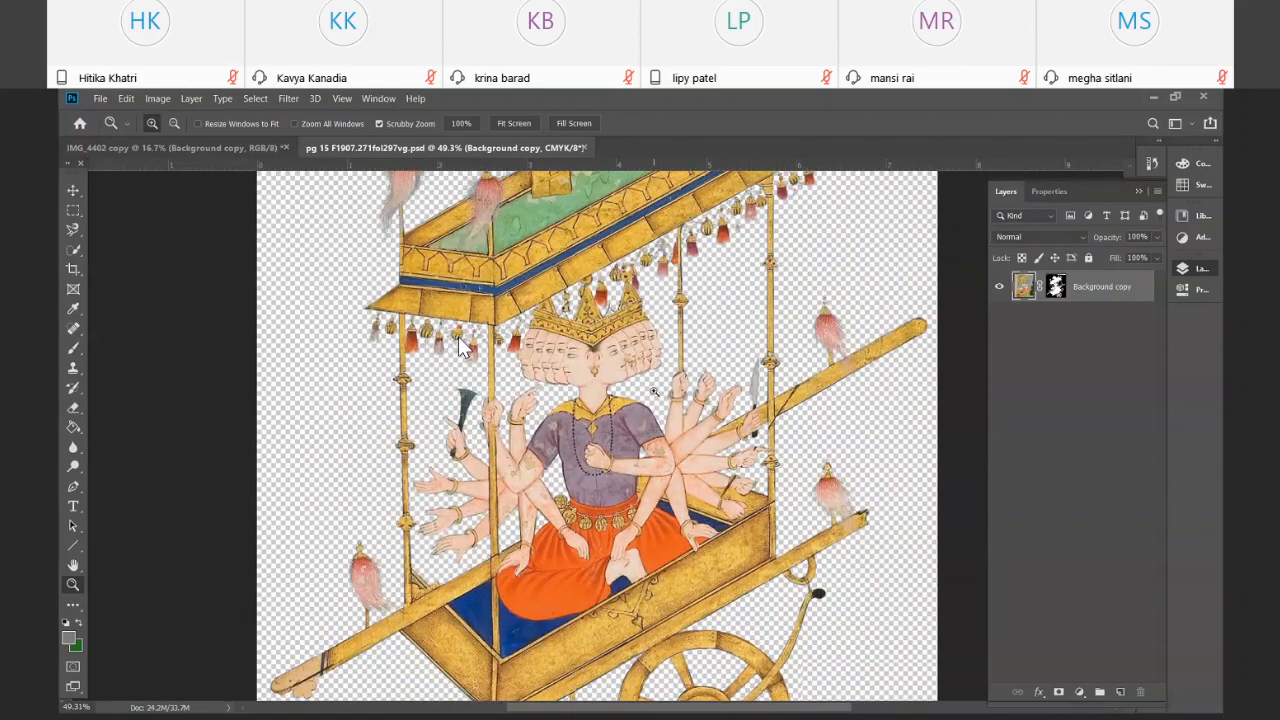
{"action": "scroll", "coordinate": [460, 345], "scroll_direction": "up", "scroll_amount": 1}
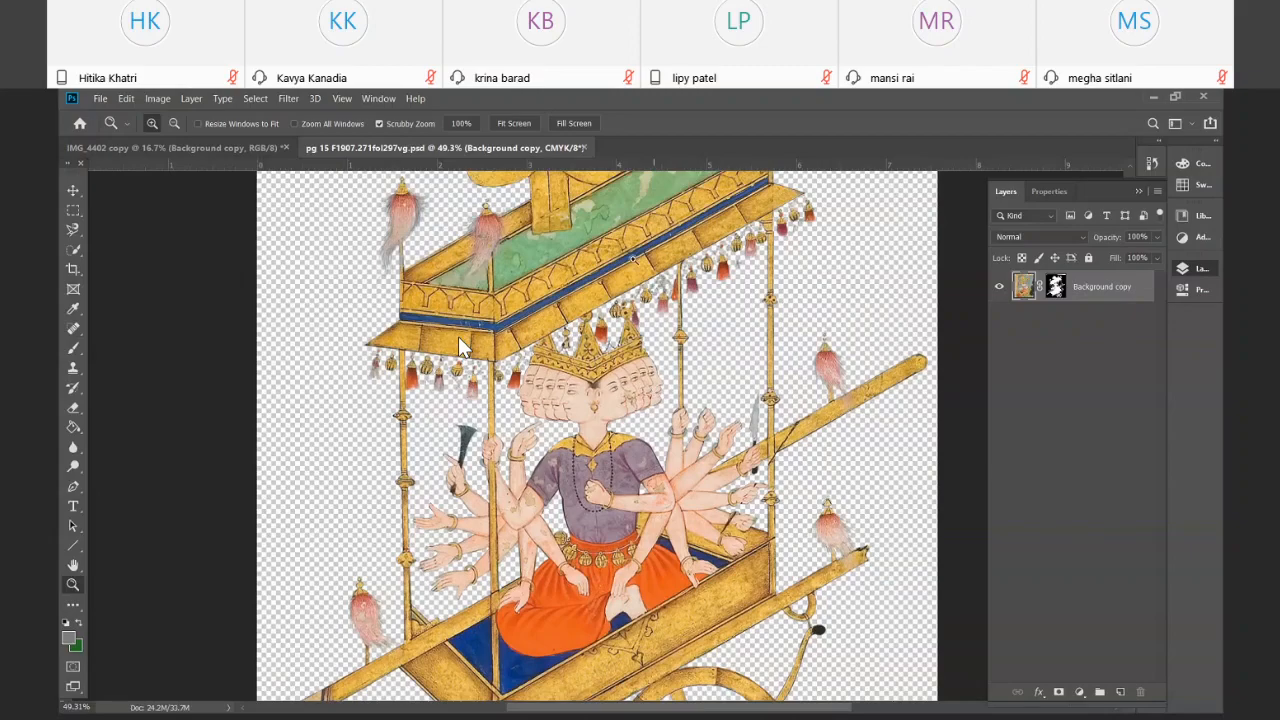
{"action": "scroll", "coordinate": [460, 345], "scroll_direction": "down", "scroll_amount": 5}
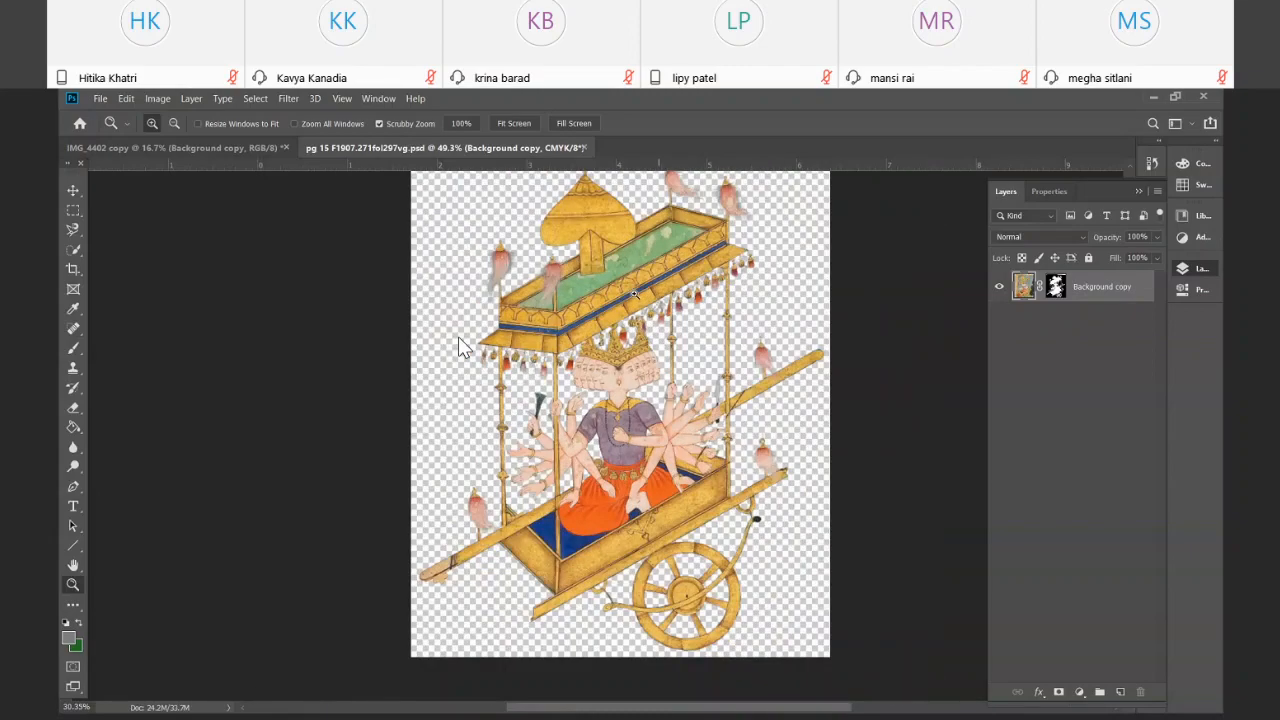
{"action": "scroll", "coordinate": [460, 345], "scroll_direction": "up", "scroll_amount": 4}
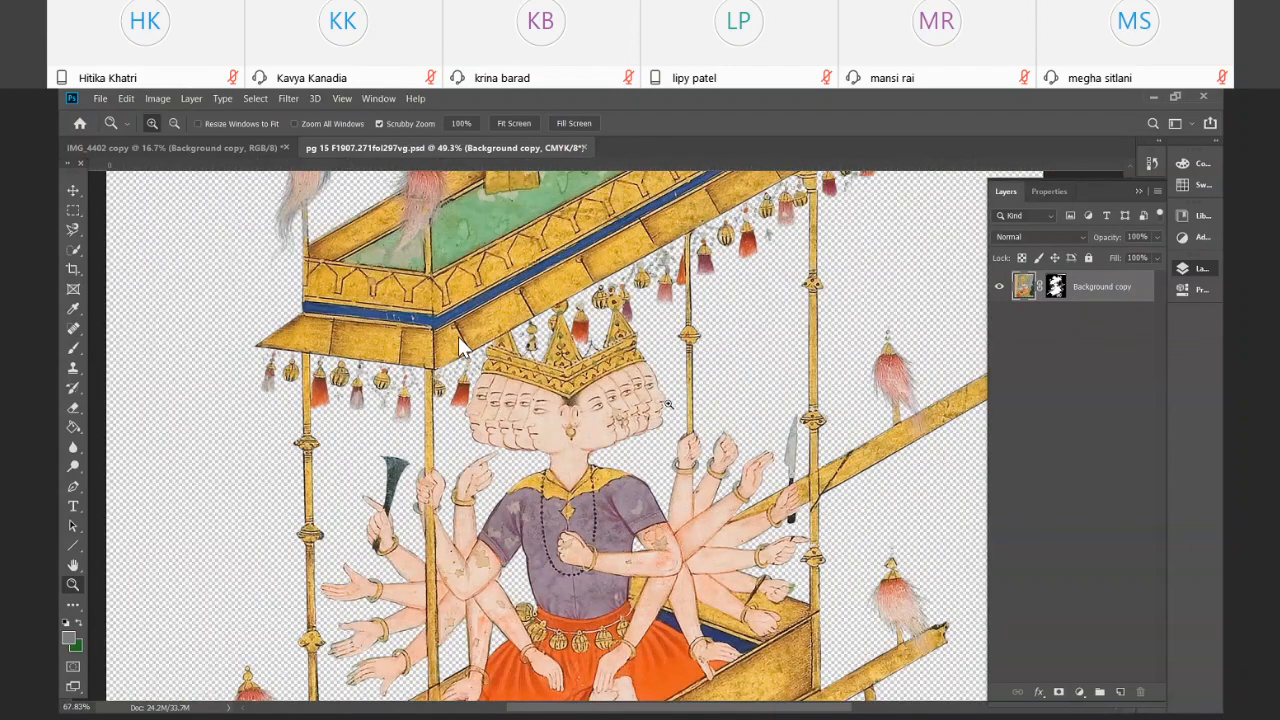
{"action": "scroll", "coordinate": [460, 345], "scroll_direction": "down", "scroll_amount": 3}
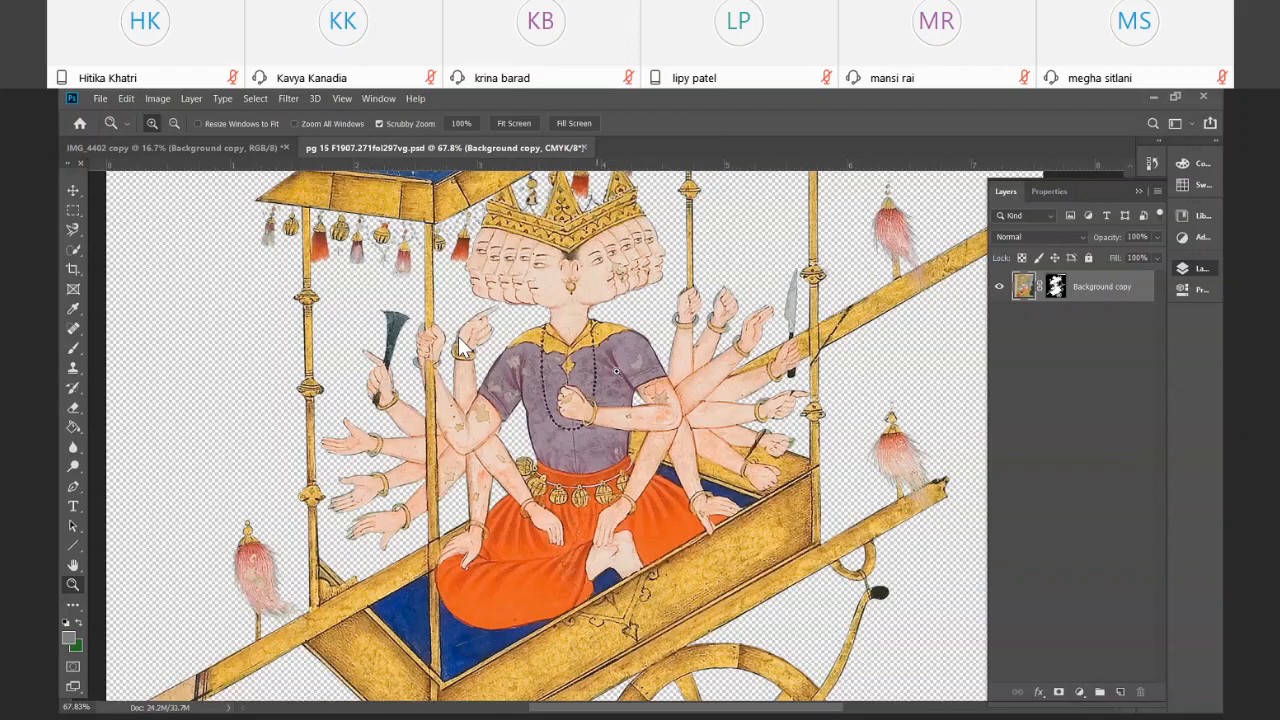
{"action": "scroll", "coordinate": [616, 370], "scroll_direction": "down", "scroll_amount": 5}
{"action": "scroll", "coordinate": [620, 380], "scroll_direction": "up", "scroll_amount": 6}
{"action": "scroll", "coordinate": [630, 408], "scroll_direction": "down", "scroll_amount": 2}
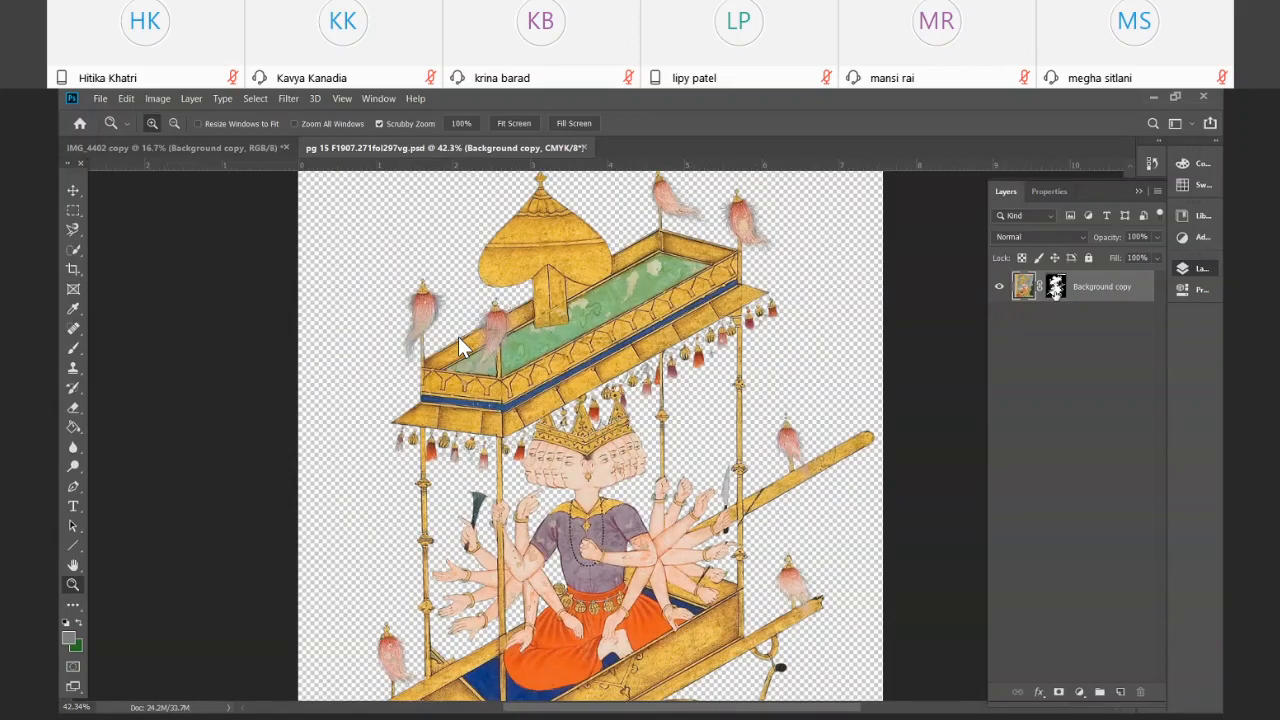
Disable the Background copy layer's mask and inspect the original painting around the figure, canopy and tassels up close
{"action": "left_click", "coordinate": [1058, 292], "text": "shift"}
{"action": "scroll", "coordinate": [460, 345], "scroll_direction": "down", "scroll_amount": 5}
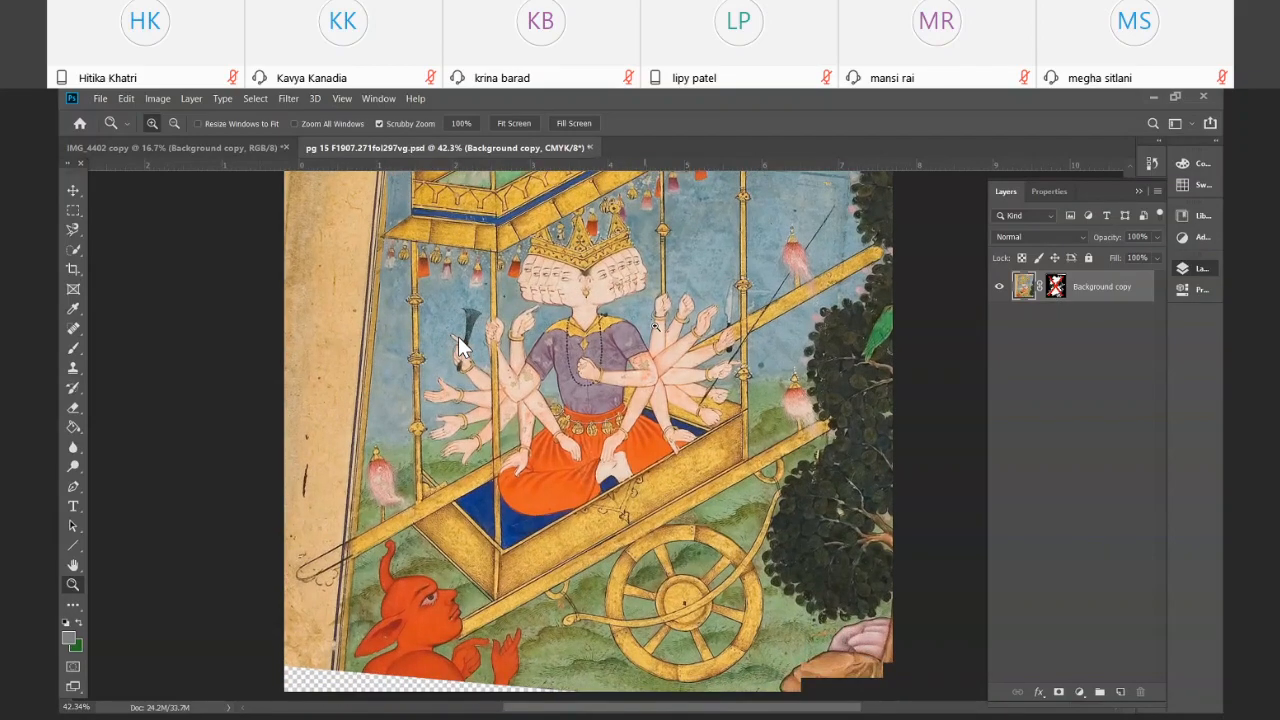
{"action": "left_click", "coordinate": [460, 345]}
{"action": "scroll", "coordinate": [460, 345], "scroll_direction": "up", "scroll_amount": 3}
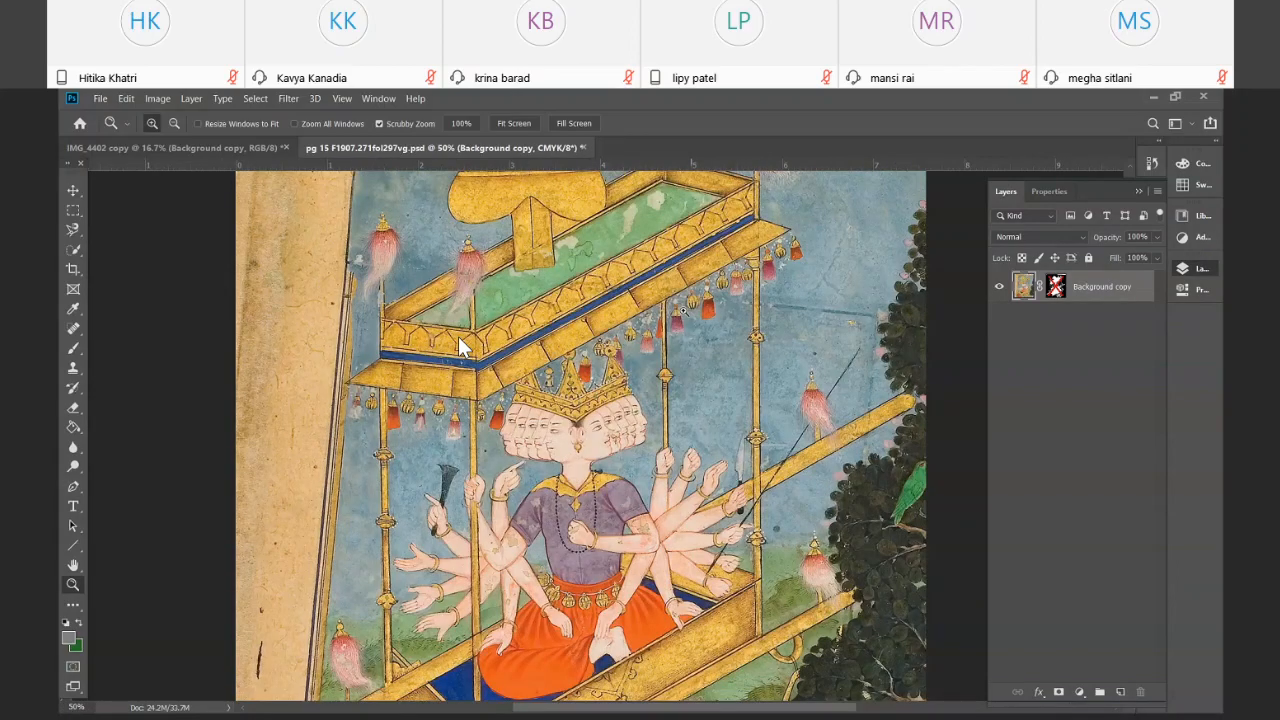
{"action": "left_click", "coordinate": [460, 345]}
{"action": "scroll", "coordinate": [460, 345], "scroll_direction": "up", "scroll_amount": 3}
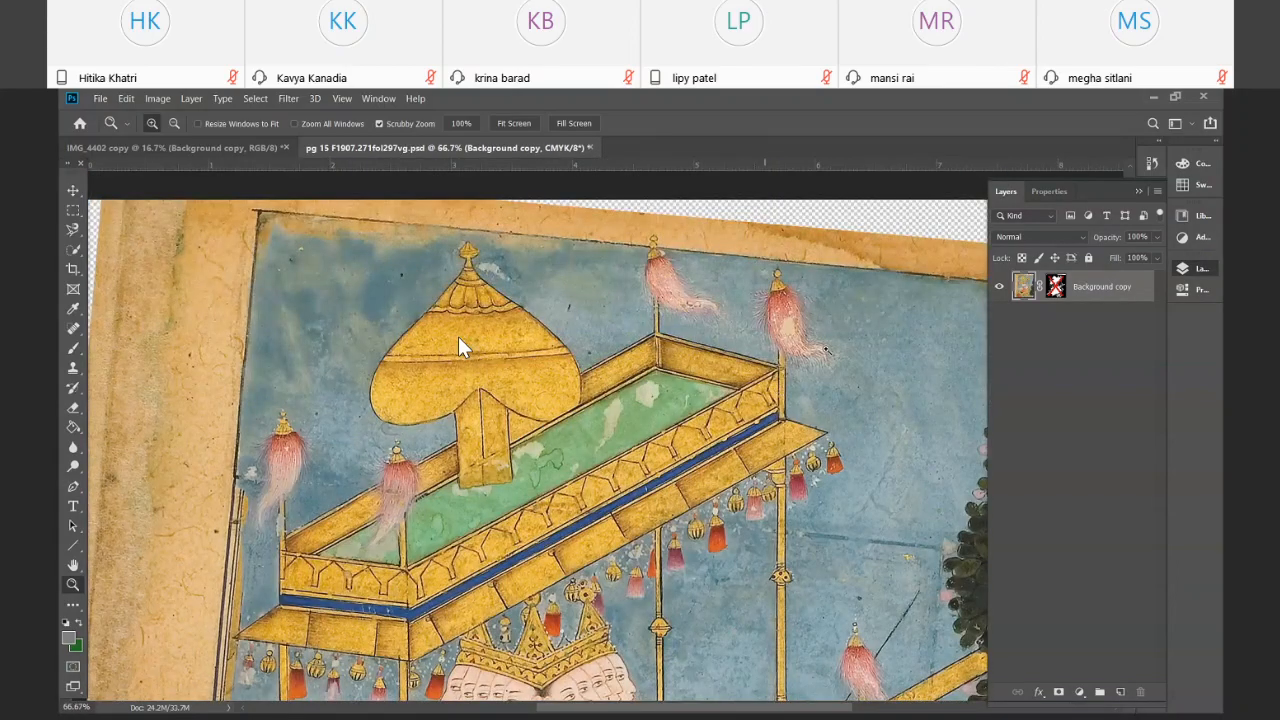
{"action": "left_click", "coordinate": [460, 345]}
{"action": "scroll", "coordinate": [460, 345], "scroll_direction": "down", "scroll_amount": 6}
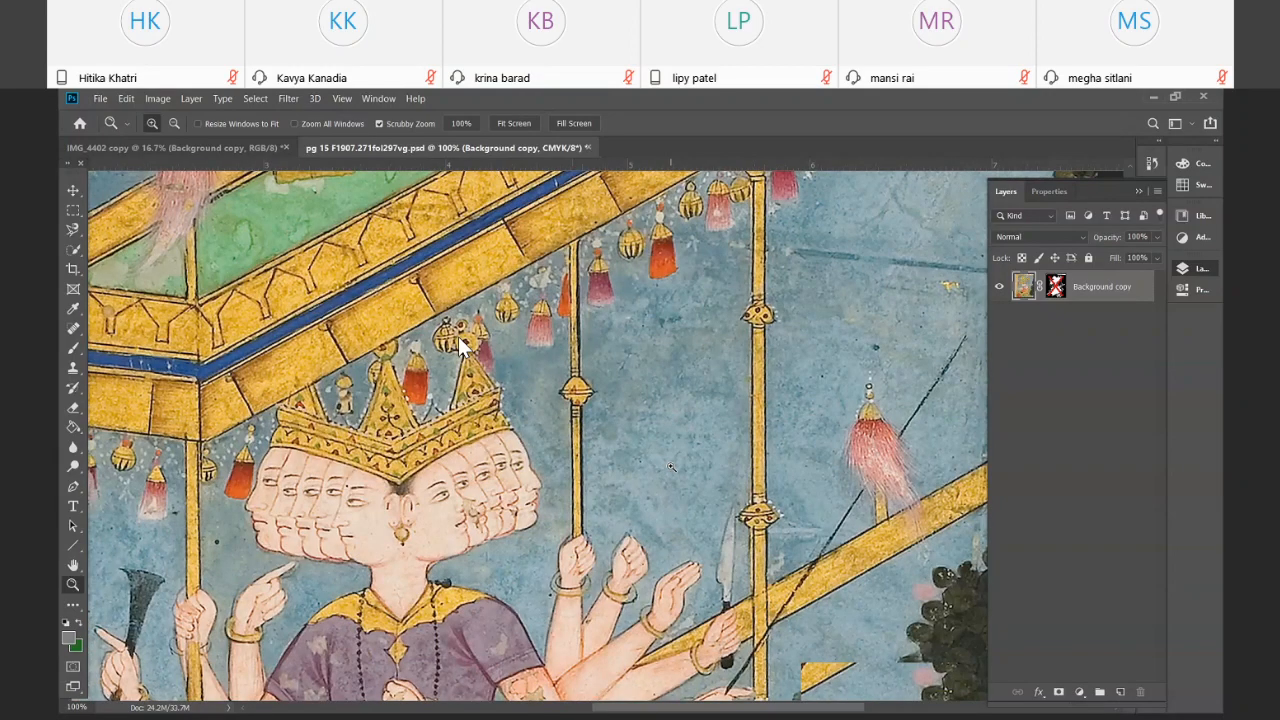
{"action": "scroll", "coordinate": [460, 345], "scroll_direction": "down", "scroll_amount": 3}
{"action": "scroll", "coordinate": [460, 345], "scroll_direction": "up", "scroll_amount": 5}
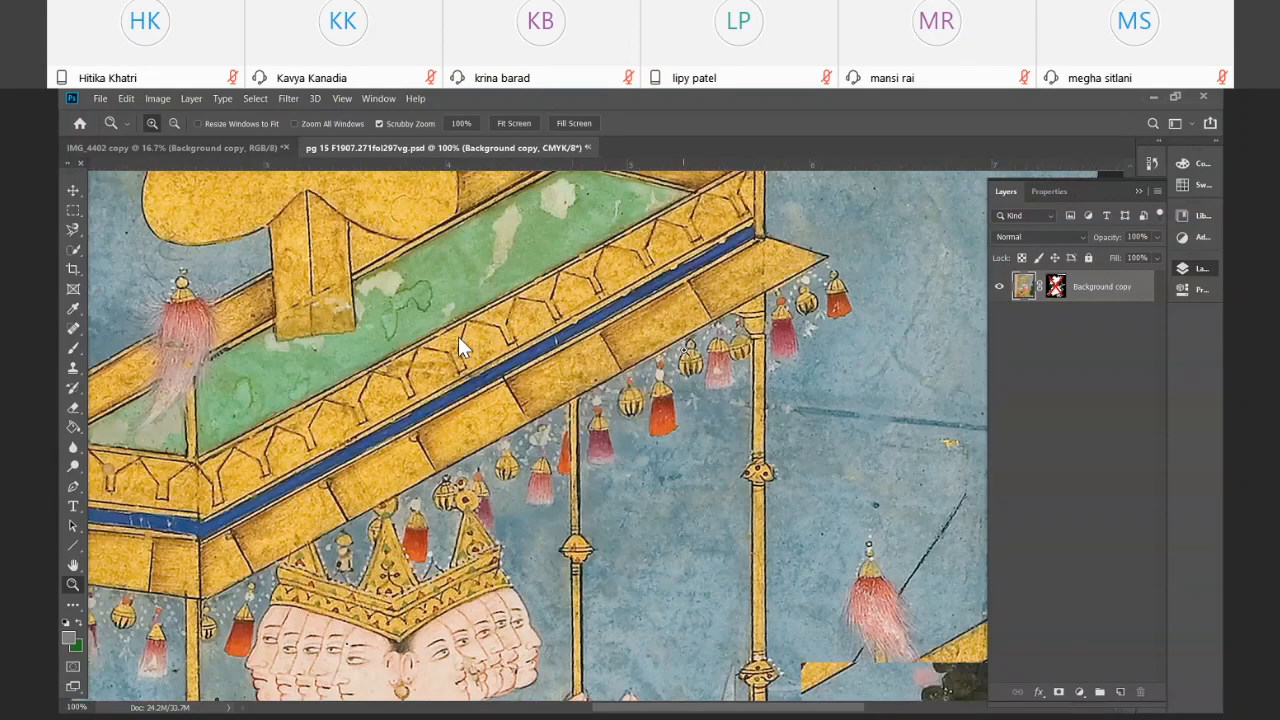
{"action": "scroll", "coordinate": [460, 345], "scroll_direction": "up", "scroll_amount": 2}
{"action": "left_click", "coordinate": [460, 345]}
{"action": "scroll", "coordinate": [460, 345], "scroll_direction": "up", "scroll_amount": 3}
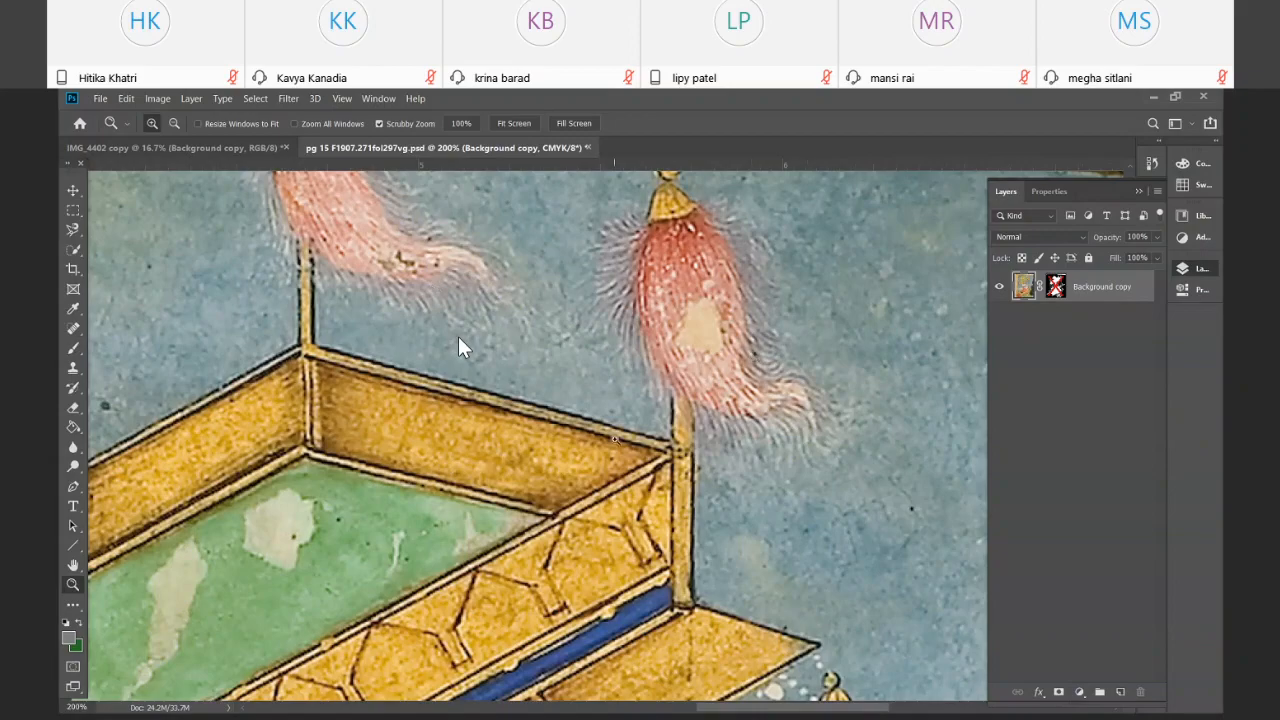
Re-enable the Background copy layer's mask and add a white Solid Color fill layer beneath it
{"action": "scroll", "coordinate": [460, 345], "scroll_direction": "down", "scroll_amount": 2}
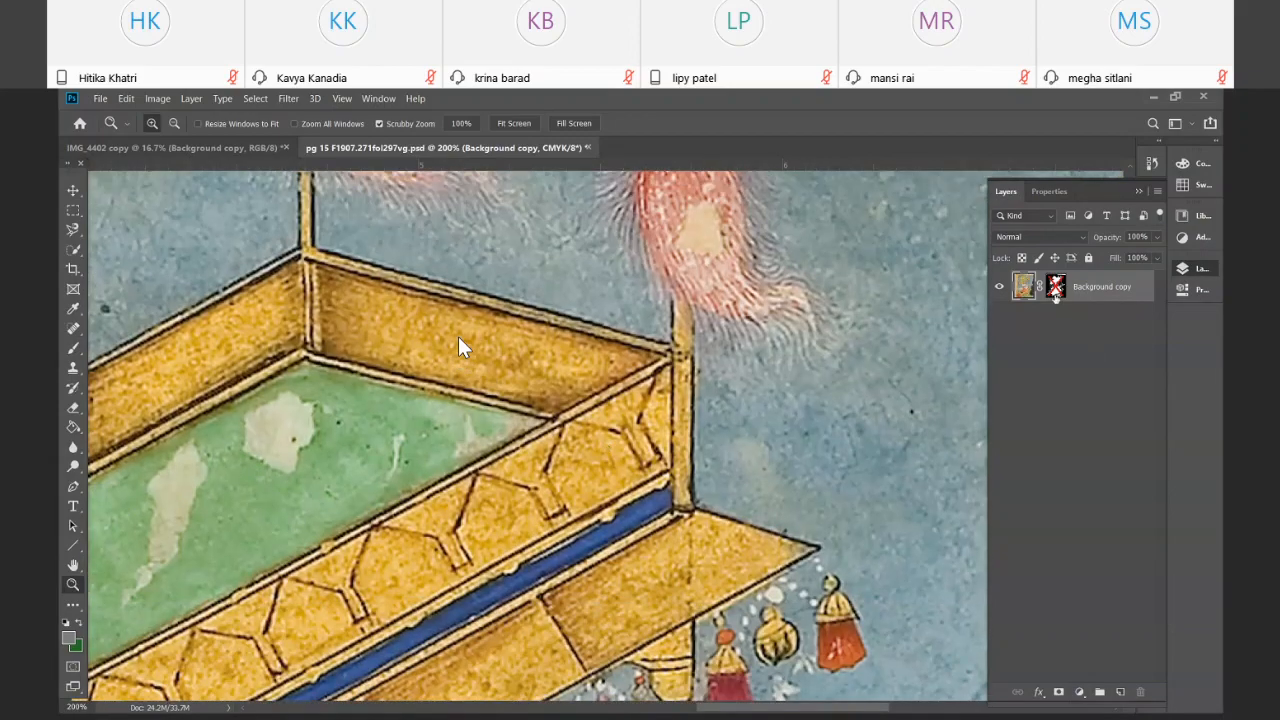
{"action": "left_click", "coordinate": [1056, 288], "text": "shift"}
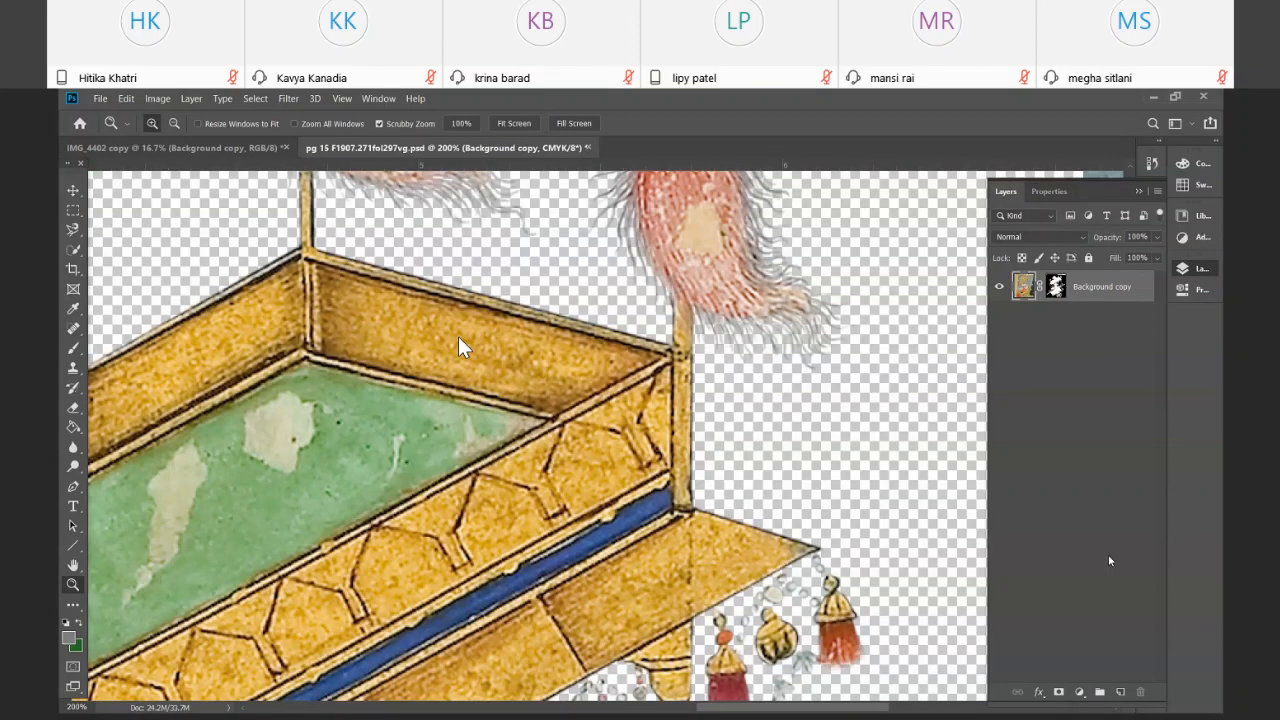
{"action": "left_click", "coordinate": [1079, 692]}
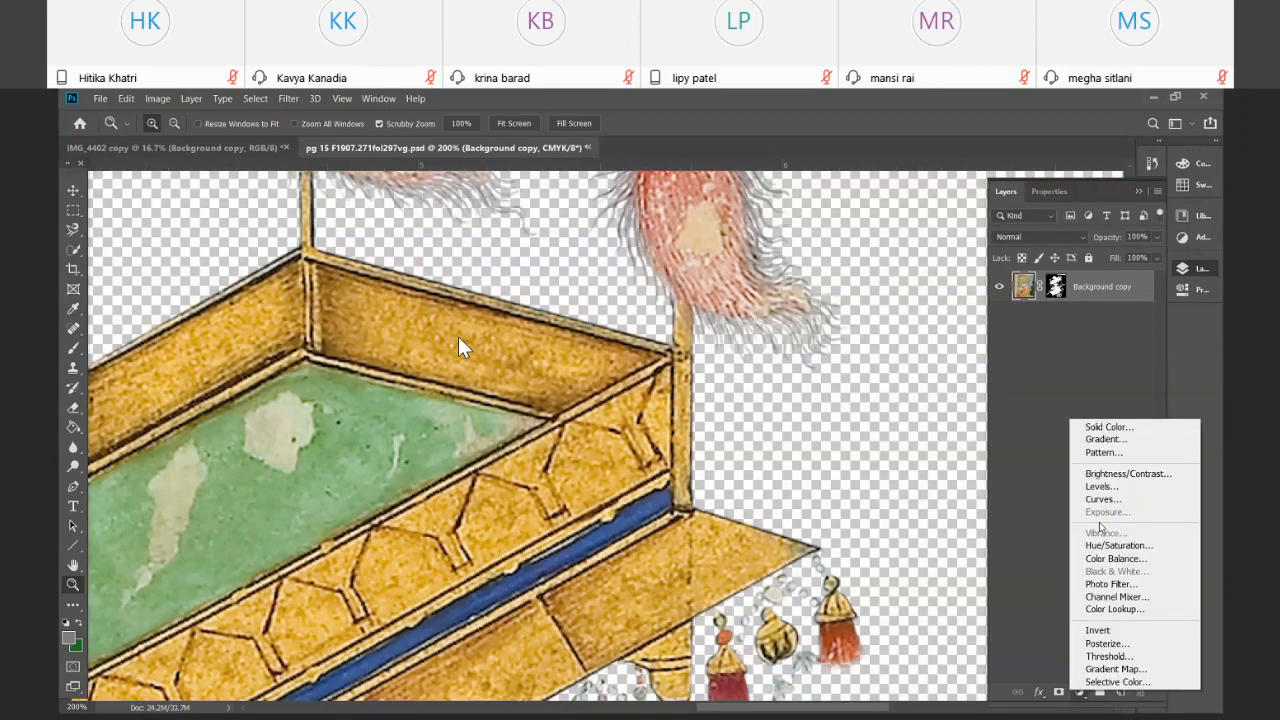
{"action": "left_click", "coordinate": [1109, 427]}
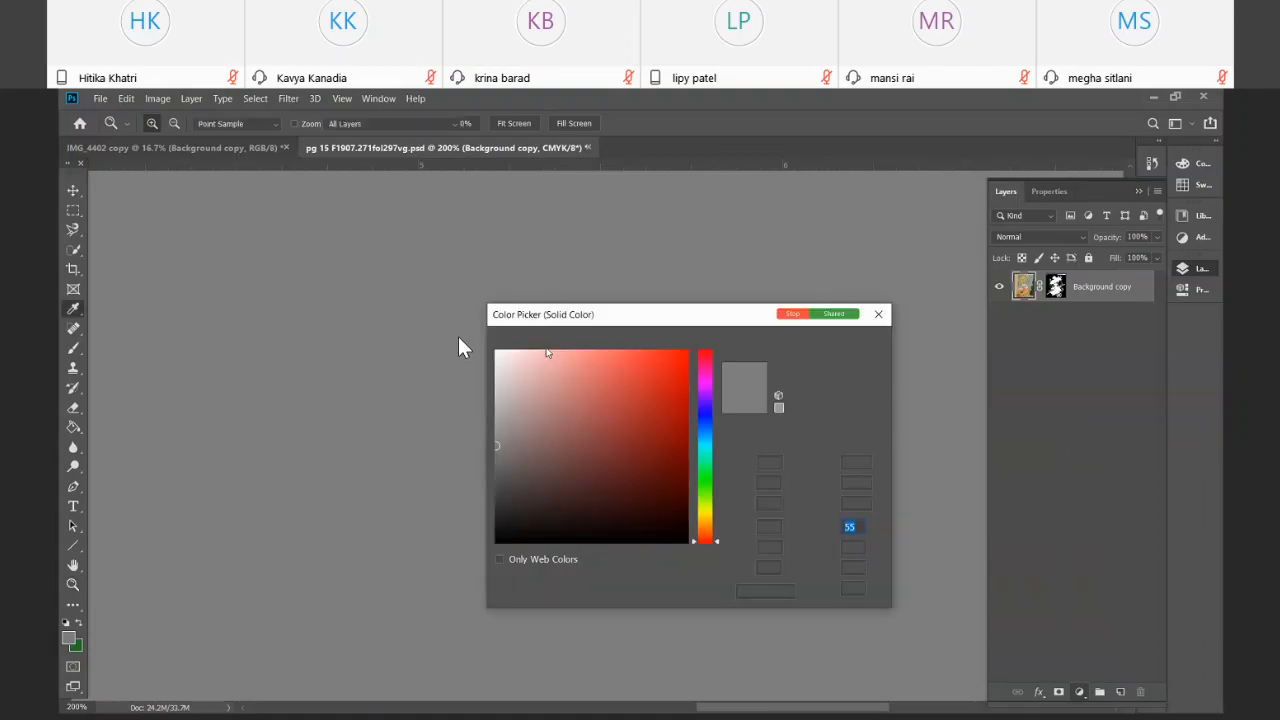
{"action": "type", "text": "0"}
{"action": "key", "text": "Return"}
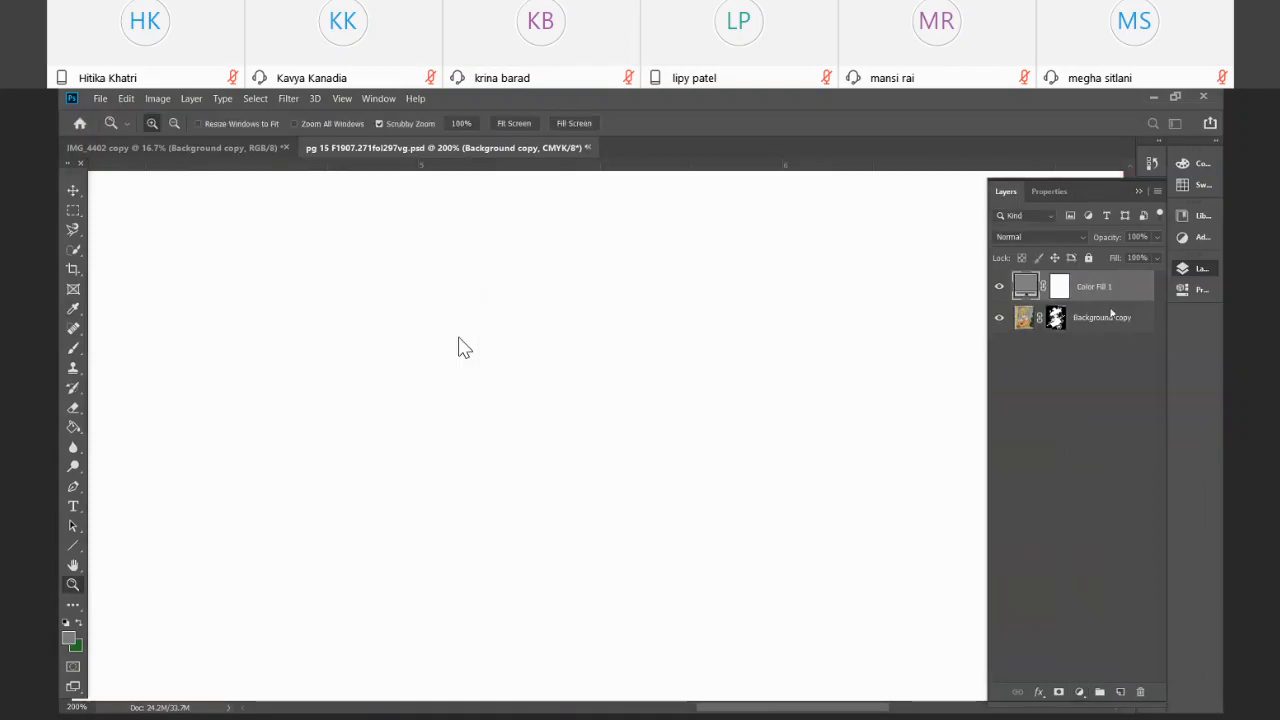
{"action": "left_click_drag", "start_coordinate": [1101, 291], "coordinate": [1098, 333]}
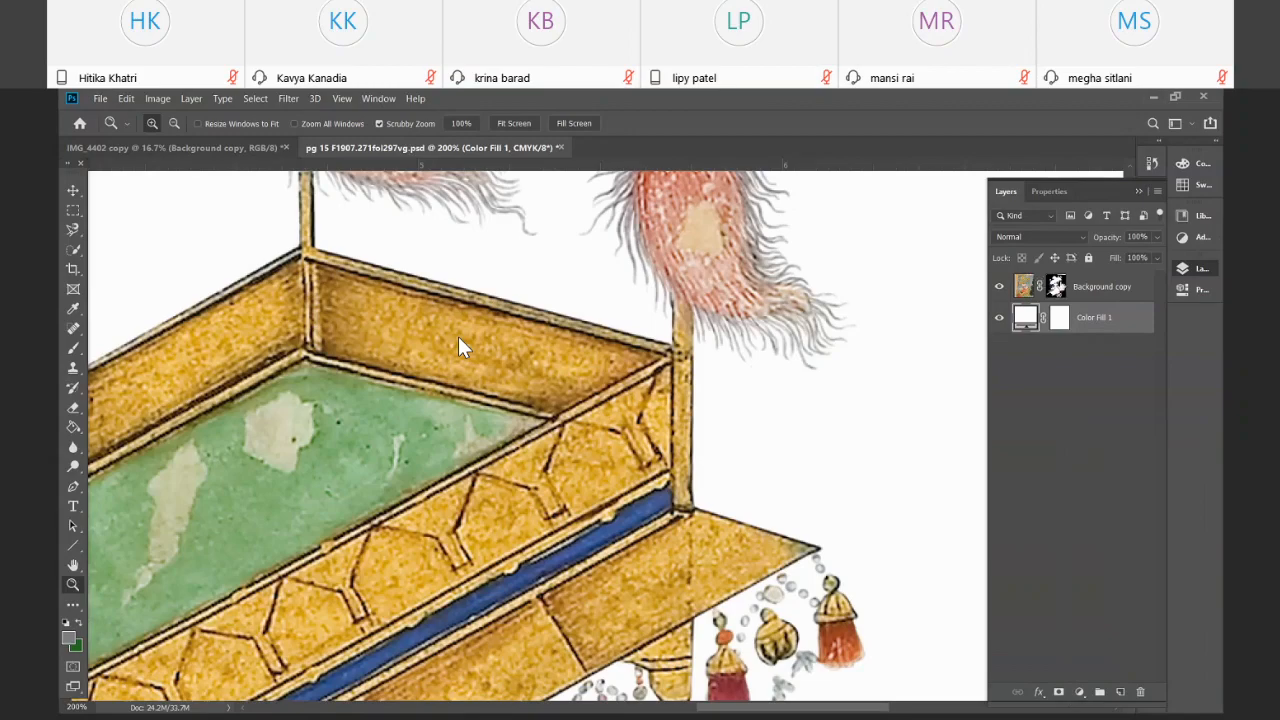
Toggle the Background copy mask off and on to compare the original painting with the cut-out on white
{"action": "left_click", "coordinate": [1060, 286], "text": "shift"}
{"action": "left_click", "coordinate": [1060, 286], "text": "shift"}
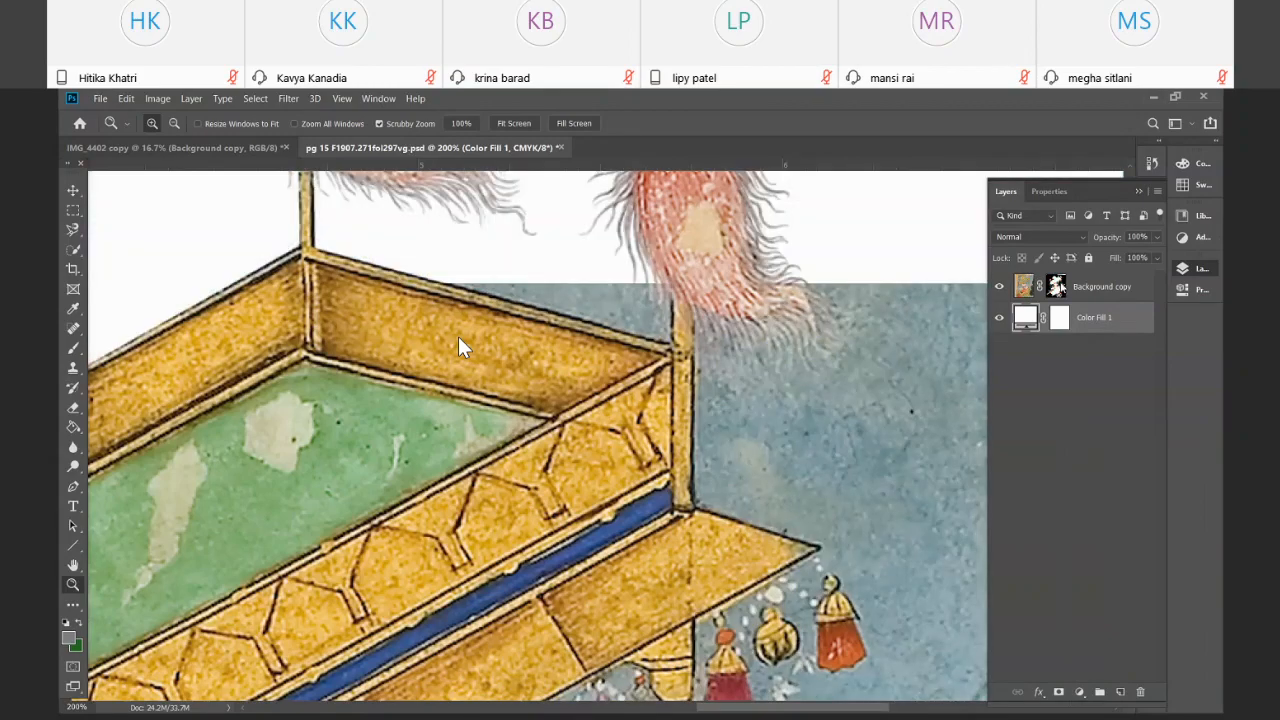
{"action": "left_click", "coordinate": [1060, 286], "text": "shift"}
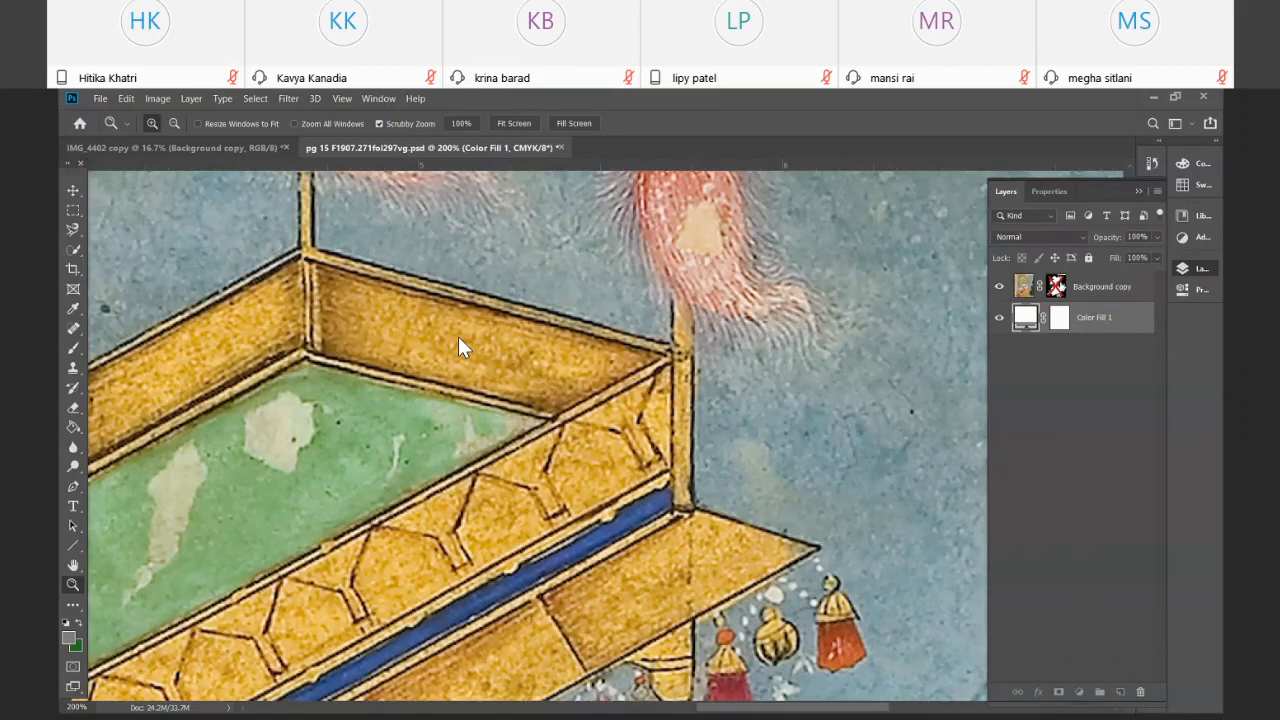
{"action": "left_click", "coordinate": [1061, 287], "text": "shift"}
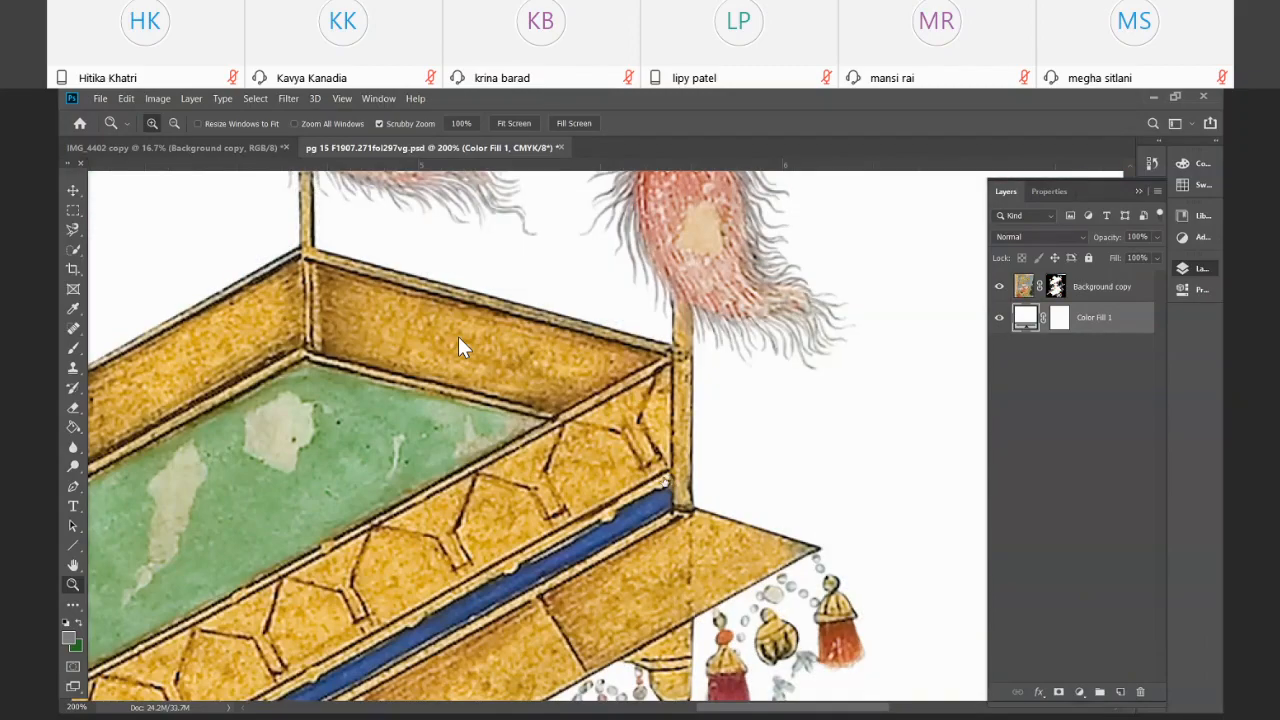
Examine the cut-out edges on white along the hanging tassels, the crowned heads and the front of the canopy
{"action": "scroll", "coordinate": [460, 345], "scroll_direction": "down", "scroll_amount": 8}
{"action": "scroll", "coordinate": [460, 345], "scroll_direction": "down", "scroll_amount": 8}
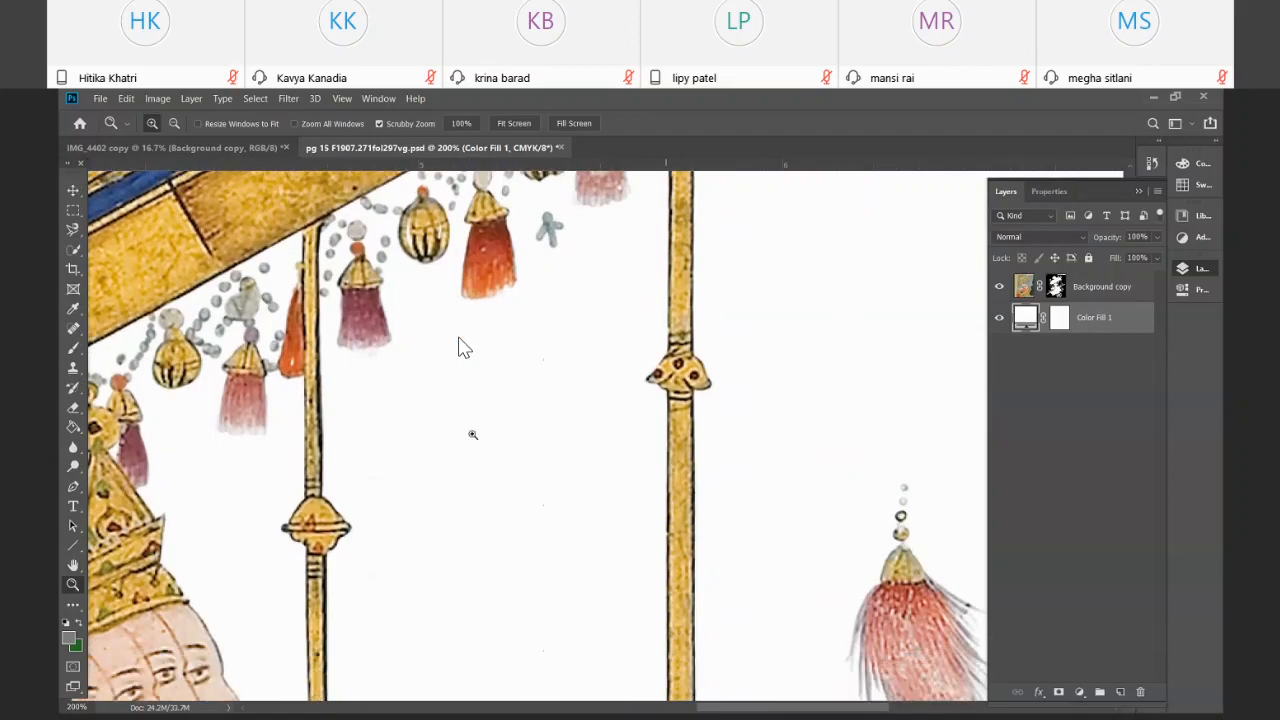
{"action": "left_click_drag", "start_coordinate": [846, 531], "coordinate": [525, 181]}
{"action": "left_click_drag", "start_coordinate": [751, 480], "coordinate": [891, 358]}
{"action": "left_click_drag", "start_coordinate": [261, 372], "coordinate": [707, 466]}
{"action": "left_click_drag", "start_coordinate": [529, 403], "coordinate": [669, 600]}
{"action": "left_click_drag", "start_coordinate": [660, 452], "coordinate": [731, 426]}
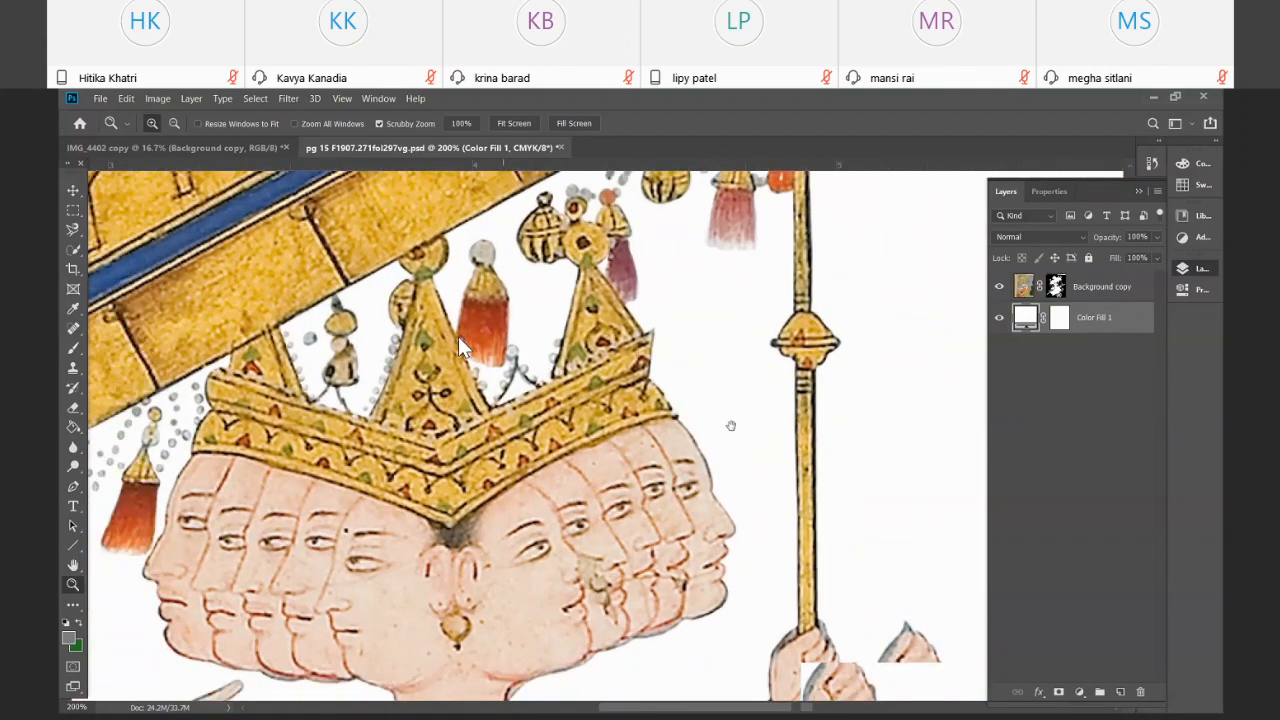
{"action": "left_click_drag", "start_coordinate": [153, 507], "coordinate": [415, 447]}
{"action": "left_click_drag", "start_coordinate": [92, 562], "coordinate": [531, 539]}
{"action": "left_click_drag", "start_coordinate": [438, 299], "coordinate": [547, 469]}
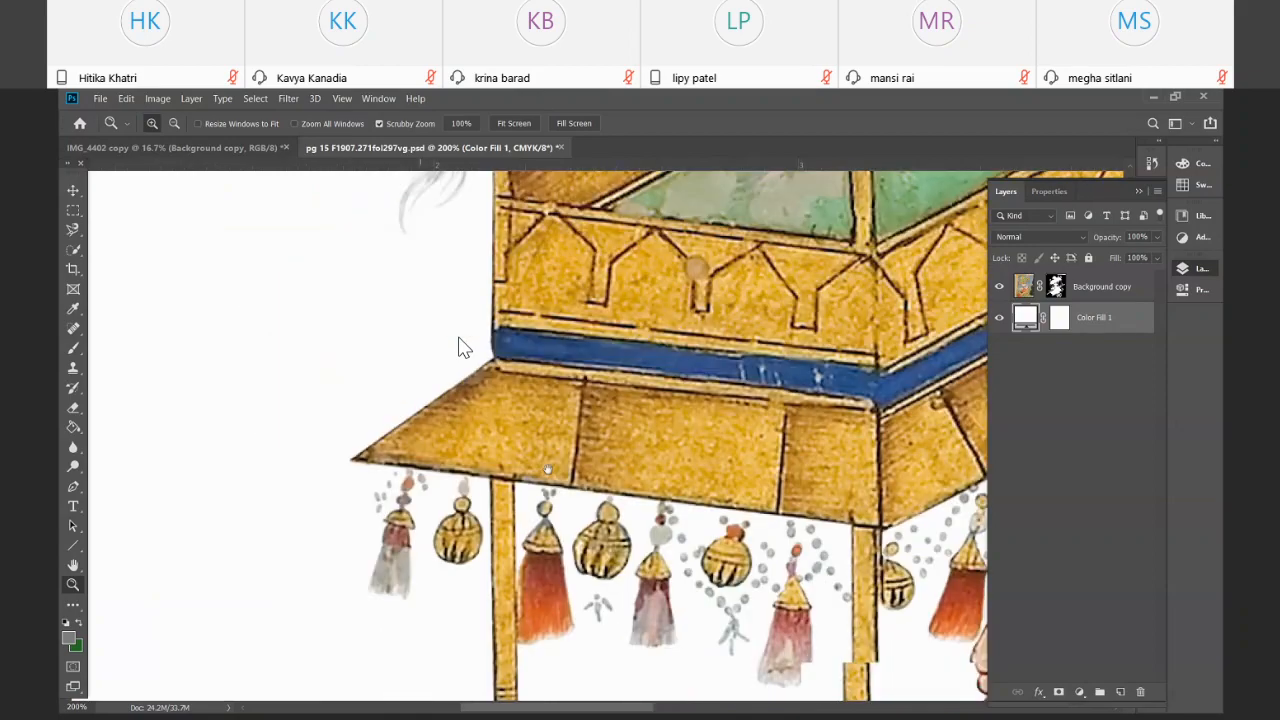
Compare the fine hairs of the plumes above the canopy with the Background copy mask disabled and enabled
{"action": "scroll", "coordinate": [460, 347], "scroll_direction": "up", "scroll_amount": 10}
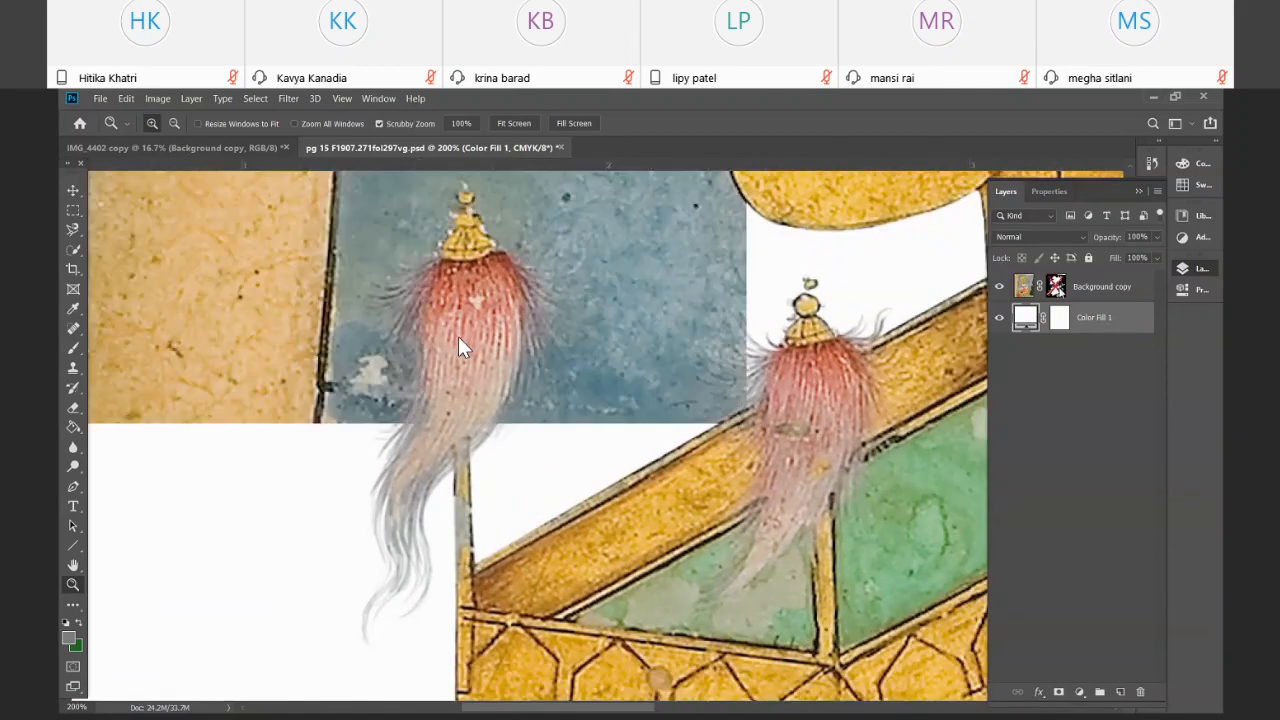
{"action": "key", "text": "ctrl+z"}
{"action": "key", "text": "ctrl+z"}
{"action": "key", "text": "ctrl+z"}
{"action": "key", "text": "ctrl+z"}
{"action": "key", "text": "ctrl+z"}
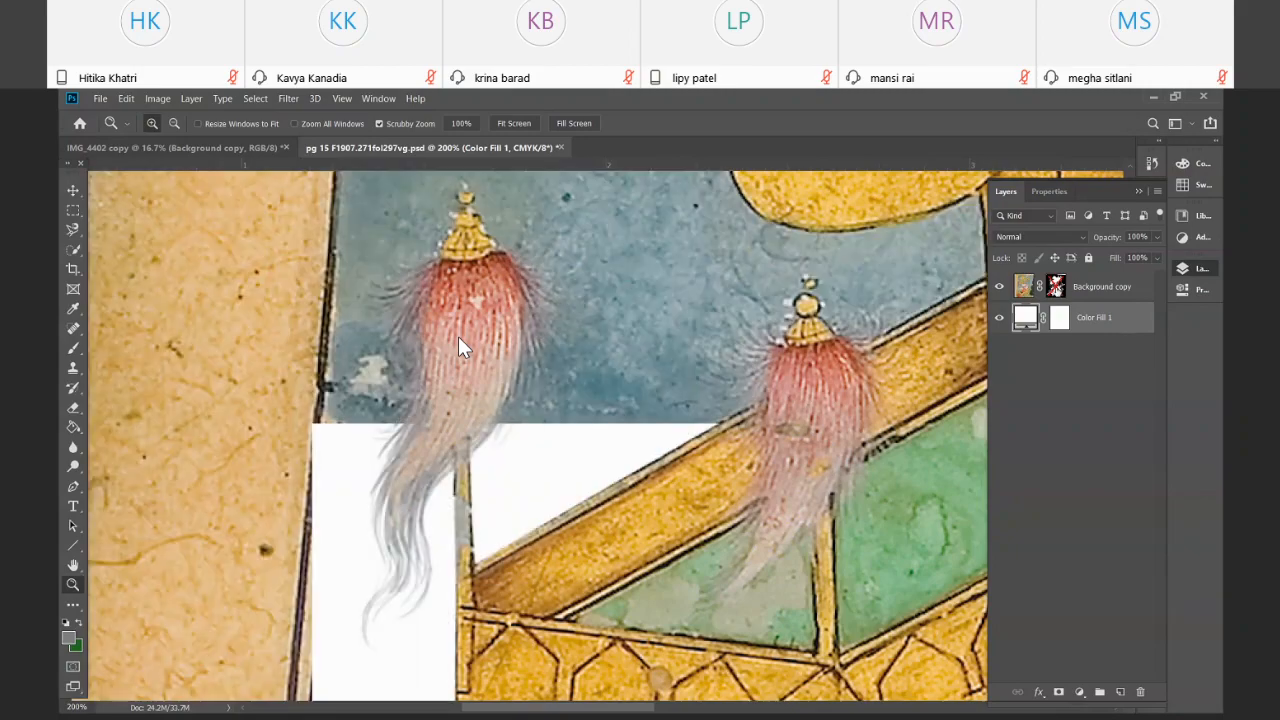
{"action": "key", "text": "ctrl+z"}
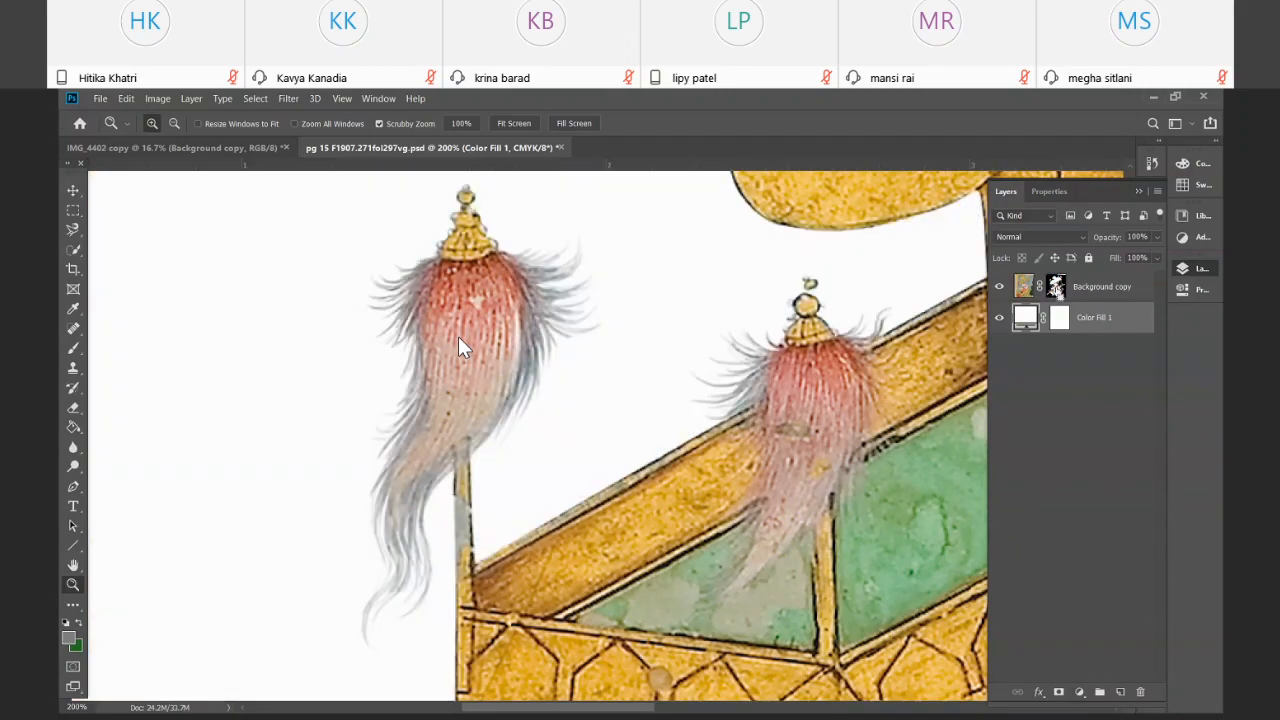
Examine the cut-out on white across the canopy, the many-armed figure and the lower chariot with its wheel
{"action": "key", "text": "ctrl+minus"}
{"action": "key", "text": "ctrl+minus"}
{"action": "scroll", "coordinate": [463, 347], "scroll_direction": "down", "scroll_amount": 4}
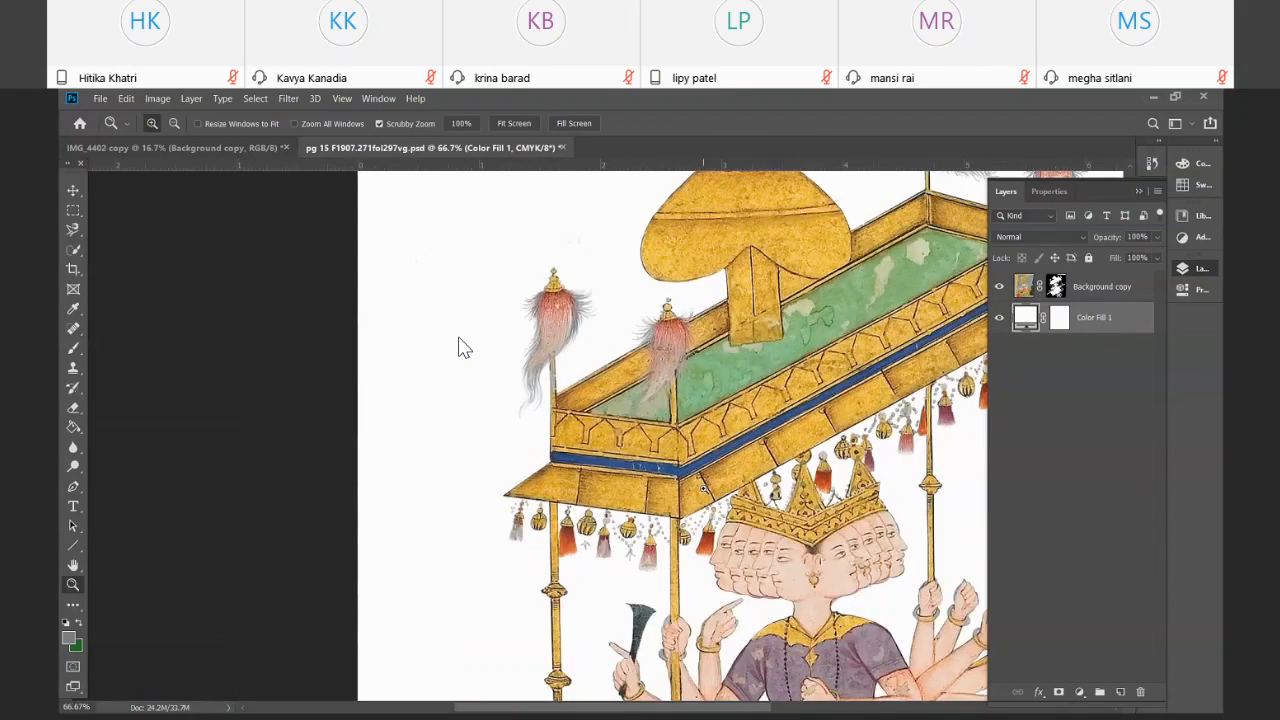
{"action": "left_click", "coordinate": [742, 594]}
{"action": "left_click_drag", "start_coordinate": [757, 510], "coordinate": [630, 304]}
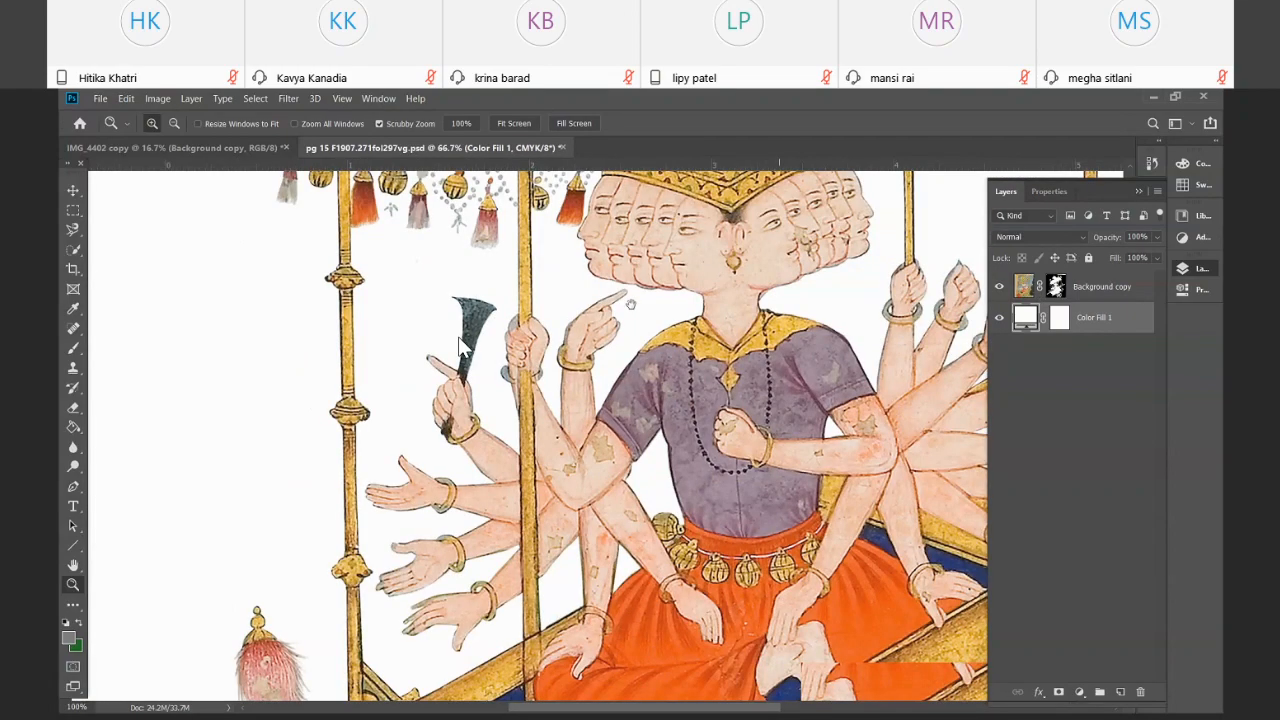
{"action": "scroll", "coordinate": [463, 347], "scroll_direction": "down", "scroll_amount": 5}
{"action": "scroll", "coordinate": [463, 347], "scroll_direction": "down", "scroll_amount": 5}
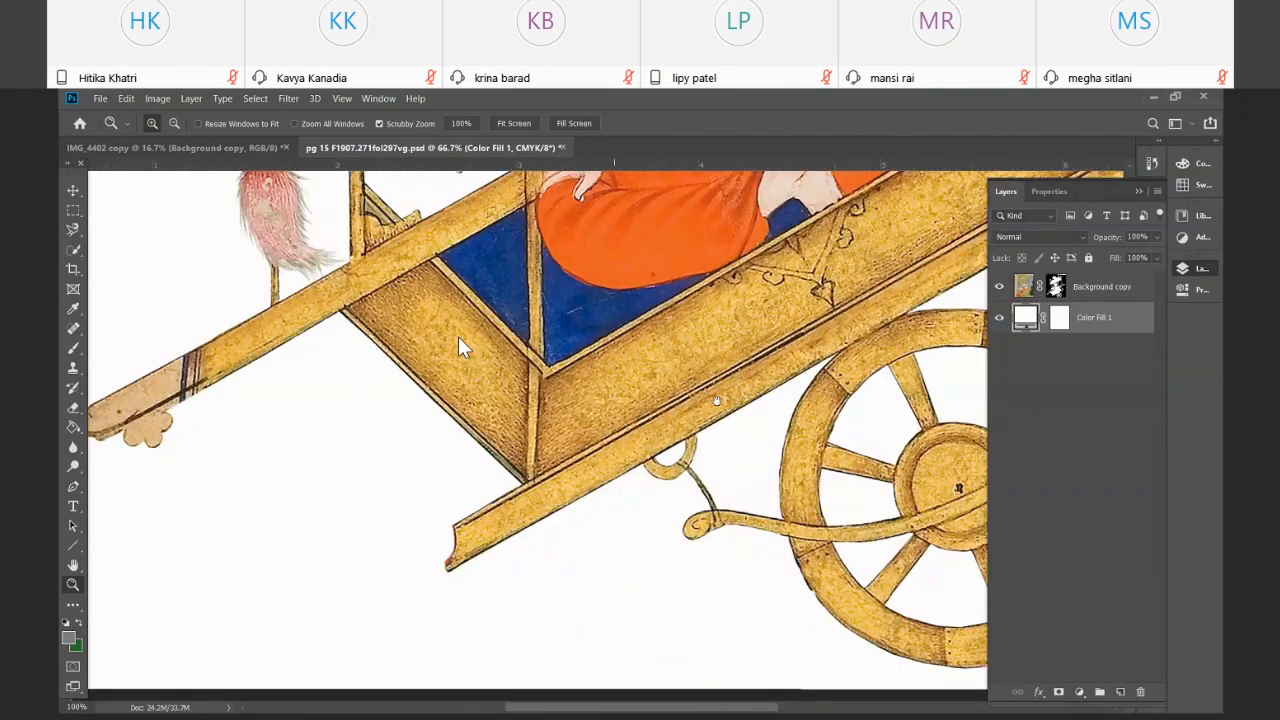
{"action": "left_click", "coordinate": [459, 344]}
{"action": "scroll", "coordinate": [459, 344], "scroll_direction": "up", "scroll_amount": 10}
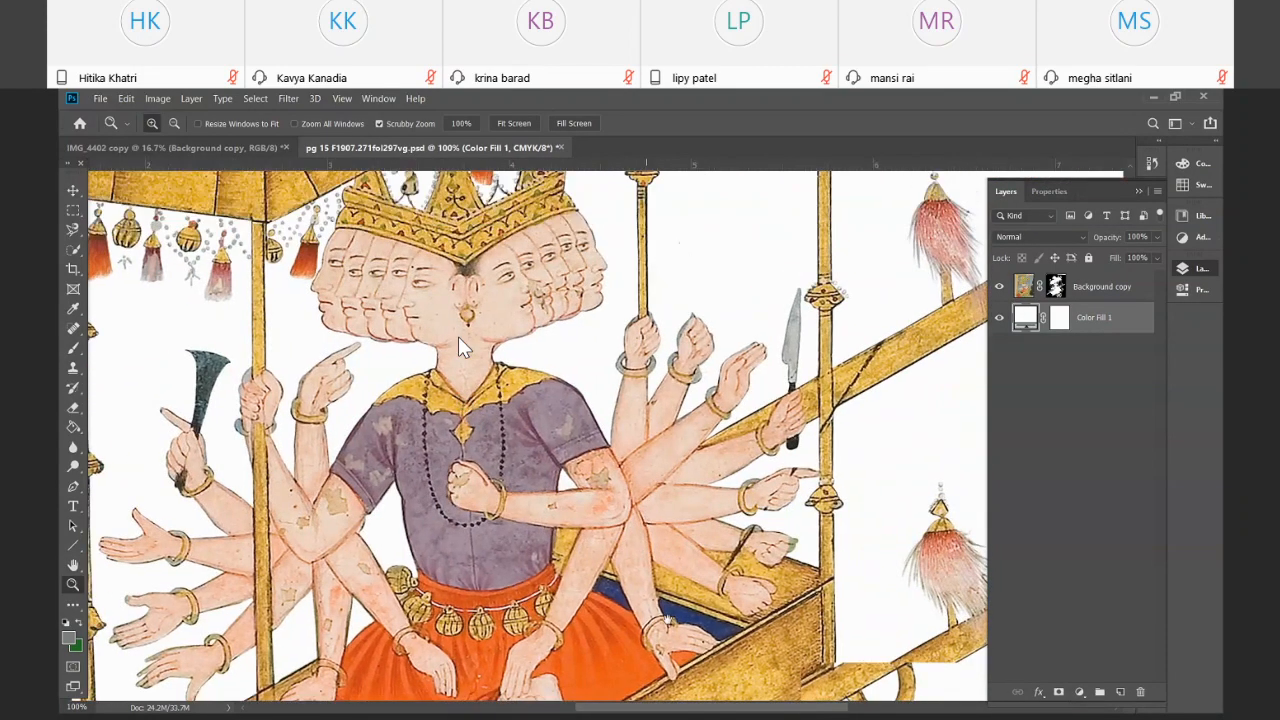
{"action": "scroll", "coordinate": [459, 344], "scroll_direction": "up", "scroll_amount": 3}
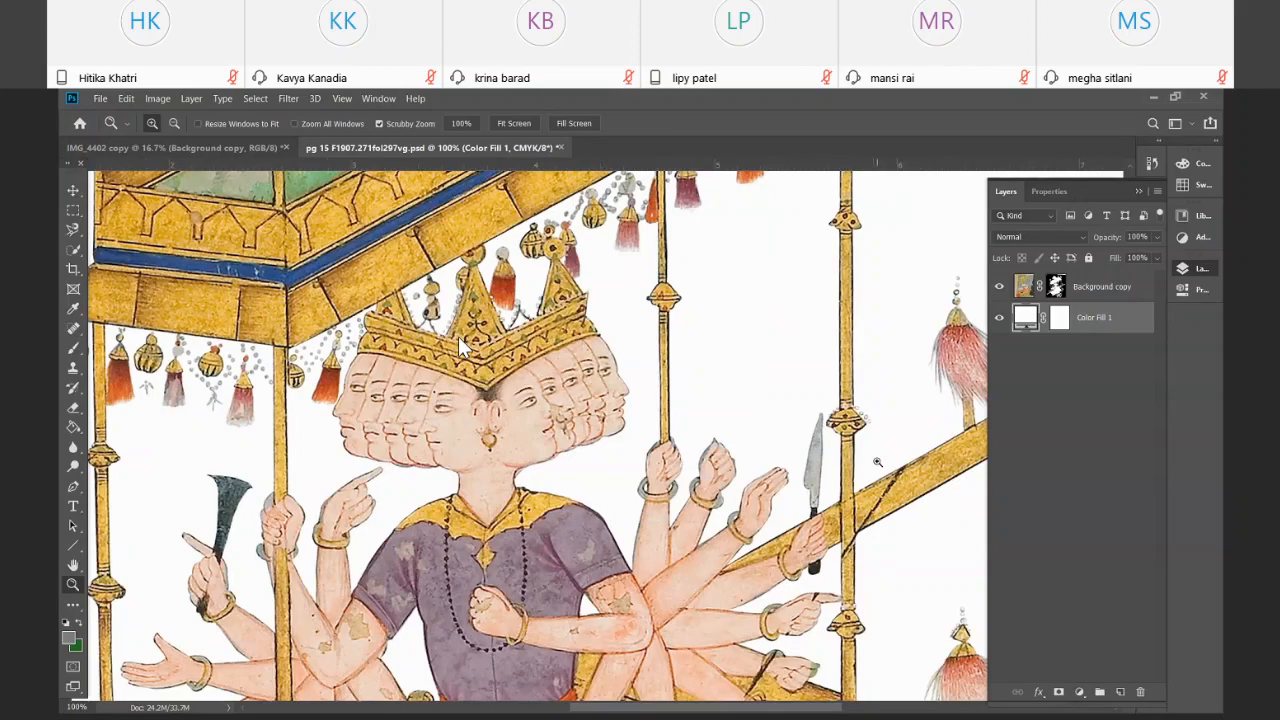
Display the Background copy layer's mask on its own and inspect its silhouette around the heads, canopy and tassels
{"action": "left_click", "coordinate": [1057, 288], "text": "shift"}
{"action": "left_click", "coordinate": [1057, 288], "text": "shift"}
{"action": "left_click", "coordinate": [1057, 288], "text": "alt"}
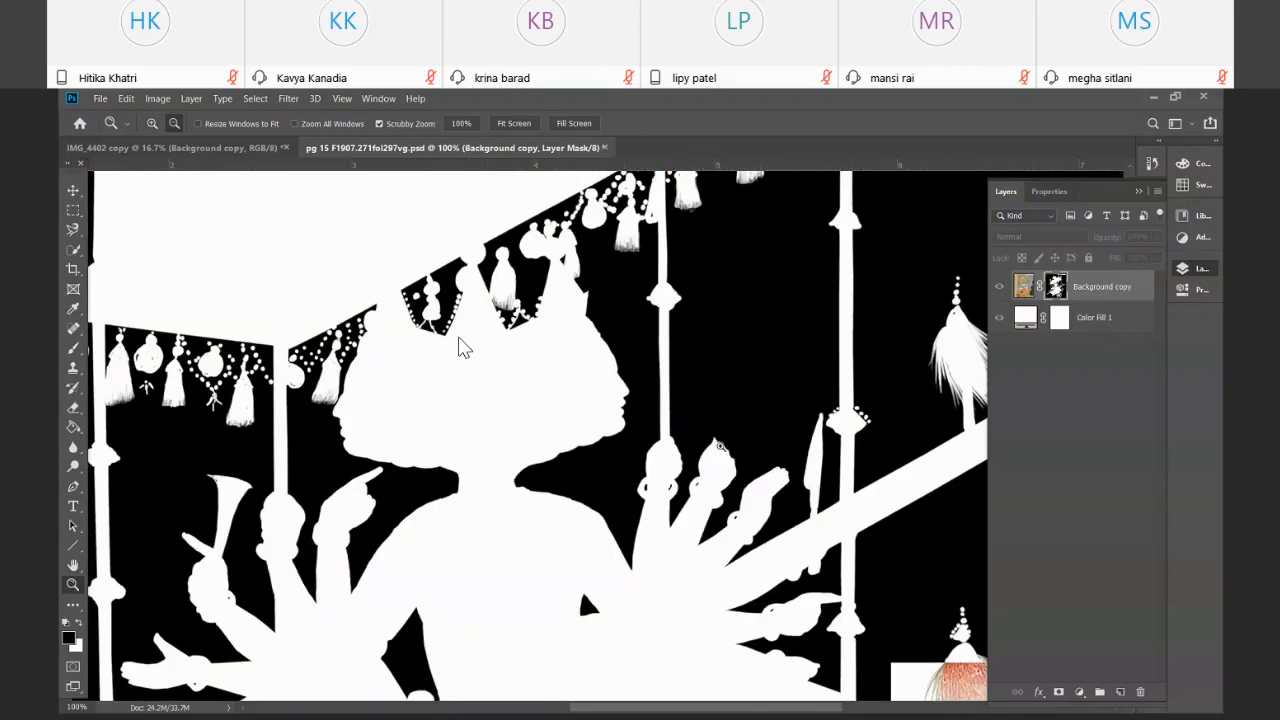
{"action": "scroll", "coordinate": [720, 449], "scroll_direction": "down", "scroll_amount": 1}
{"action": "scroll", "coordinate": [720, 449], "scroll_direction": "down", "scroll_amount": 4}
{"action": "left_click_drag", "start_coordinate": [788, 308], "coordinate": [319, 652]}
{"action": "left_click_drag", "start_coordinate": [611, 175], "coordinate": [567, 376]}
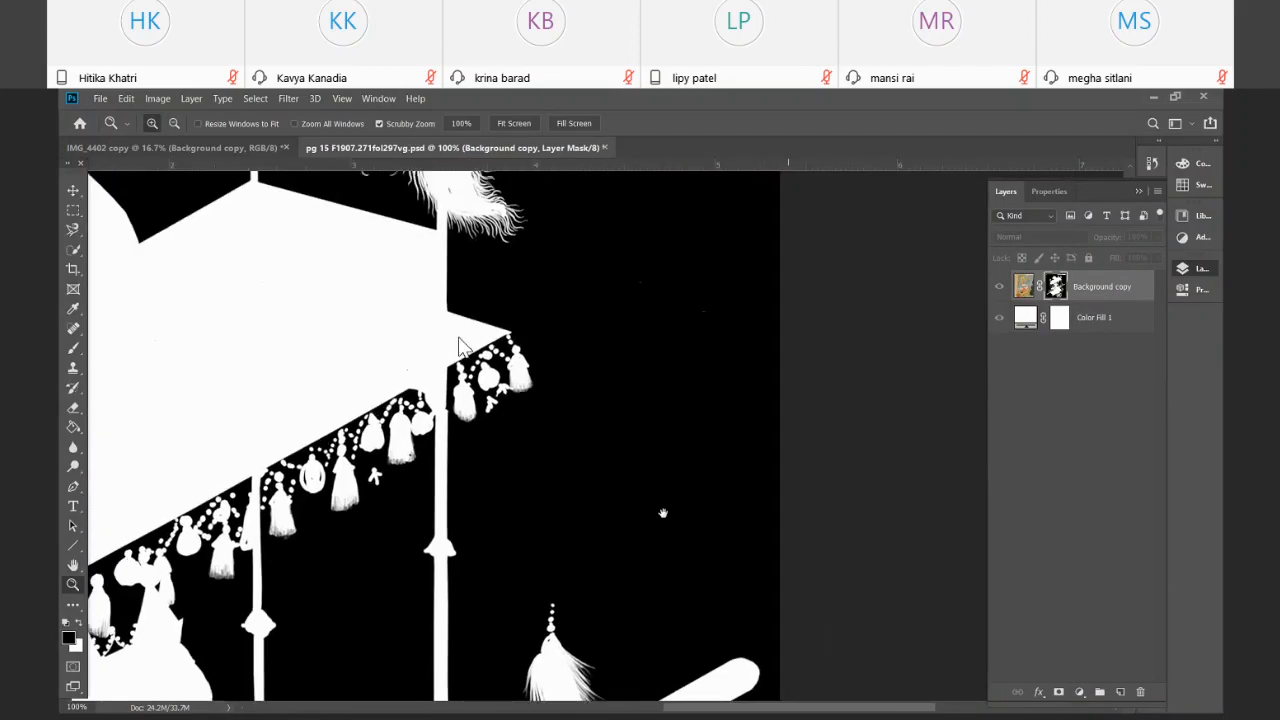
Inspect the rest of the mask's silhouette across the plumes, chariot and arms, and return to the normal image view
{"action": "left_click_drag", "start_coordinate": [698, 555], "coordinate": [730, 632]}
{"action": "left_click_drag", "start_coordinate": [326, 374], "coordinate": [892, 264]}
{"action": "left_click_drag", "start_coordinate": [378, 692], "coordinate": [474, 420]}
{"action": "left_click_drag", "start_coordinate": [453, 671], "coordinate": [491, 531]}
{"action": "left_click_drag", "start_coordinate": [608, 690], "coordinate": [474, 341]}
{"action": "left_click_drag", "start_coordinate": [585, 684], "coordinate": [490, 343]}
{"action": "left_click_drag", "start_coordinate": [656, 340], "coordinate": [357, 309]}
{"action": "left_click_drag", "start_coordinate": [515, 315], "coordinate": [446, 340]}
{"action": "left_click_drag", "start_coordinate": [685, 180], "coordinate": [541, 530]}
{"action": "left_click_drag", "start_coordinate": [717, 302], "coordinate": [689, 618]}
{"action": "left_click_drag", "start_coordinate": [650, 280], "coordinate": [858, 397]}
{"action": "left_click_drag", "start_coordinate": [365, 494], "coordinate": [622, 261]}
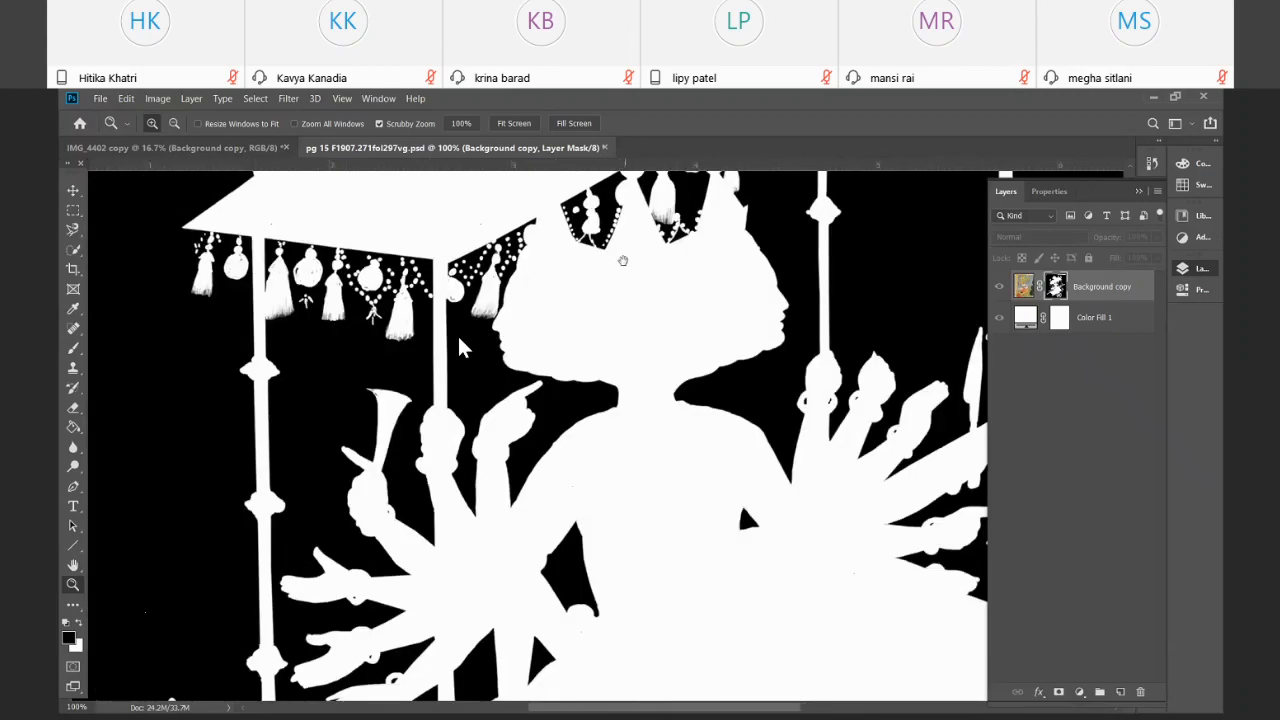
{"action": "scroll", "coordinate": [460, 345], "scroll_direction": "down", "scroll_amount": 5}
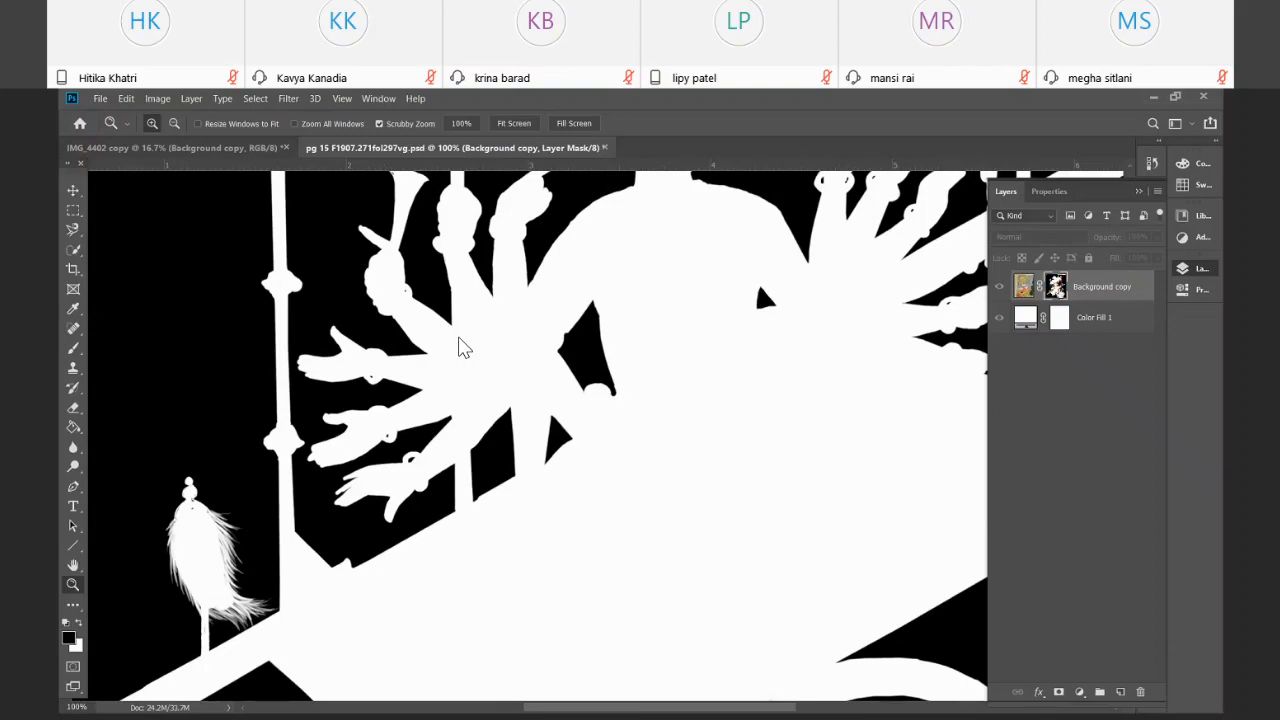
{"action": "left_click", "coordinate": [1059, 291], "text": "alt"}
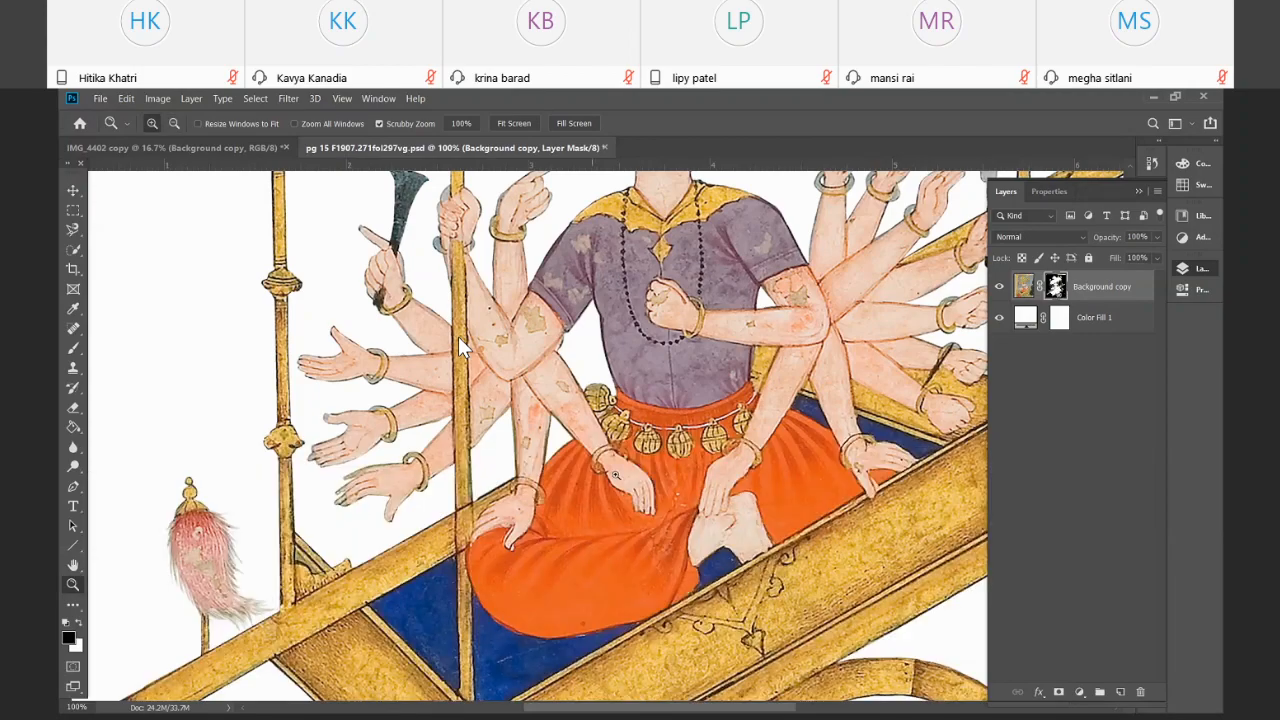
Fit the whole chariot image in view and change the Color Fill 1 layer's colour to black (000000)
{"action": "left_click_drag", "start_coordinate": [616, 475], "coordinate": [507, 475]}
{"action": "double_click", "coordinate": [1024, 319]}
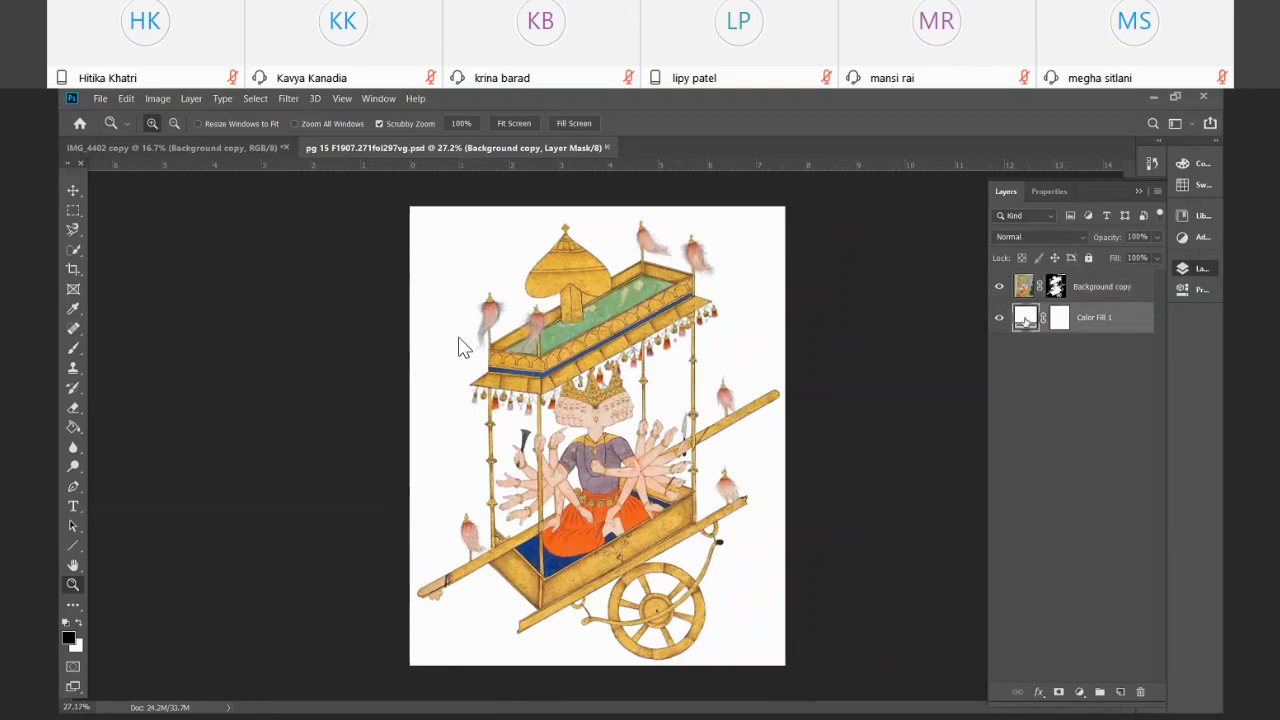
{"action": "left_click_drag", "start_coordinate": [615, 384], "coordinate": [688, 351]}
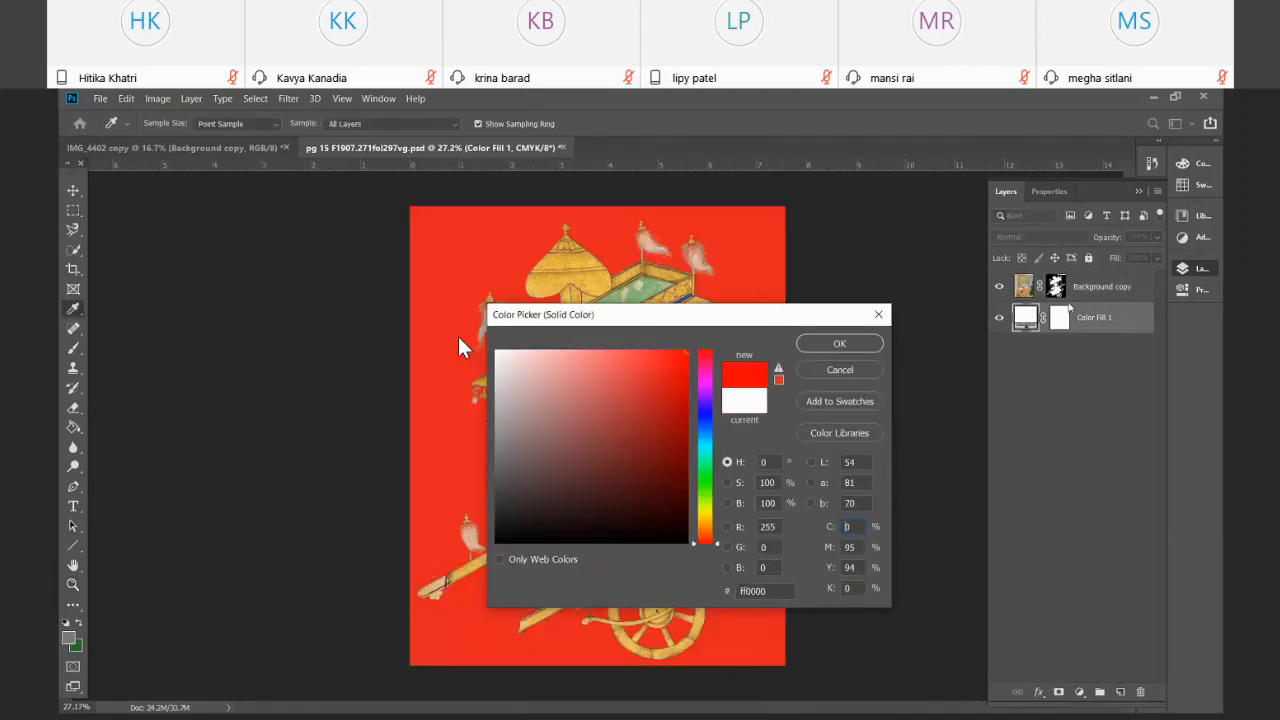
{"action": "left_click_drag", "start_coordinate": [640, 315], "coordinate": [978, 269]}
{"action": "left_click_drag", "start_coordinate": [1011, 440], "coordinate": [1029, 497]}
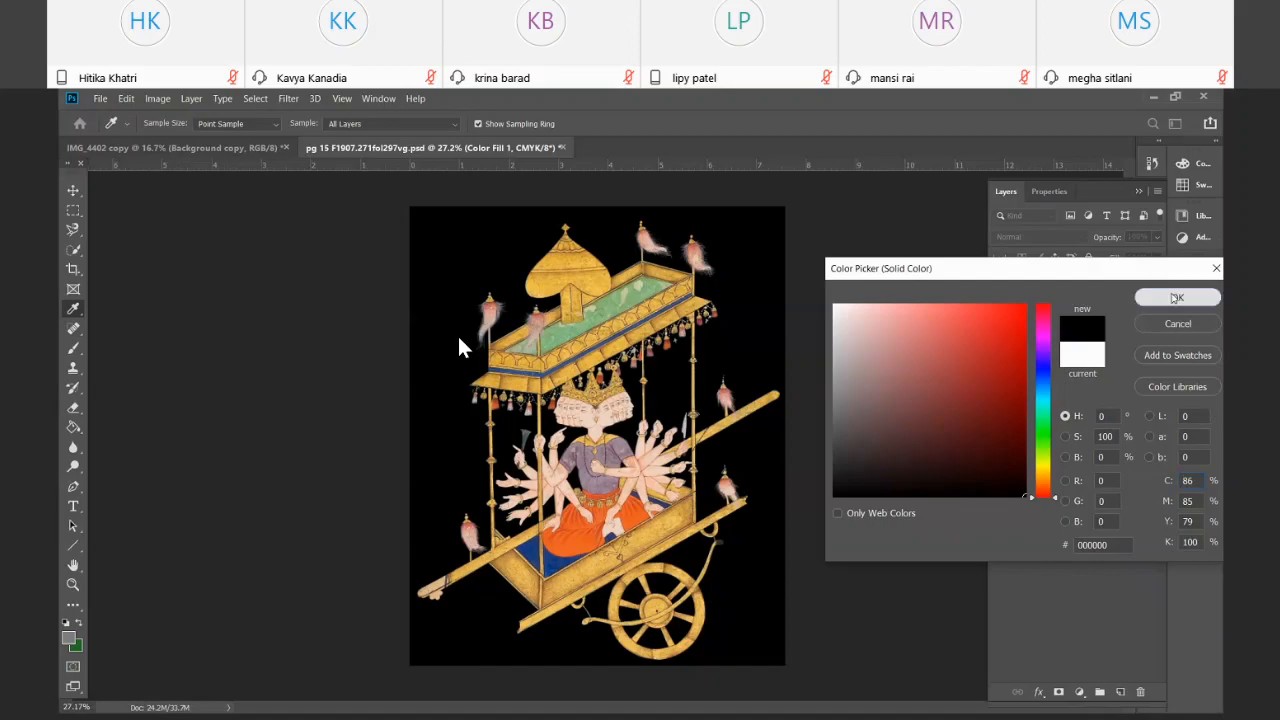
{"action": "left_click", "coordinate": [1177, 297]}
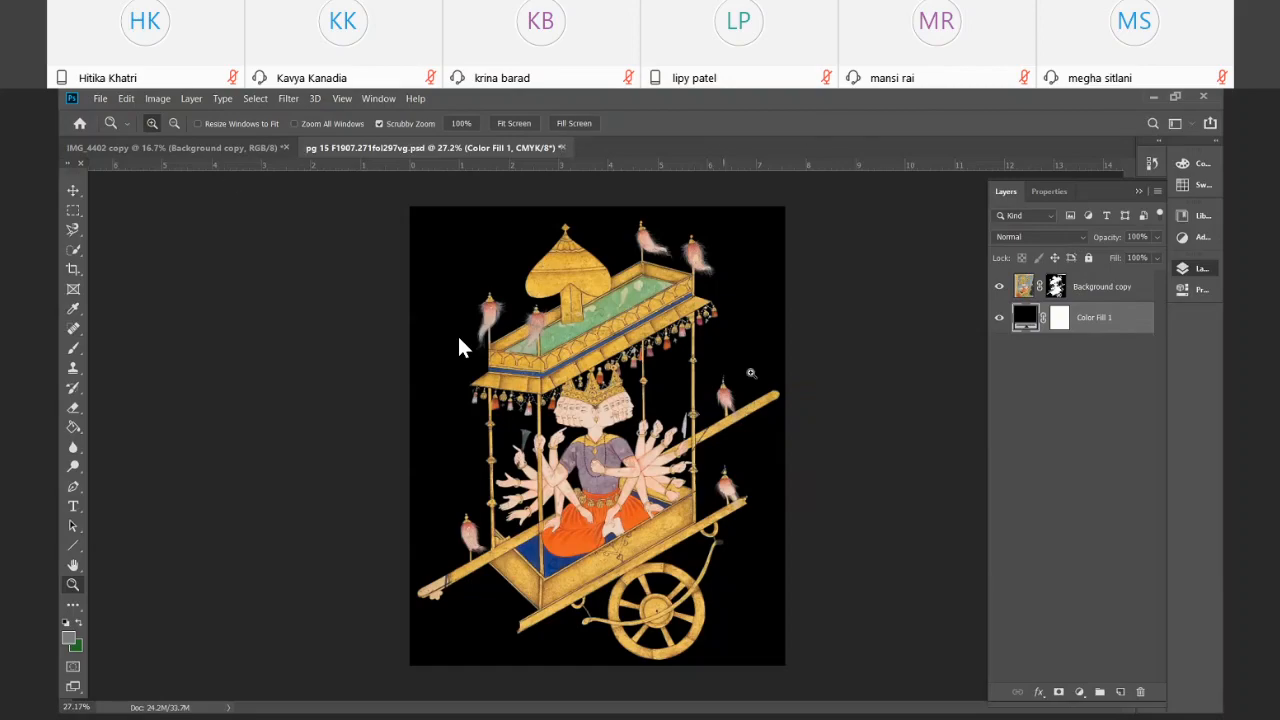
Close pg 15 F1907.271fol297vg.psd without saving and open pg 29 F1907.271fol19rg.psd
{"action": "left_click", "coordinate": [563, 148]}
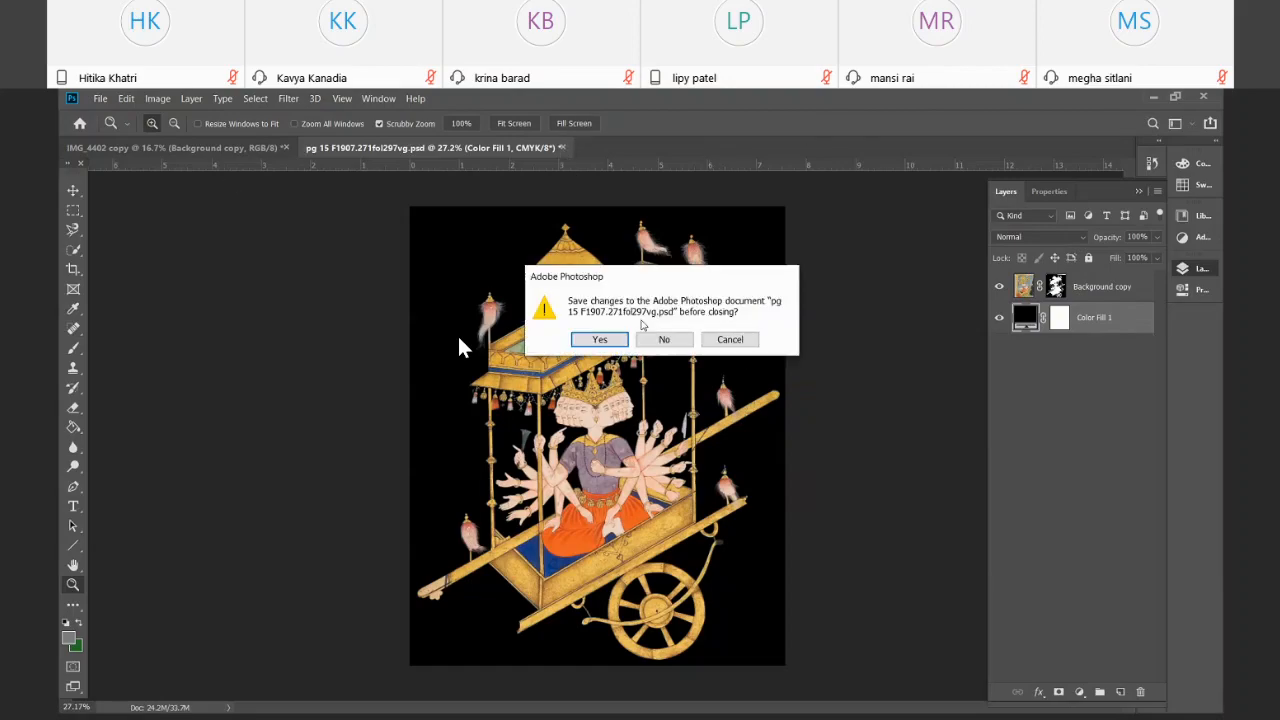
{"action": "left_click", "coordinate": [661, 340]}
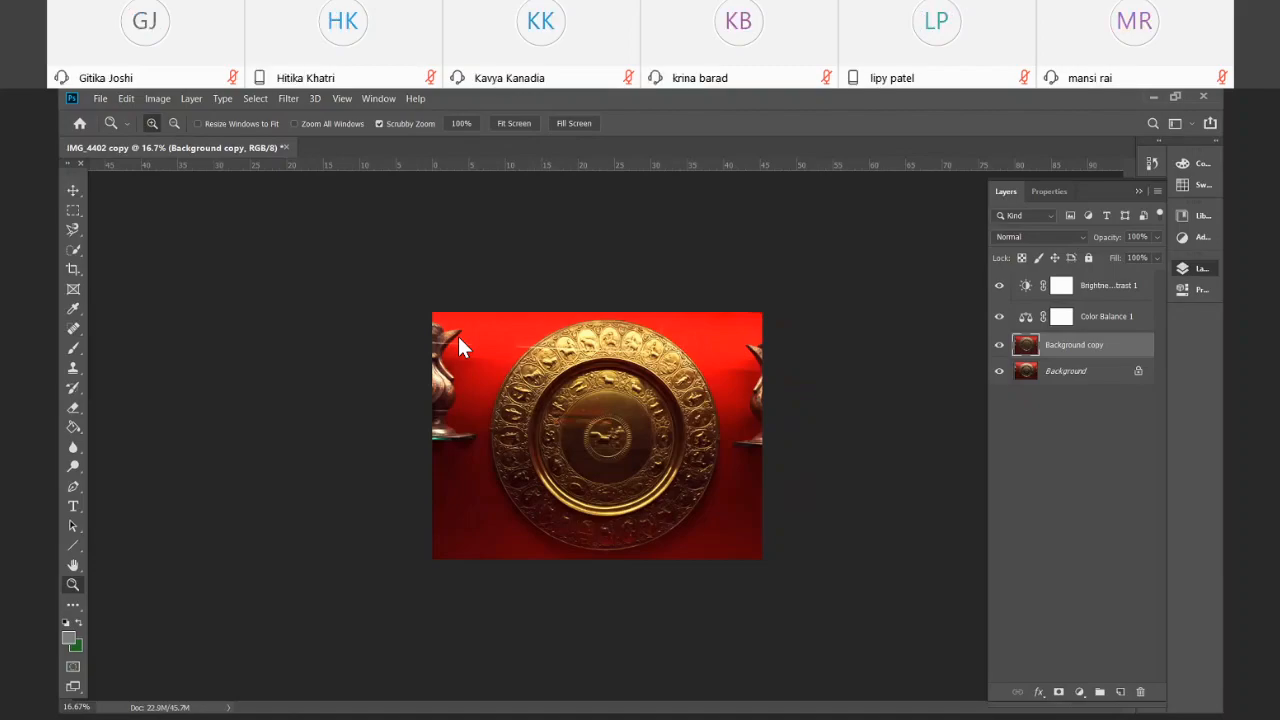
{"action": "key", "text": "alt+Tab"}
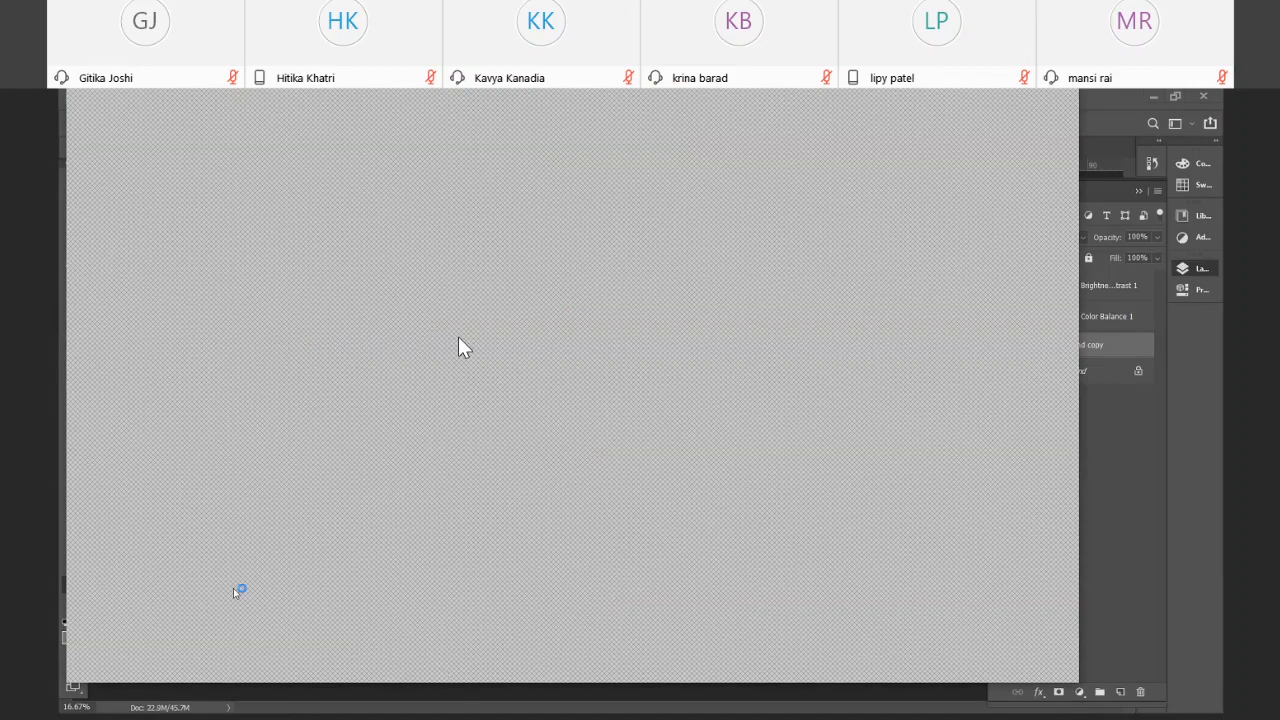
{"action": "key", "text": "alt+Tab"}
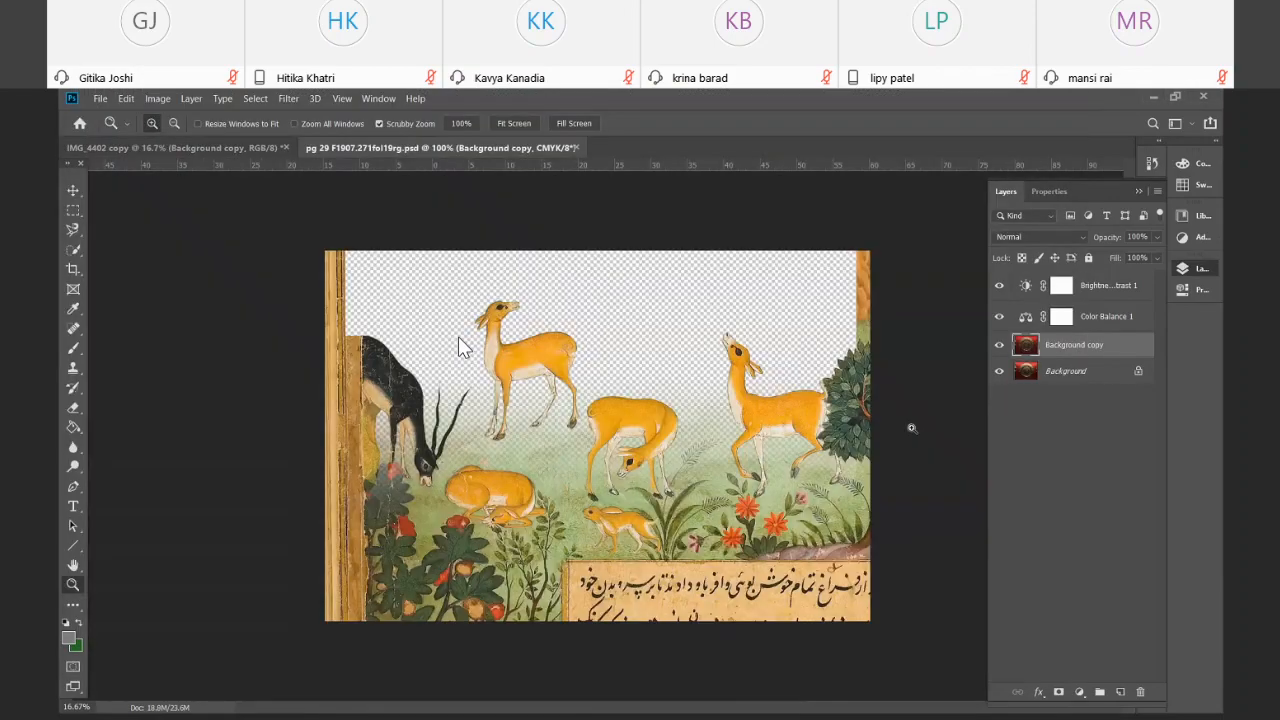
Add a white Solid Color fill layer and place it beneath the Background copy layer
{"action": "left_click", "coordinate": [1079, 692]}
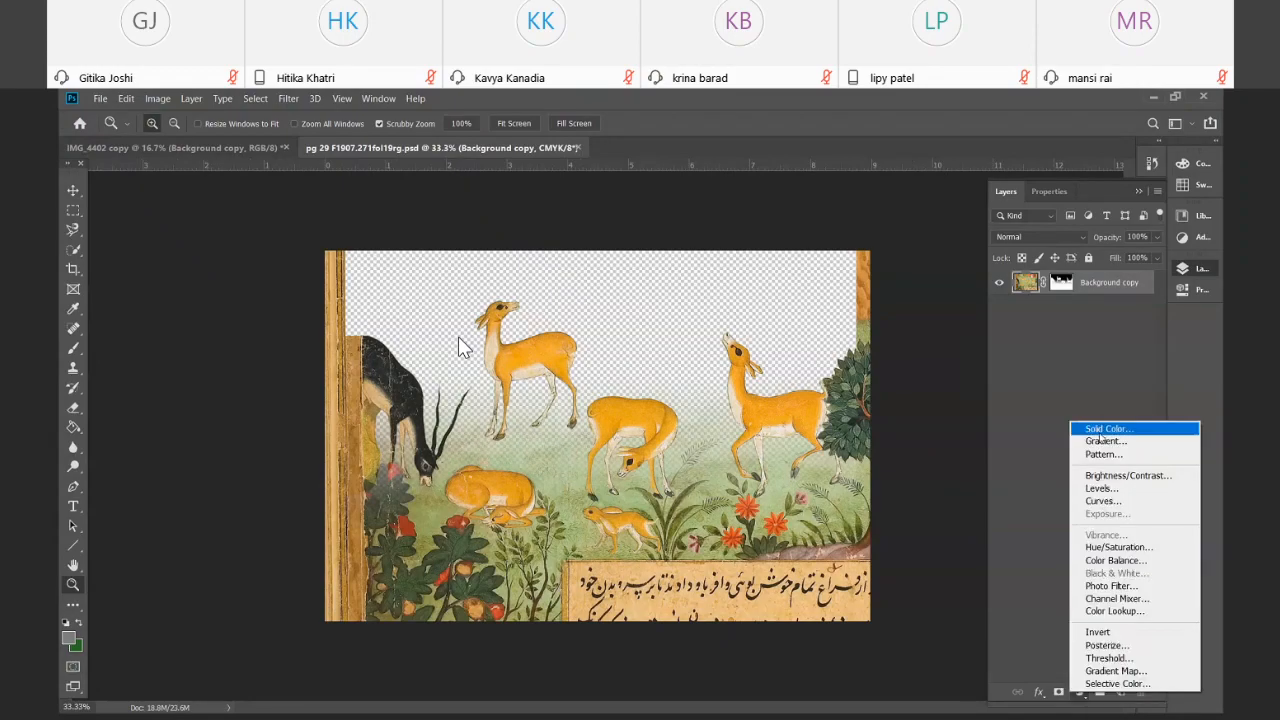
{"action": "left_click", "coordinate": [1101, 433]}
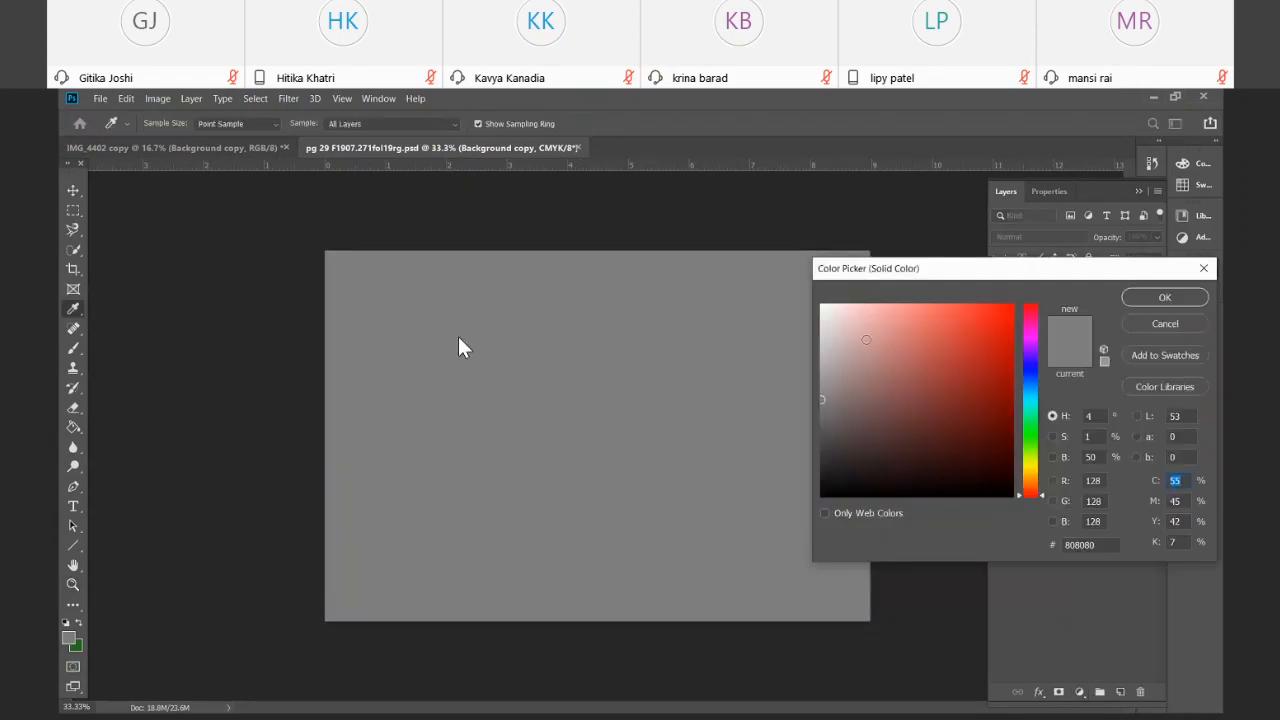
{"action": "left_click_drag", "start_coordinate": [840, 322], "coordinate": [776, 301]}
{"action": "key", "text": "Return"}
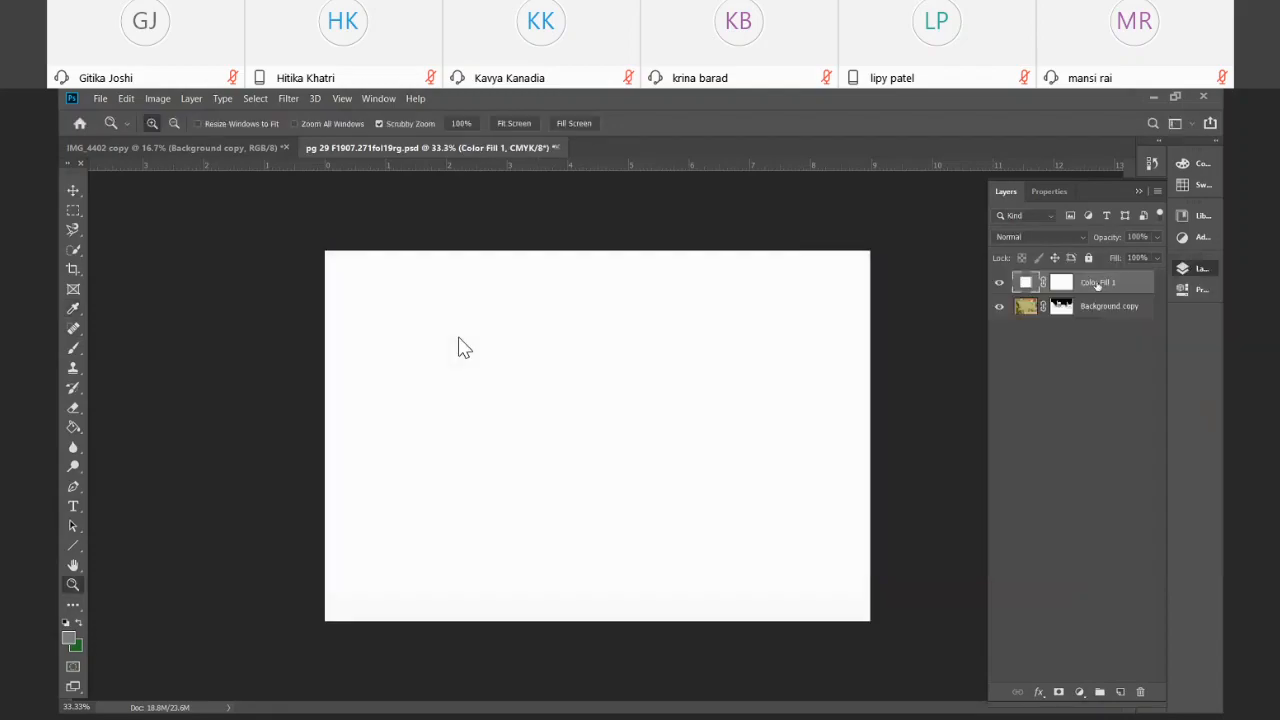
{"action": "key", "text": "ctrl+bracketleft"}
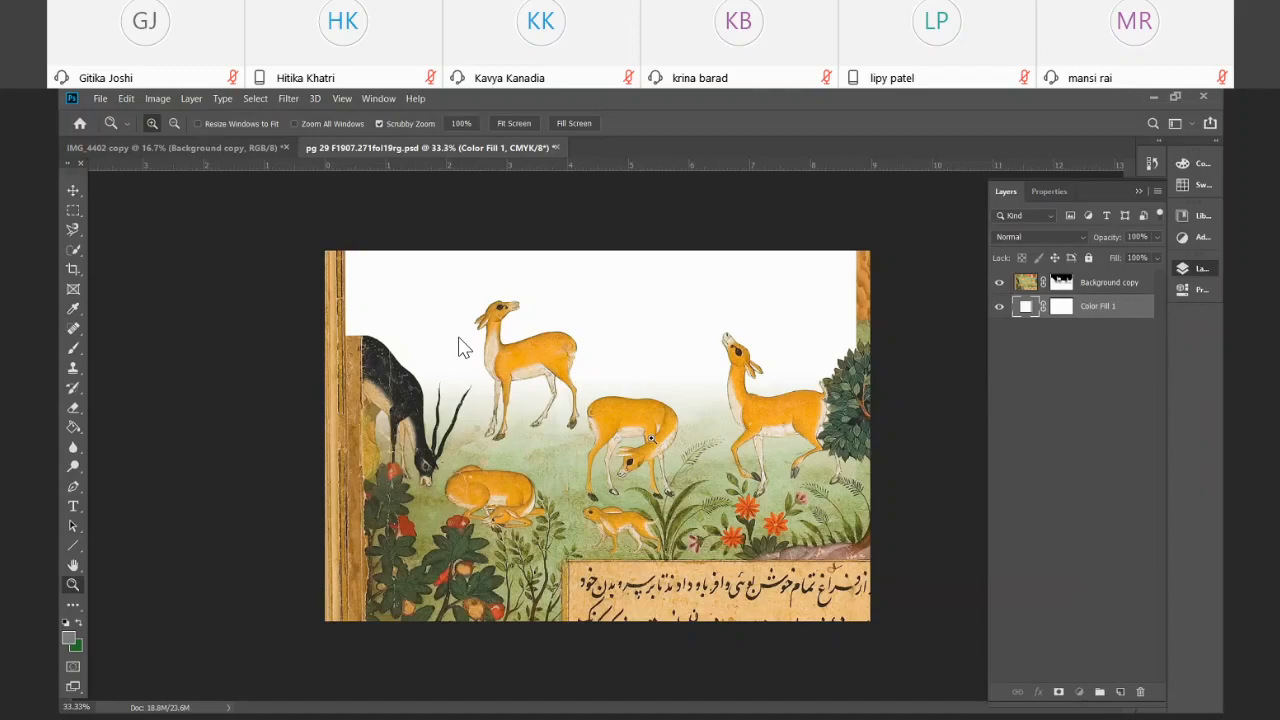
Disable and re-enable the Background copy layer's mask repeatedly to compare the original deer painting with the cut-out on white
{"action": "left_click_drag", "start_coordinate": [651, 438], "coordinate": [609, 455]}
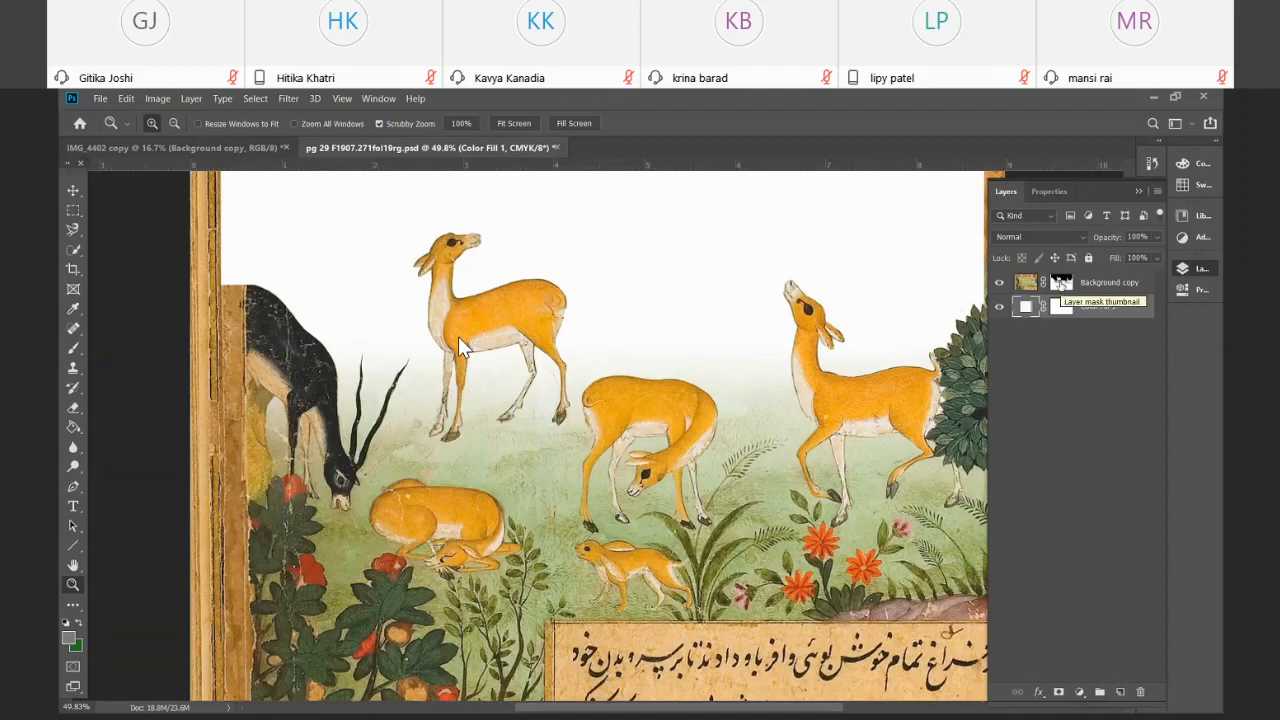
{"action": "left_click", "coordinate": [1062, 285], "text": "shift"}
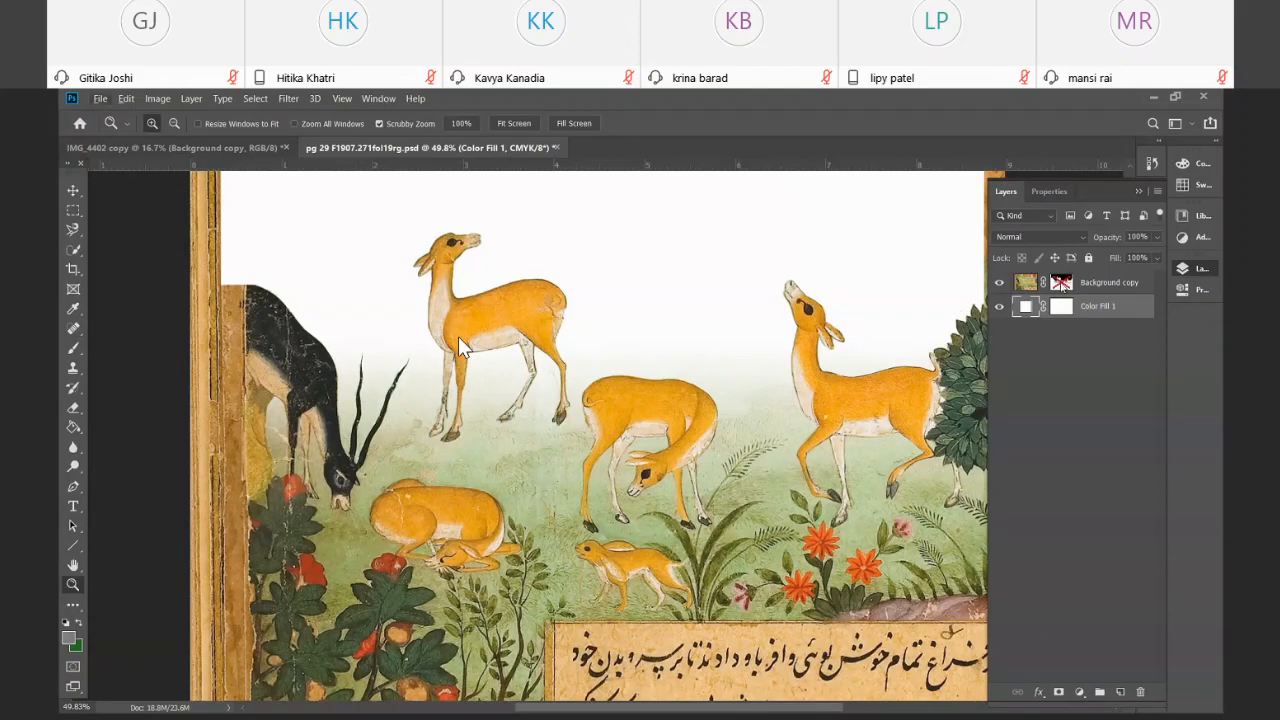
{"action": "left_click", "coordinate": [1062, 286], "text": "shift"}
{"action": "left_click", "coordinate": [1062, 285], "text": "shift"}
{"action": "left_click", "coordinate": [1062, 285], "text": "shift"}
{"action": "left_click", "coordinate": [1062, 285], "text": "shift"}
{"action": "left_click_drag", "start_coordinate": [691, 344], "coordinate": [643, 346]}
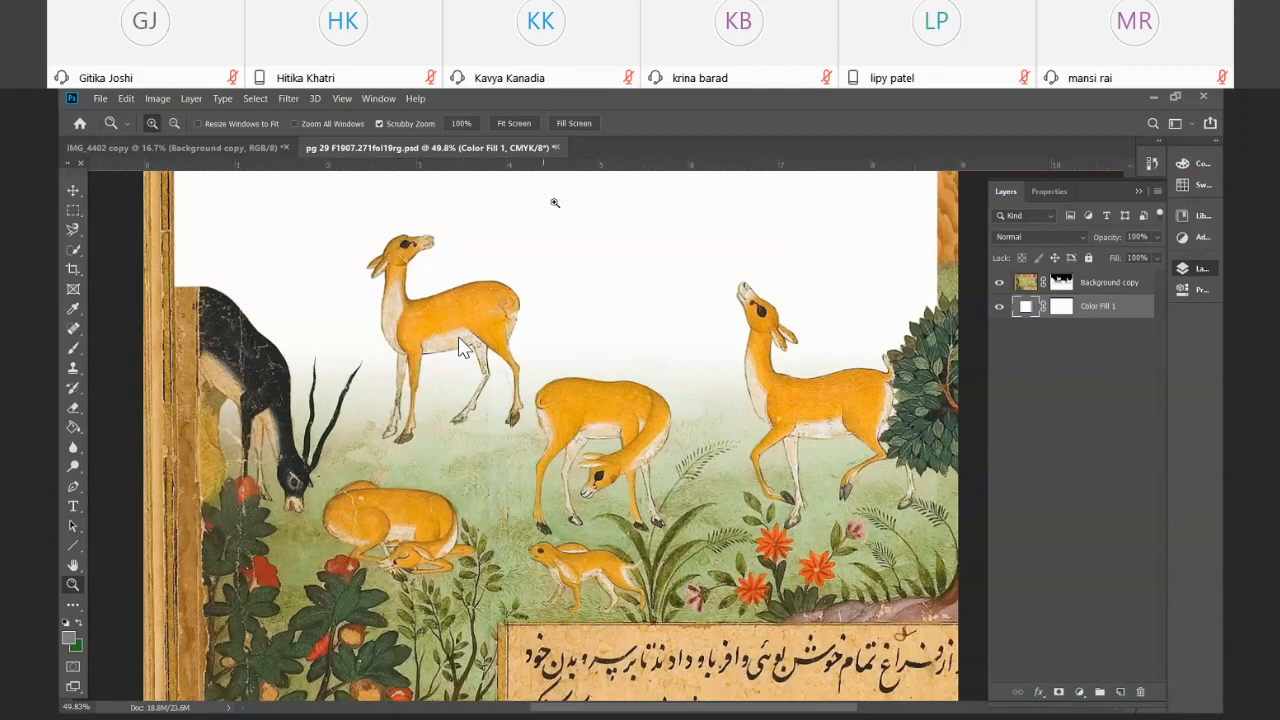
{"action": "left_click", "coordinate": [1065, 286], "text": "shift"}
{"action": "left_click", "coordinate": [1065, 286], "text": "shift"}
{"action": "left_click", "coordinate": [1065, 286], "text": "shift"}
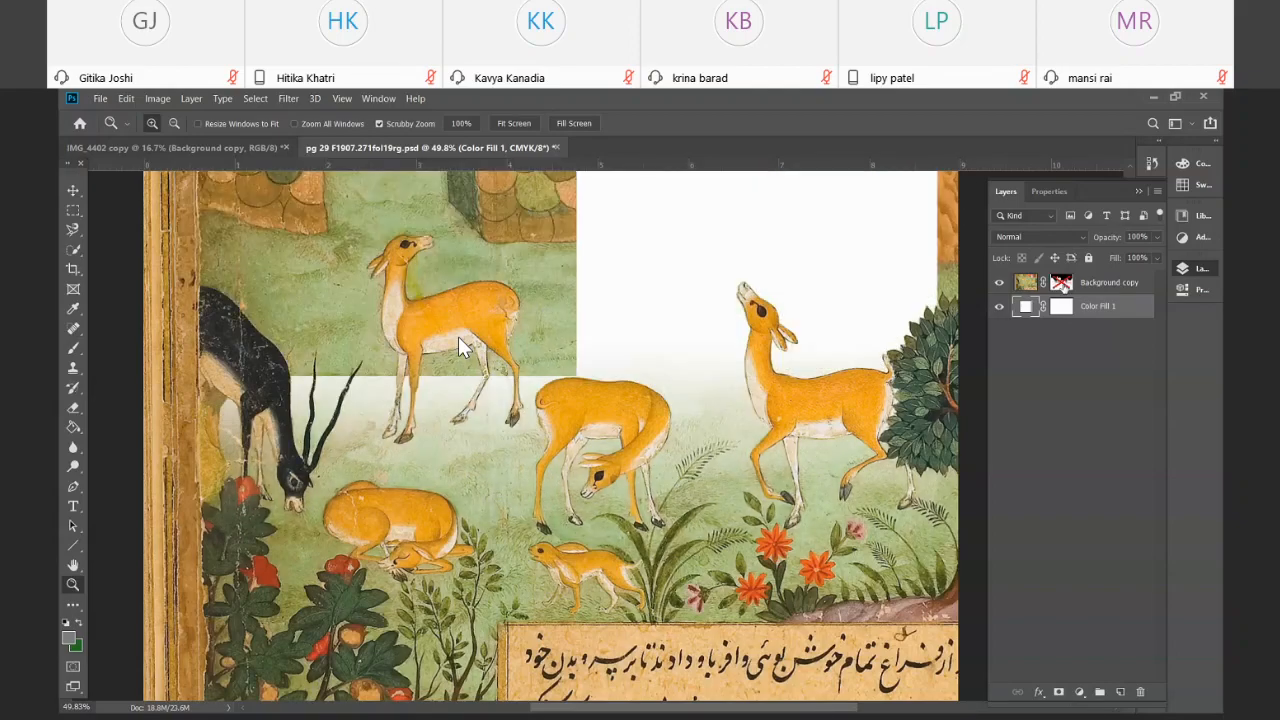
{"action": "left_click", "coordinate": [1065, 286], "text": "shift"}
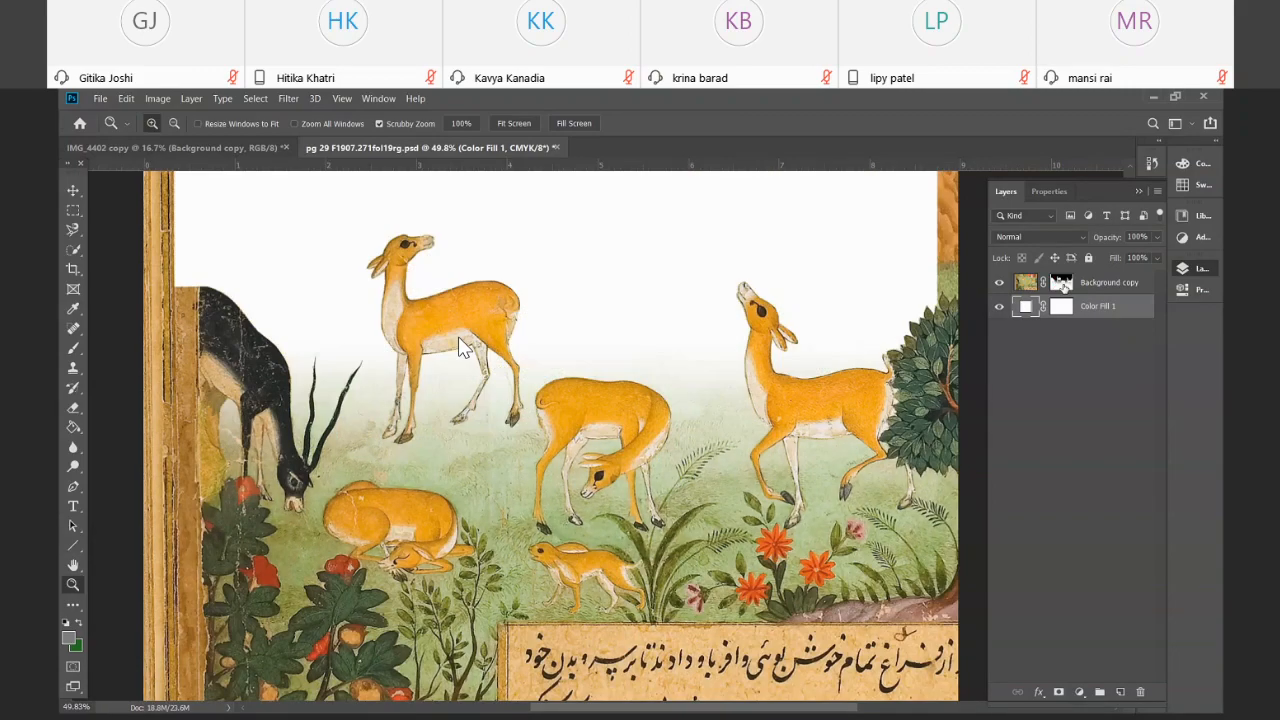
{"action": "left_click", "coordinate": [1065, 286], "text": "shift"}
{"action": "left_click", "coordinate": [1065, 286], "text": "shift"}
Display the Background copy layer's mask on its own, inspect the deer silhouettes and gradient fade, and return to the normal image view
{"action": "key", "text": "ctrl+minus"}
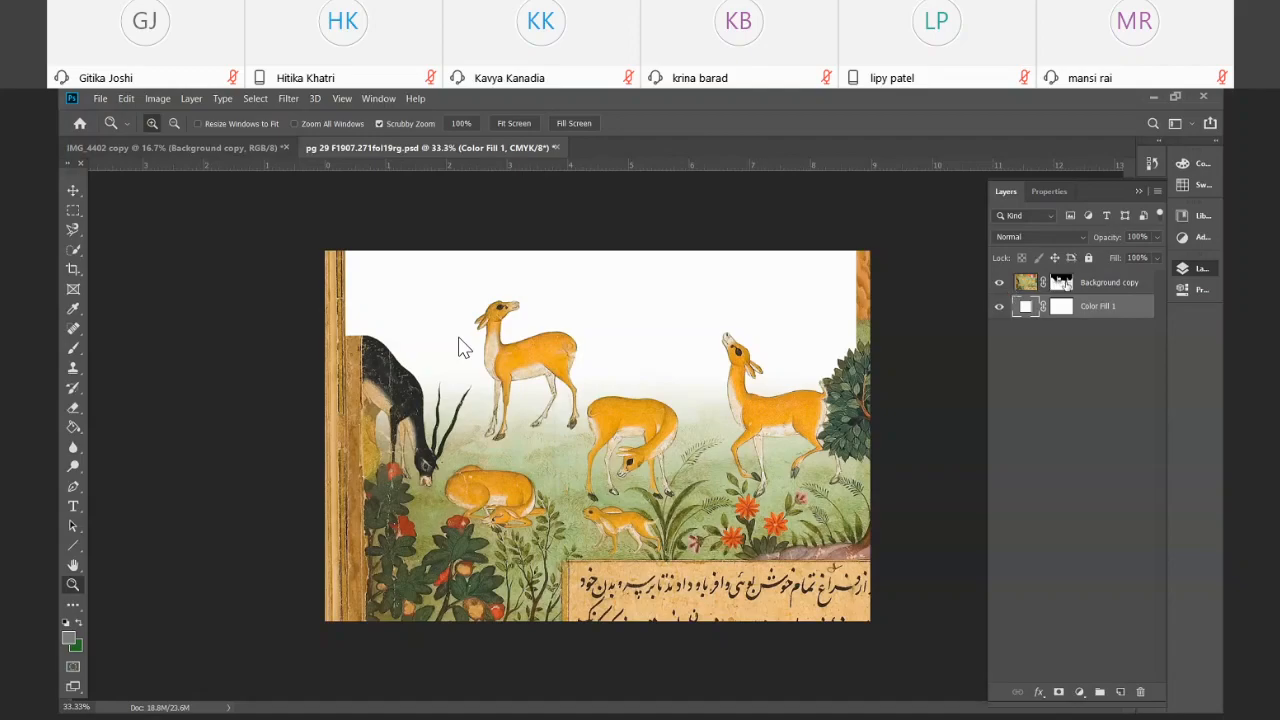
{"action": "left_click", "coordinate": [1065, 285], "text": "alt"}
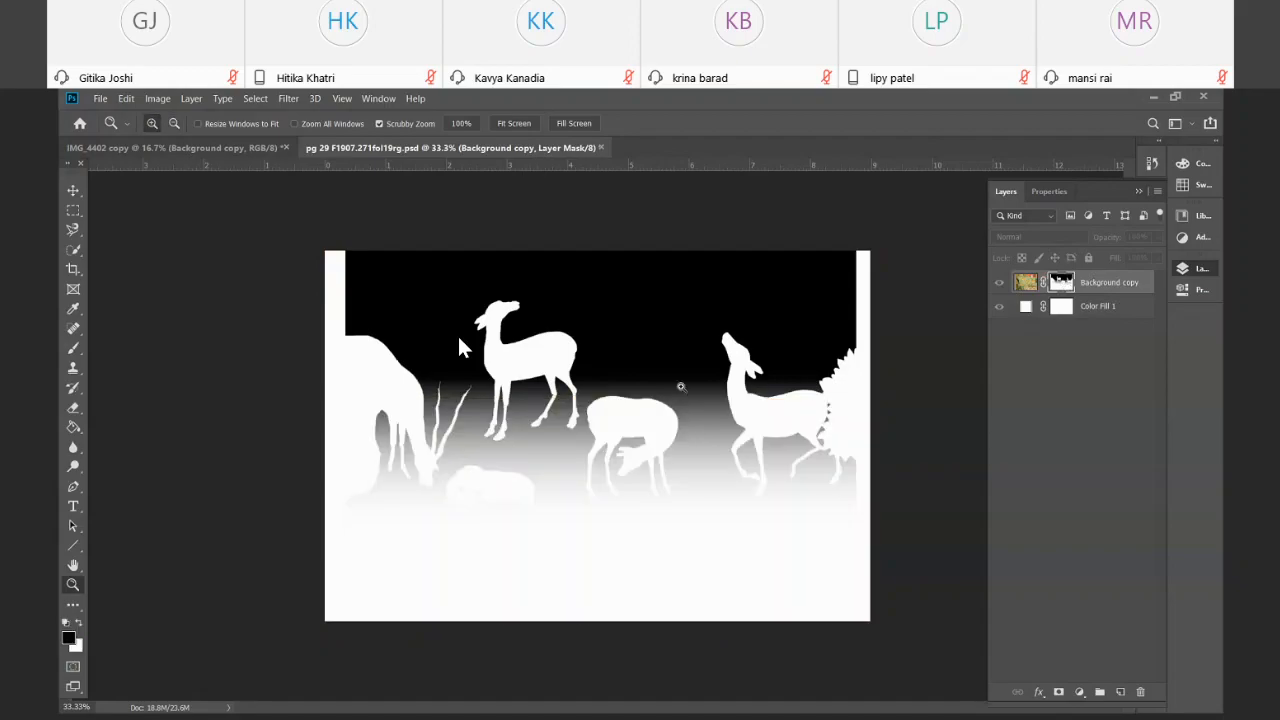
{"action": "scroll", "coordinate": [689, 397], "scroll_direction": "up", "scroll_amount": 1}
{"action": "scroll", "coordinate": [689, 397], "scroll_direction": "up", "scroll_amount": 5}
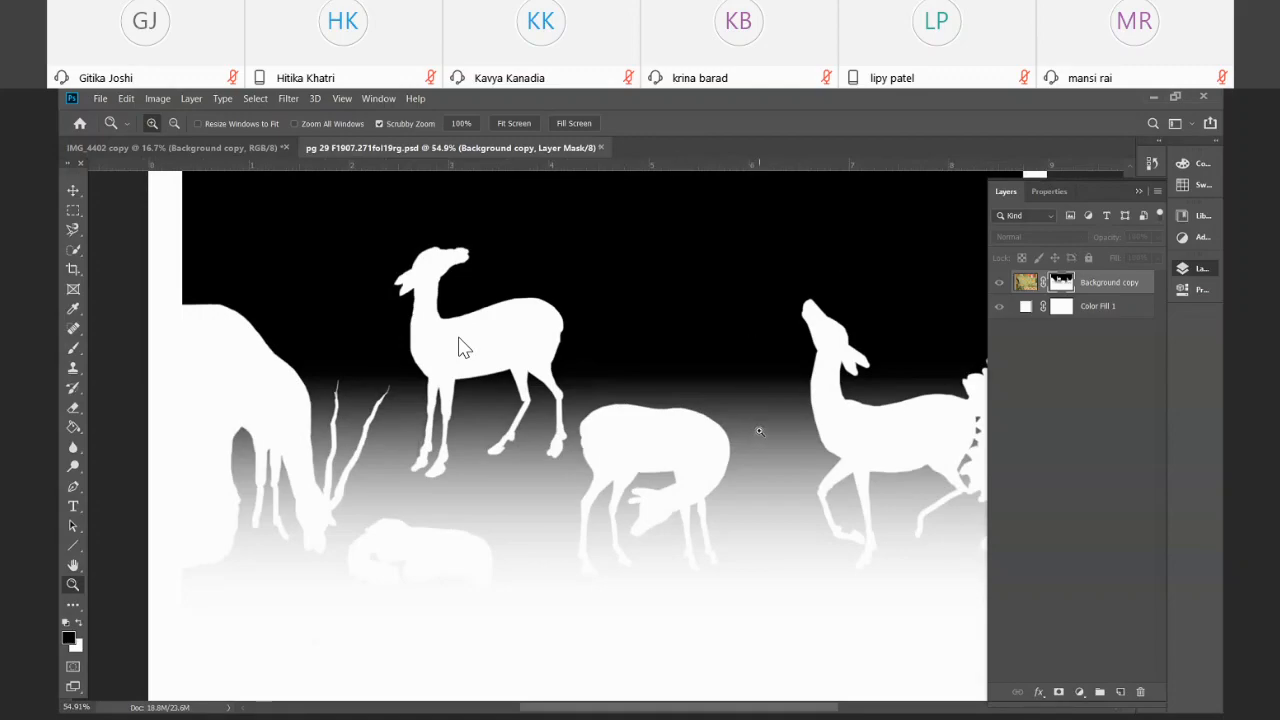
{"action": "scroll", "coordinate": [716, 531], "scroll_direction": "down", "scroll_amount": 5}
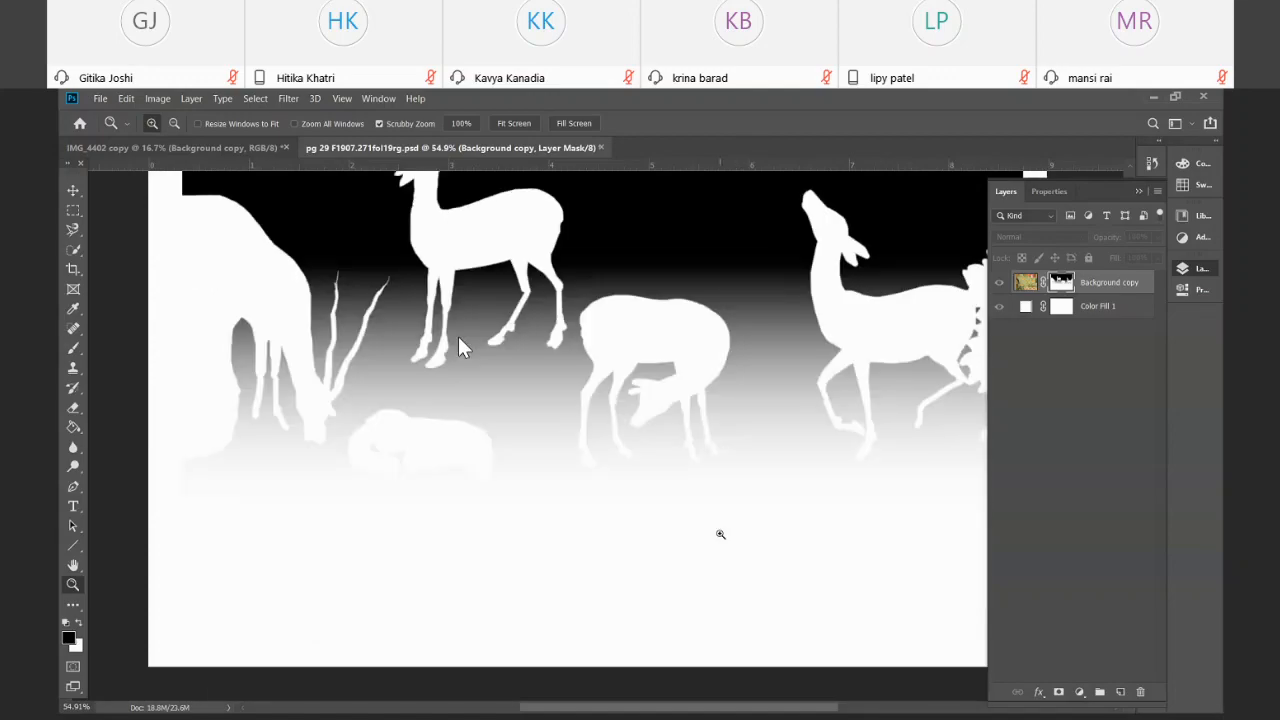
{"action": "scroll", "coordinate": [716, 531], "scroll_direction": "up", "scroll_amount": 3}
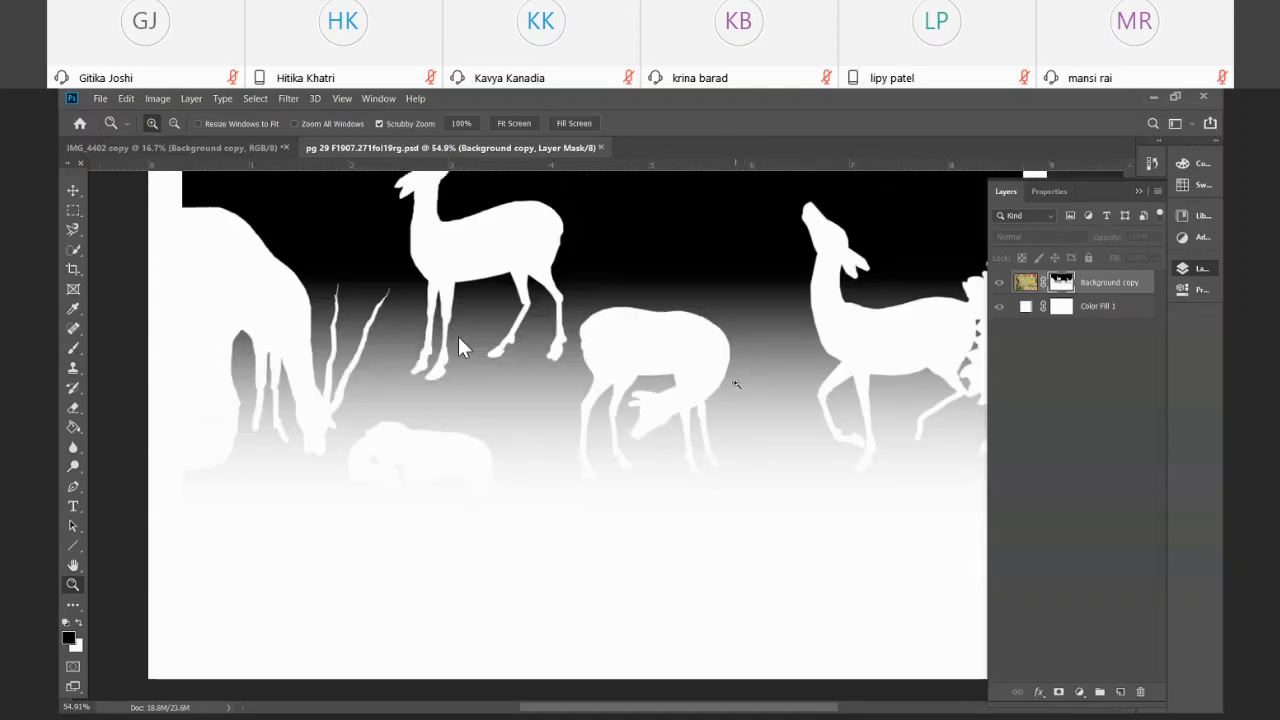
{"action": "scroll", "coordinate": [736, 383], "scroll_direction": "up", "scroll_amount": 4}
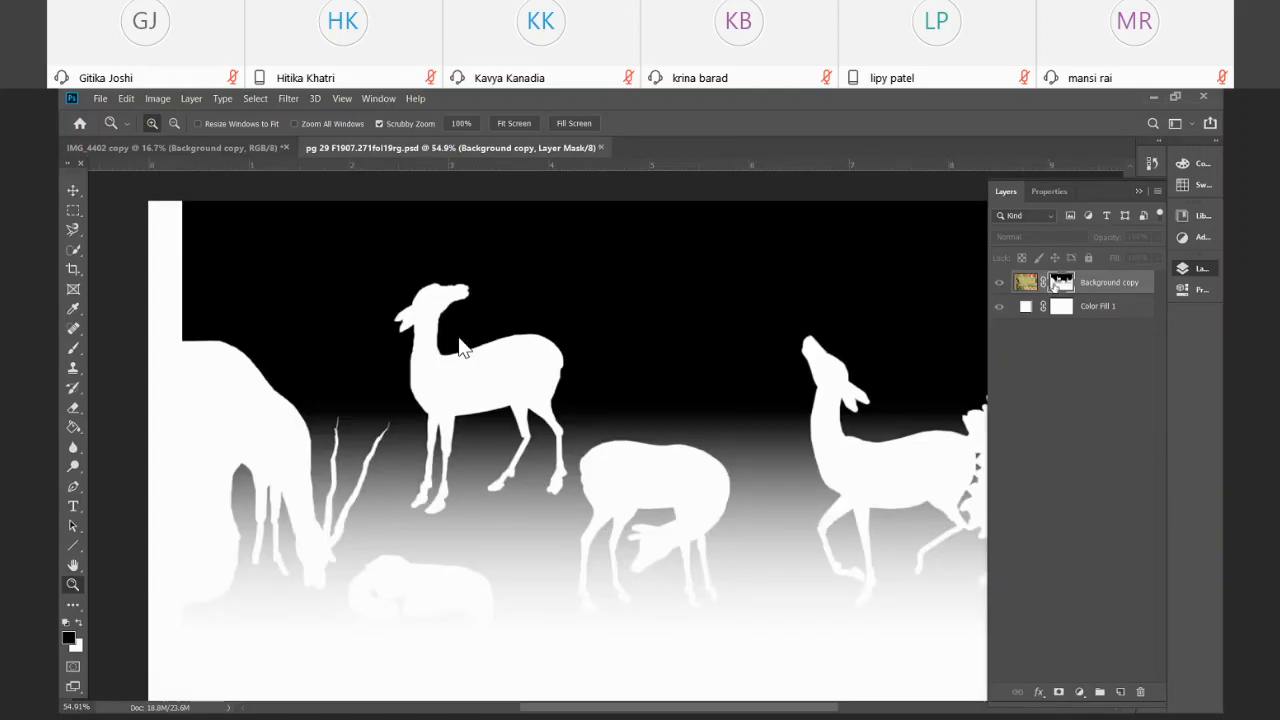
{"action": "left_click", "coordinate": [1055, 284], "text": "alt"}
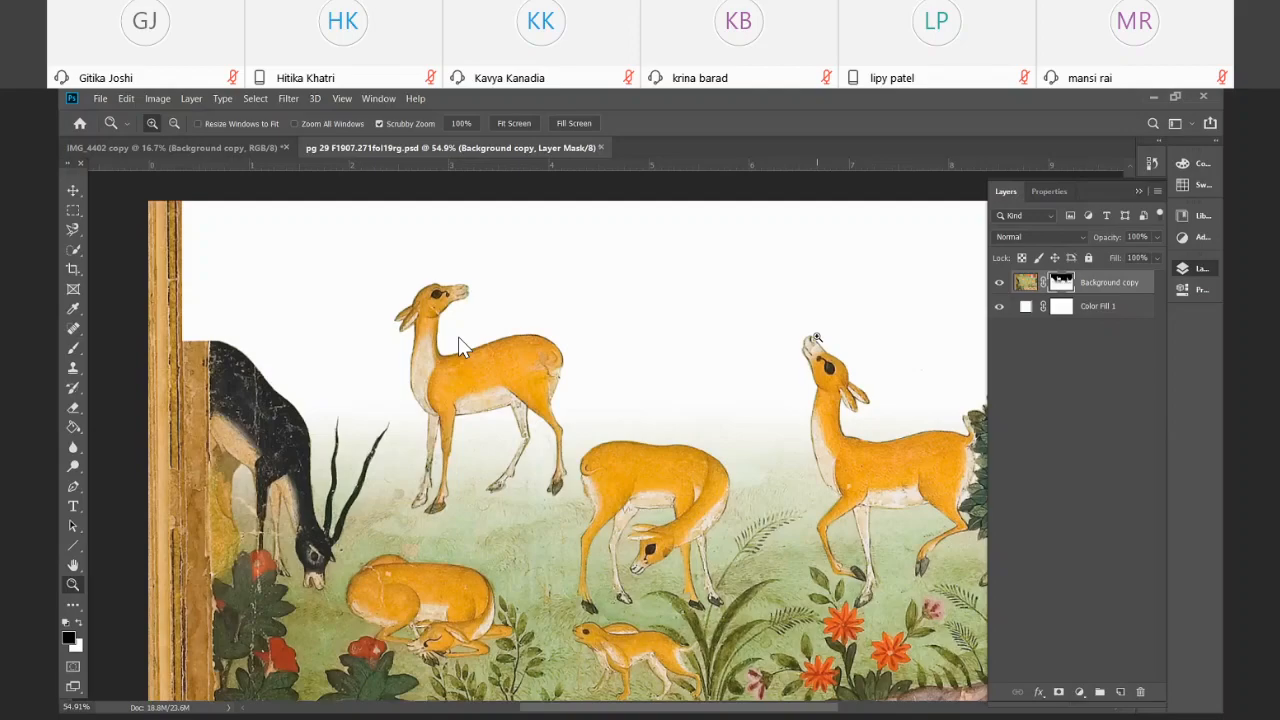
Try dark maroon and brighter red shades, up to aa1b1b, as the Color Fill 1 layer's colour behind the deer
{"action": "key", "text": "ctrl+minus"}
{"action": "key", "text": "ctrl+minus"}
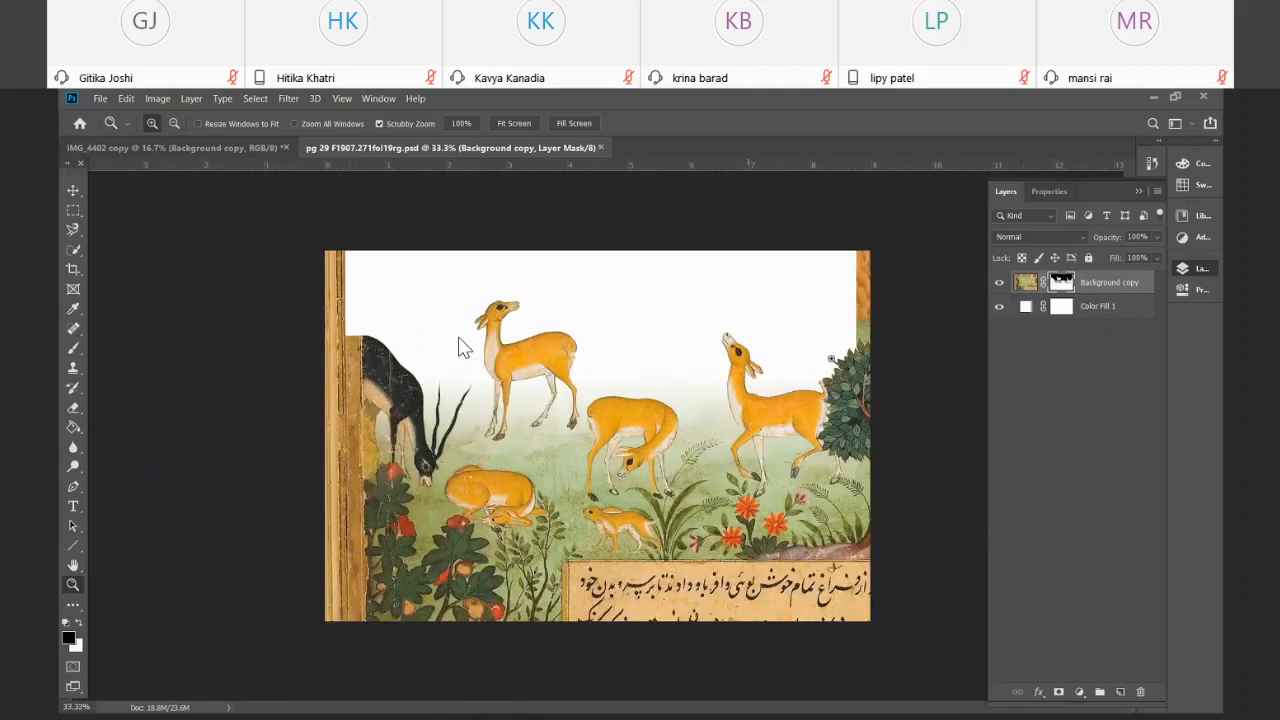
{"action": "left_click", "coordinate": [1025, 309]}
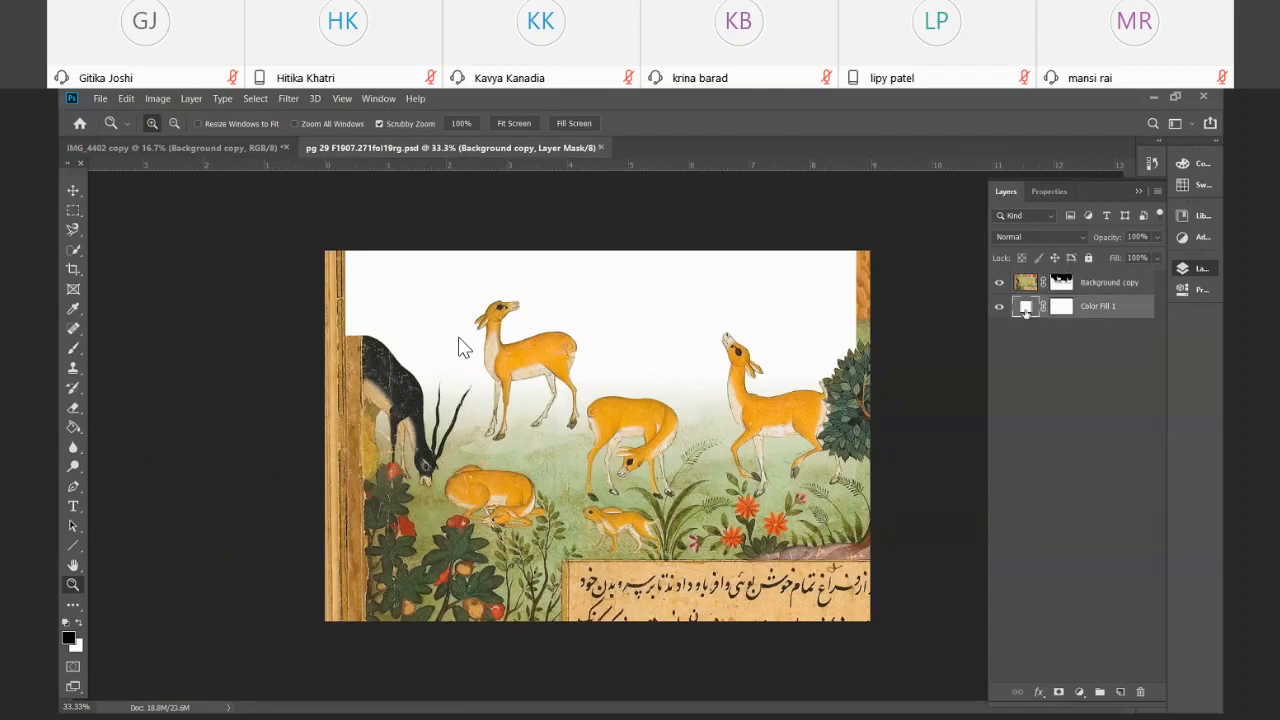
{"action": "double_click", "coordinate": [1025, 309]}
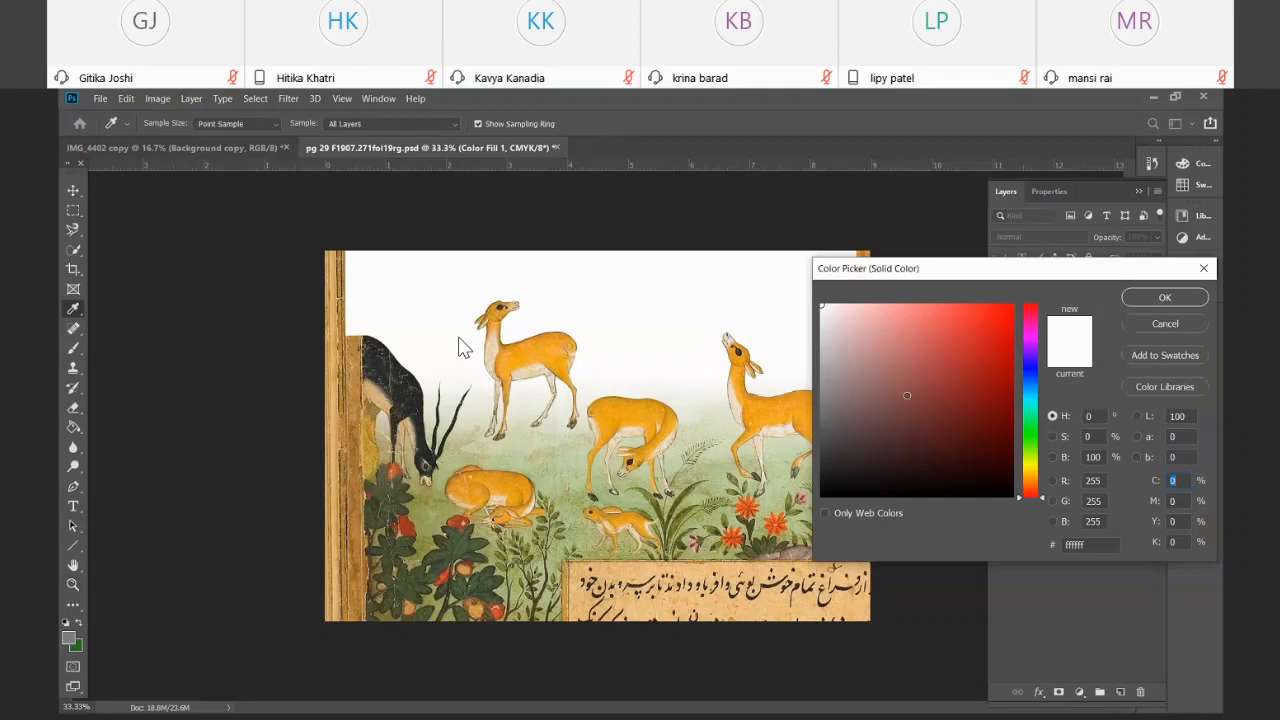
{"action": "left_click", "coordinate": [907, 395]}
{"action": "left_click", "coordinate": [928, 444]}
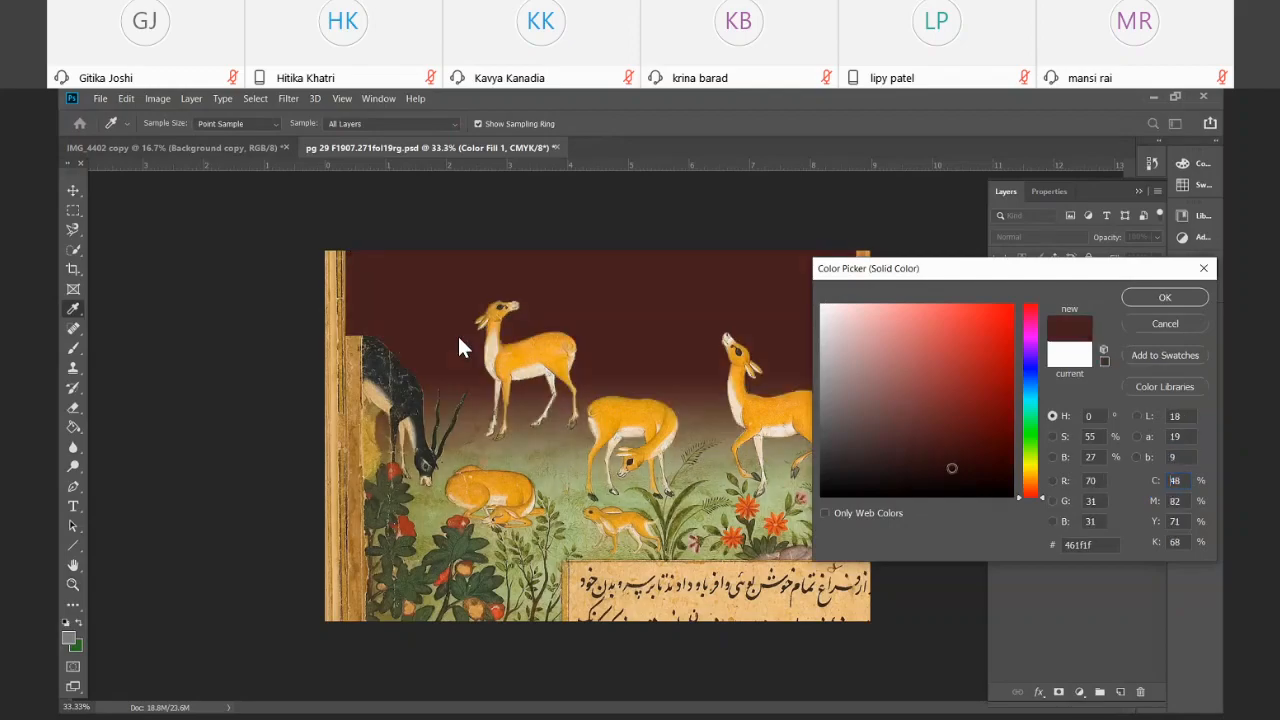
{"action": "left_click", "coordinate": [951, 468]}
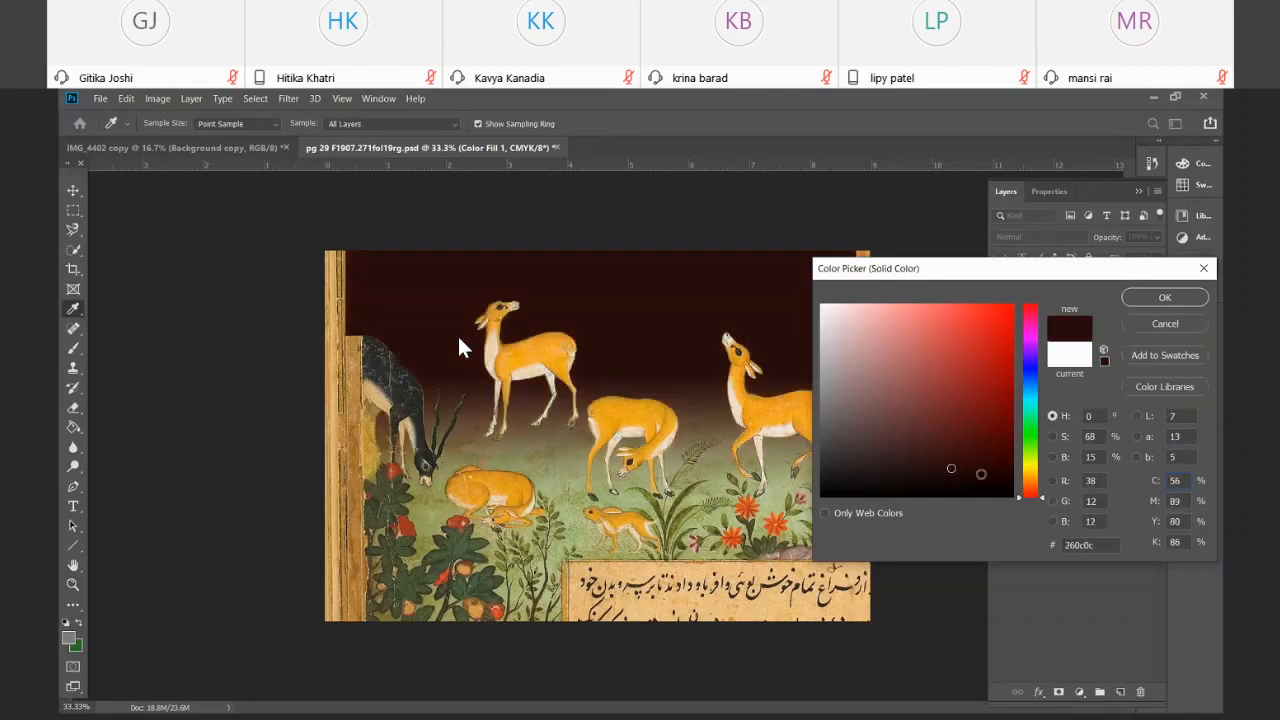
{"action": "left_click", "coordinate": [987, 467]}
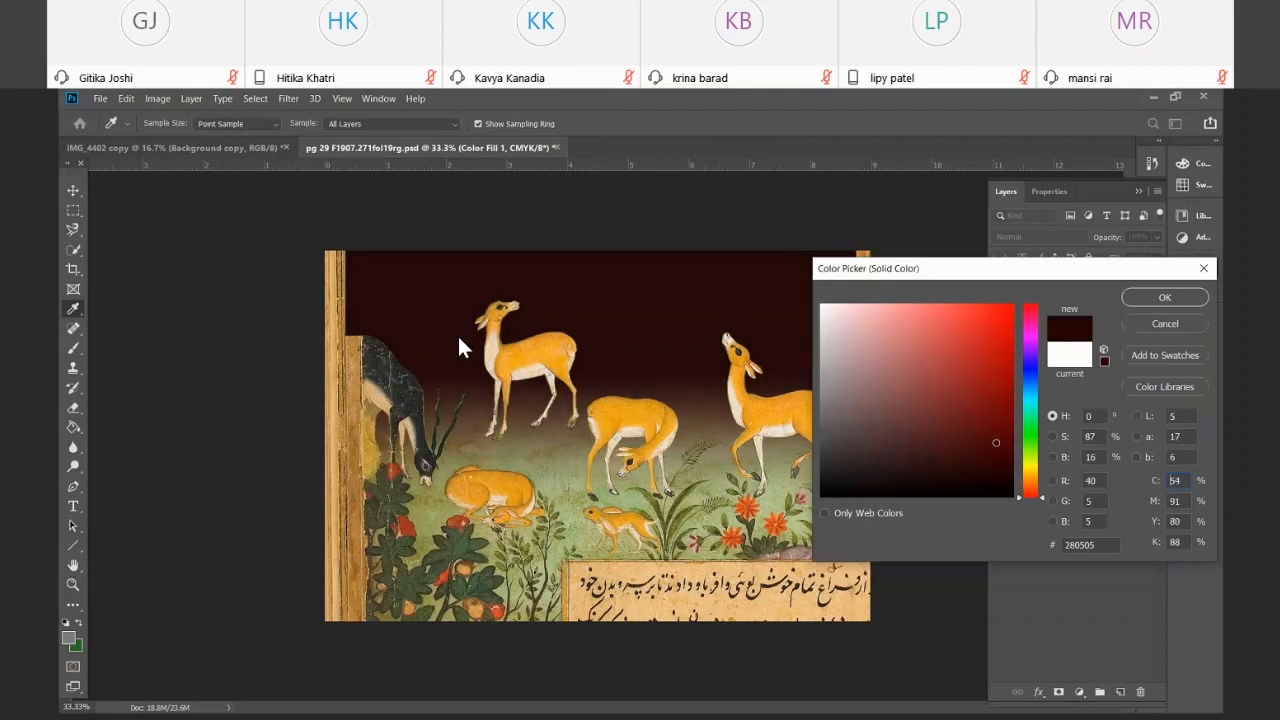
{"action": "left_click", "coordinate": [997, 423]}
{"action": "left_click", "coordinate": [987, 394]}
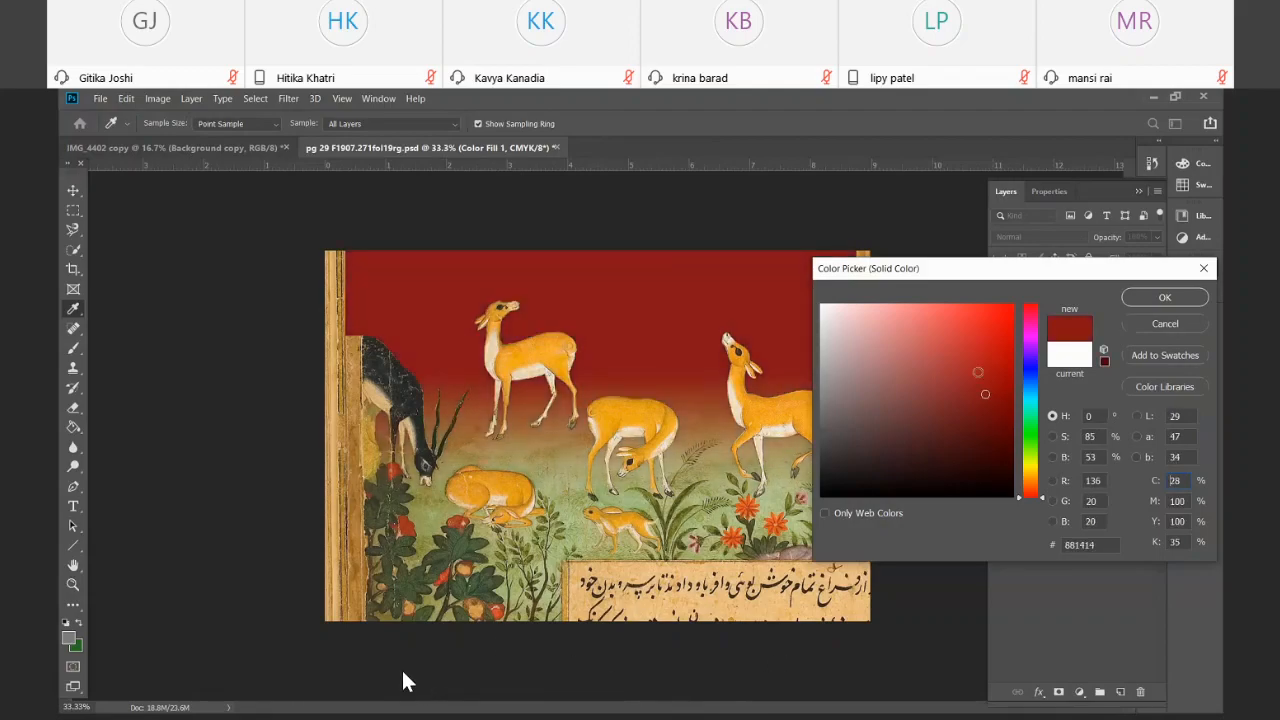
{"action": "left_click", "coordinate": [983, 368]}
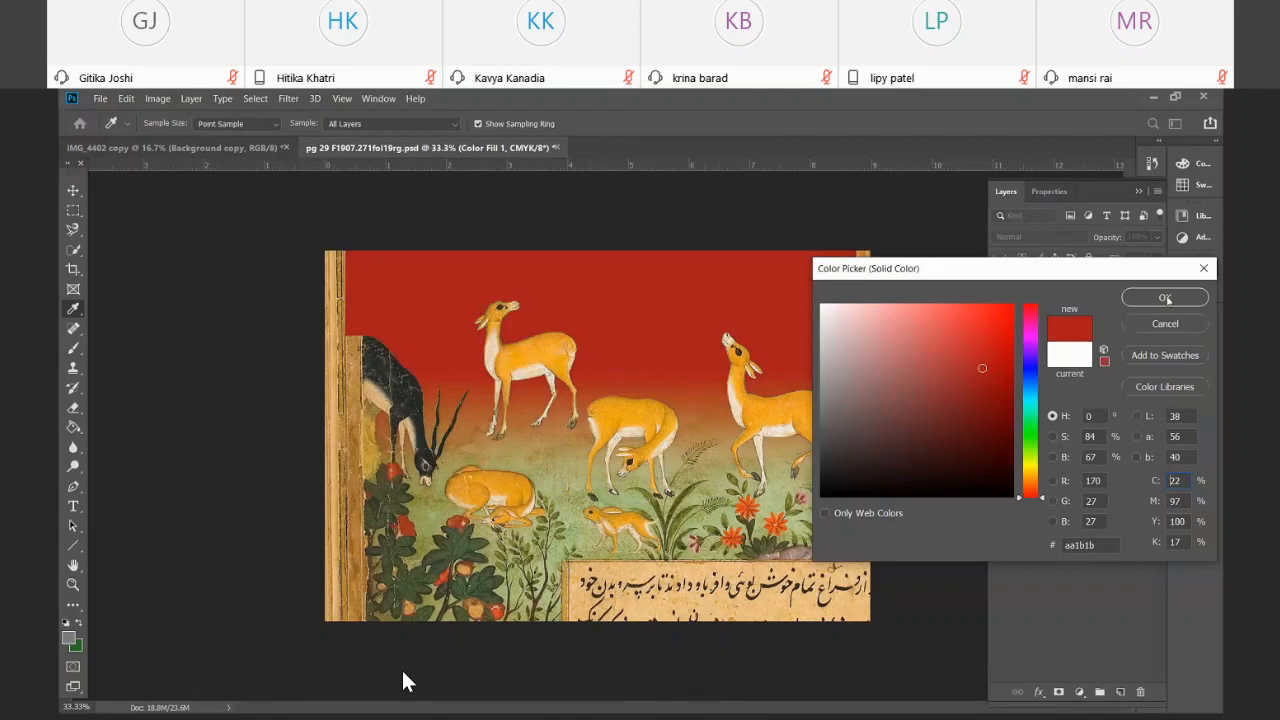
Test dark brown (321717) and near-black (020202) on the Color Fill 1 layer, then set its colour back to white
{"action": "left_click", "coordinate": [927, 458]}
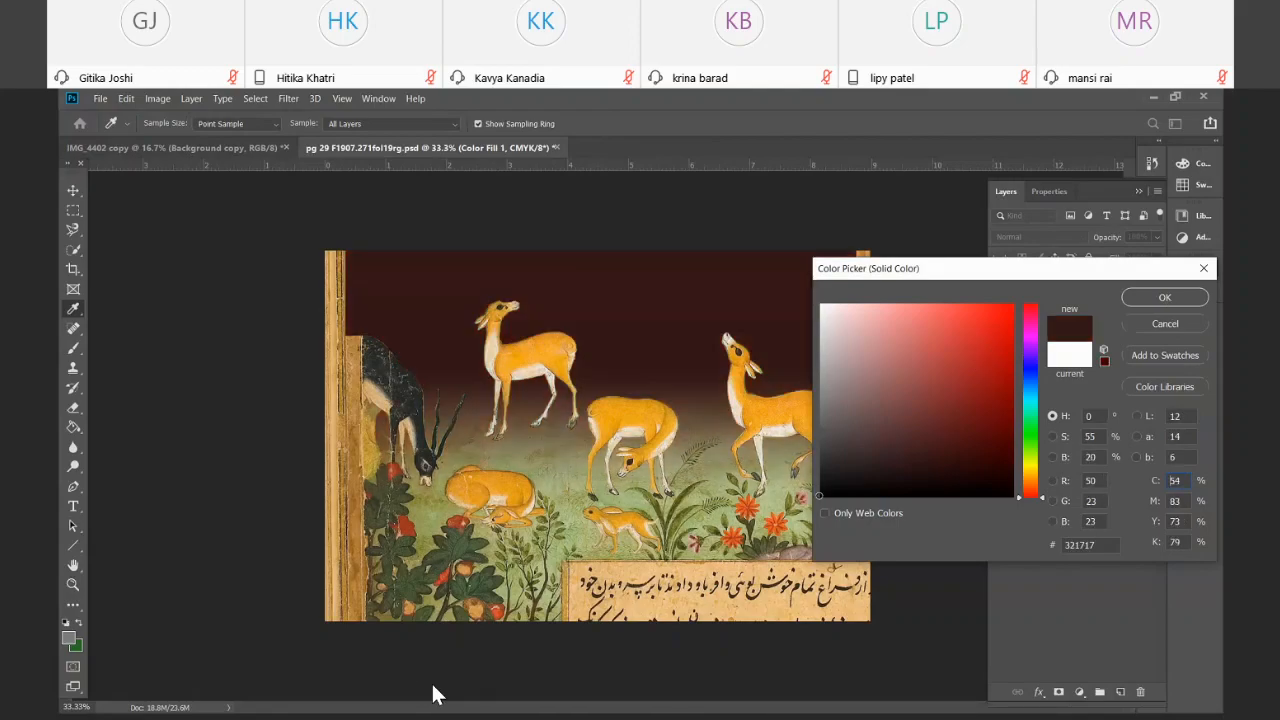
{"action": "left_click", "coordinate": [821, 494]}
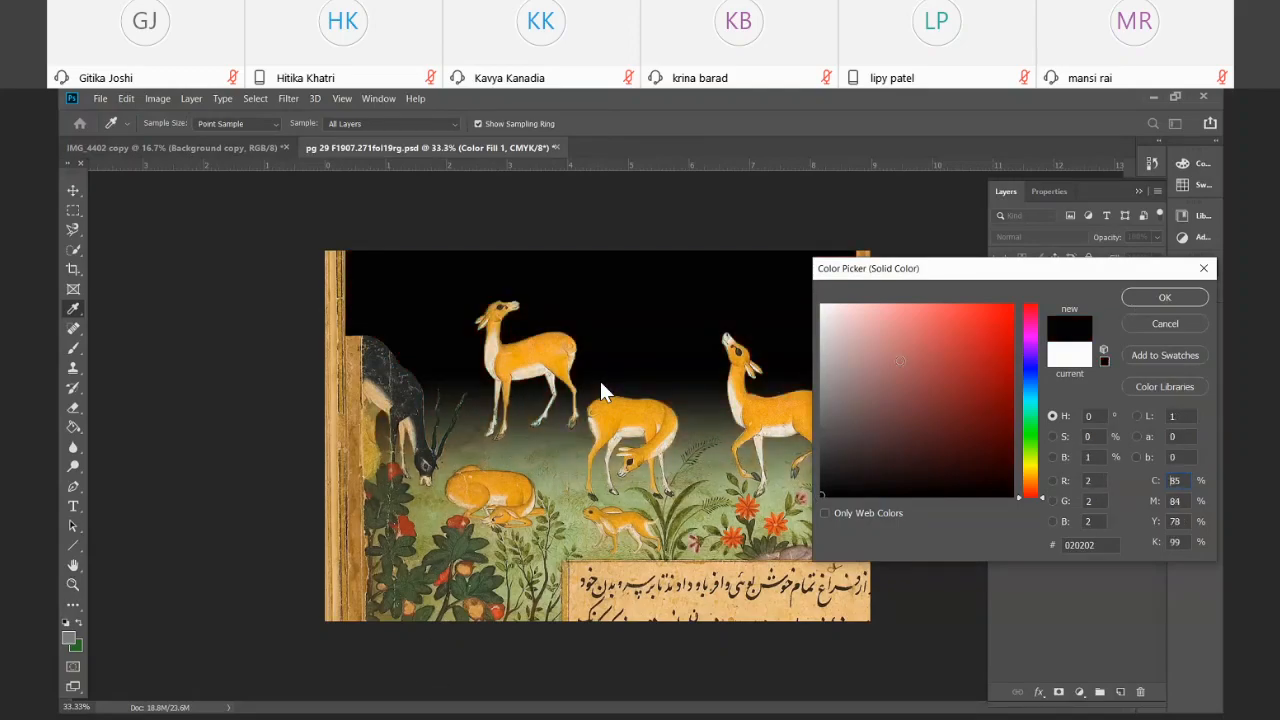
{"action": "left_click", "coordinate": [822, 307]}
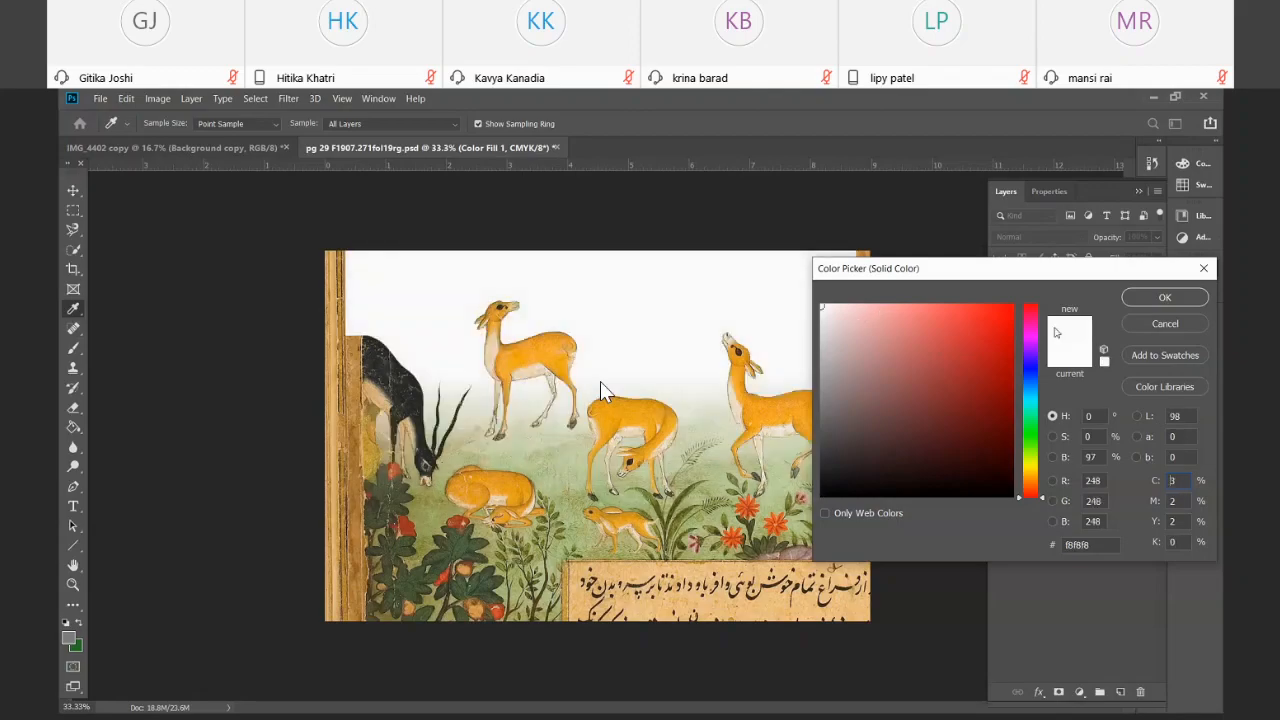
{"action": "left_click", "coordinate": [869, 448]}
{"action": "mouse_move", "coordinate": [875, 500]}
{"action": "left_mouse_down"}
{"action": "mouse_move", "coordinate": [883, 436]}
{"action": "mouse_move", "coordinate": [978, 494]}
{"action": "mouse_move", "coordinate": [1013, 492]}
{"action": "mouse_move", "coordinate": [941, 391]}
{"action": "mouse_move", "coordinate": [871, 437]}
{"action": "mouse_move", "coordinate": [988, 489]}
{"action": "mouse_move", "coordinate": [983, 417]}
{"action": "mouse_move", "coordinate": [955, 349]}
{"action": "mouse_move", "coordinate": [858, 406]}
{"action": "mouse_move", "coordinate": [955, 349]}
{"action": "mouse_move", "coordinate": [881, 337]}
{"action": "mouse_move", "coordinate": [821, 306]}
{"action": "left_mouse_up"}
{"action": "left_click", "coordinate": [1150, 301]}
{"action": "key", "text": "z"}
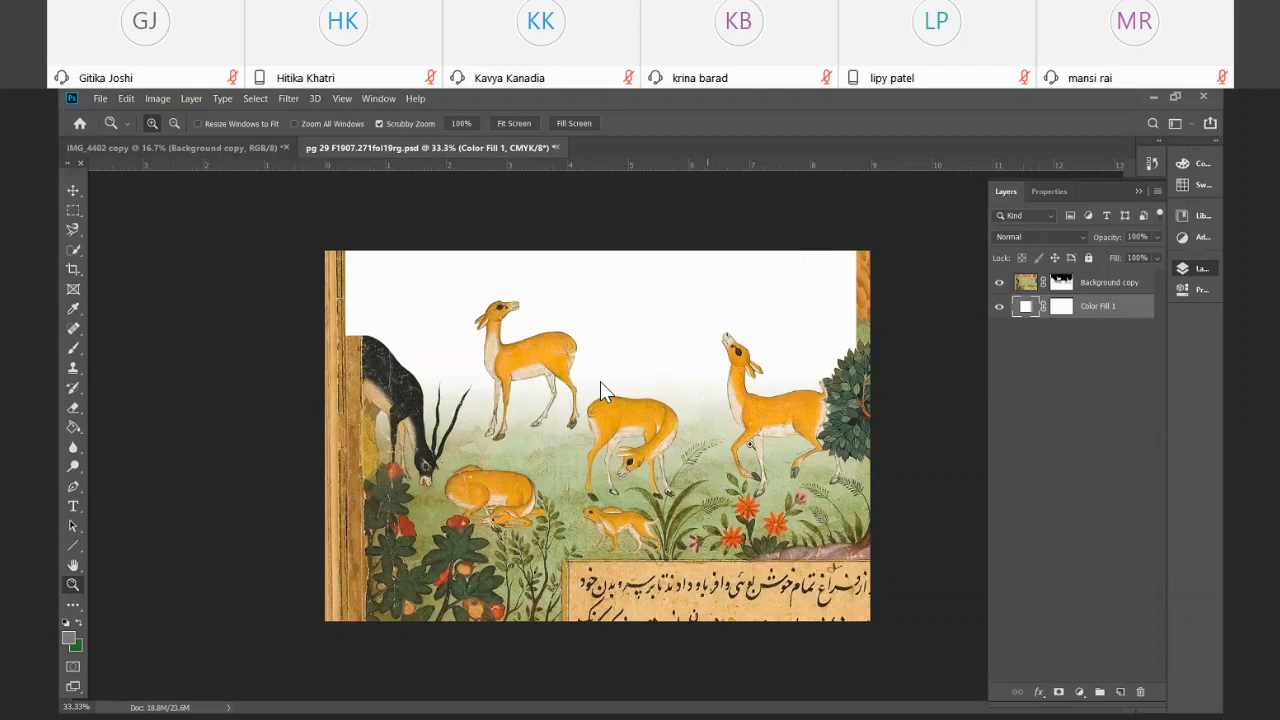
Delete the Color Fill 1 layer and close pg 29 F1907.271fol19rg.psd without saving
{"action": "left_click_drag", "start_coordinate": [1090, 306], "coordinate": [1140, 693]}
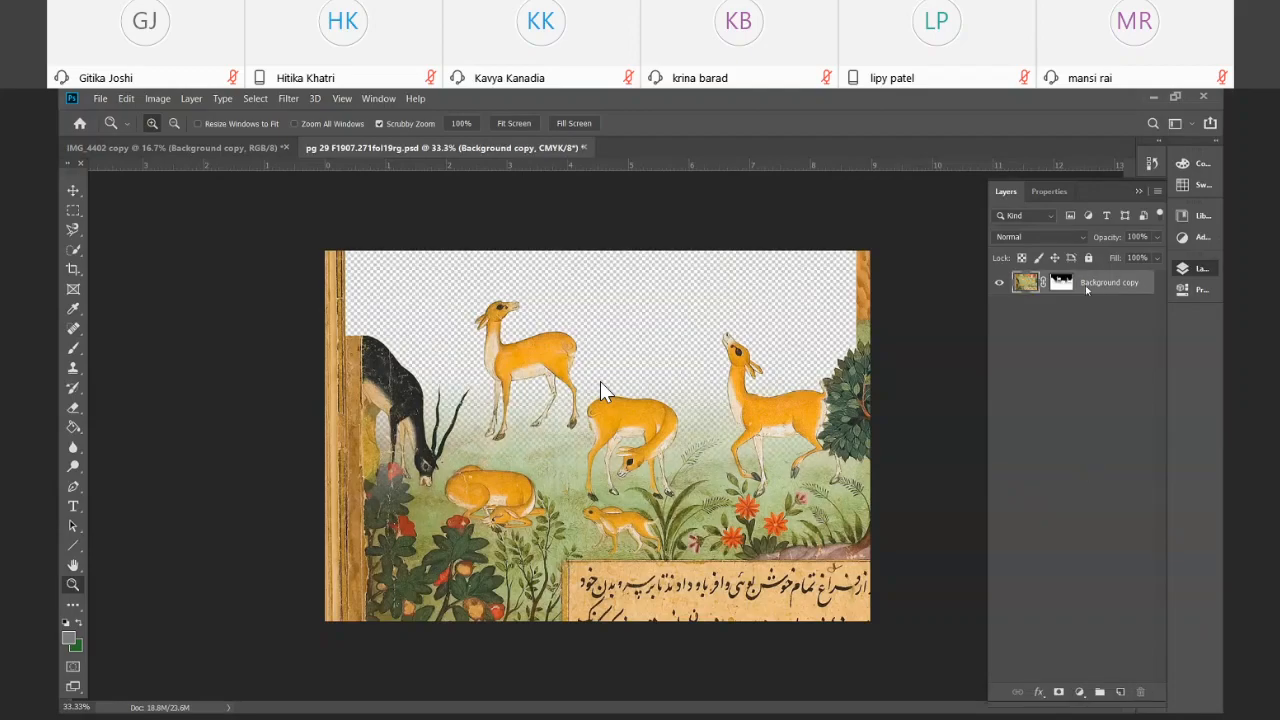
{"action": "left_click_drag", "start_coordinate": [1088, 291], "coordinate": [1140, 694]}
{"action": "left_click", "coordinate": [583, 147]}
{"action": "left_click", "coordinate": [673, 343]}
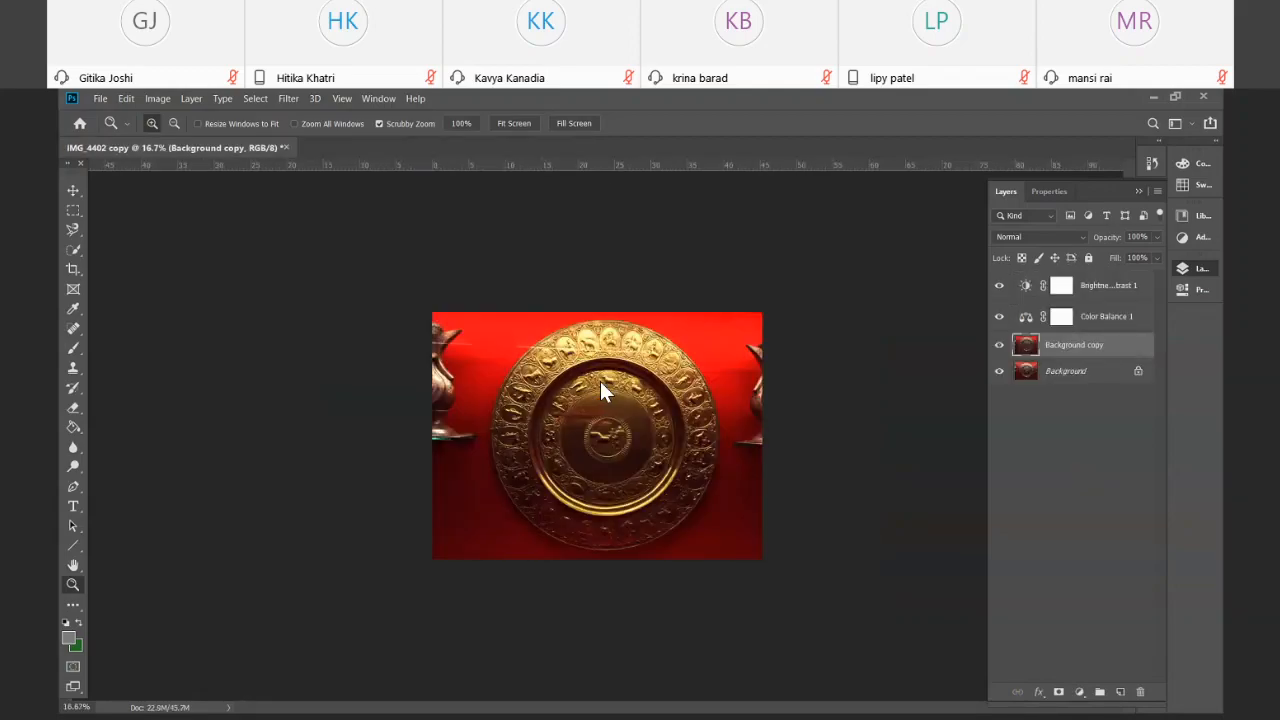
Open BlackMagic 1kg BG Front_261119.tif and inspect the grass texture and GREEN MAGIC lettering up close
{"action": "key", "text": "alt+Tab"}
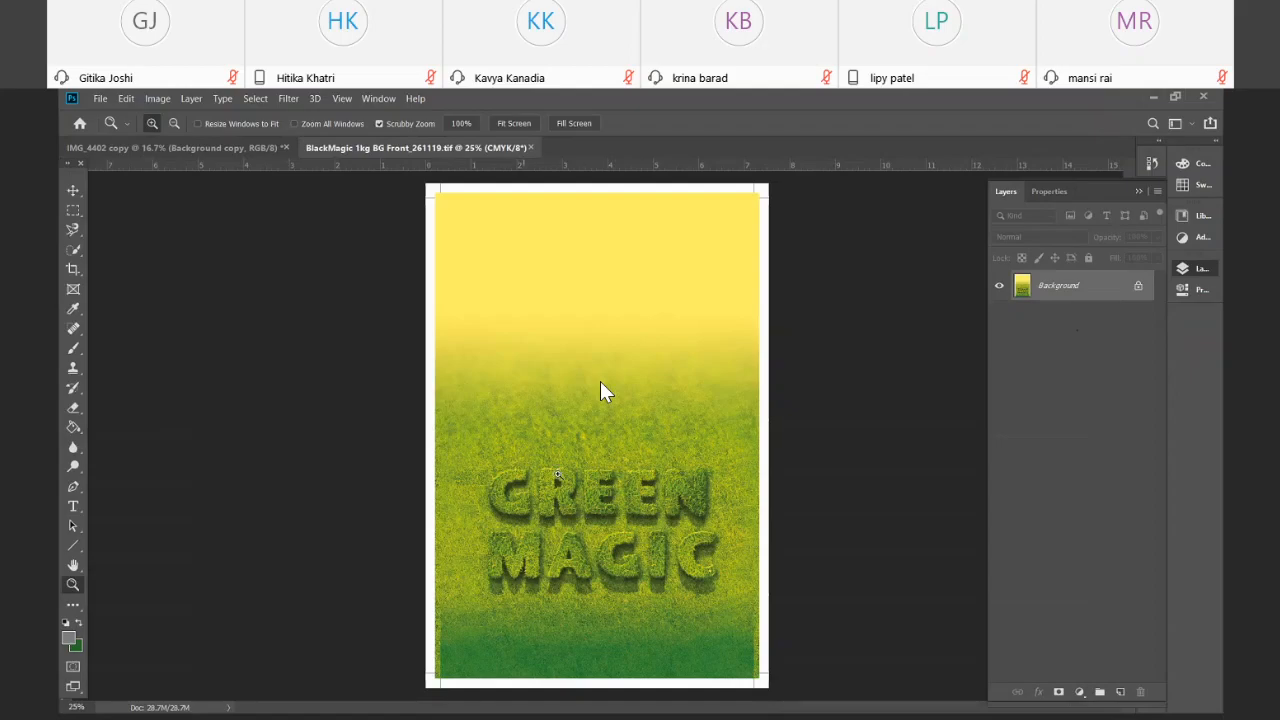
{"action": "left_click_drag", "start_coordinate": [524, 467], "coordinate": [567, 462]}
{"action": "scroll", "coordinate": [567, 462], "scroll_direction": "down", "scroll_amount": 6}
{"action": "scroll", "coordinate": [566, 462], "scroll_direction": "down", "scroll_amount": 8}
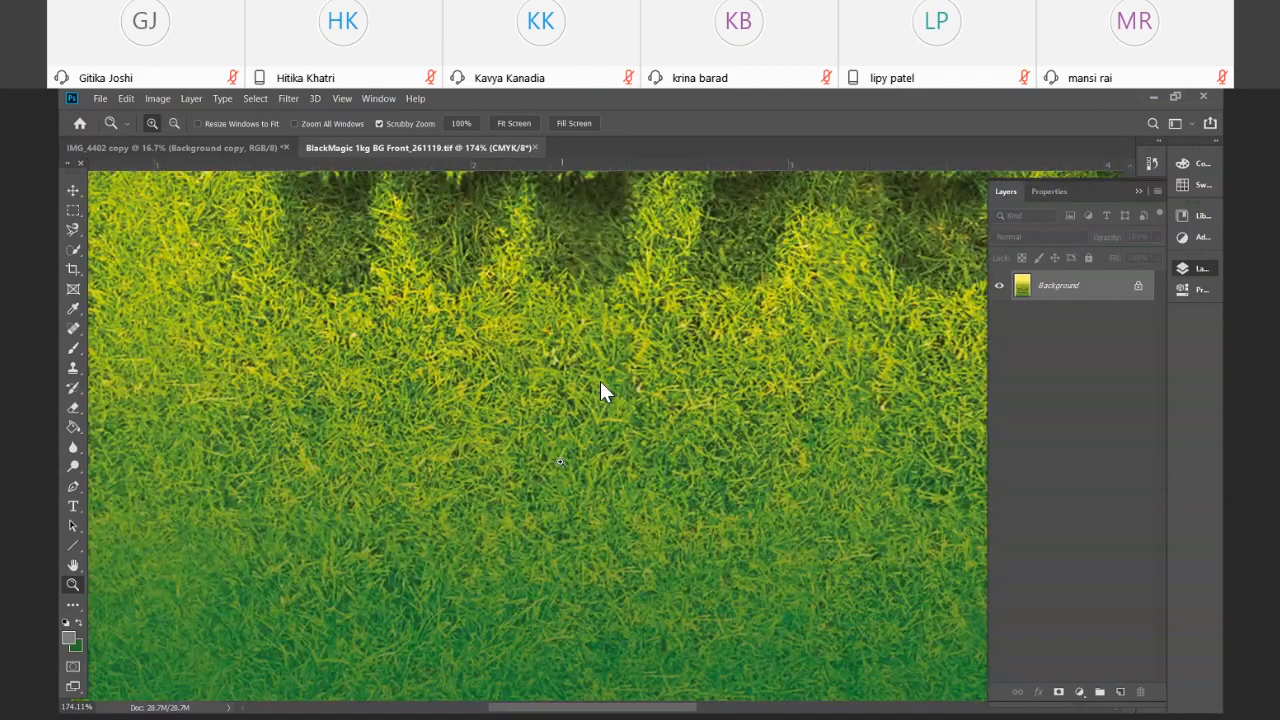
{"action": "scroll", "coordinate": [600, 390], "scroll_direction": "up", "scroll_amount": 6}
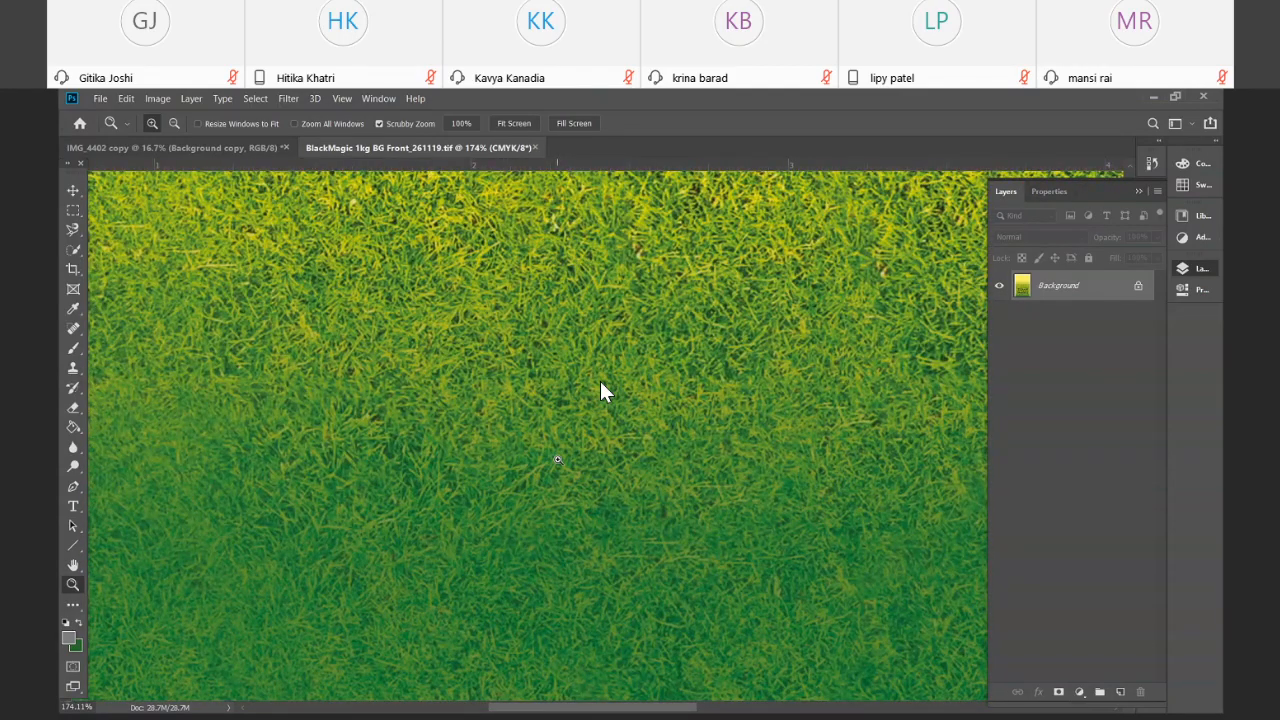
{"action": "scroll", "coordinate": [601, 383], "scroll_direction": "up", "scroll_amount": 5}
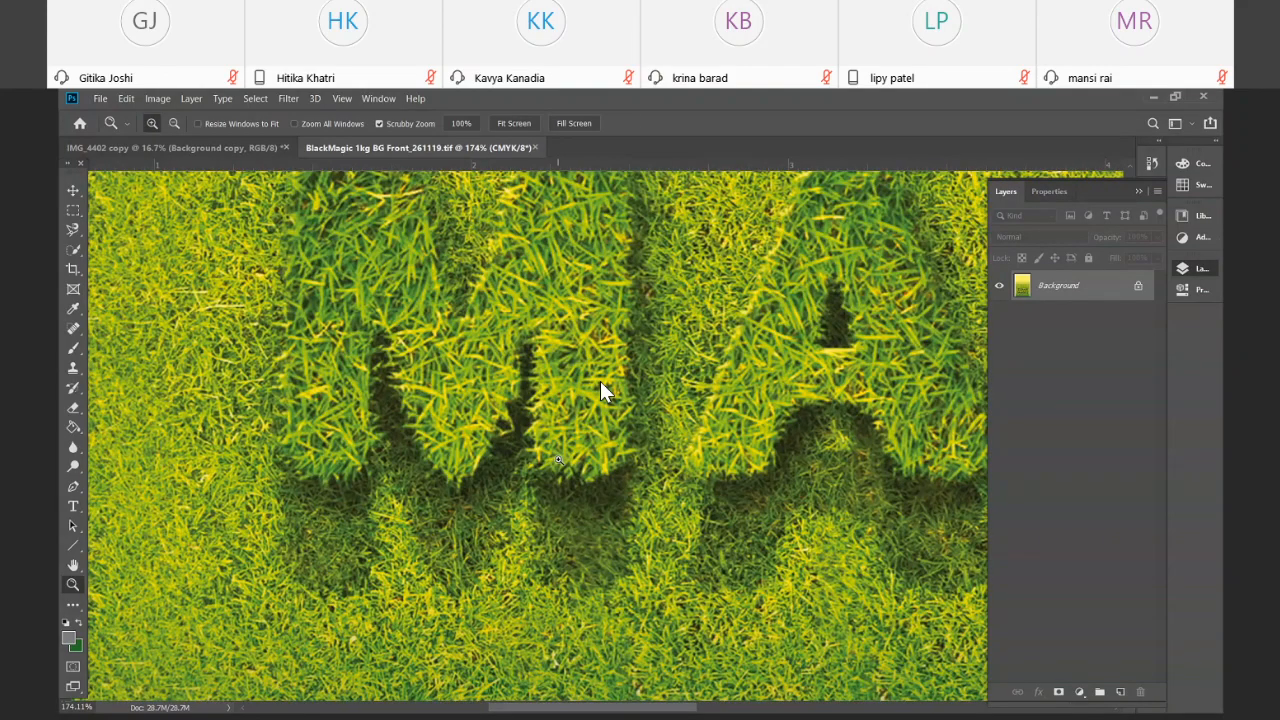
{"action": "scroll", "coordinate": [601, 391], "scroll_direction": "up", "scroll_amount": 3}
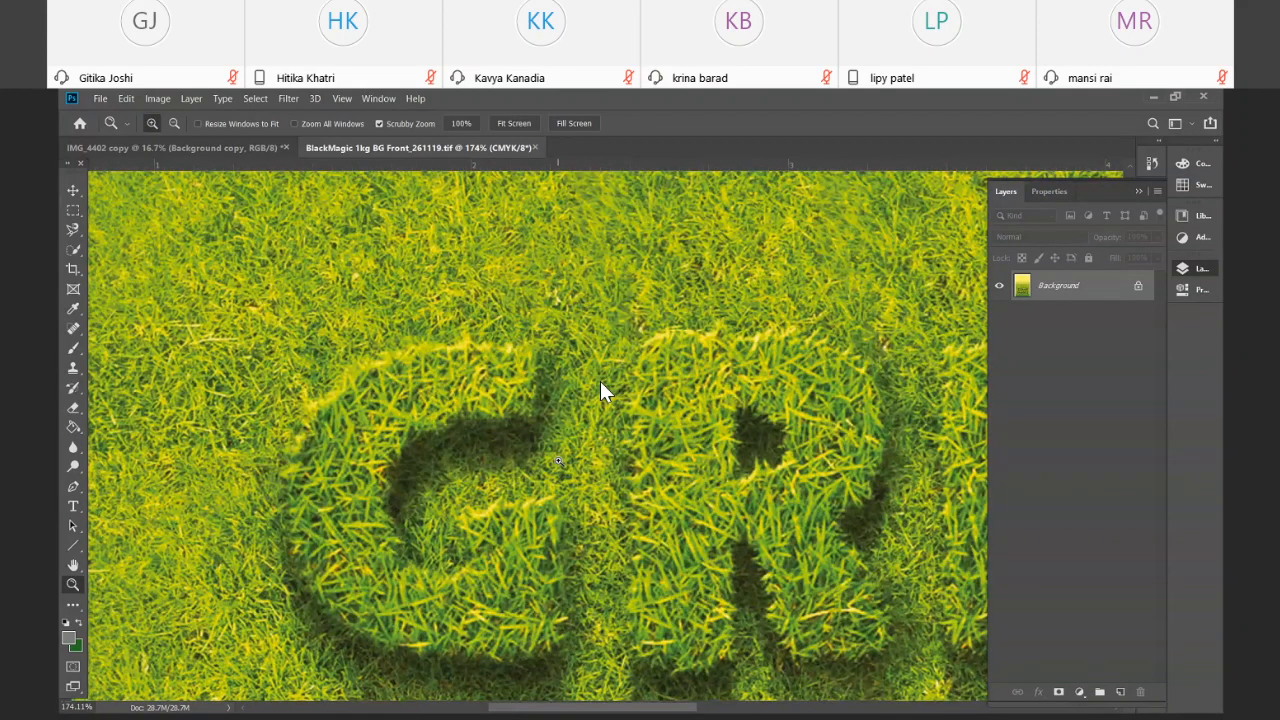
Examine the complete GREEN MAGIC grass lettering and its shadows at several magnifications, and close BlackMagic 1kg BG Front_261119.tif
{"action": "scroll", "coordinate": [601, 391], "scroll_direction": "up", "scroll_amount": 3}
{"action": "key", "text": "ctrl+0"}
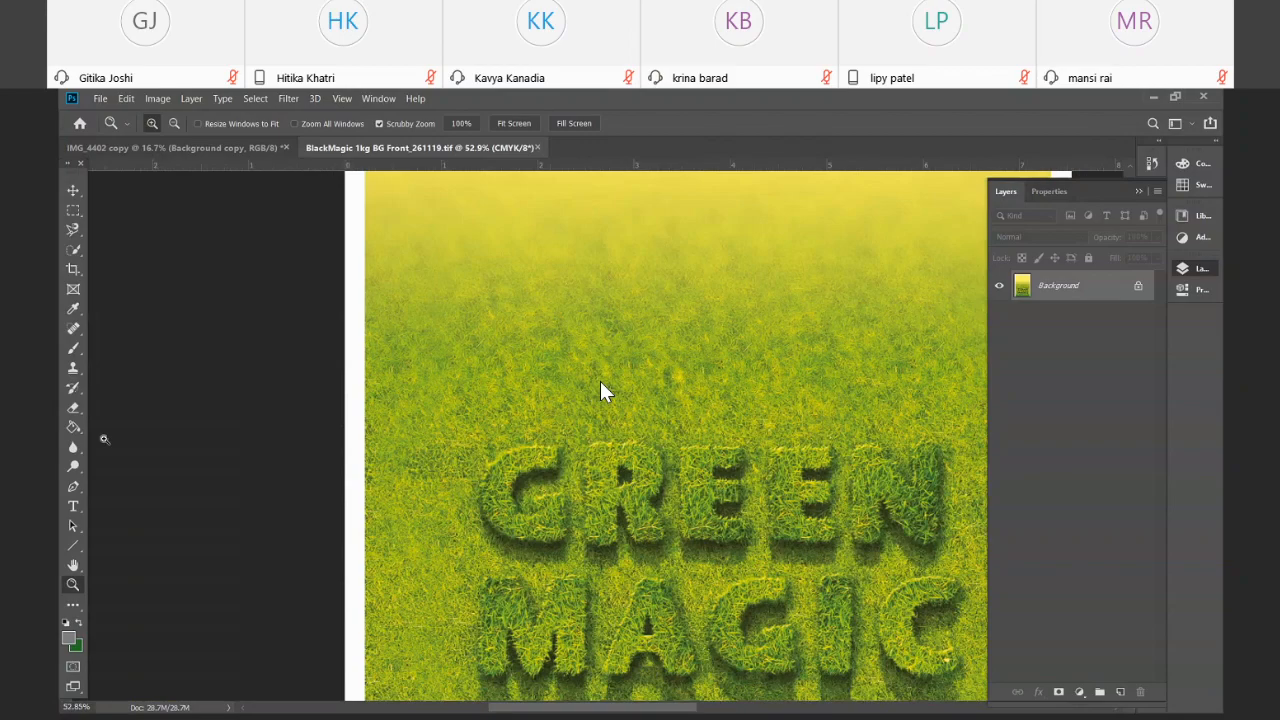
{"action": "key", "text": "space"}
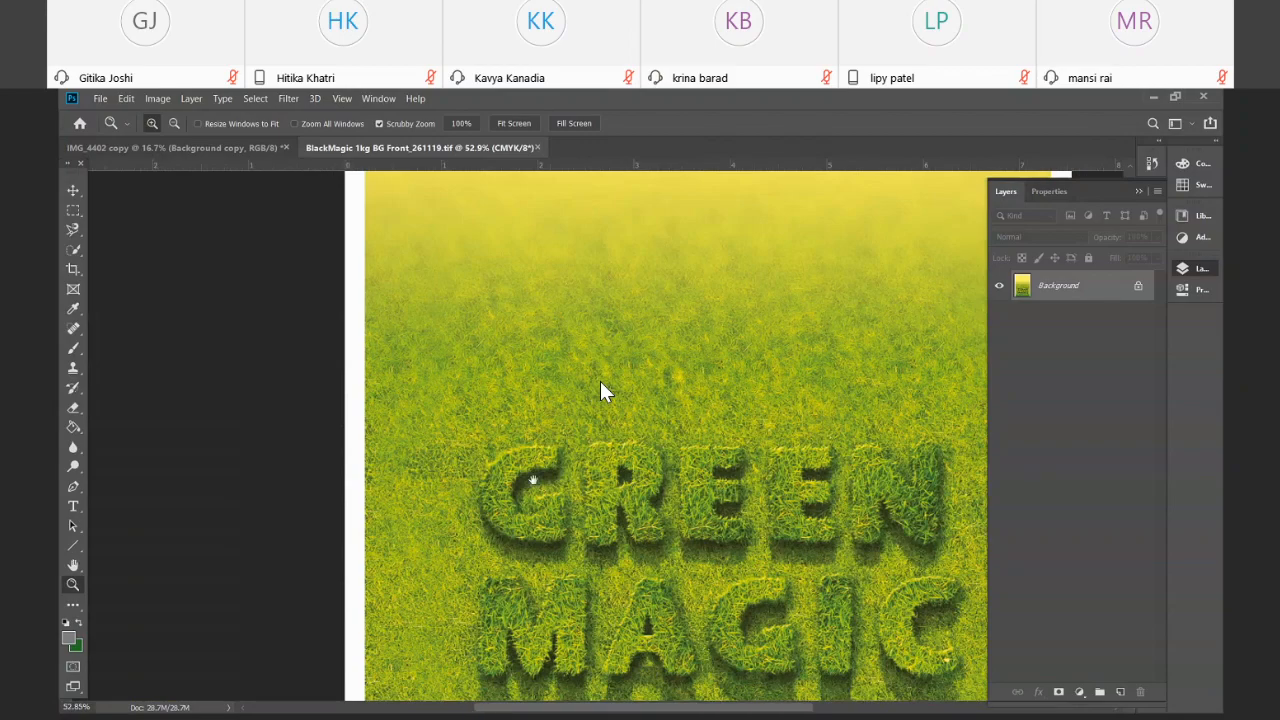
{"action": "left_click_drag", "start_coordinate": [533, 480], "coordinate": [380, 256]}
{"action": "left_click_drag", "start_coordinate": [535, 320], "coordinate": [550, 295]}
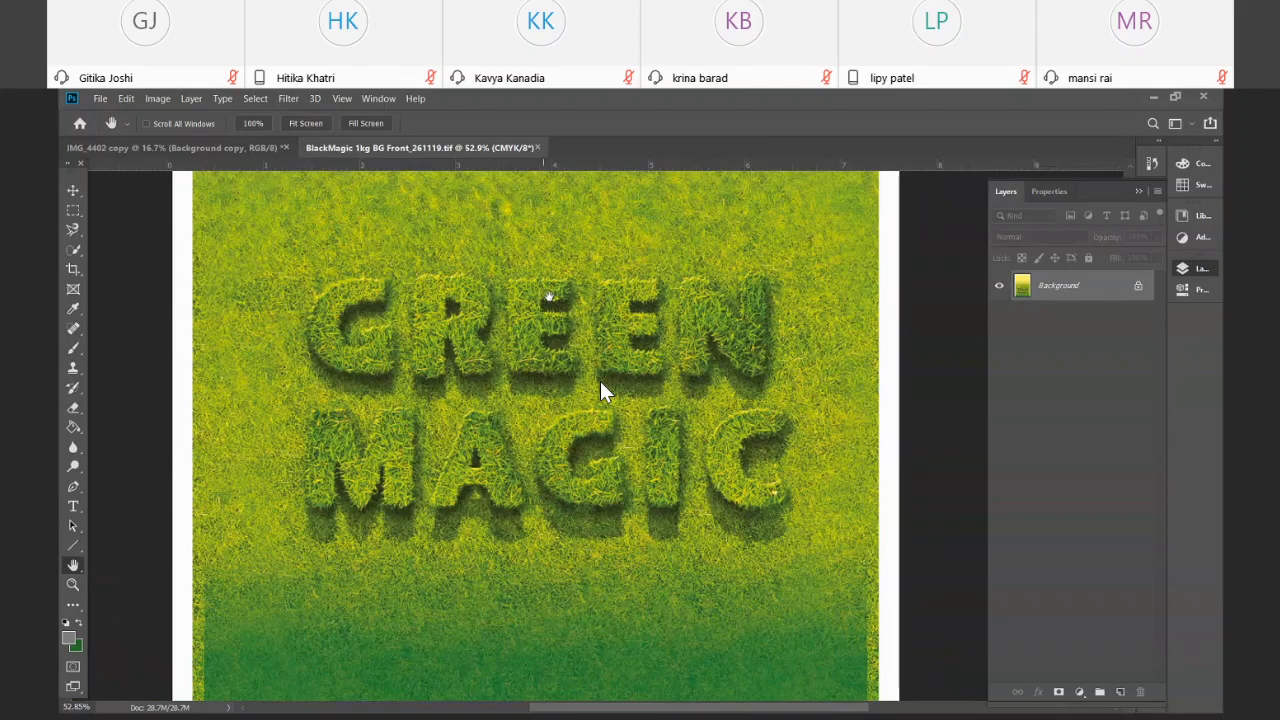
{"action": "left_click_drag", "start_coordinate": [549, 297], "coordinate": [622, 312]}
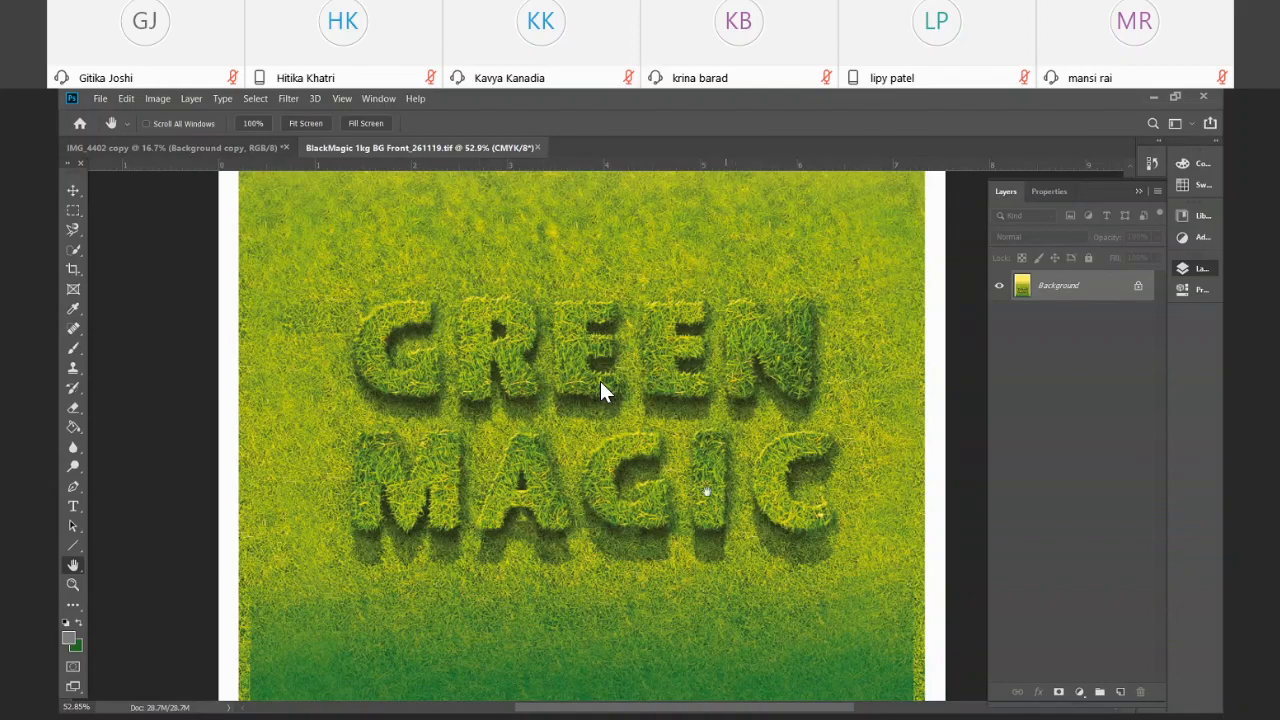
{"action": "left_click_drag", "start_coordinate": [725, 518], "coordinate": [723, 515]}
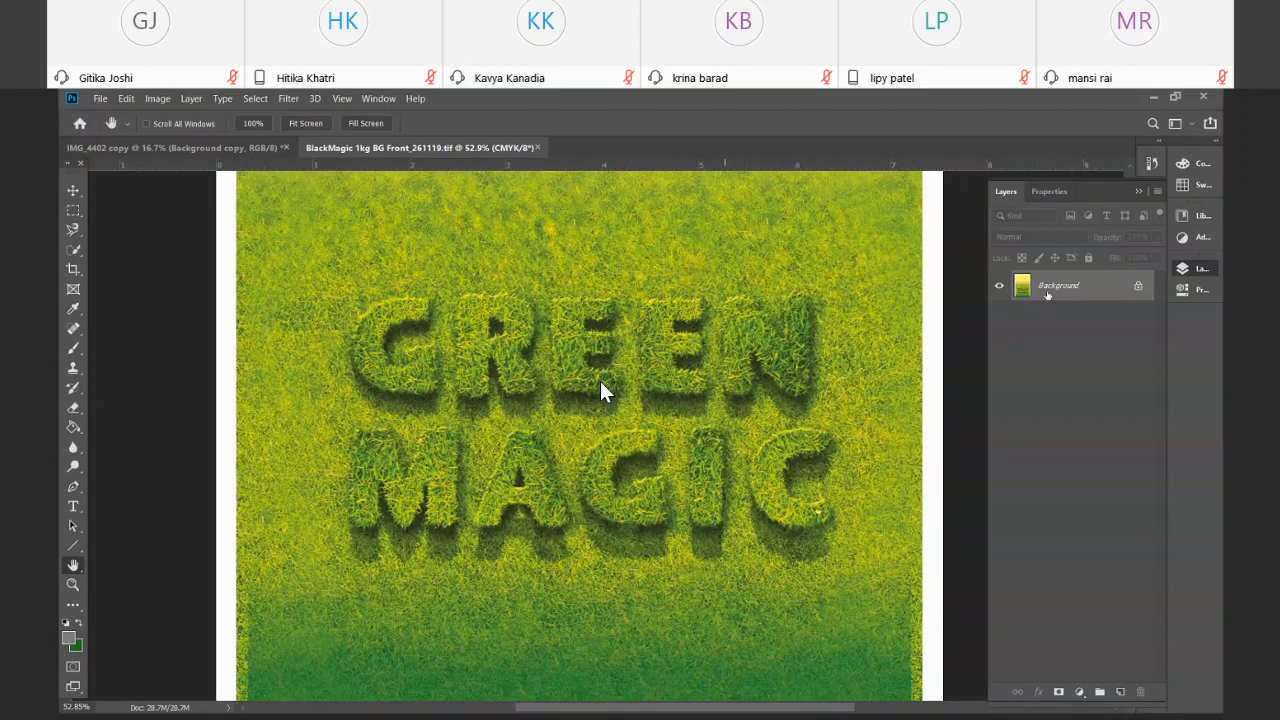
{"action": "key", "text": "z"}
{"action": "scroll", "coordinate": [601, 383], "scroll_direction": "up", "scroll_amount": 2}
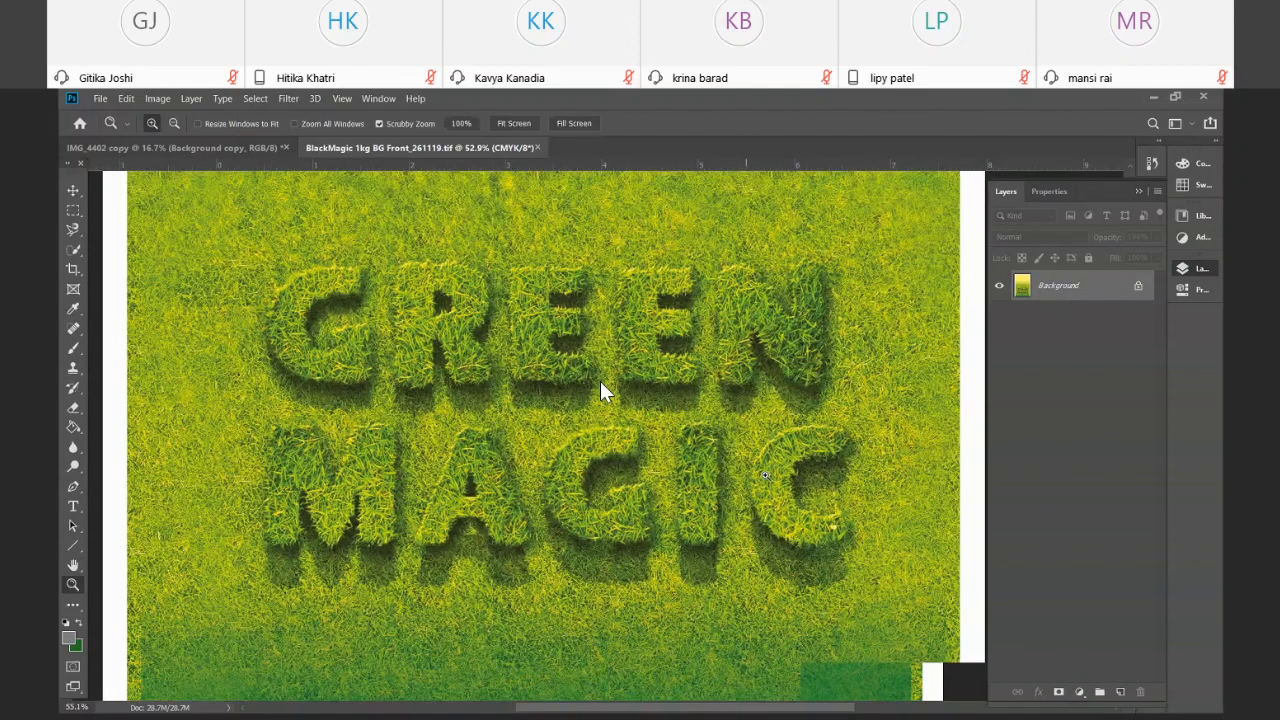
{"action": "scroll", "coordinate": [601, 383], "scroll_direction": "down", "scroll_amount": 2}
{"action": "scroll", "coordinate": [601, 391], "scroll_direction": "up", "scroll_amount": 2}
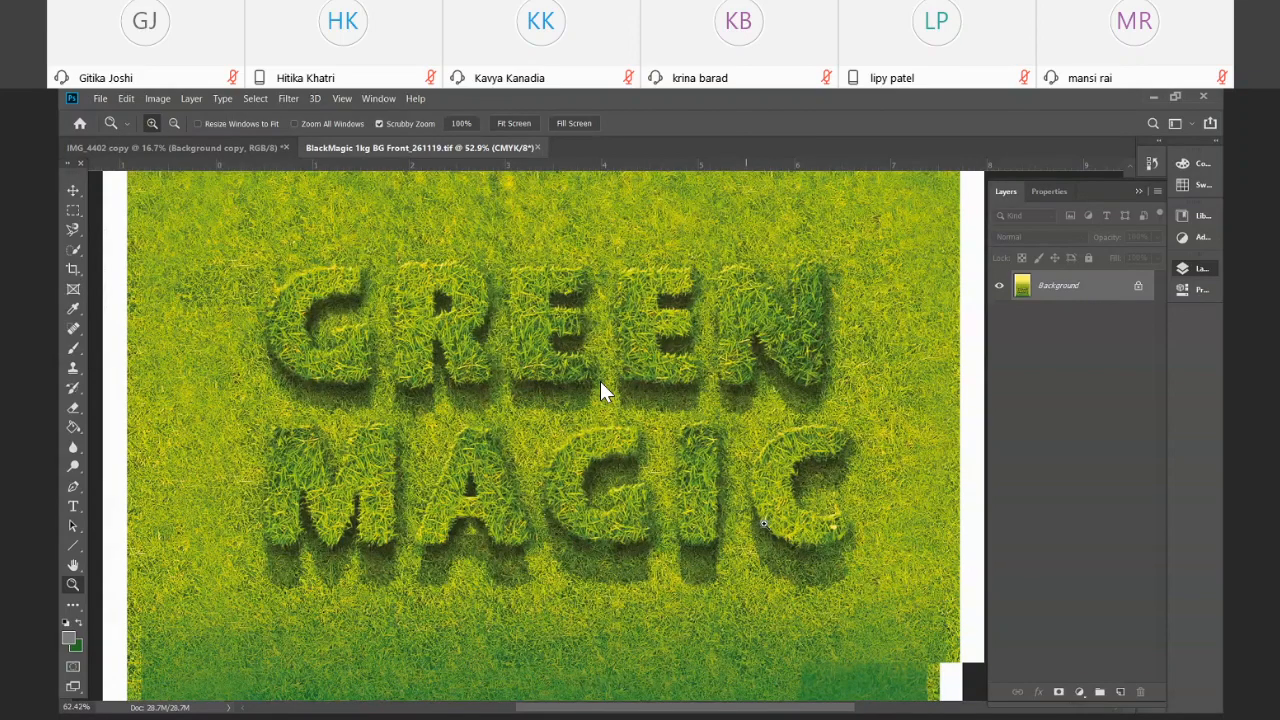
{"action": "scroll", "coordinate": [601, 391], "scroll_direction": "down", "scroll_amount": 3}
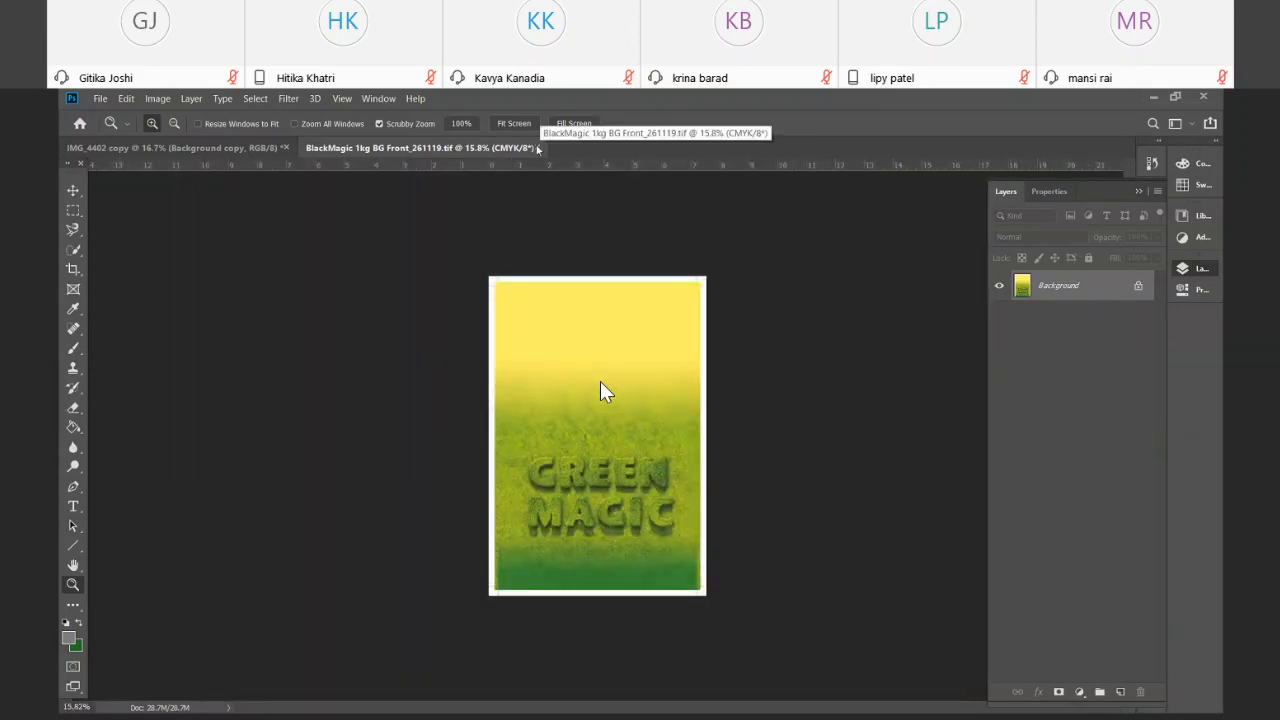
{"action": "left_click", "coordinate": [538, 148]}
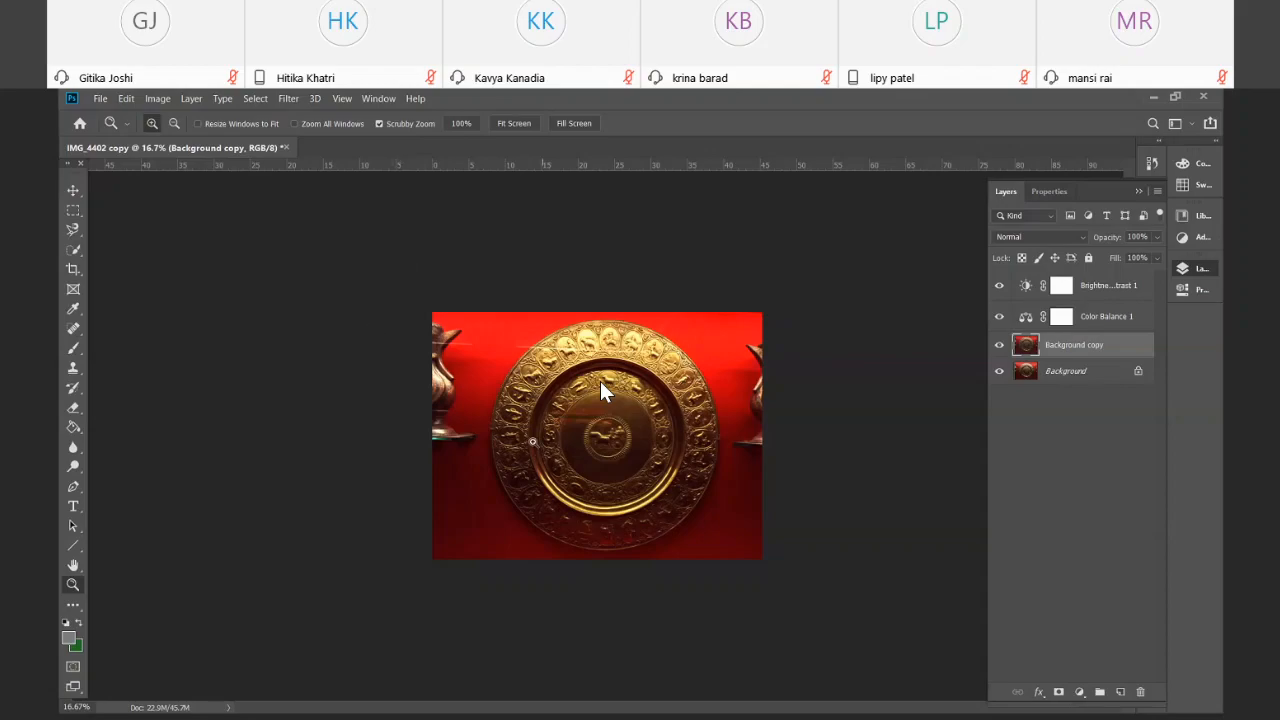
Start saving the IMG_4402 copy document with its layers and list the file formats available for it
{"action": "left_click", "coordinate": [104, 104]}
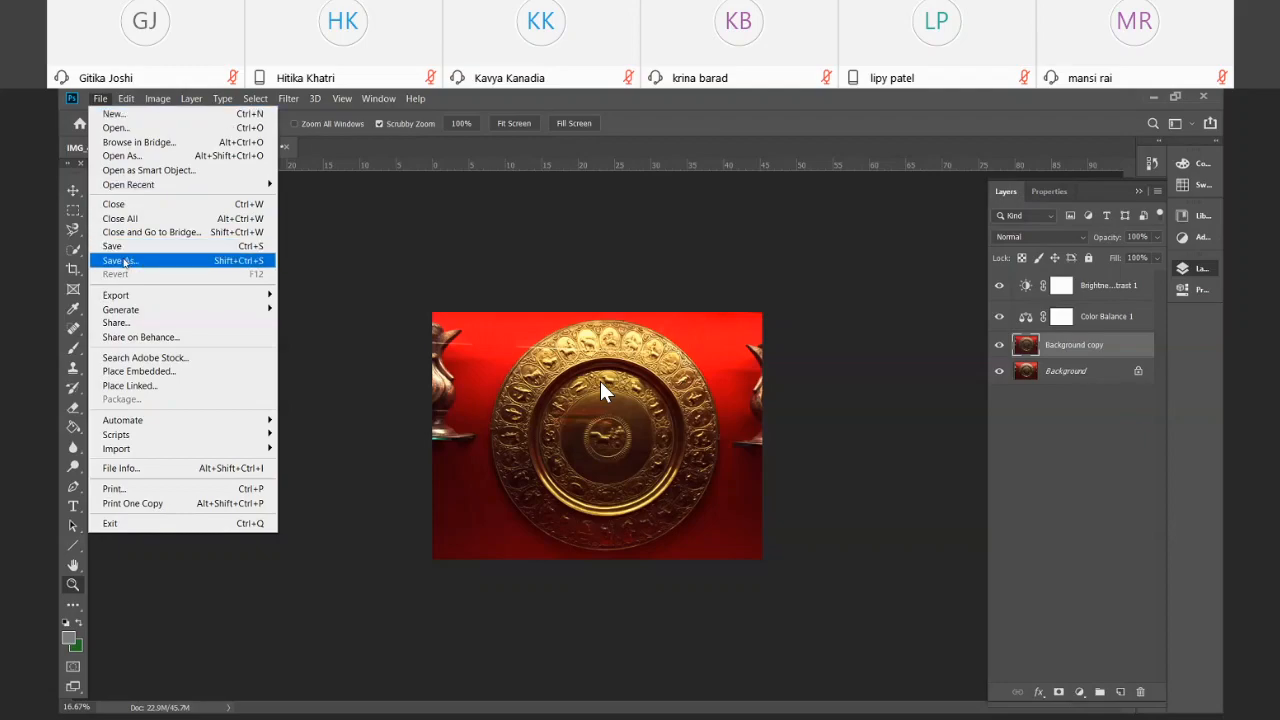
{"action": "mouse_move", "coordinate": [122, 298]}
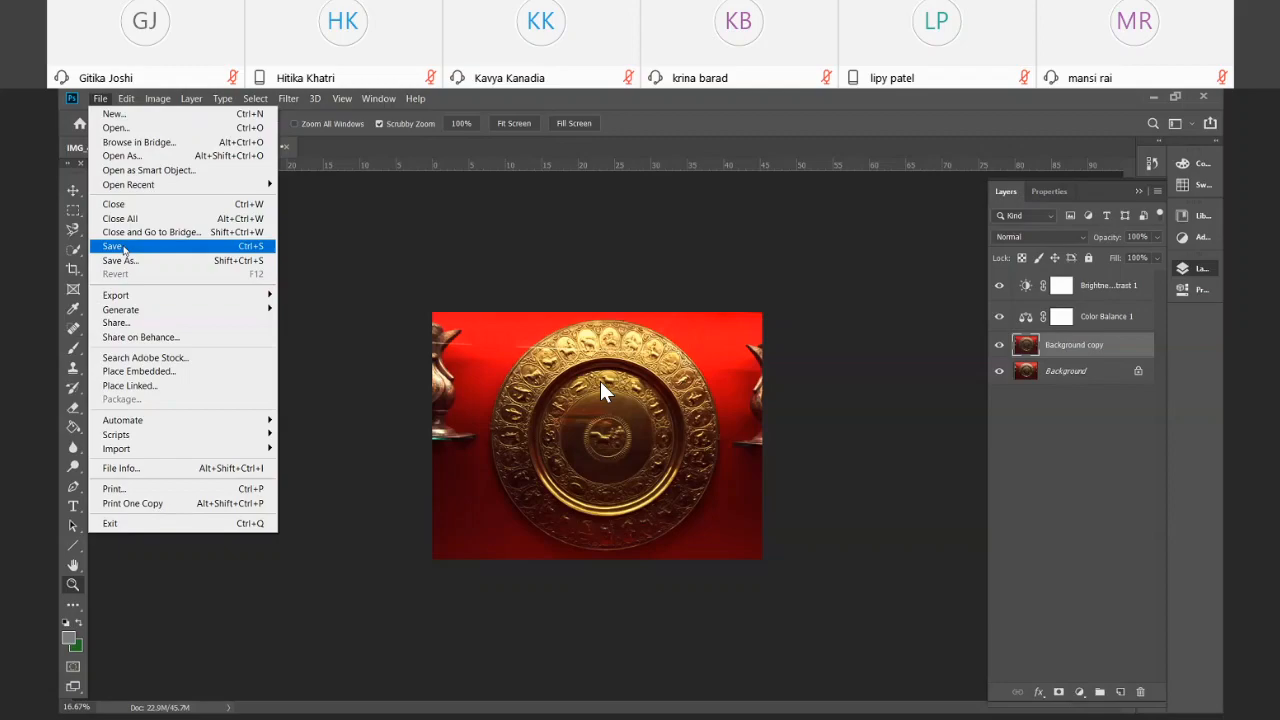
{"action": "left_click", "coordinate": [124, 248]}
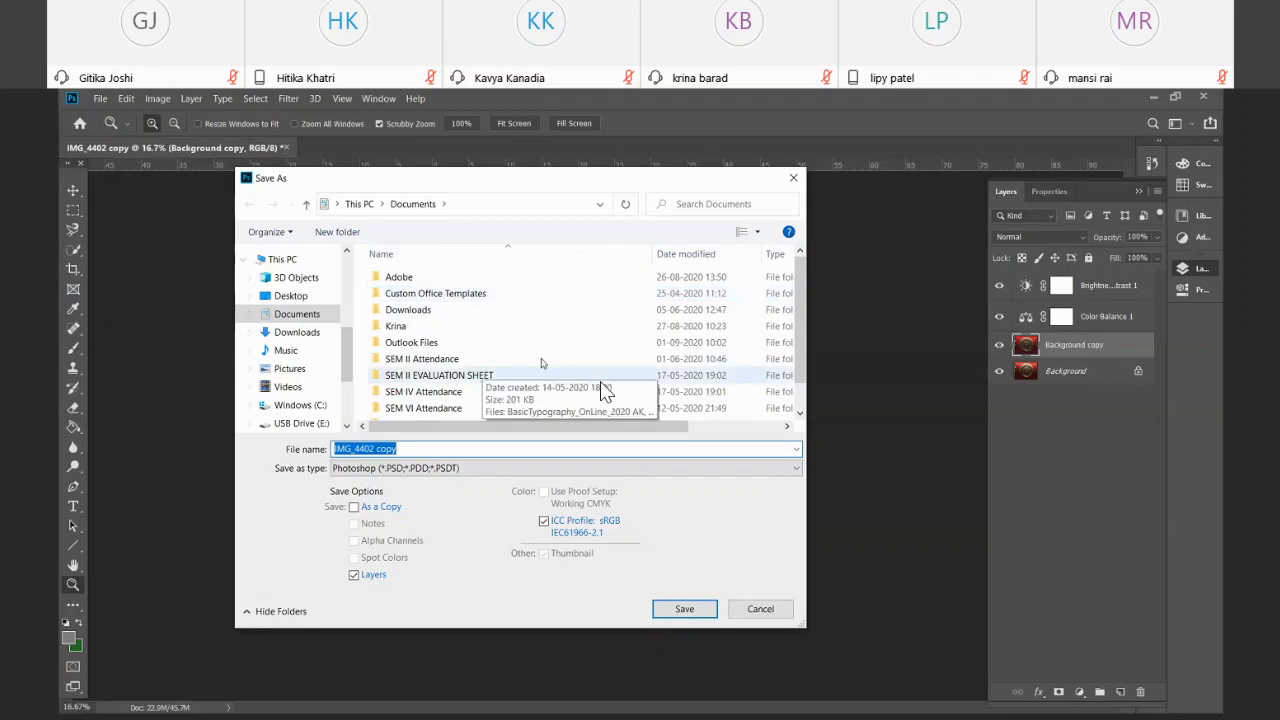
{"action": "left_click_drag", "start_coordinate": [348, 354], "coordinate": [350, 281]}
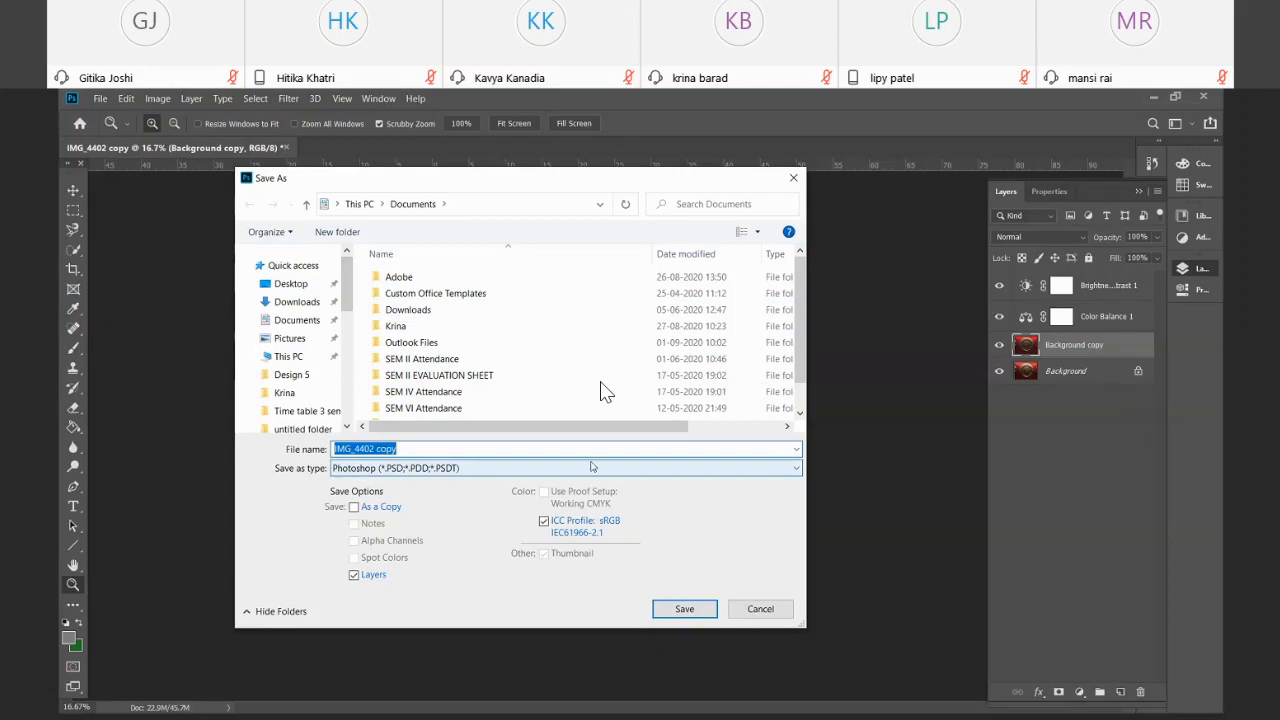
{"action": "left_click", "coordinate": [797, 469]}
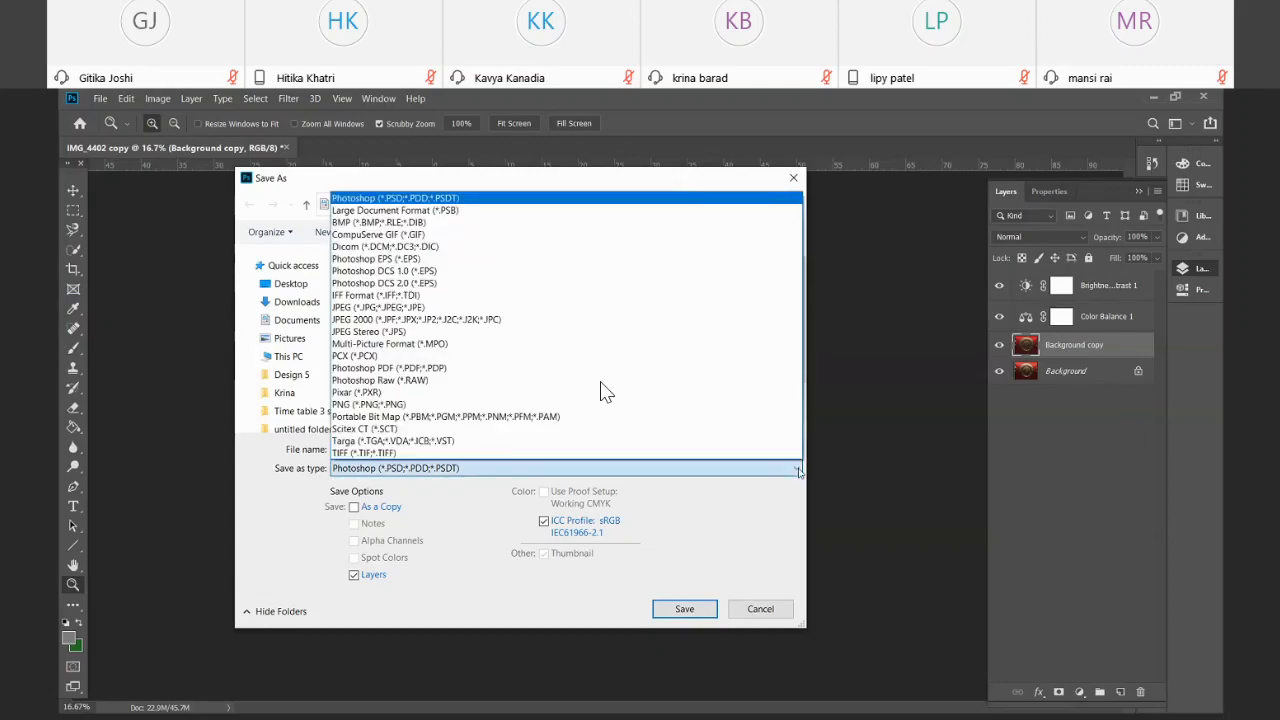
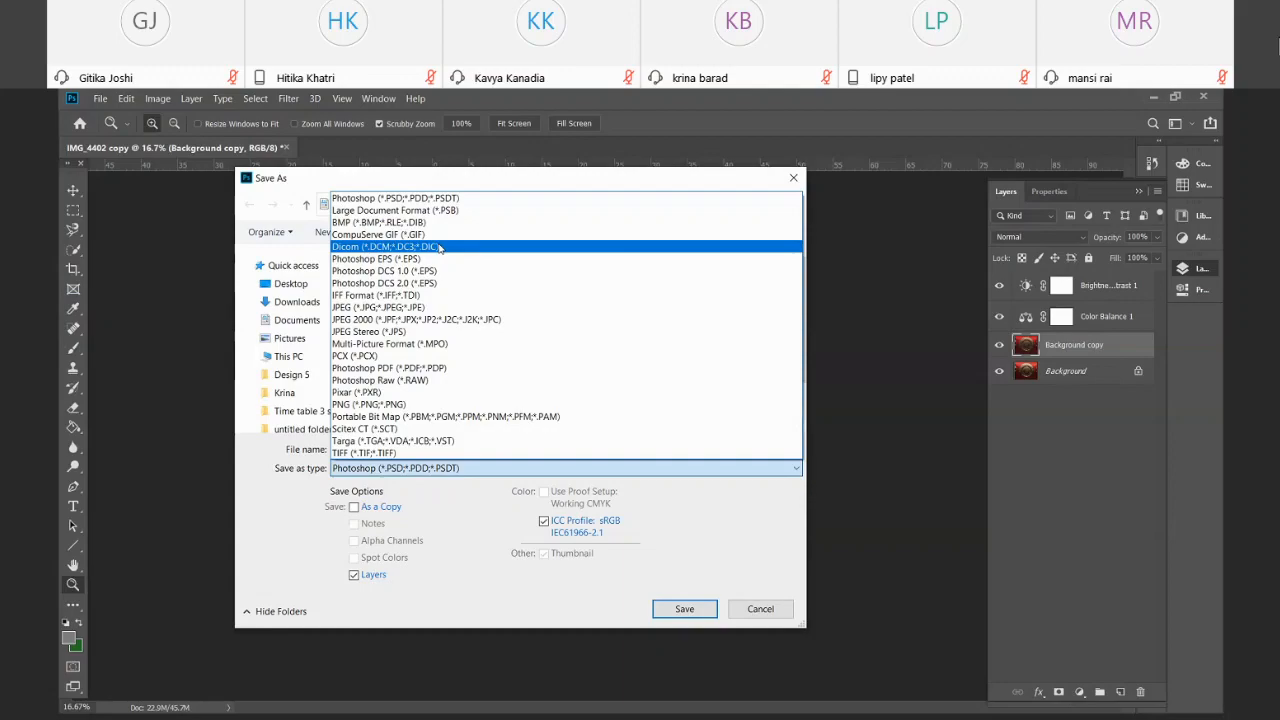
{"action": "left_click", "coordinate": [1274, 45]}
{"action": "left_click", "coordinate": [1270, 45]}
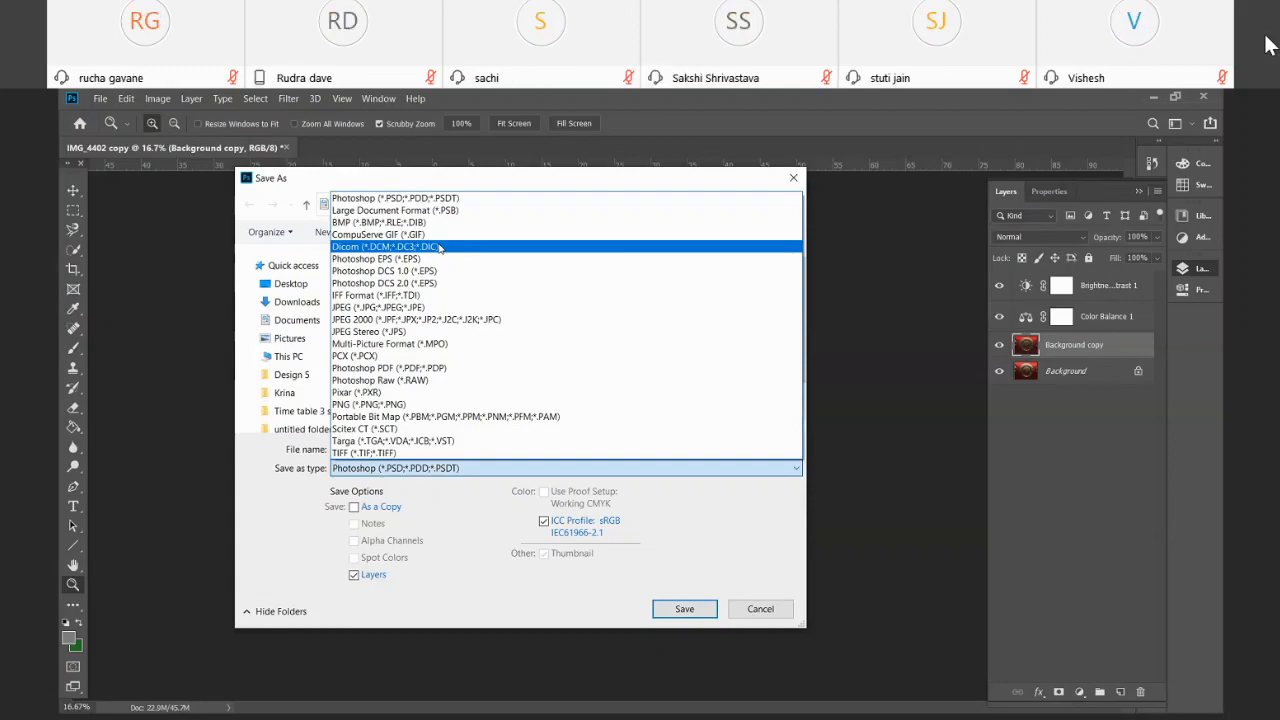
{"action": "left_click", "coordinate": [1270, 45]}
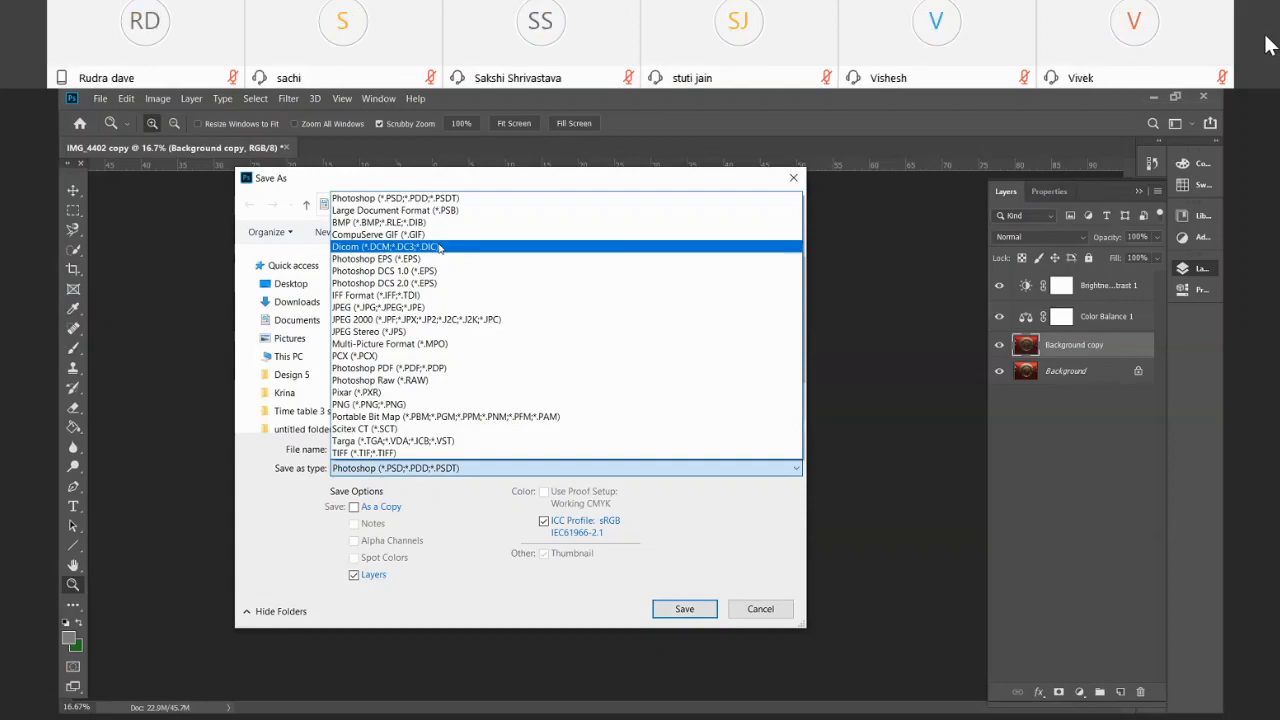
{"action": "left_click", "coordinate": [24, 32]}
{"action": "left_click", "coordinate": [24, 32]}
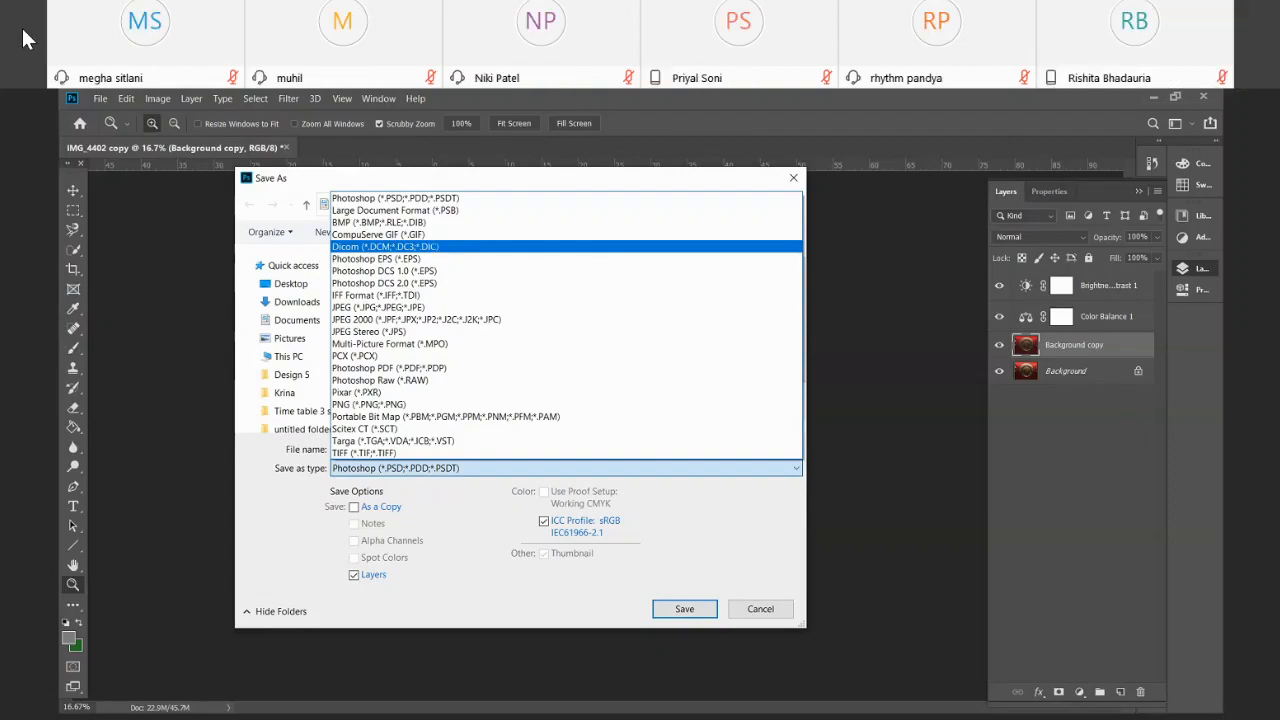
{"action": "left_click", "coordinate": [24, 32]}
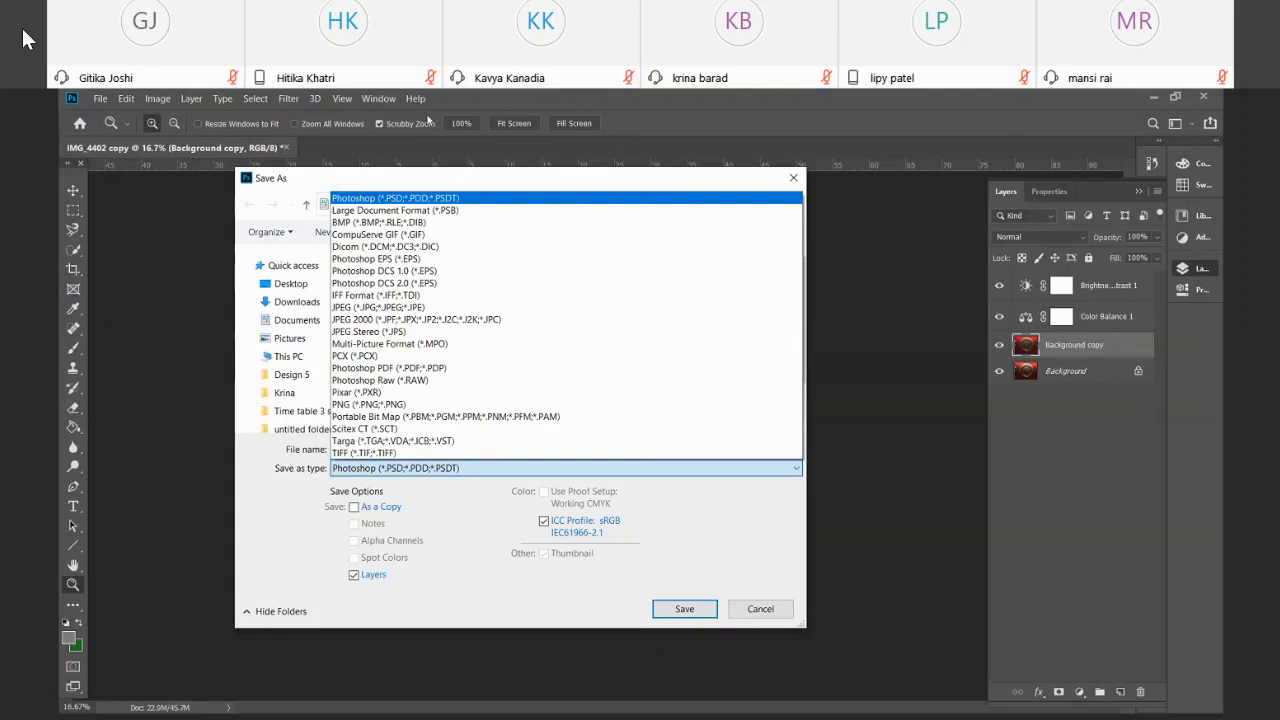
{"action": "left_click", "coordinate": [24, 32]}
{"action": "left_click", "coordinate": [24, 32]}
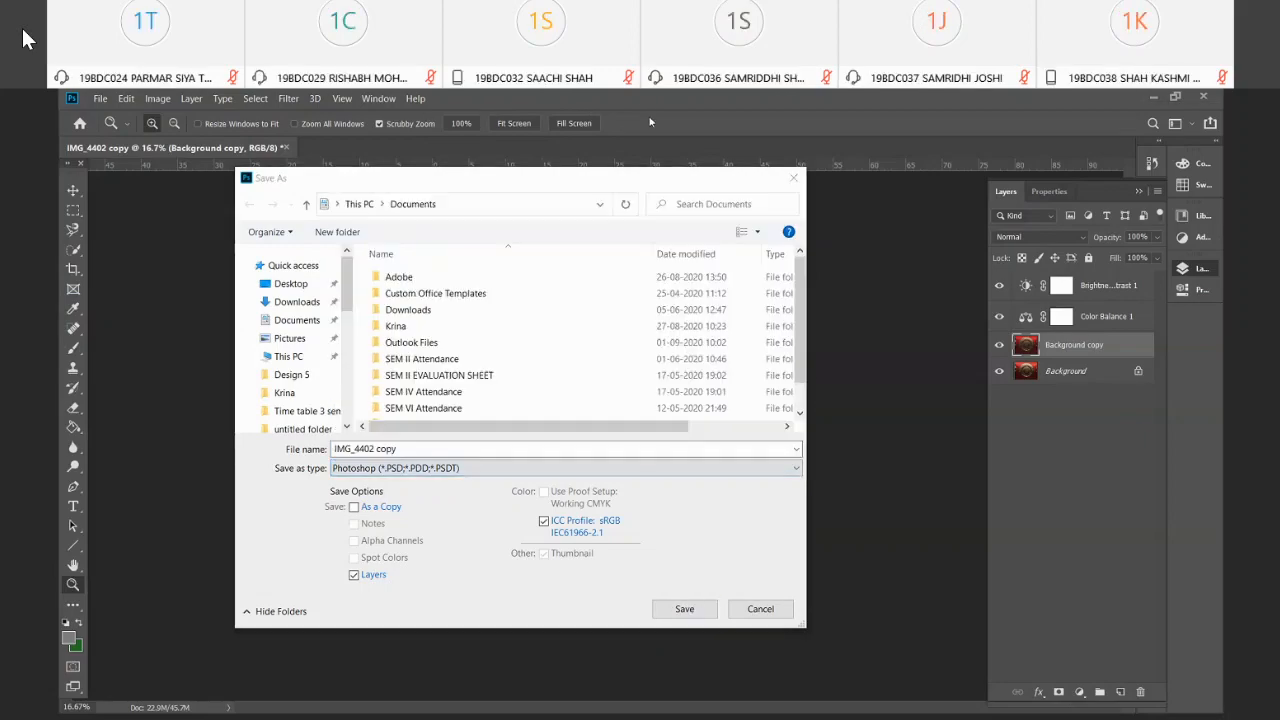
{"action": "left_click", "coordinate": [24, 32]}
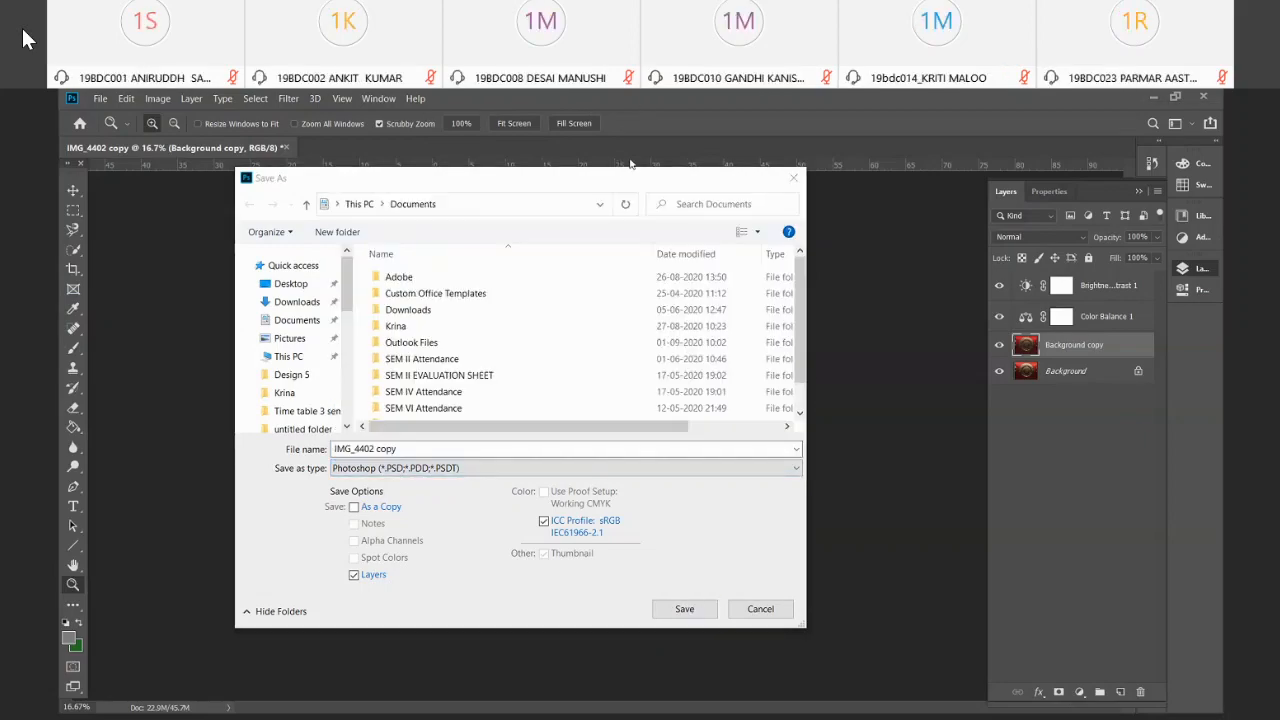
{"action": "left_click", "coordinate": [24, 32]}
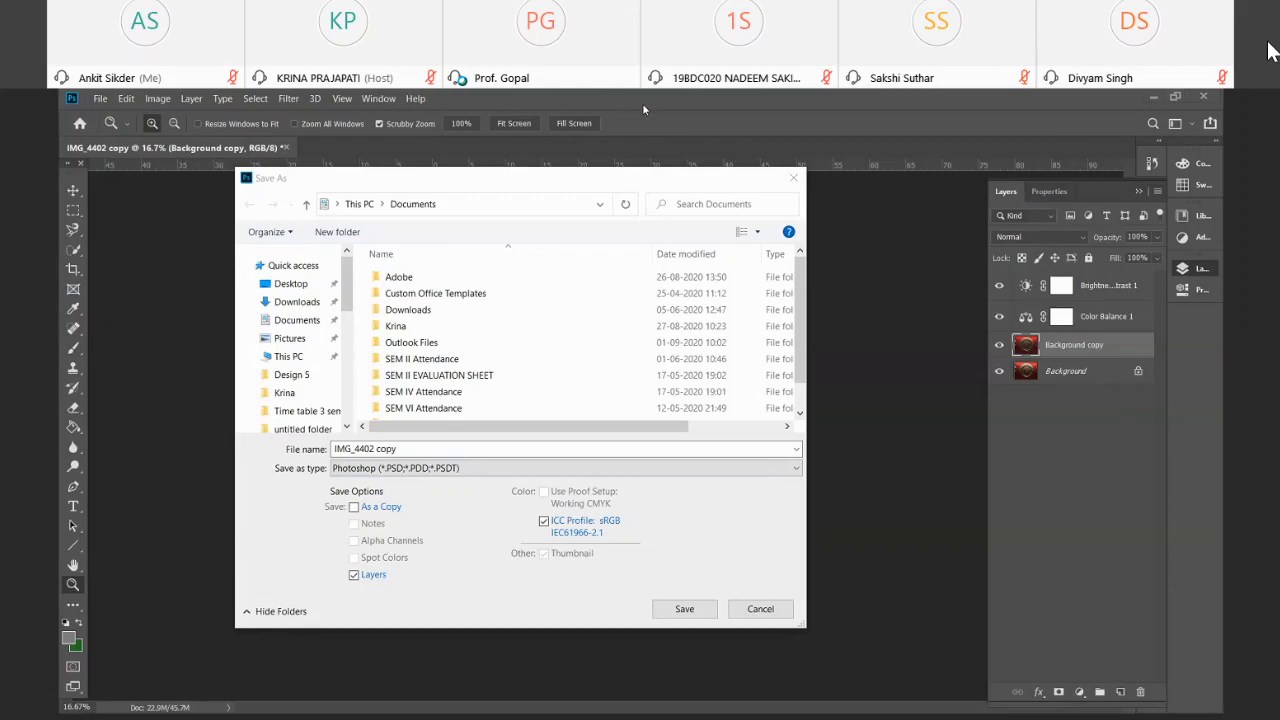
{"action": "left_click", "coordinate": [1268, 44]}
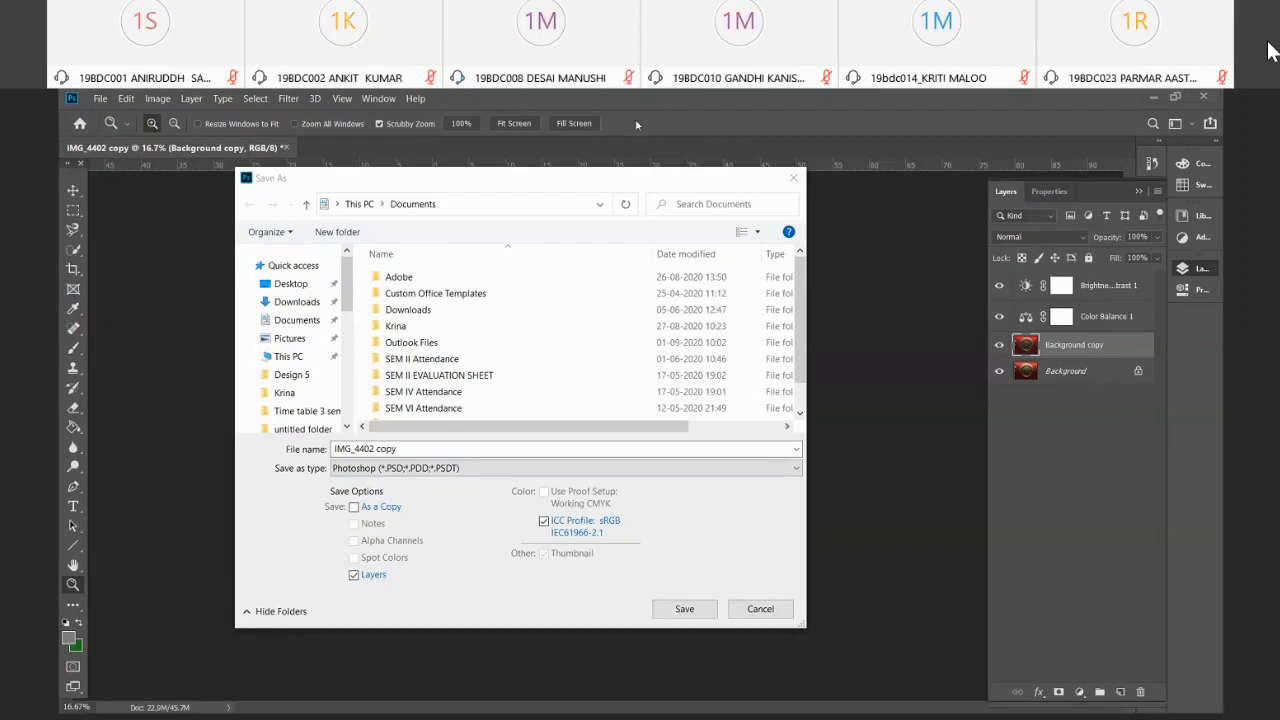
{"action": "left_click", "coordinate": [1270, 50]}
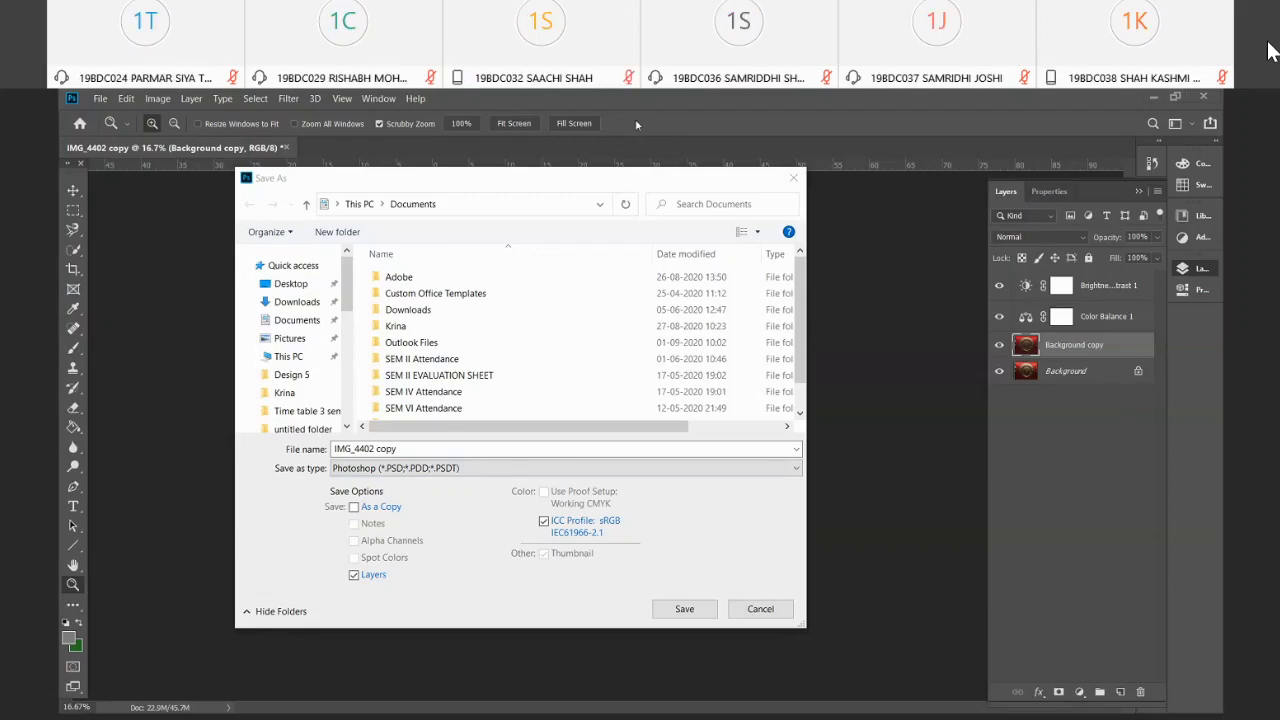
{"action": "left_click", "coordinate": [1270, 50]}
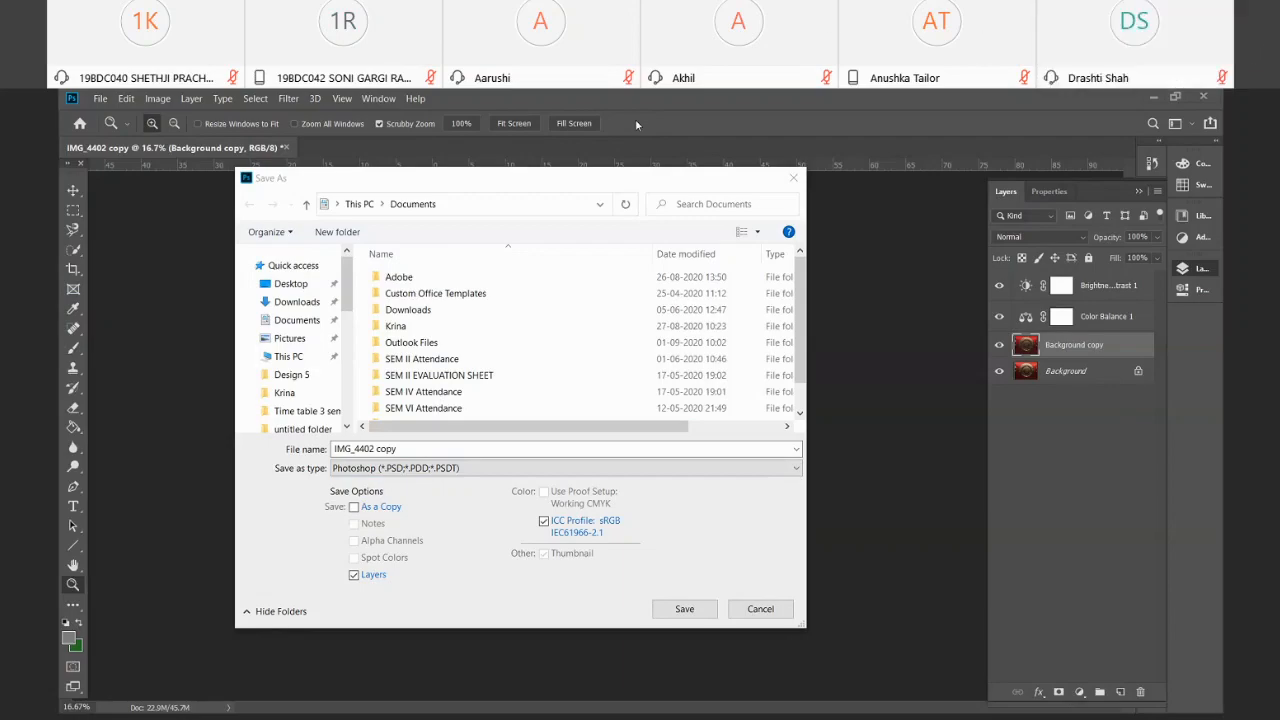
{"action": "left_click", "coordinate": [10, 48]}
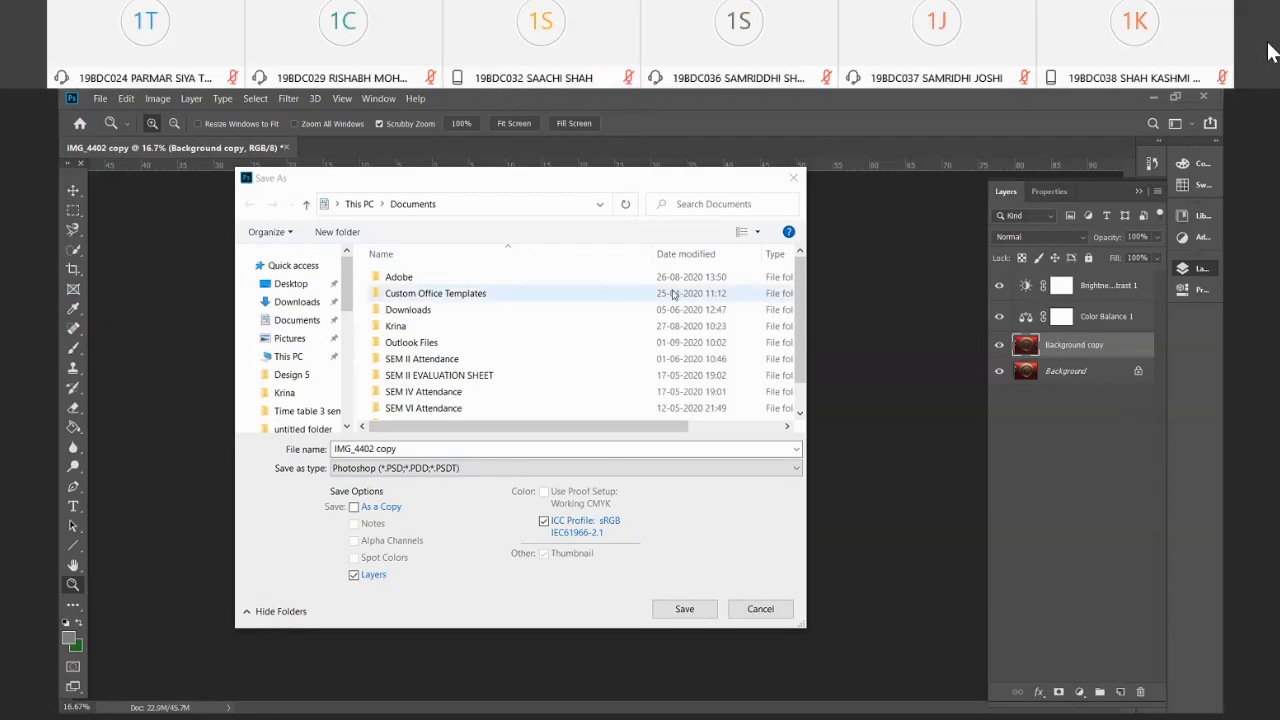
{"action": "left_click", "coordinate": [1270, 50]}
{"action": "left_click", "coordinate": [1270, 50]}
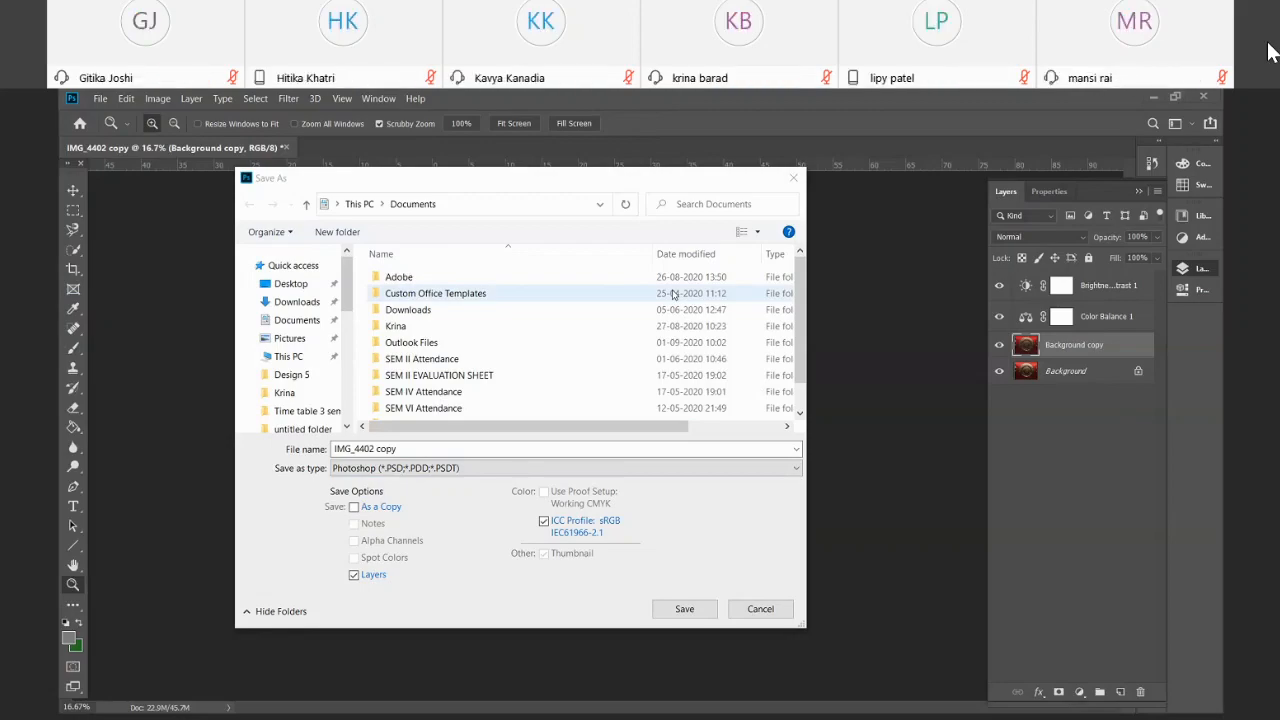
{"action": "left_click", "coordinate": [1270, 52]}
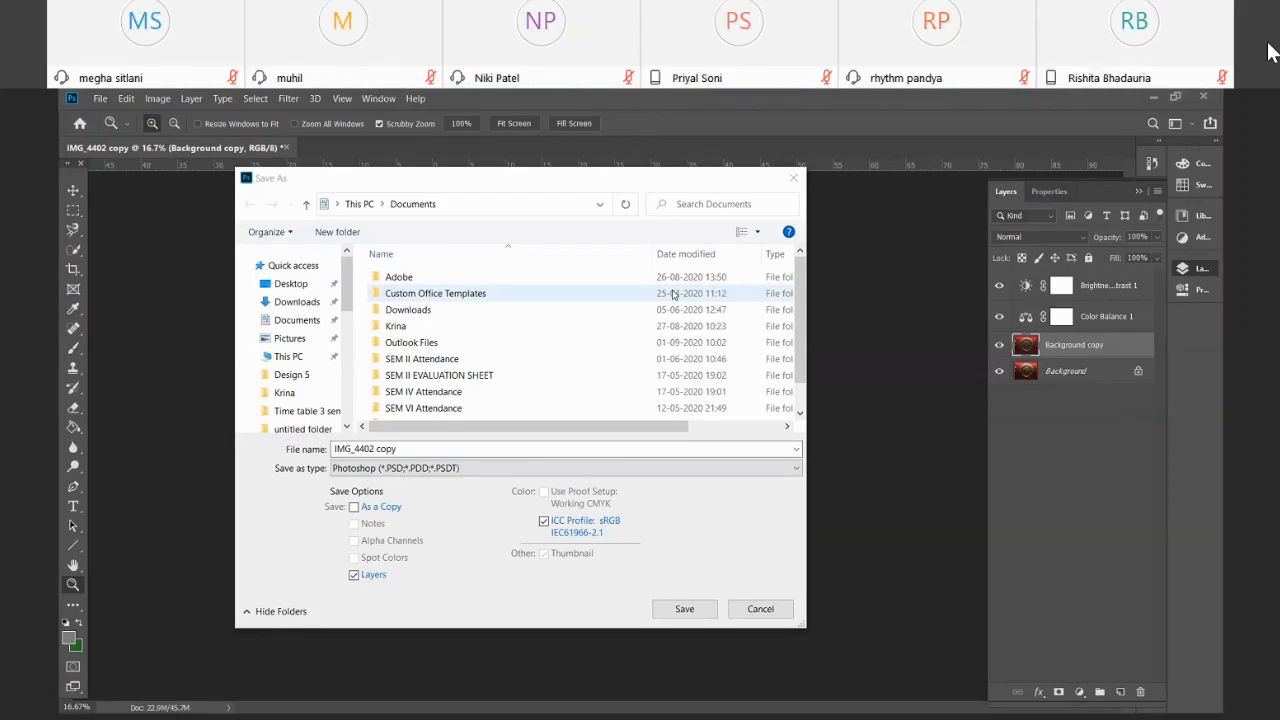
{"action": "left_click", "coordinate": [1272, 52]}
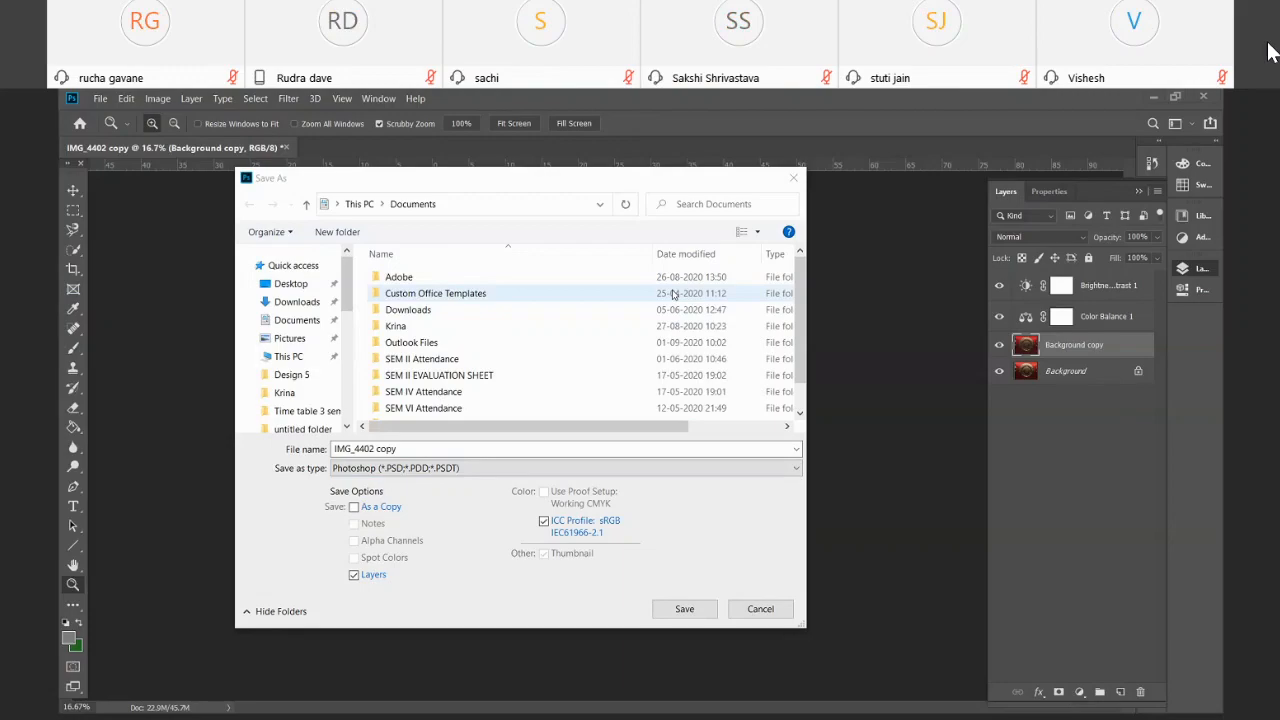
{"action": "left_click", "coordinate": [1270, 52]}
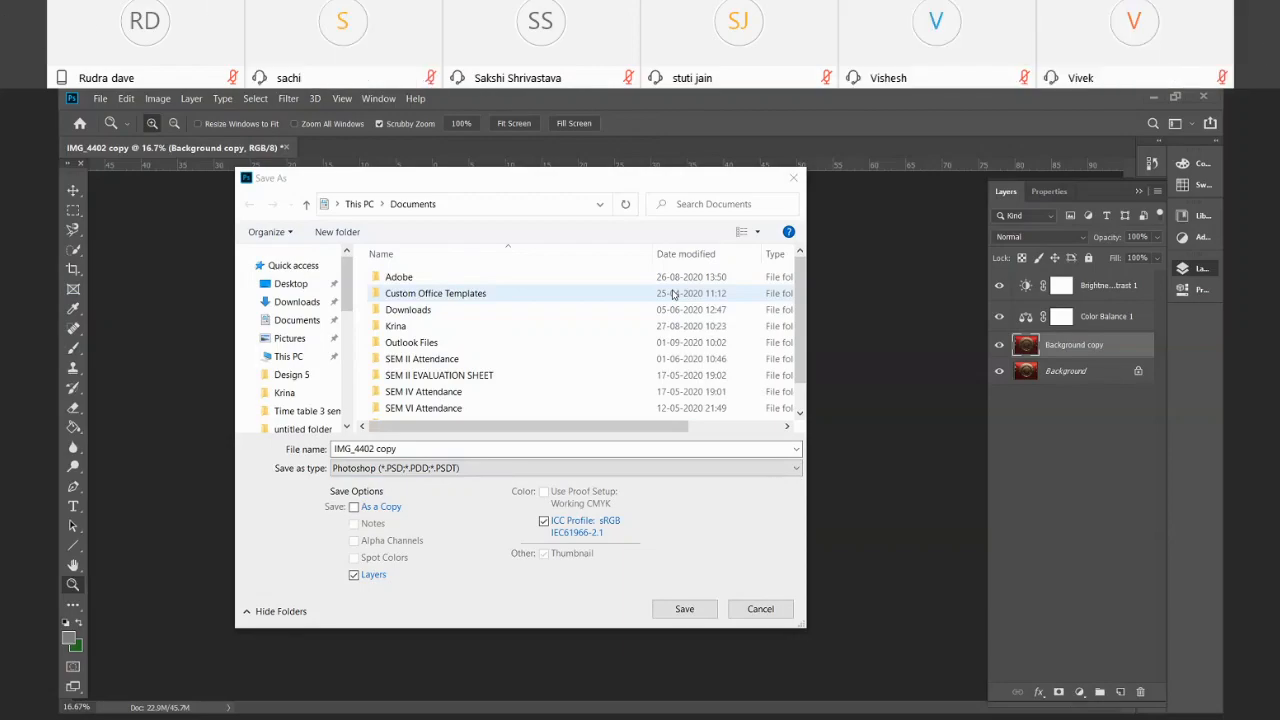
{"action": "left_click", "coordinate": [14, 44]}
{"action": "left_click", "coordinate": [14, 44]}
{"action": "left_click", "coordinate": [14, 44]}
{"action": "left_click", "coordinate": [14, 44]}
{"action": "left_click", "coordinate": [14, 44]}
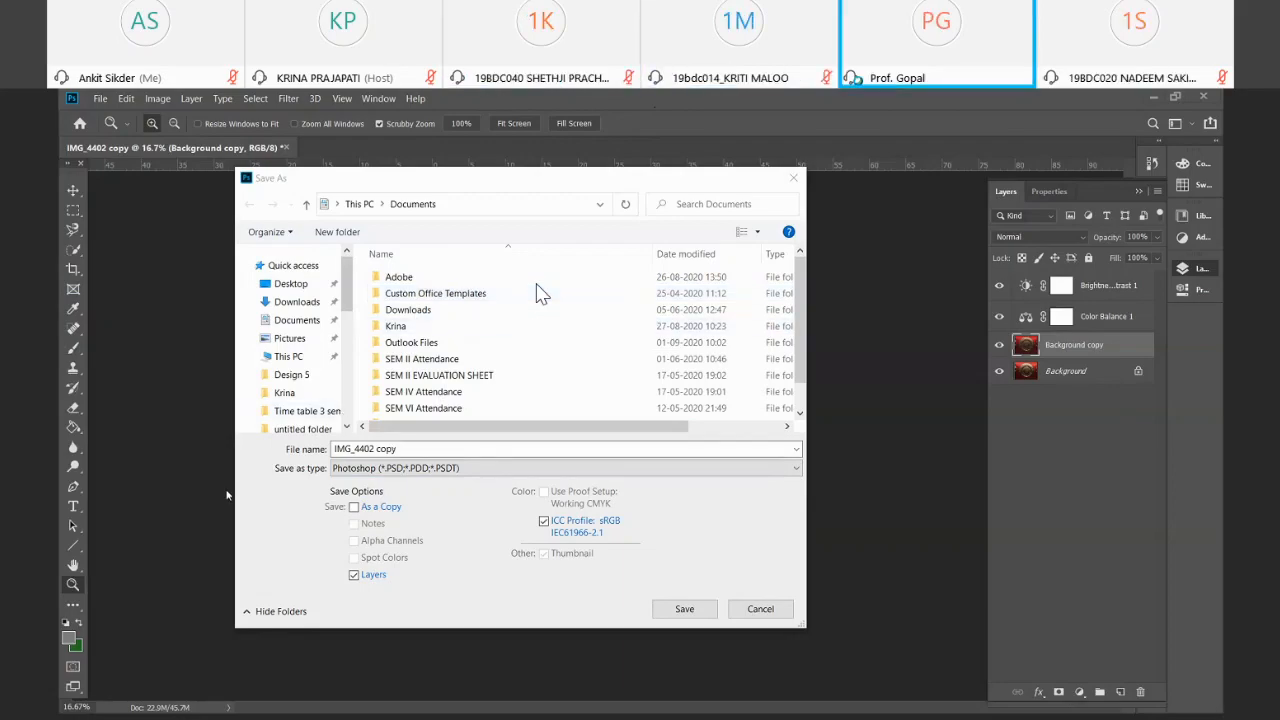
Choose Photoshop (*.PSD;*.PDD;*.PSDT) as the file format for saving IMG_4402 copy
{"action": "left_click", "coordinate": [798, 470]}
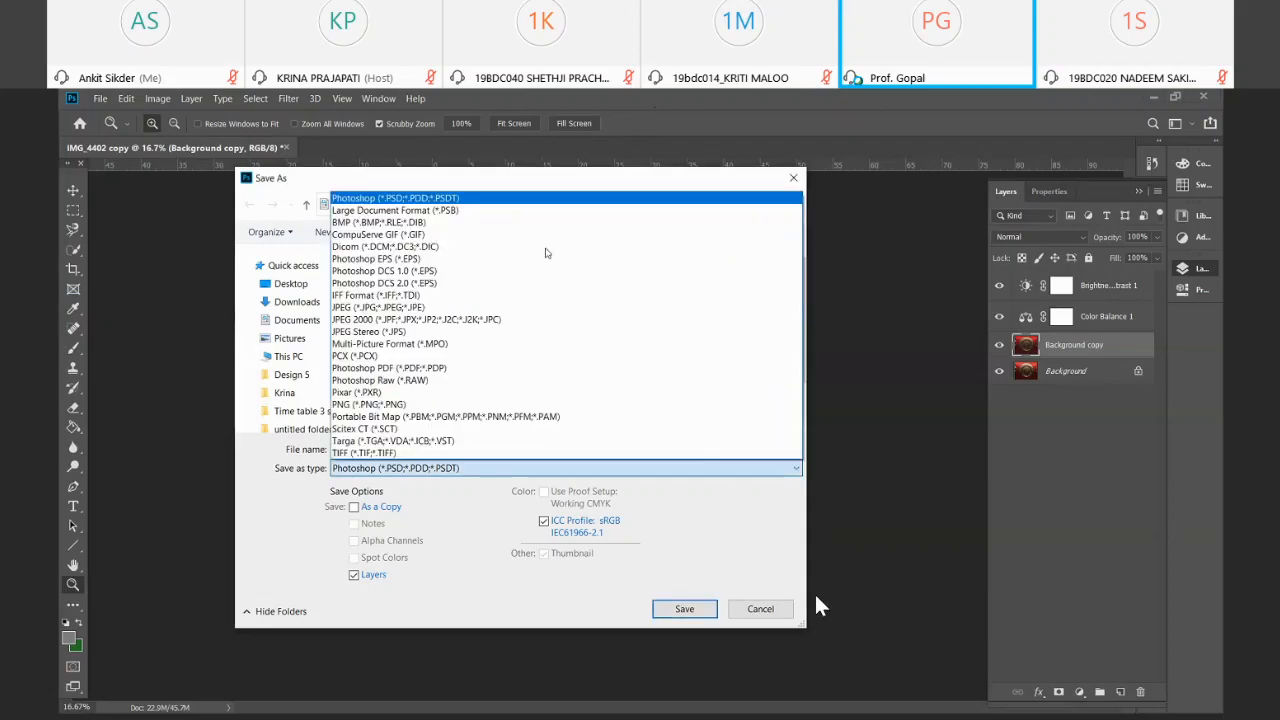
{"action": "left_click", "coordinate": [724, 691]}
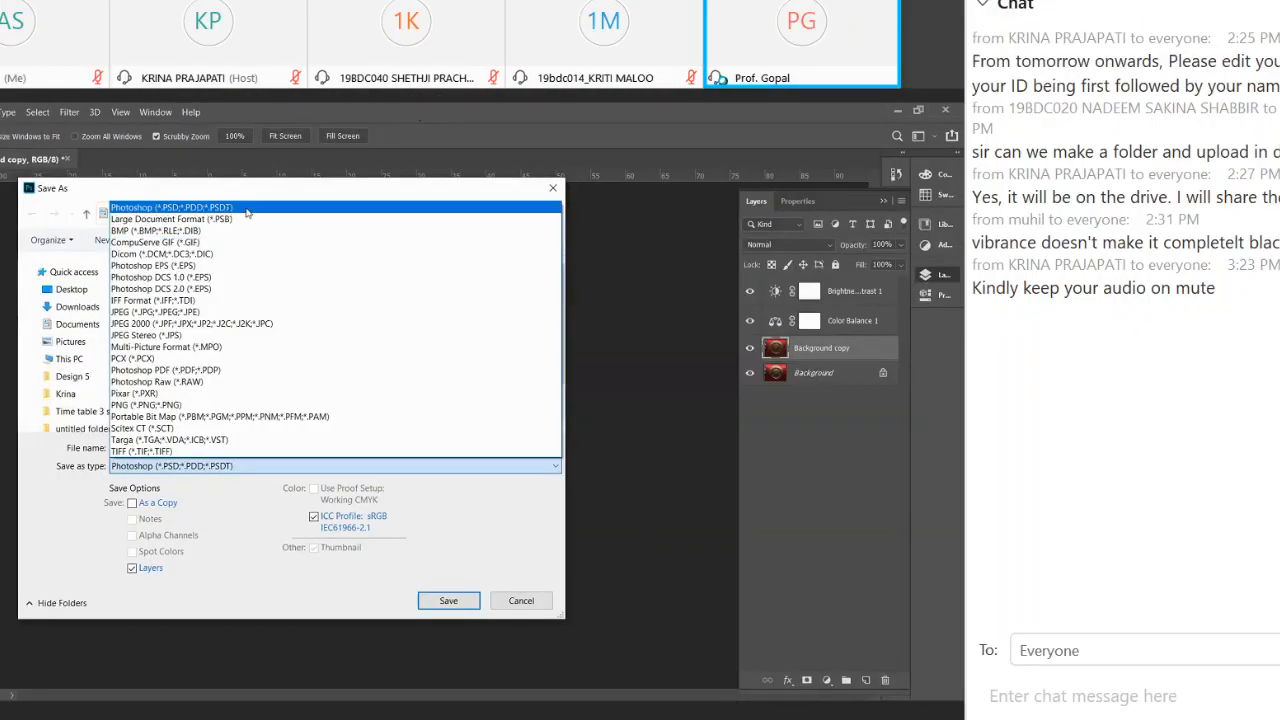
{"action": "left_click", "coordinate": [982, 4]}
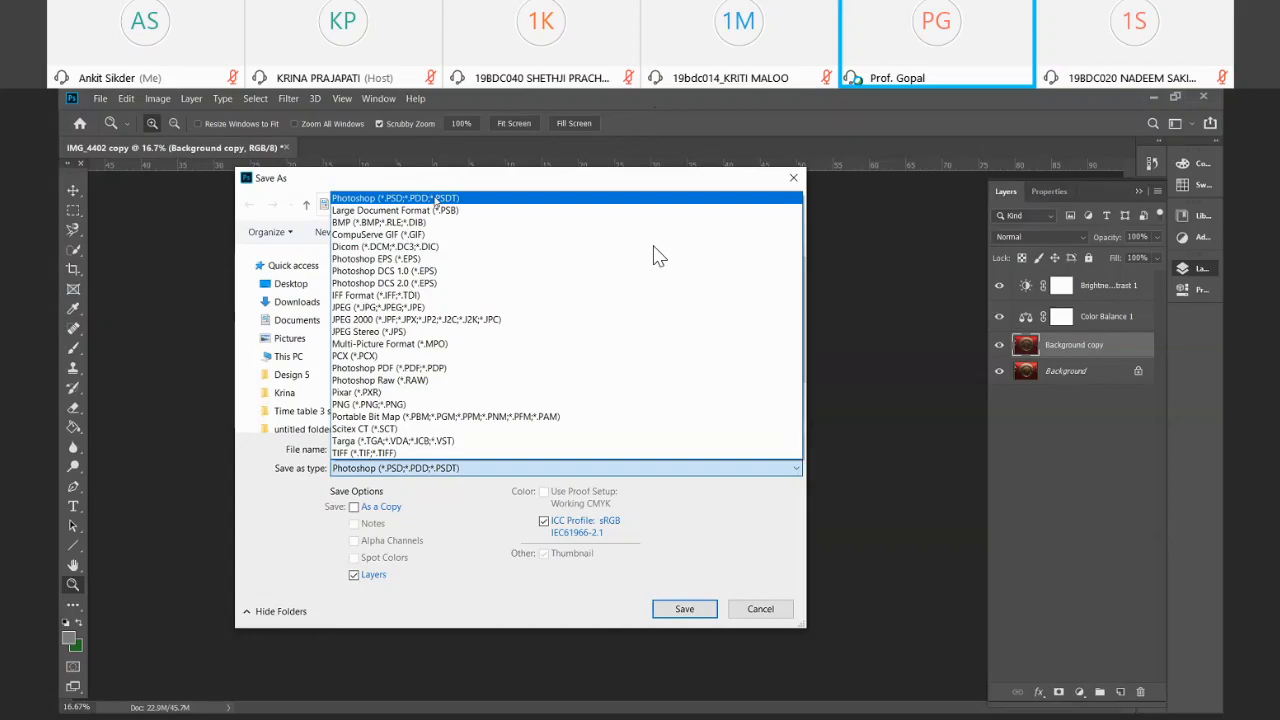
{"action": "left_click", "coordinate": [436, 200]}
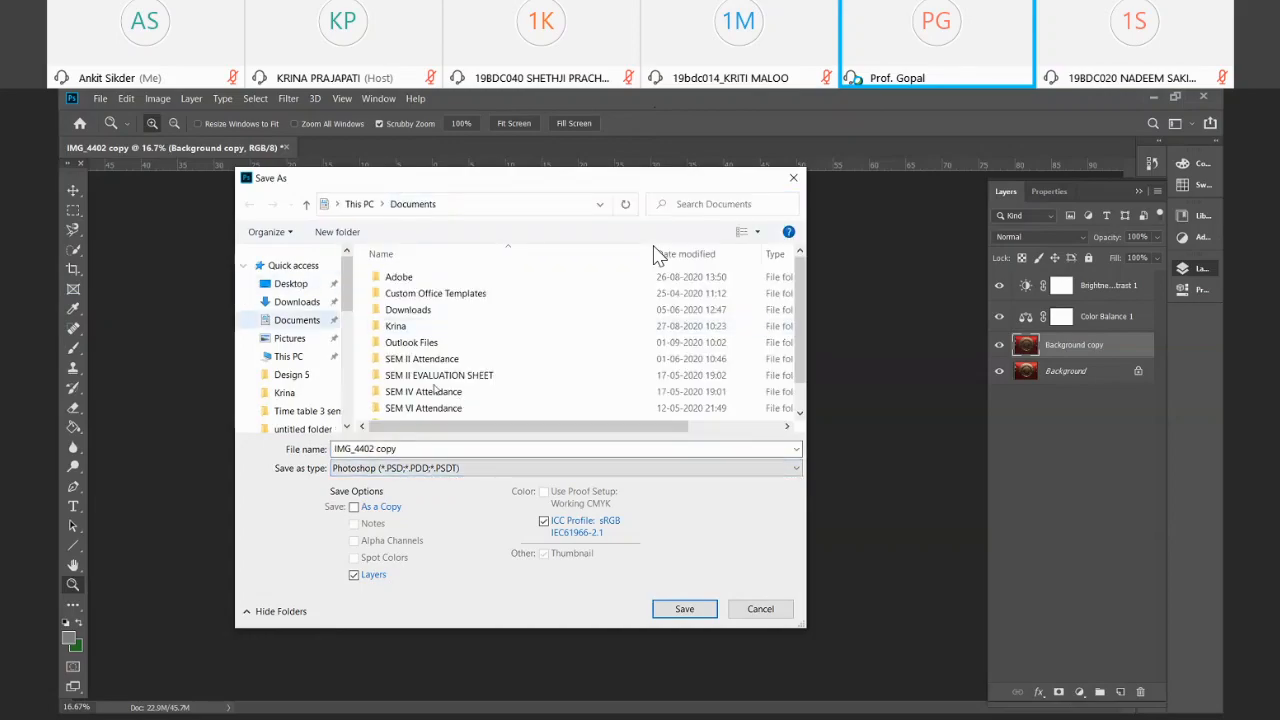
Save the layered IMG_4402 copy as a PSD in untitled folder on USB Drive (E:) with Maximize Compatibility on
{"action": "scroll", "coordinate": [340, 381], "scroll_direction": "down", "scroll_amount": 4}
{"action": "scroll", "coordinate": [340, 381], "scroll_direction": "down", "scroll_amount": 2}
{"action": "mouse_move", "coordinate": [344, 413]}
{"action": "left_mouse_down"}
{"action": "mouse_move", "coordinate": [347, 381]}
{"action": "mouse_move", "coordinate": [346, 410]}
{"action": "left_mouse_up"}
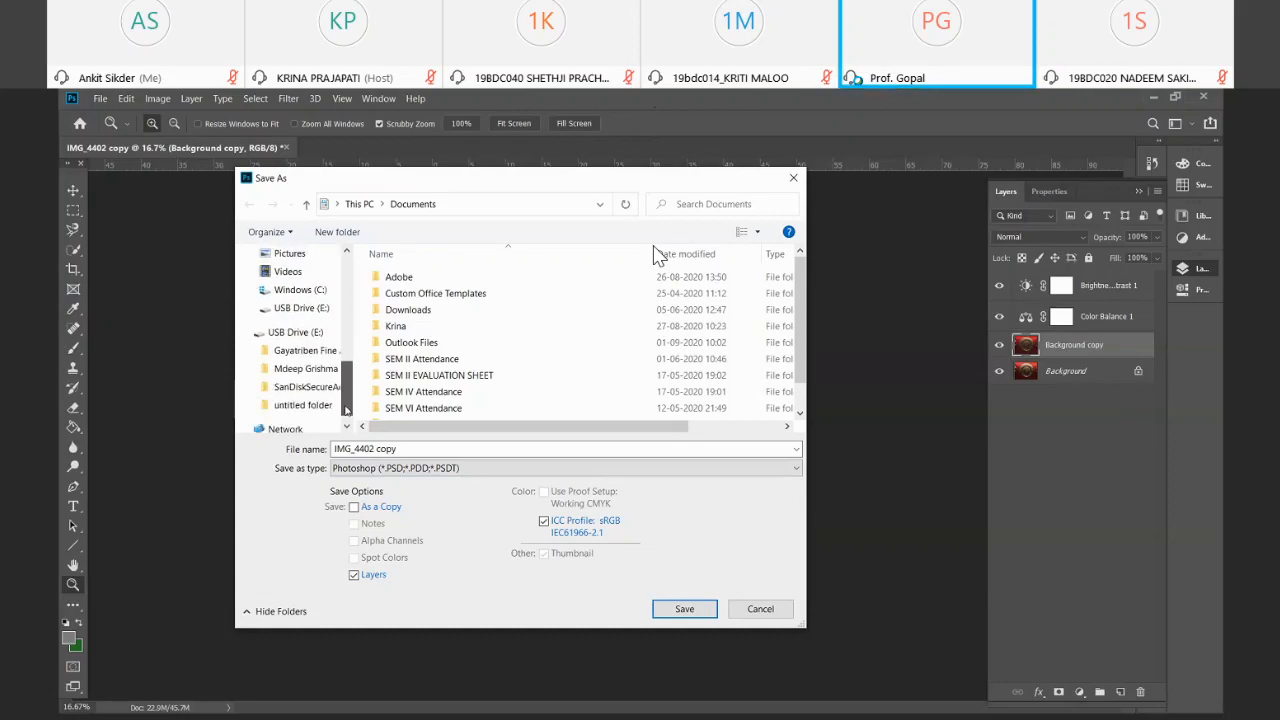
{"action": "left_click", "coordinate": [295, 331]}
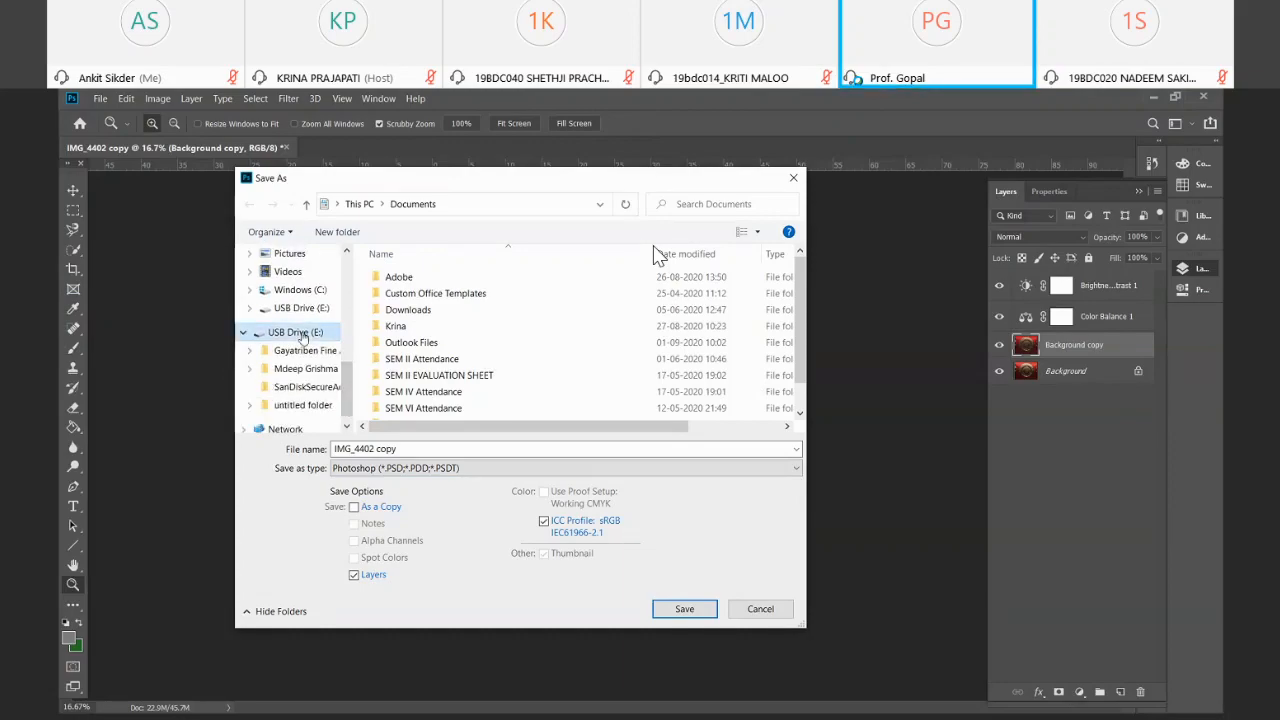
{"action": "double_click", "coordinate": [413, 326]}
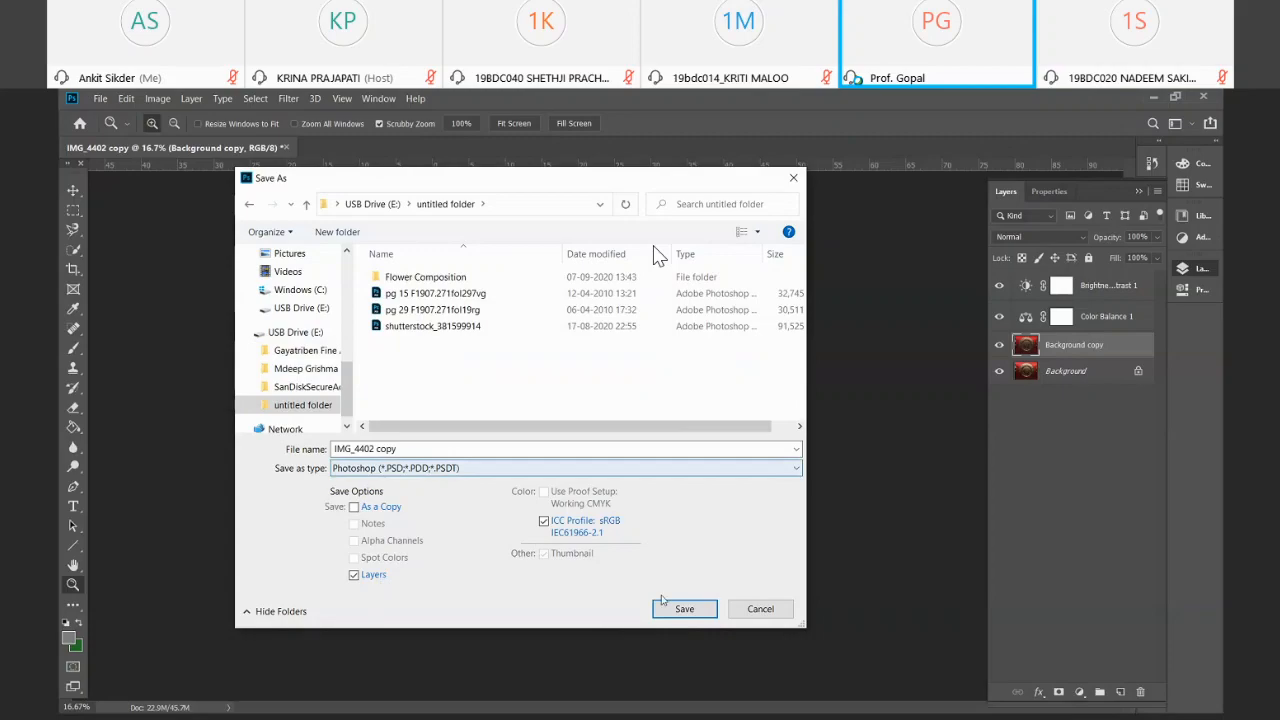
{"action": "left_click", "coordinate": [686, 610]}
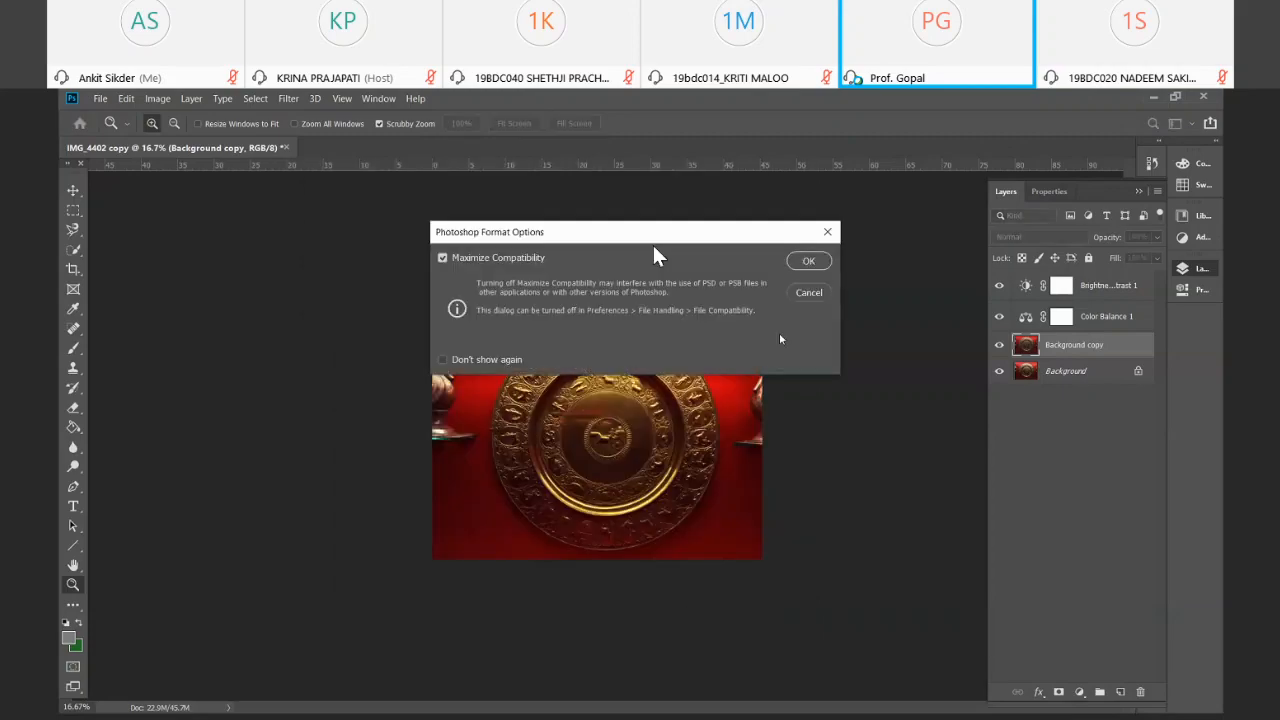
{"action": "left_click", "coordinate": [809, 261]}
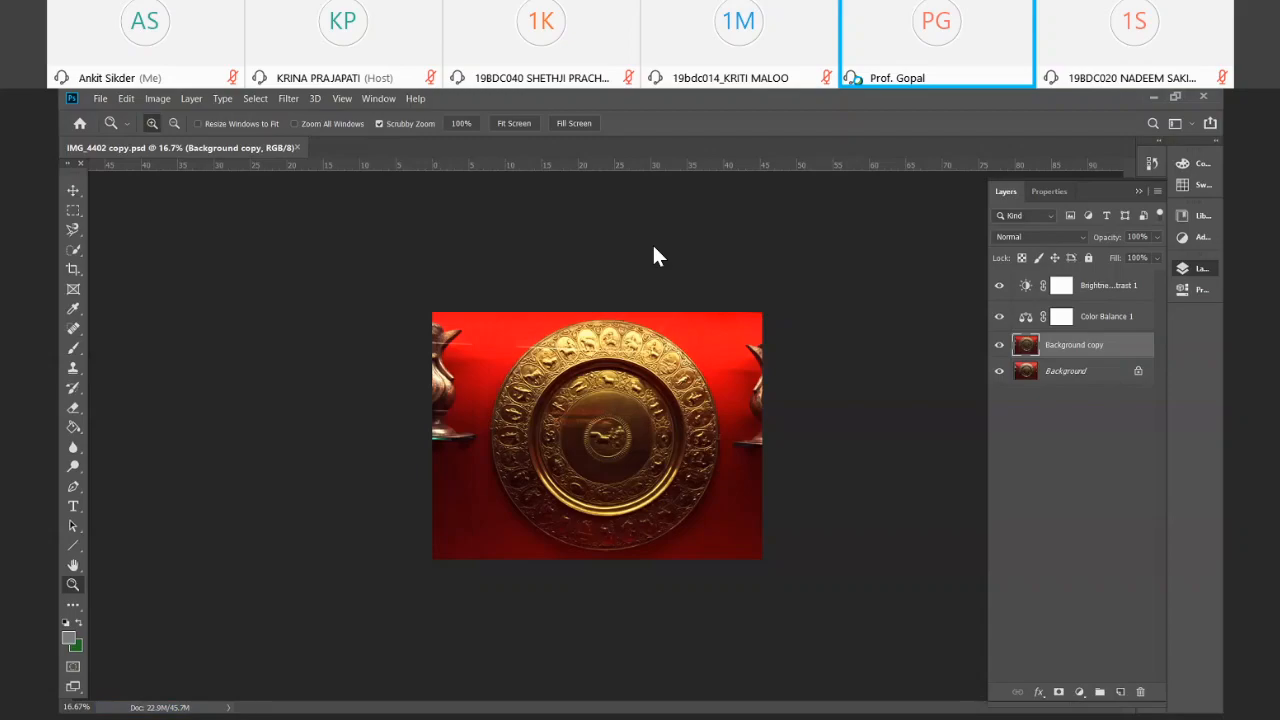
Close IMG_4402 copy.psd and reopen it from the saved file
{"action": "key", "text": "alt+Tab"}
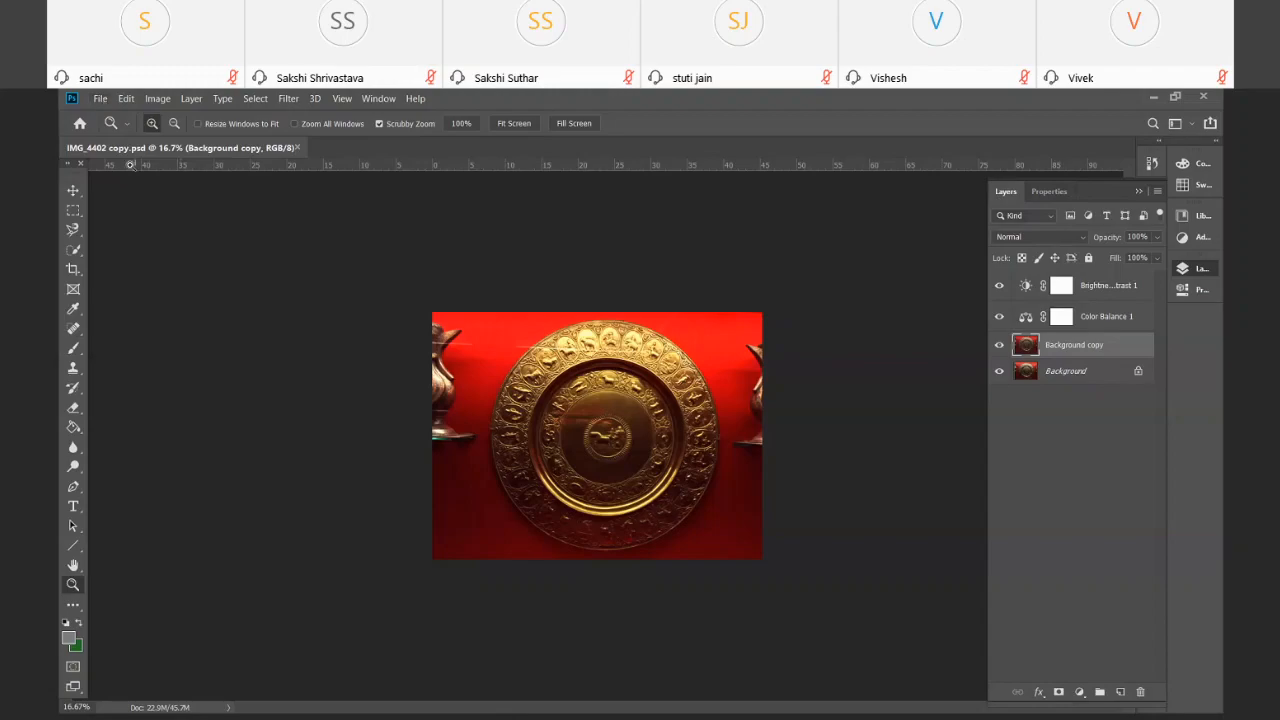
{"action": "left_click", "coordinate": [298, 149]}
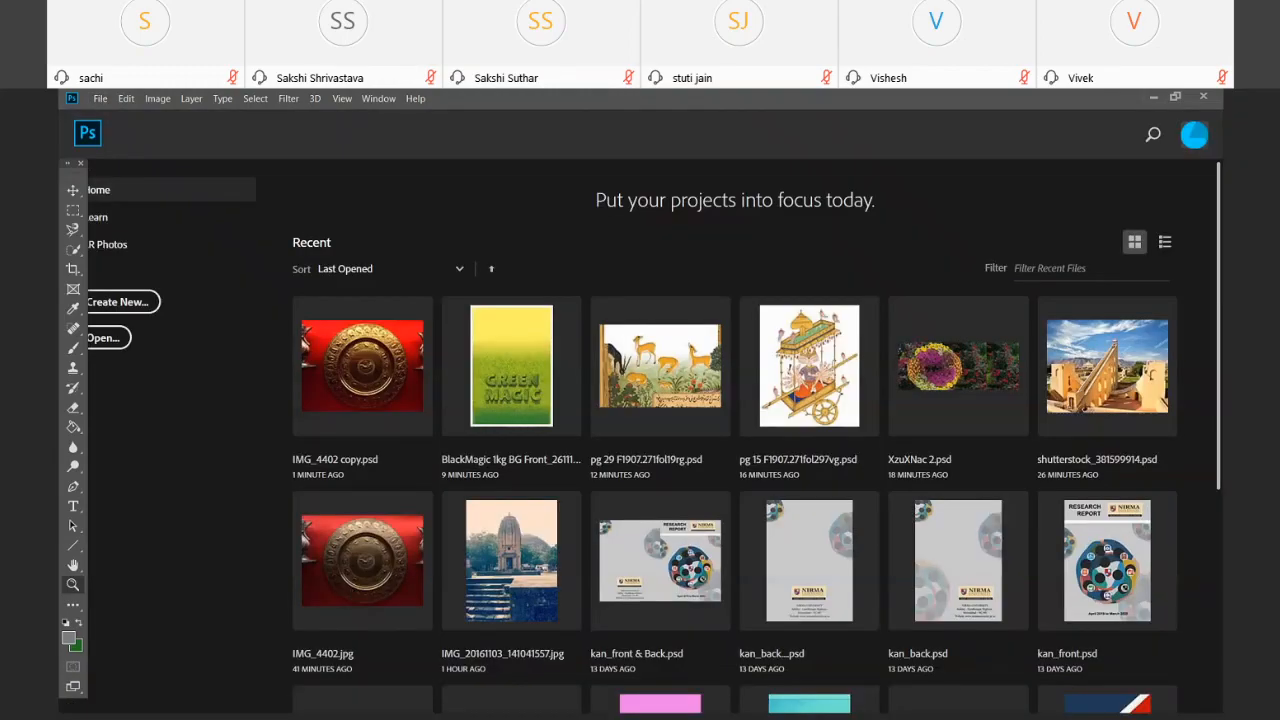
{"action": "left_click", "coordinate": [248, 558]}
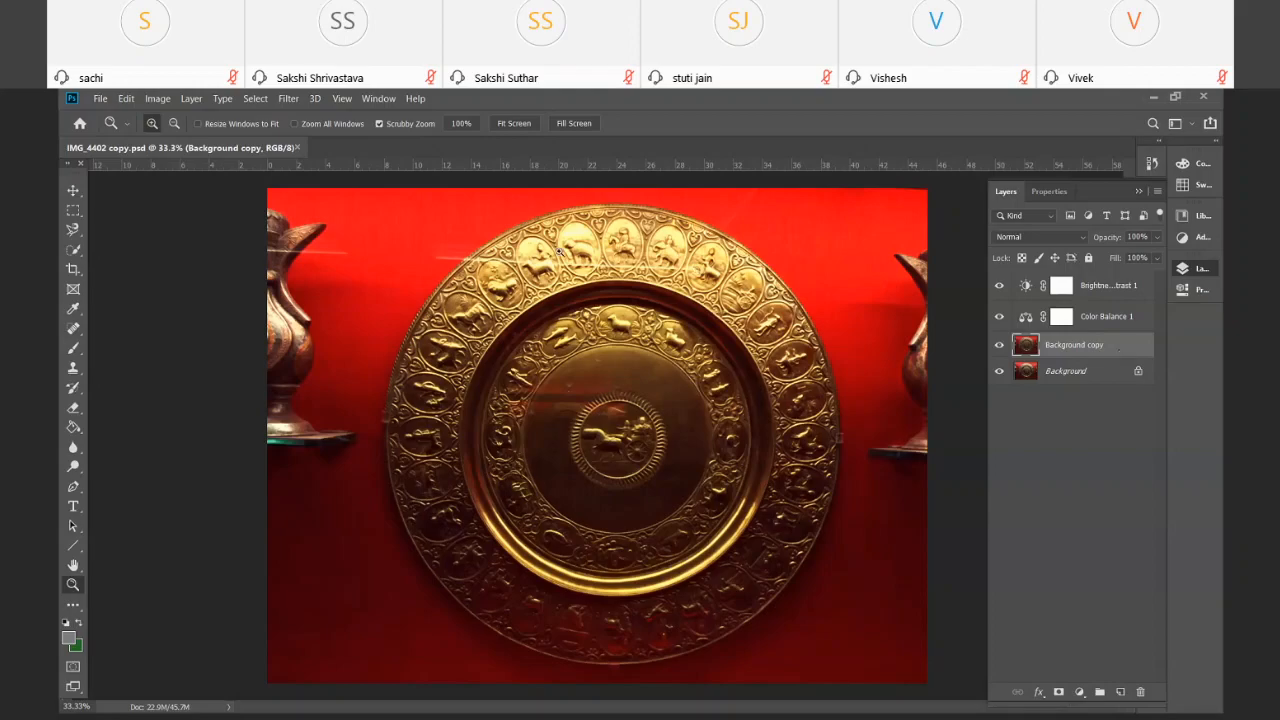
Start saving another version of IMG_4402 copy and choose TIFF (*.TIF;*.TIFF) as its file format
{"action": "left_click", "coordinate": [98, 98]}
{"action": "left_click", "coordinate": [165, 271]}
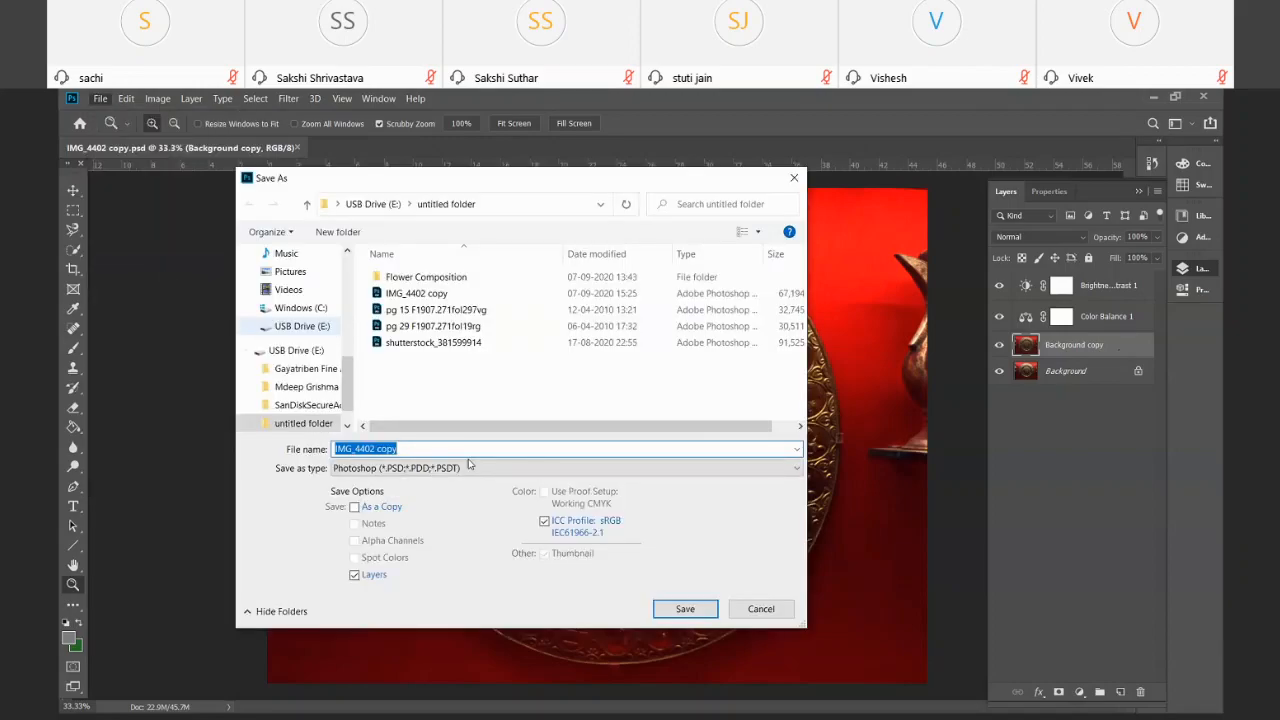
{"action": "left_click", "coordinate": [720, 468]}
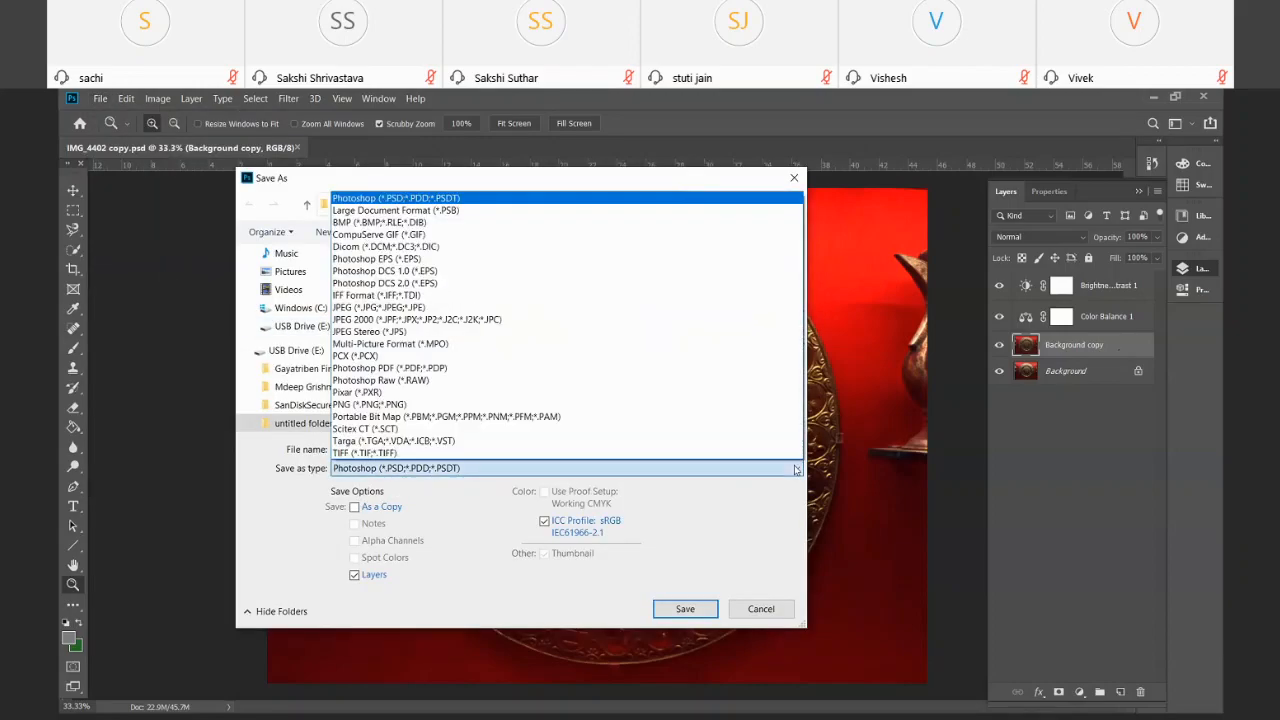
{"action": "left_click", "coordinate": [731, 453]}
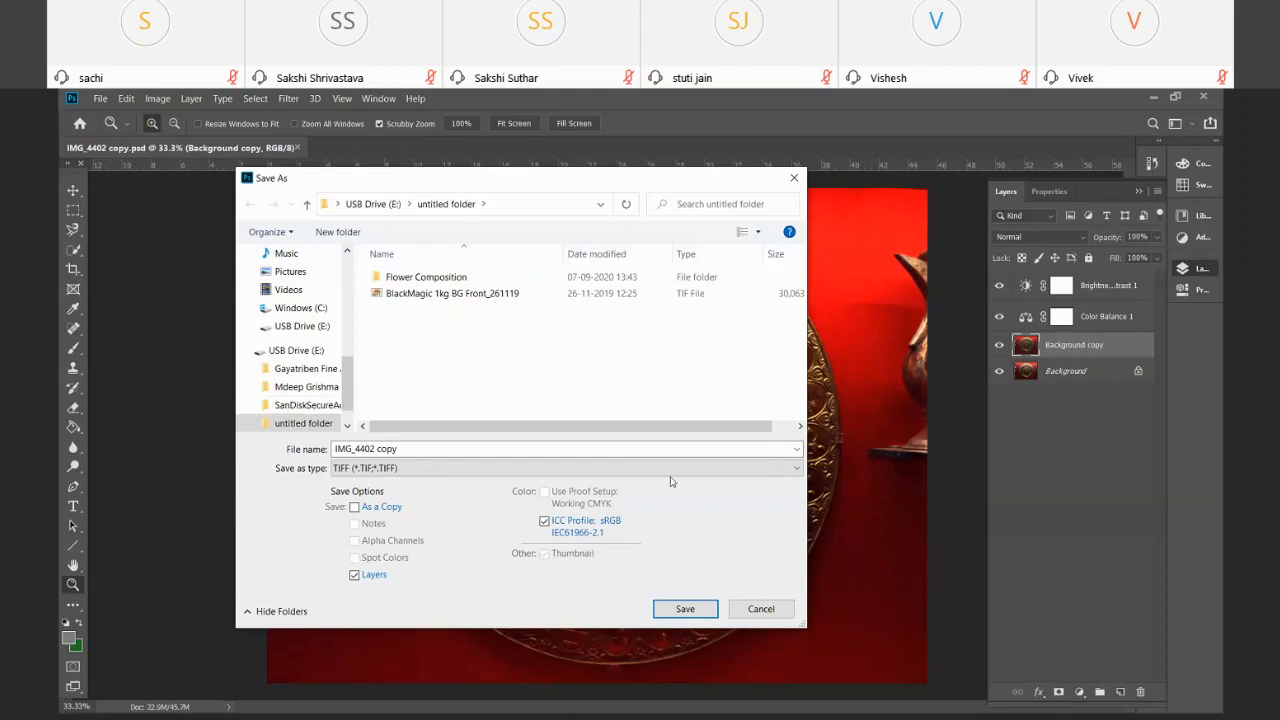
Change the save format to JPEG, name the file IMG_4402 copy2, and proceed to the JPEG options
{"action": "left_click", "coordinate": [797, 468]}
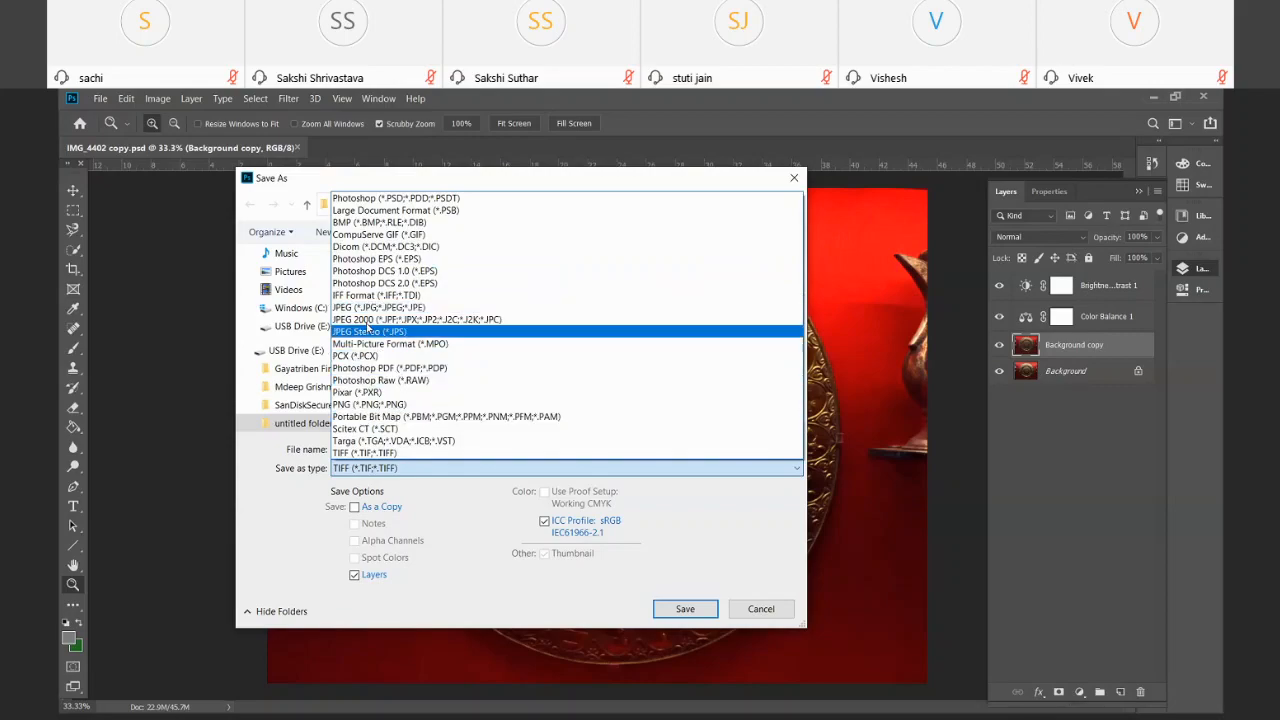
{"action": "left_click", "coordinate": [375, 308]}
{"action": "left_click_drag", "start_coordinate": [334, 449], "coordinate": [401, 449]}
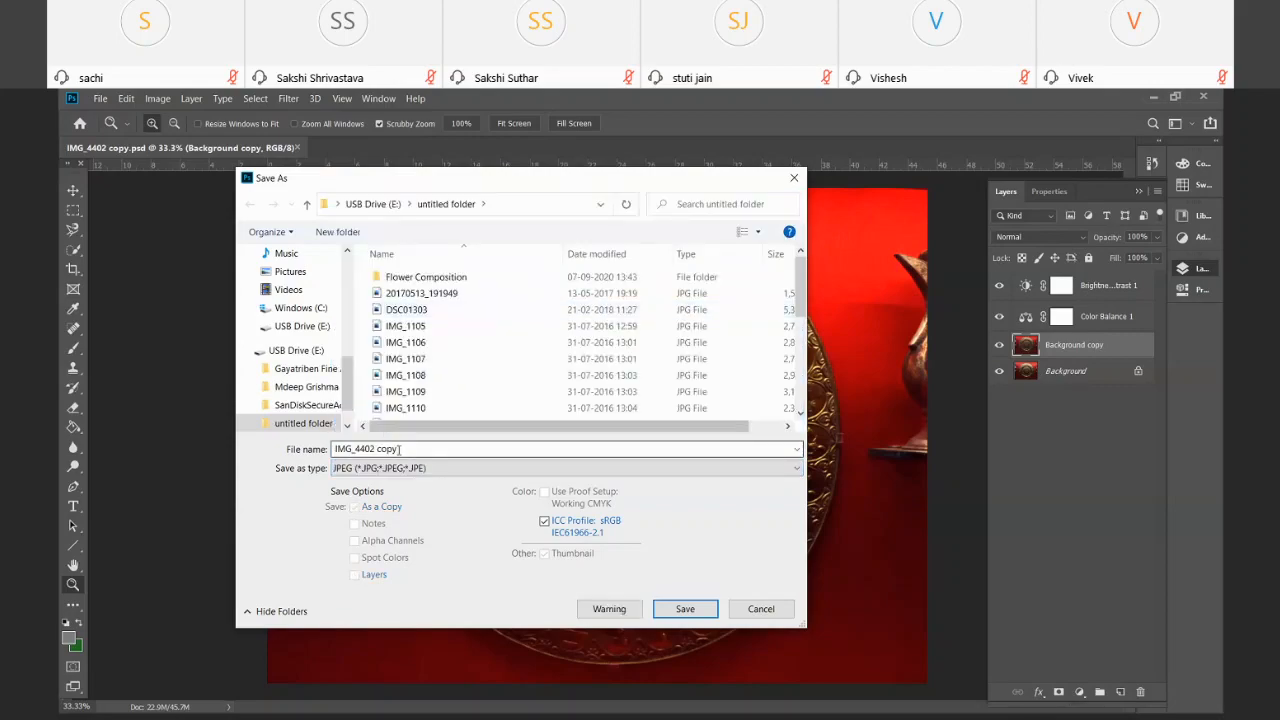
{"action": "left_click", "coordinate": [411, 449]}
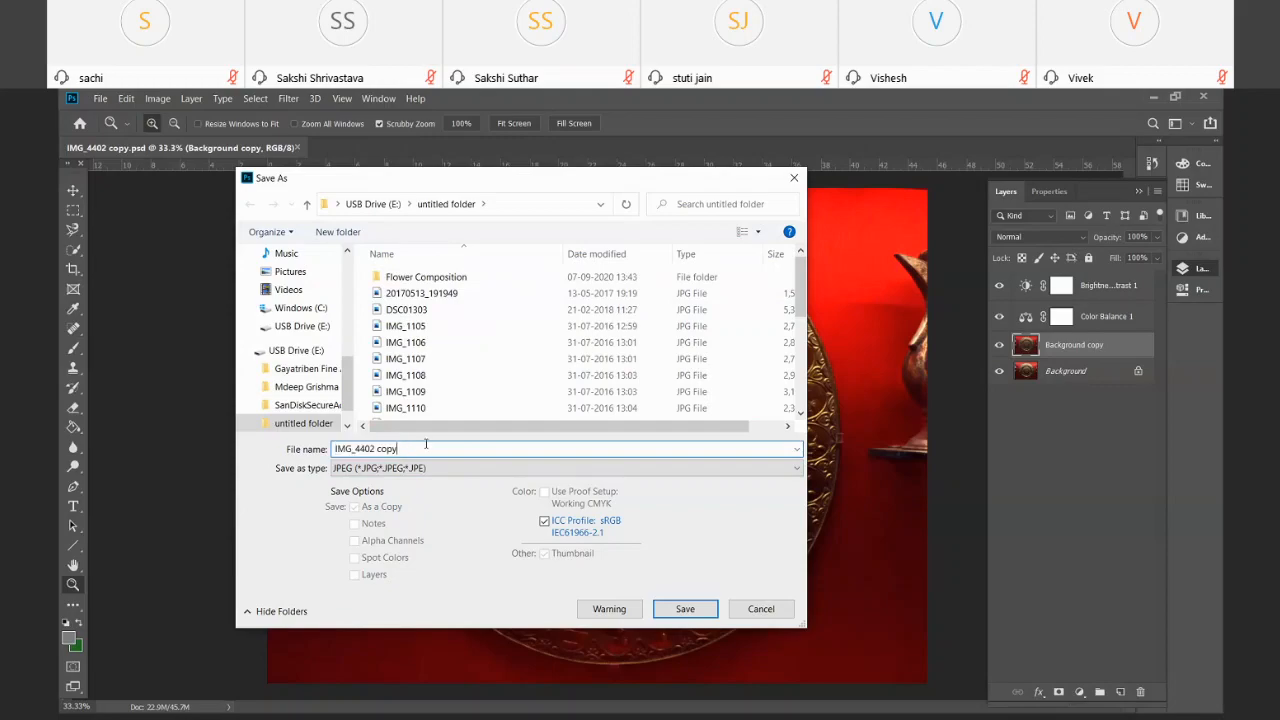
{"action": "type", "text": "2"}
{"action": "left_click", "coordinate": [687, 612]}
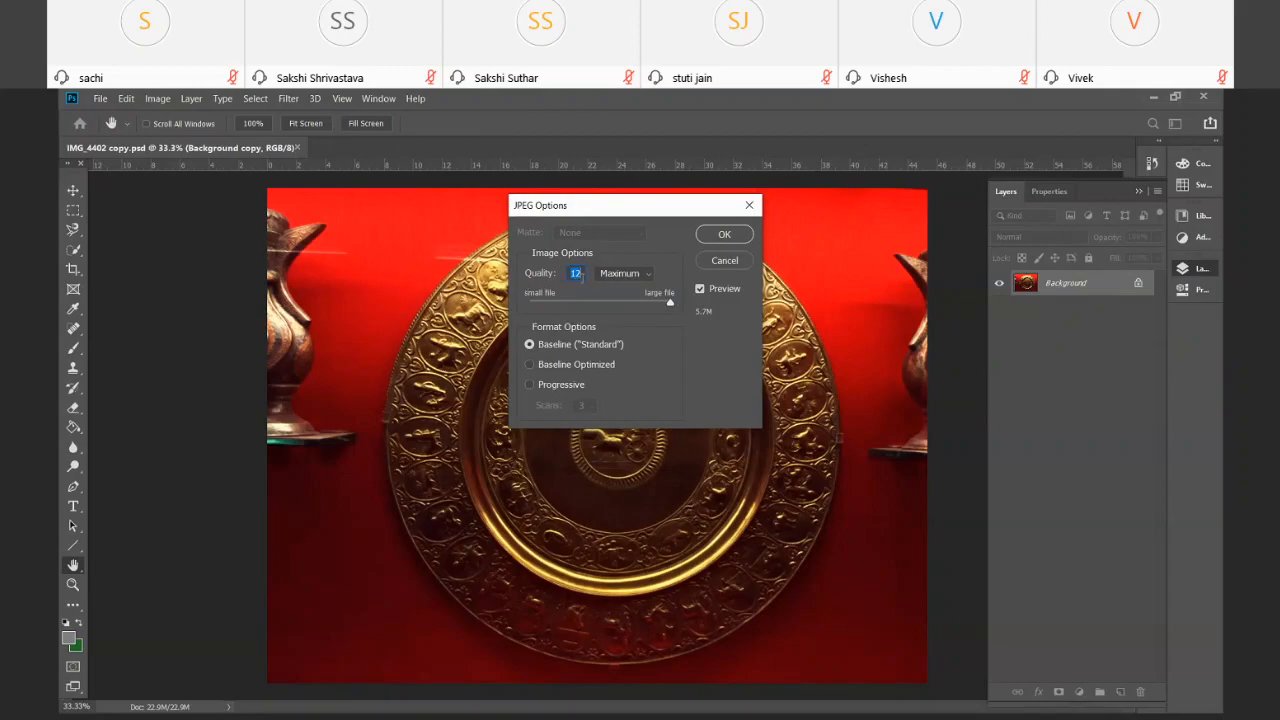
Try the High, Medium and Low JPEG quality presets, raise the quality with the slider, and cancel the save
{"action": "left_click", "coordinate": [647, 277]}
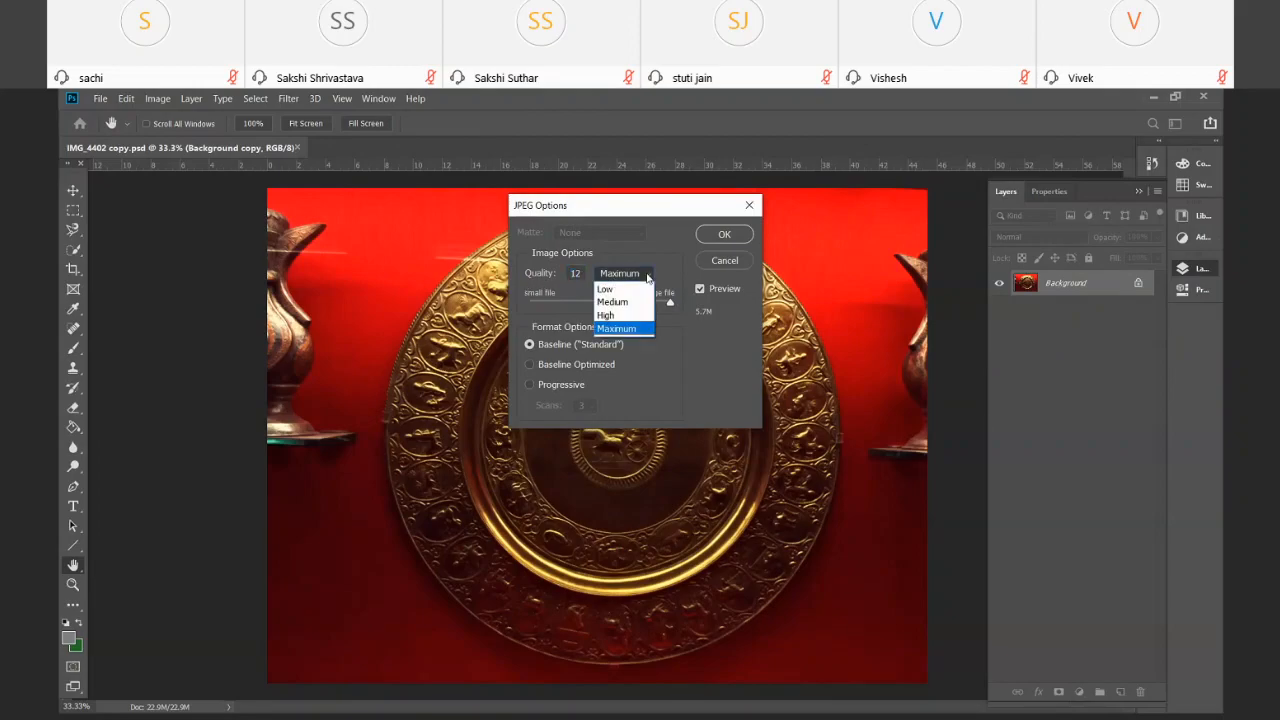
{"action": "left_click", "coordinate": [617, 313]}
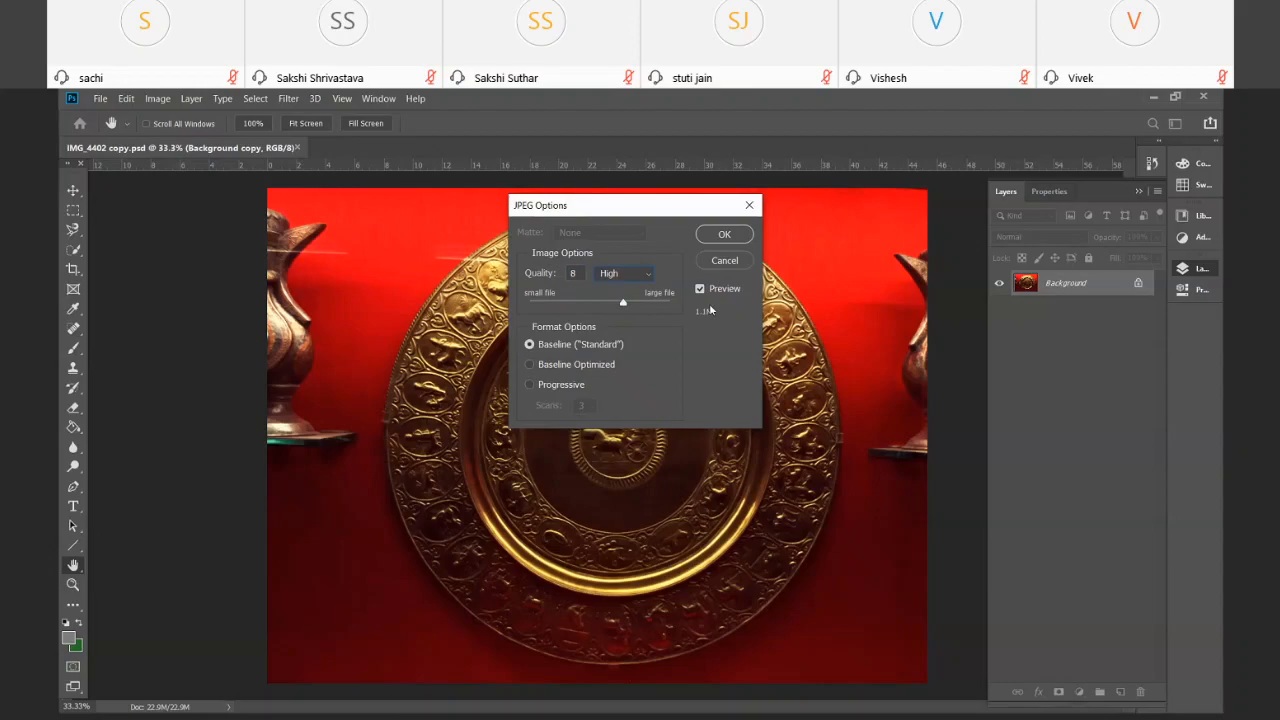
{"action": "left_click", "coordinate": [628, 274]}
{"action": "left_click", "coordinate": [625, 302]}
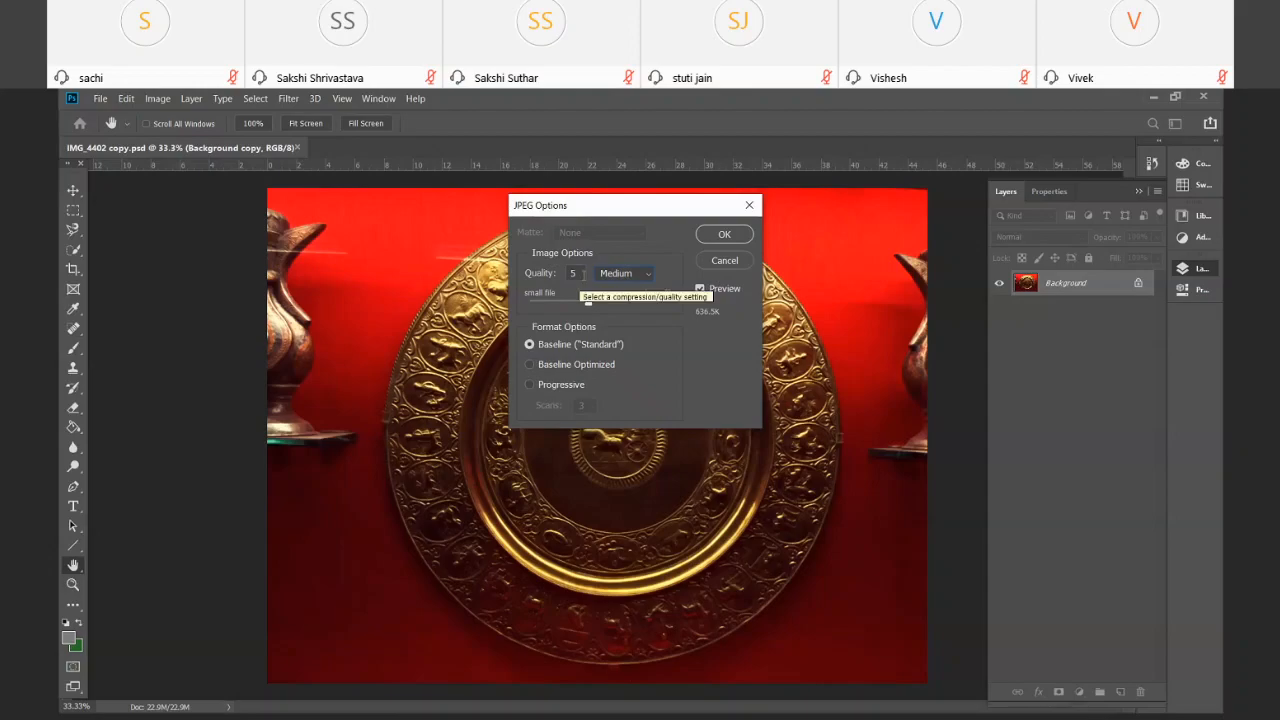
{"action": "left_click", "coordinate": [614, 274]}
{"action": "left_click", "coordinate": [619, 290]}
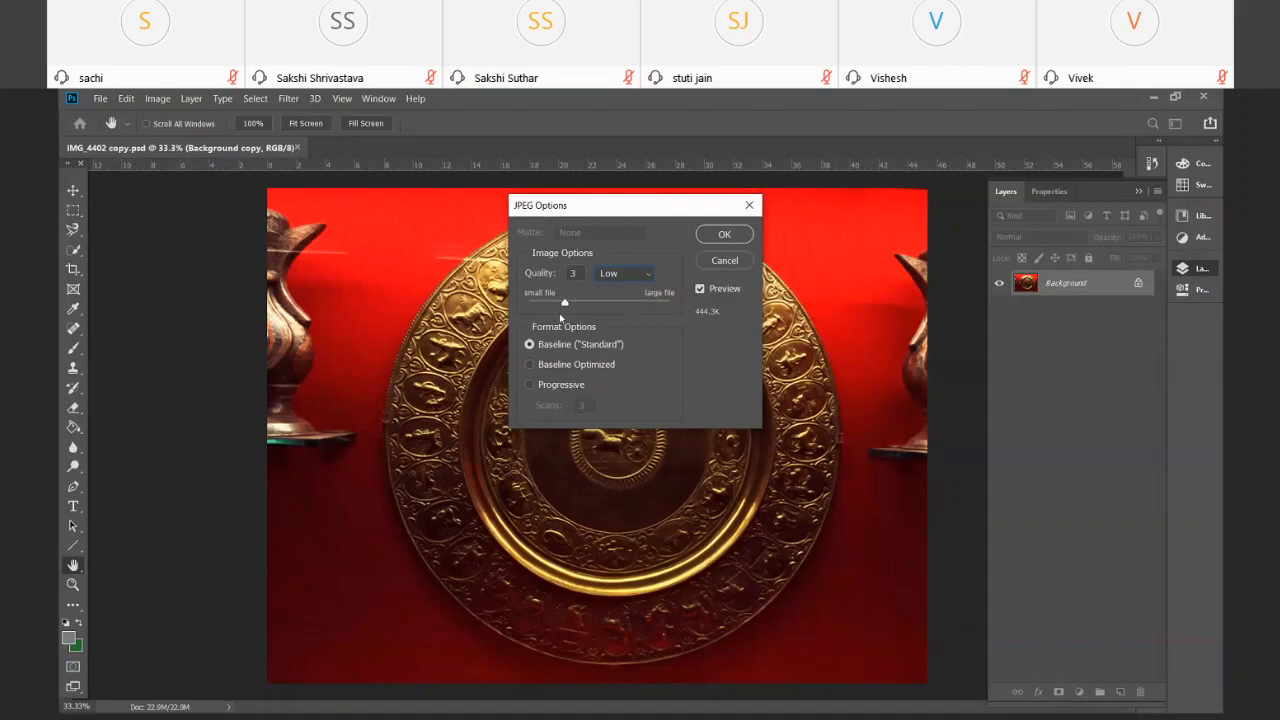
{"action": "left_click_drag", "start_coordinate": [565, 303], "coordinate": [648, 306]}
{"action": "left_click", "coordinate": [727, 259]}
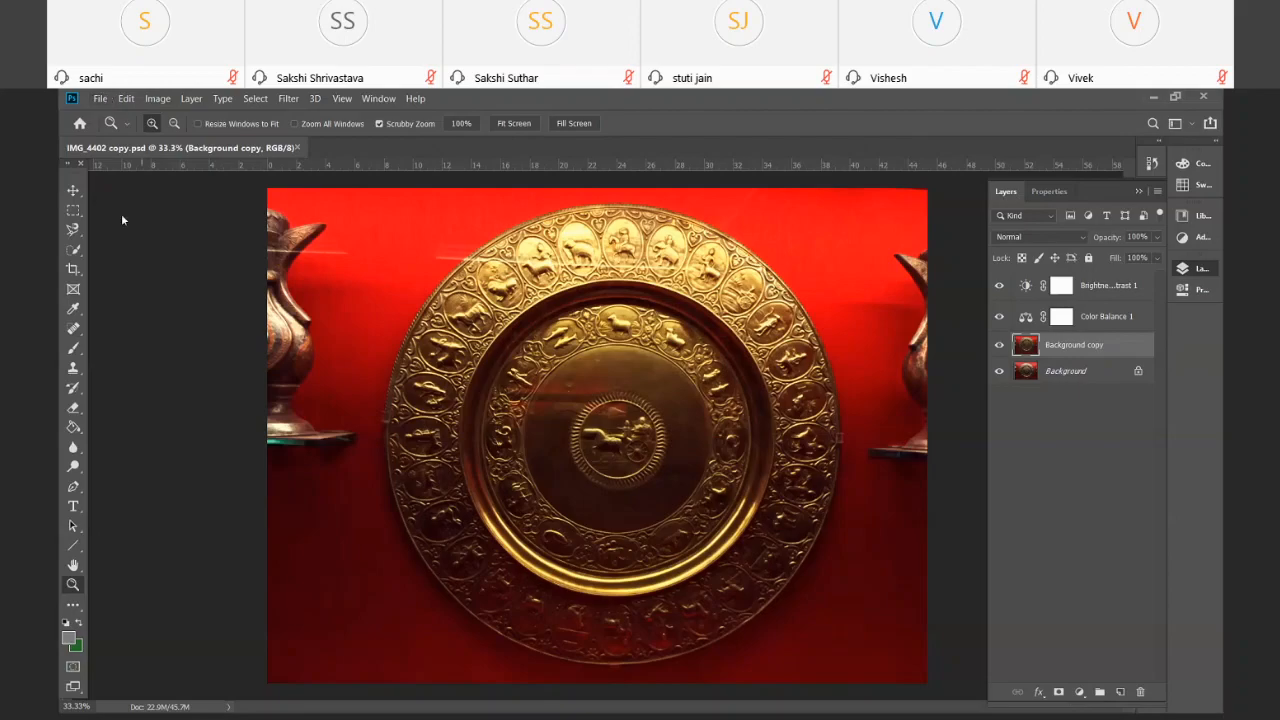
Open the Save for Web (Legacy) export settings for IMG_4402 copy.psd and reposition the dialog
{"action": "left_click", "coordinate": [99, 98]}
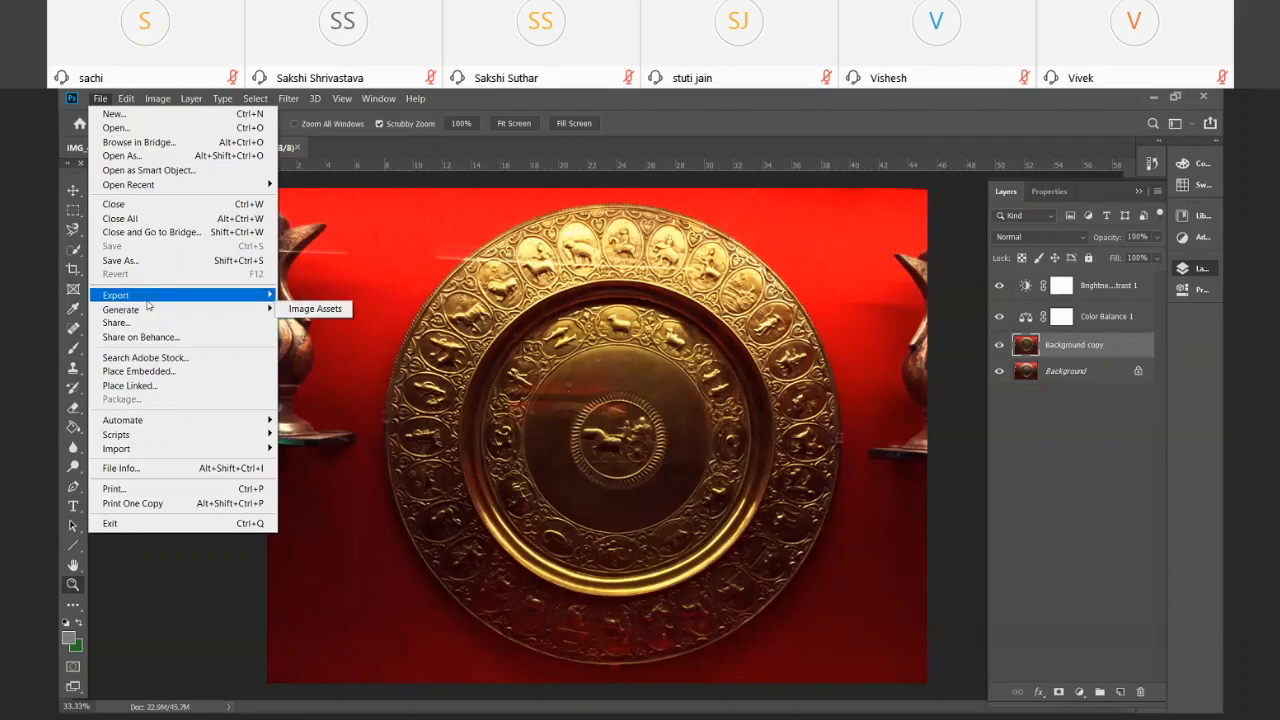
{"action": "mouse_move", "coordinate": [150, 304]}
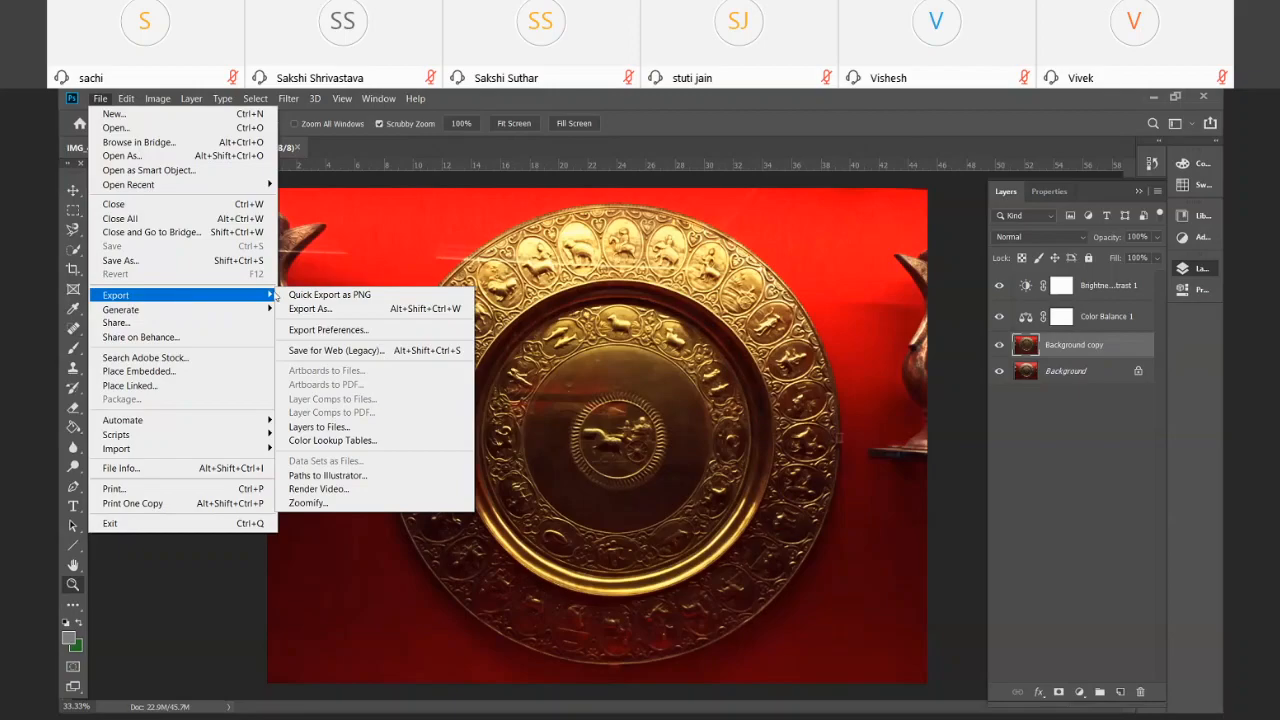
{"action": "left_click", "coordinate": [330, 351]}
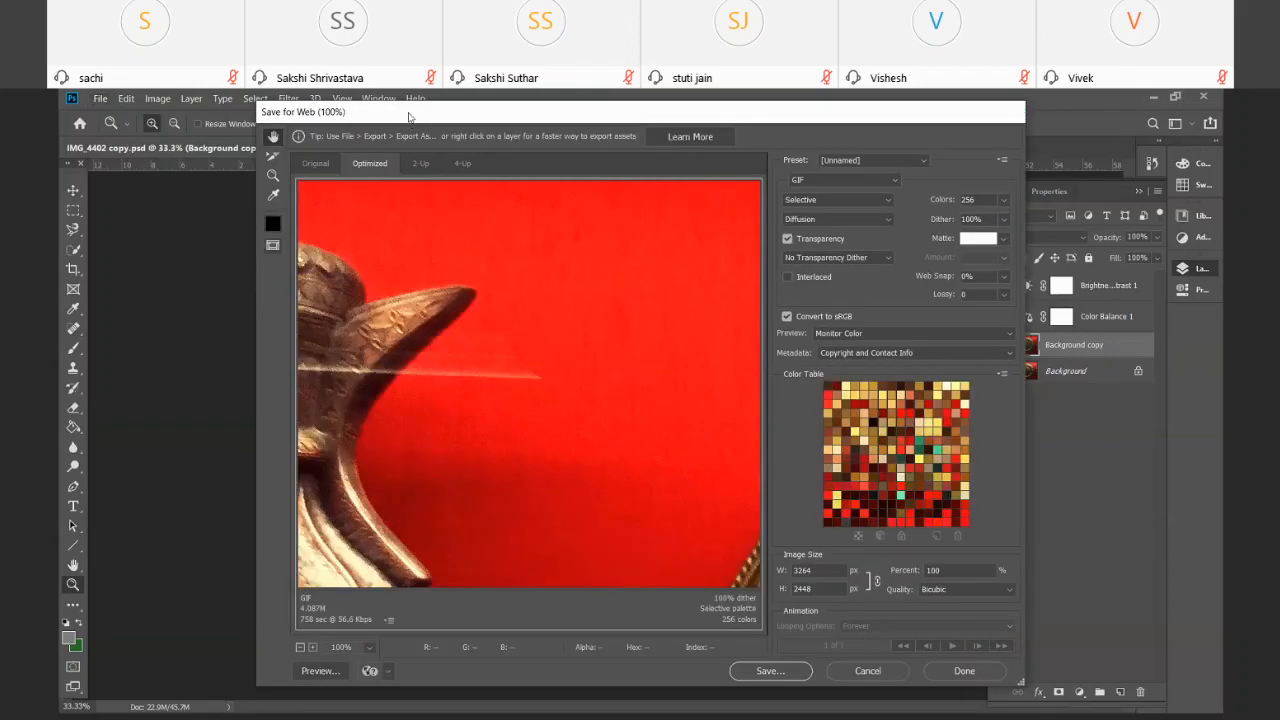
{"action": "left_click_drag", "start_coordinate": [322, 108], "coordinate": [231, 96]}
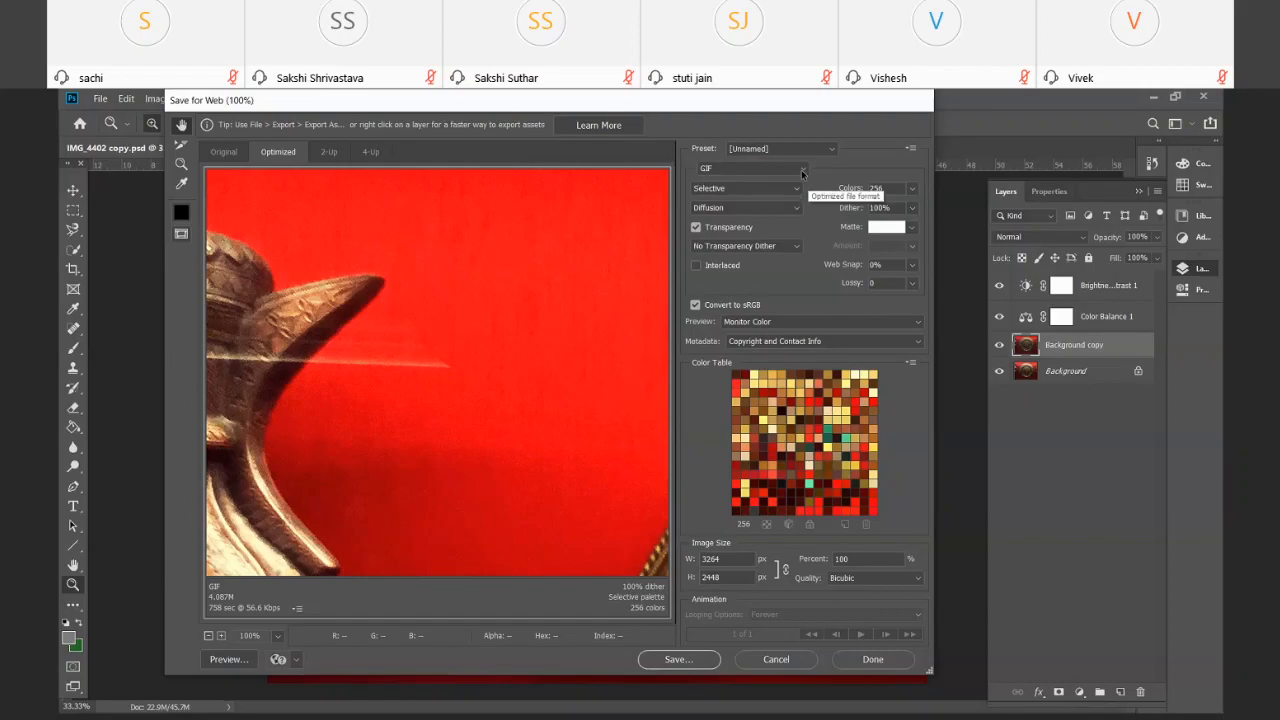
Reduce the GIF palette to 64 colors and check the vase area in the optimized preview
{"action": "left_click", "coordinate": [912, 189]}
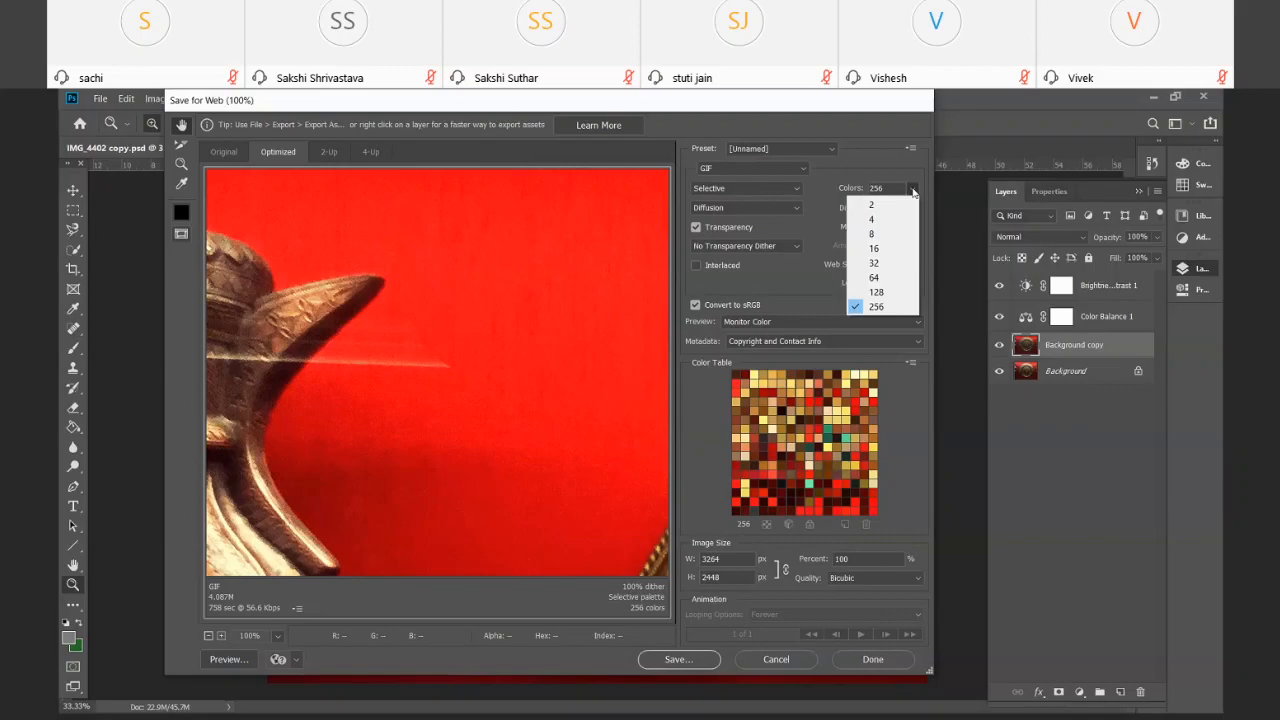
{"action": "left_click", "coordinate": [875, 278]}
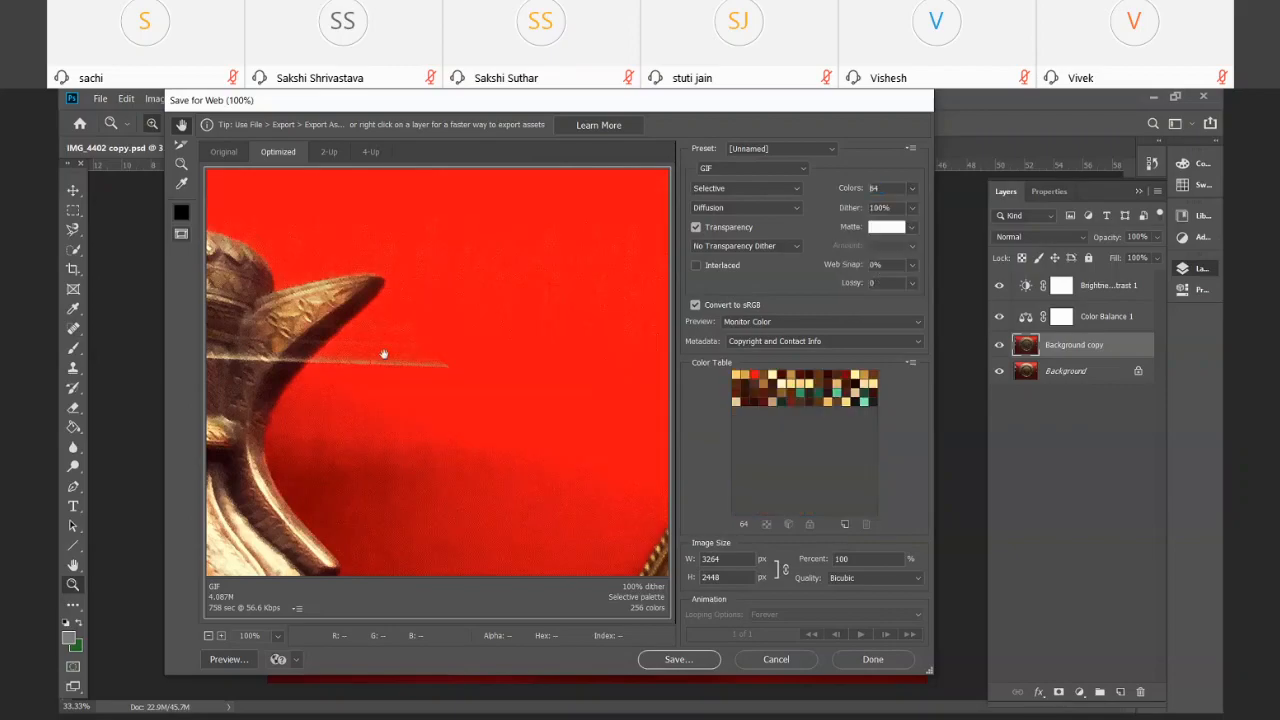
{"action": "scroll", "coordinate": [489, 310], "scroll_direction": "down", "scroll_amount": 1}
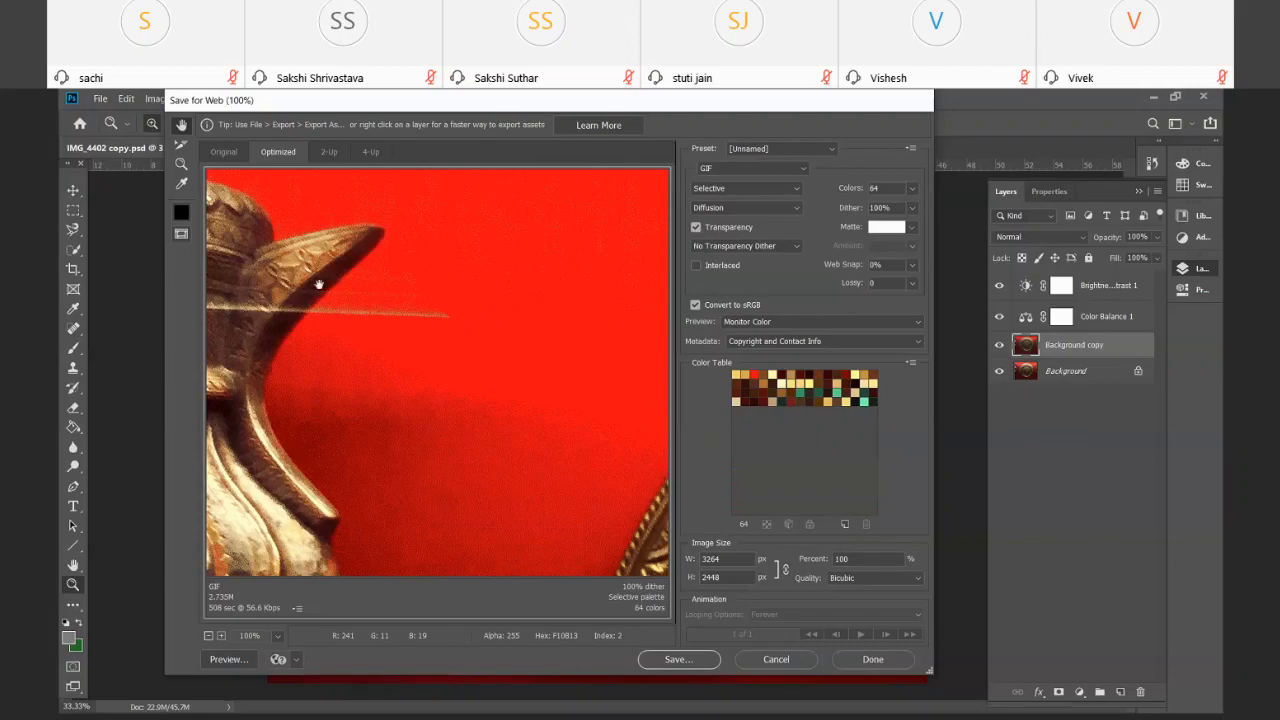
Set the GIF palette to 256 colors and inspect the vase in the preview at 200%
{"action": "left_click", "coordinate": [911, 188]}
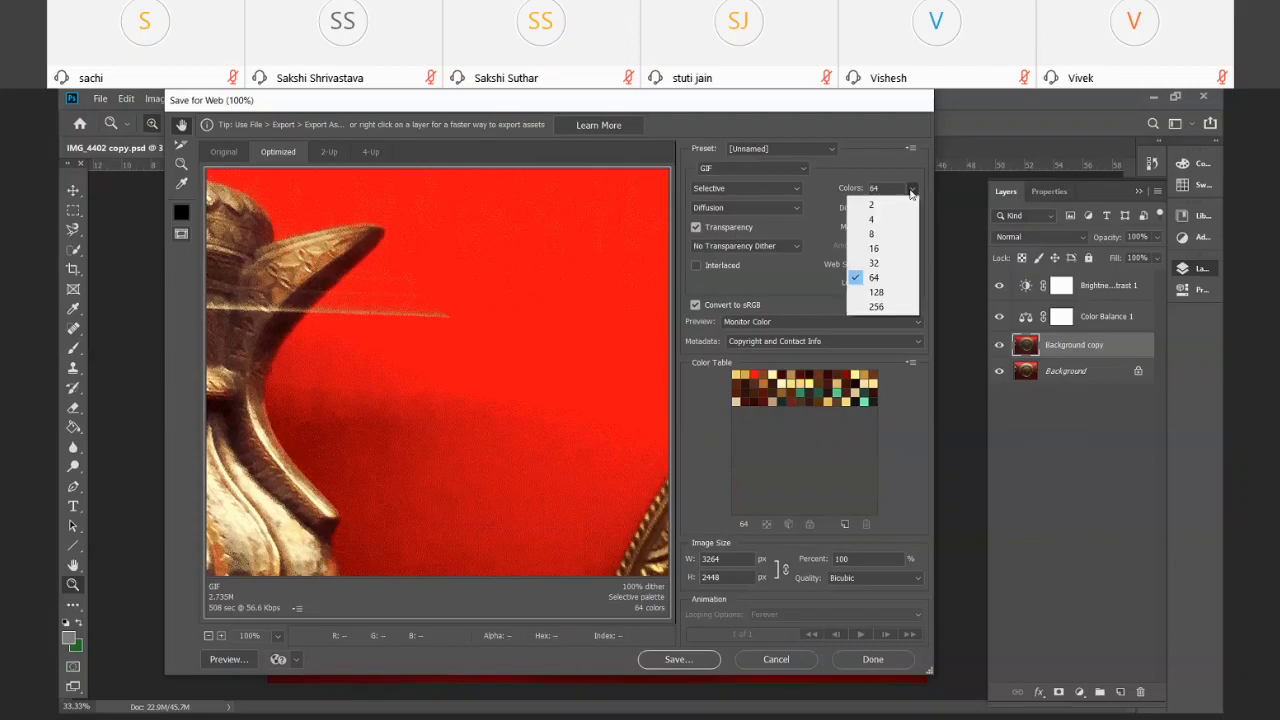
{"action": "left_click", "coordinate": [877, 305]}
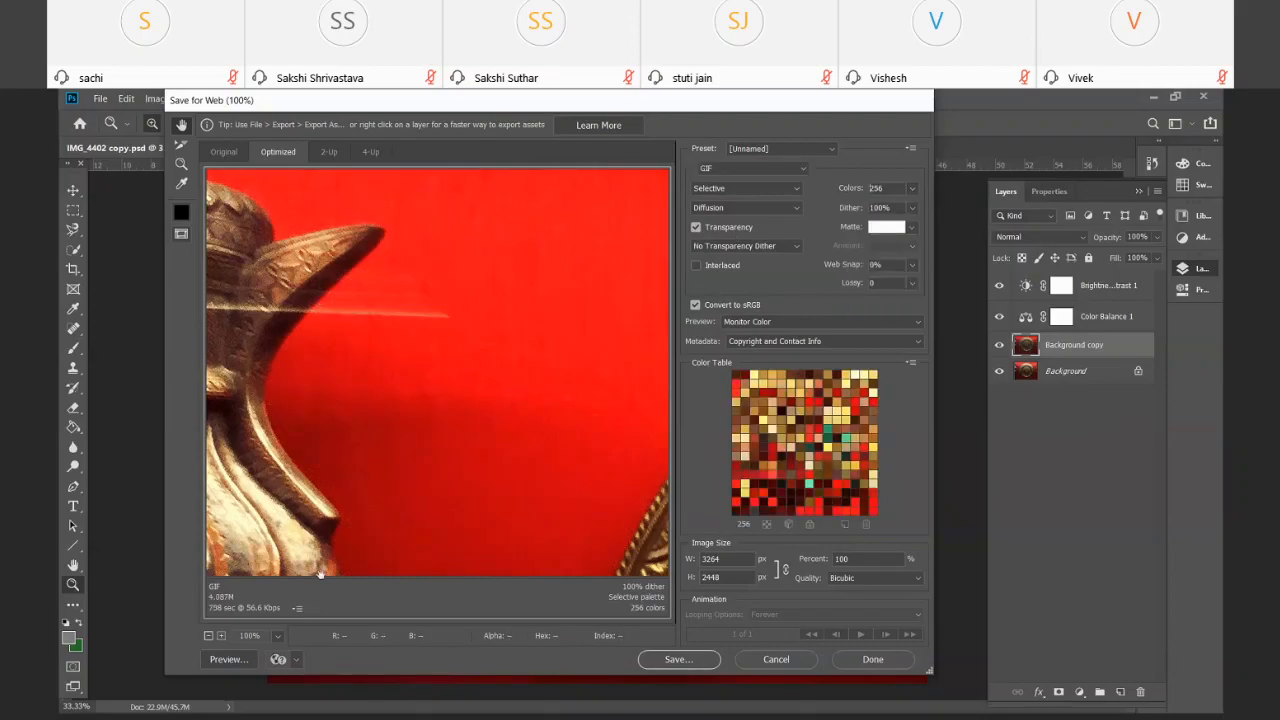
{"action": "left_click", "coordinate": [221, 636]}
{"action": "left_click_drag", "start_coordinate": [337, 217], "coordinate": [557, 441]}
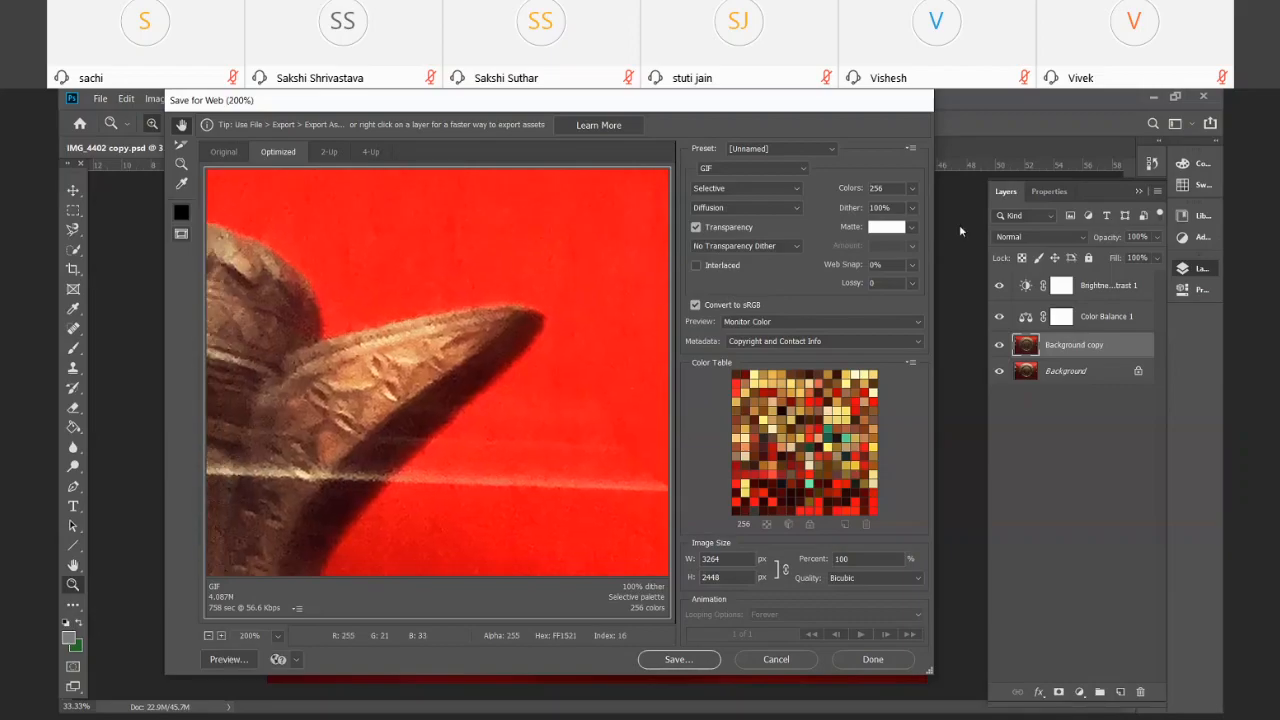
Reduce the GIF palette to 8 colors and inspect the vase, red background and engraved plate rim in the preview
{"action": "left_click", "coordinate": [912, 190]}
{"action": "left_click", "coordinate": [886, 233]}
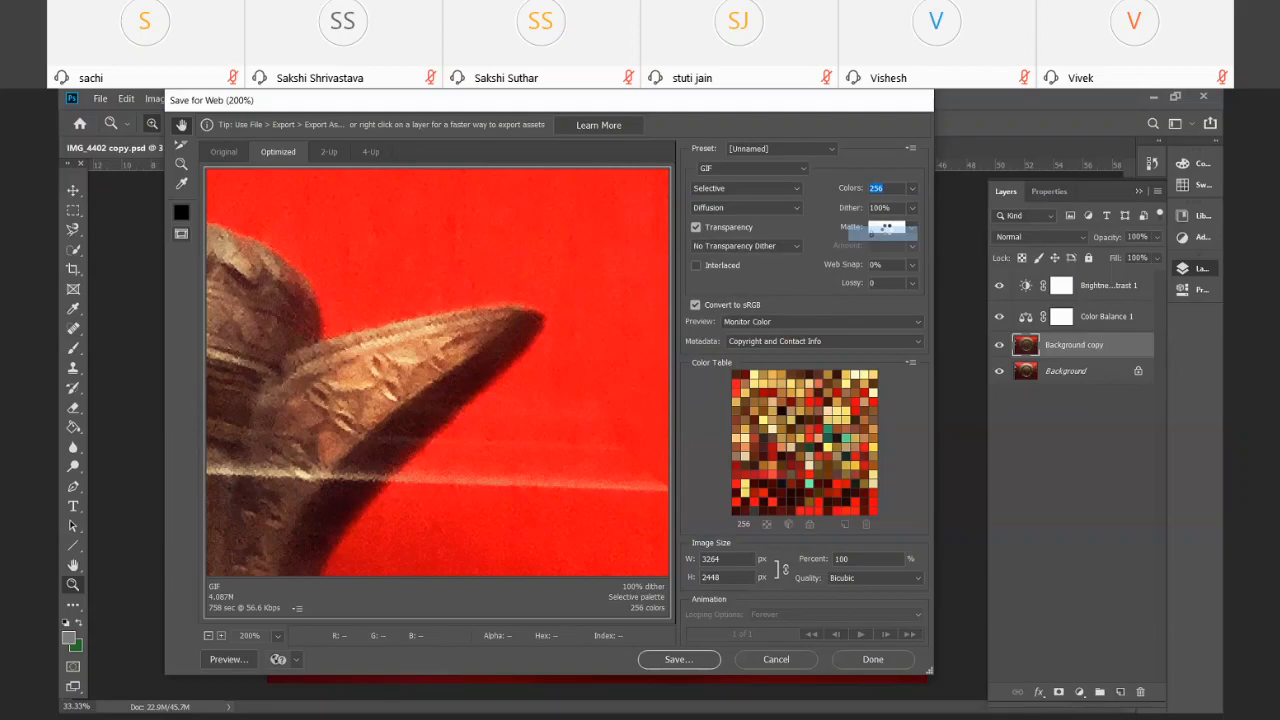
{"action": "left_click_drag", "start_coordinate": [560, 366], "coordinate": [172, 392]}
{"action": "left_click_drag", "start_coordinate": [331, 239], "coordinate": [277, 251]}
{"action": "left_click_drag", "start_coordinate": [437, 279], "coordinate": [297, 245]}
{"action": "left_click_drag", "start_coordinate": [469, 389], "coordinate": [320, 297]}
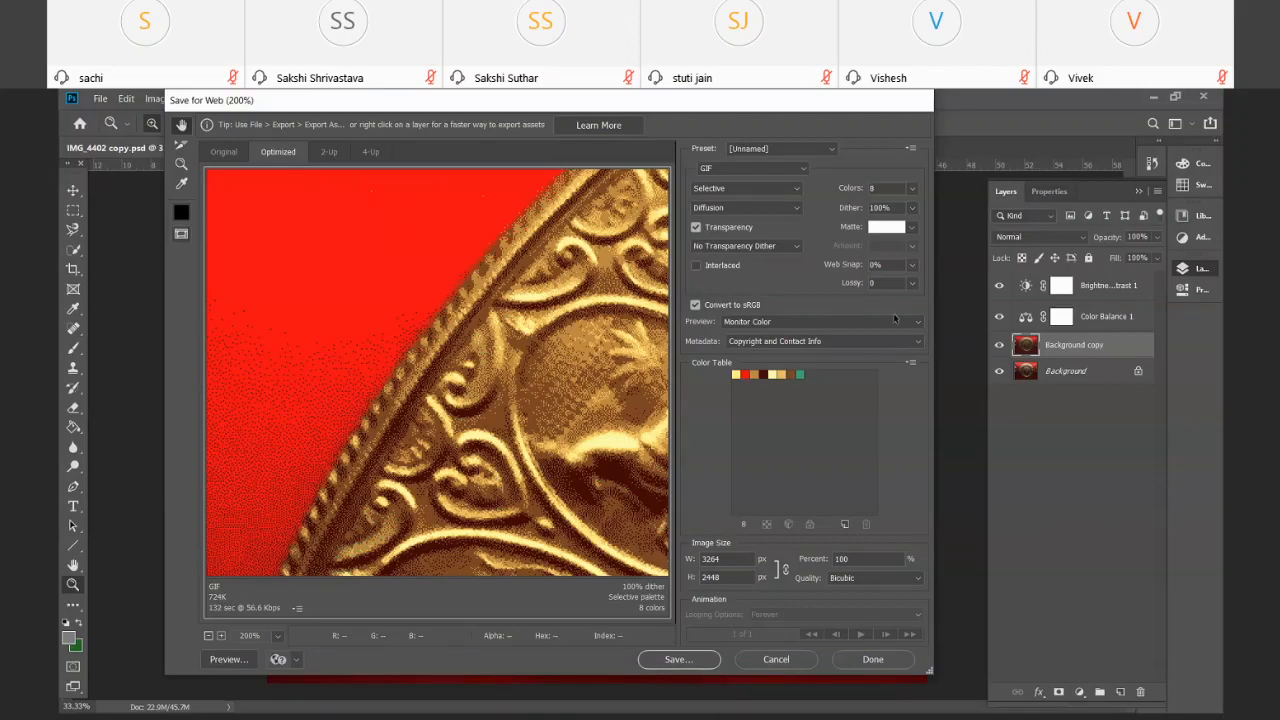
Set the GIF palette back to 256 colors and examine the plate rim and red background in the preview
{"action": "left_click", "coordinate": [908, 188]}
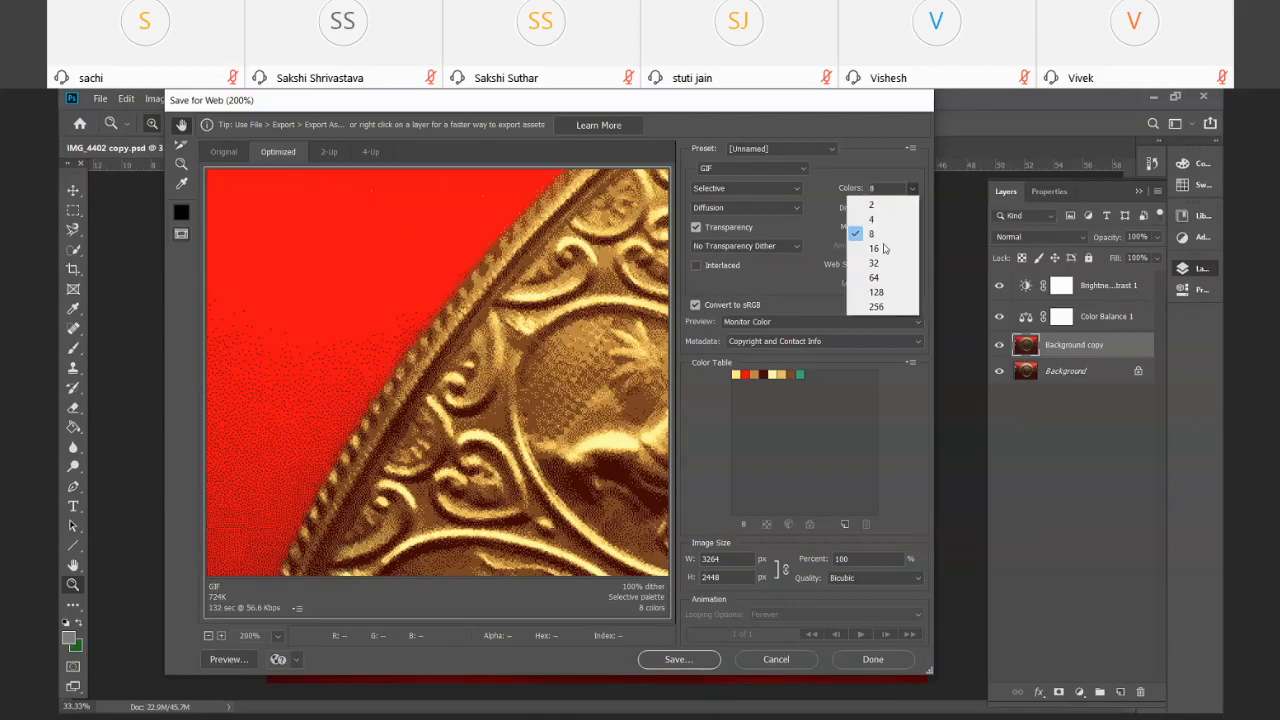
{"action": "left_click", "coordinate": [876, 307]}
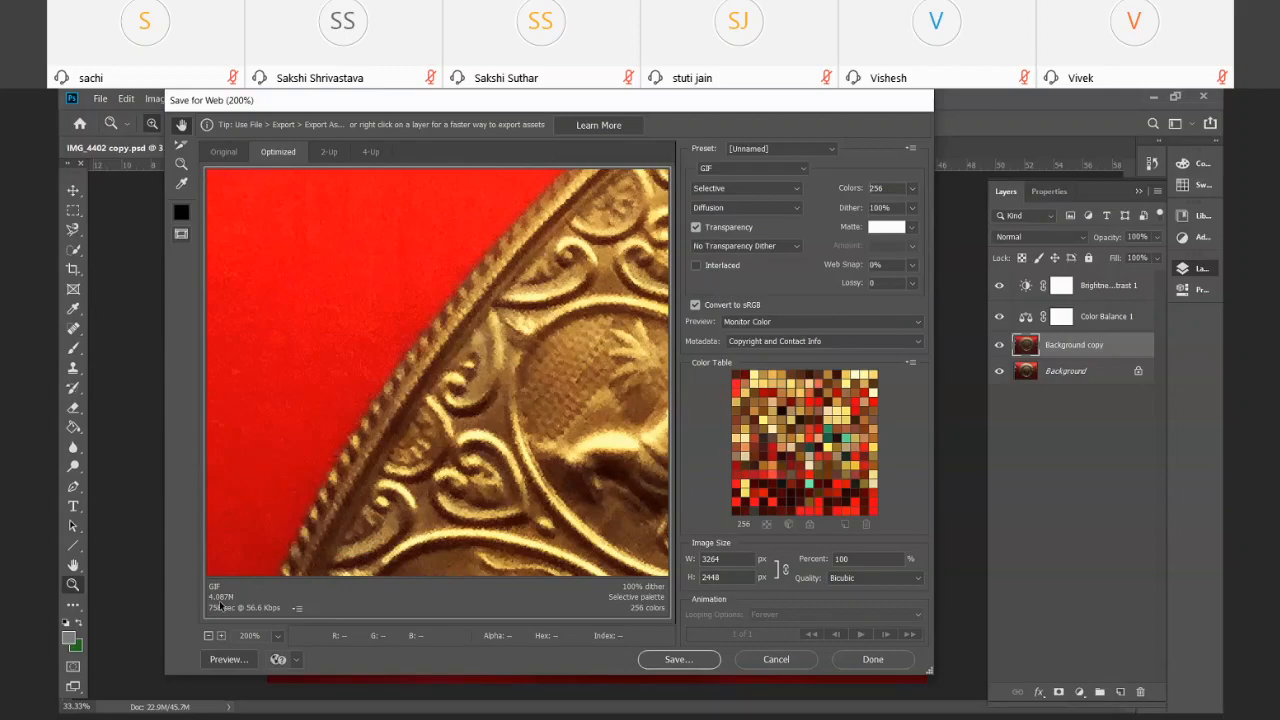
{"action": "left_click_drag", "start_coordinate": [420, 338], "coordinate": [277, 387]}
{"action": "left_click_drag", "start_coordinate": [470, 285], "coordinate": [394, 340]}
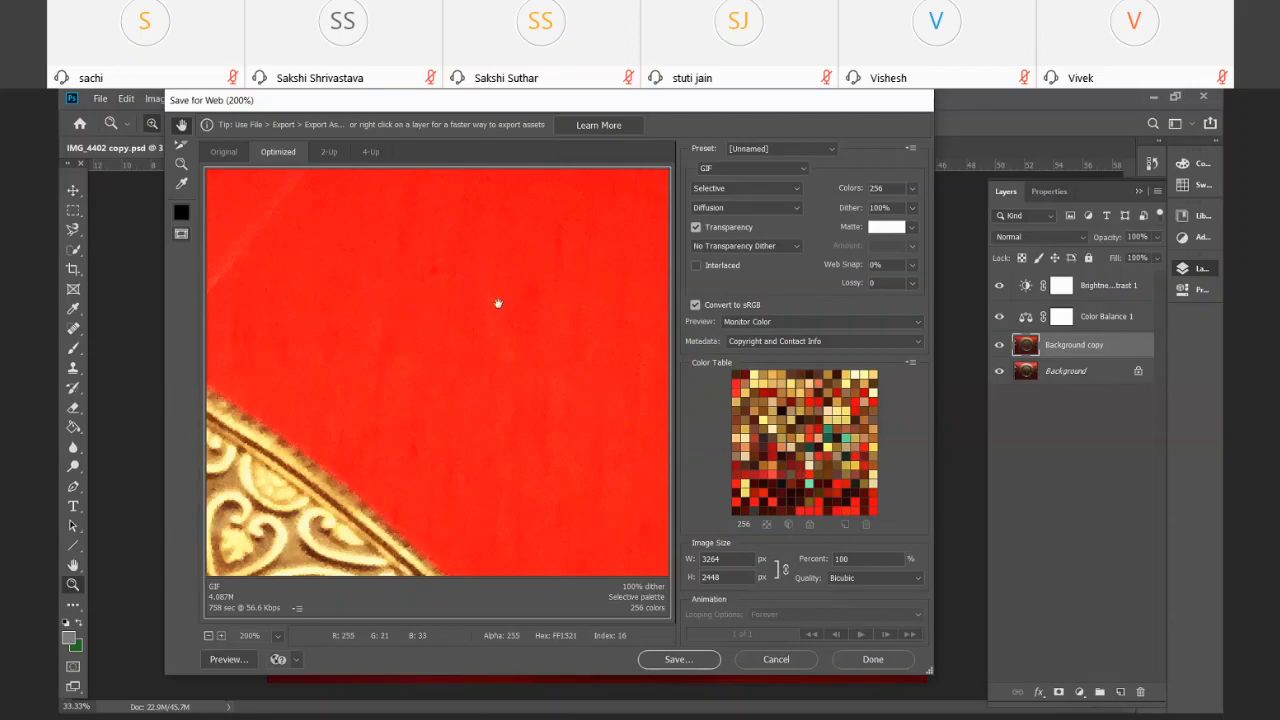
Switch the web export format from GIF to JPEG for the engraved plate rim preview
{"action": "left_click_drag", "start_coordinate": [269, 461], "coordinate": [492, 316]}
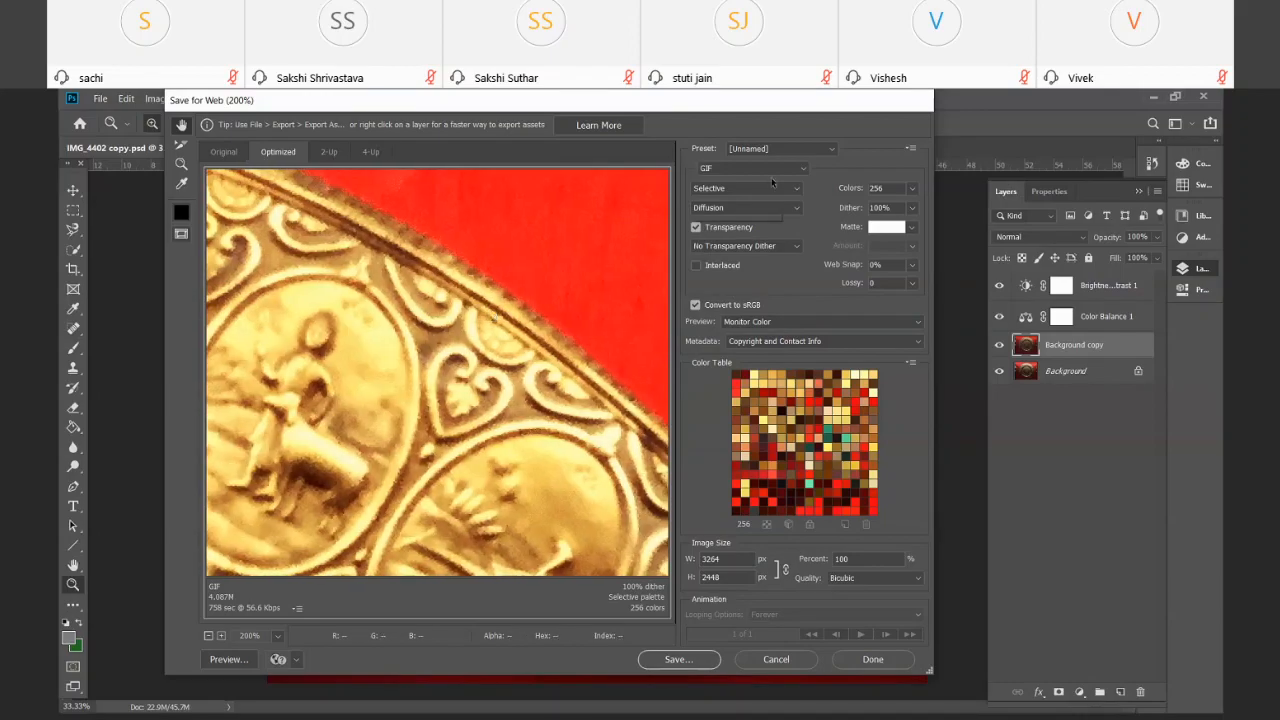
{"action": "left_click", "coordinate": [802, 168]}
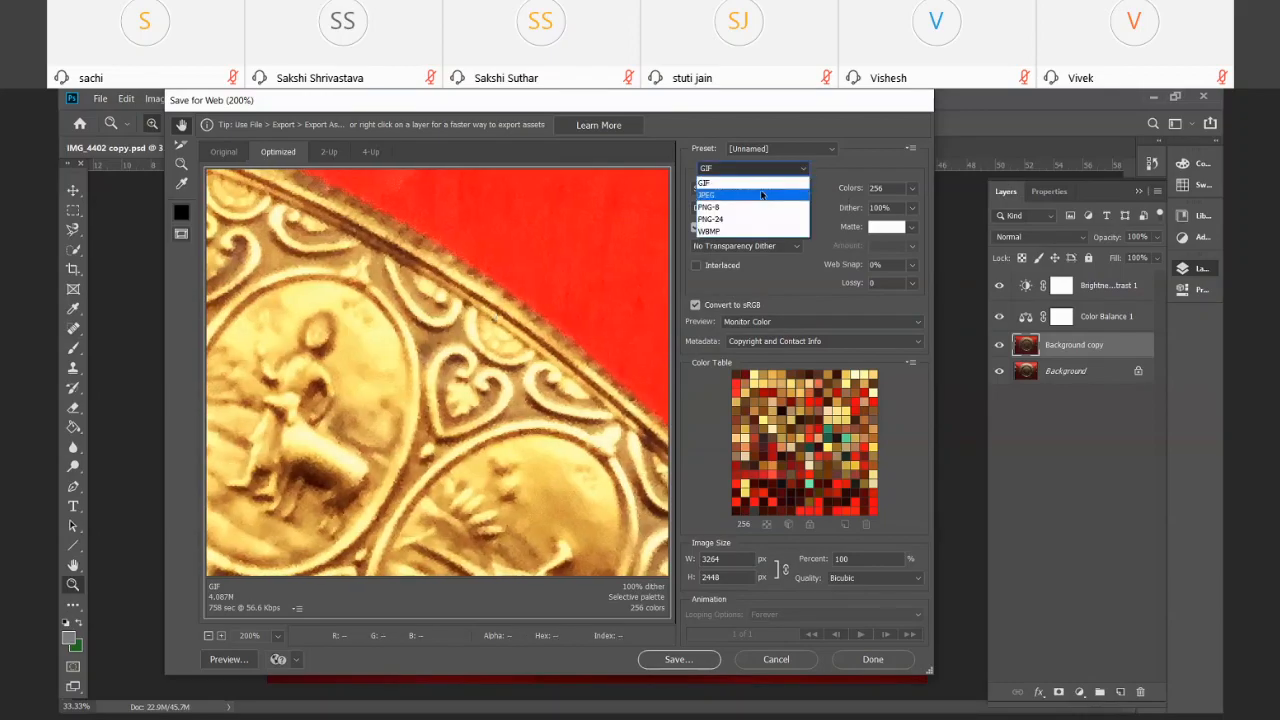
{"action": "left_click", "coordinate": [745, 188]}
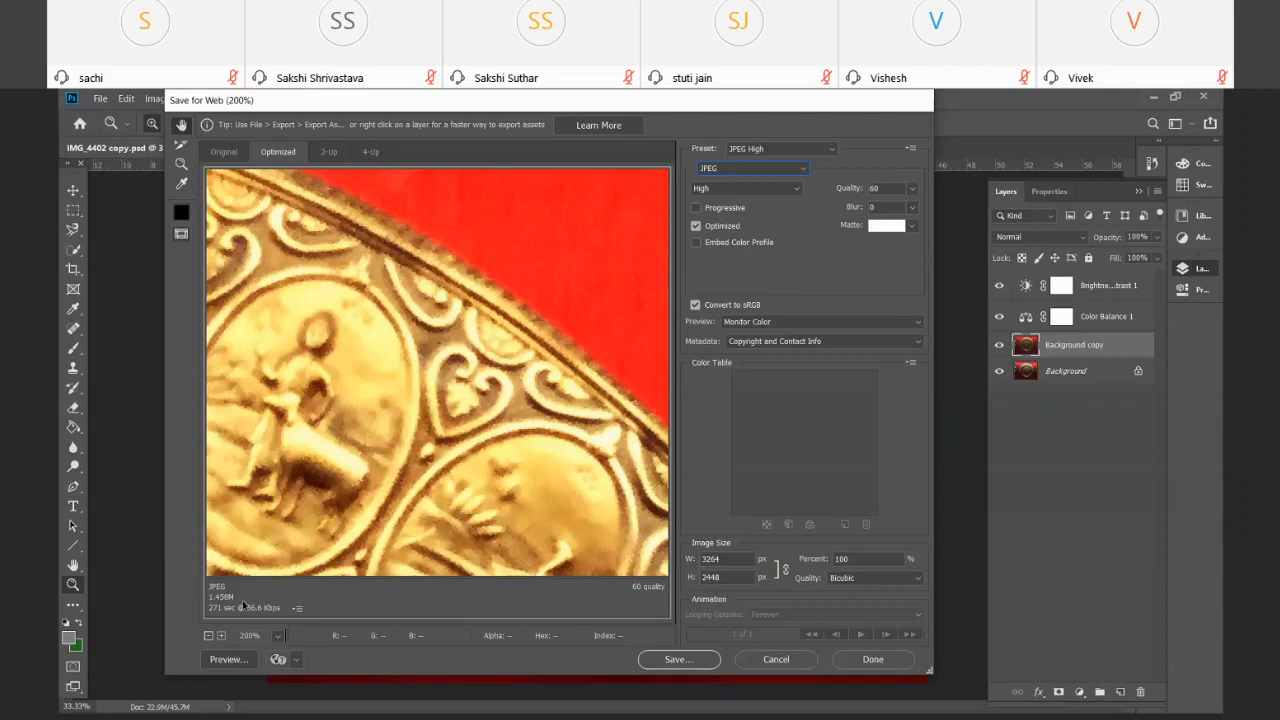
Set the JPEG compression quality to Medium and look through the remaining quality levels
{"action": "left_click", "coordinate": [797, 189]}
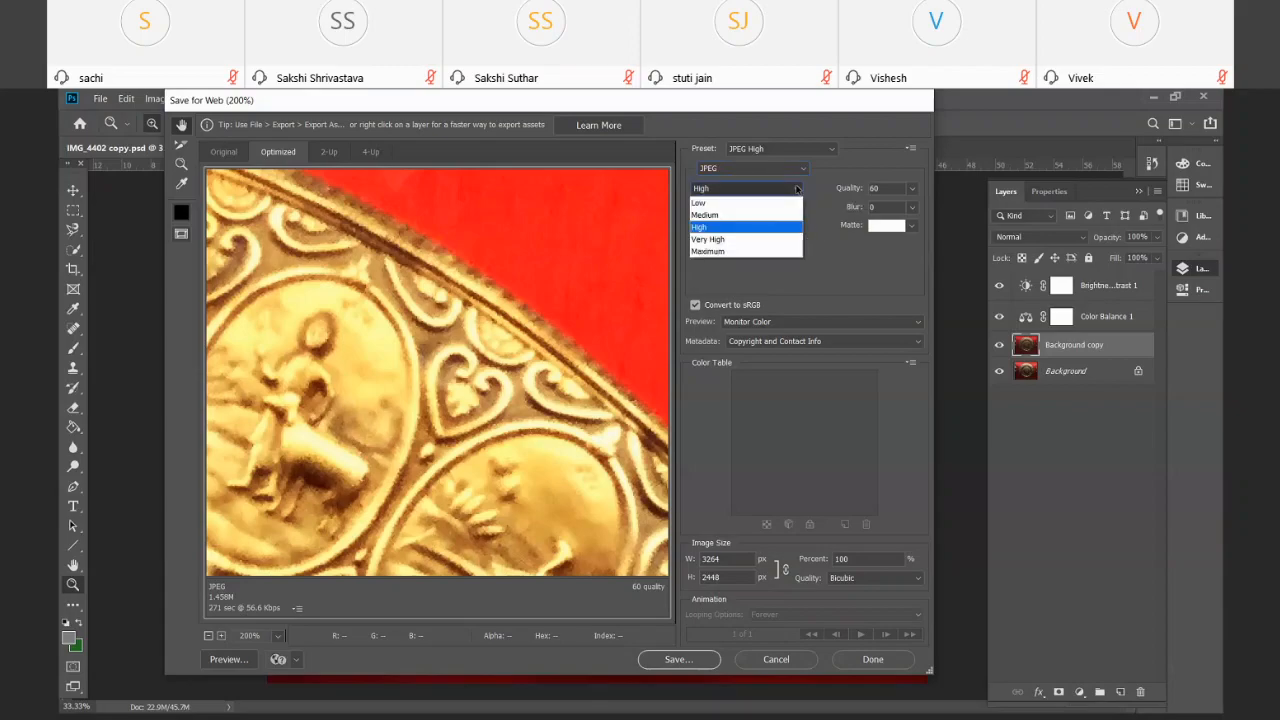
{"action": "left_click", "coordinate": [745, 215]}
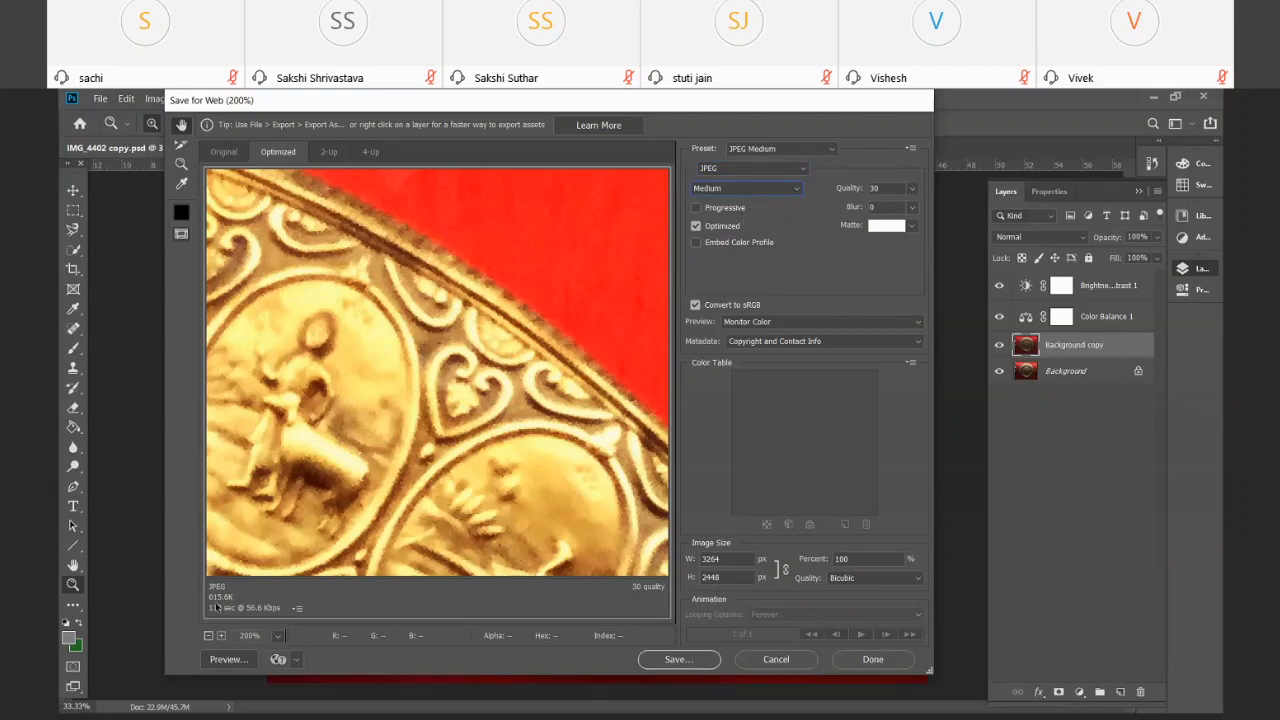
{"action": "left_click", "coordinate": [786, 190]}
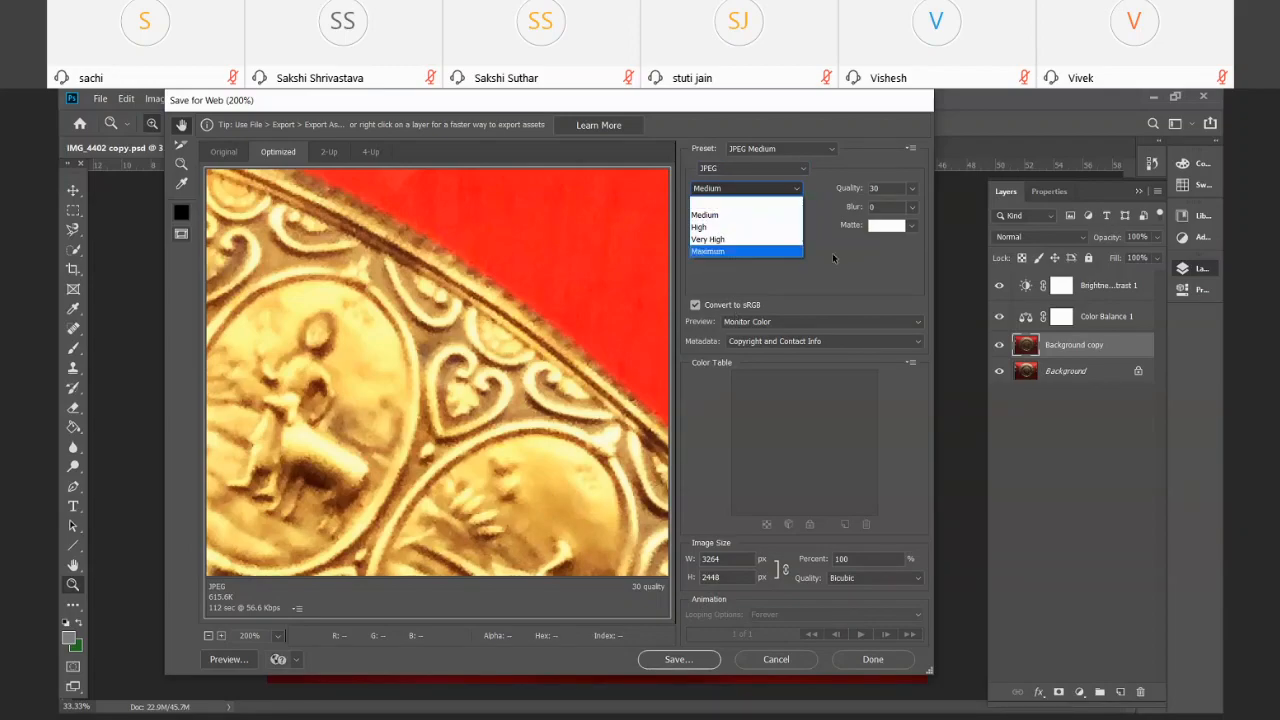
{"action": "left_click", "coordinate": [882, 201]}
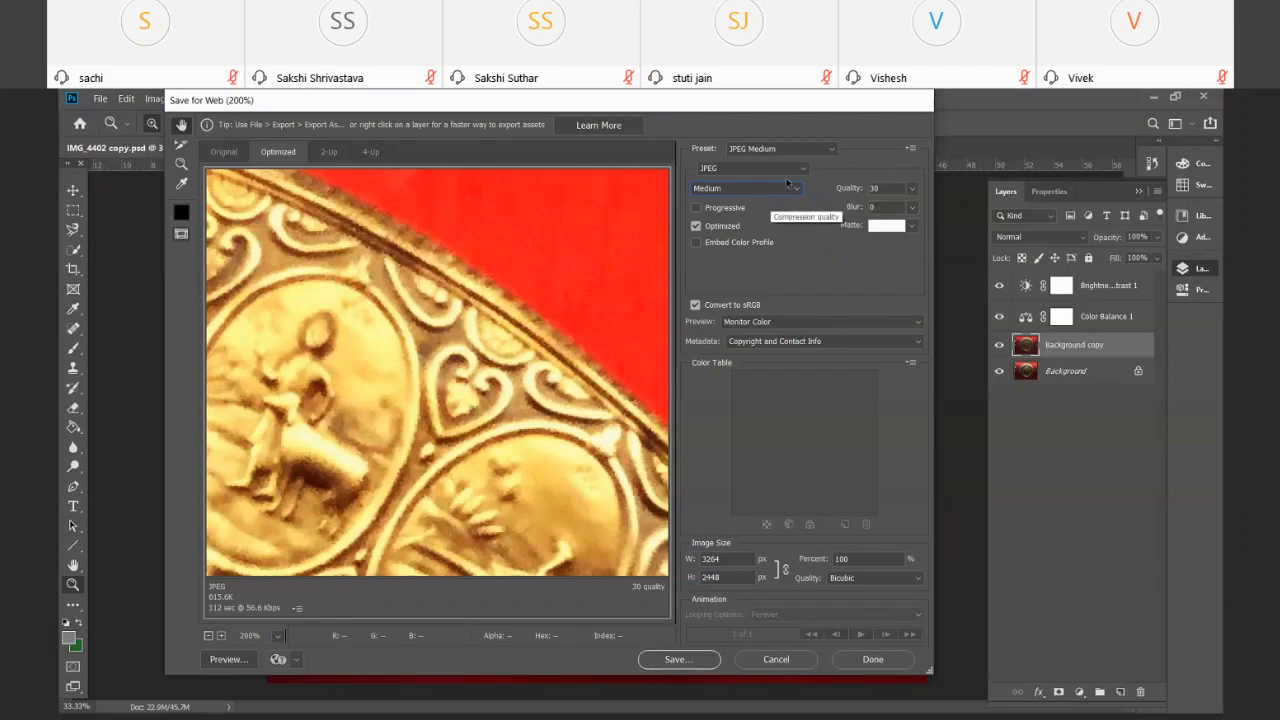
Change the web export format to PNG-8
{"action": "left_click", "coordinate": [752, 168]}
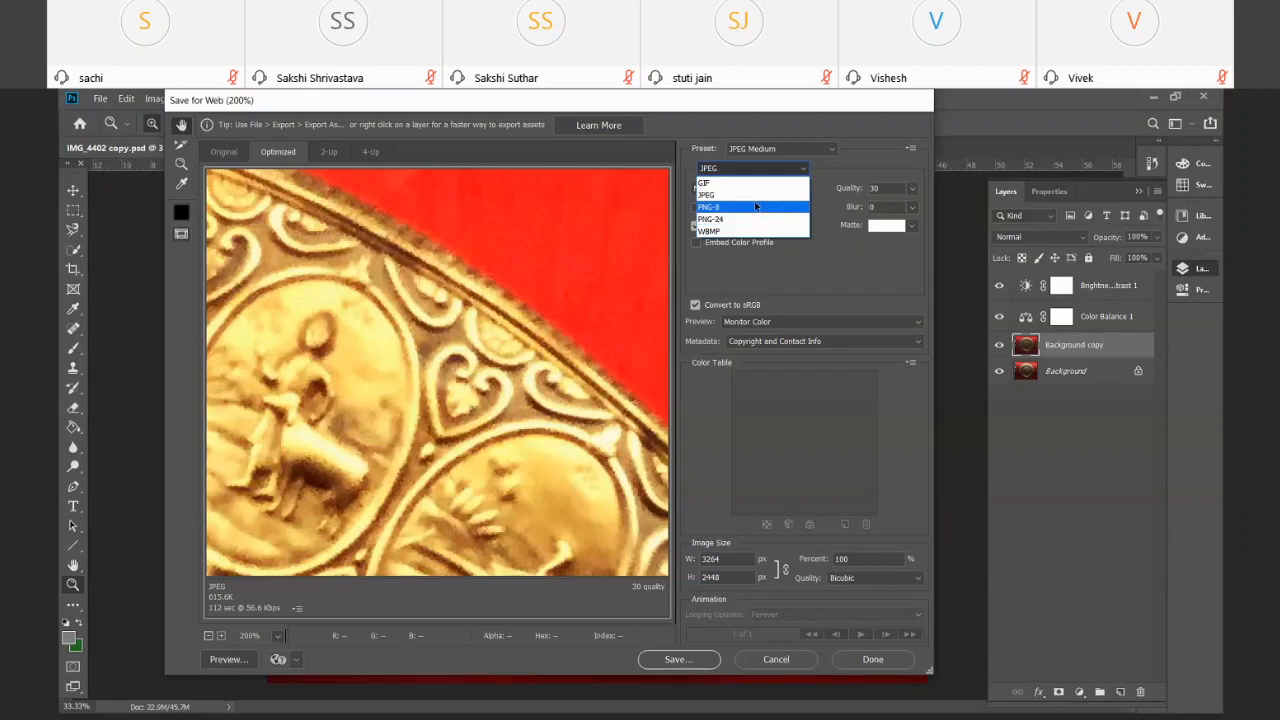
{"action": "left_click", "coordinate": [755, 206]}
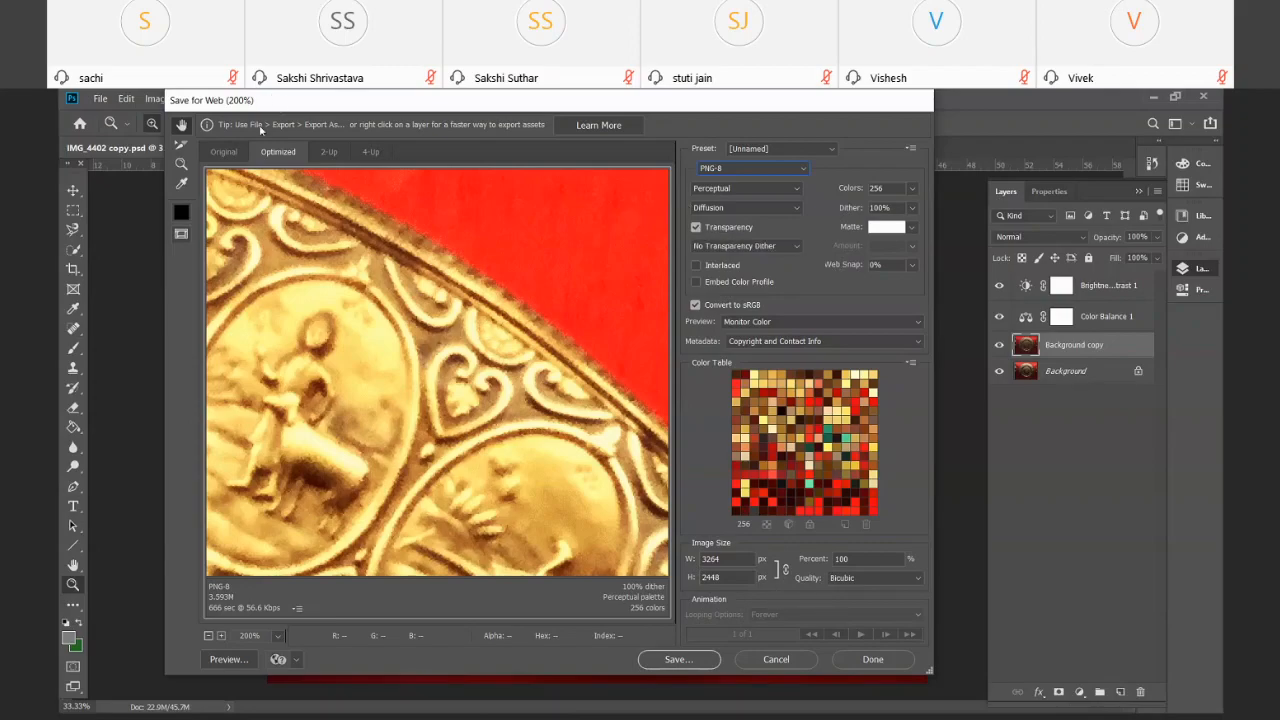
{"action": "left_click_drag", "start_coordinate": [252, 98], "coordinate": [224, 98]}
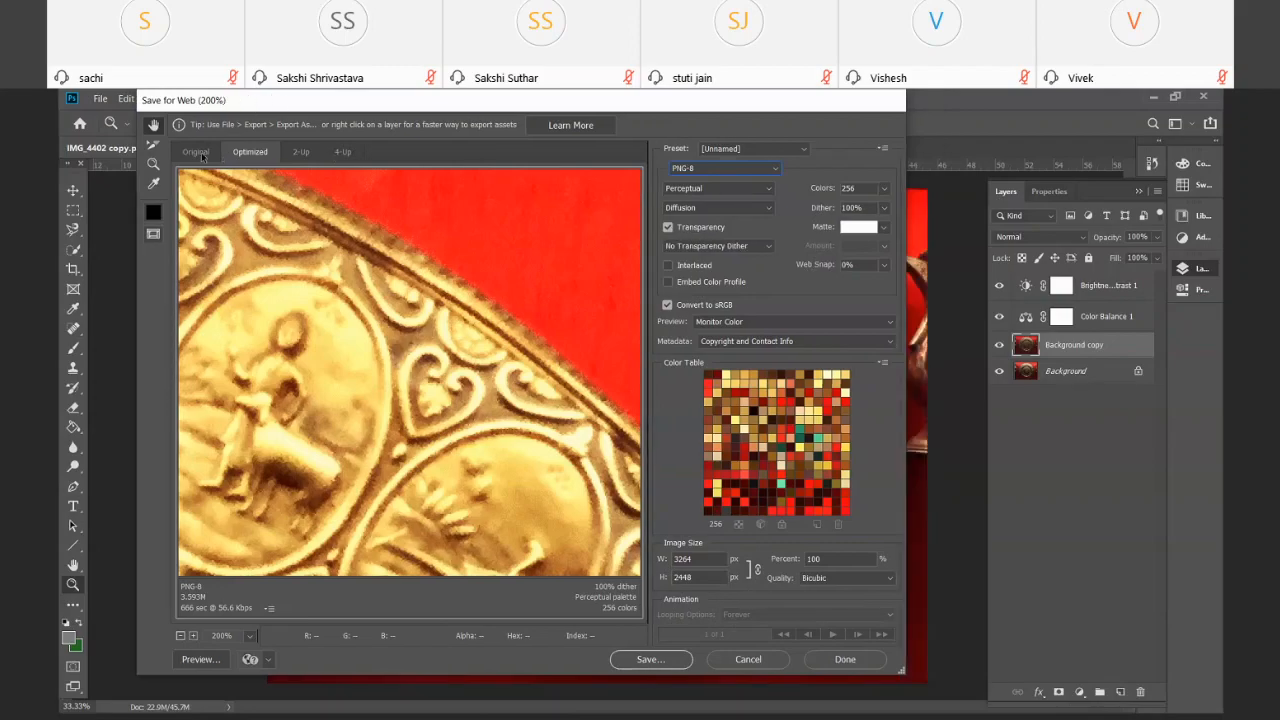
Compare the original and PNG-8 versions of the plate rim side by side, and cancel the web export
{"action": "left_click", "coordinate": [300, 152]}
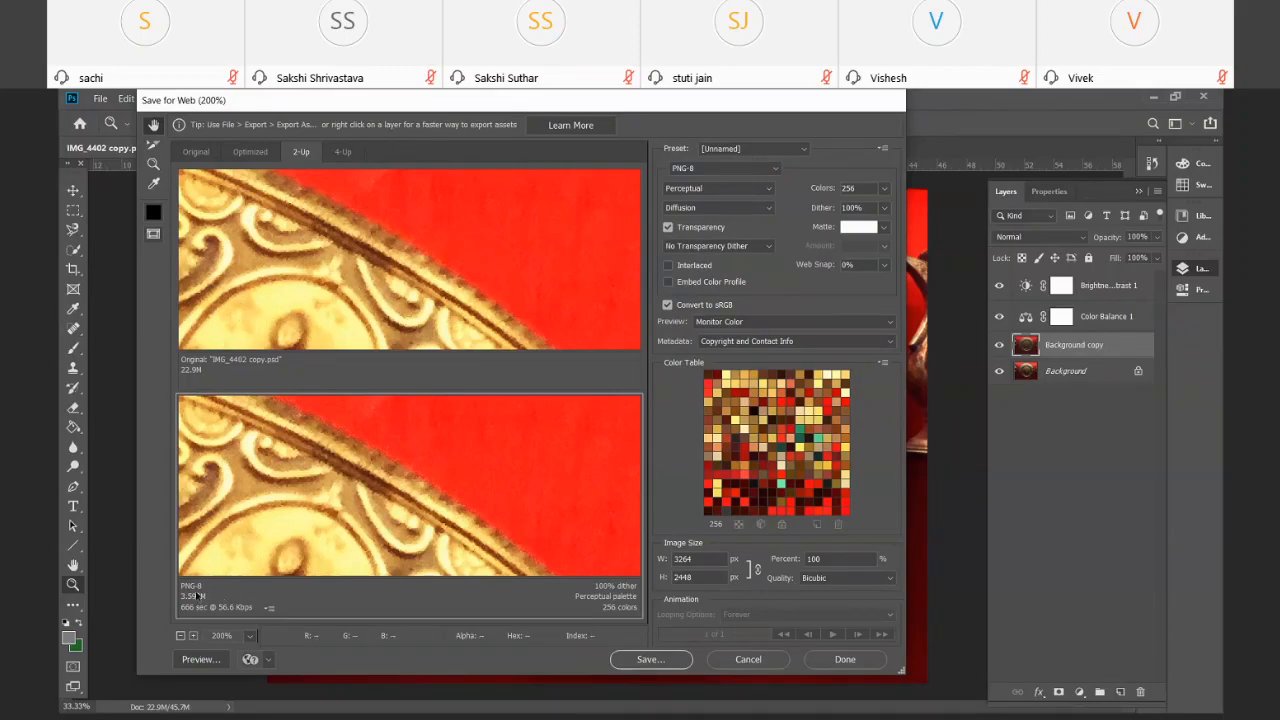
{"action": "left_click_drag", "start_coordinate": [221, 510], "coordinate": [426, 477]}
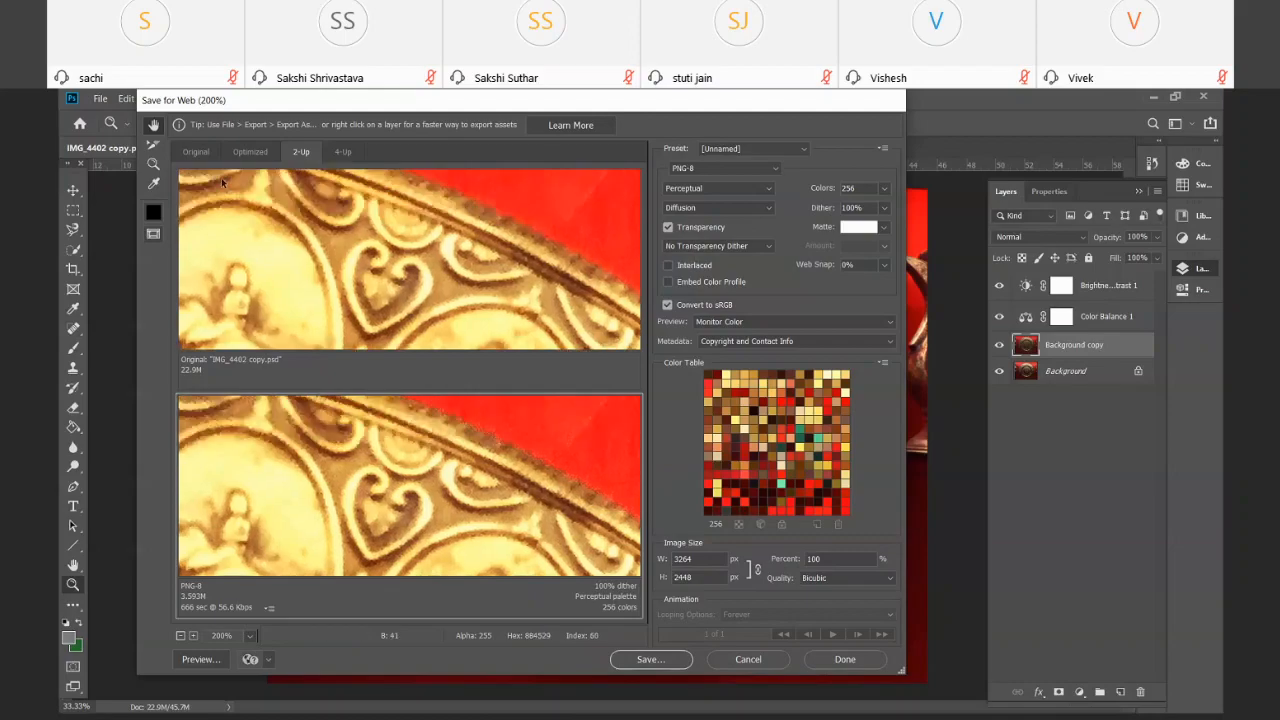
{"action": "left_click", "coordinate": [755, 664]}
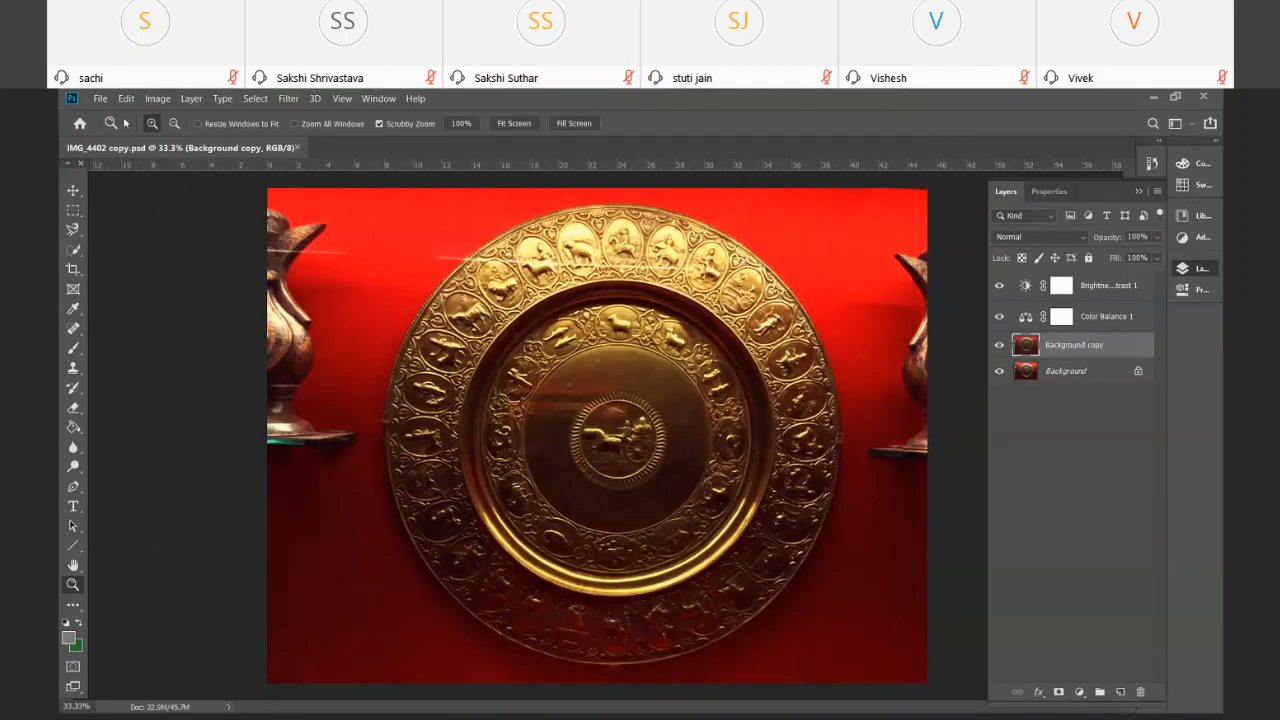
{"action": "left_click", "coordinate": [100, 98]}
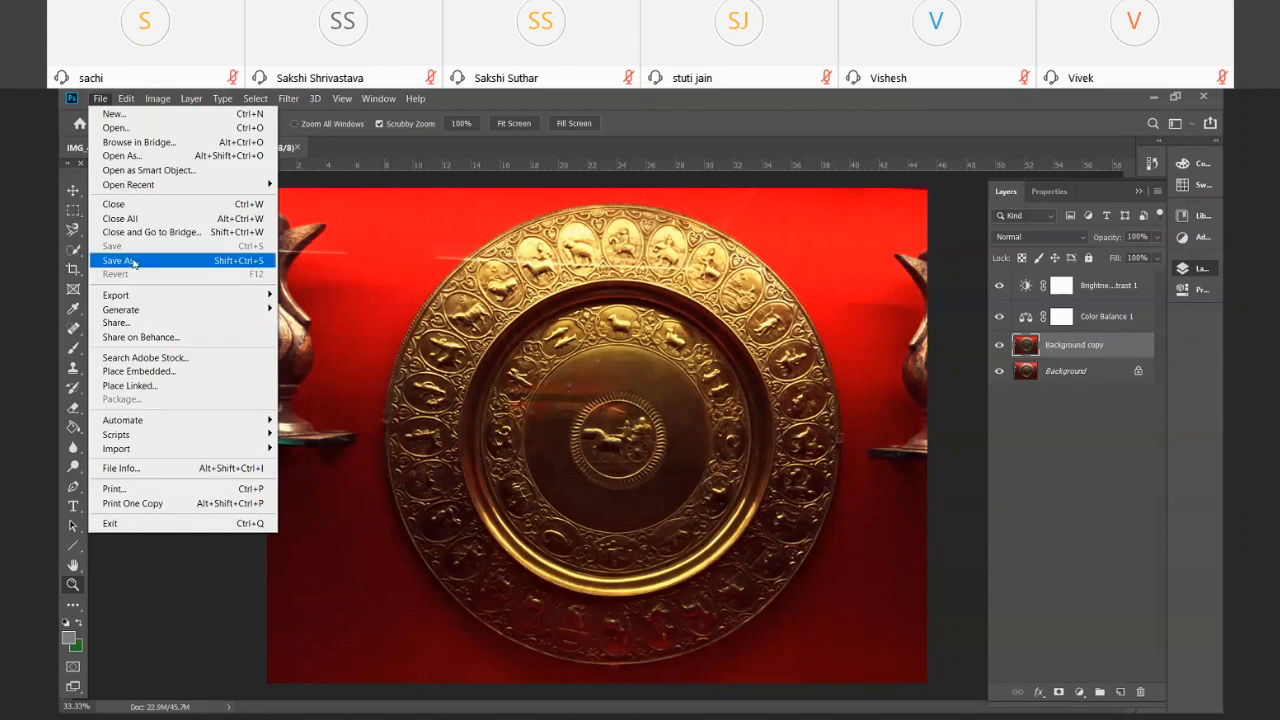
{"action": "mouse_move", "coordinate": [130, 297]}
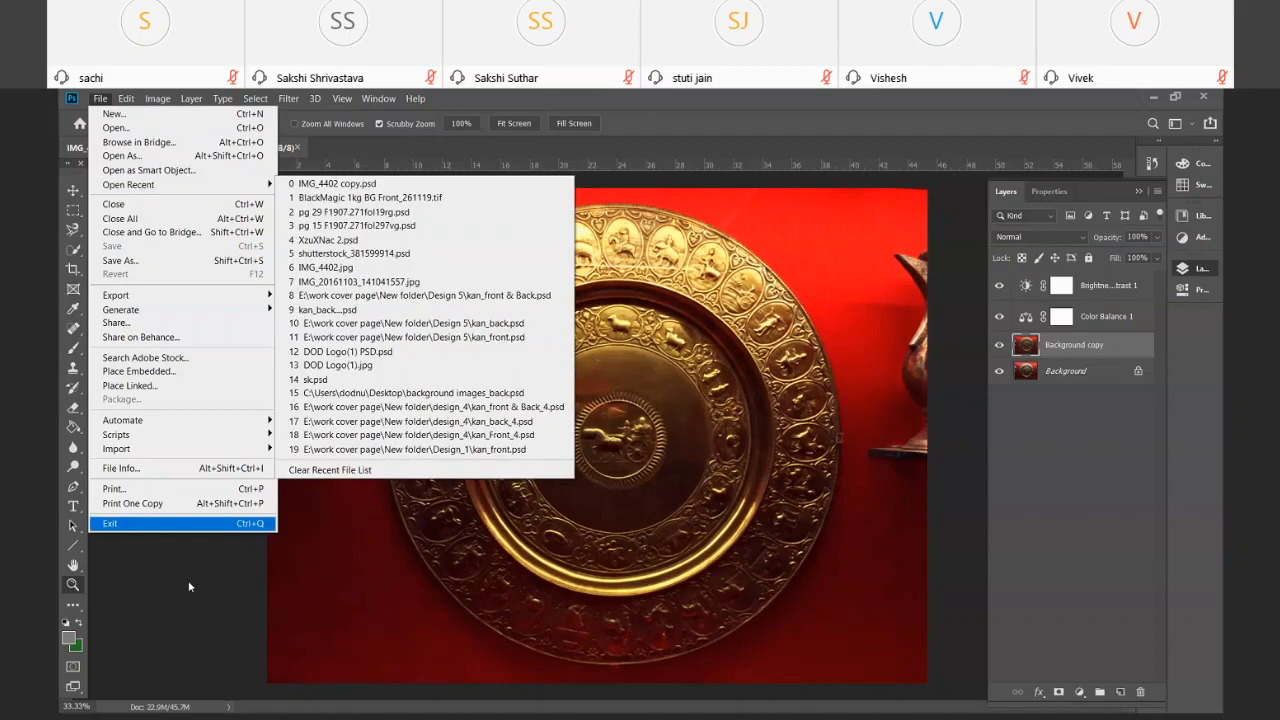
{"action": "left_click", "coordinate": [188, 580]}
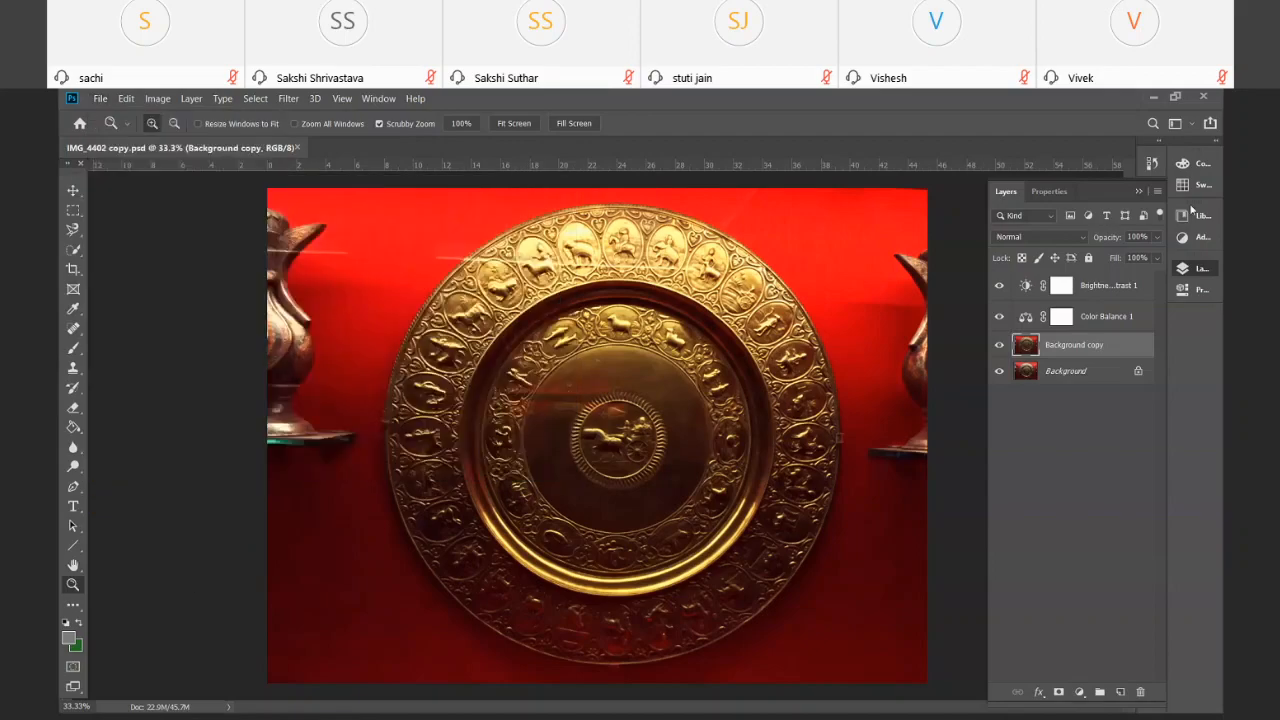
Collapse the Layers panel and bring up the photo DSC01303.jpg at the wires crossing above the rooftops
{"action": "left_click", "coordinate": [1140, 193]}
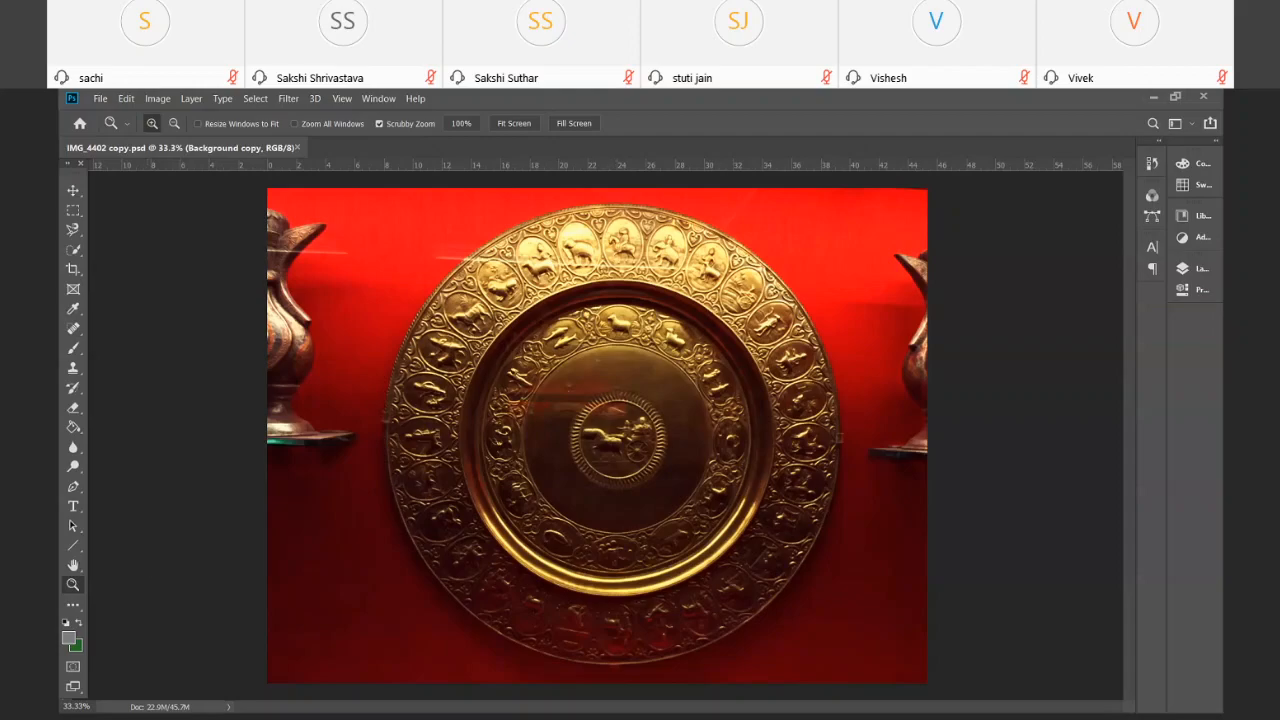
{"action": "key", "text": "alt+Tab"}
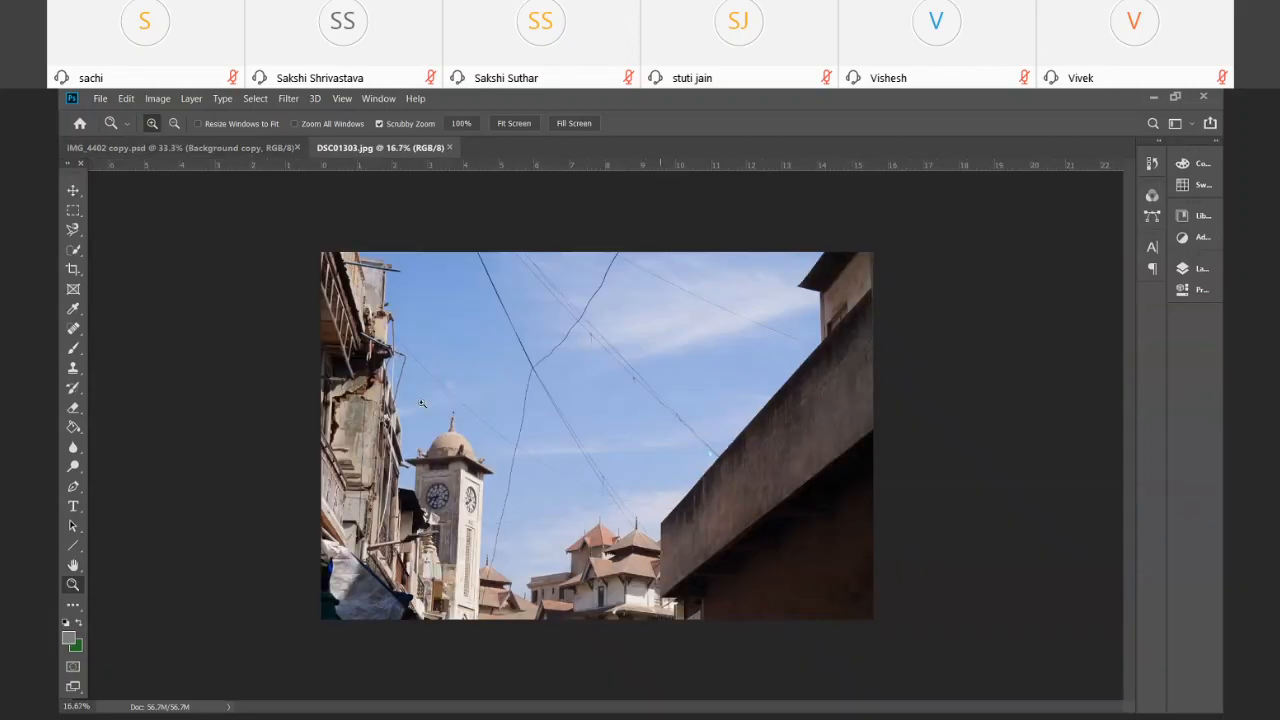
{"action": "left_click_drag", "start_coordinate": [510, 328], "coordinate": [533, 418]}
{"action": "left_click_drag", "start_coordinate": [659, 479], "coordinate": [701, 567]}
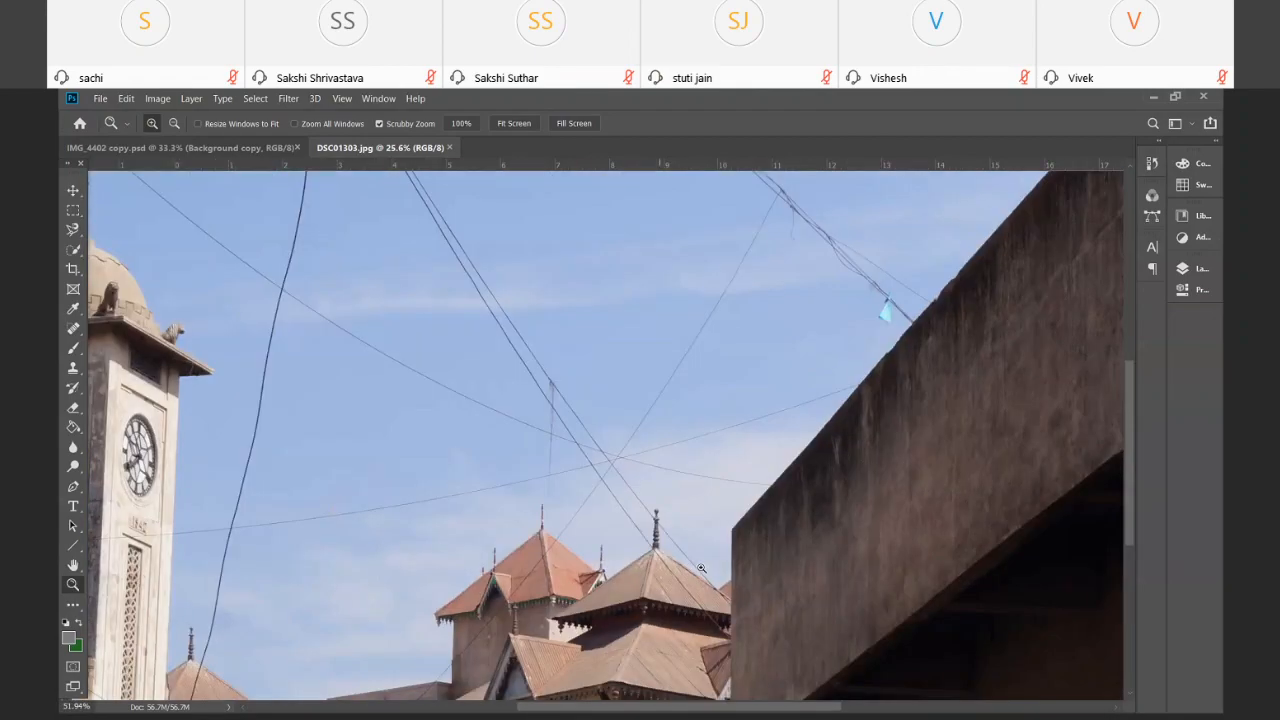
{"action": "left_click_drag", "start_coordinate": [731, 429], "coordinate": [771, 457]}
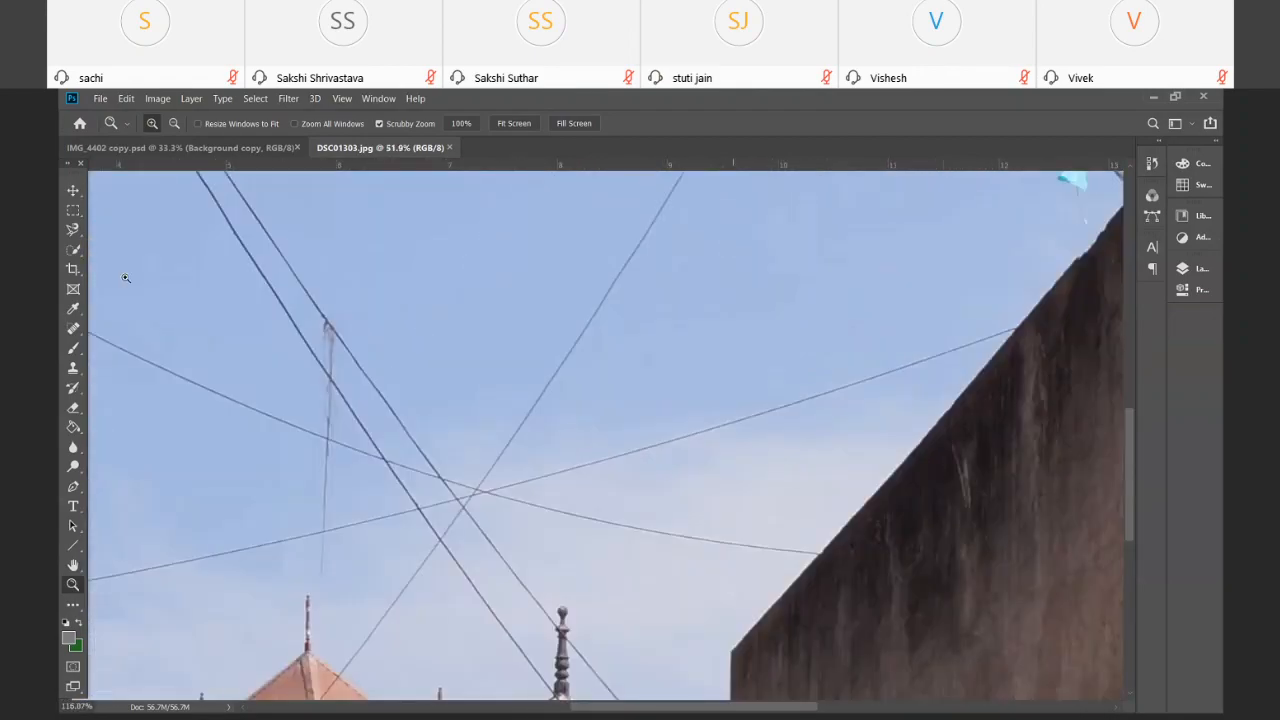
{"action": "left_click", "coordinate": [73, 249]}
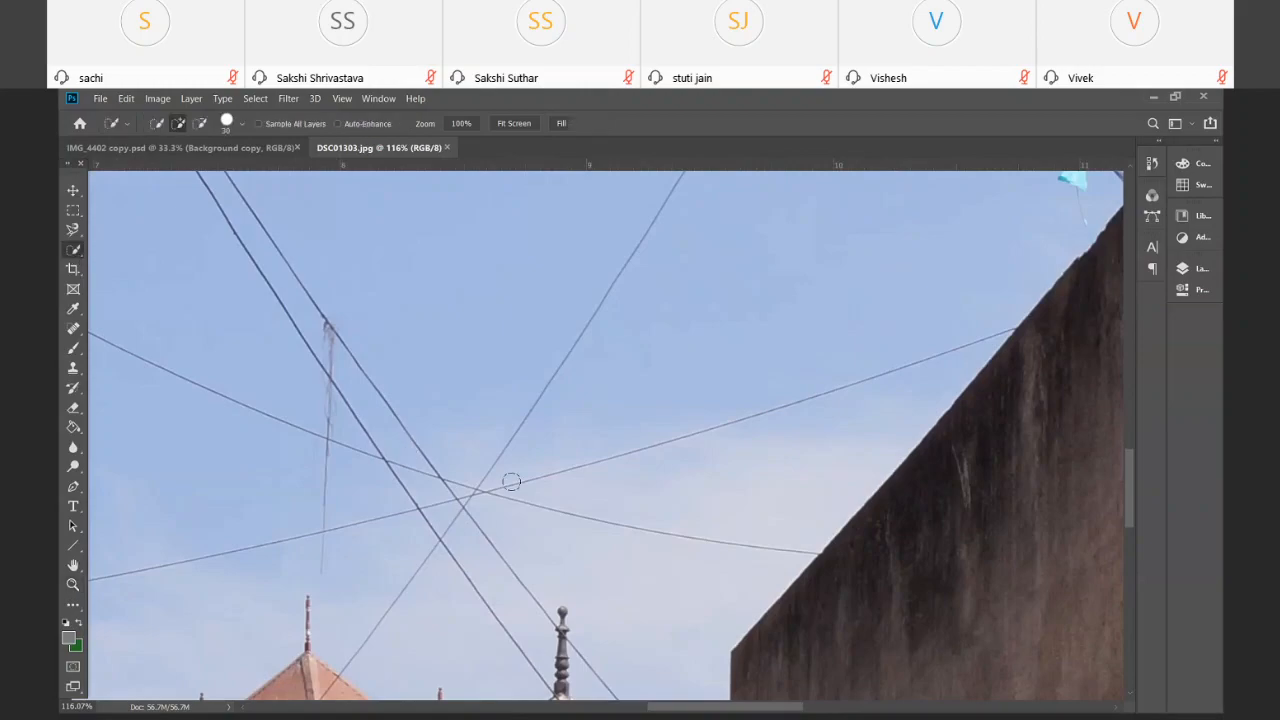
{"action": "key", "text": "bracketleft"}
{"action": "key", "text": "bracketleft"}
{"action": "key", "text": "bracketleft"}
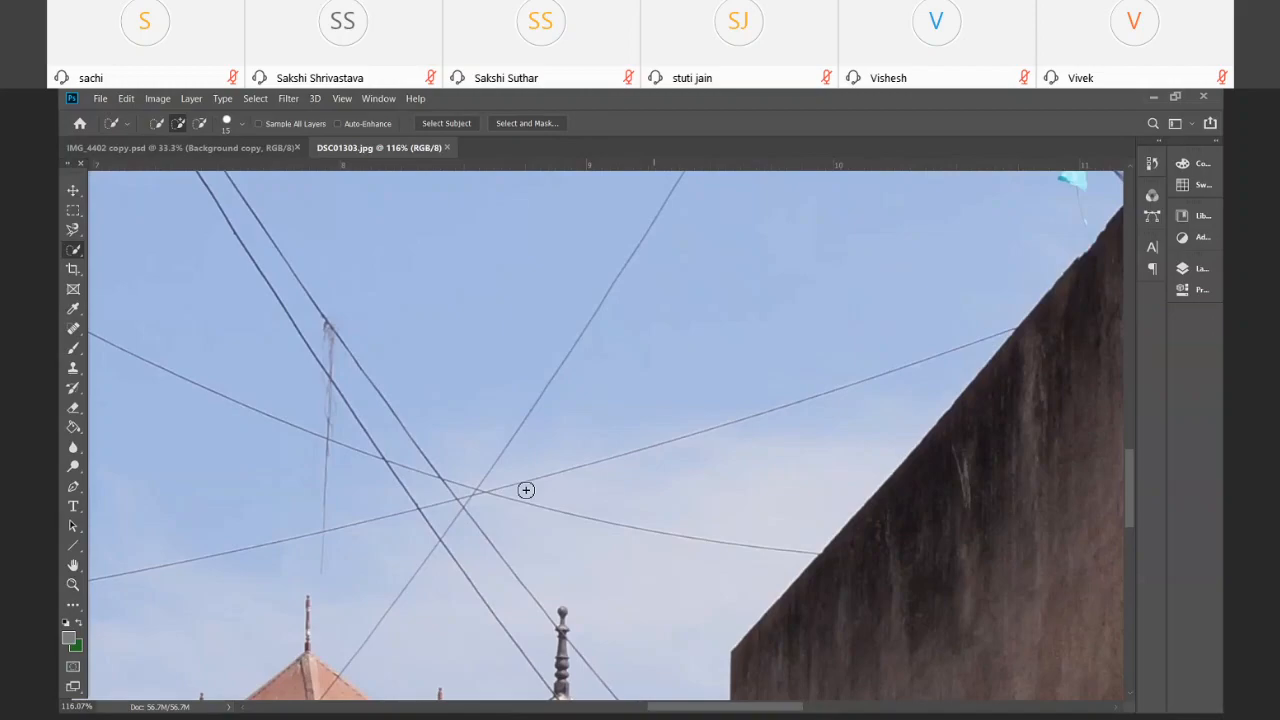
{"action": "left_click_drag", "start_coordinate": [502, 485], "coordinate": [554, 477]}
{"action": "left_click", "coordinate": [597, 470]}
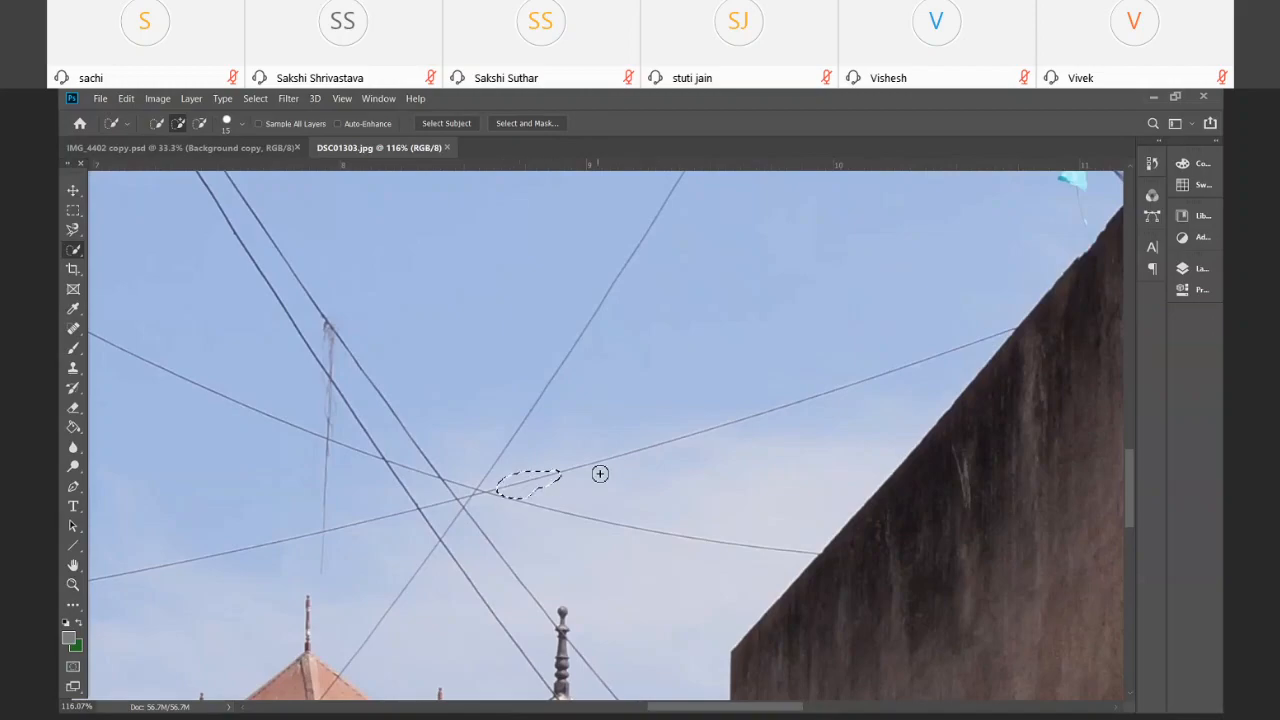
{"action": "right_click", "coordinate": [73, 249]}
{"action": "left_click", "coordinate": [105, 263]}
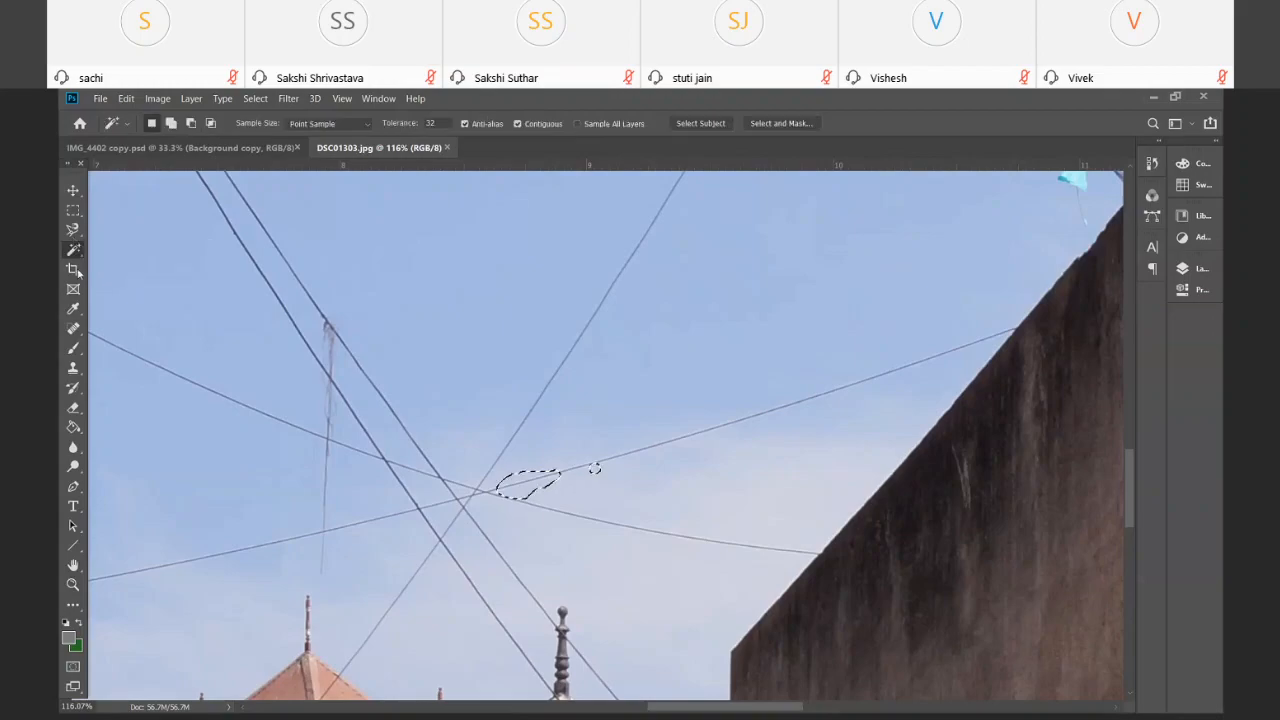
Clear the selection and remove the thin wires crossing the sky beside the dark wall with a content-aware Spot Healing Brush of size 20
{"action": "key", "text": "j"}
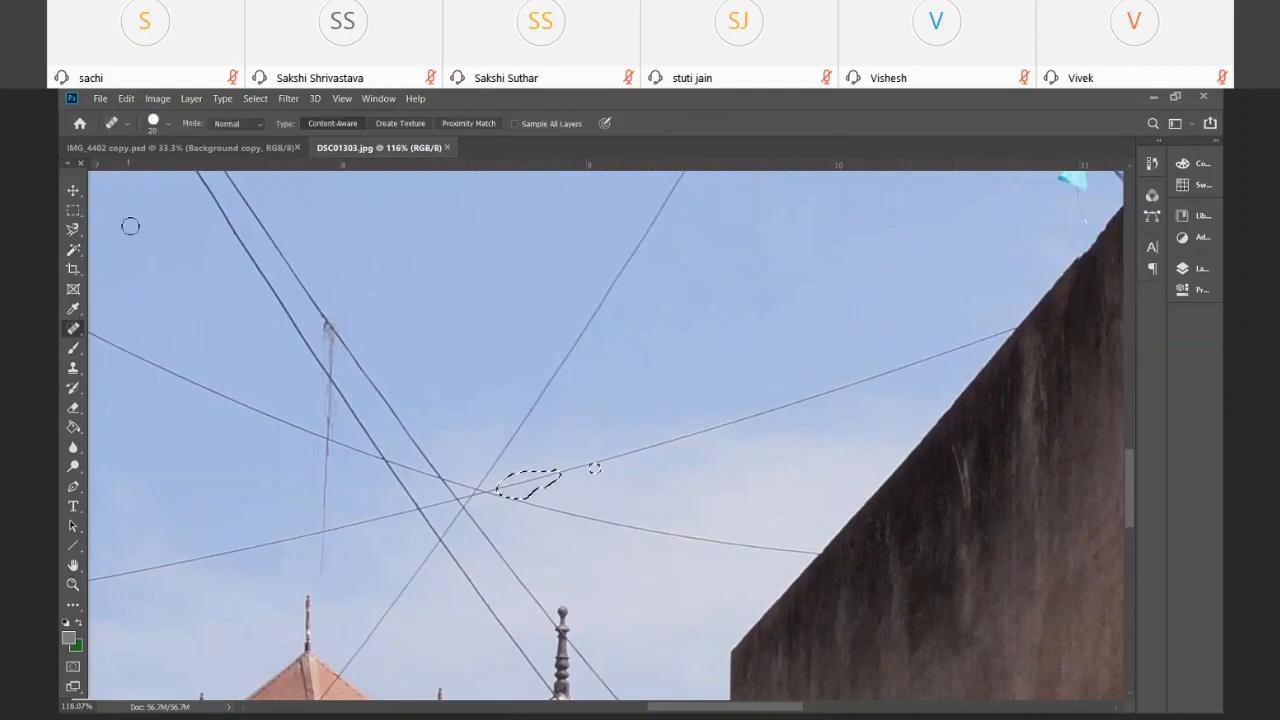
{"action": "key", "text": "ctrl+d"}
{"action": "mouse_move", "coordinate": [517, 484]}
{"action": "left_mouse_down"}
{"action": "mouse_move", "coordinate": [814, 402]}
{"action": "mouse_move", "coordinate": [1018, 320]}
{"action": "left_mouse_up"}
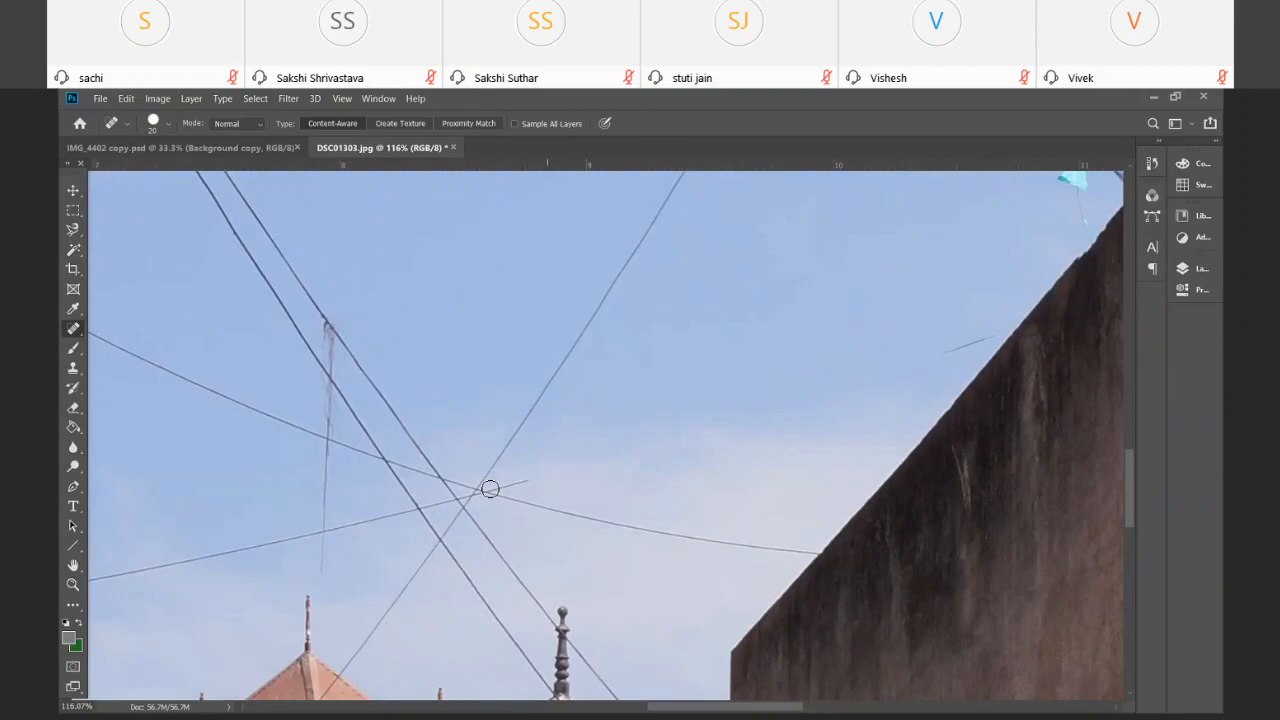
{"action": "left_click_drag", "start_coordinate": [526, 477], "coordinate": [271, 543]}
{"action": "mouse_move", "coordinate": [470, 484]}
{"action": "left_mouse_down"}
{"action": "mouse_move", "coordinate": [637, 517]}
{"action": "mouse_move", "coordinate": [631, 531]}
{"action": "mouse_move", "coordinate": [580, 525]}
{"action": "mouse_move", "coordinate": [850, 555]}
{"action": "left_mouse_up"}
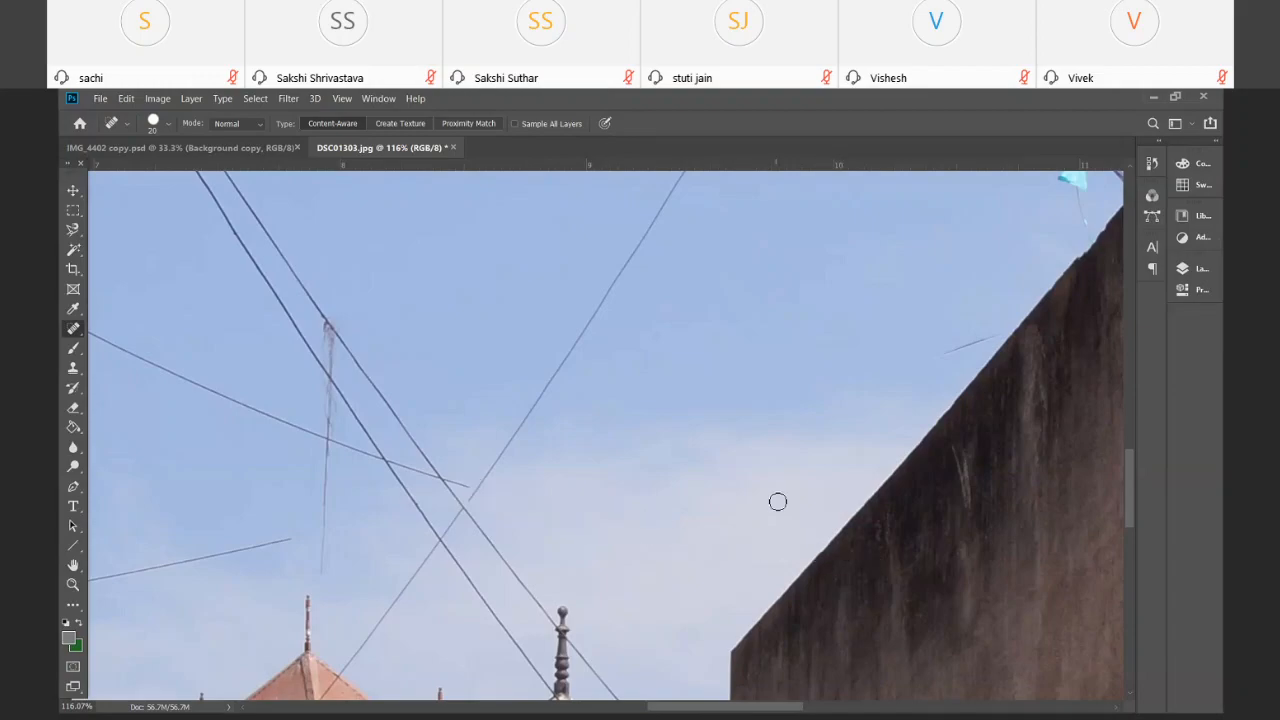
Heal away the thin wire running across the sky from near the red roof to the clock tower
{"action": "scroll", "coordinate": [778, 501], "scroll_direction": "down", "scroll_amount": 6}
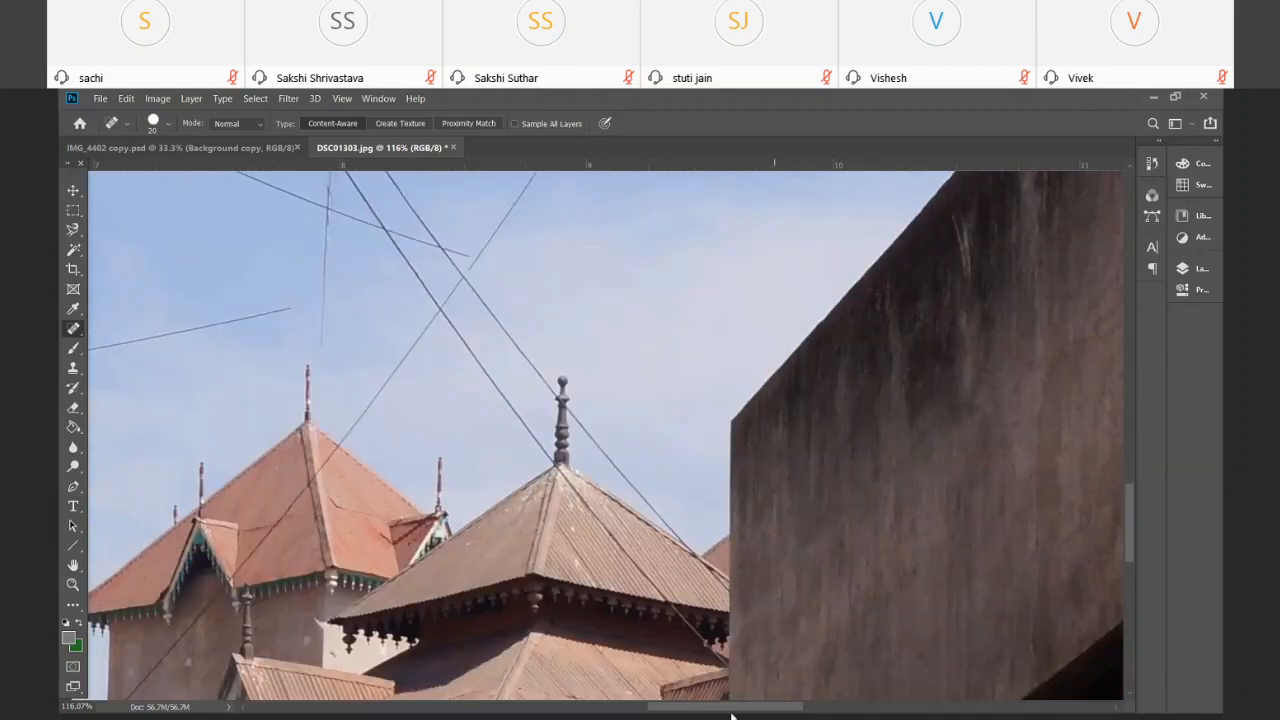
{"action": "scroll", "coordinate": [833, 451], "scroll_direction": "left", "scroll_amount": 9}
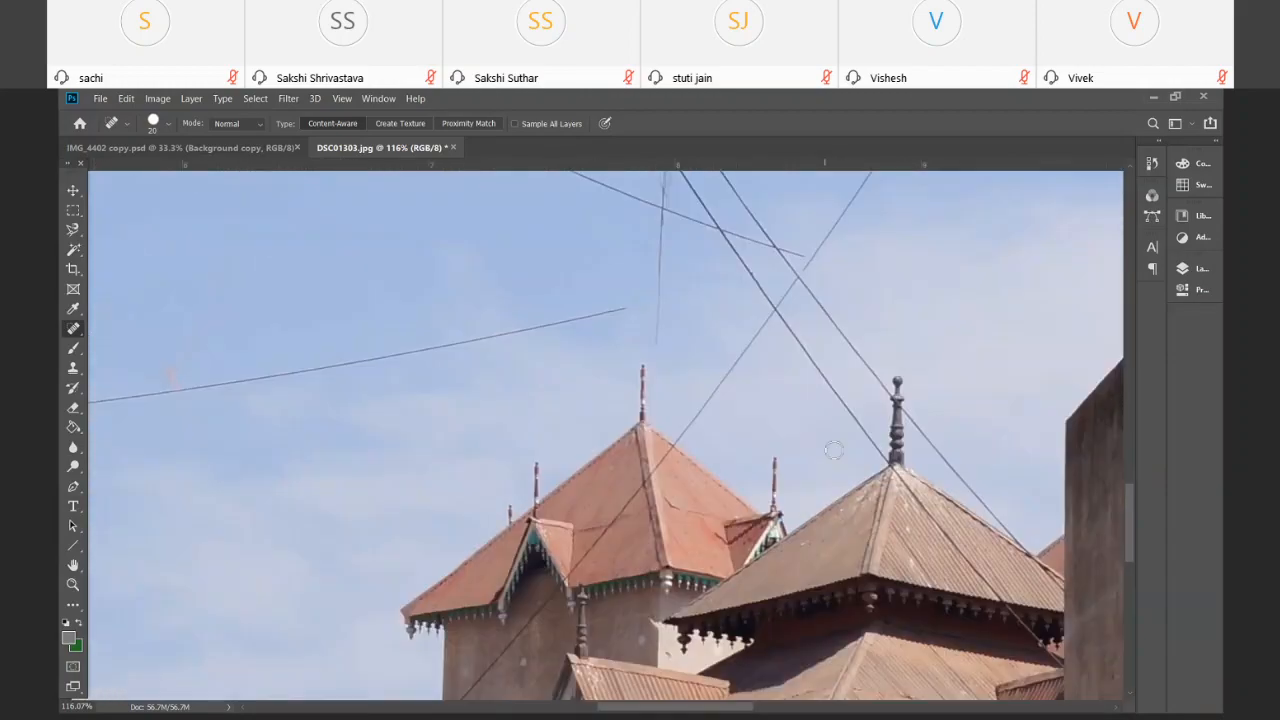
{"action": "scroll", "coordinate": [833, 451], "scroll_direction": "up", "scroll_amount": 4}
{"action": "left_click_drag", "start_coordinate": [720, 714], "coordinate": [660, 714]}
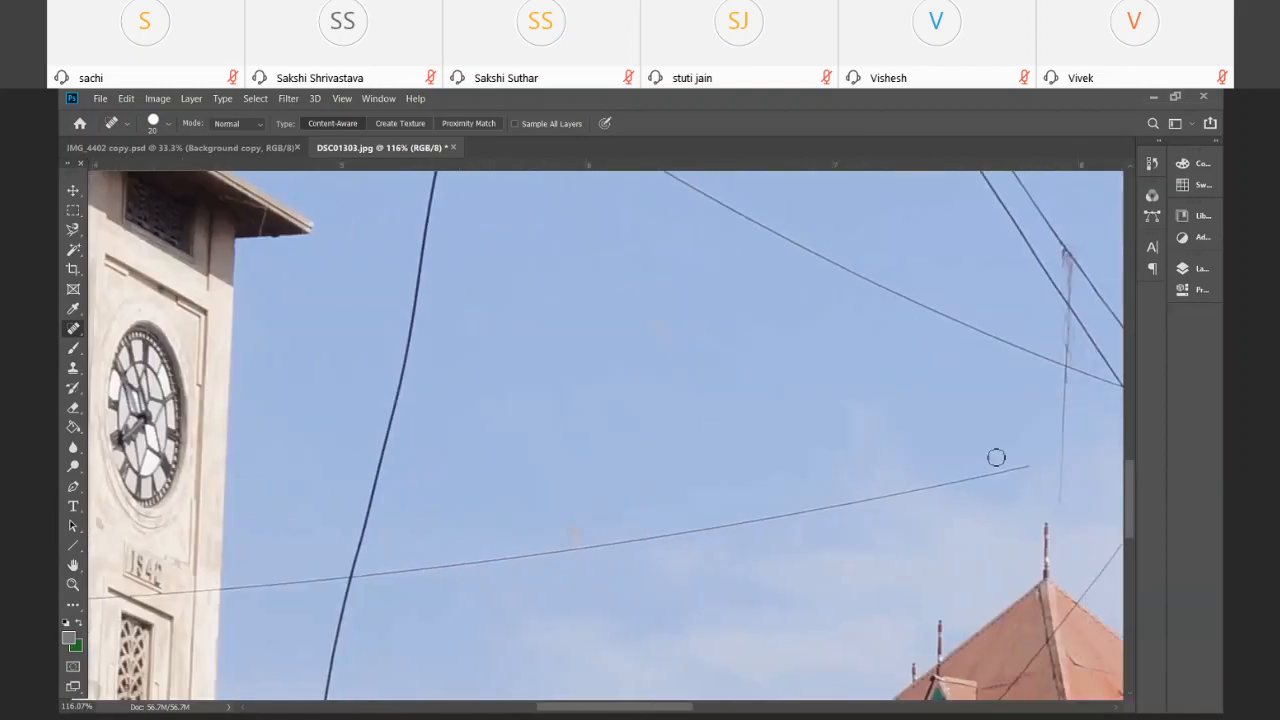
{"action": "mouse_move", "coordinate": [1029, 463]}
{"action": "left_mouse_down"}
{"action": "mouse_move", "coordinate": [514, 565]}
{"action": "mouse_move", "coordinate": [262, 581]}
{"action": "left_mouse_up"}
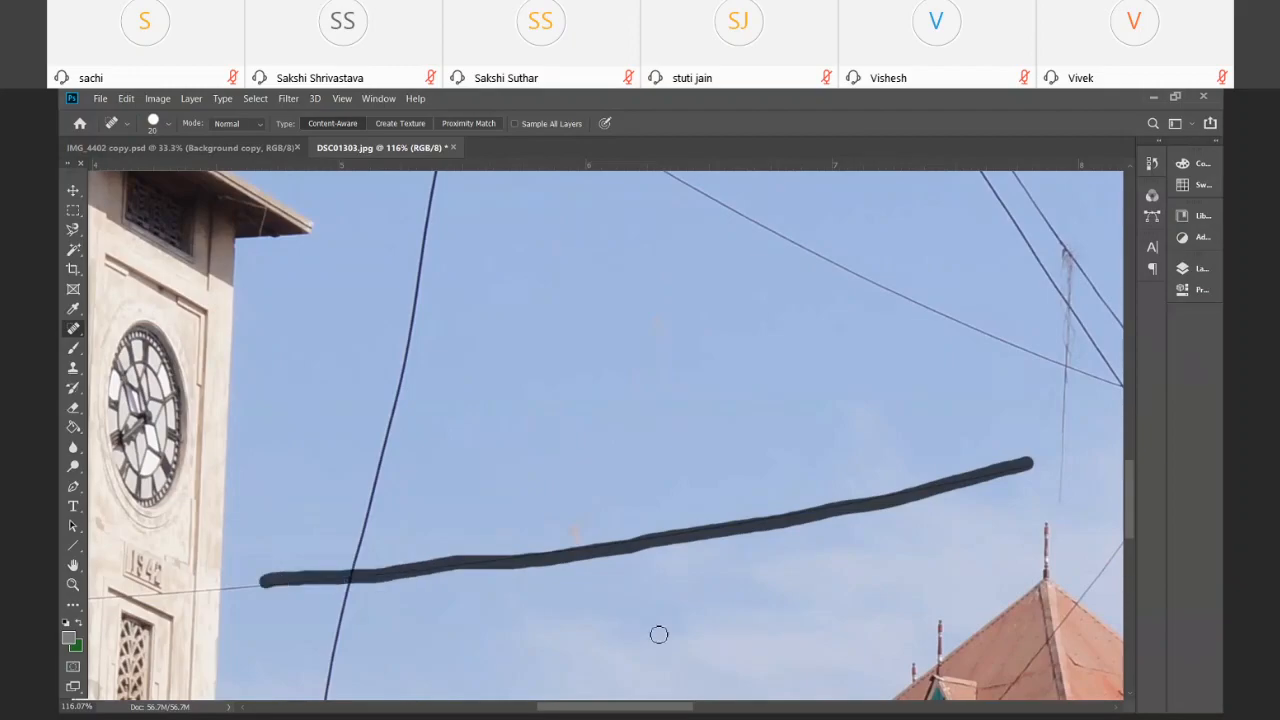
Reduce the healing brush size to 10 and remove the wire crossing the clock tower facade below 1942 and its end in the sky
{"action": "left_click_drag", "start_coordinate": [665, 708], "coordinate": [606, 709]}
{"action": "scroll", "coordinate": [574, 554], "scroll_direction": "down", "scroll_amount": 5}
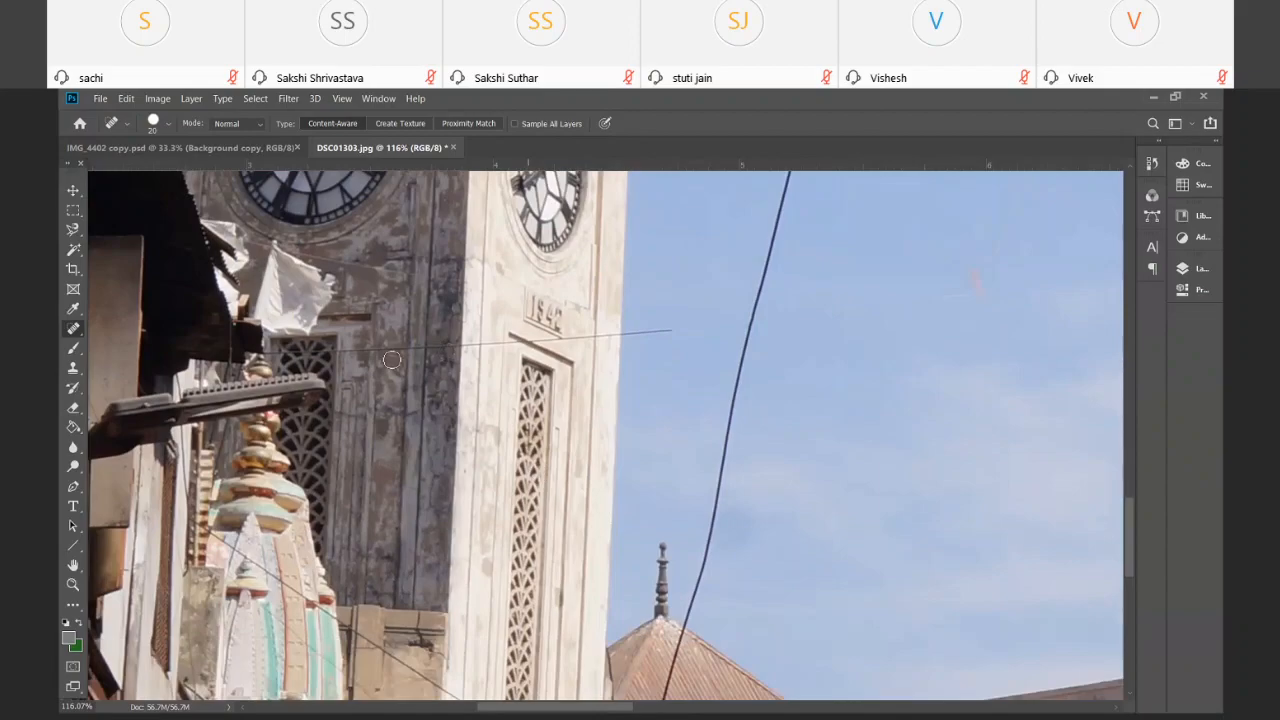
{"action": "key", "text": "bracketleft"}
{"action": "key", "text": "z"}
{"action": "left_click_drag", "start_coordinate": [395, 415], "coordinate": [440, 415]}
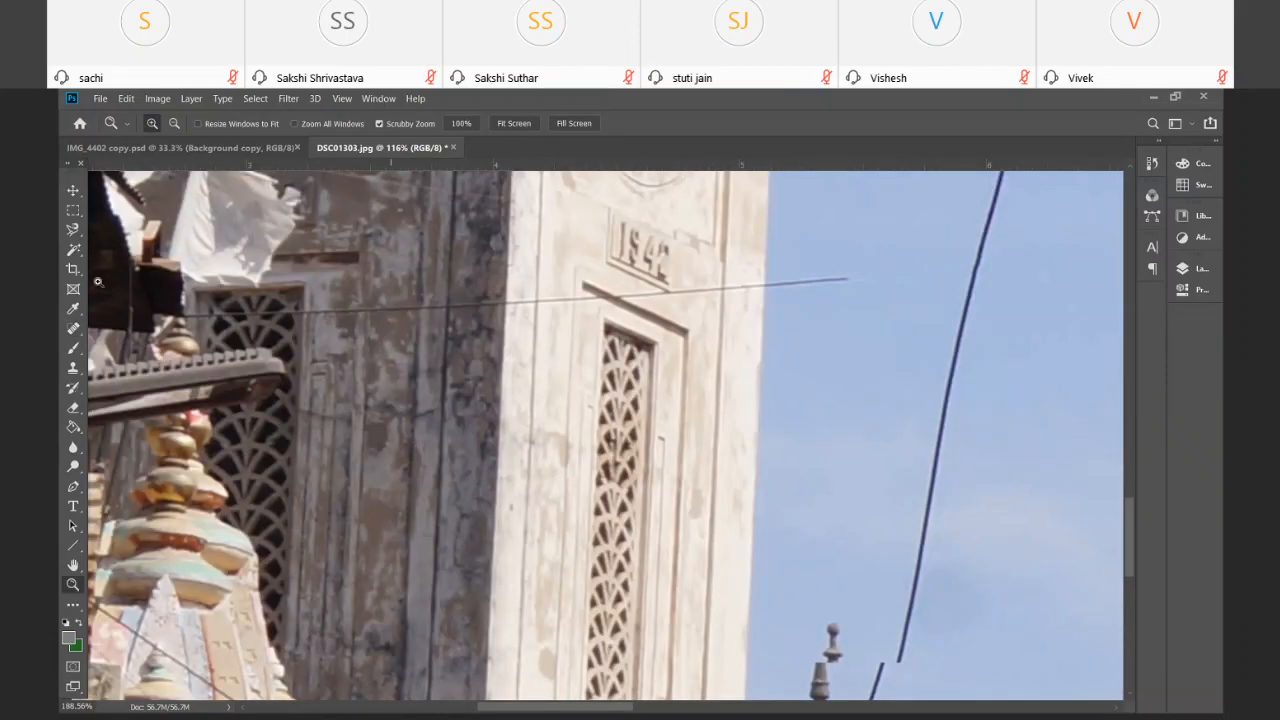
{"action": "key", "text": "j"}
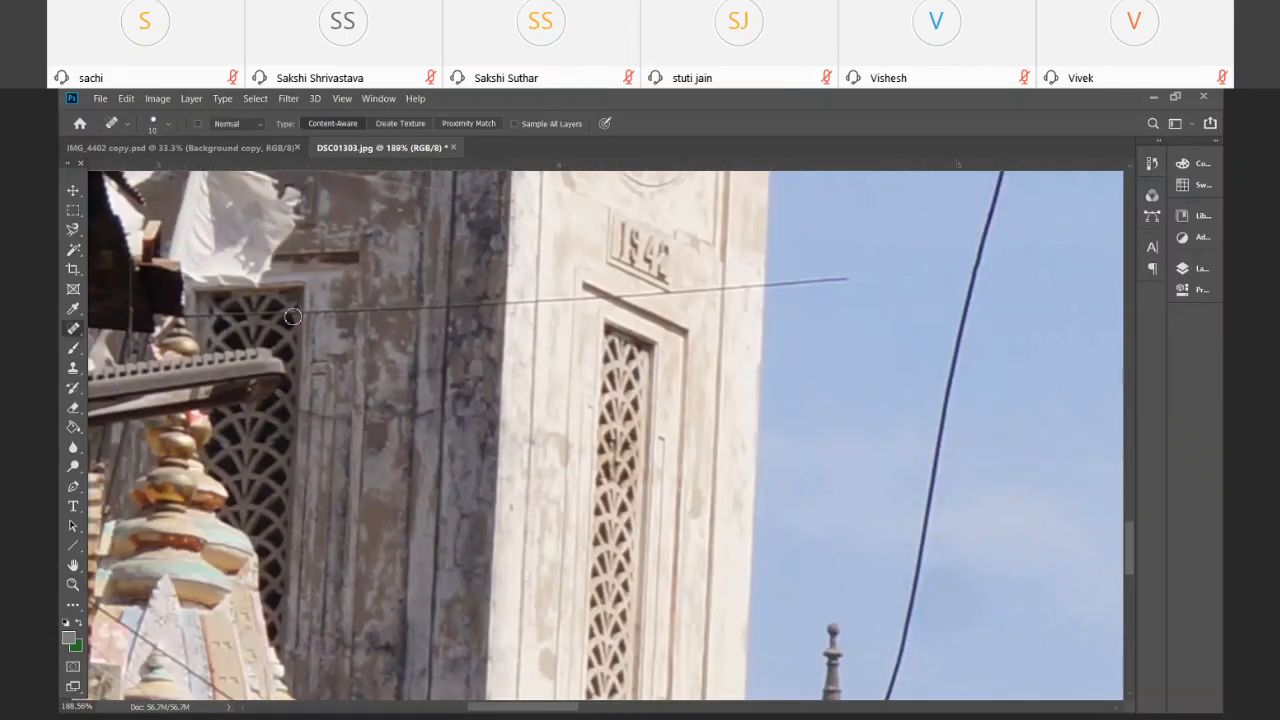
{"action": "left_click_drag", "start_coordinate": [316, 314], "coordinate": [541, 306]}
{"action": "mouse_move", "coordinate": [537, 297]}
{"action": "left_mouse_down"}
{"action": "mouse_move", "coordinate": [617, 316]}
{"action": "mouse_move", "coordinate": [565, 304]}
{"action": "mouse_move", "coordinate": [870, 283]}
{"action": "left_mouse_up"}
{"action": "left_click", "coordinate": [870, 283]}
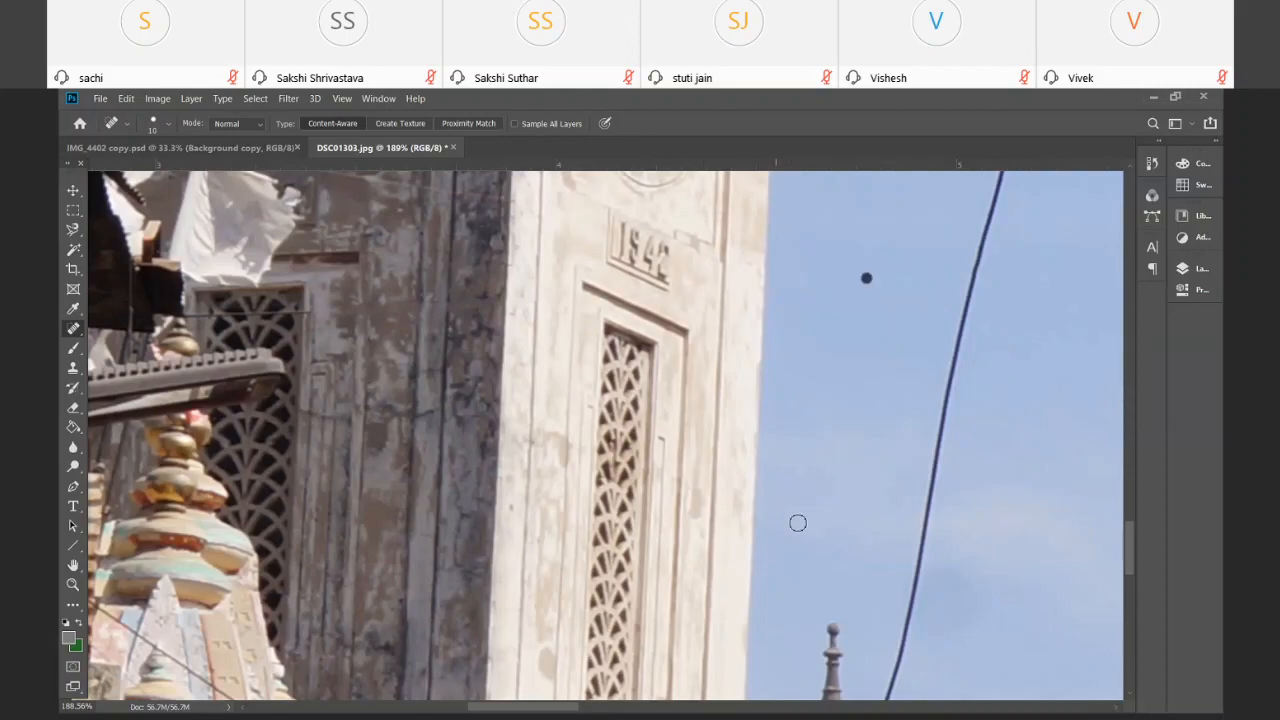
Heal away the diagonal wire running from the beige wall beside the striped dome across the white clock tower facade
{"action": "scroll", "coordinate": [772, 572], "scroll_direction": "down", "scroll_amount": 2}
{"action": "scroll", "coordinate": [770, 575], "scroll_direction": "down", "scroll_amount": 9}
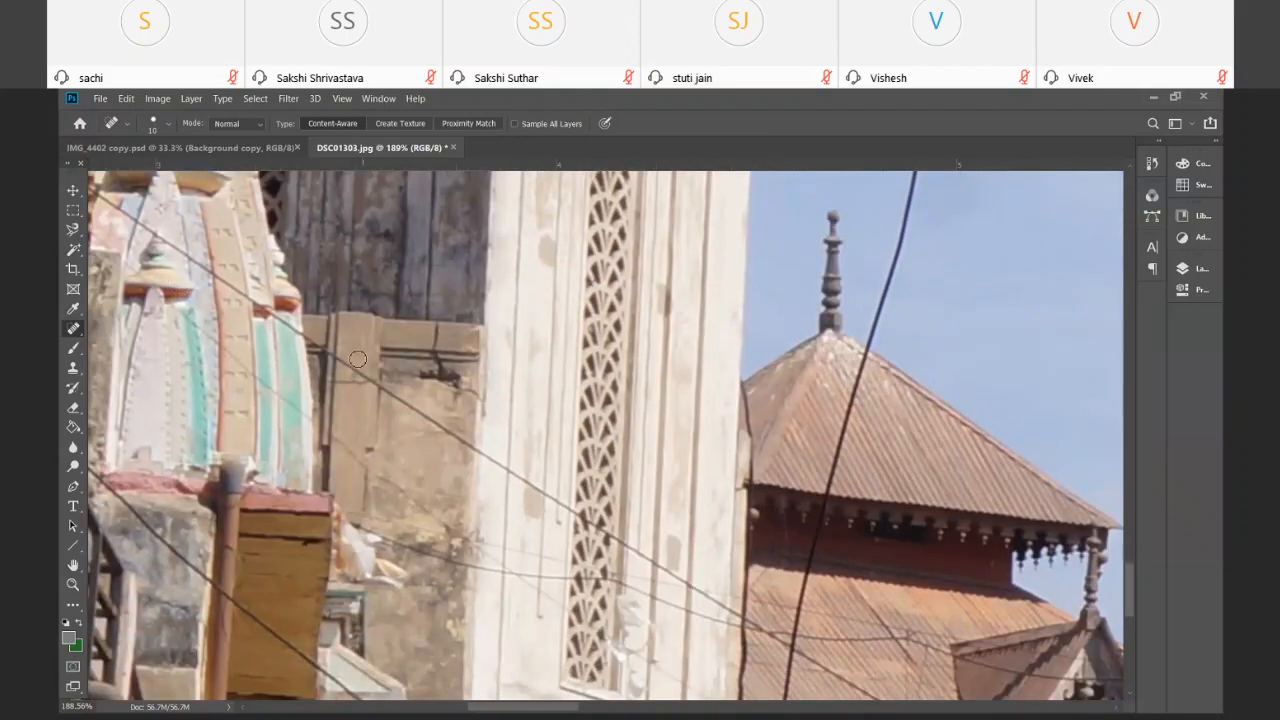
{"action": "mouse_move", "coordinate": [322, 349]}
{"action": "left_mouse_down"}
{"action": "mouse_move", "coordinate": [716, 598]}
{"action": "mouse_move", "coordinate": [697, 593]}
{"action": "left_mouse_up"}
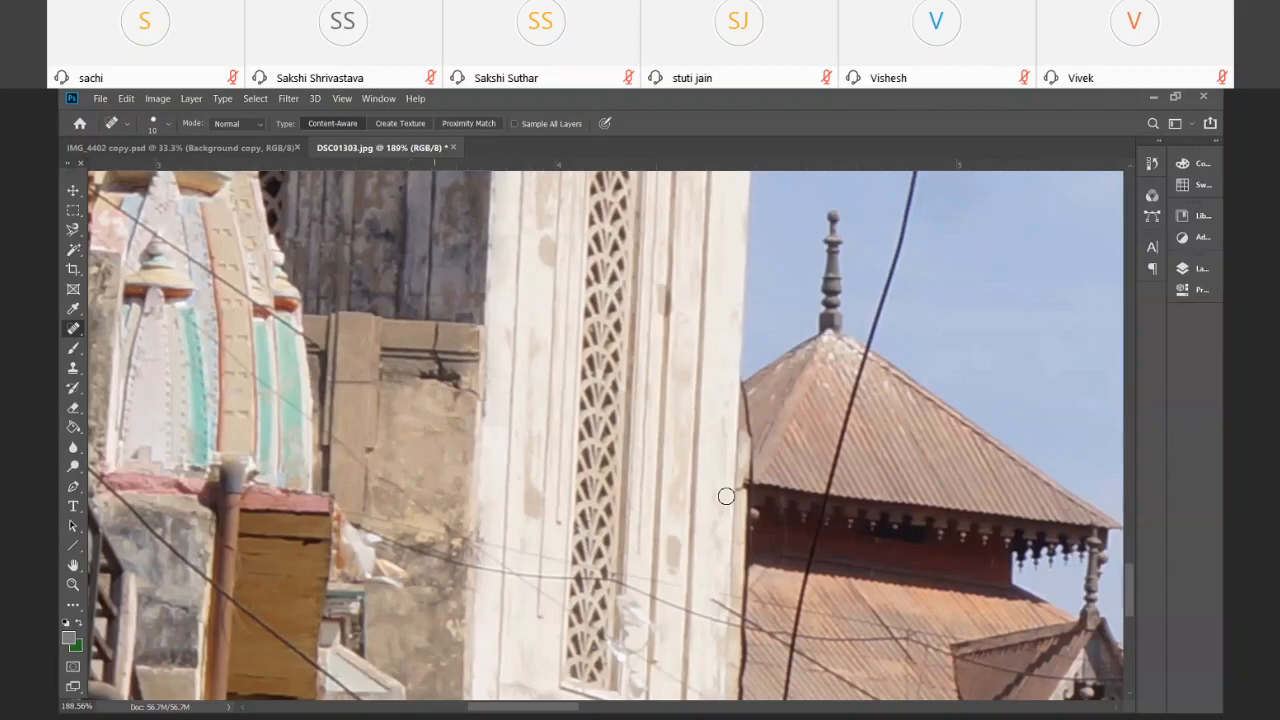
Heal away a stretch of the thick wire hanging through the open sky beside the clock tower
{"action": "left_click_drag", "start_coordinate": [933, 261], "coordinate": [329, 623]}
{"action": "left_click_drag", "start_coordinate": [378, 186], "coordinate": [398, 572]}
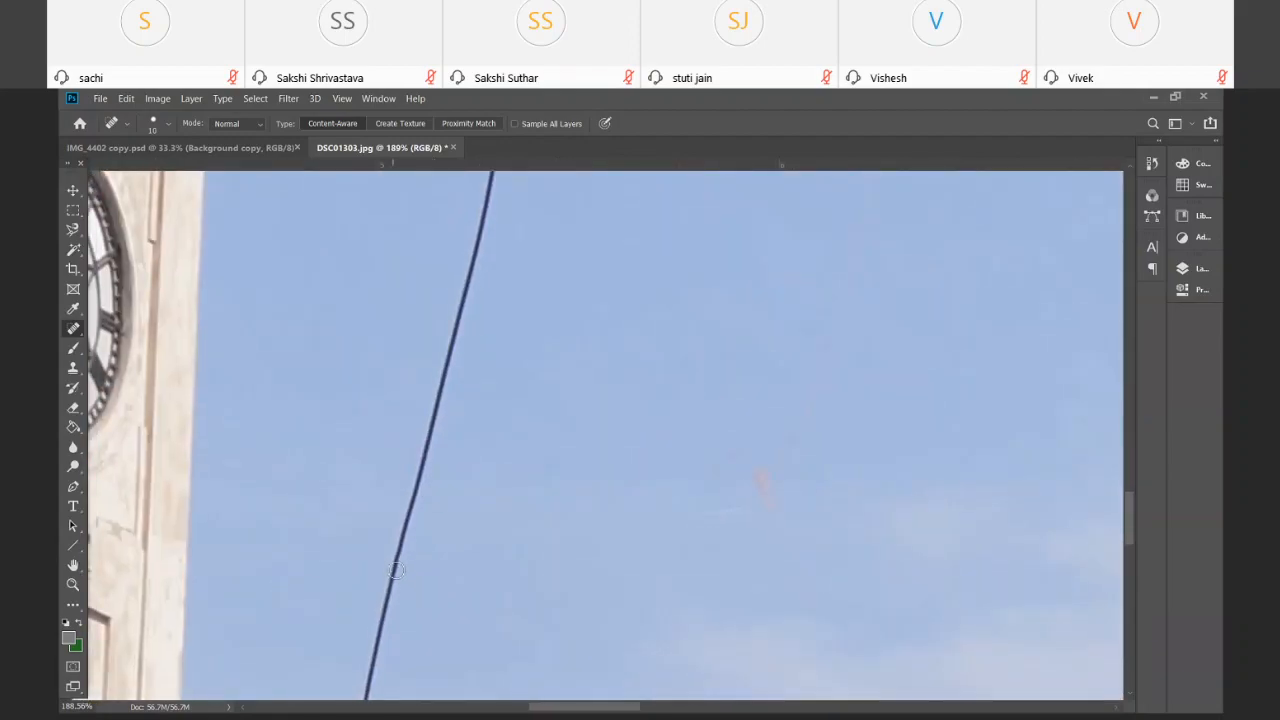
{"action": "left_click", "coordinate": [450, 362], "text": "shift"}
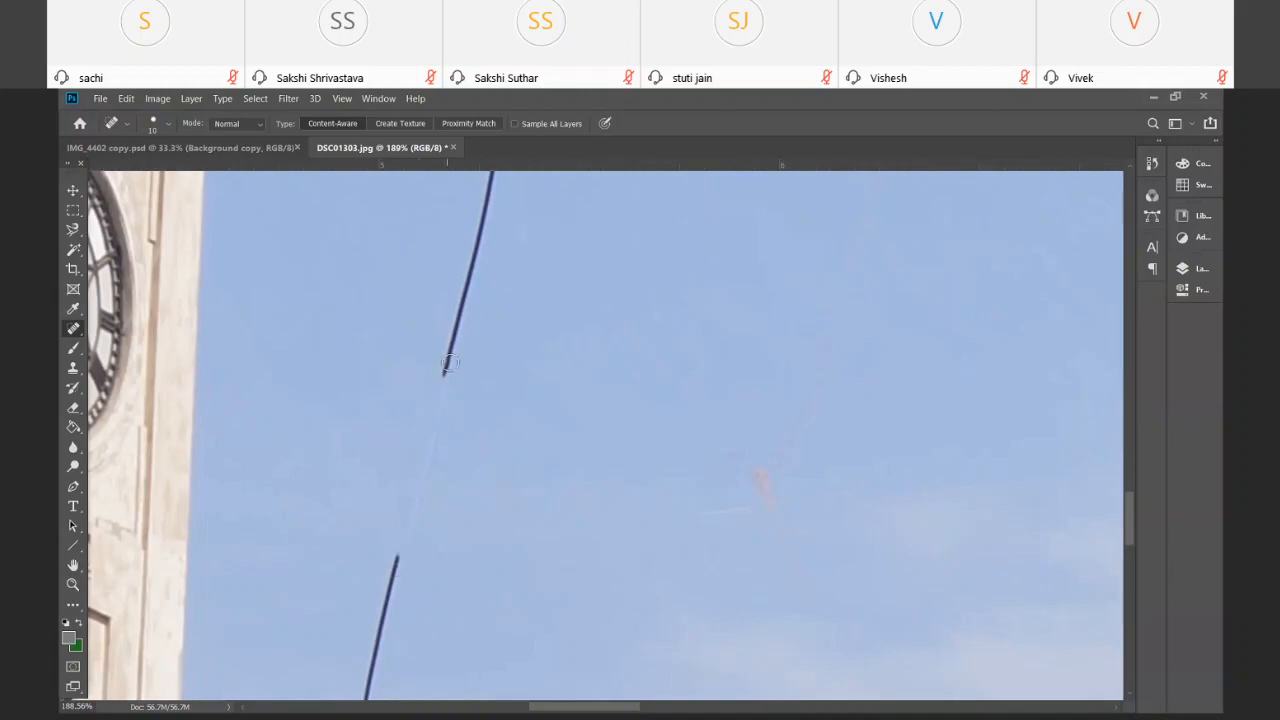
{"action": "scroll", "coordinate": [450, 362], "scroll_direction": "up", "scroll_amount": 2}
{"action": "left_click", "coordinate": [484, 287], "text": "shift"}
{"action": "scroll", "coordinate": [515, 302], "scroll_direction": "up", "scroll_amount": 2}
{"action": "left_click", "coordinate": [497, 281], "text": "shift"}
{"action": "mouse_move", "coordinate": [483, 344]}
{"action": "left_mouse_down"}
{"action": "mouse_move", "coordinate": [454, 502]}
{"action": "mouse_move", "coordinate": [480, 370]}
{"action": "mouse_move", "coordinate": [469, 477]}
{"action": "mouse_move", "coordinate": [503, 360]}
{"action": "left_mouse_up"}
{"action": "mouse_move", "coordinate": [504, 240]}
{"action": "left_mouse_down"}
{"action": "mouse_move", "coordinate": [482, 384]}
{"action": "mouse_move", "coordinate": [494, 366]}
{"action": "left_mouse_up"}
Remove the thin diagonal wire crossing the thick wire in the sky above the lion statue, including its leftover middle piece
{"action": "scroll", "coordinate": [494, 366], "scroll_direction": "up", "scroll_amount": 3}
{"action": "scroll", "coordinate": [494, 365], "scroll_direction": "up", "scroll_amount": 10}
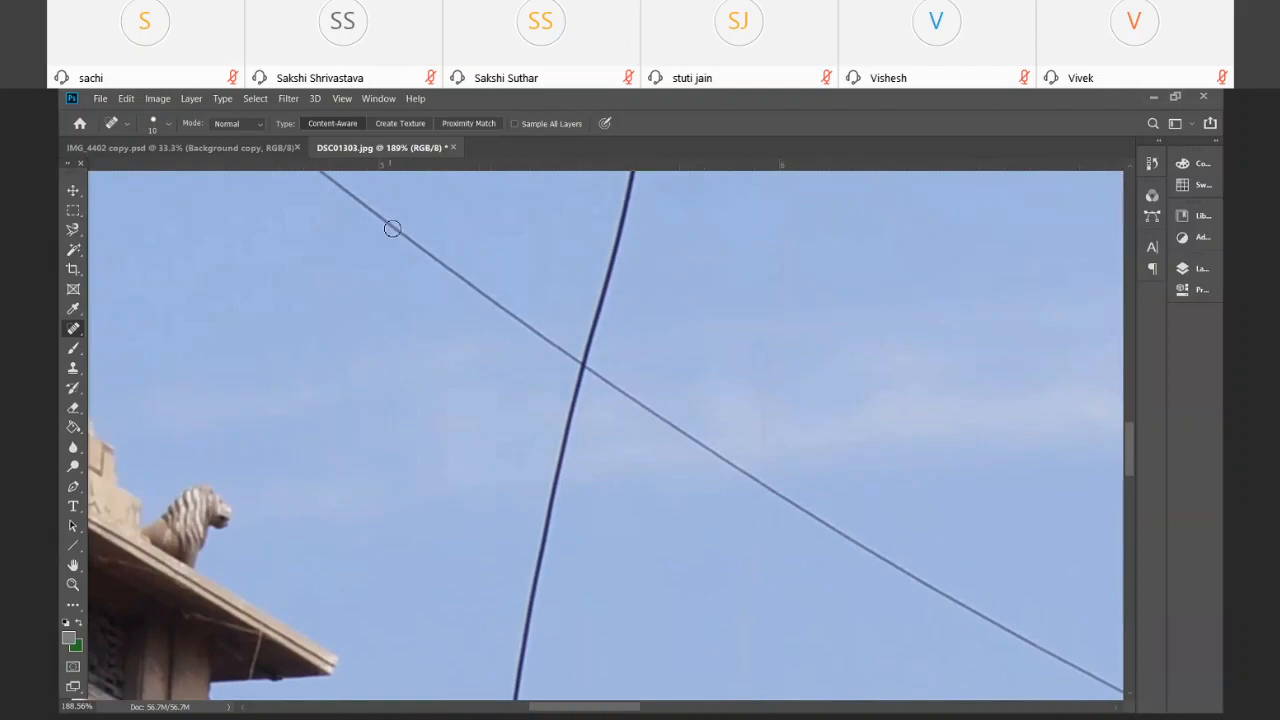
{"action": "left_click", "coordinate": [391, 226]}
{"action": "left_click_drag", "start_coordinate": [386, 222], "coordinate": [575, 360]}
{"action": "left_click_drag", "start_coordinate": [762, 475], "coordinate": [763, 486]}
{"action": "left_click_drag", "start_coordinate": [941, 599], "coordinate": [775, 488]}
{"action": "mouse_move", "coordinate": [1057, 653]}
{"action": "left_mouse_down"}
{"action": "mouse_move", "coordinate": [962, 603]}
{"action": "mouse_move", "coordinate": [890, 586]}
{"action": "left_mouse_up"}
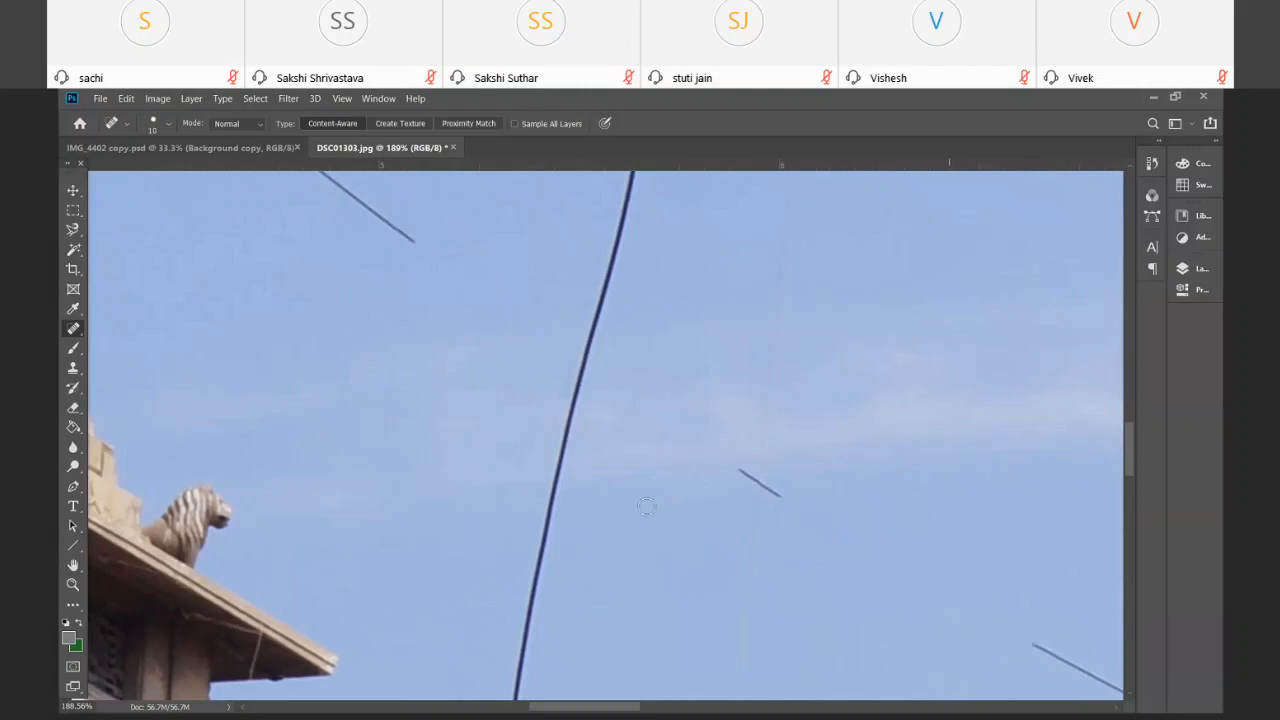
{"action": "left_click_drag", "start_coordinate": [730, 469], "coordinate": [805, 512]}
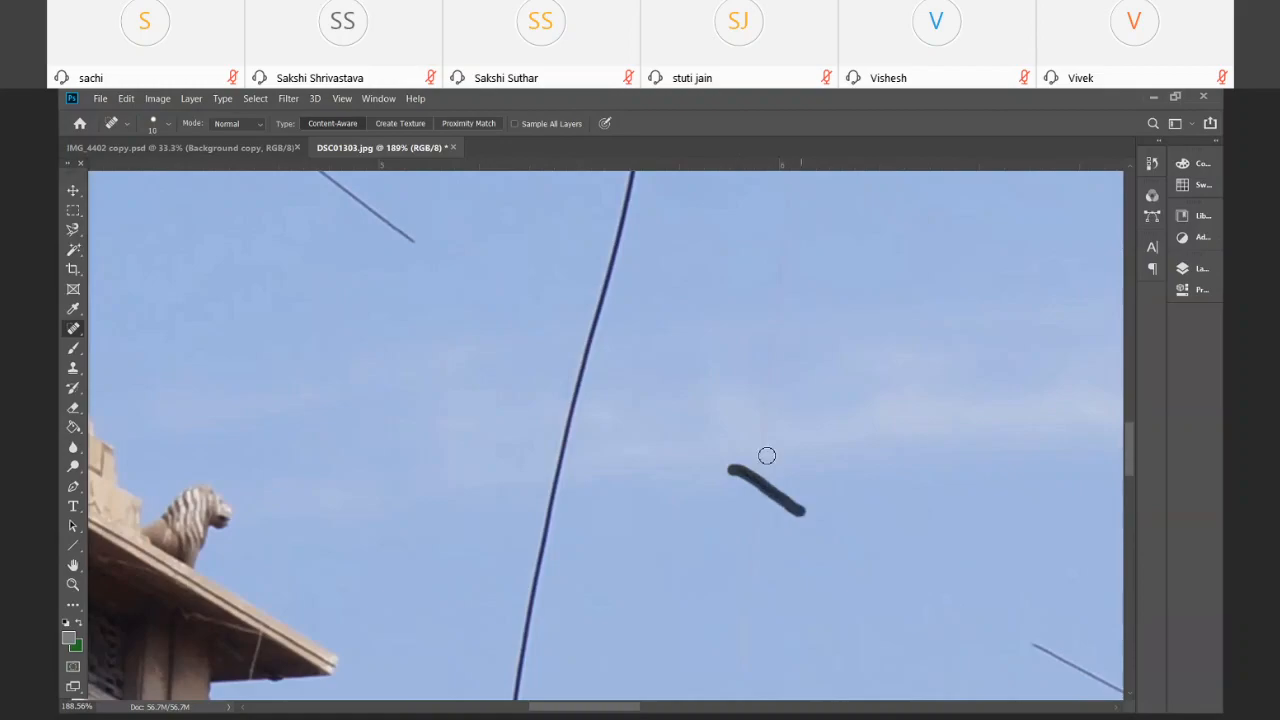
{"action": "left_click_drag", "start_coordinate": [734, 390], "coordinate": [720, 397]}
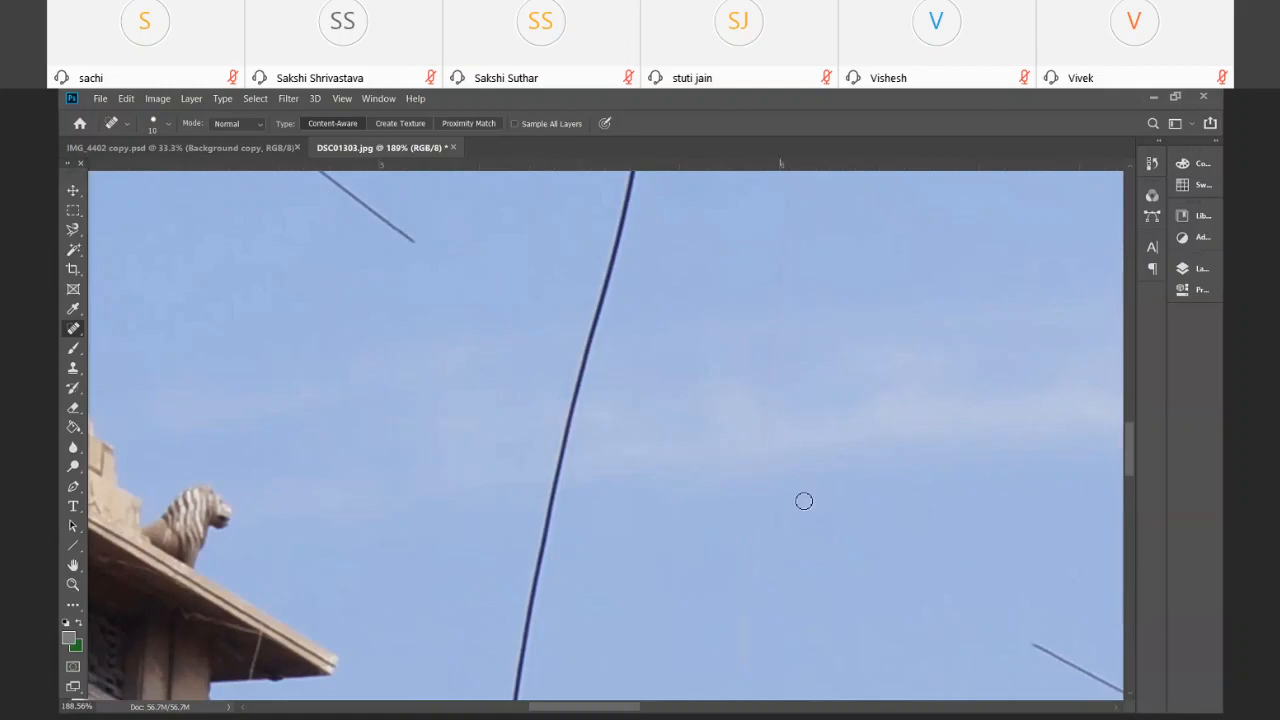
Close DSC01303.jpg without saving its changes and open the book cover photo IMG_2257.jpg
{"action": "scroll", "coordinate": [798, 500], "scroll_direction": "down", "scroll_amount": 8}
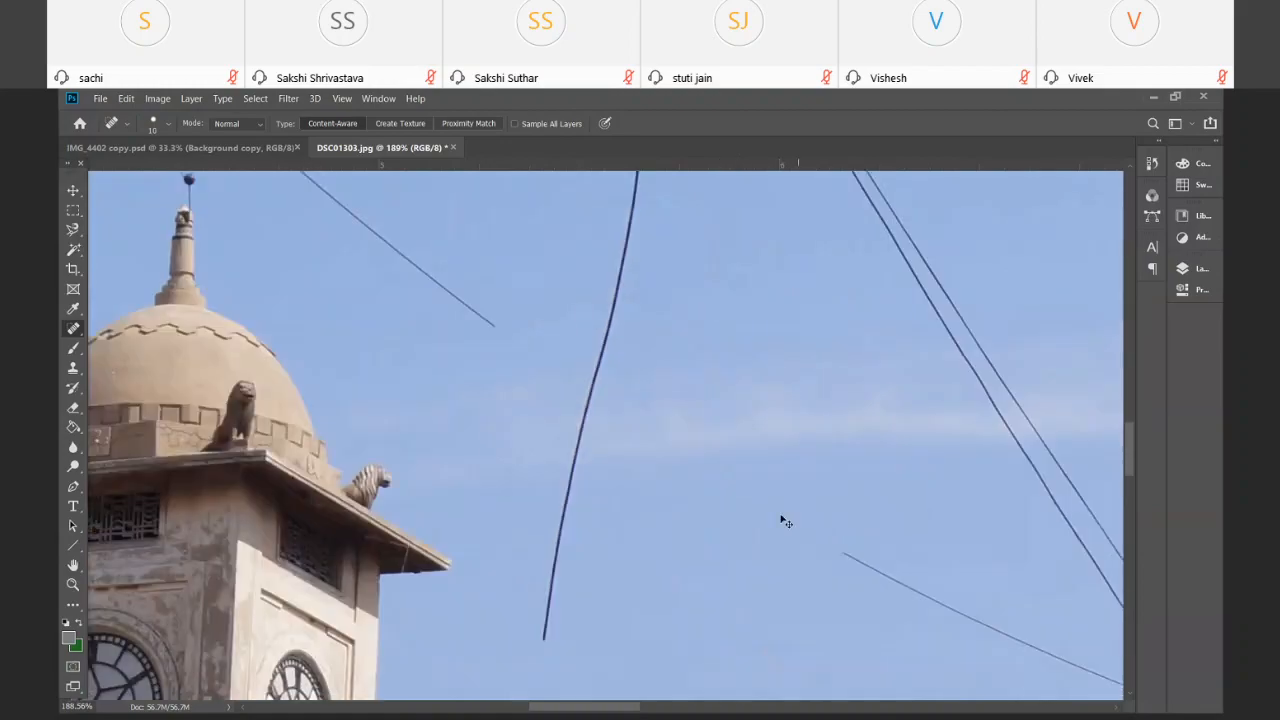
{"action": "scroll", "coordinate": [773, 522], "scroll_direction": "down", "scroll_amount": 3}
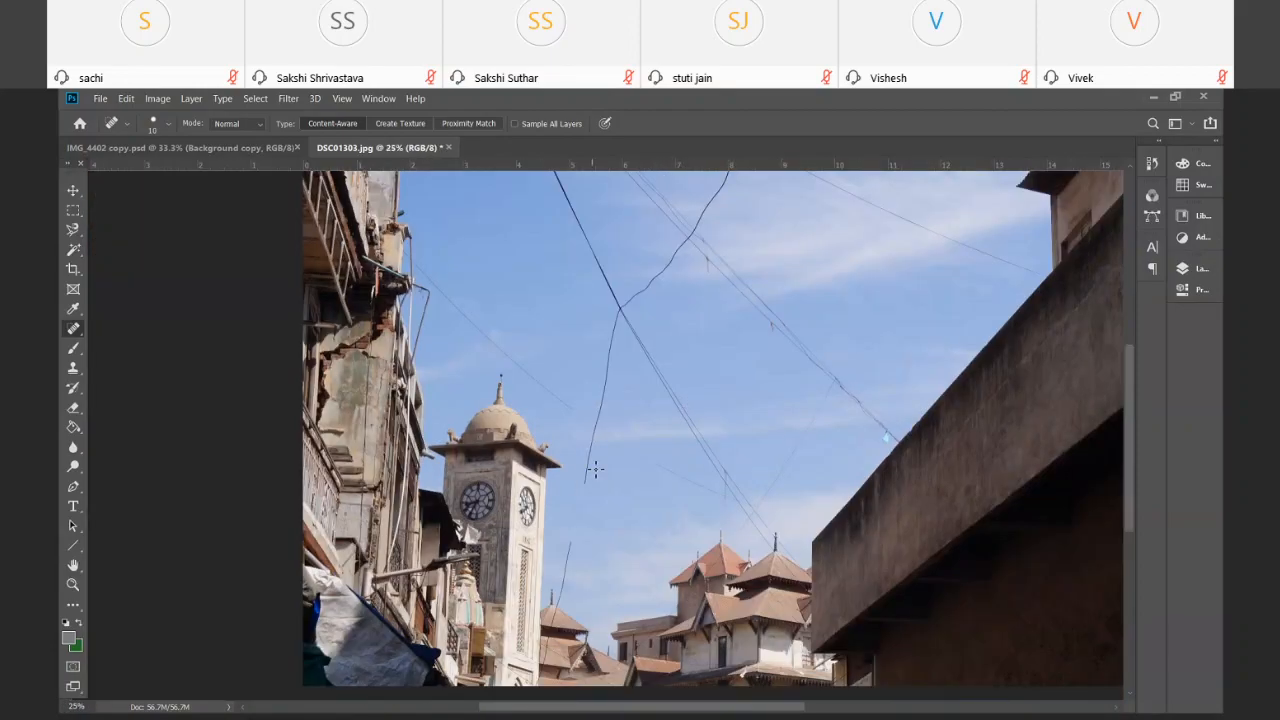
{"action": "scroll", "coordinate": [595, 469], "scroll_direction": "down", "scroll_amount": 1}
{"action": "scroll", "coordinate": [595, 469], "scroll_direction": "up", "scroll_amount": 3}
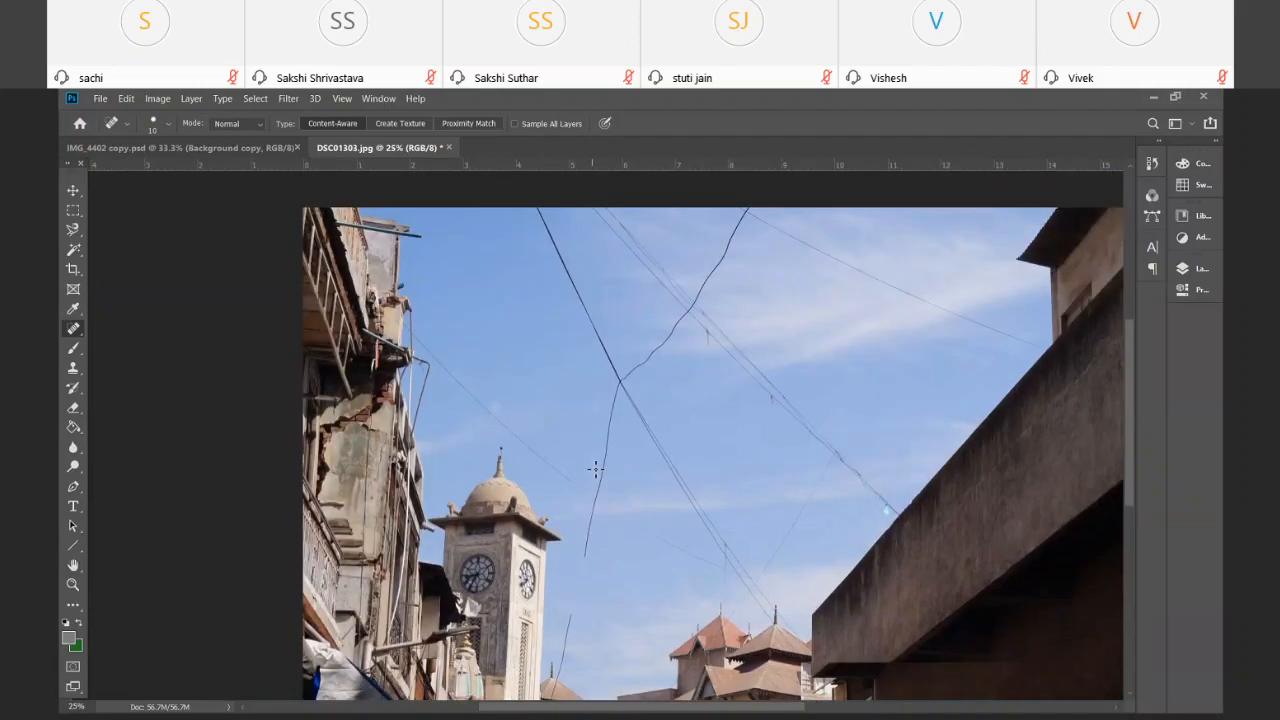
{"action": "scroll", "coordinate": [595, 469], "scroll_direction": "up", "scroll_amount": 1}
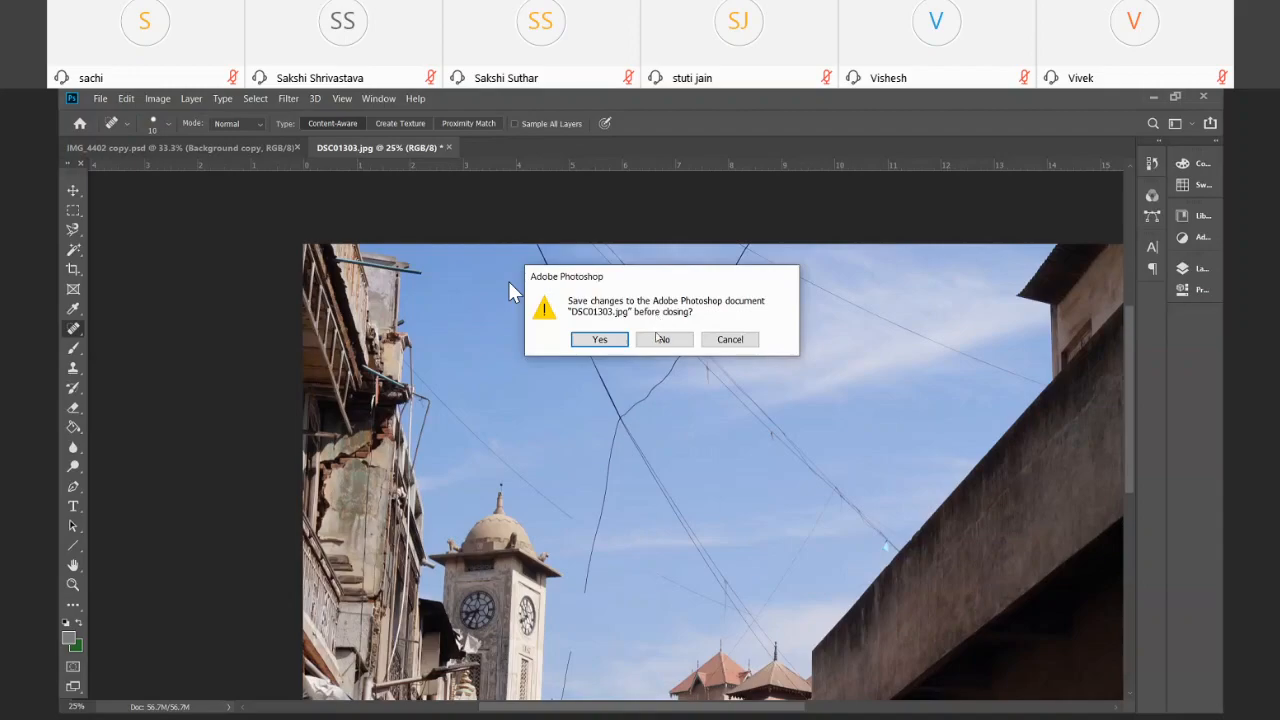
{"action": "left_click", "coordinate": [660, 339]}
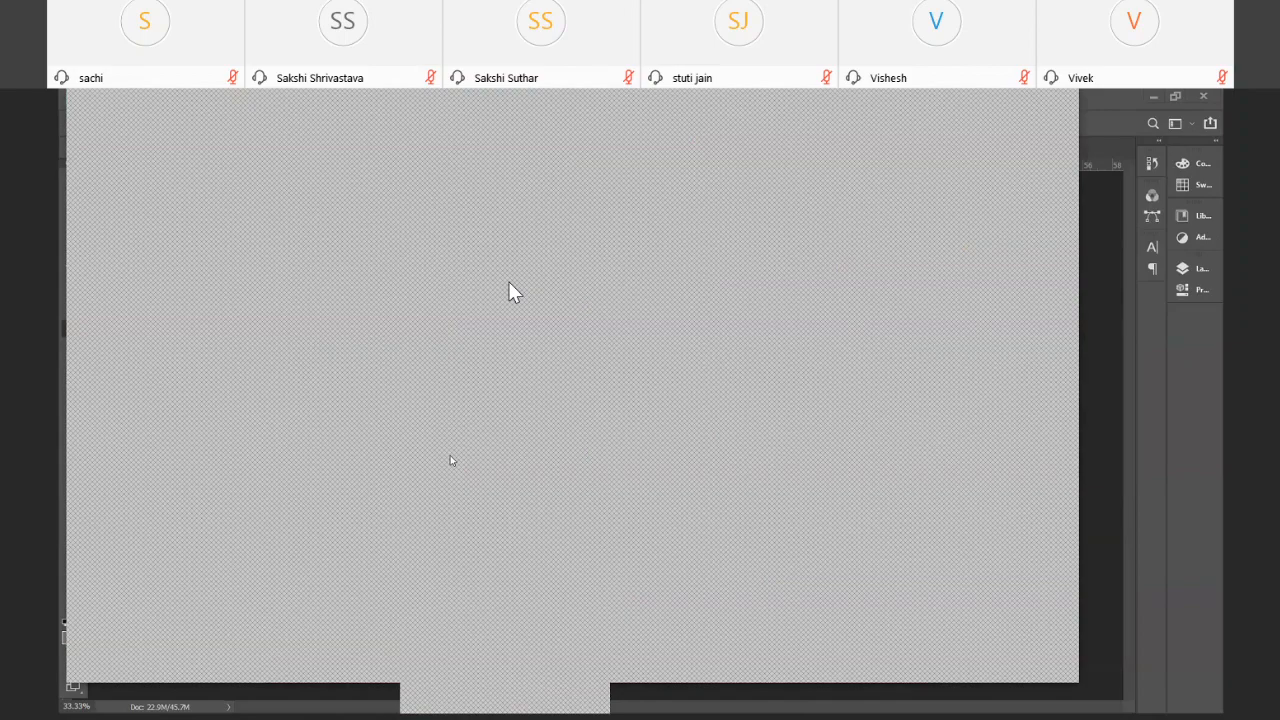
{"action": "double_click", "coordinate": [636, 574]}
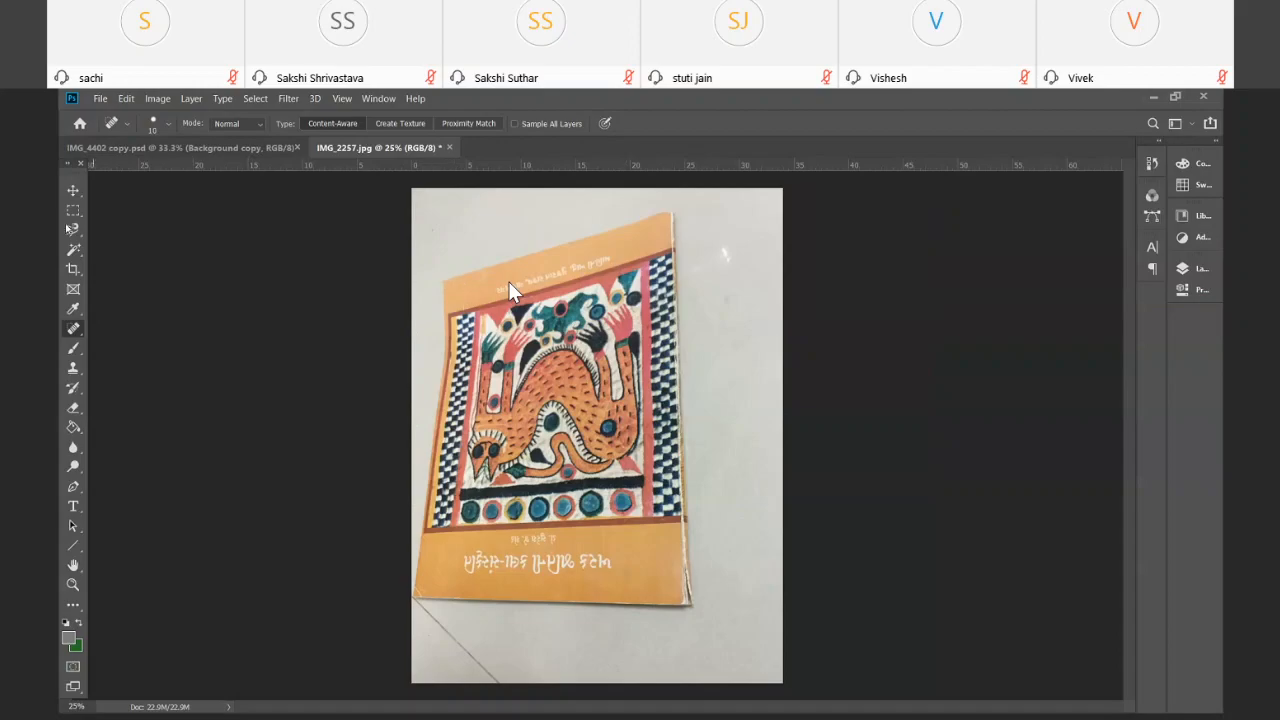
Straighten the book cover with the Perspective Crop Tool, fitting the crop corners to the cover's four corners
{"action": "left_click", "coordinate": [79, 277]}
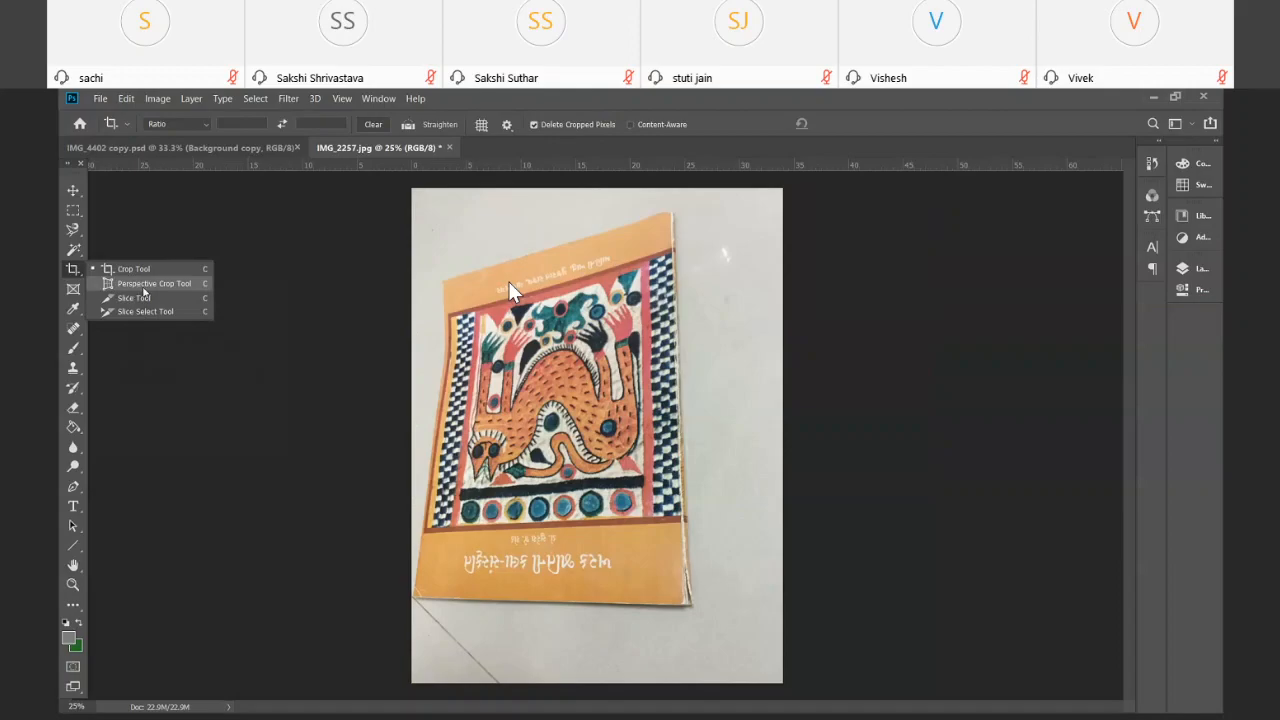
{"action": "left_click", "coordinate": [143, 286]}
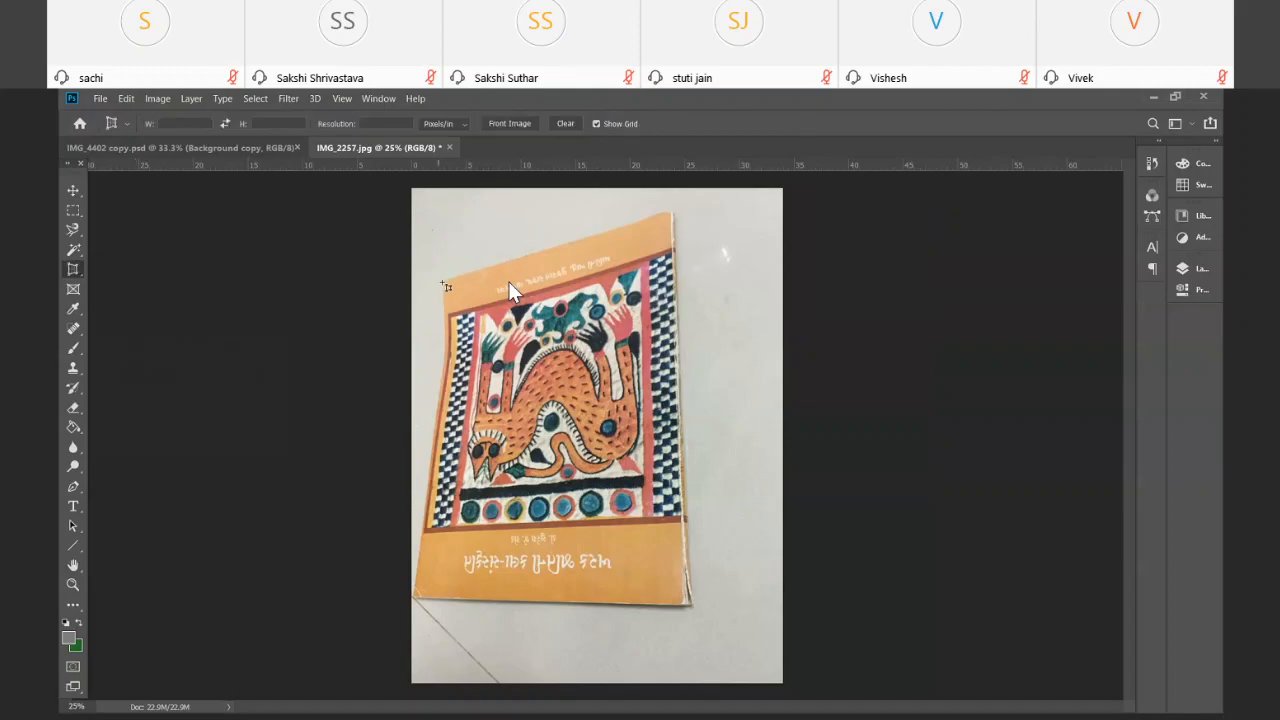
{"action": "left_click_drag", "start_coordinate": [445, 286], "coordinate": [688, 603]}
{"action": "left_click_drag", "start_coordinate": [687, 284], "coordinate": [674, 210]}
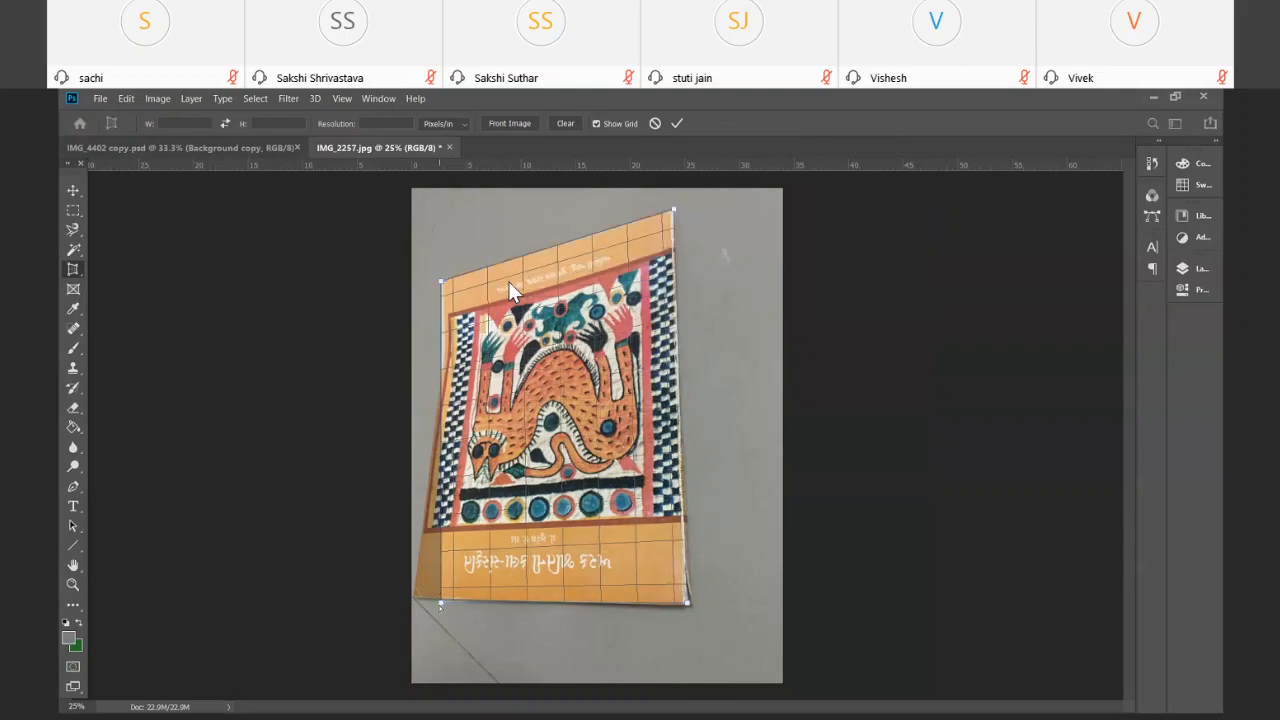
{"action": "left_click_drag", "start_coordinate": [440, 605], "coordinate": [411, 601]}
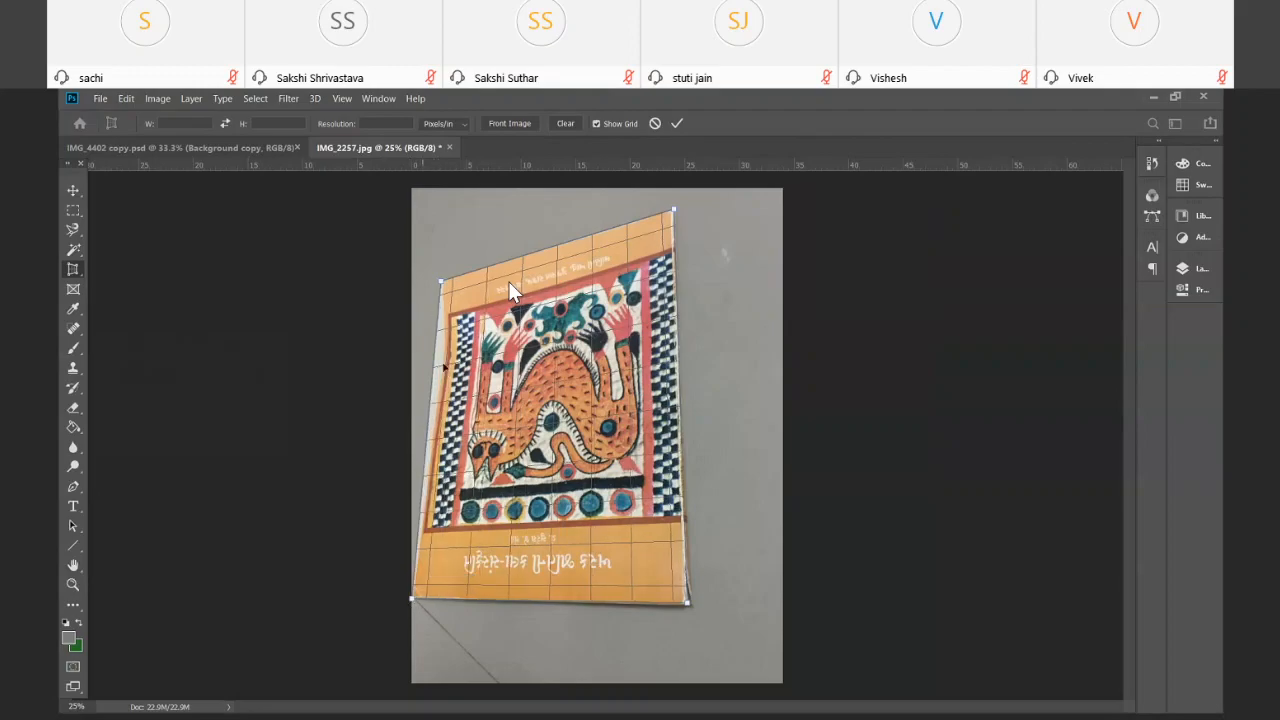
{"action": "left_click_drag", "start_coordinate": [441, 282], "coordinate": [443, 280]}
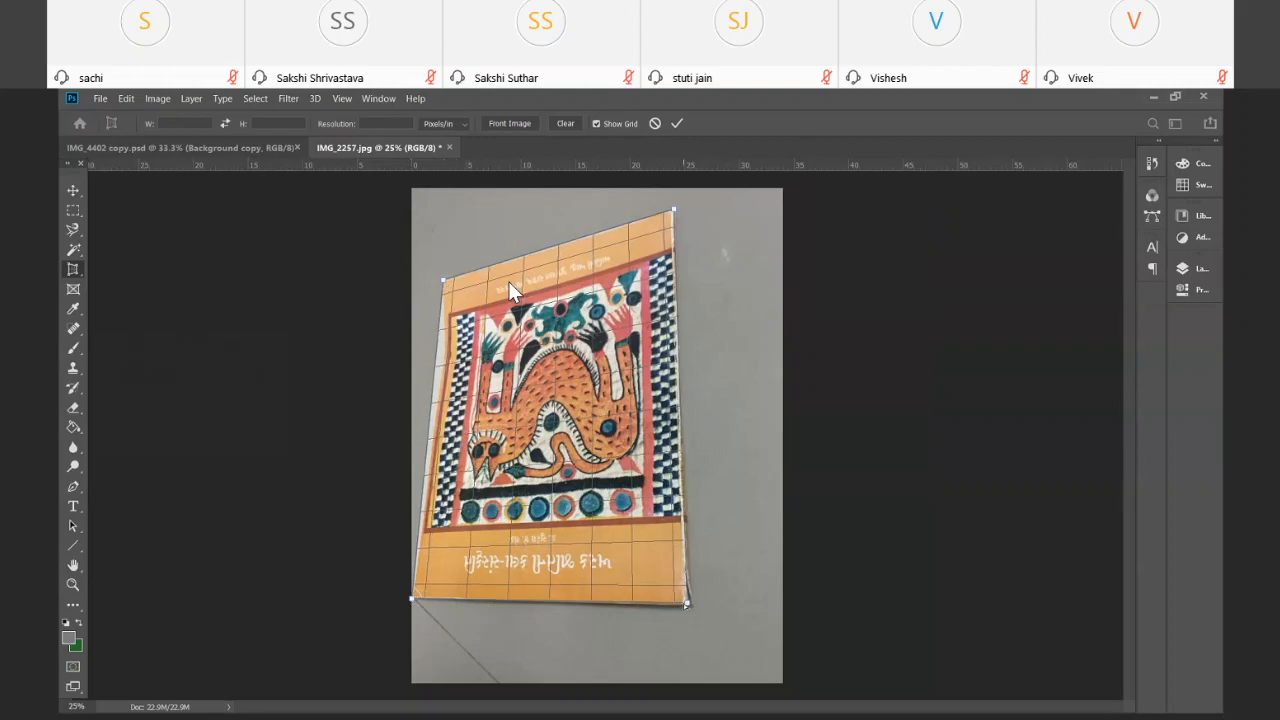
{"action": "left_click_drag", "start_coordinate": [686, 603], "coordinate": [688, 603]}
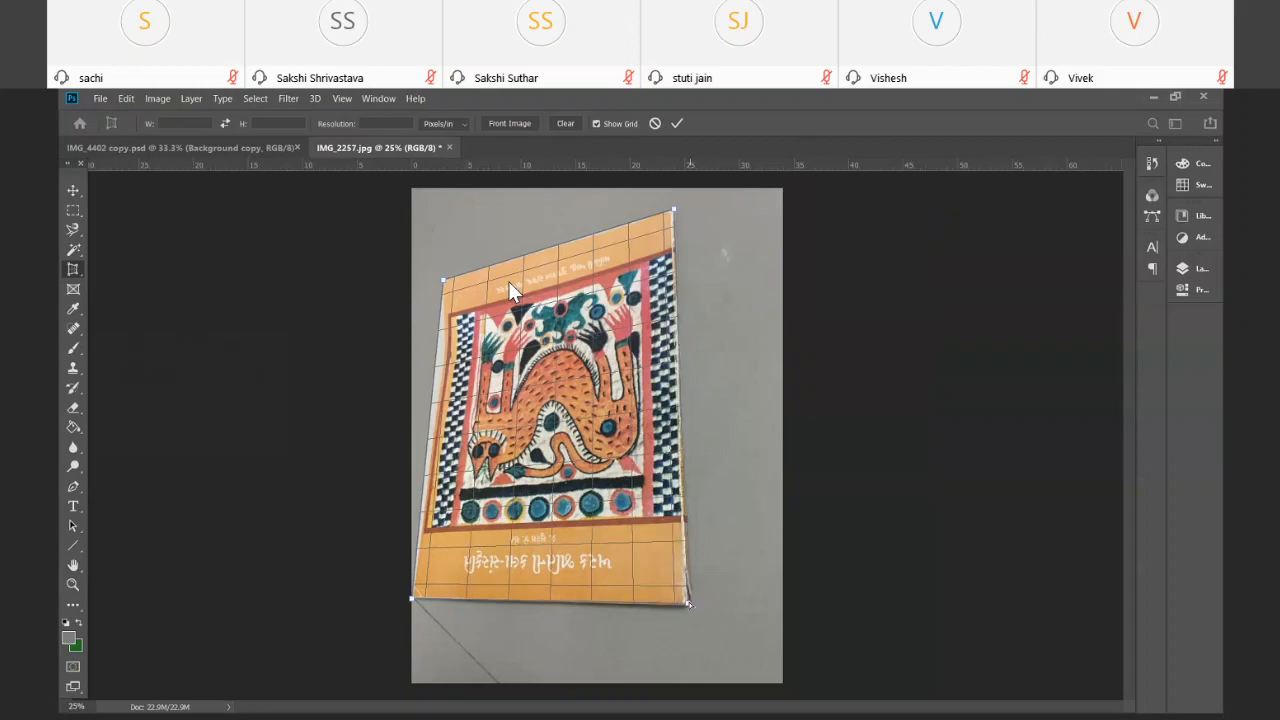
{"action": "left_click", "coordinate": [676, 124]}
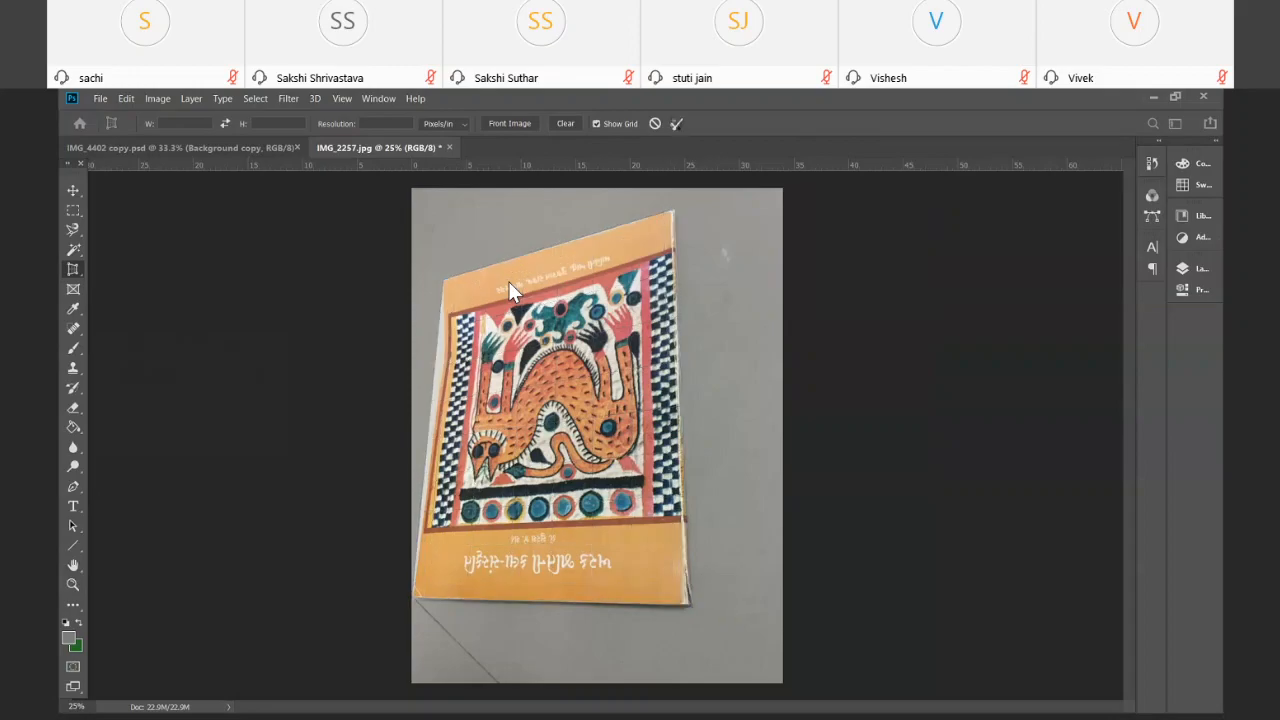
Rotate the cropped book cover image by 180°
{"action": "left_click", "coordinate": [200, 99]}
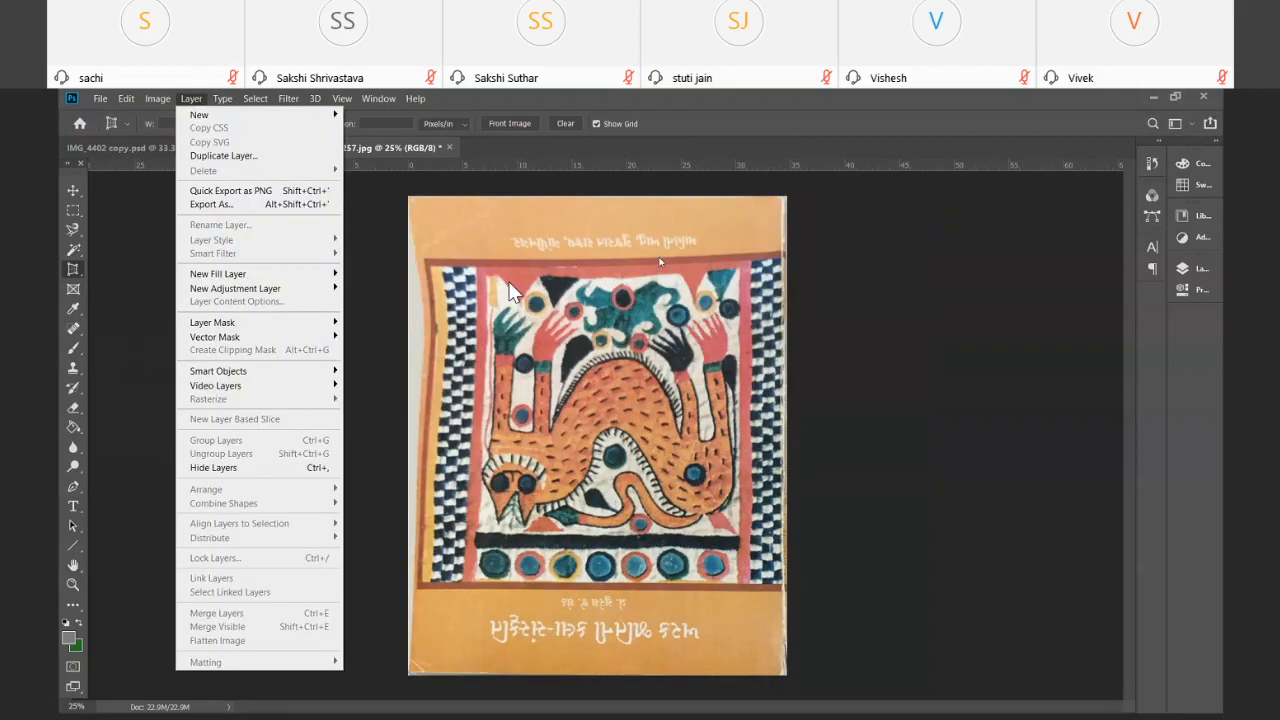
{"action": "left_click", "coordinate": [605, 180]}
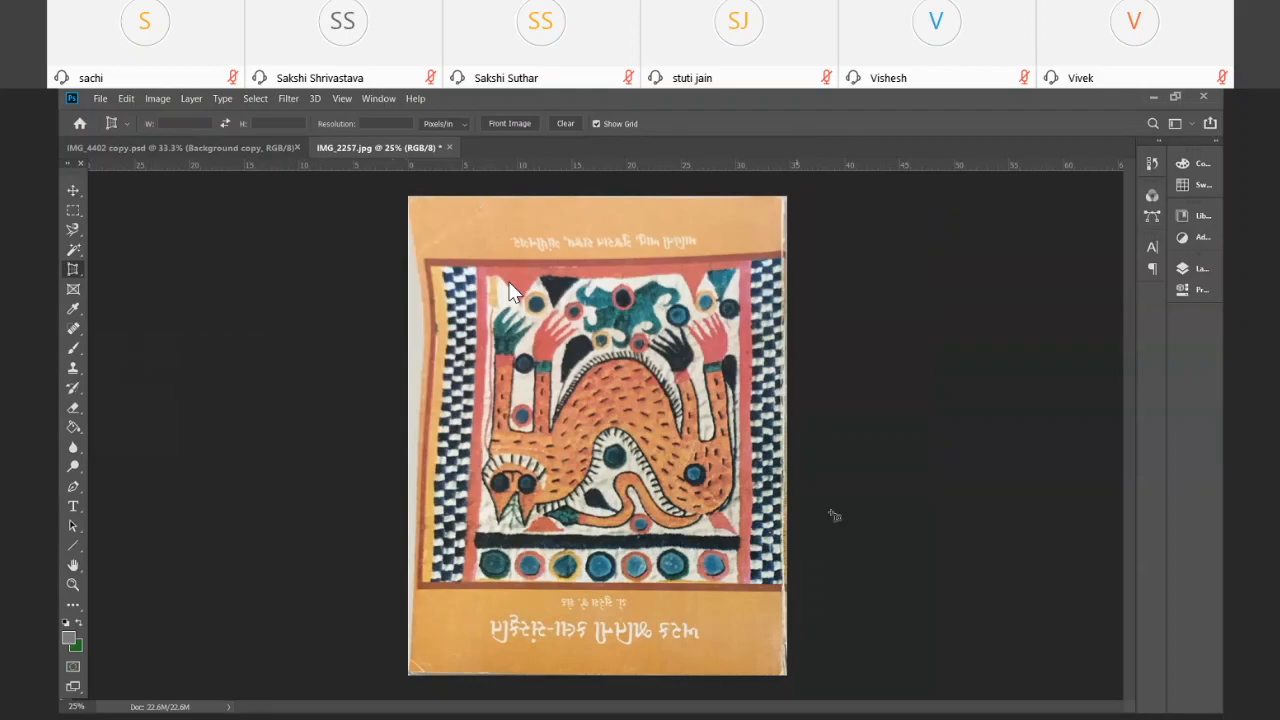
{"action": "left_click", "coordinate": [158, 99]}
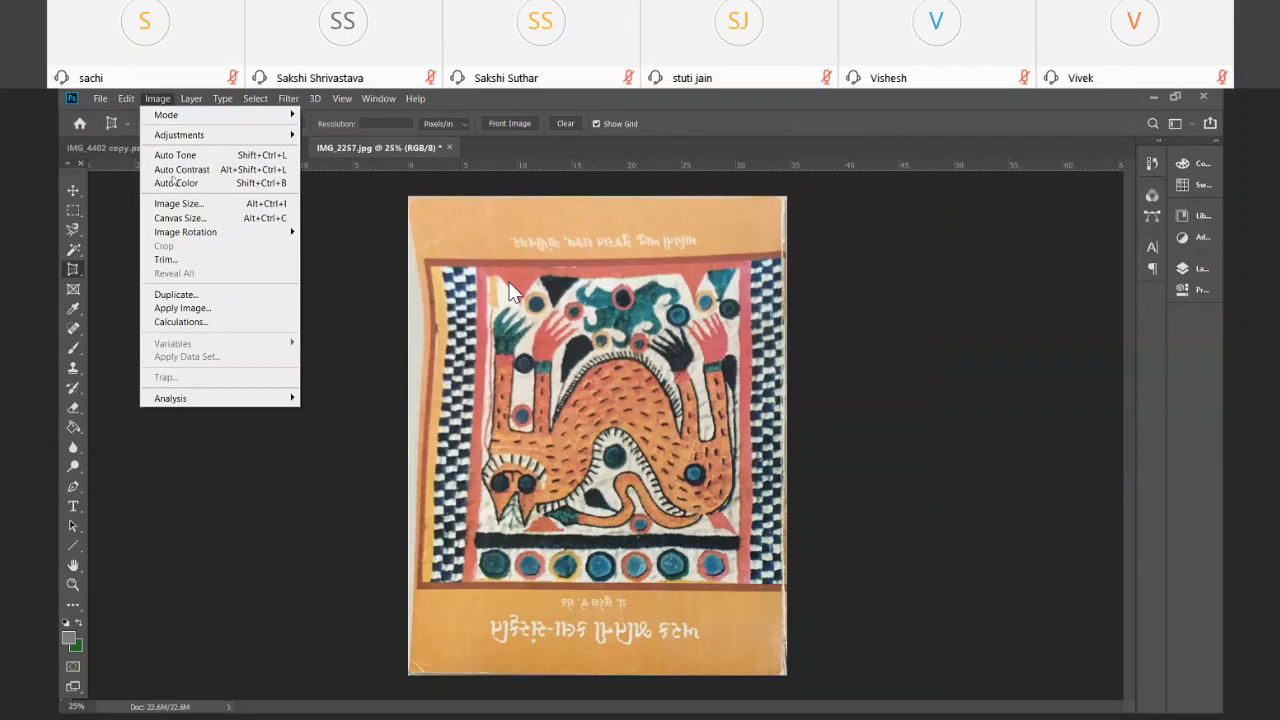
{"action": "mouse_move", "coordinate": [186, 236]}
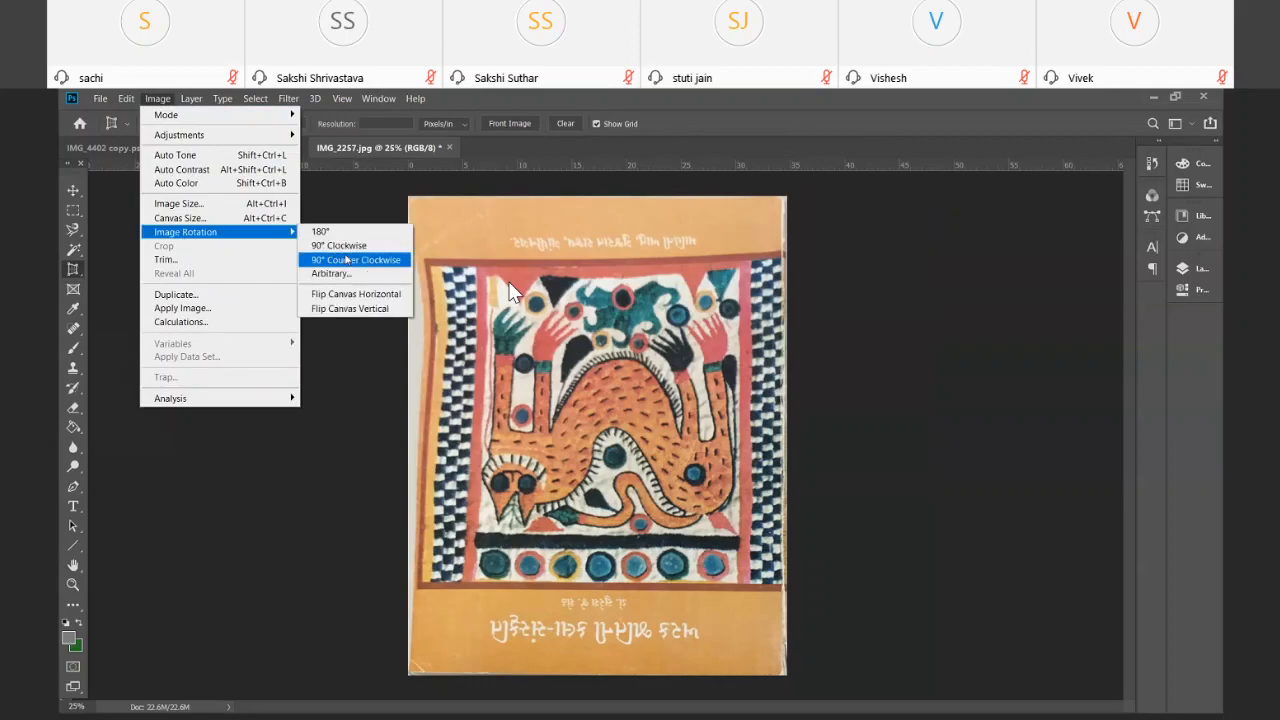
{"action": "left_click", "coordinate": [339, 233]}
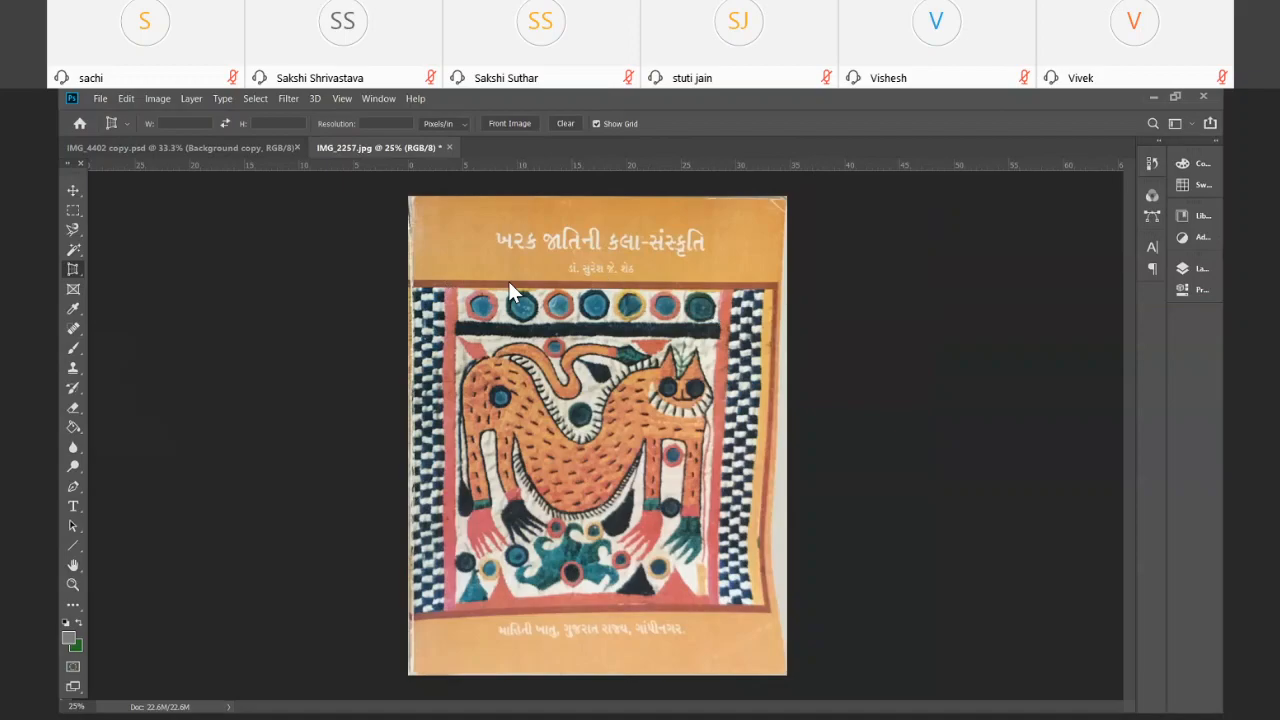
Revert IMG_2257.jpg to its original opened state through the history
{"action": "left_click", "coordinate": [1152, 163]}
{"action": "left_click", "coordinate": [1081, 201]}
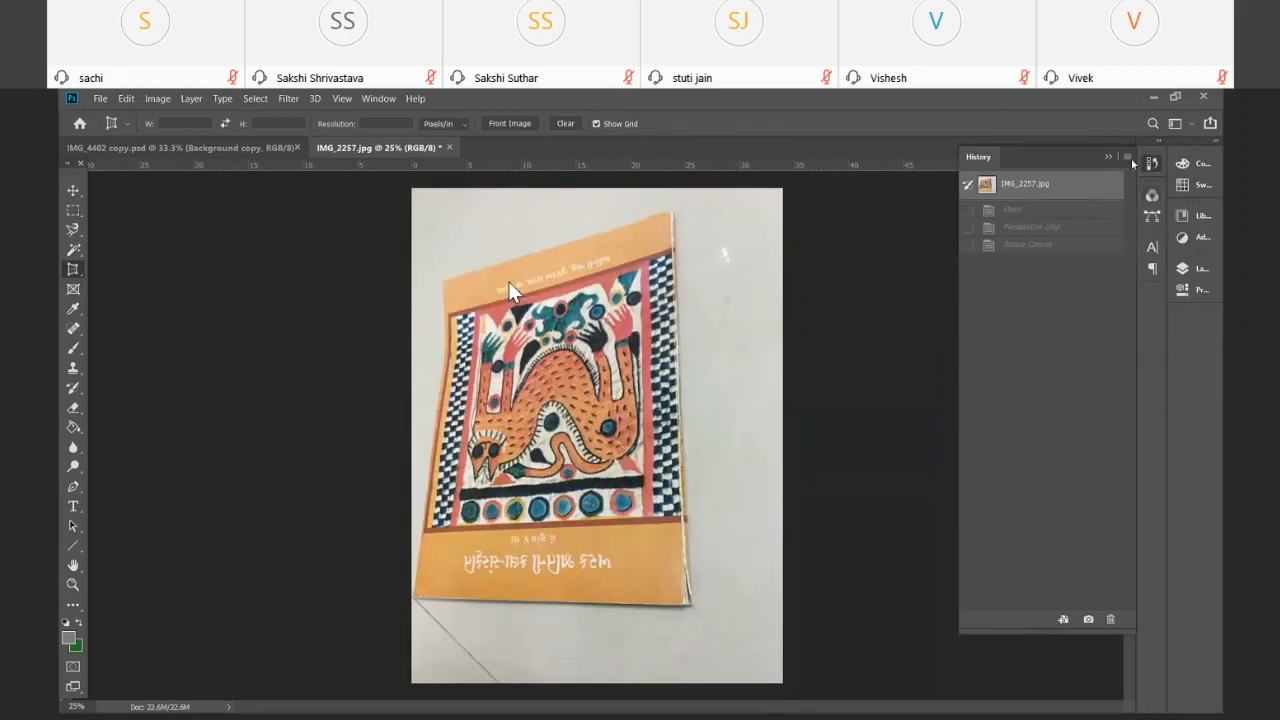
{"action": "left_click", "coordinate": [1152, 163]}
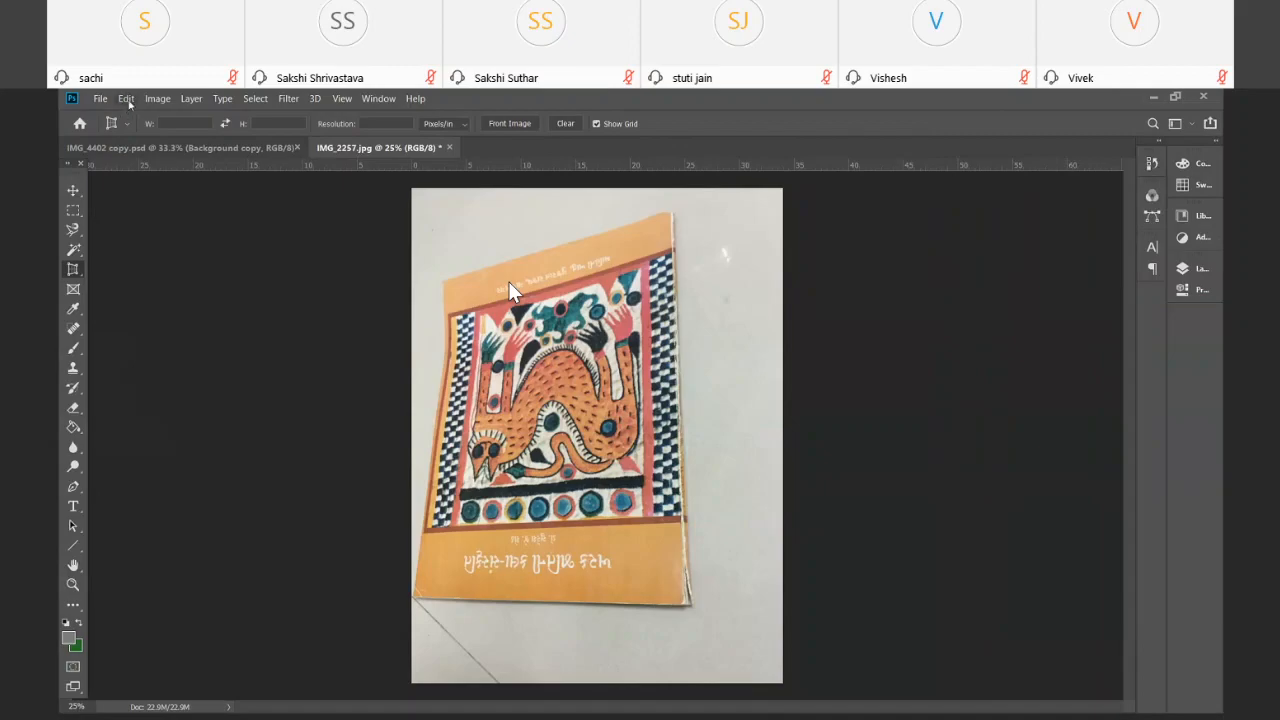
Start a Perspective Warp and lay out one plane with its corners matched to the book cover's four corners
{"action": "left_click", "coordinate": [126, 99]}
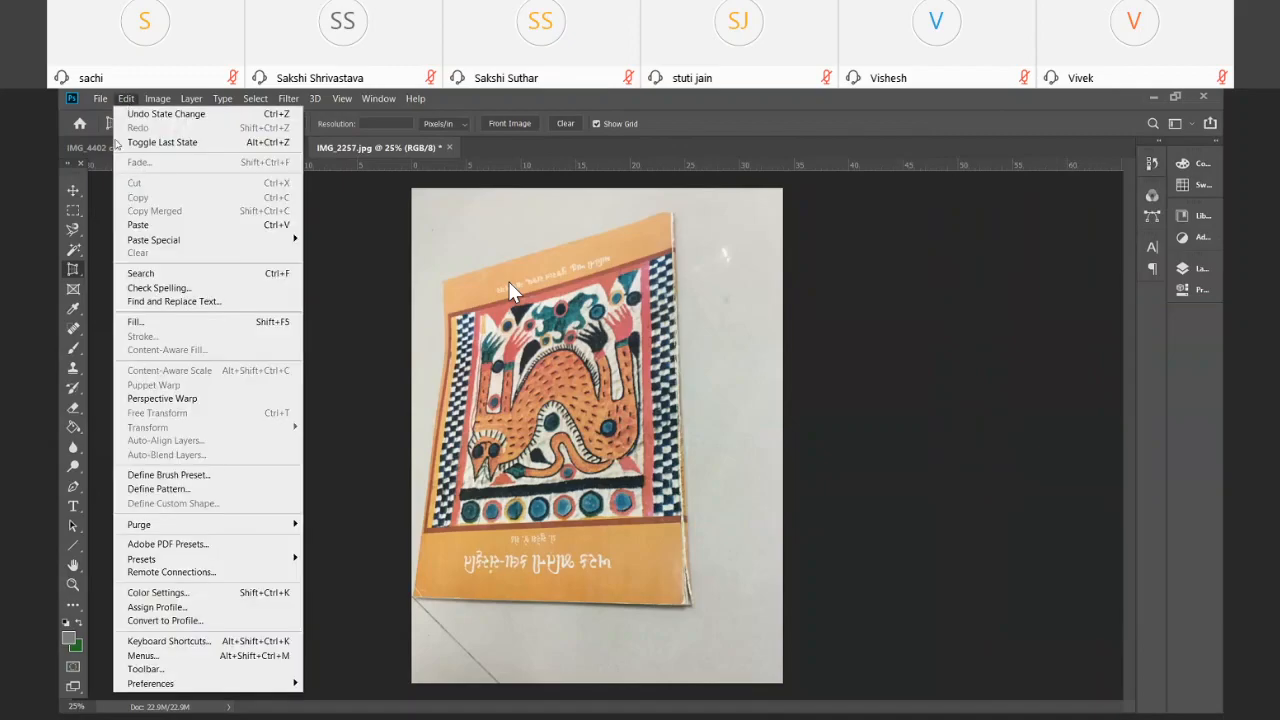
{"action": "left_click", "coordinate": [169, 400]}
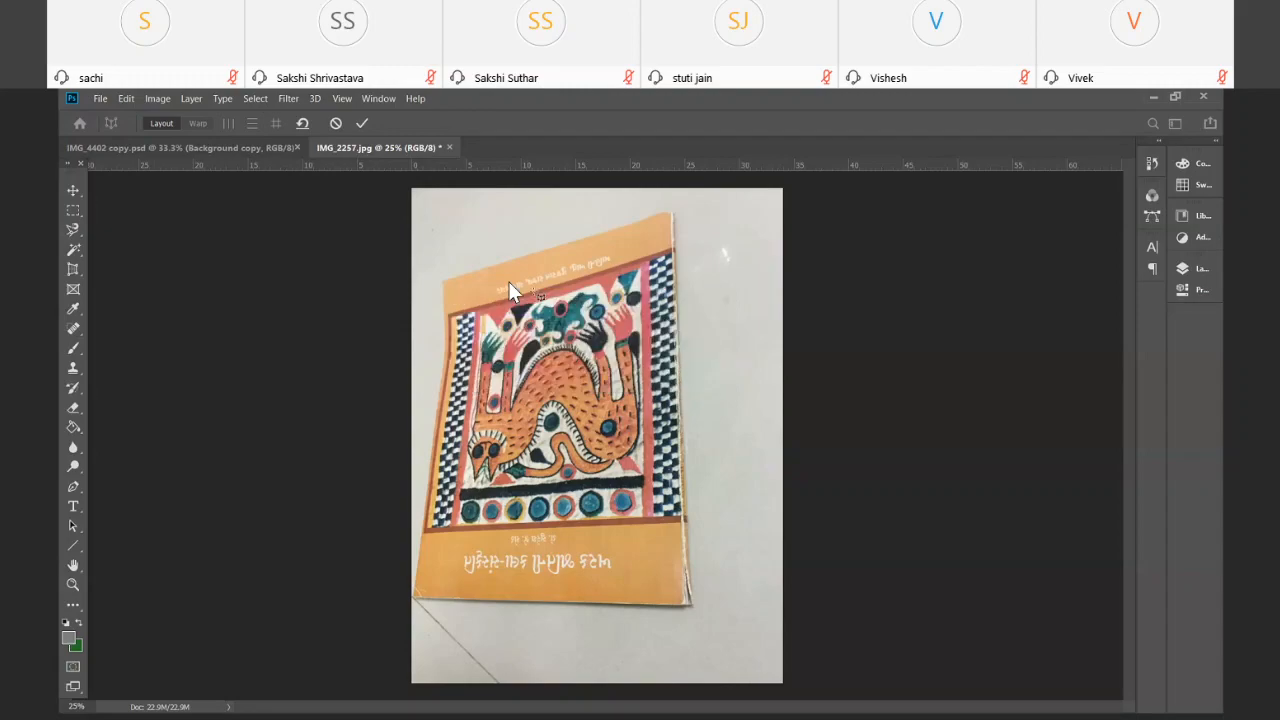
{"action": "left_click_drag", "start_coordinate": [443, 283], "coordinate": [688, 605]}
{"action": "left_click_drag", "start_coordinate": [662, 283], "coordinate": [672, 210]}
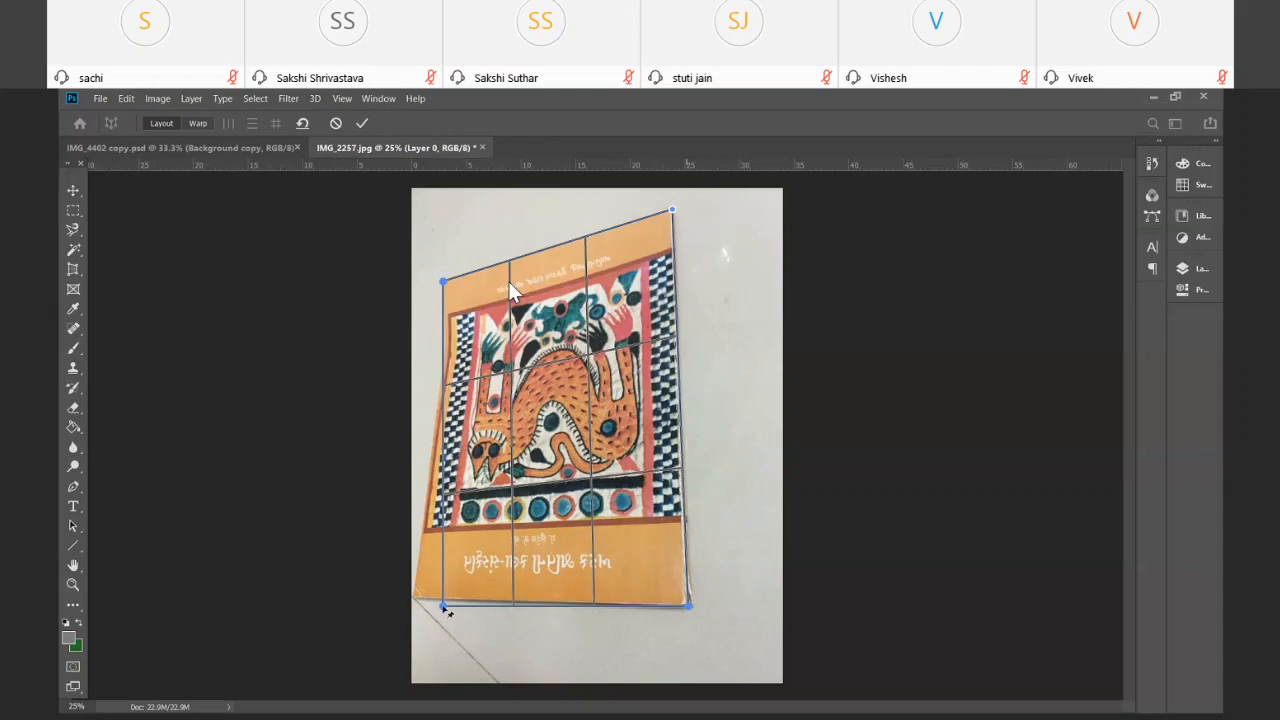
{"action": "left_click_drag", "start_coordinate": [444, 607], "coordinate": [414, 601]}
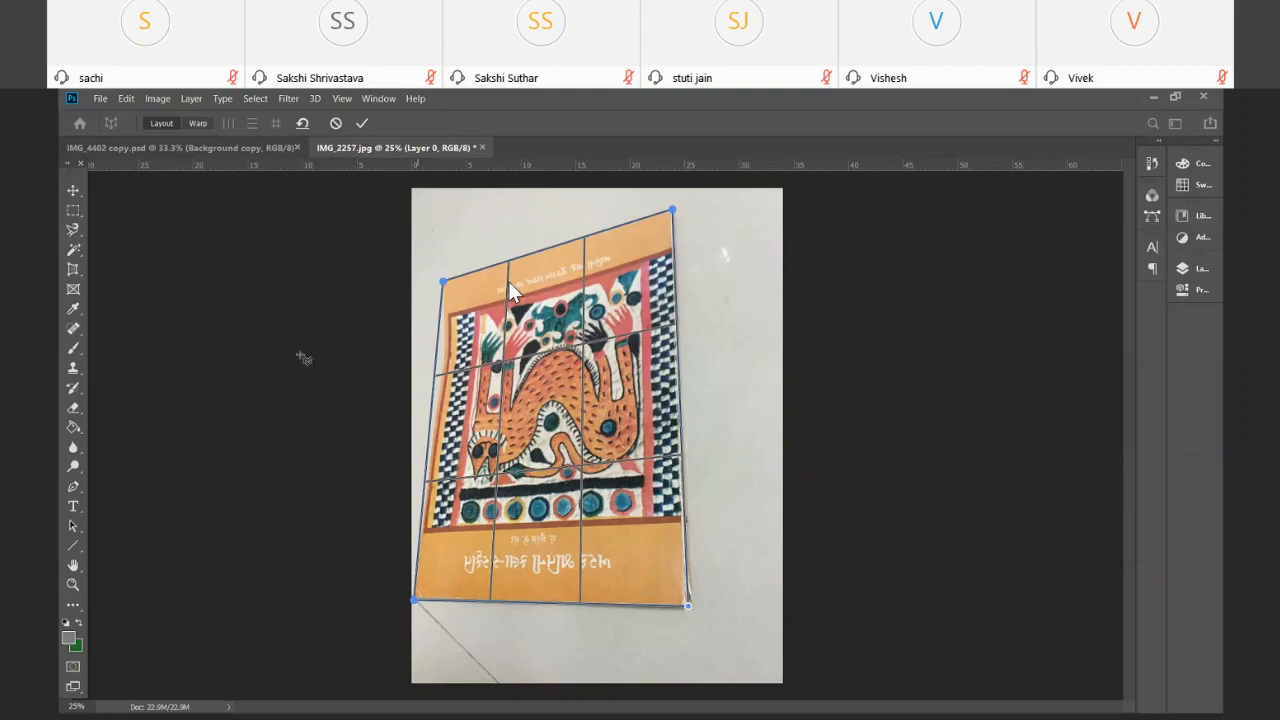
Switch the Perspective Warp to warp mode, auto-level the plane's near-horizontal edges and dismiss the on-canvas tip
{"action": "left_click", "coordinate": [198, 124]}
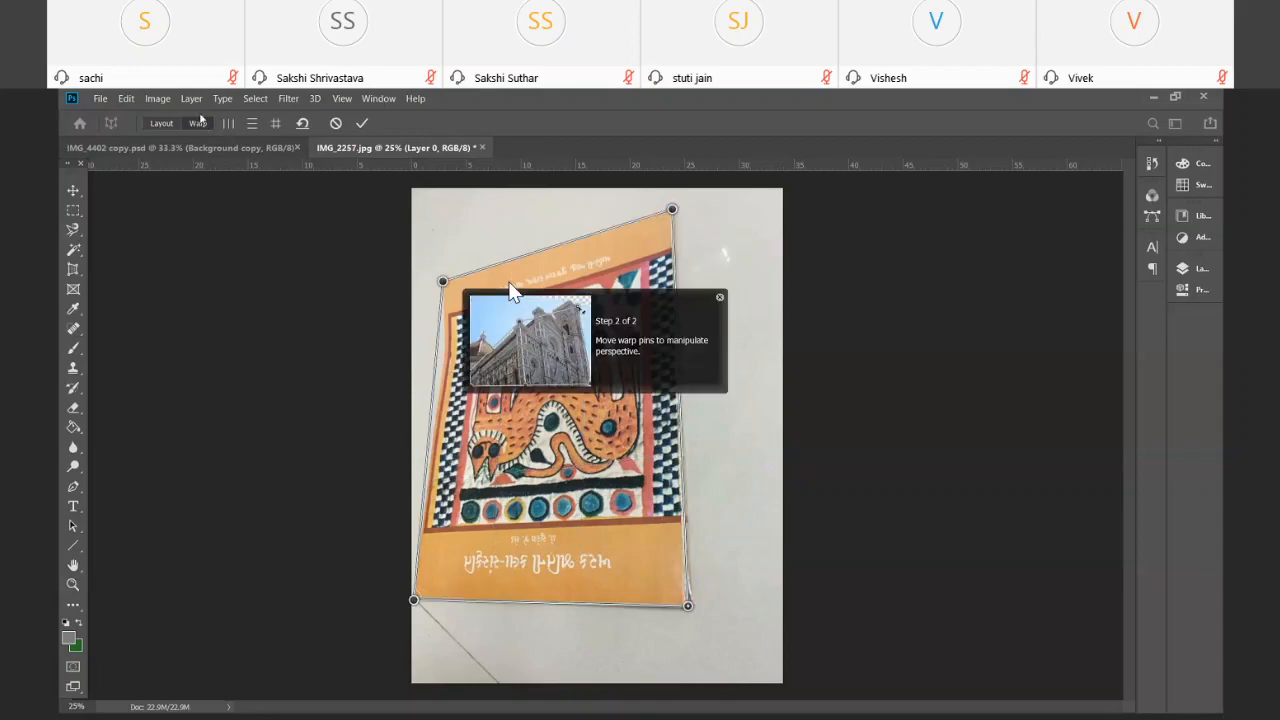
{"action": "left_click", "coordinate": [252, 123]}
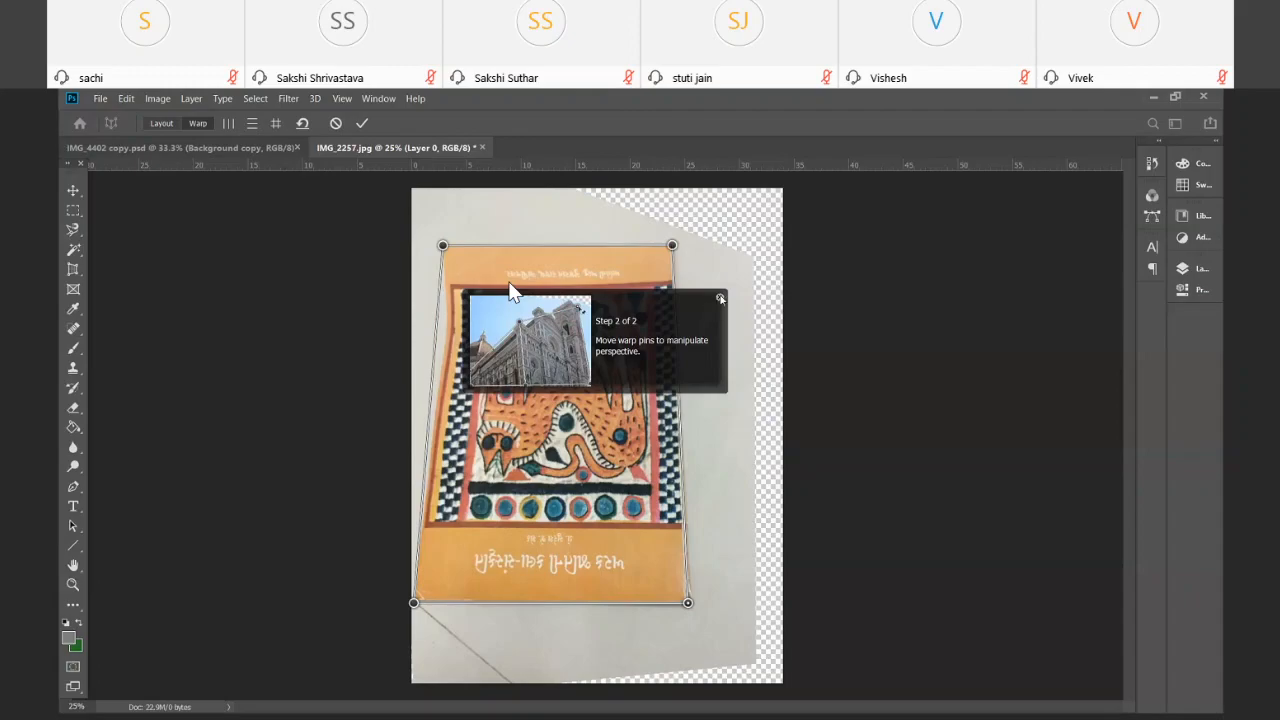
{"action": "left_click", "coordinate": [719, 297]}
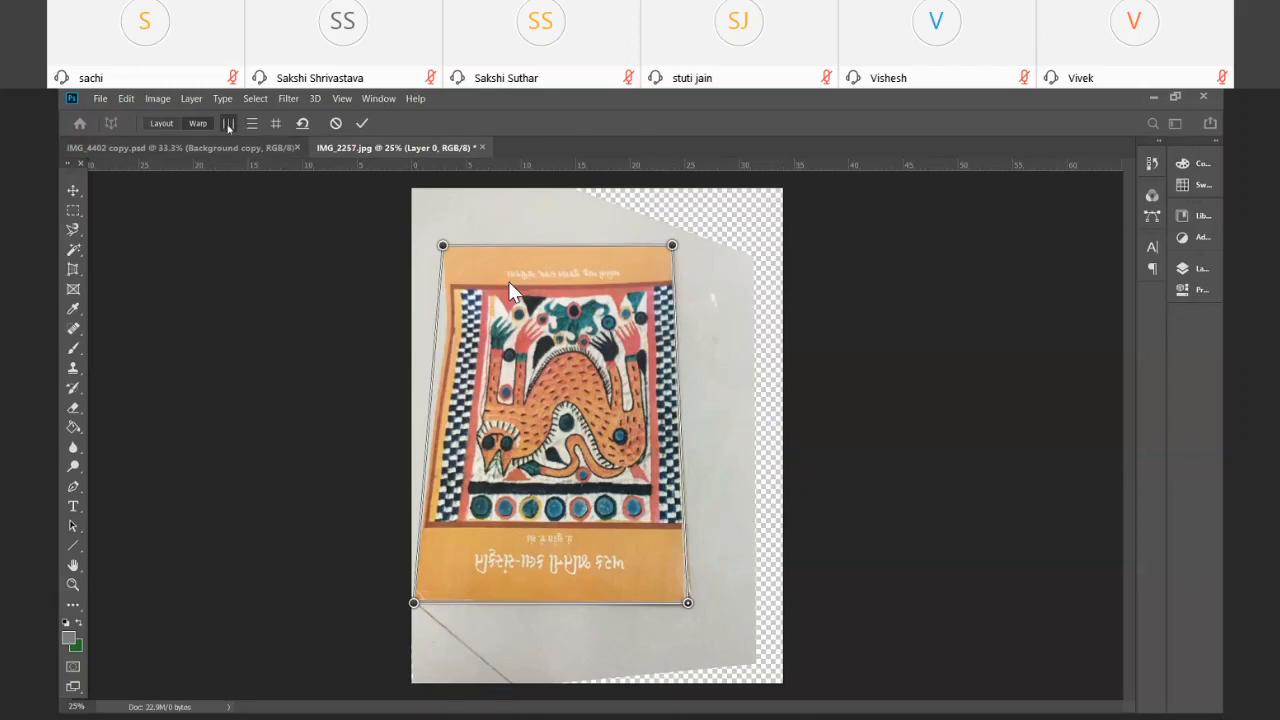
Auto-straighten the perspective plane's near-vertical edges on the book cover, and cancel the Perspective Warp
{"action": "left_click", "coordinate": [228, 125]}
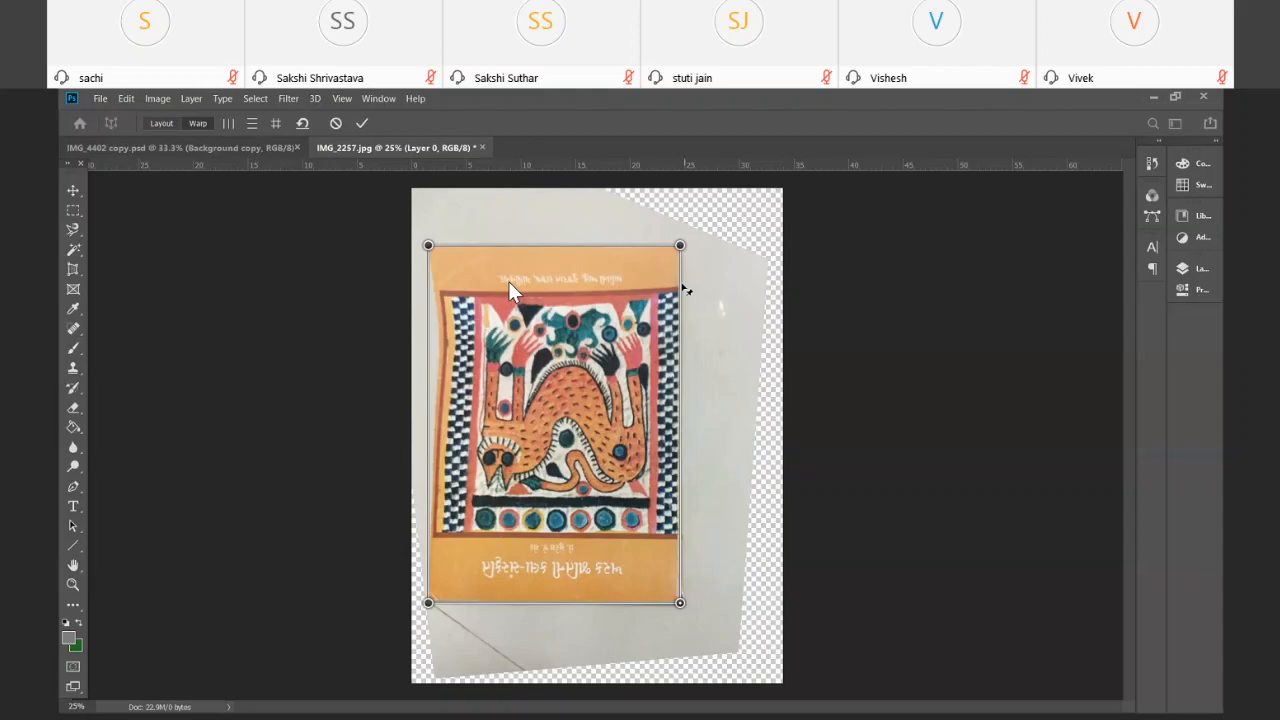
{"action": "left_click", "coordinate": [336, 123]}
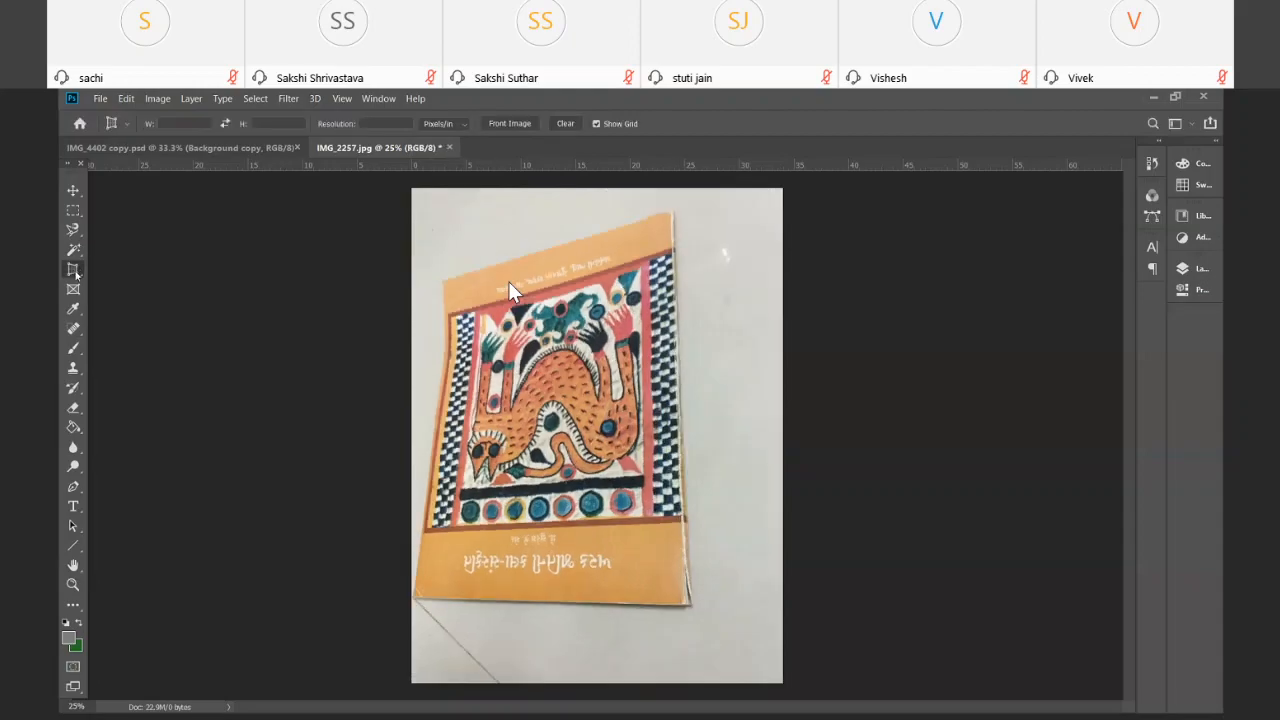
Switch to the Move tool and look over the available Edit and Image commands for the book cover photo
{"action": "left_click", "coordinate": [128, 99]}
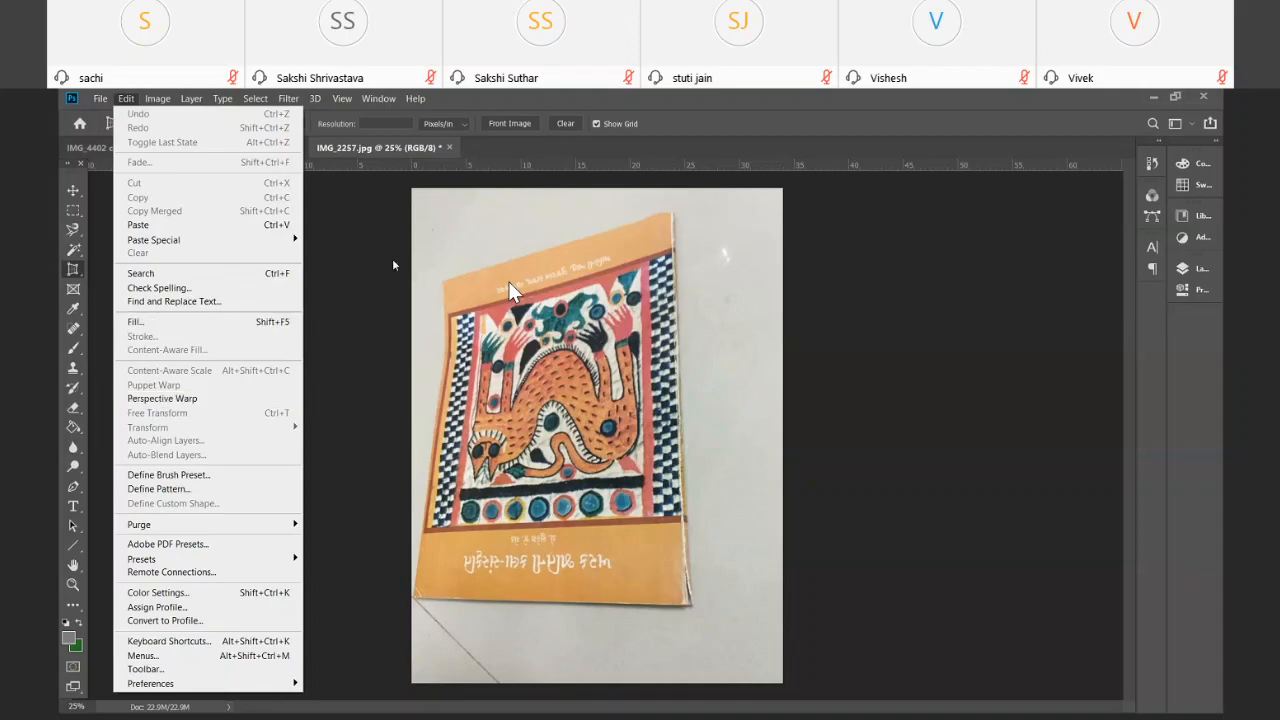
{"action": "left_click", "coordinate": [432, 264]}
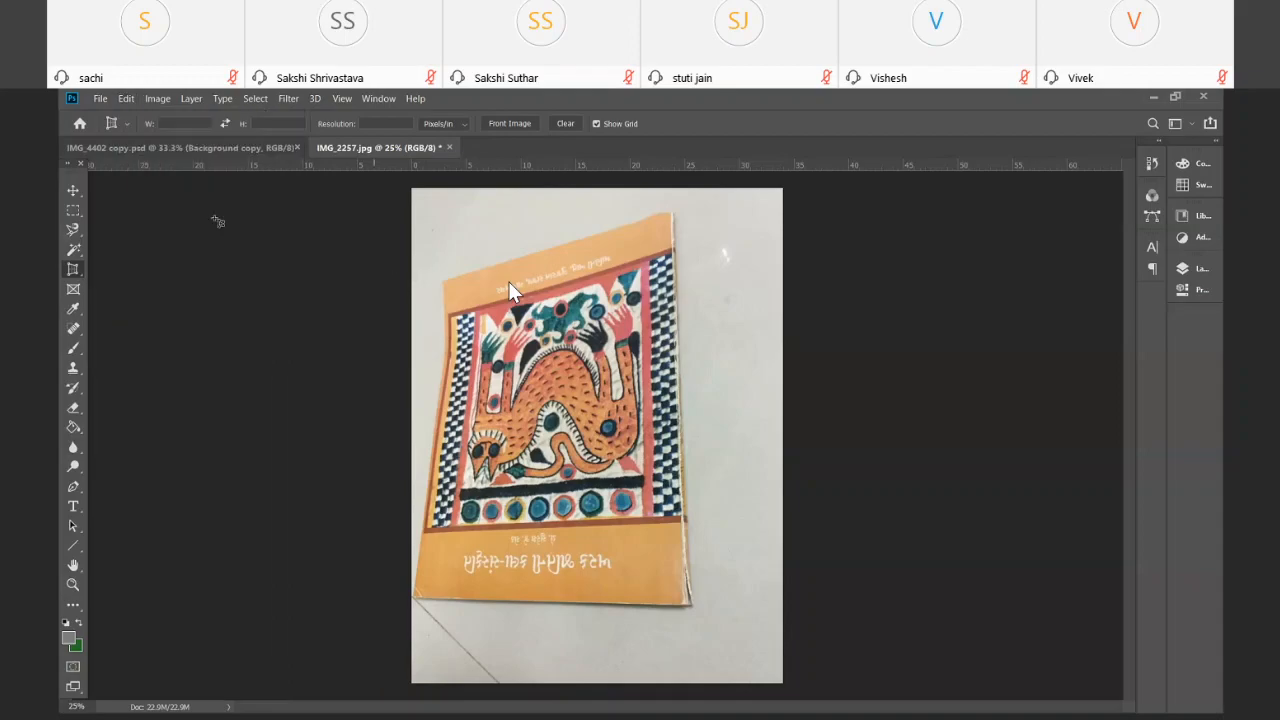
{"action": "left_click", "coordinate": [75, 193]}
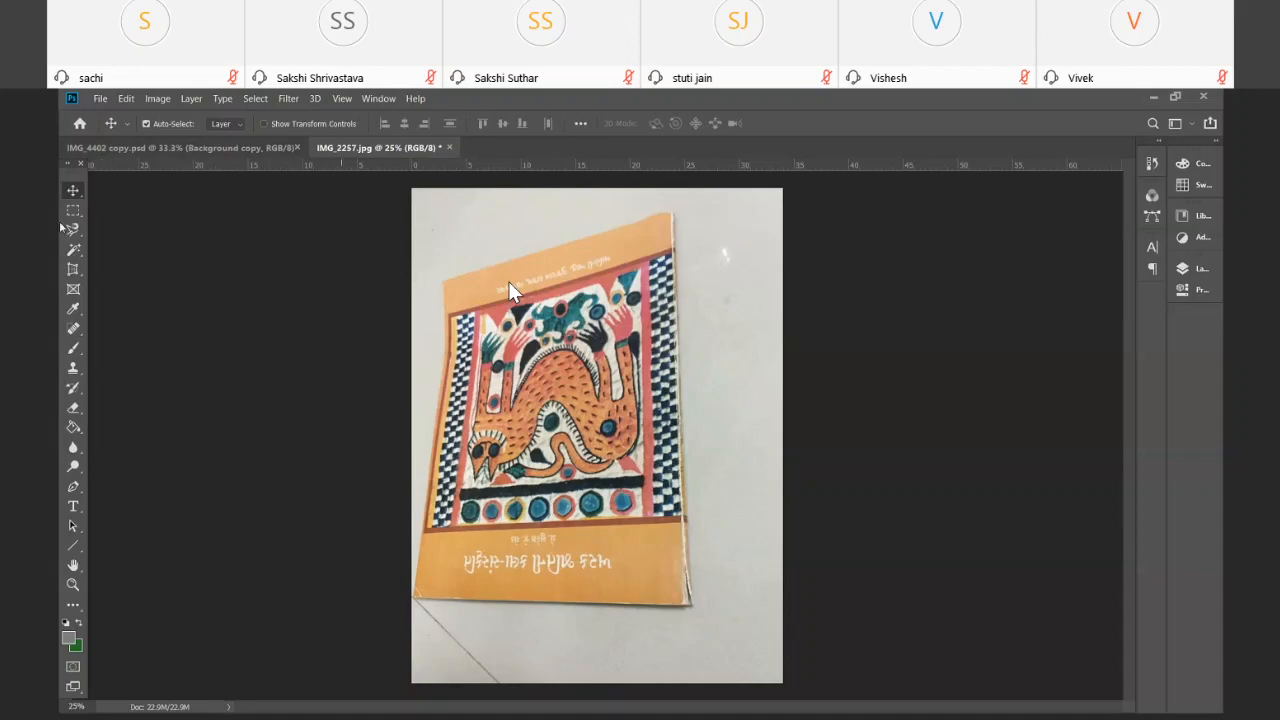
{"action": "left_click", "coordinate": [126, 101]}
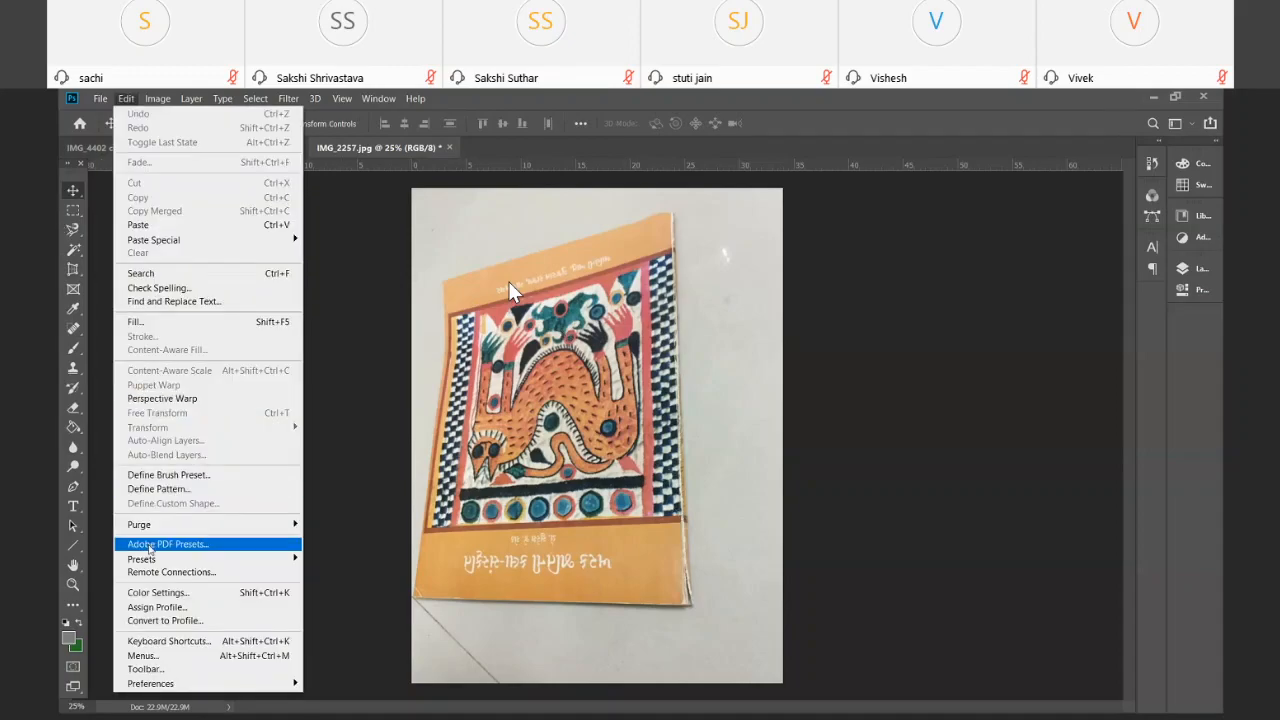
{"action": "mouse_move", "coordinate": [158, 100]}
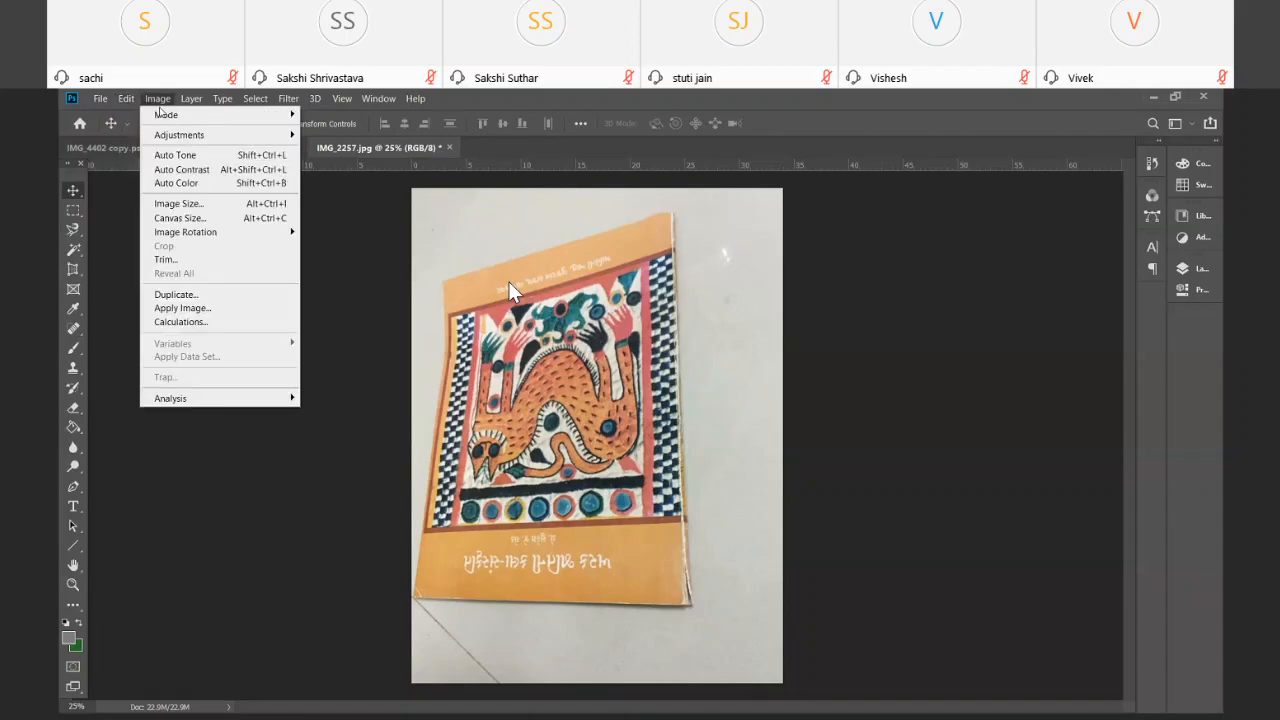
{"action": "left_click", "coordinate": [865, 336]}
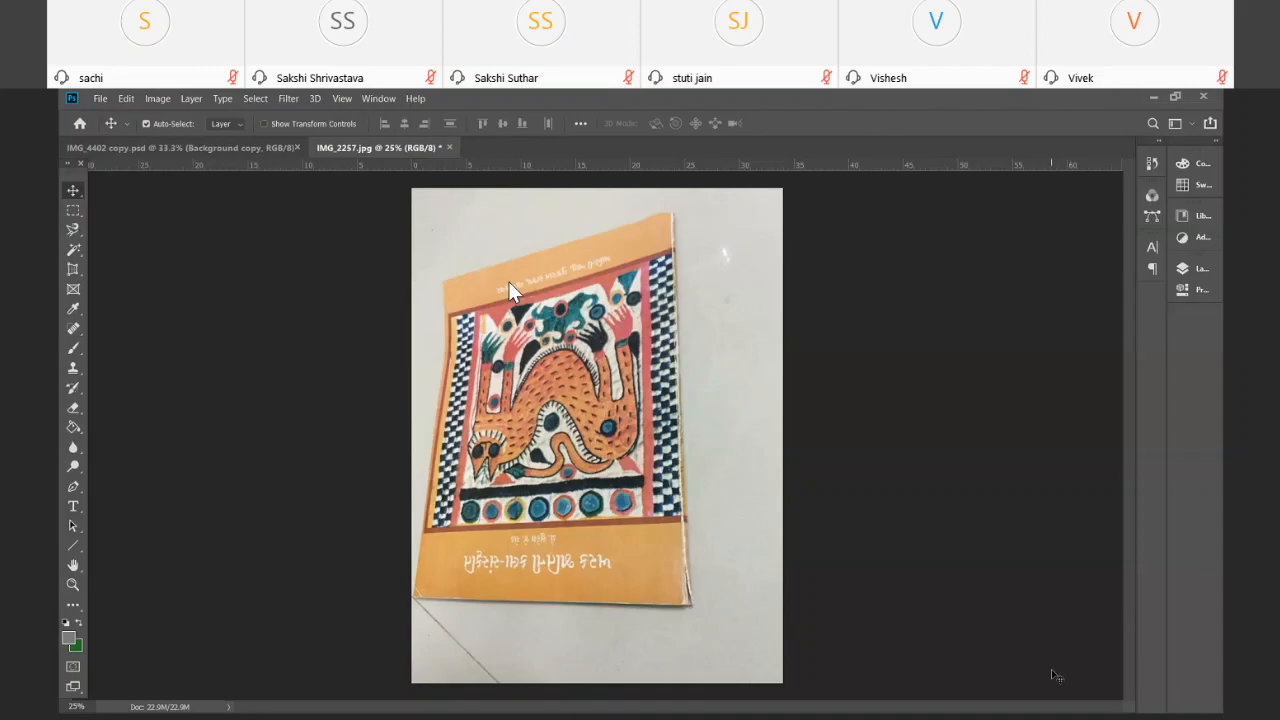
Close the book cover image IMG_2257.jpg, keeping IMG_4402 copy.psd open
{"action": "left_click", "coordinate": [230, 150]}
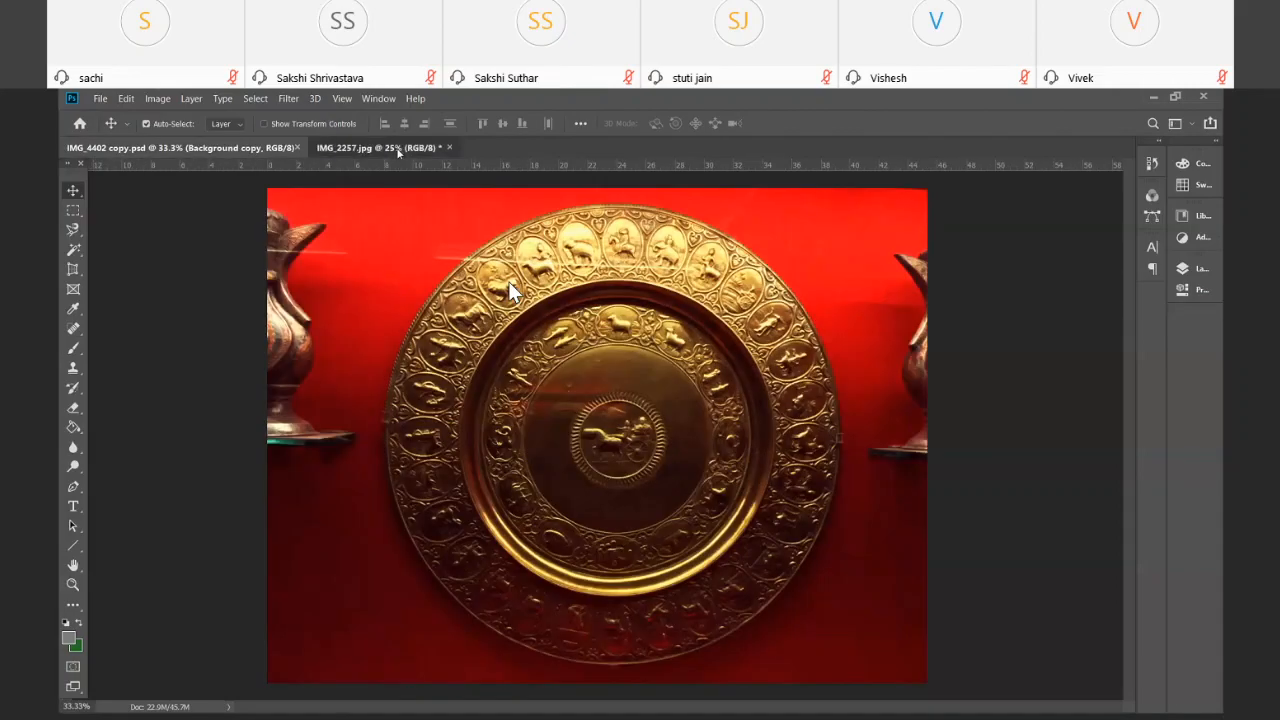
{"action": "left_click", "coordinate": [398, 149]}
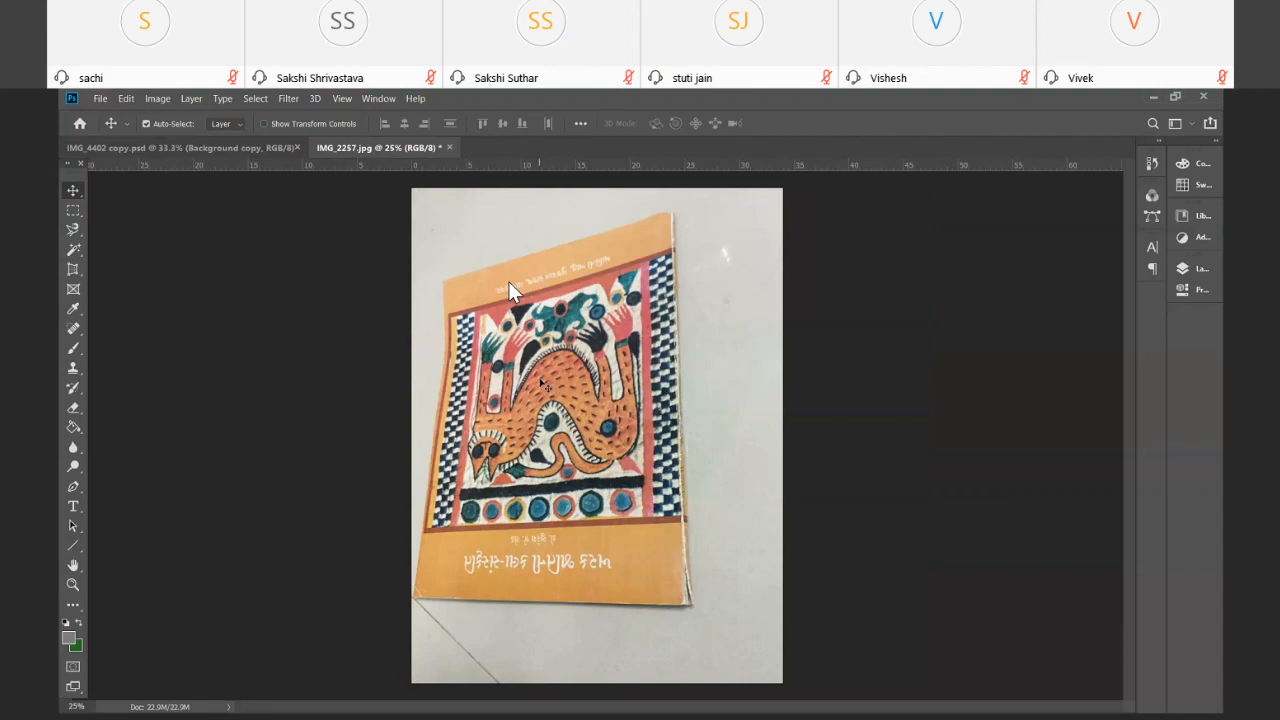
{"action": "left_click", "coordinate": [450, 148]}
{"action": "left_click", "coordinate": [664, 340]}
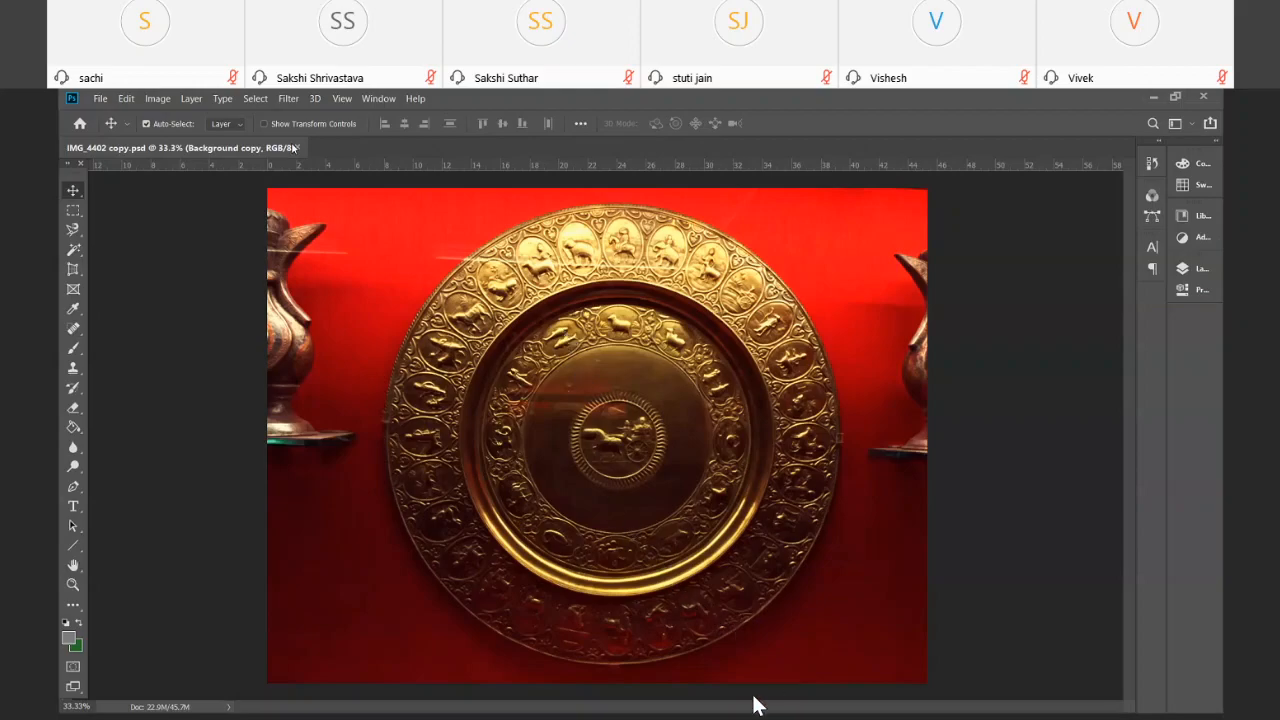
Show the meeting chat and highlight the latest messages about taking an image and following the given instructions
{"action": "left_click", "coordinate": [702, 678]}
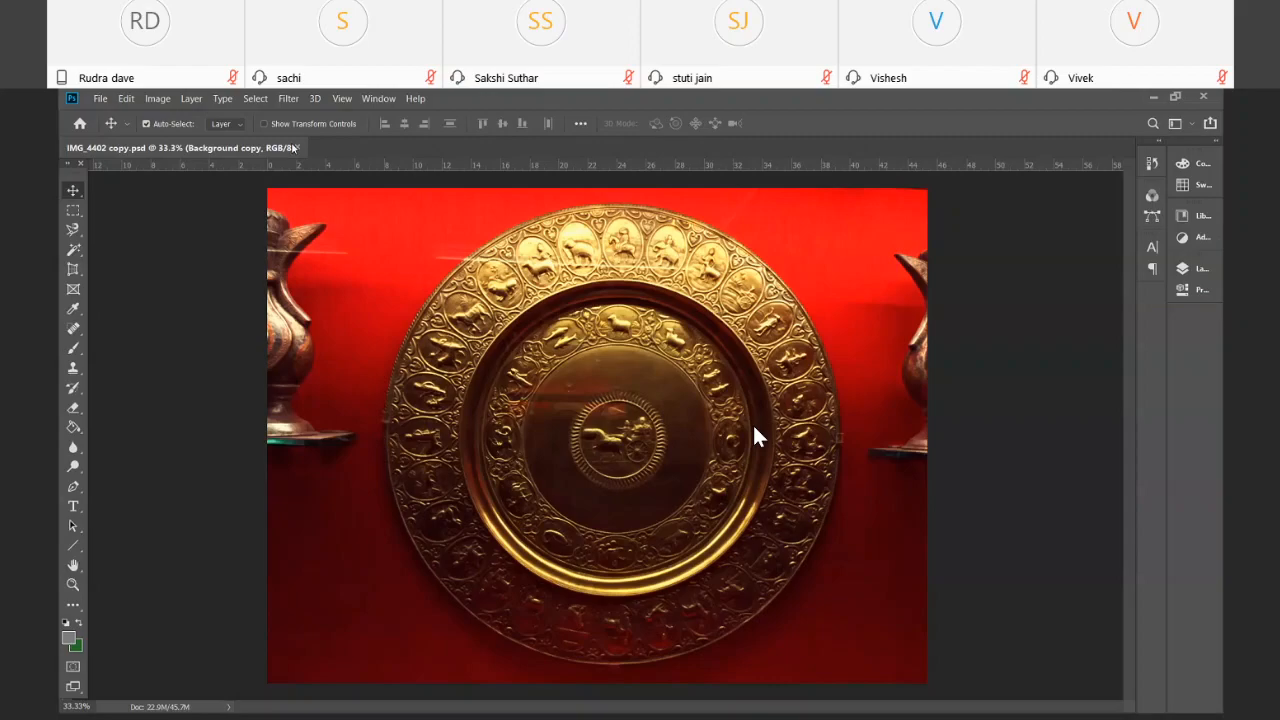
{"action": "left_click", "coordinate": [693, 667]}
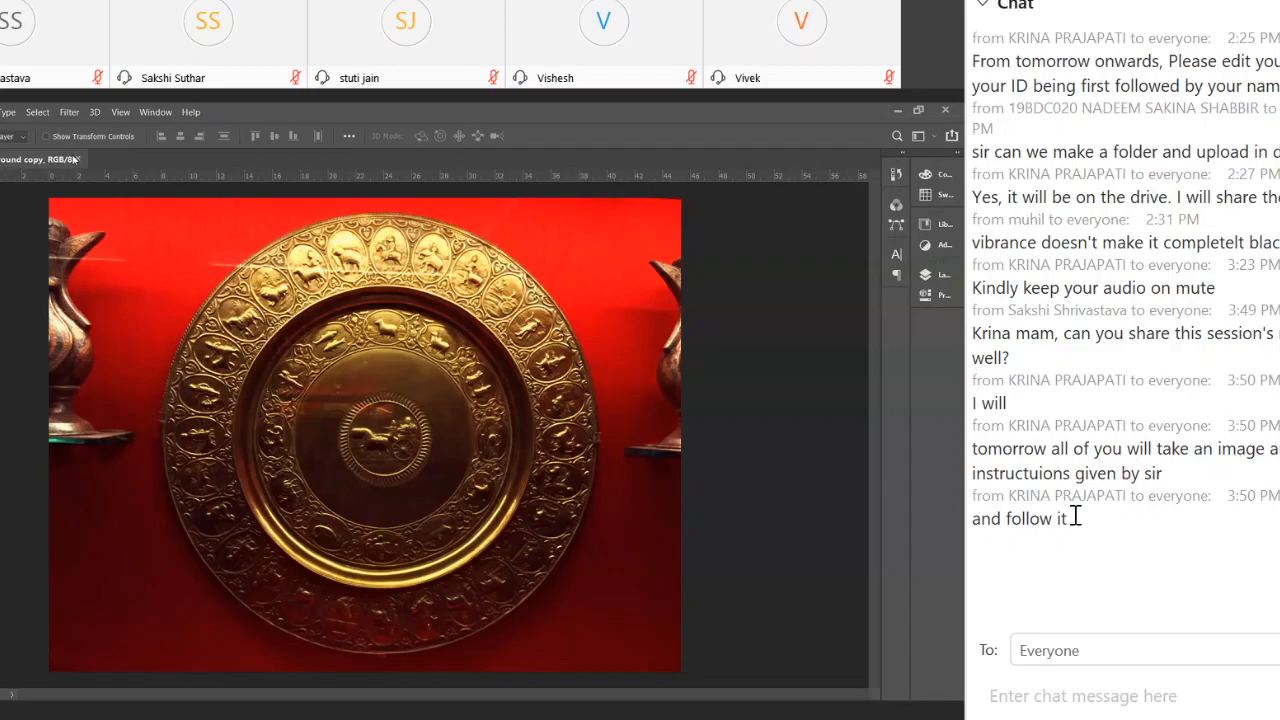
{"action": "left_click_drag", "start_coordinate": [1080, 522], "coordinate": [977, 520]}
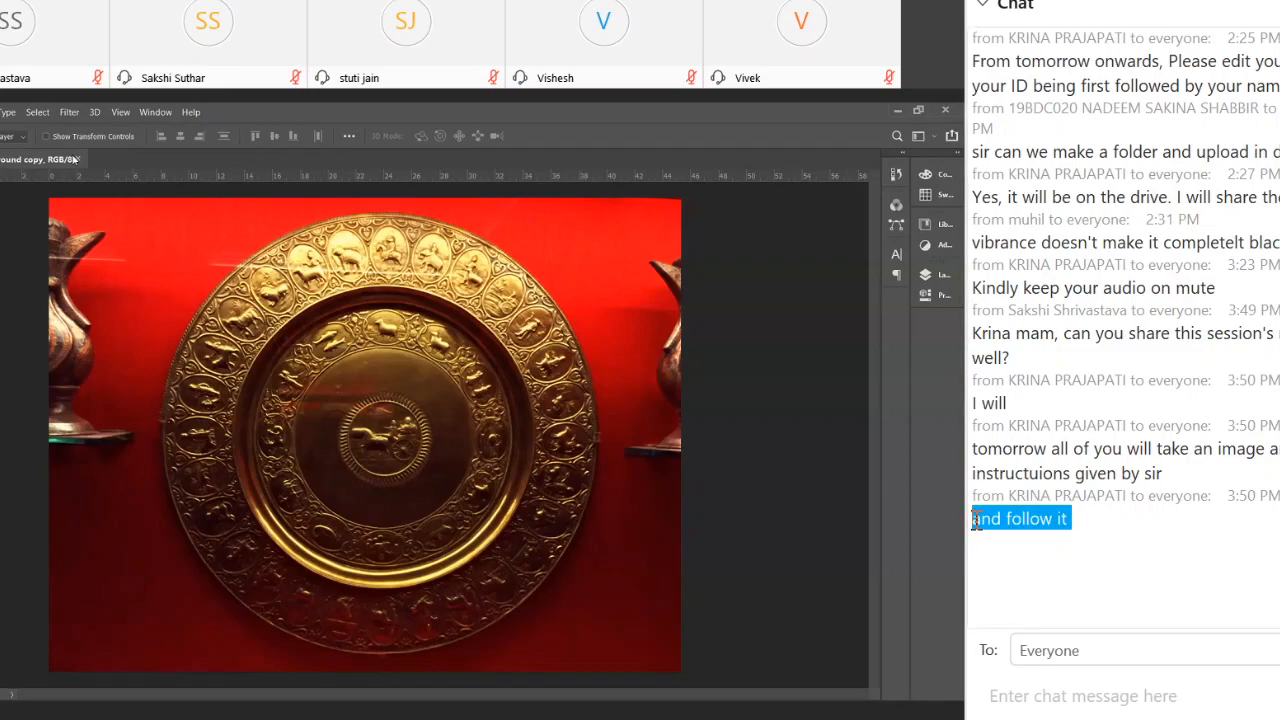
{"action": "left_click_drag", "start_coordinate": [972, 449], "coordinate": [1255, 524]}
{"action": "left_click", "coordinate": [1255, 524]}
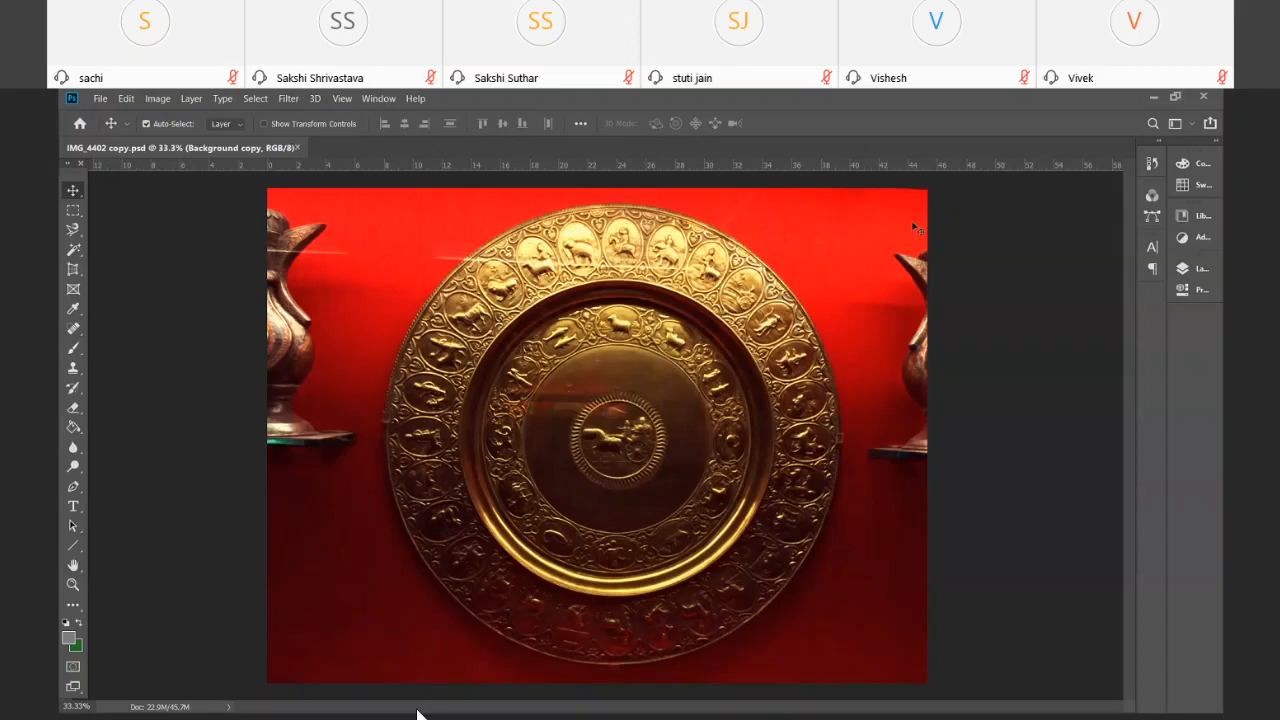
Deselect the Background copy layer in IMG_4402 copy.psd
{"action": "left_click", "coordinate": [940, 206]}
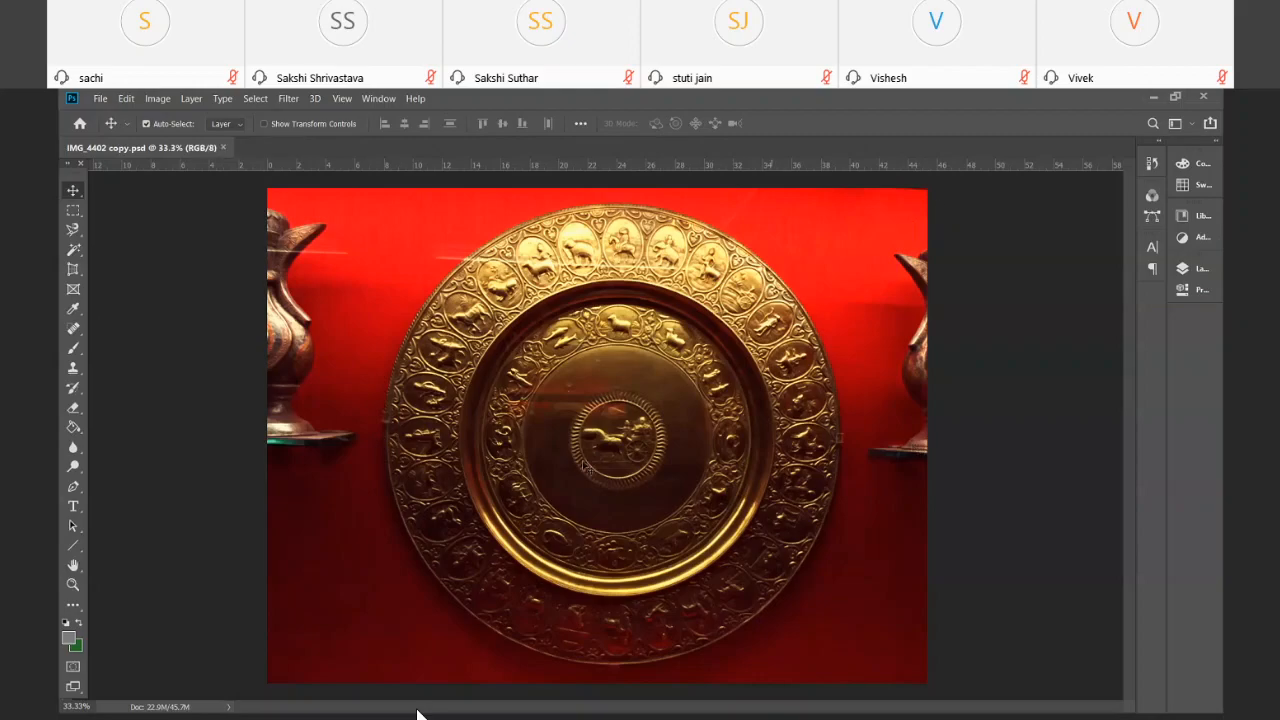